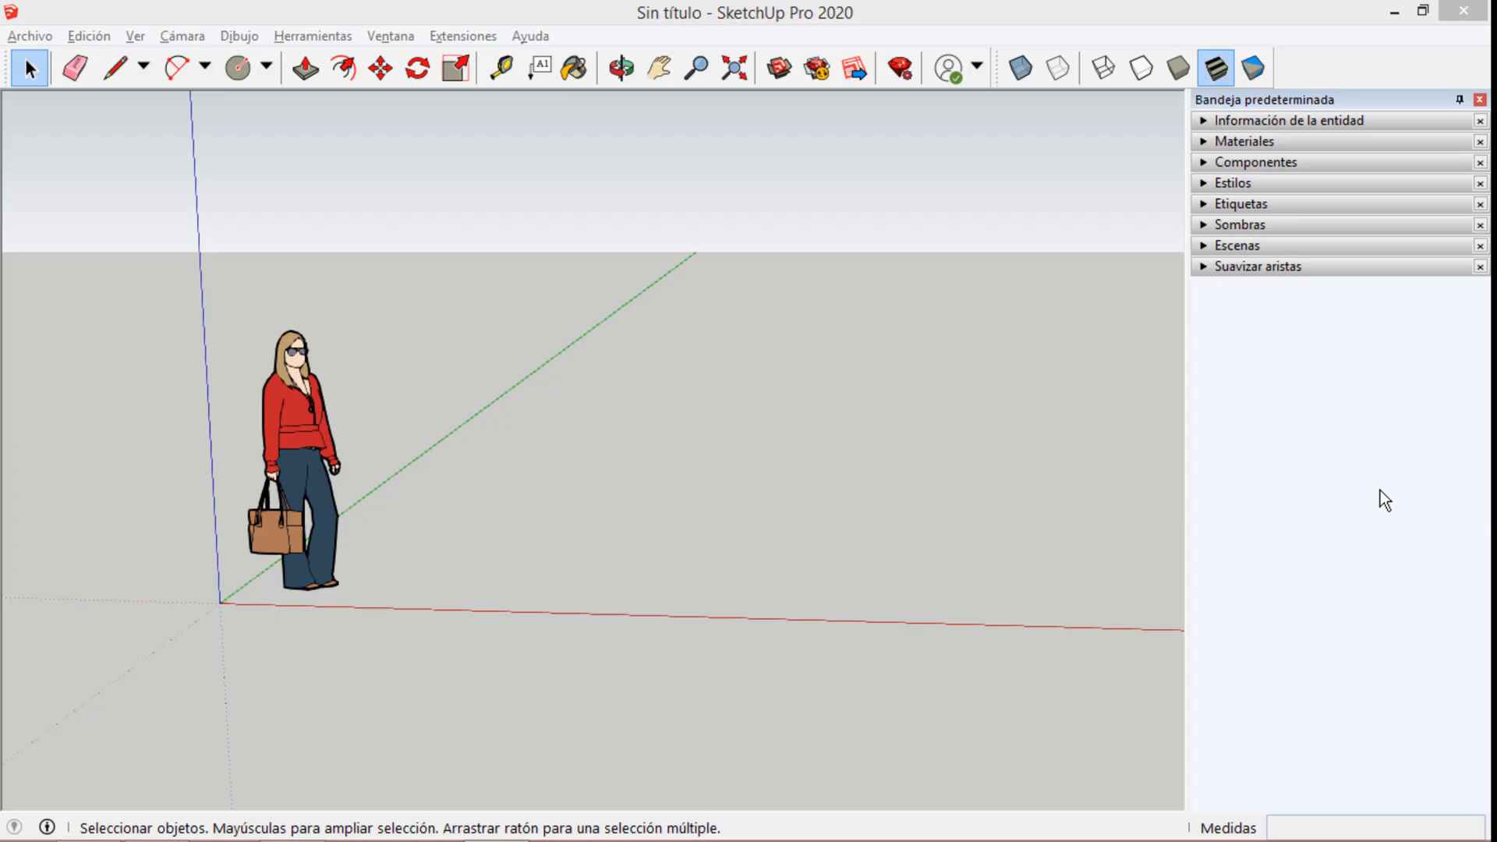
left_click(1380, 490)
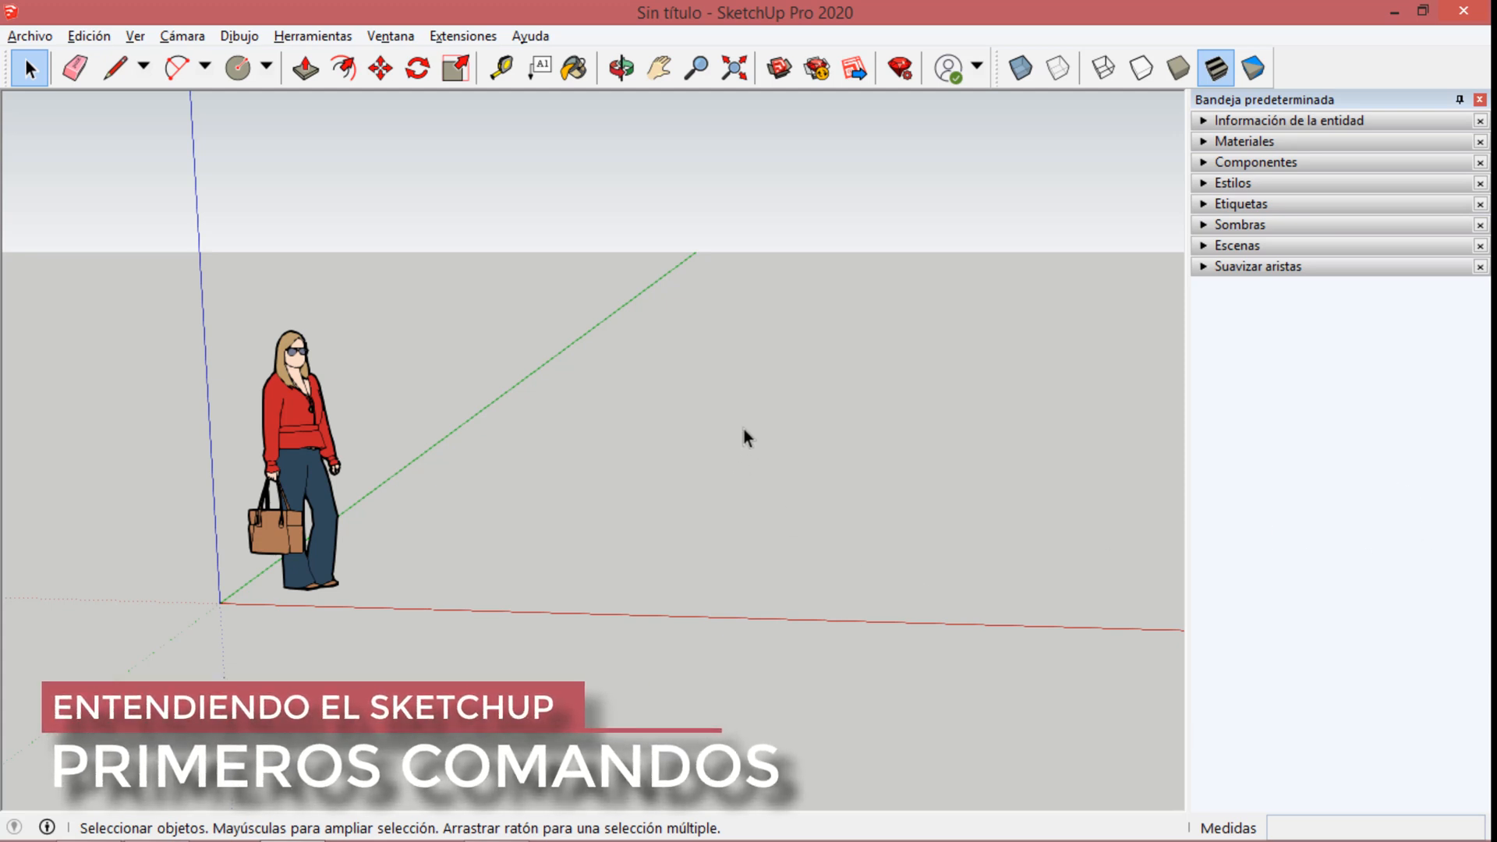
middle_click_drag(744, 430, 702, 391)
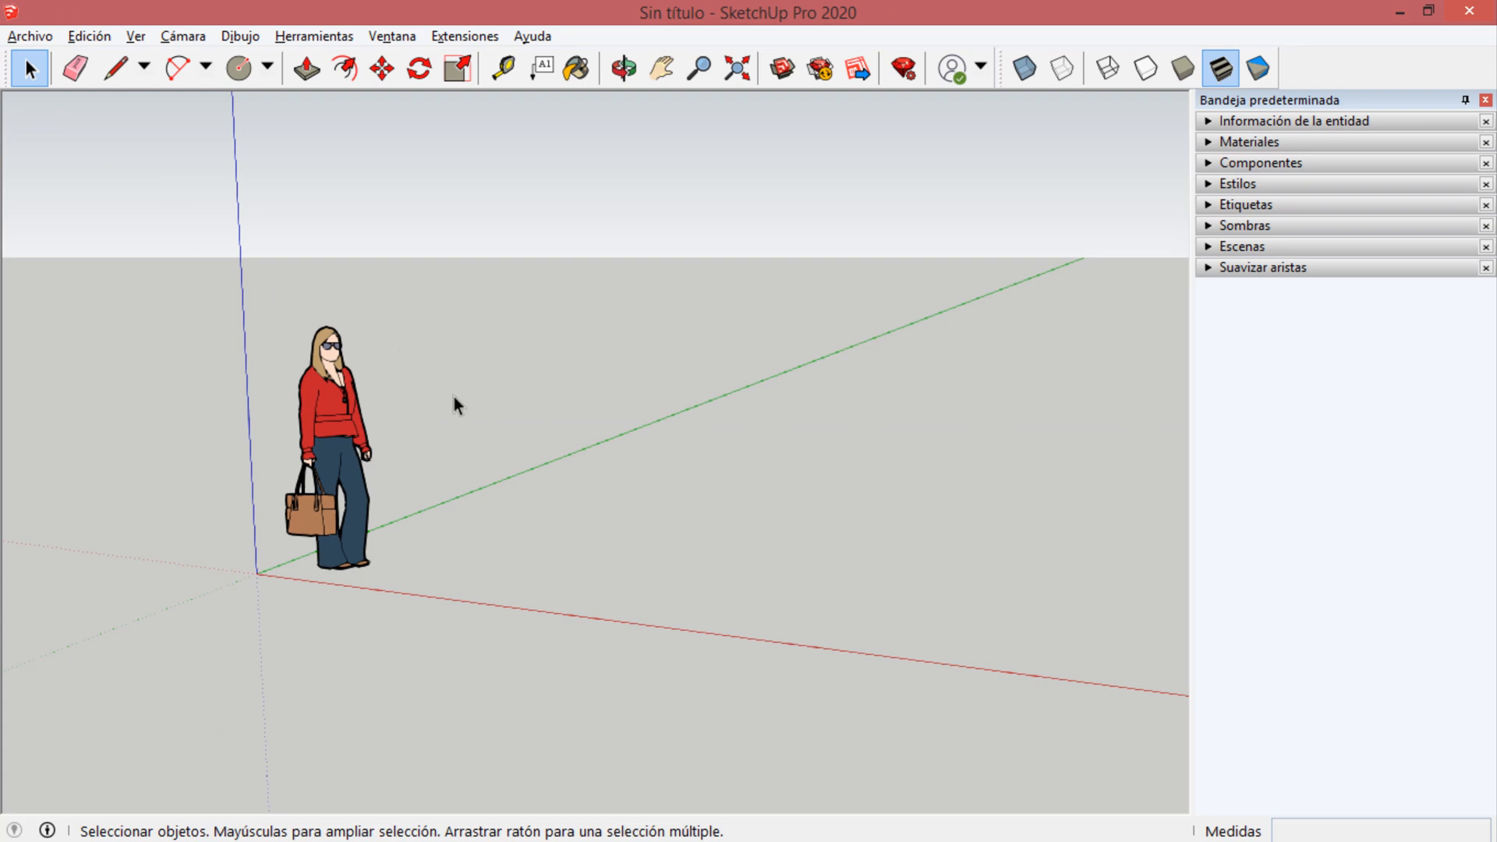
Select the scale figure near the origin and clear the selection.
key("l")
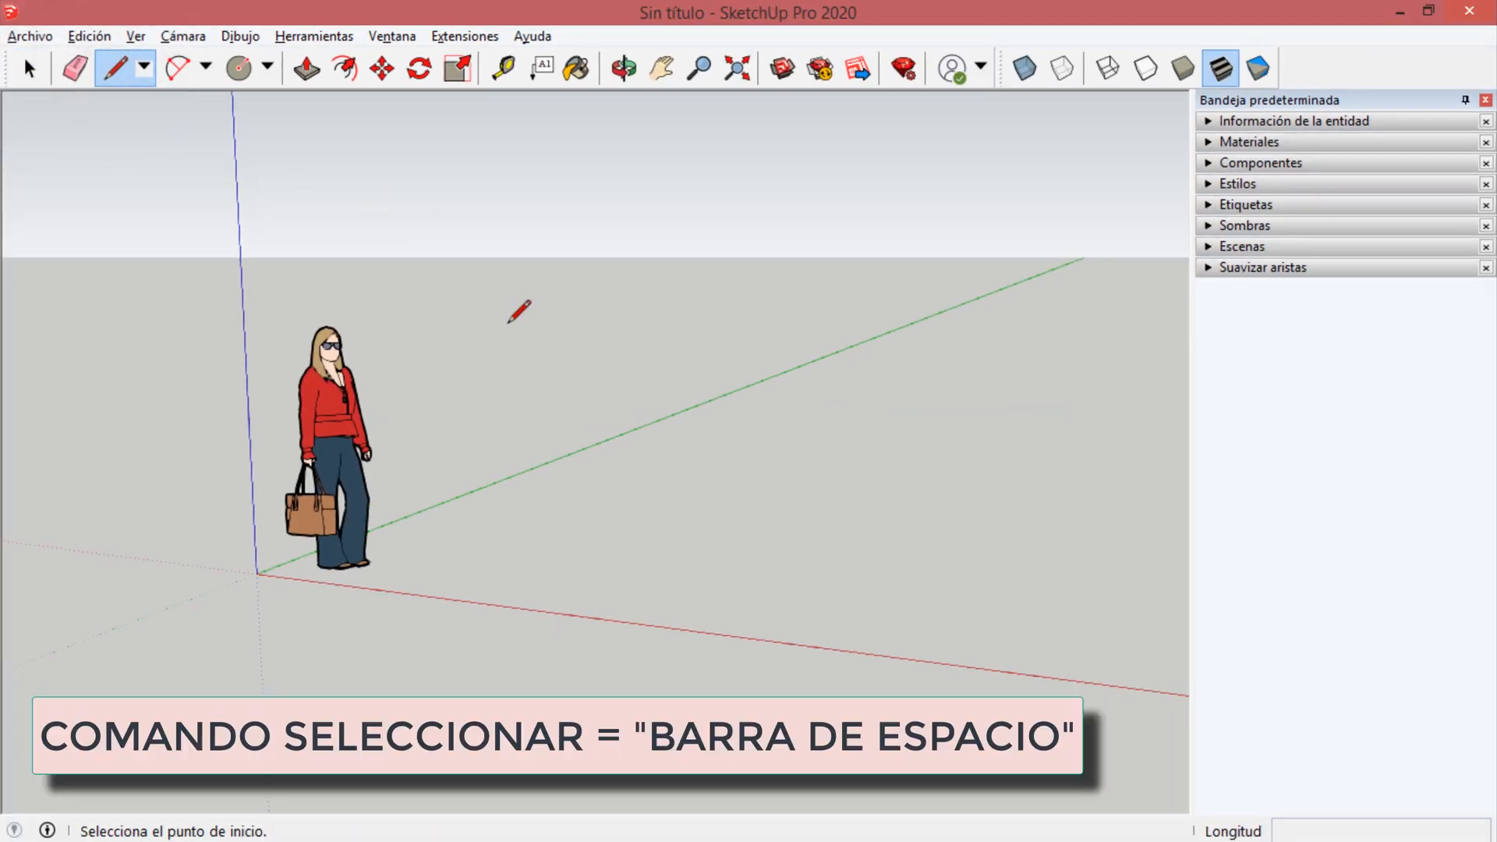
key("space")
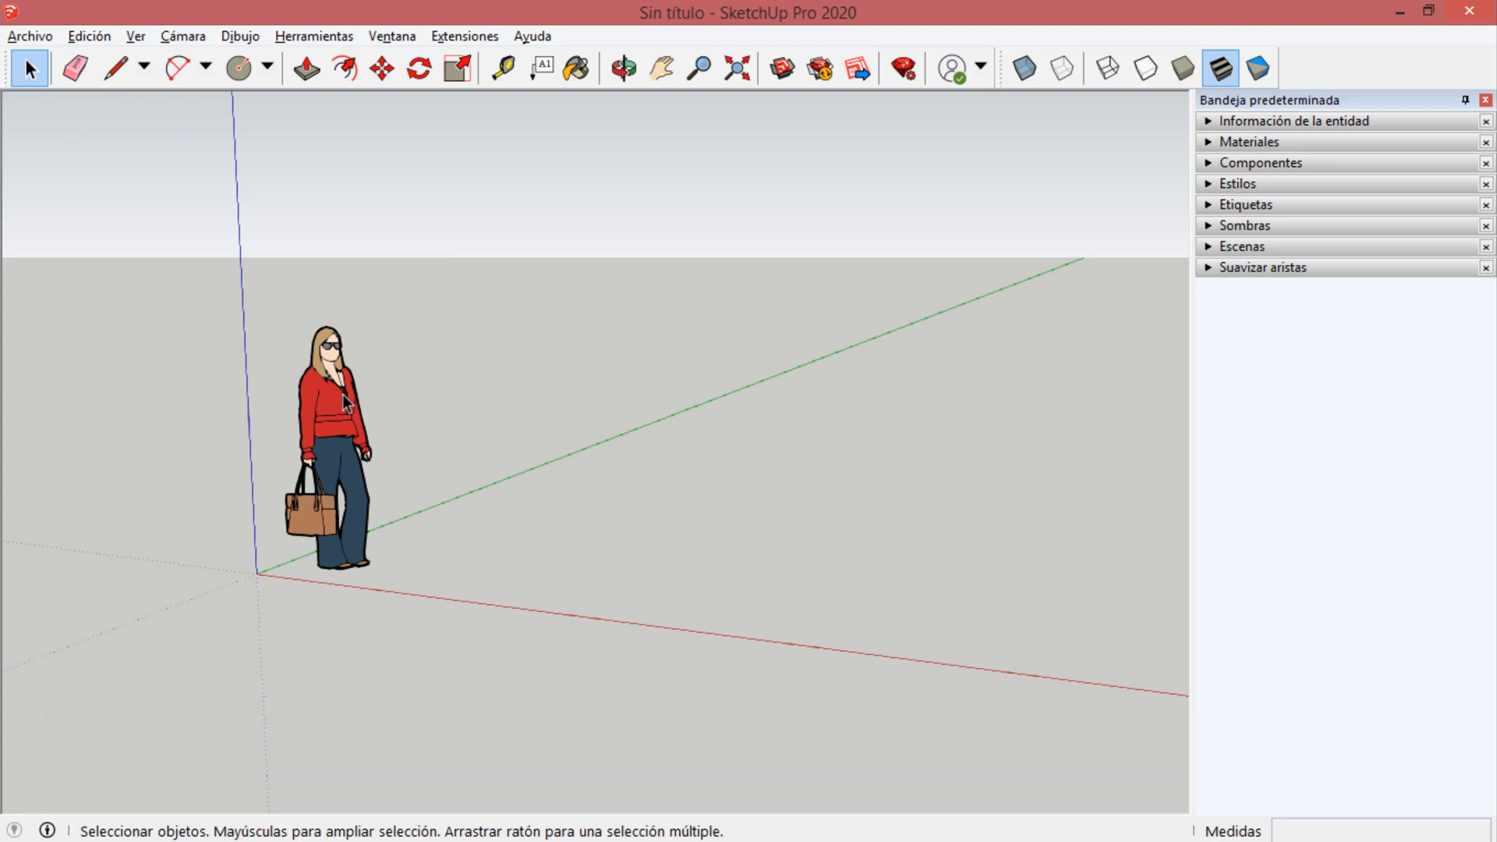
left_click(331, 436)
left_click(489, 460)
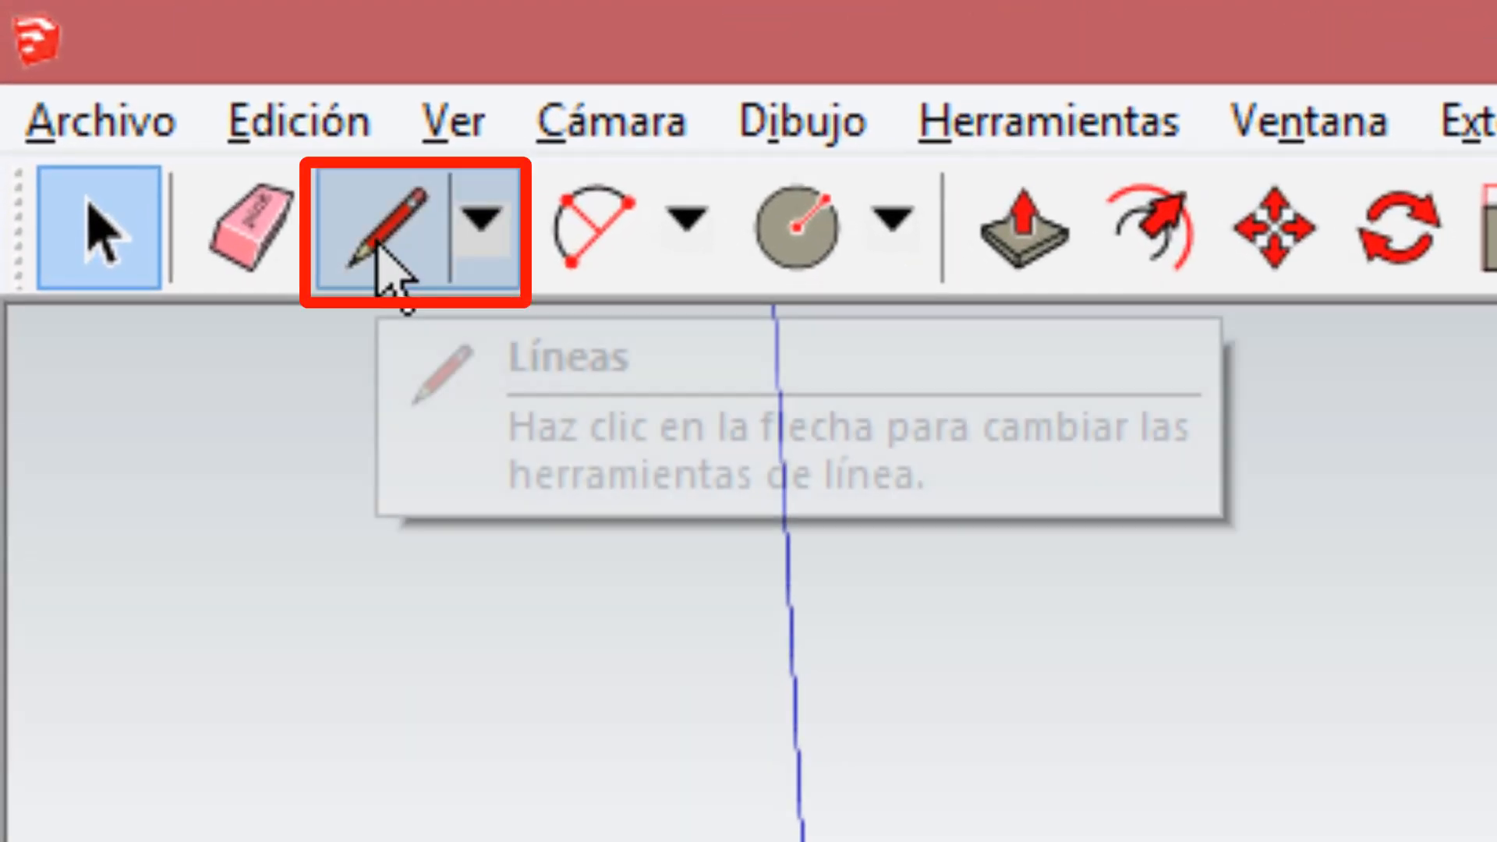
Examine the axes and the scale figure from above and at eye level with the Line tool active.
left_click(390, 226)
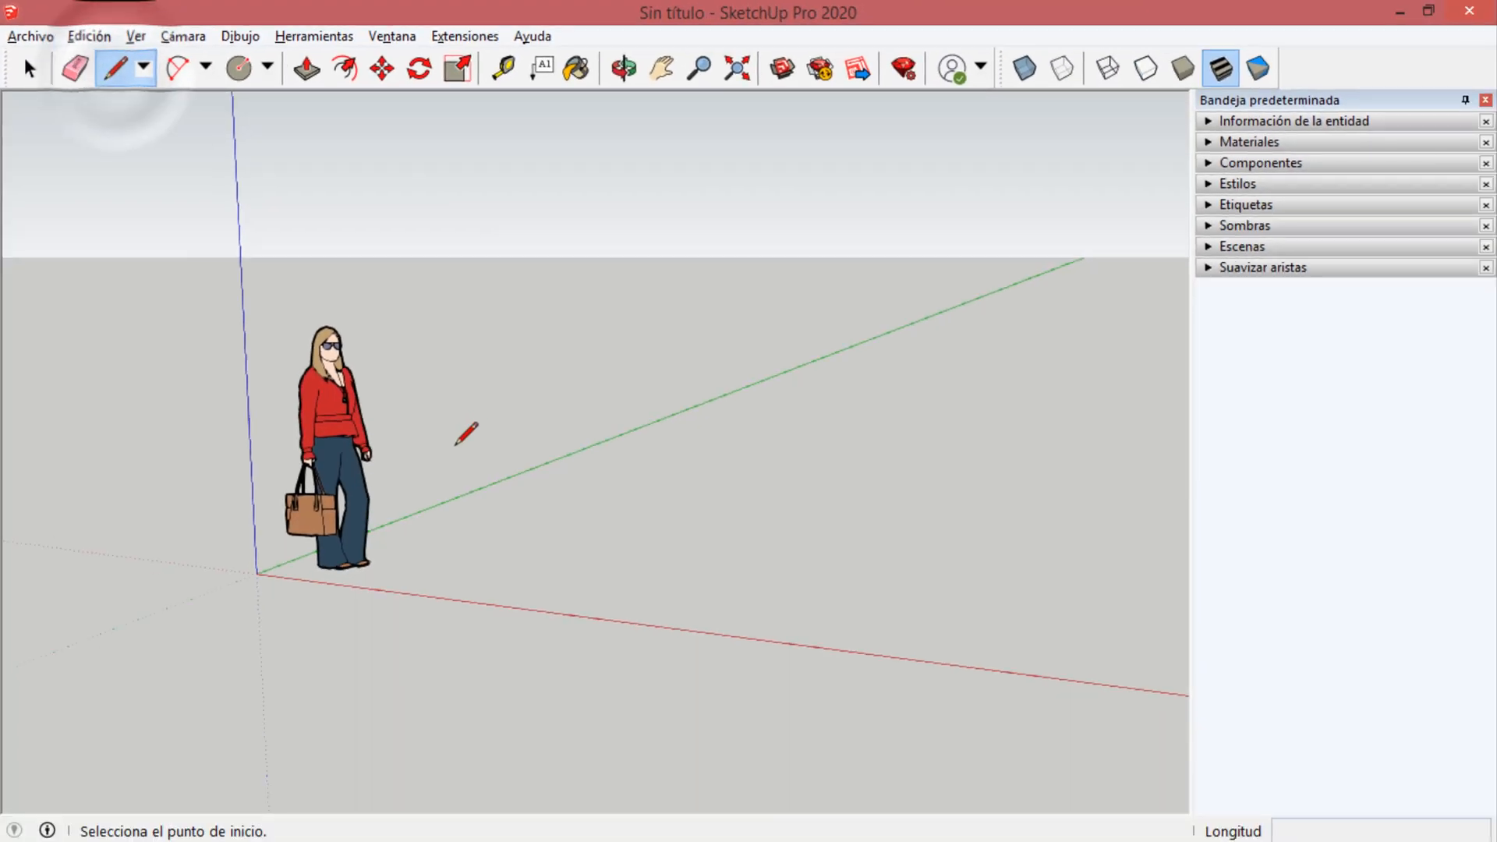
mouse_move(506, 468)
middle_mouse_down()
mouse_move(550, 707)
mouse_move(530, 627)
middle_mouse_up()
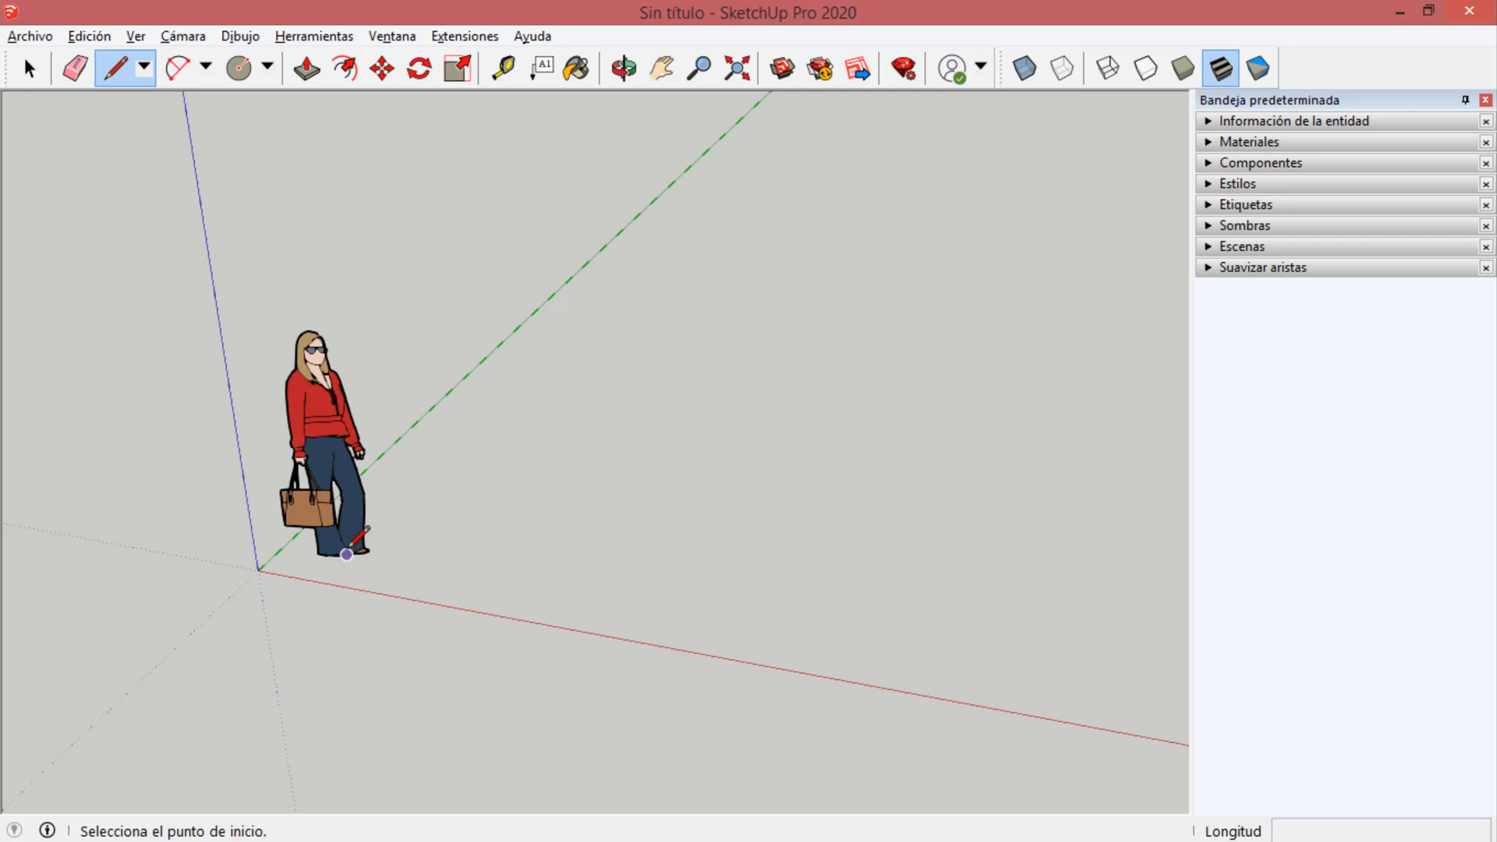
mouse_move(367, 547)
middle_mouse_down()
mouse_move(391, 542)
mouse_move(361, 341)
mouse_move(367, 405)
mouse_move(461, 457)
mouse_move(759, 424)
mouse_move(698, 454)
mouse_move(492, 433)
mouse_move(360, 376)
middle_mouse_up()
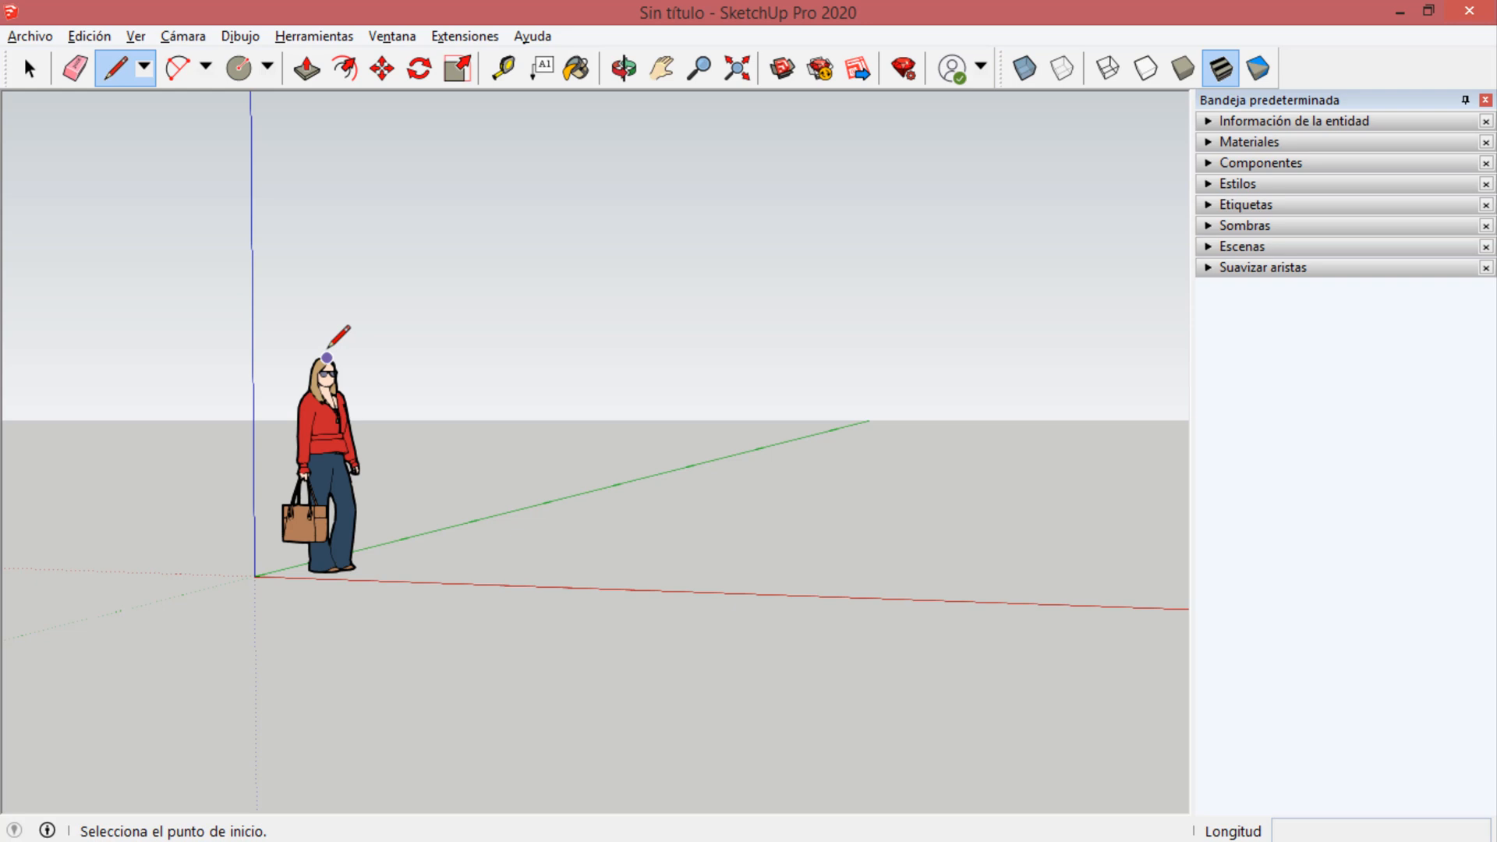
middle_click_drag(647, 431, 511, 497)
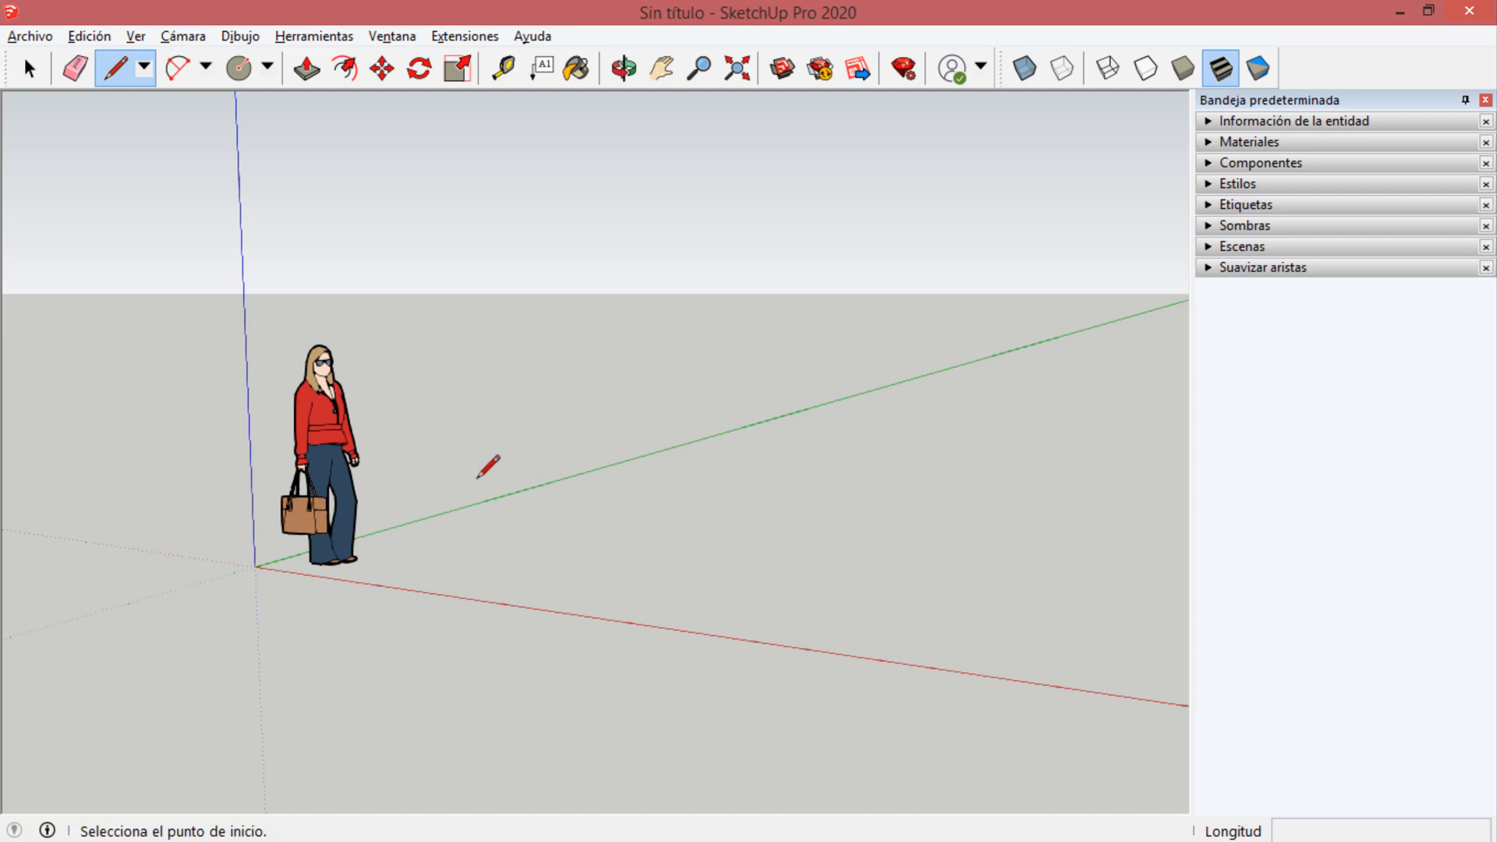
middle_click_drag(469, 477, 474, 553)
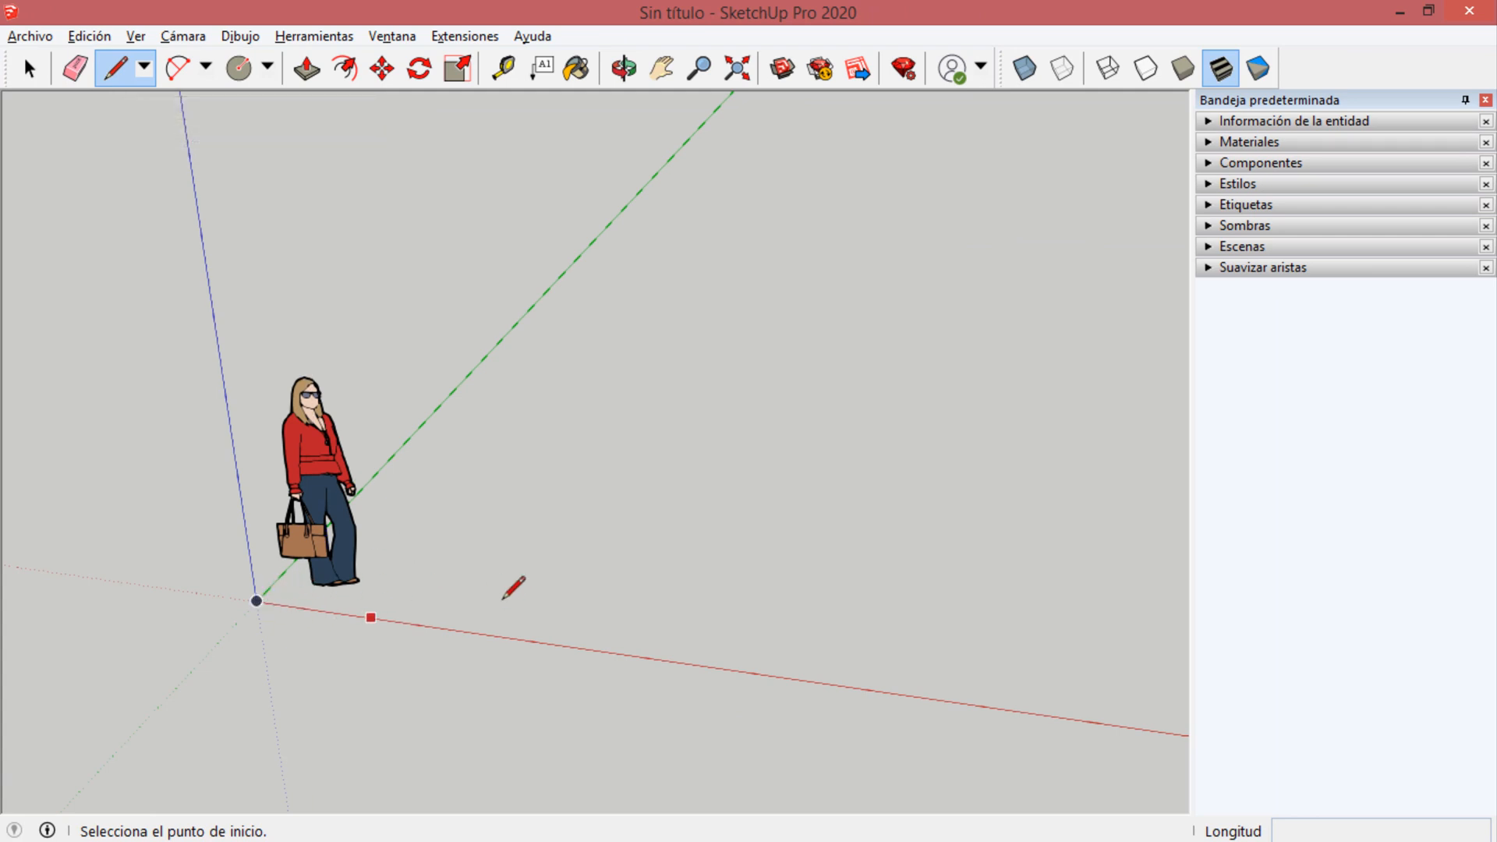
key("space")
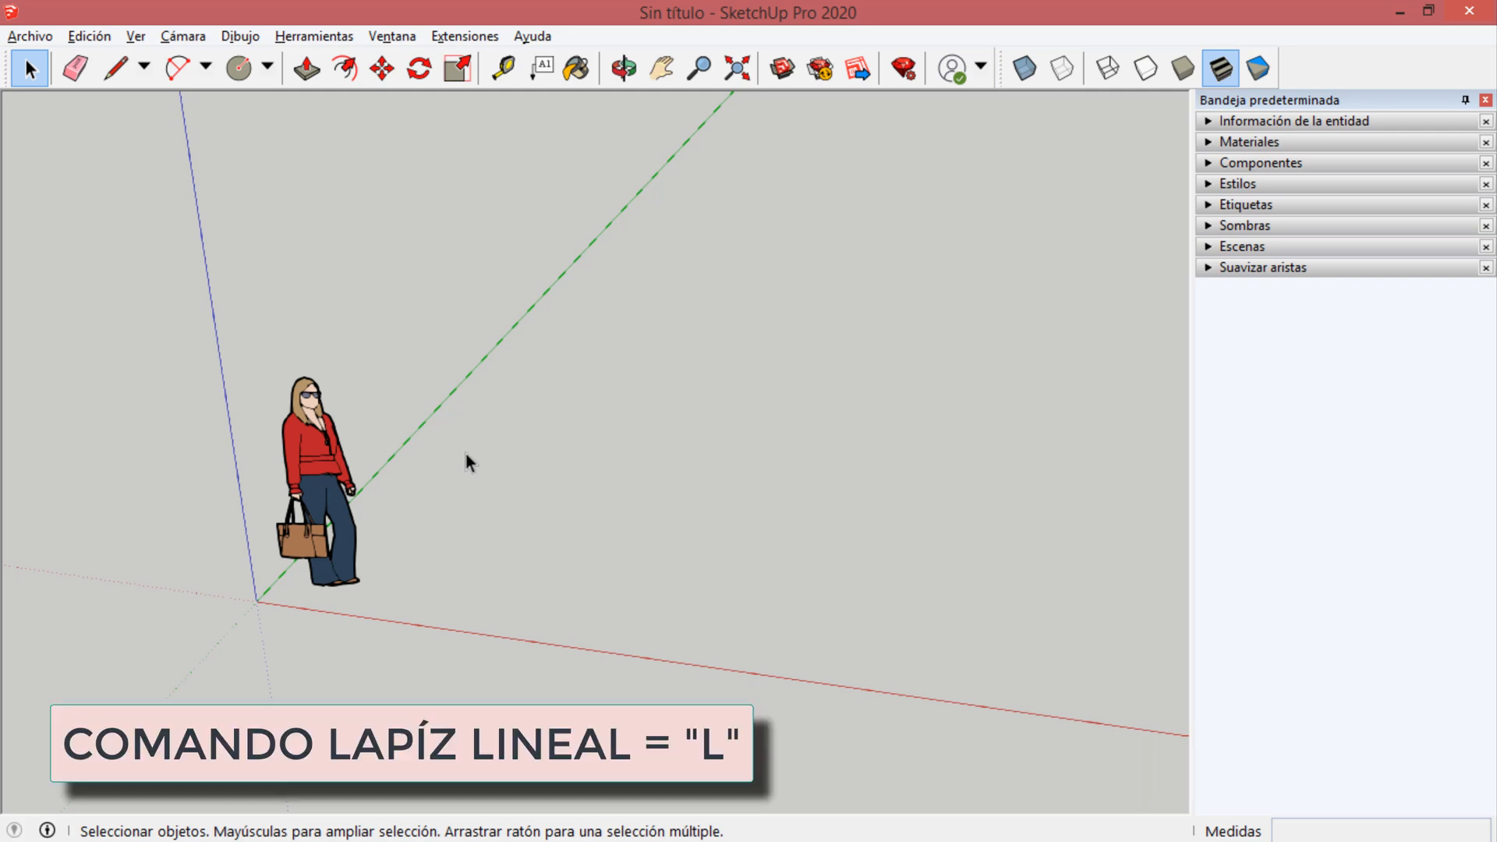
key("l")
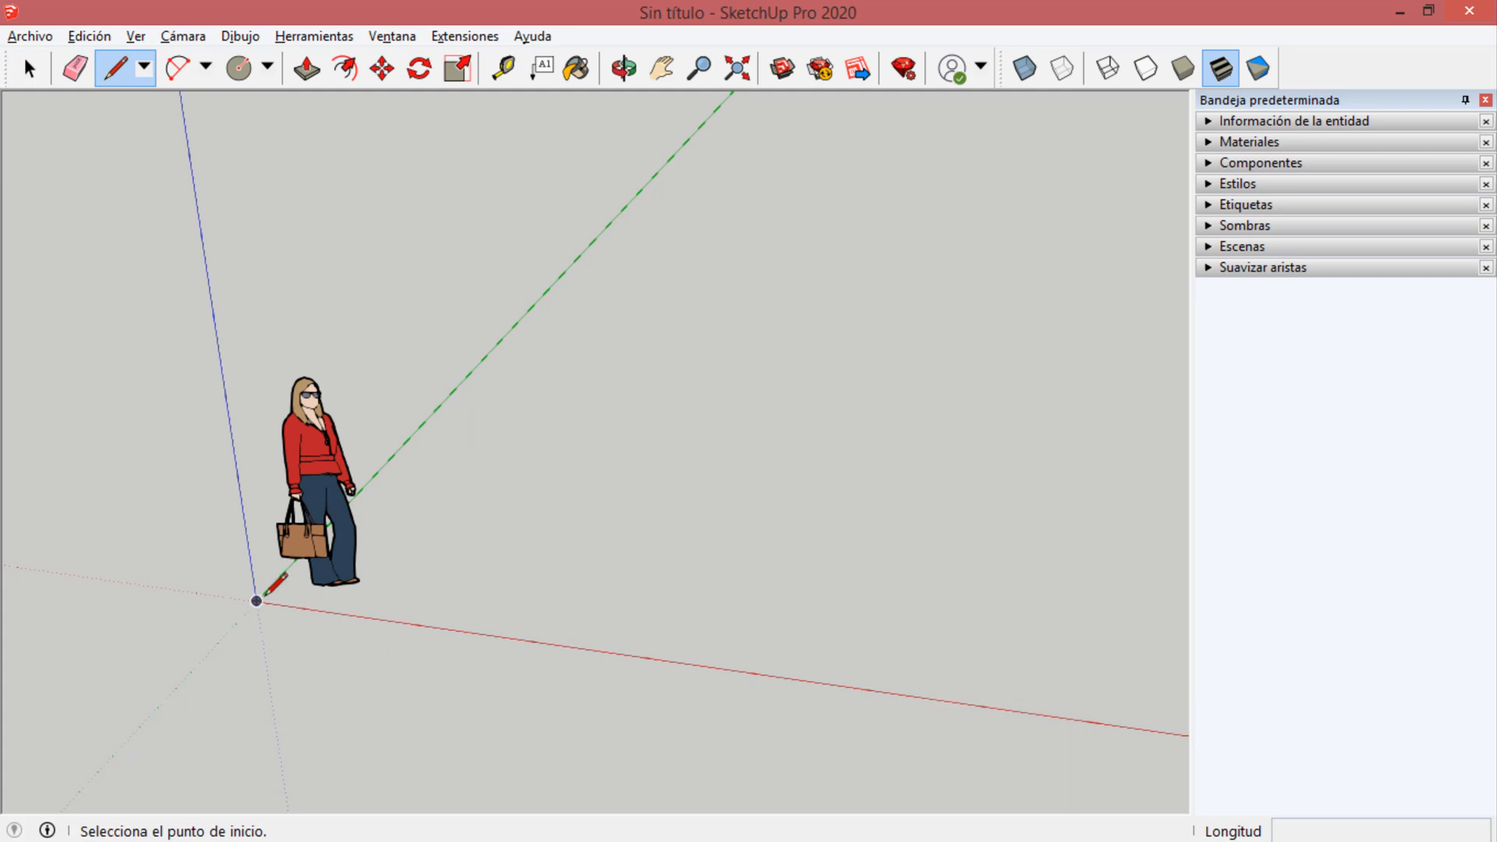
left_click(380, 605)
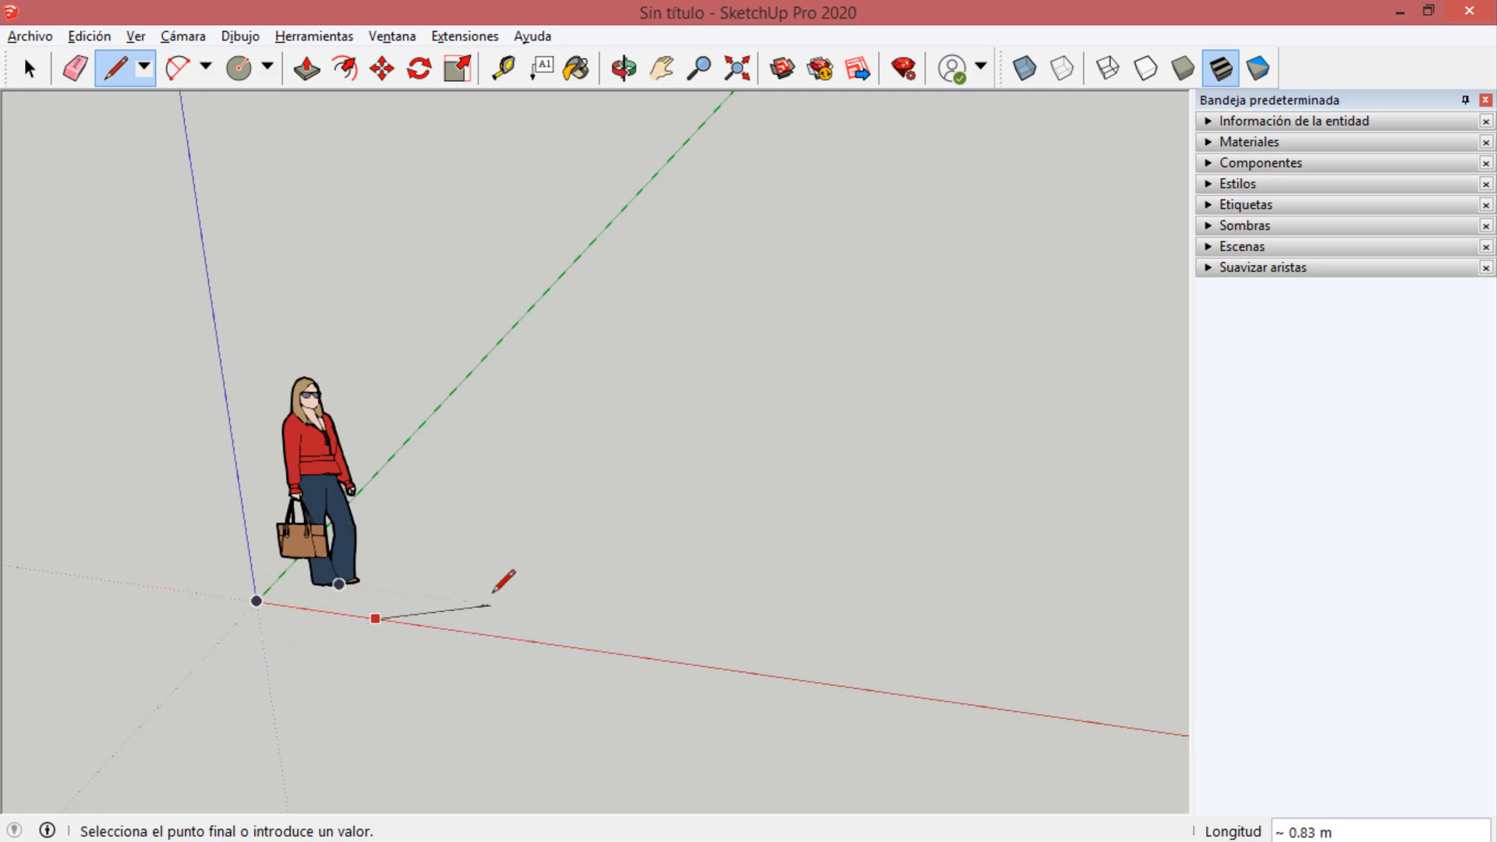
key("Escape")
Draw two connected lines on the ground: about 2.89 m along the red axis and, from its end, about 5.50 m along the green axis.
left_click(492, 484)
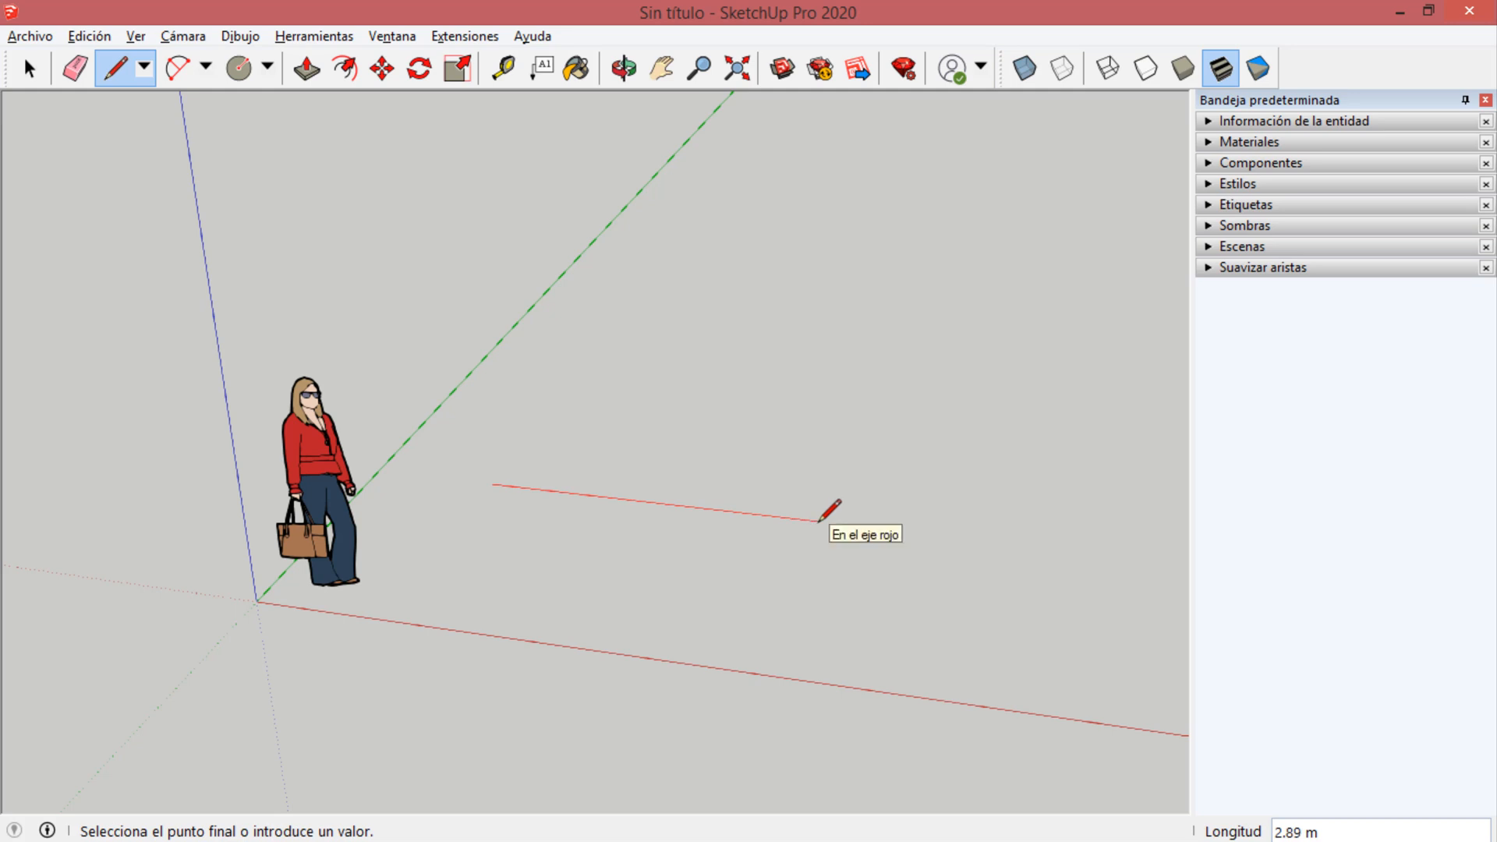
left_click(818, 520)
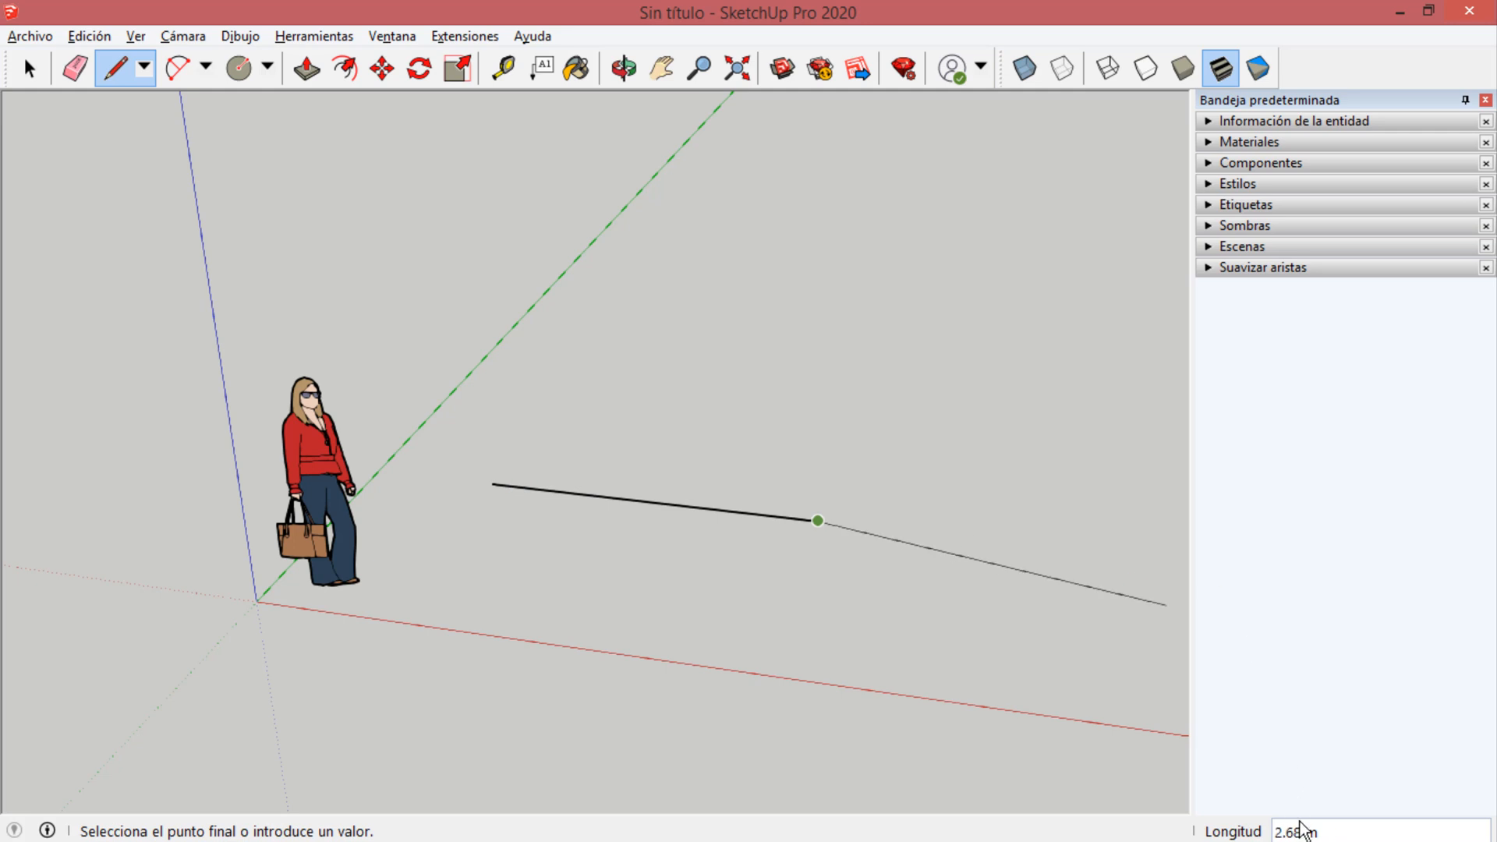
key("Escape")
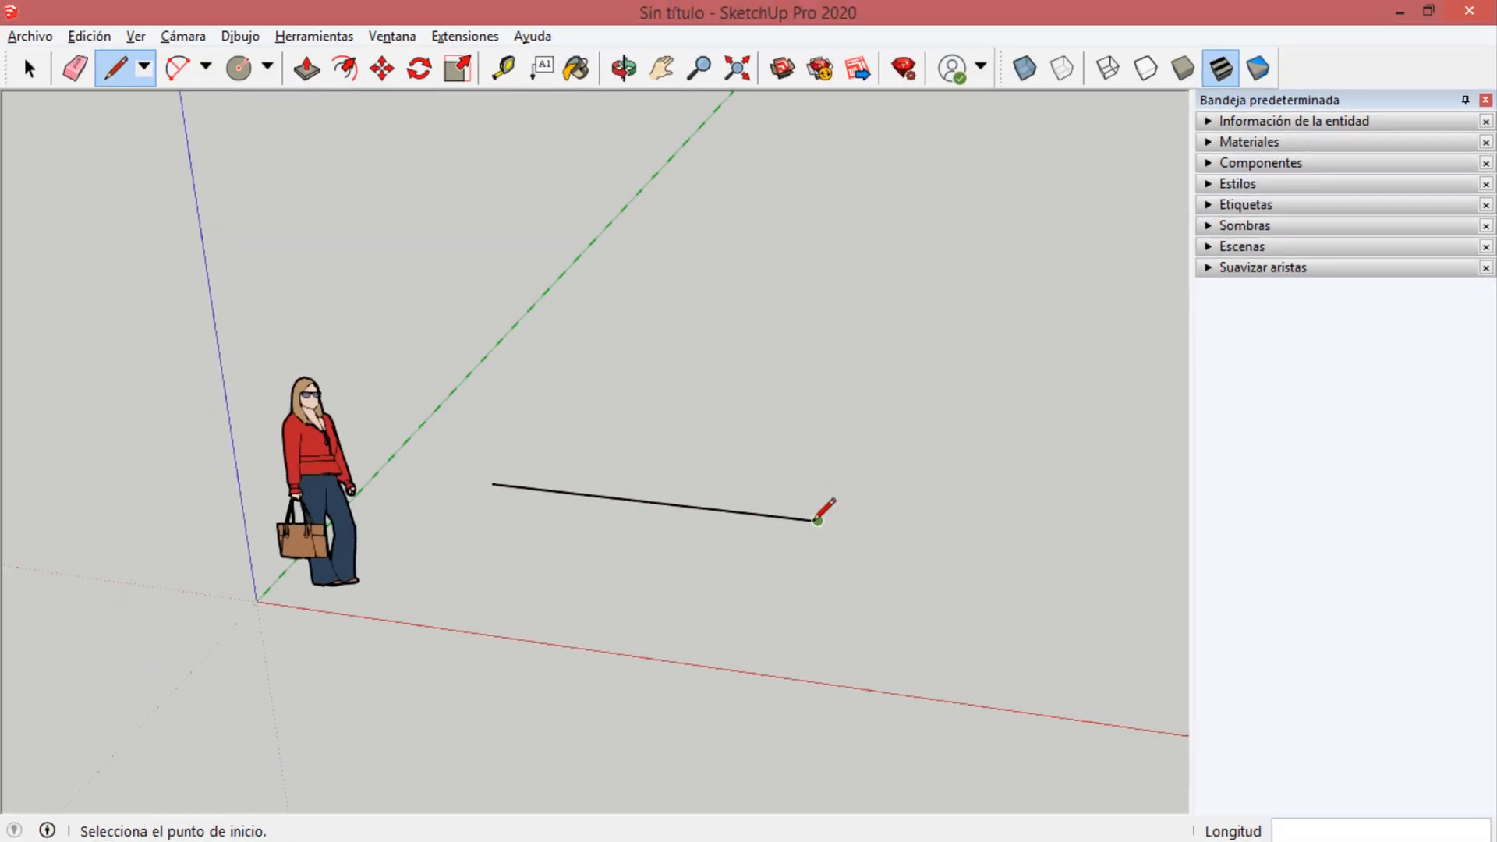
left_click(817, 520)
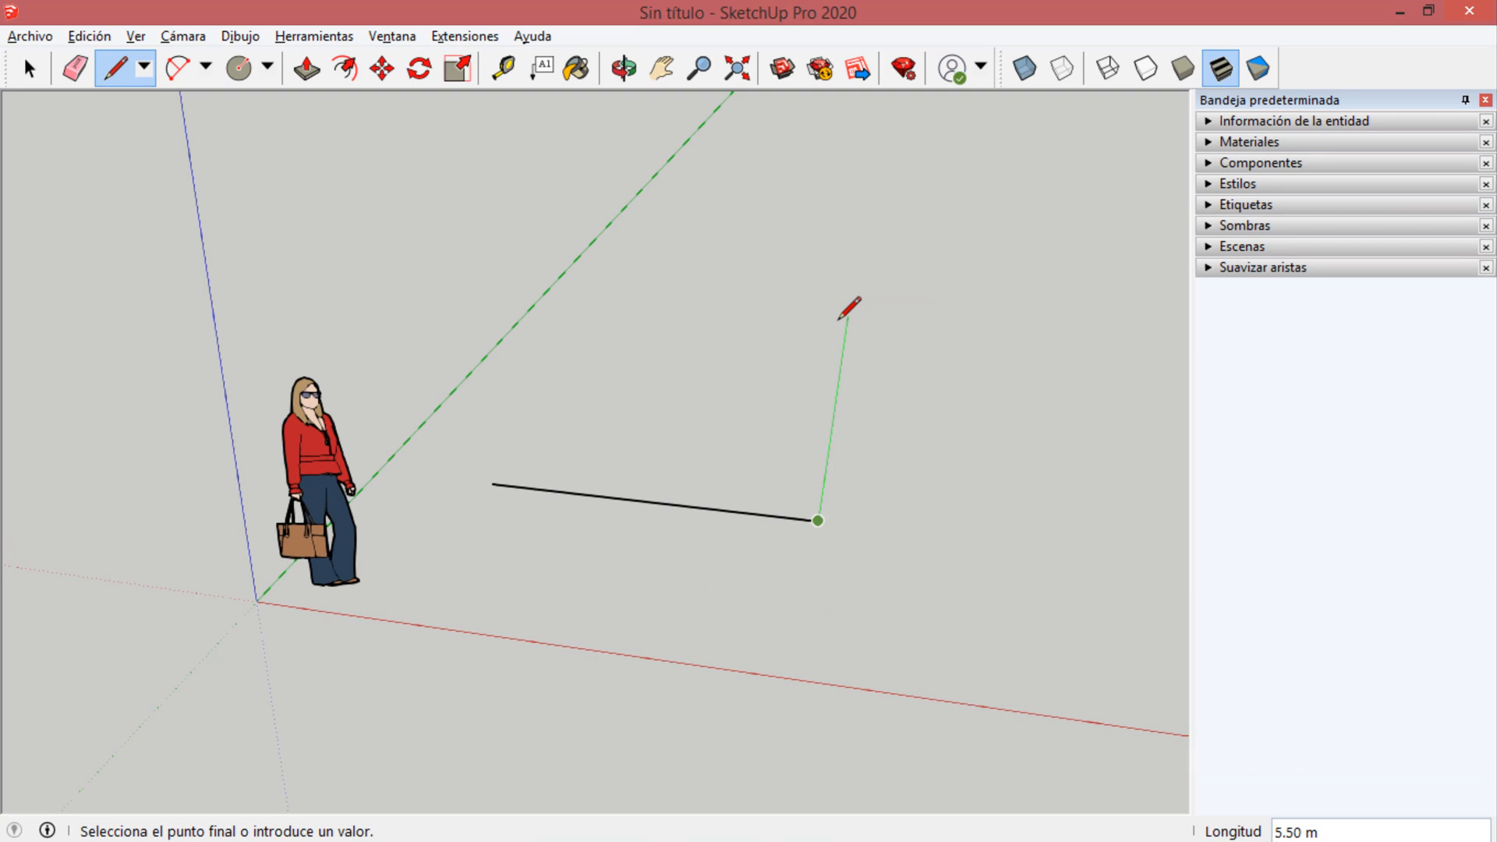
left_click(847, 316)
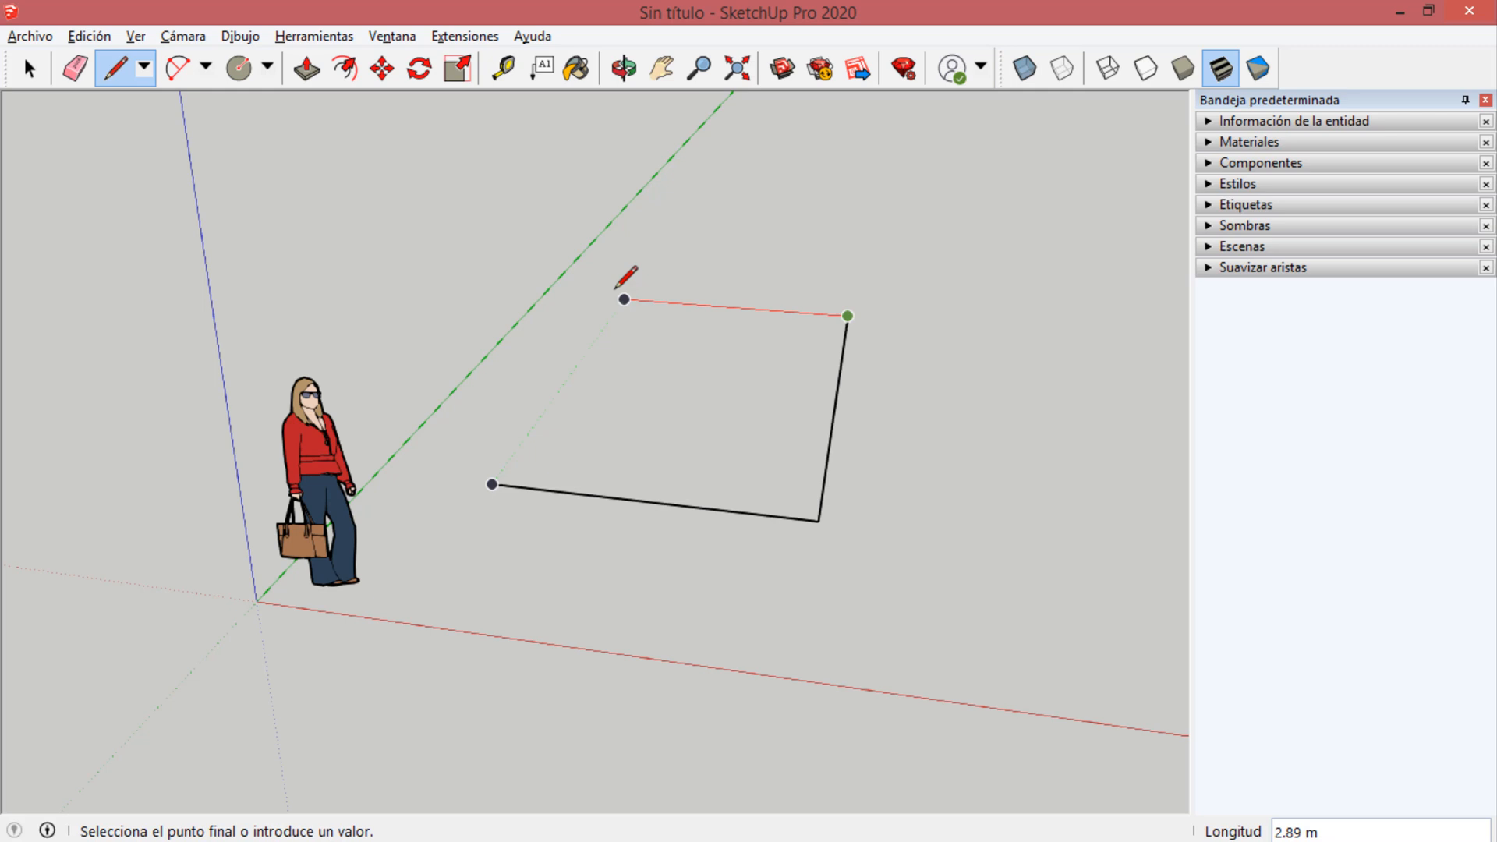
Add a 2.5 m line back along the red direction and close the outline at its starting point to form a face.
type("2.5")
key("Return")
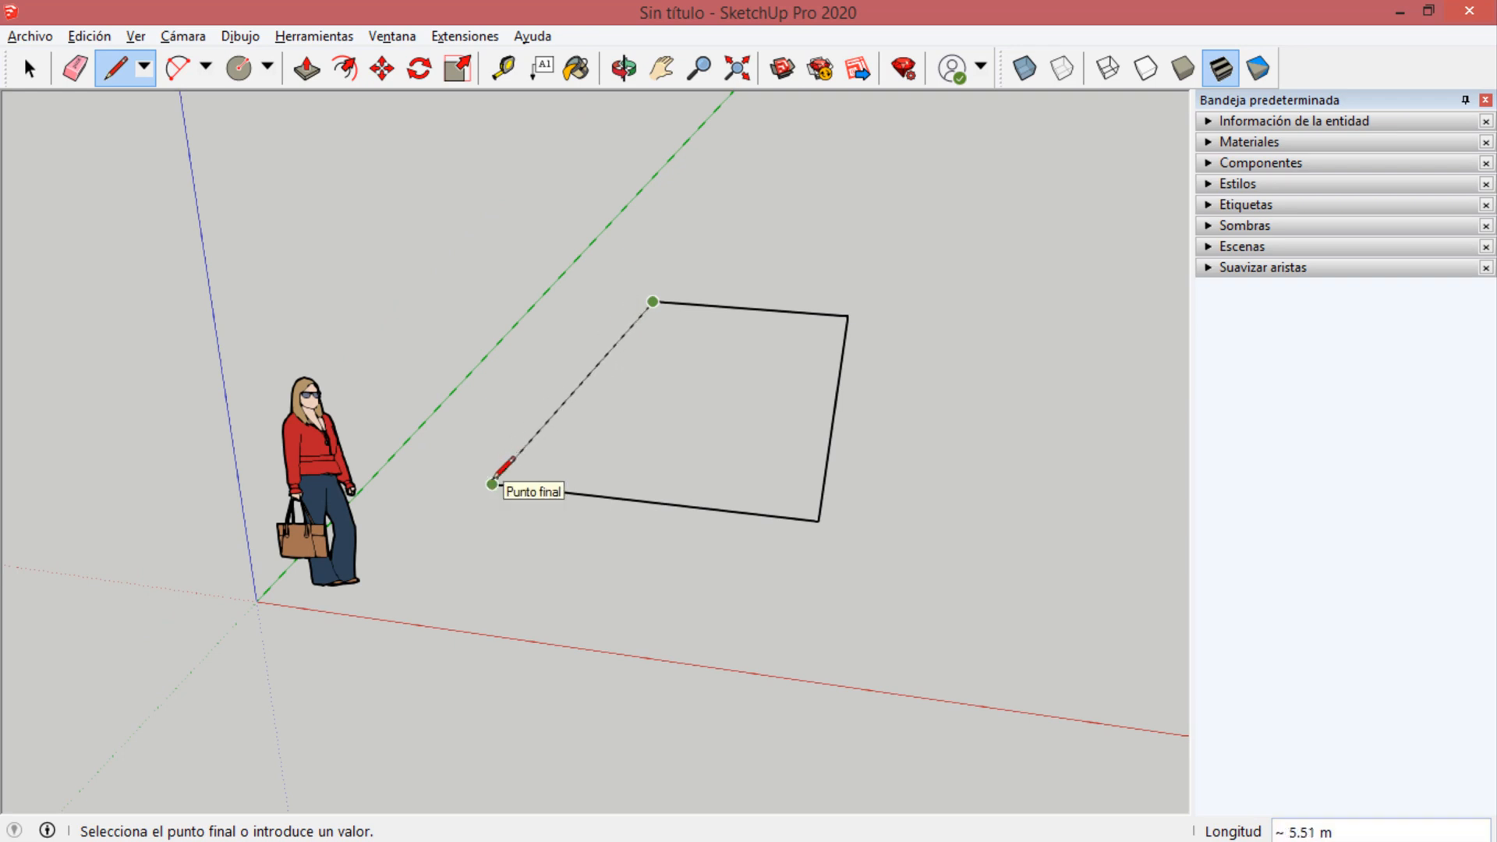
left_click(492, 482)
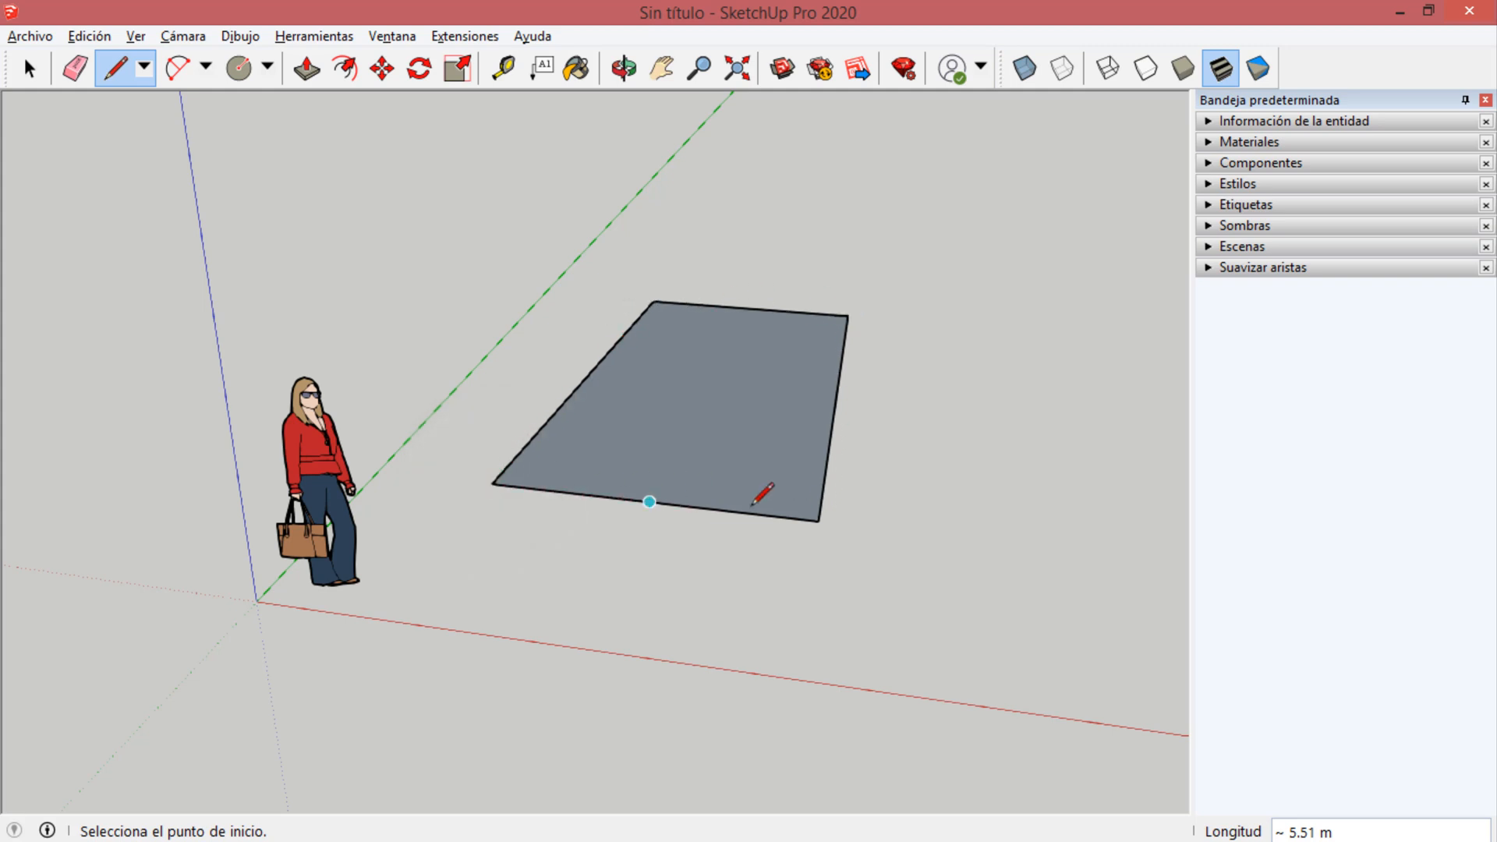
Examine the new four-sided face from above and from below to compare its two sides.
key("o")
mouse_move(658, 391)
left_mouse_down()
mouse_move(712, 625)
mouse_move(646, 406)
mouse_move(511, 314)
mouse_move(350, 331)
left_mouse_up()
key("l")
middle_click_drag(677, 466, 979, 547)
mouse_move(660, 444)
middle_mouse_down()
mouse_move(695, 421)
mouse_move(698, 440)
mouse_move(616, 472)
mouse_move(529, 452)
mouse_move(494, 424)
mouse_move(724, 428)
mouse_move(822, 110)
mouse_move(657, 407)
mouse_move(858, 207)
middle_mouse_up()
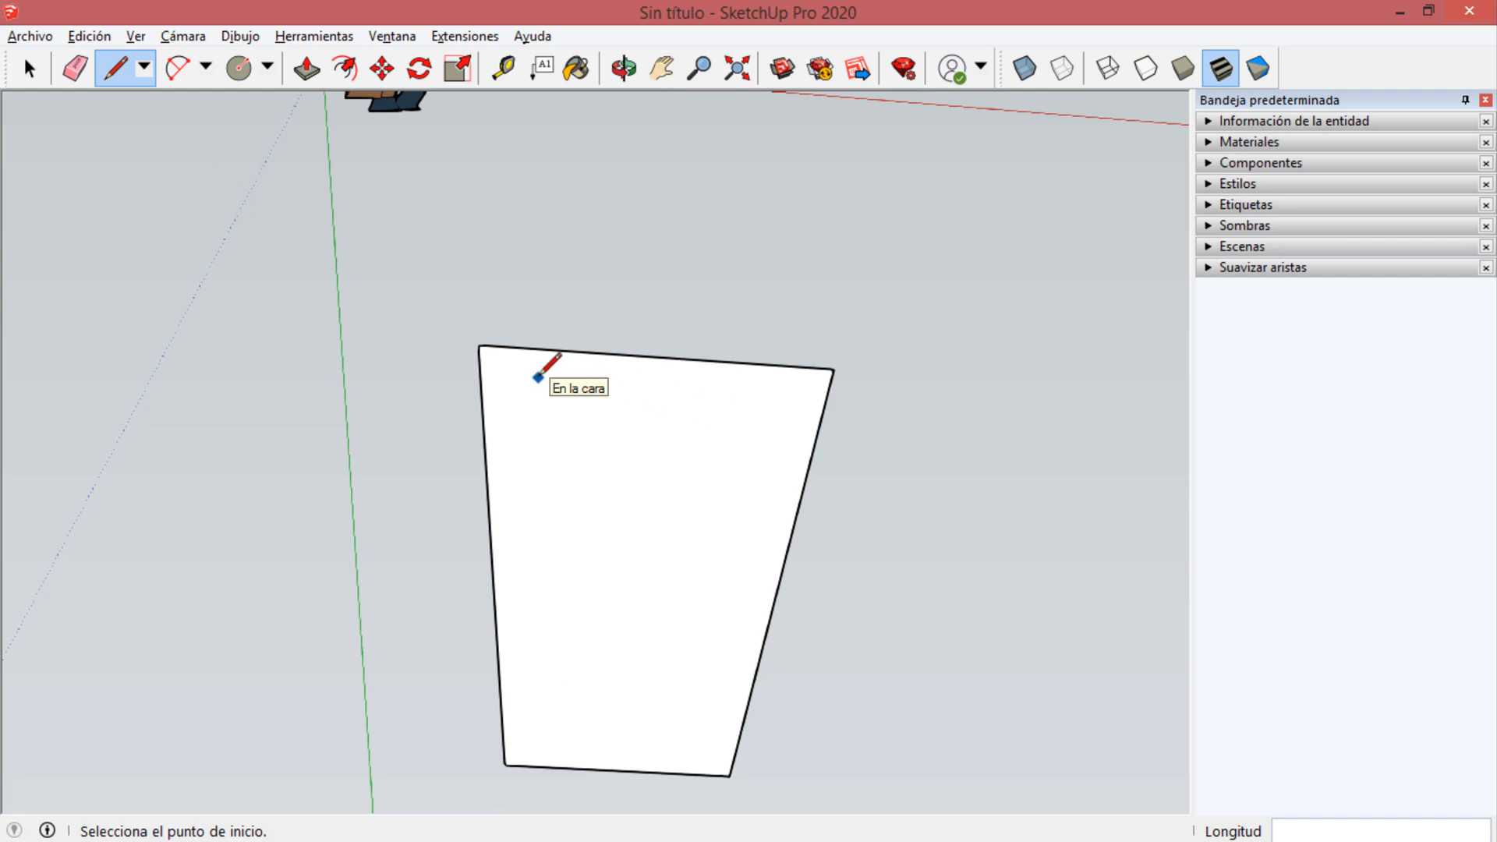
mouse_move(692, 273)
middle_mouse_down()
mouse_move(699, 247)
mouse_move(459, 728)
mouse_move(618, 444)
mouse_move(568, 562)
middle_mouse_up()
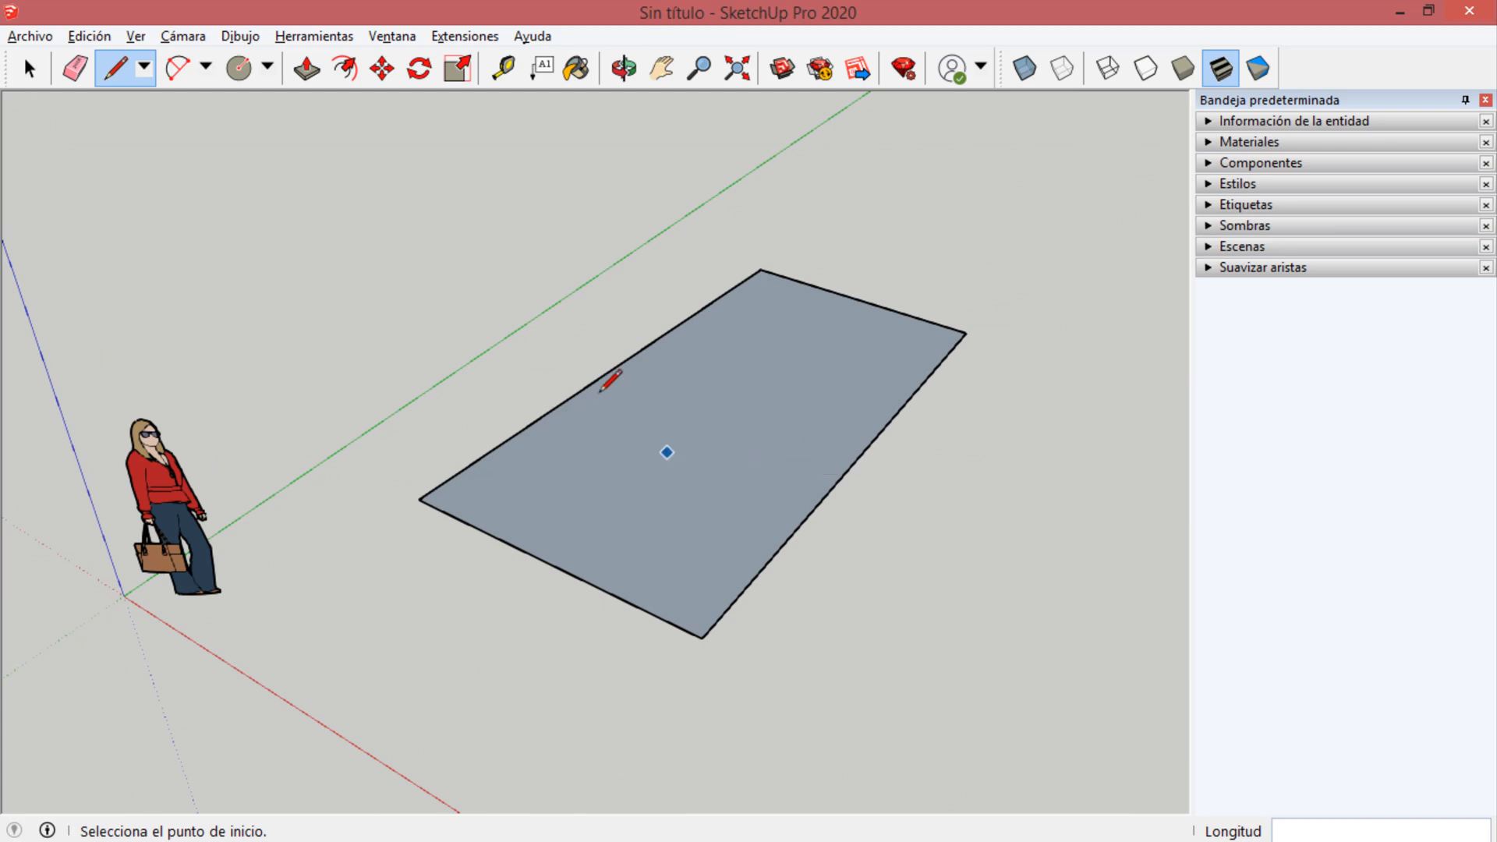
mouse_move(608, 377)
middle_mouse_down()
mouse_move(705, 448)
mouse_move(812, 408)
mouse_move(693, 431)
middle_mouse_up()
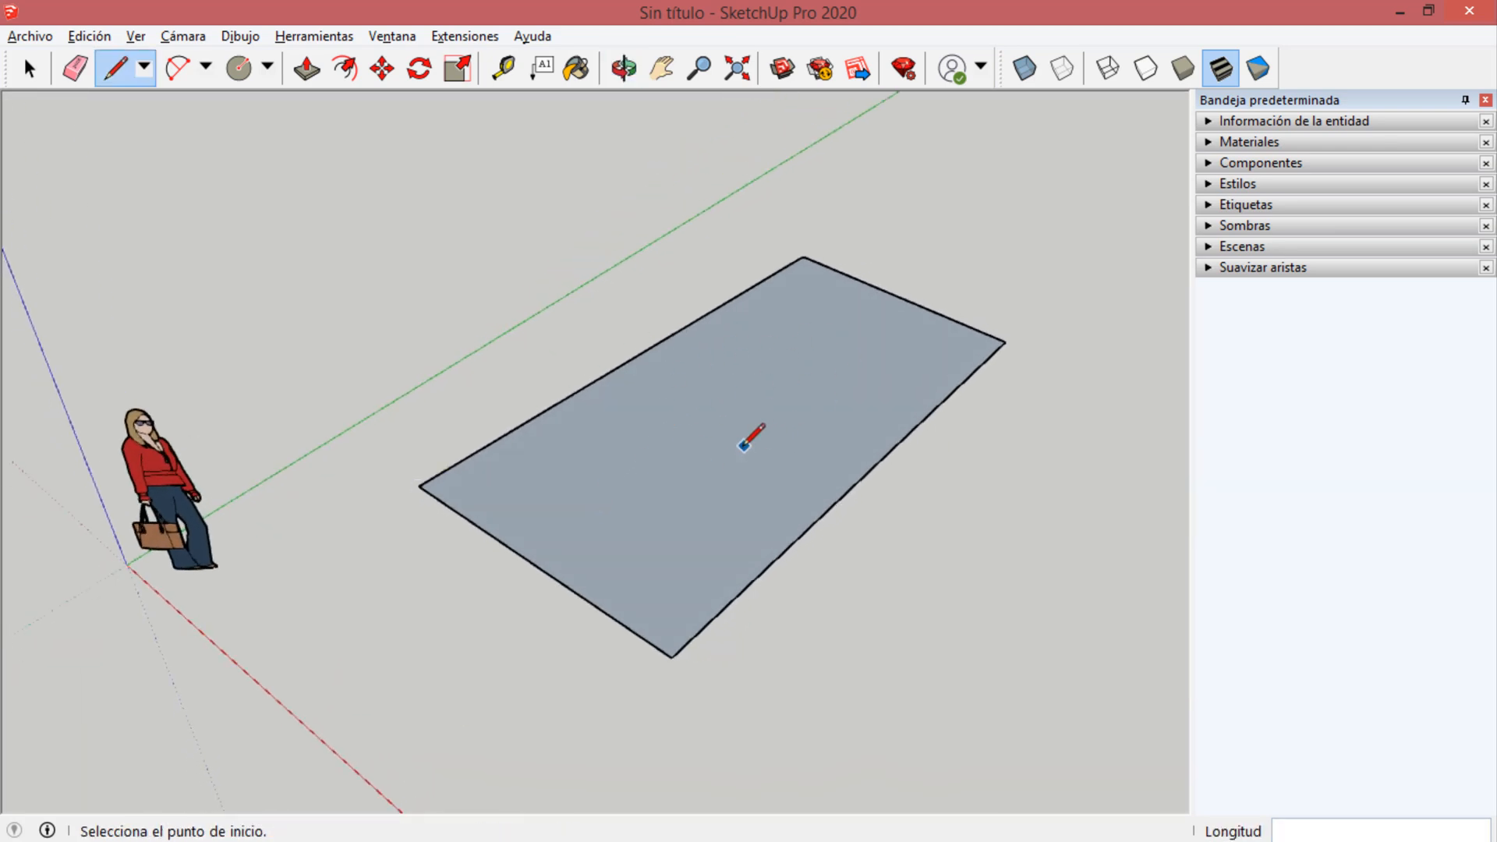
mouse_move(709, 447)
middle_mouse_down()
mouse_move(702, 391)
mouse_move(801, 188)
mouse_move(601, 574)
middle_mouse_up()
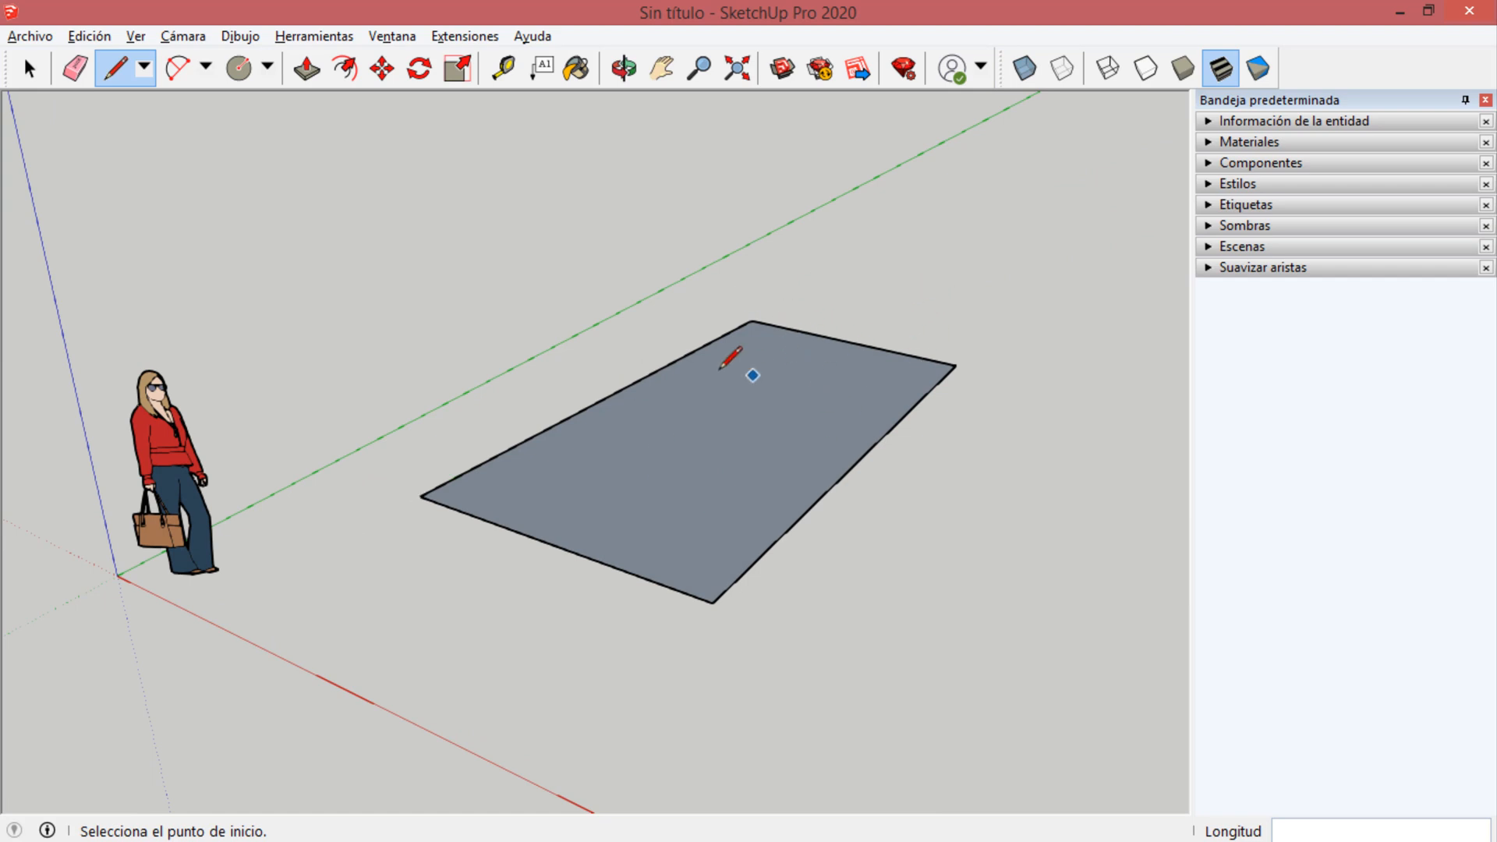
Reverse the four-sided face (Invertir caras) so its white front side points upward.
right_click(686, 448)
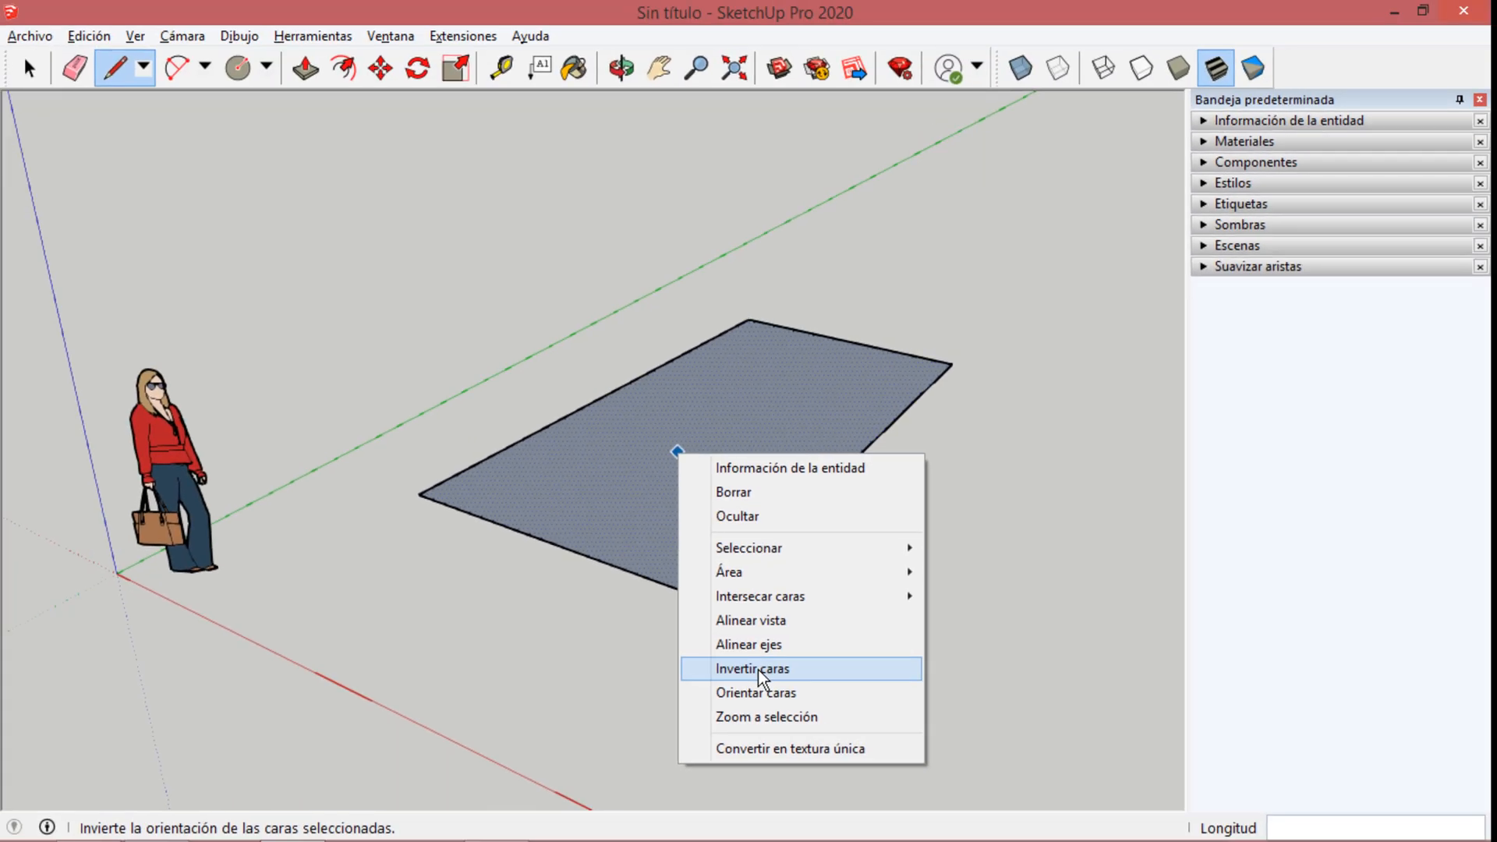
left_click(757, 670)
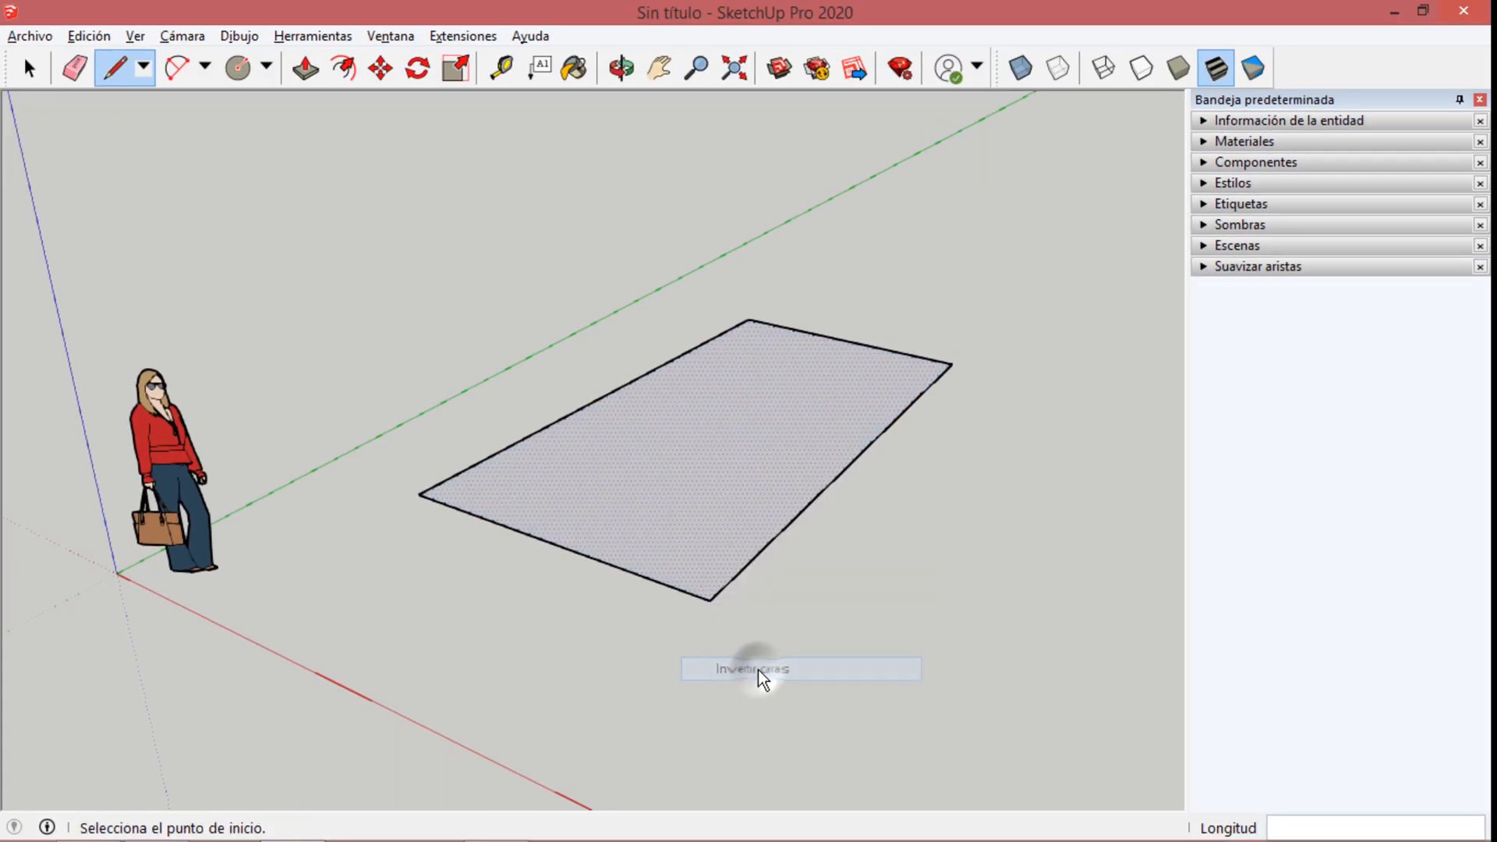
middle_click_drag(771, 498, 748, 452)
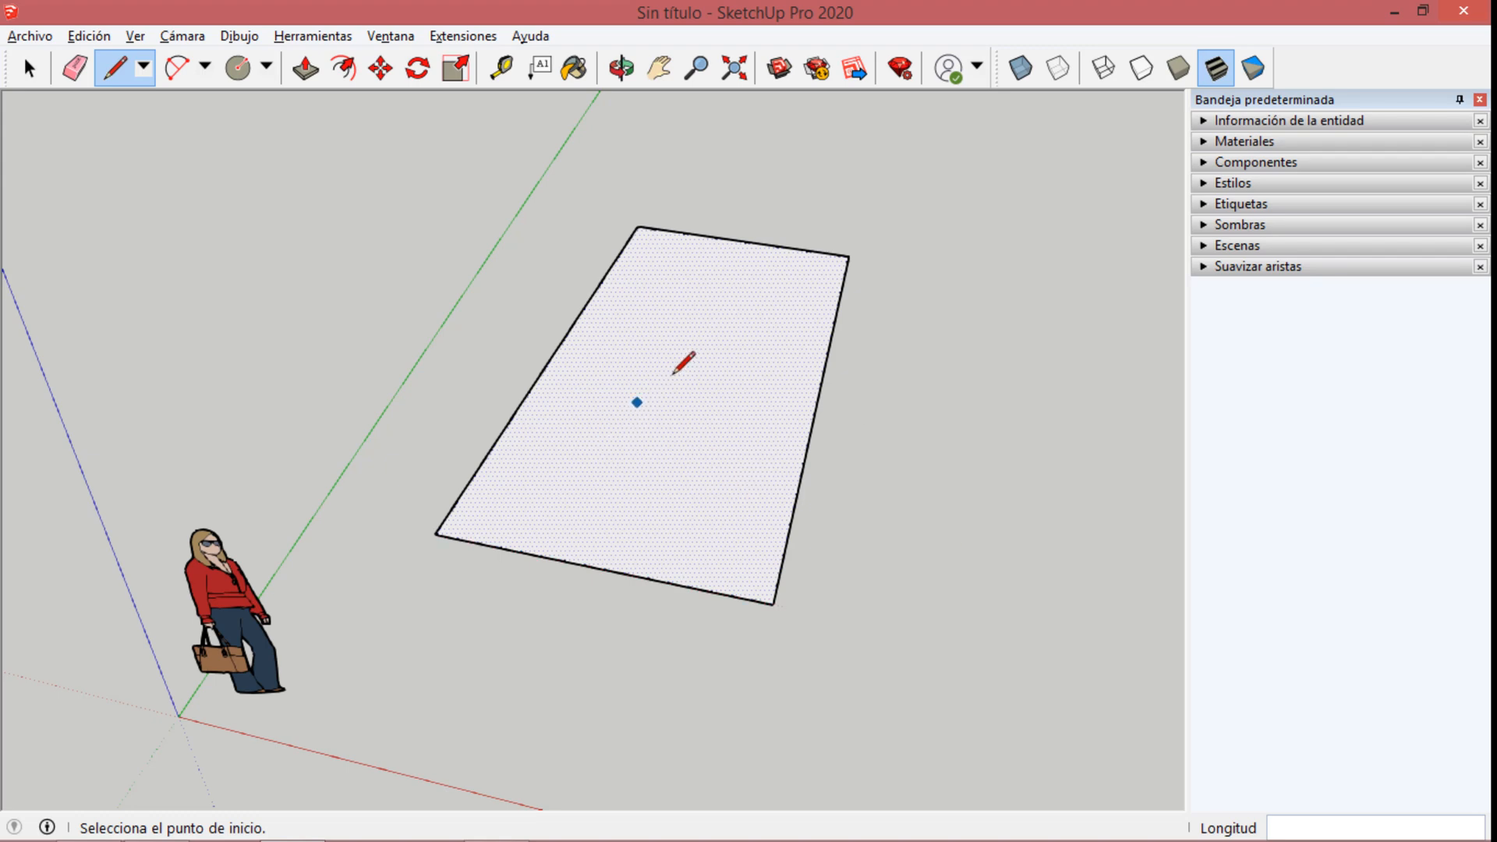
key("o")
left_click_drag(668, 464, 666, 139)
mouse_move(667, 139)
middle_mouse_down()
mouse_move(561, 595)
mouse_move(511, 675)
middle_mouse_up()
mouse_move(702, 415)
middle_mouse_down()
mouse_move(664, 494)
mouse_move(589, 584)
middle_mouse_up()
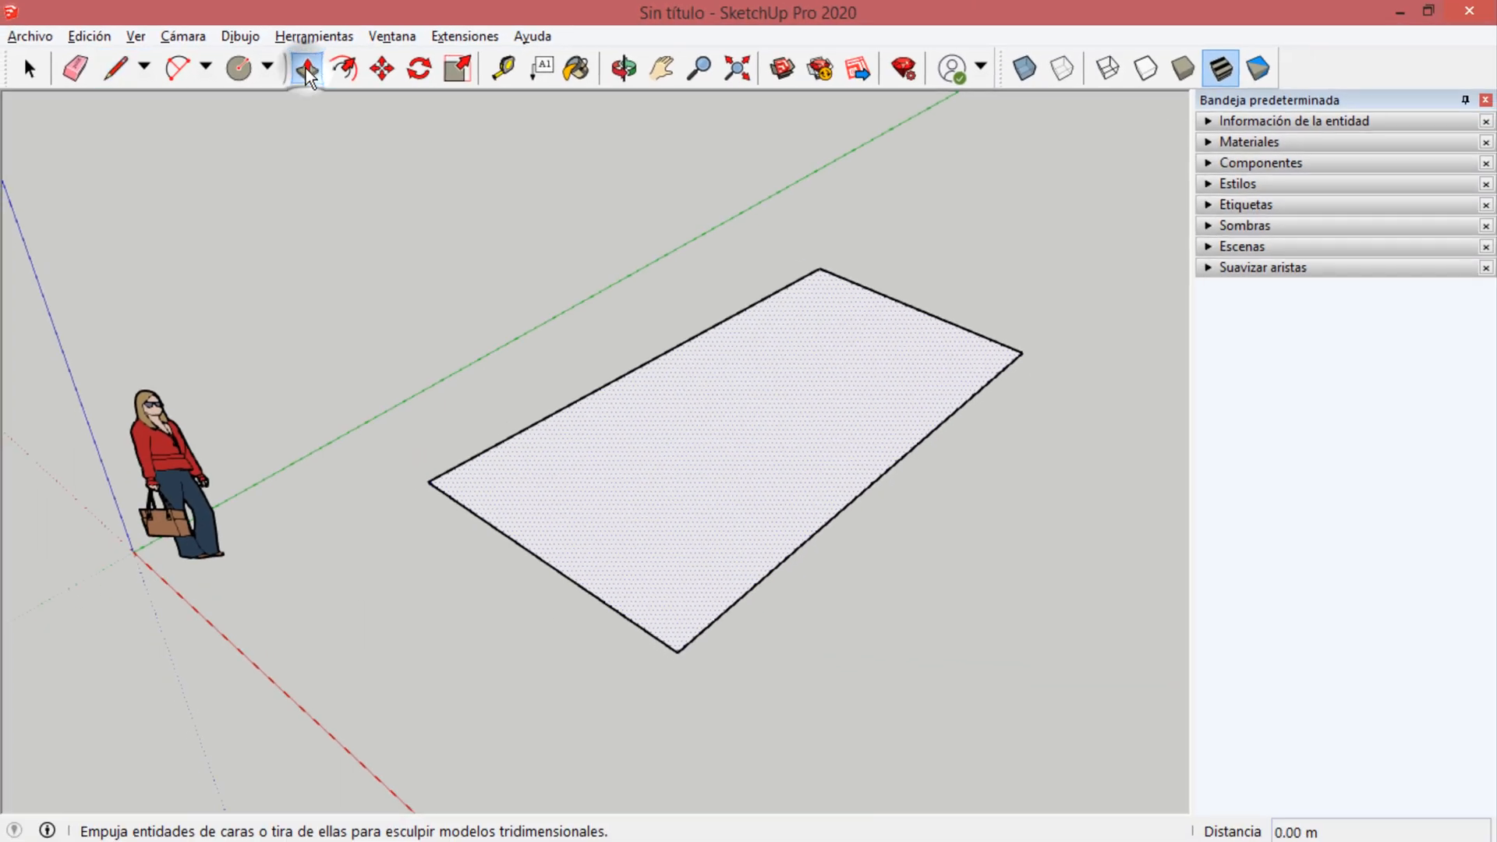
left_click(702, 238)
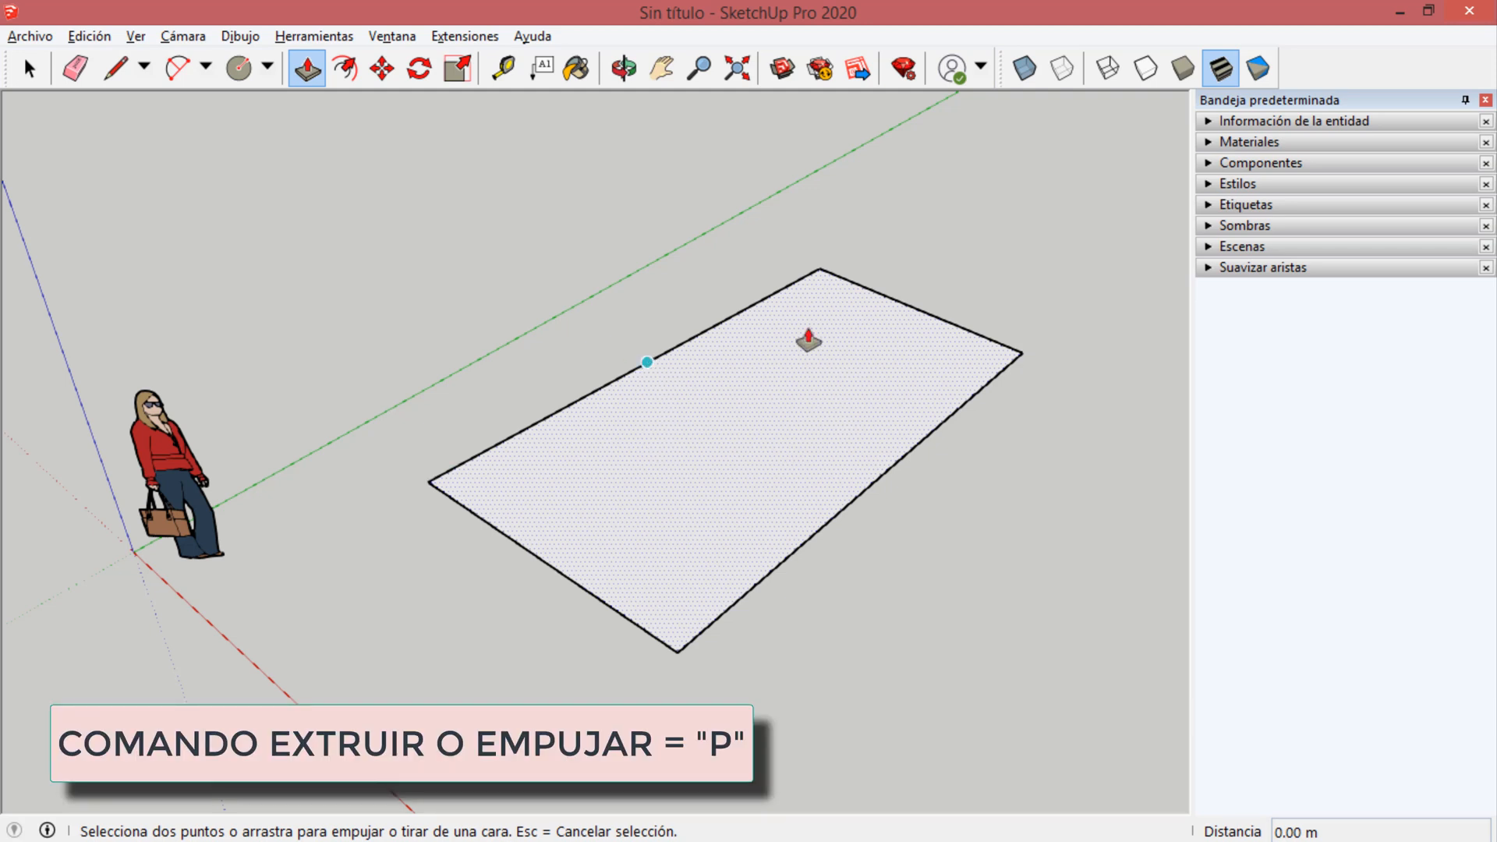
key("space")
left_click(1045, 533)
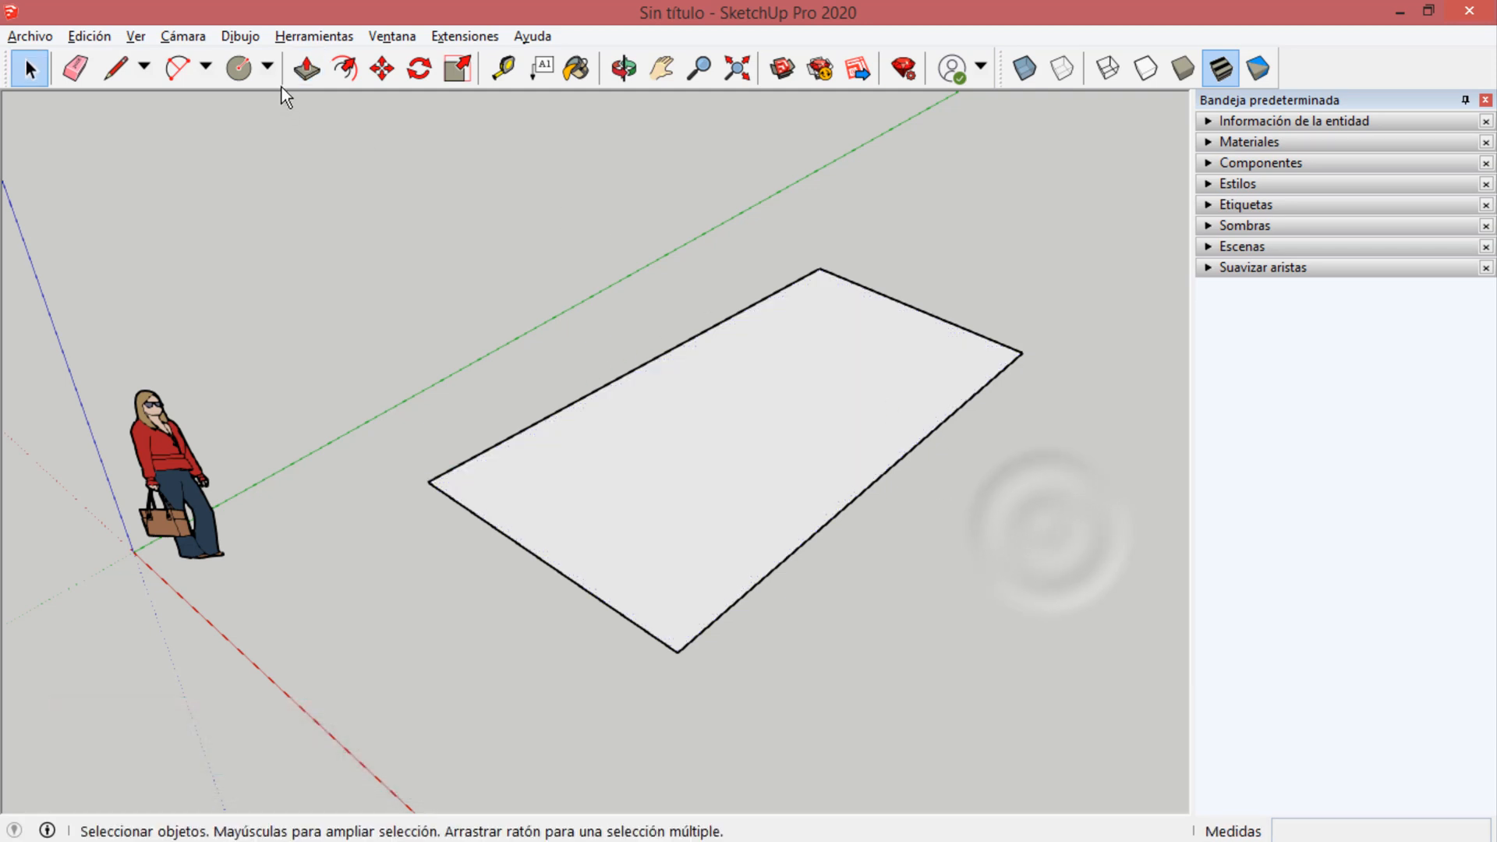
Push/Pull the four-sided face upward about 2.23 m into a solid block.
left_click(307, 69)
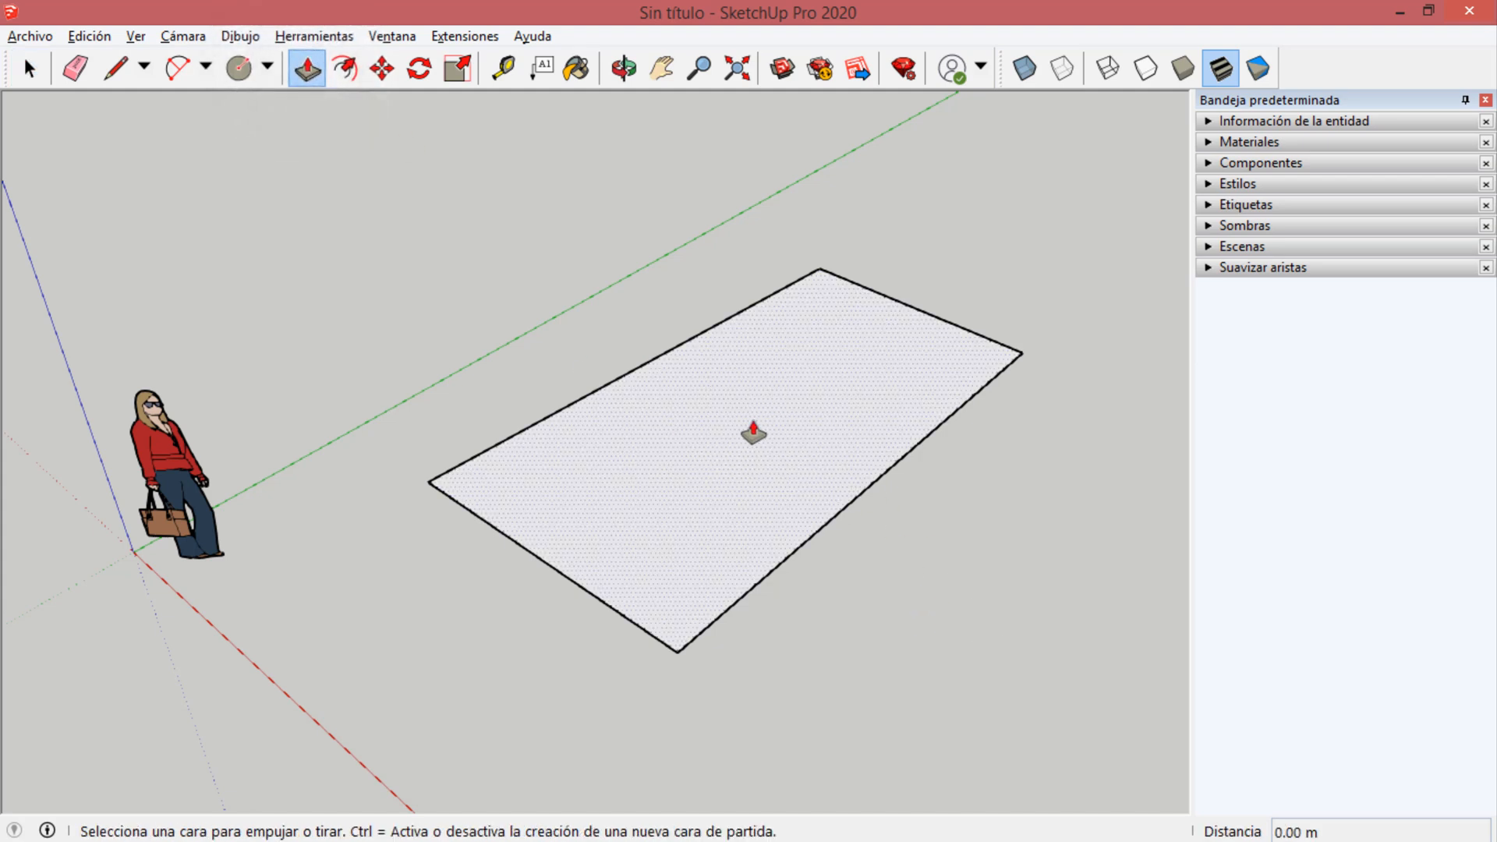
left_click(727, 412)
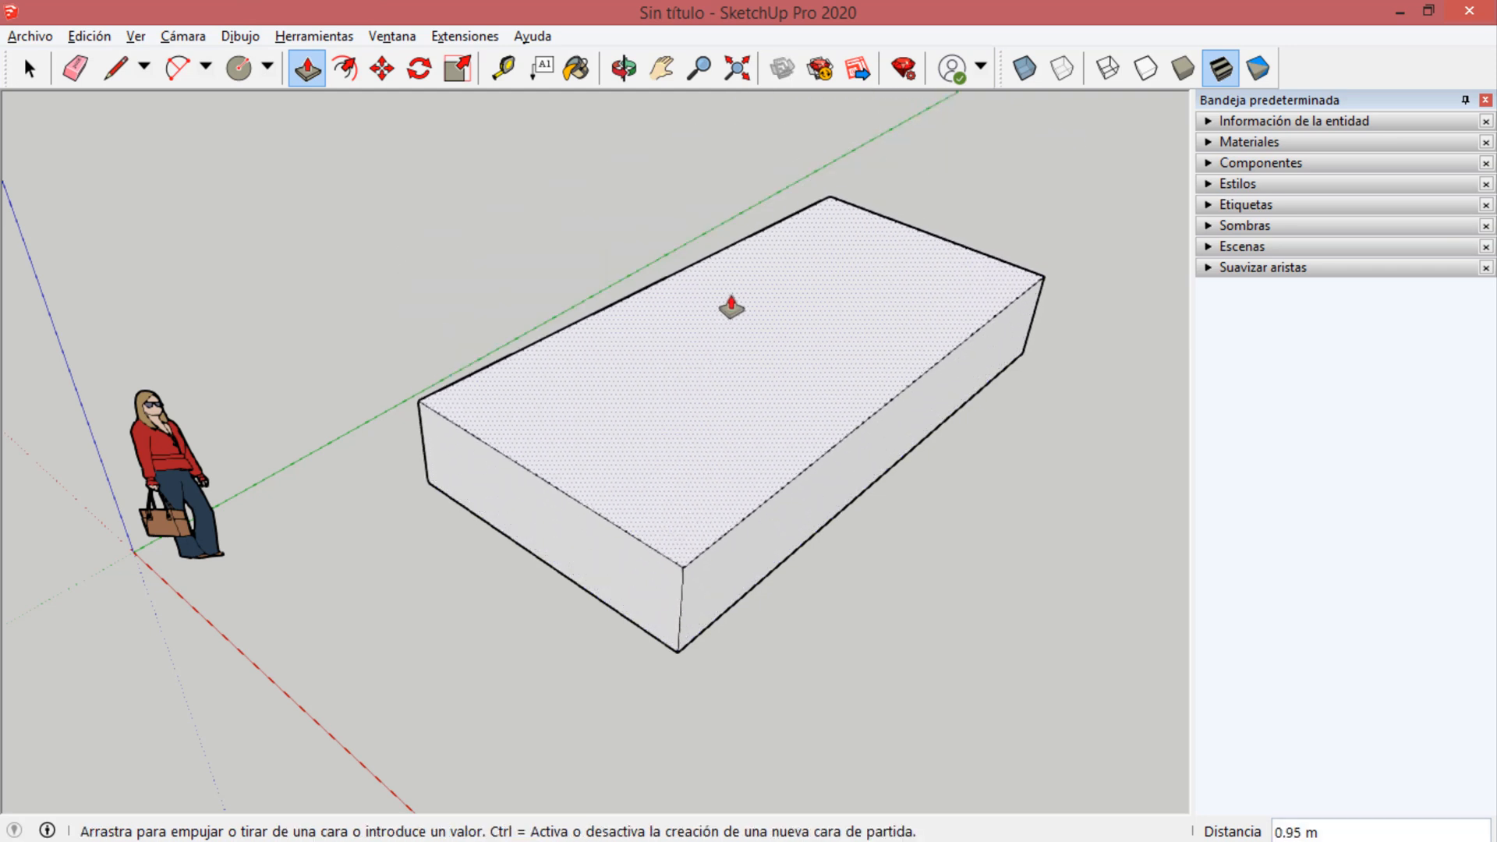
left_click(749, 201)
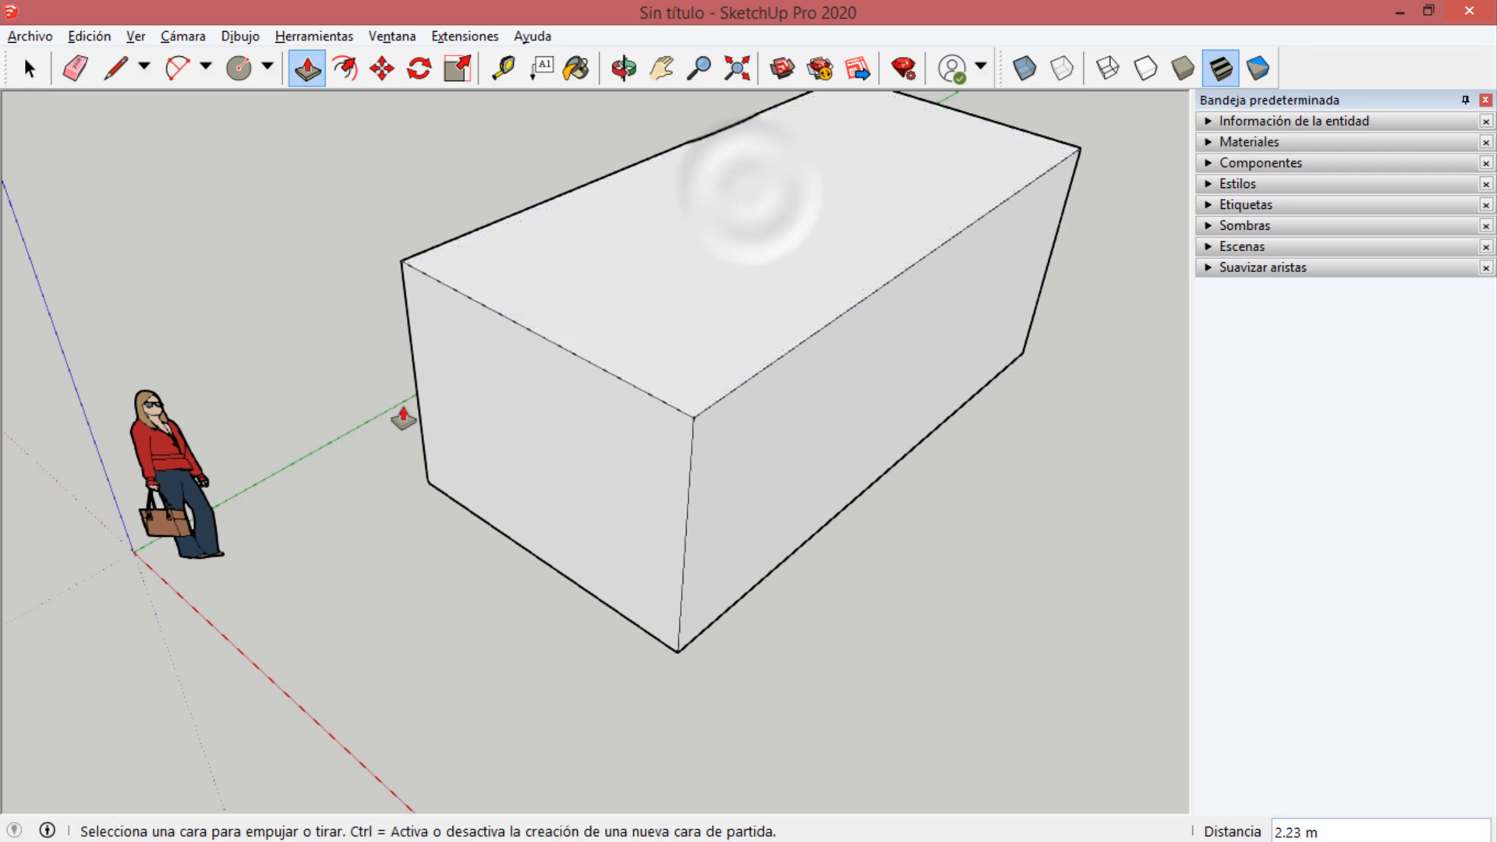
middle_click_drag(347, 344, 436, 257)
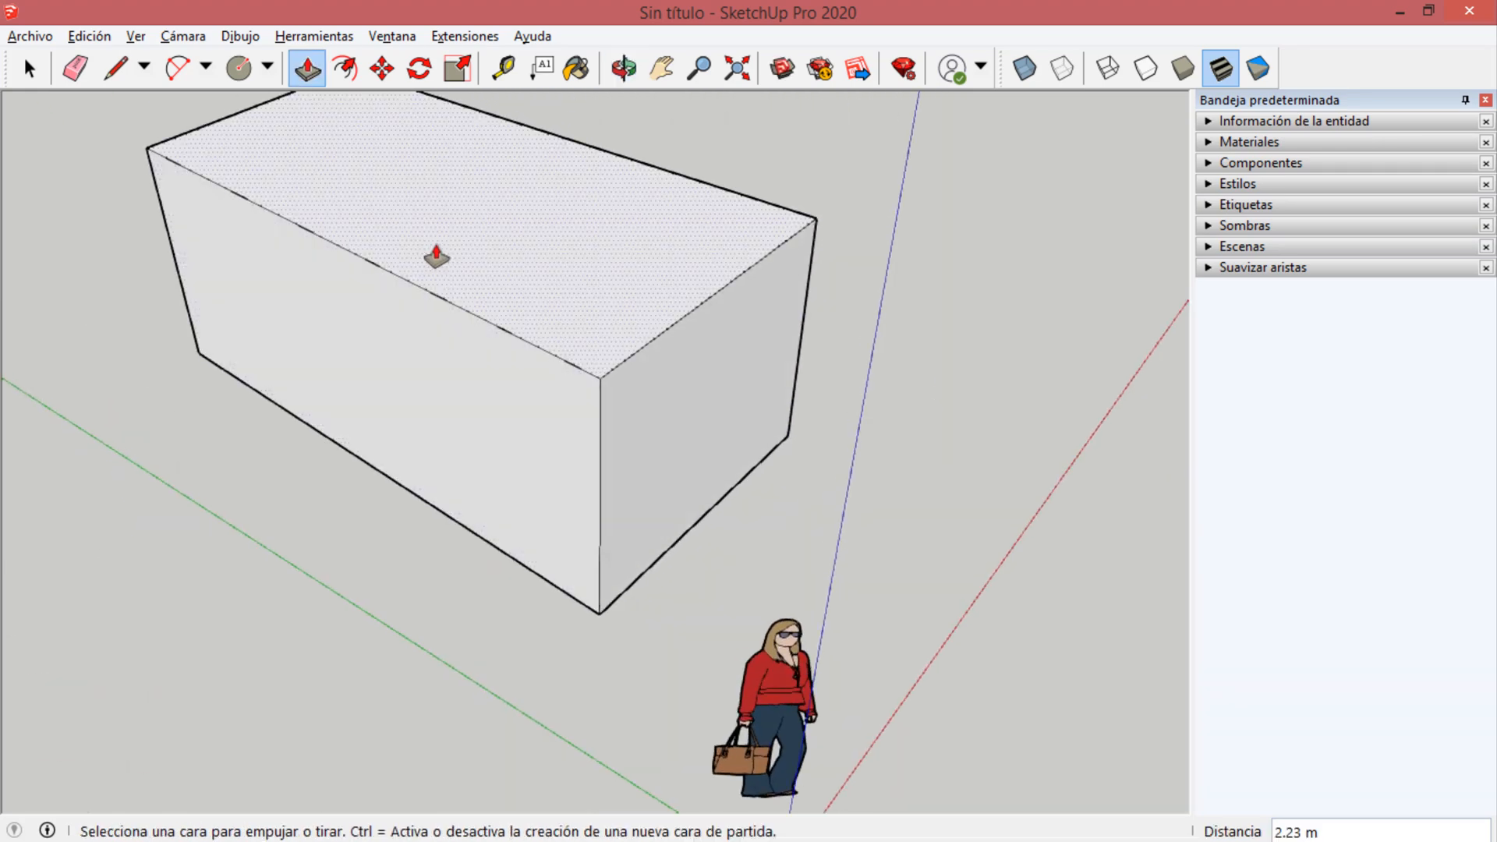
Push/Pull the block's faces to enlarge it, moving one by about 0.62 m and the long side by about 1.44 m.
middle_click_drag(535, 434, 628, 325)
left_click(628, 320)
left_click(629, 234)
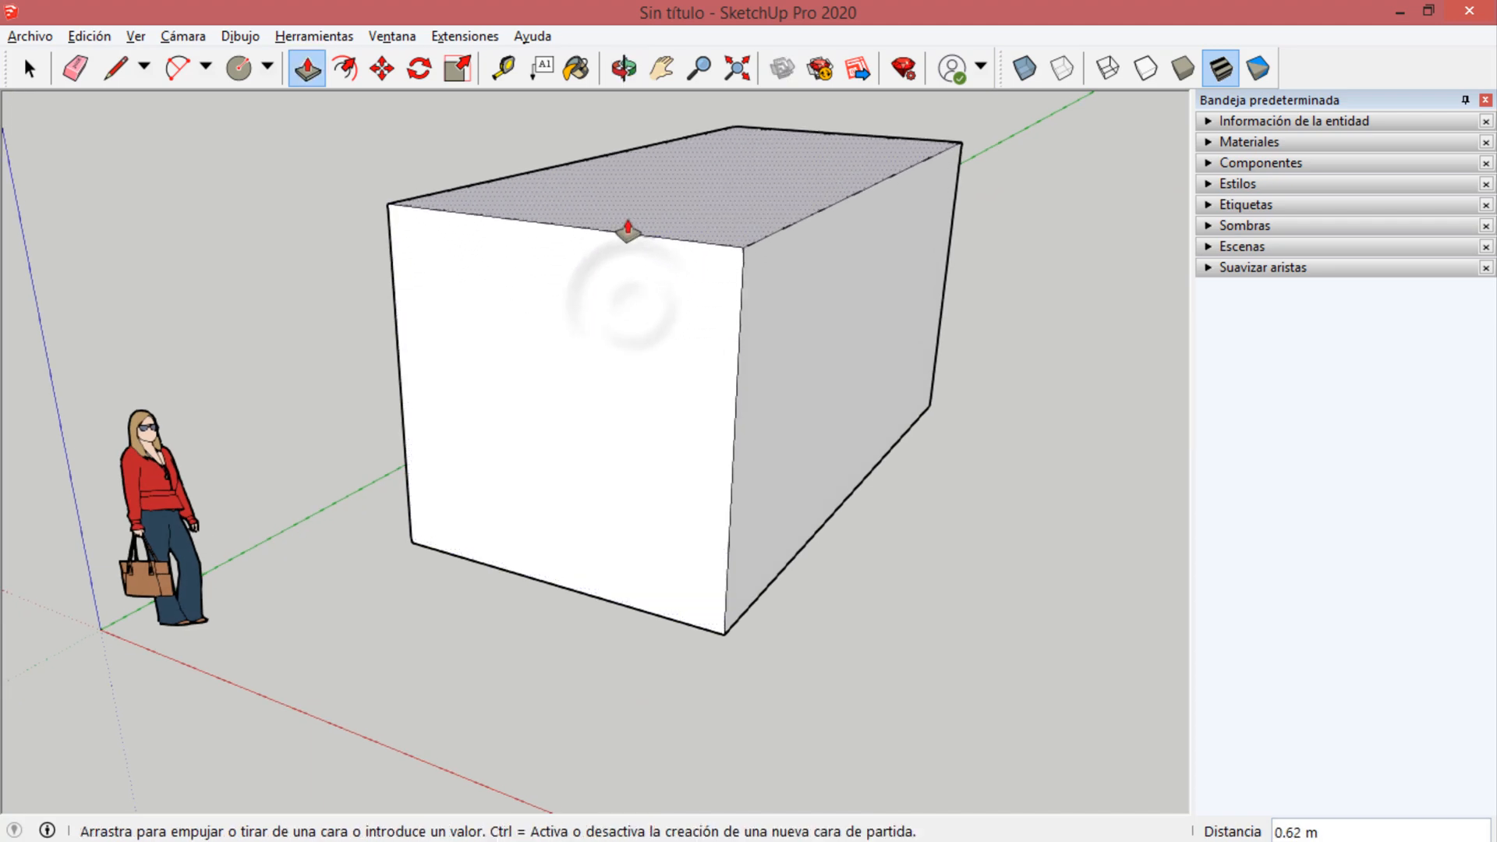
left_click(869, 445)
left_click(686, 457)
middle_click_drag(685, 457, 80, 535)
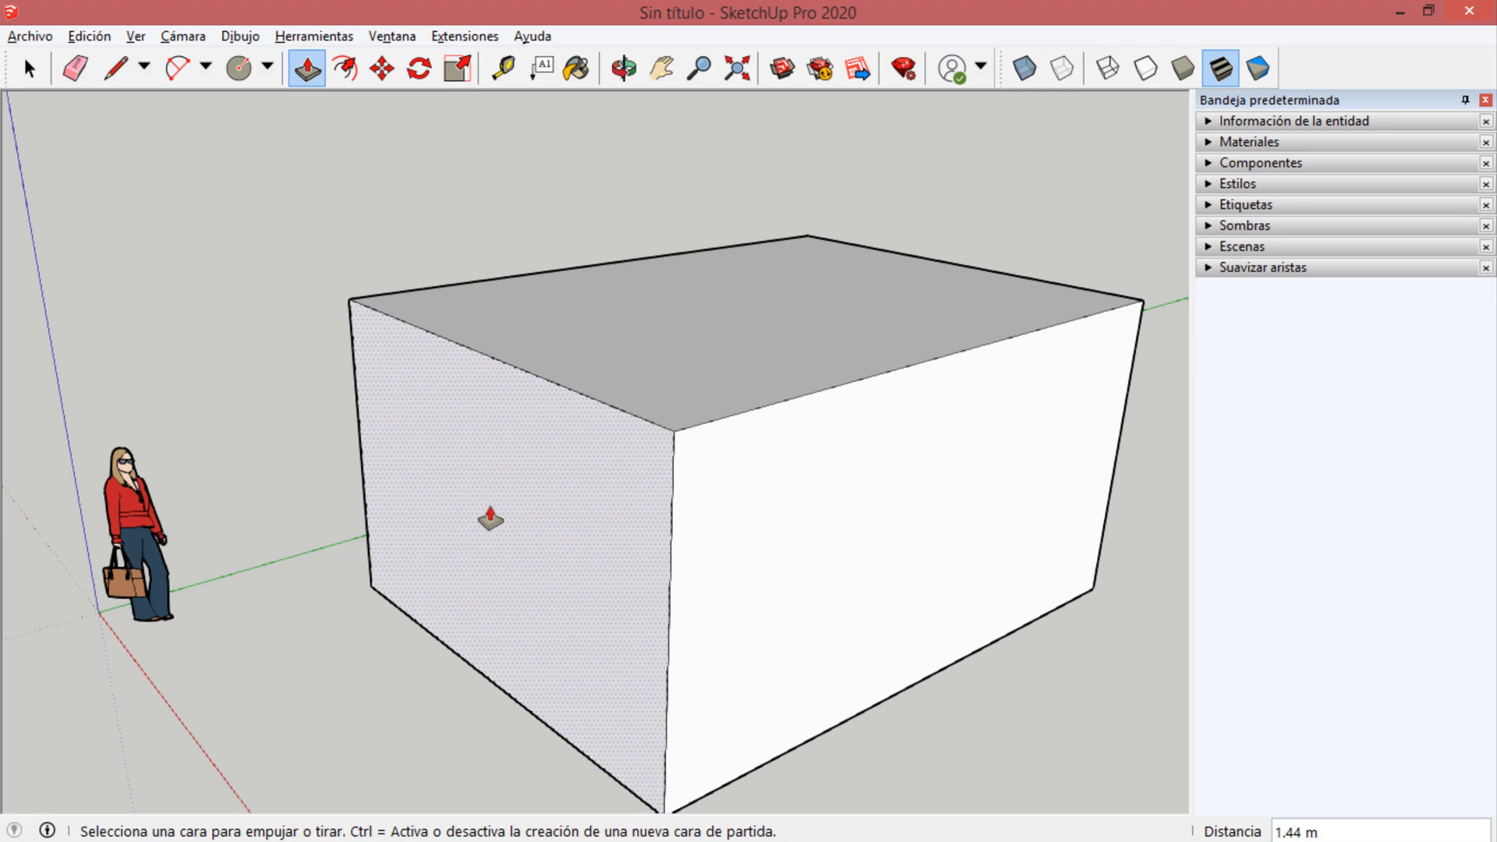
Delete the block's front end face and look at its hollow interior.
key("space")
middle_click_drag(472, 499, 610, 459)
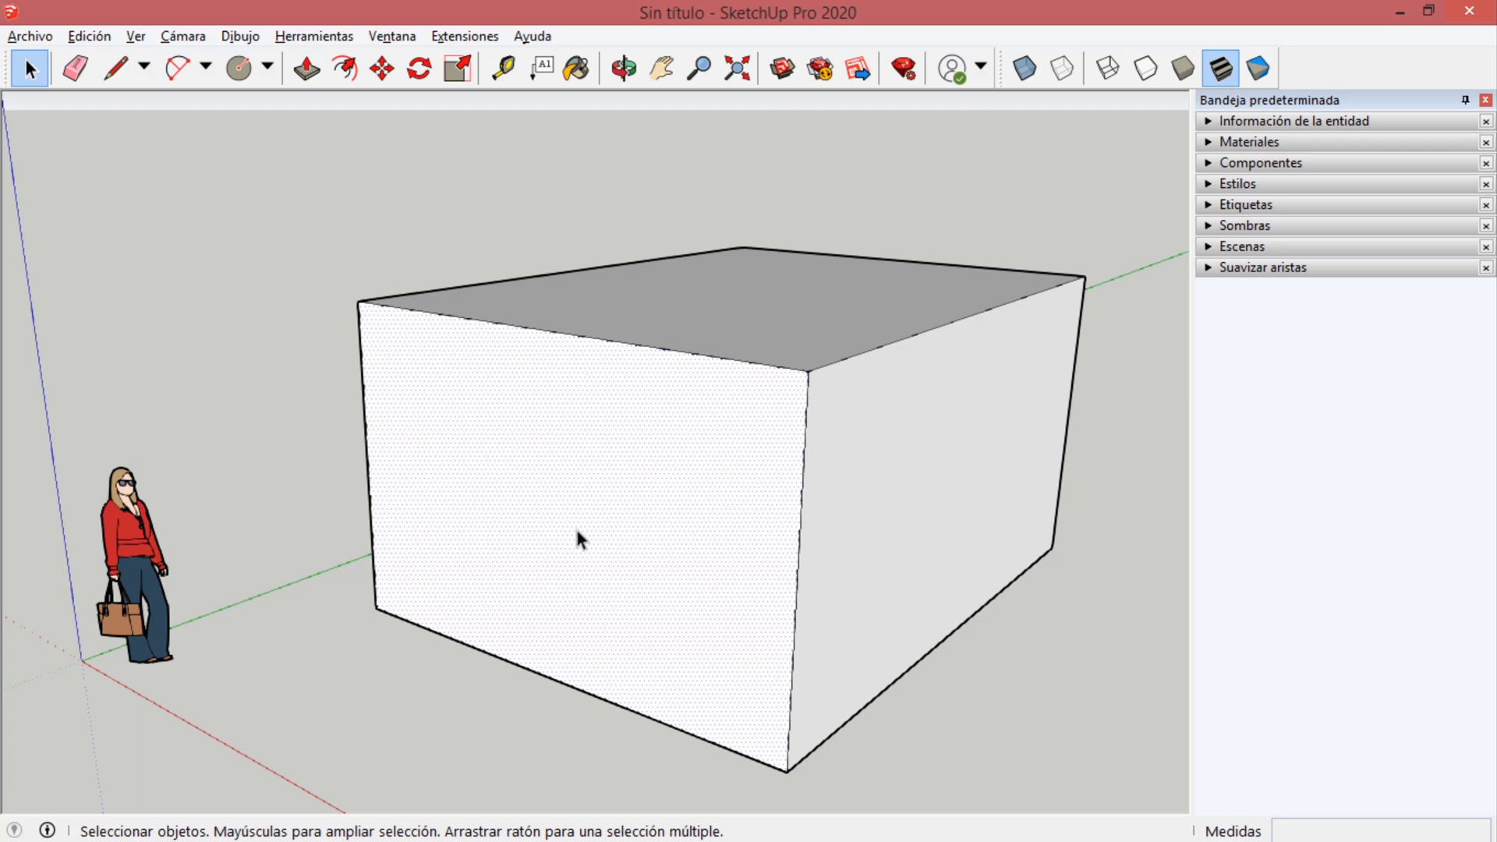
key("Delete")
key("o")
left_click_drag(712, 528, 1029, 447)
key("space")
scroll(823, 550, "up", 5)
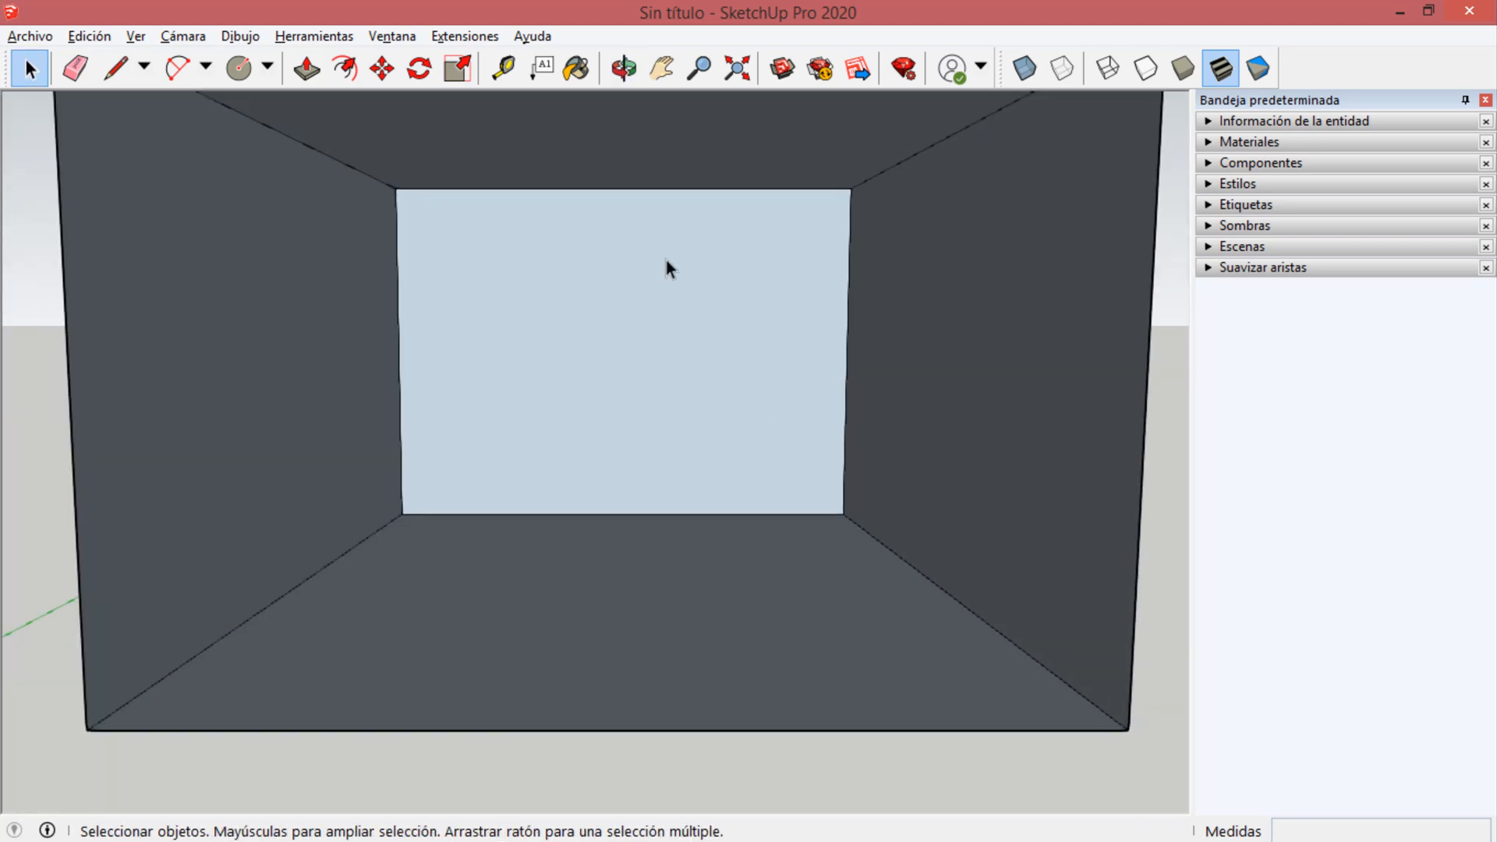
scroll(667, 267, "up", 2)
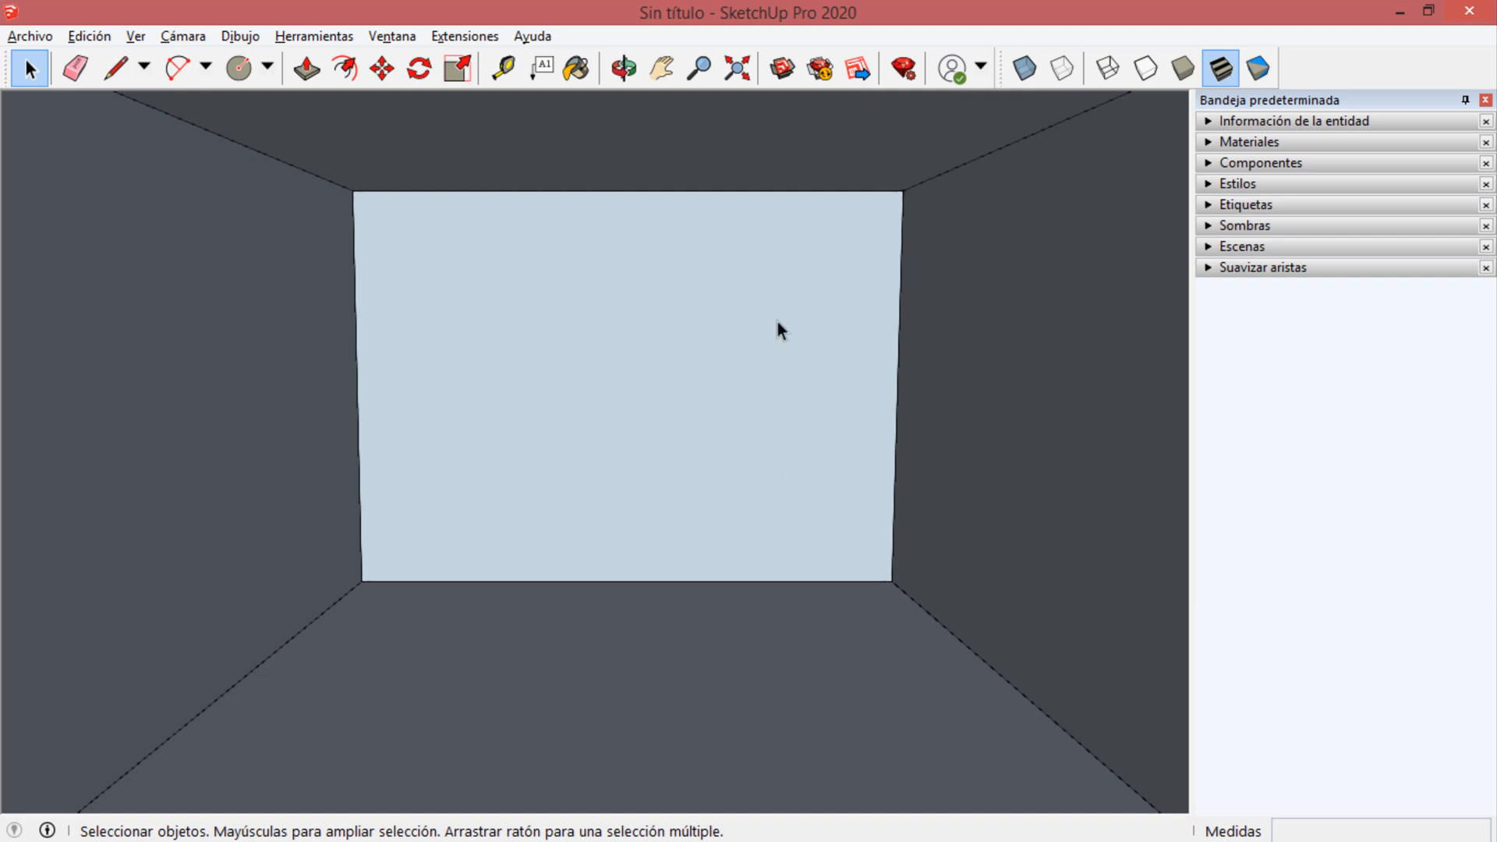
scroll(550, 410, "down", 3)
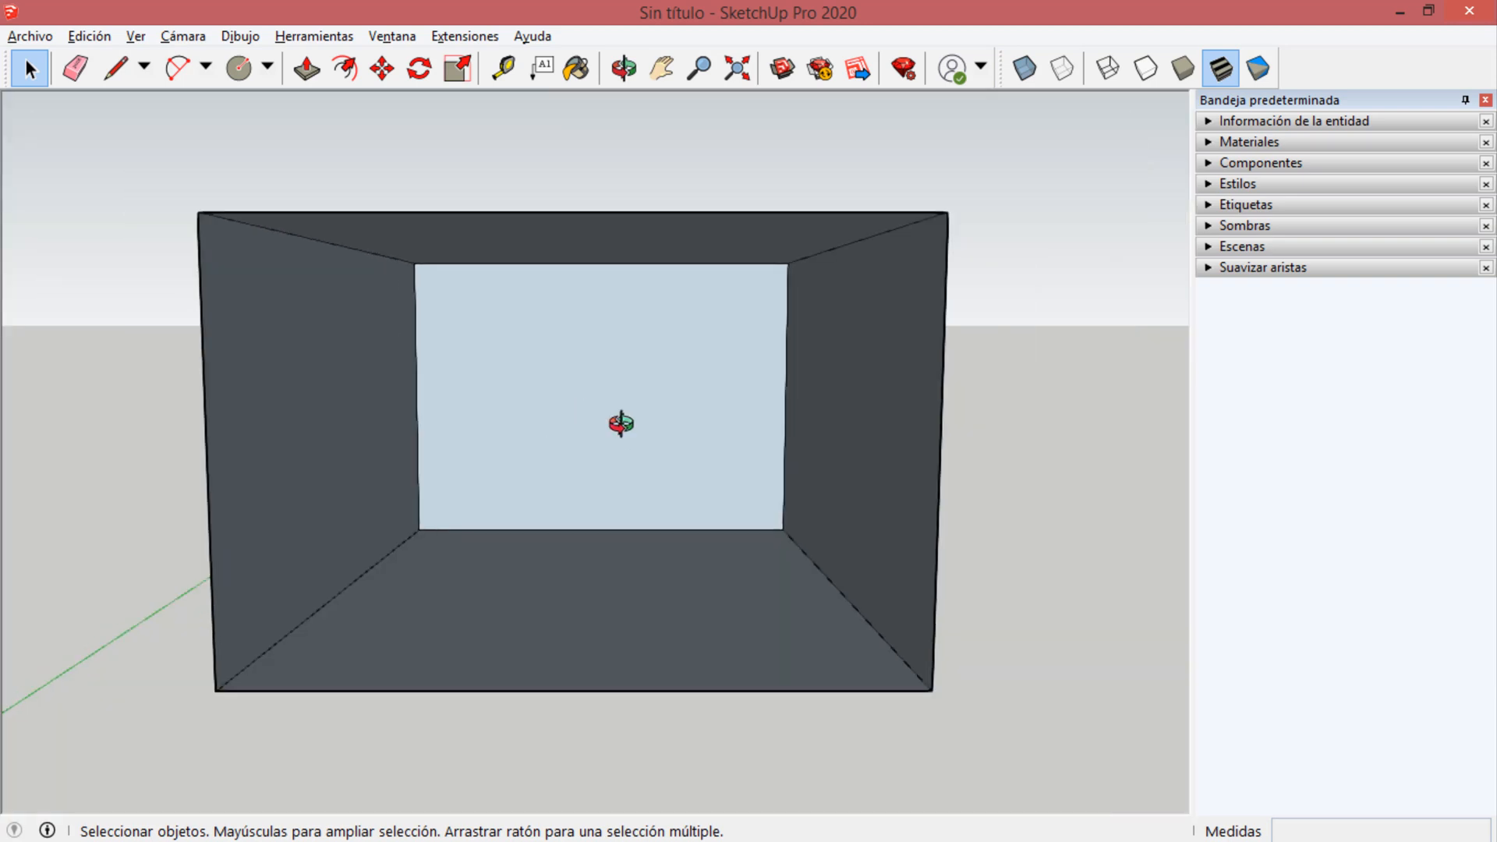
Delete the block's top face and the adjacent long side face.
middle_click_drag(621, 423, 311, 653)
left_click(513, 357)
key("Delete")
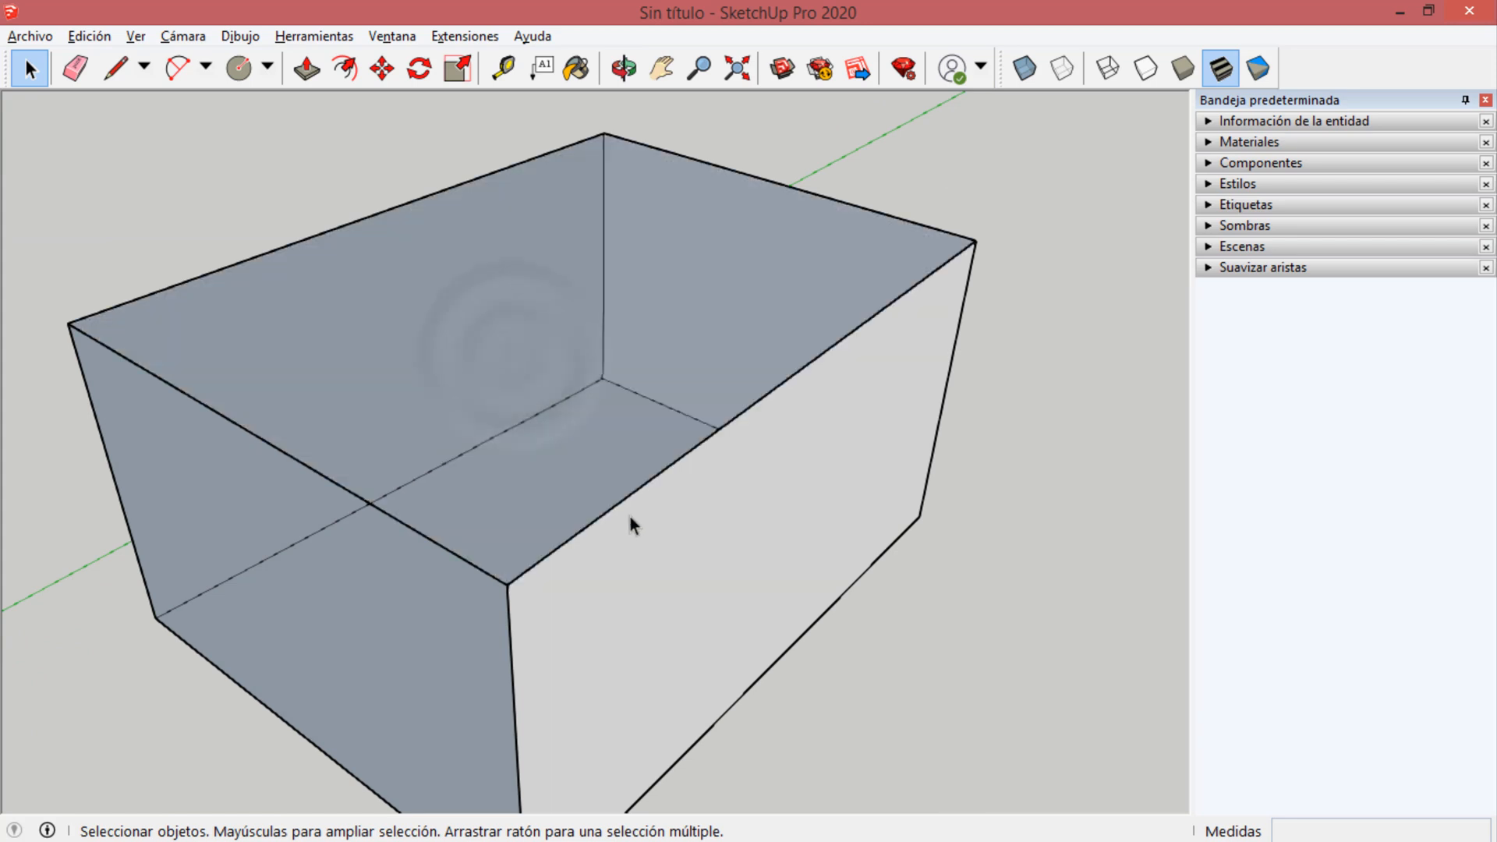
left_click(639, 584)
key("Delete")
Delete the three edges meeting at the upper corner of the open block and undo the deletion.
middle_click_drag(544, 601, 868, 248)
left_click_drag(965, 156, 885, 195)
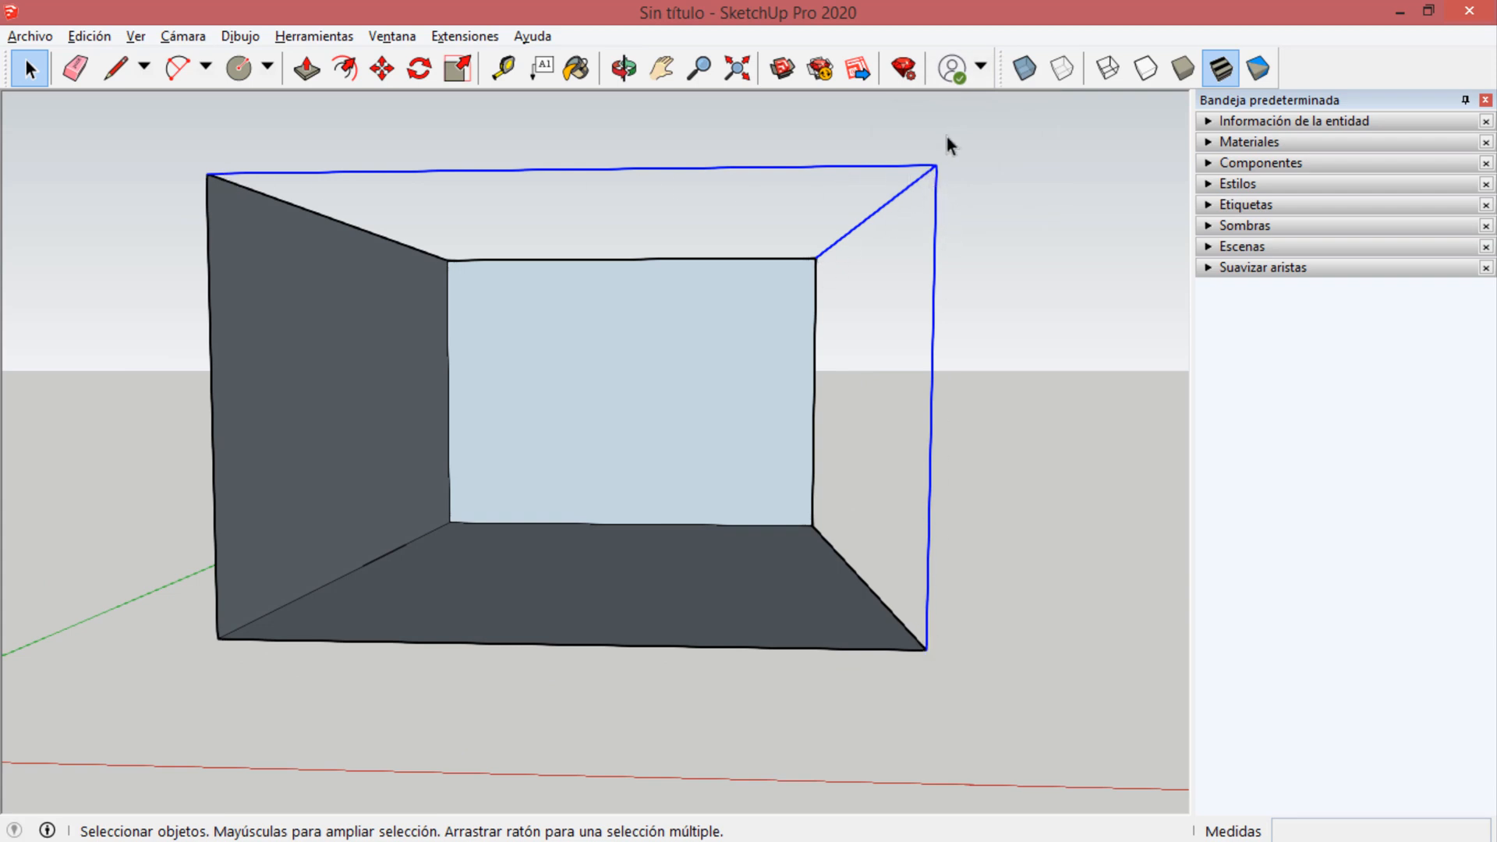
key("Delete")
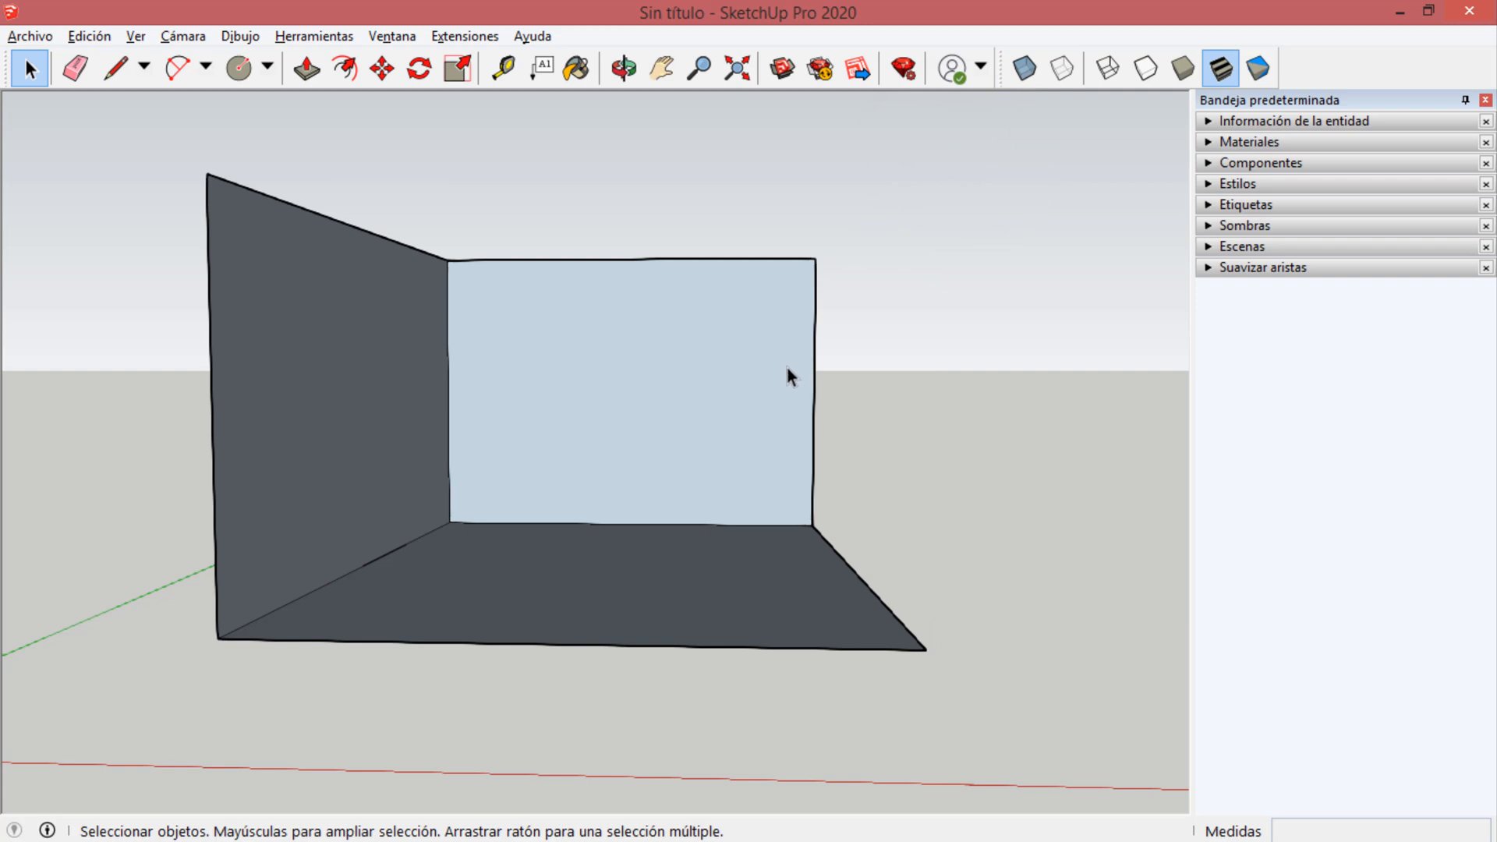
key("ctrl+z")
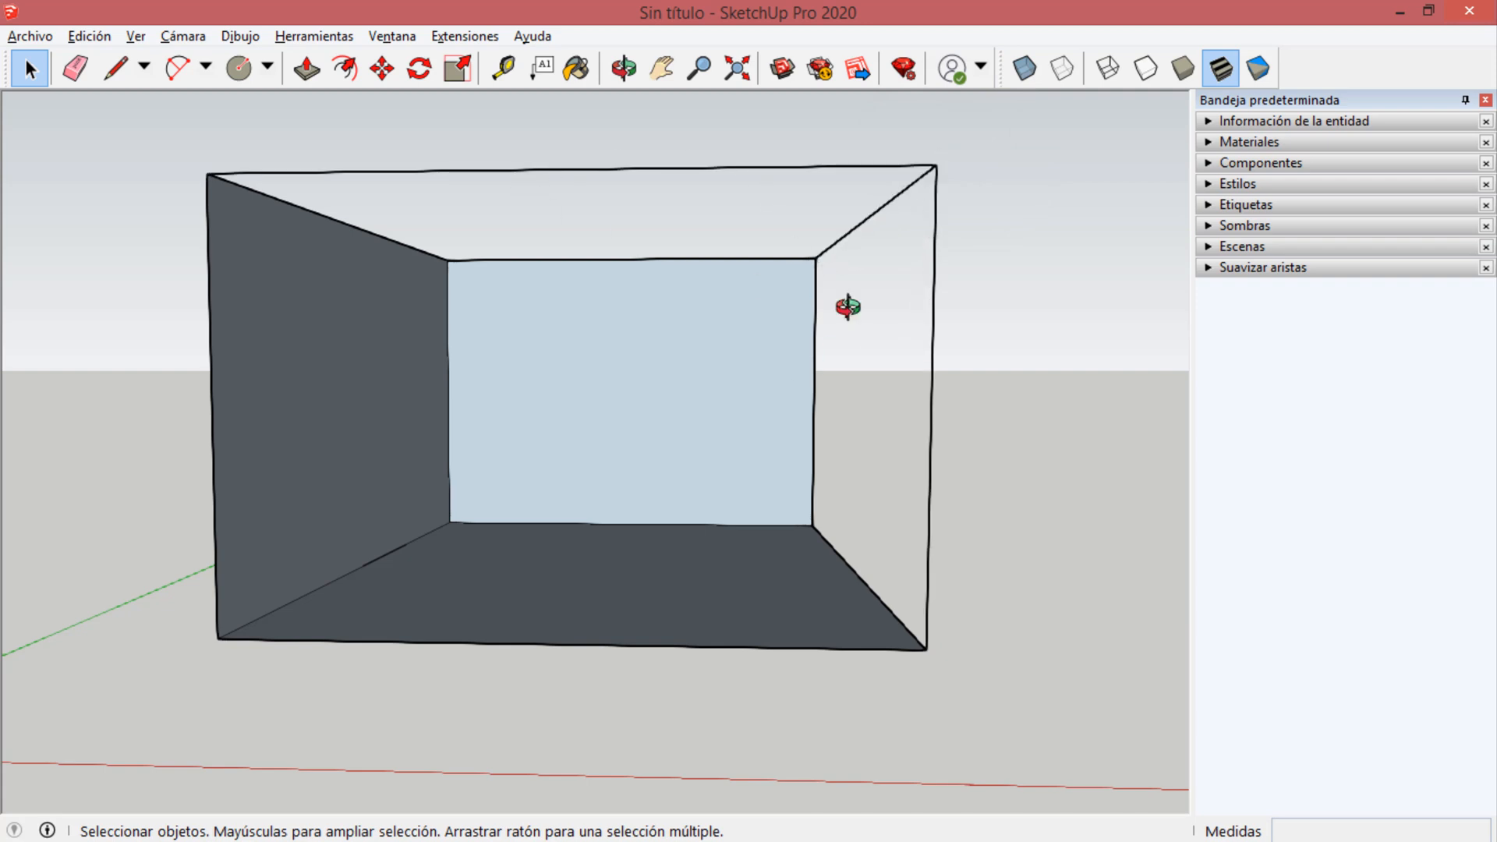
Retrace short stretches of the edges at the upper front corner with the Line tool to rebuild the missing front, side and top faces.
mouse_move(848, 307)
middle_mouse_down()
mouse_move(714, 411)
mouse_move(805, 458)
middle_mouse_up()
key("l")
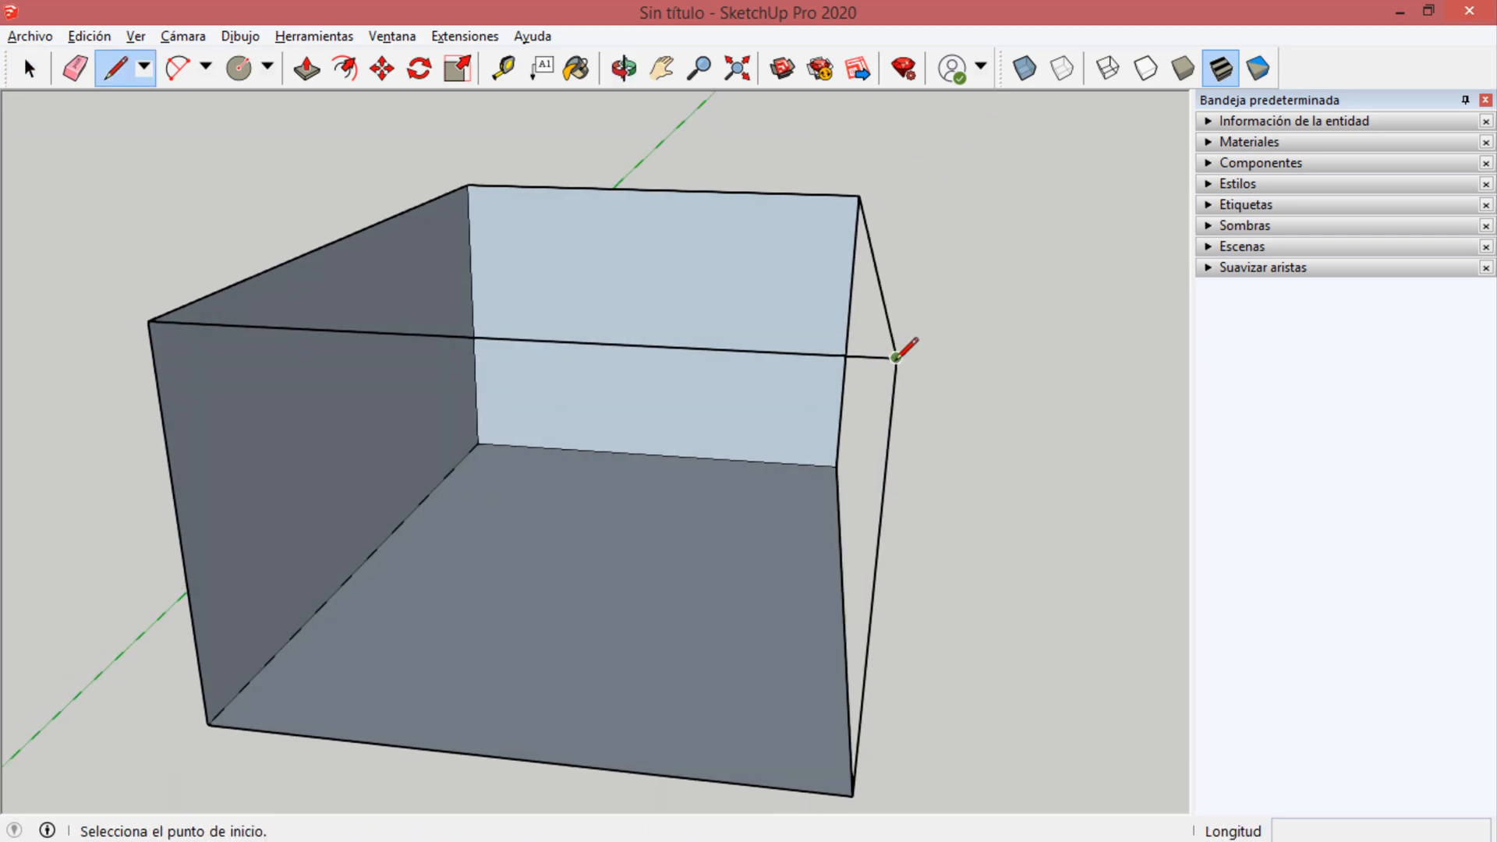
left_click(895, 357)
left_click(894, 375)
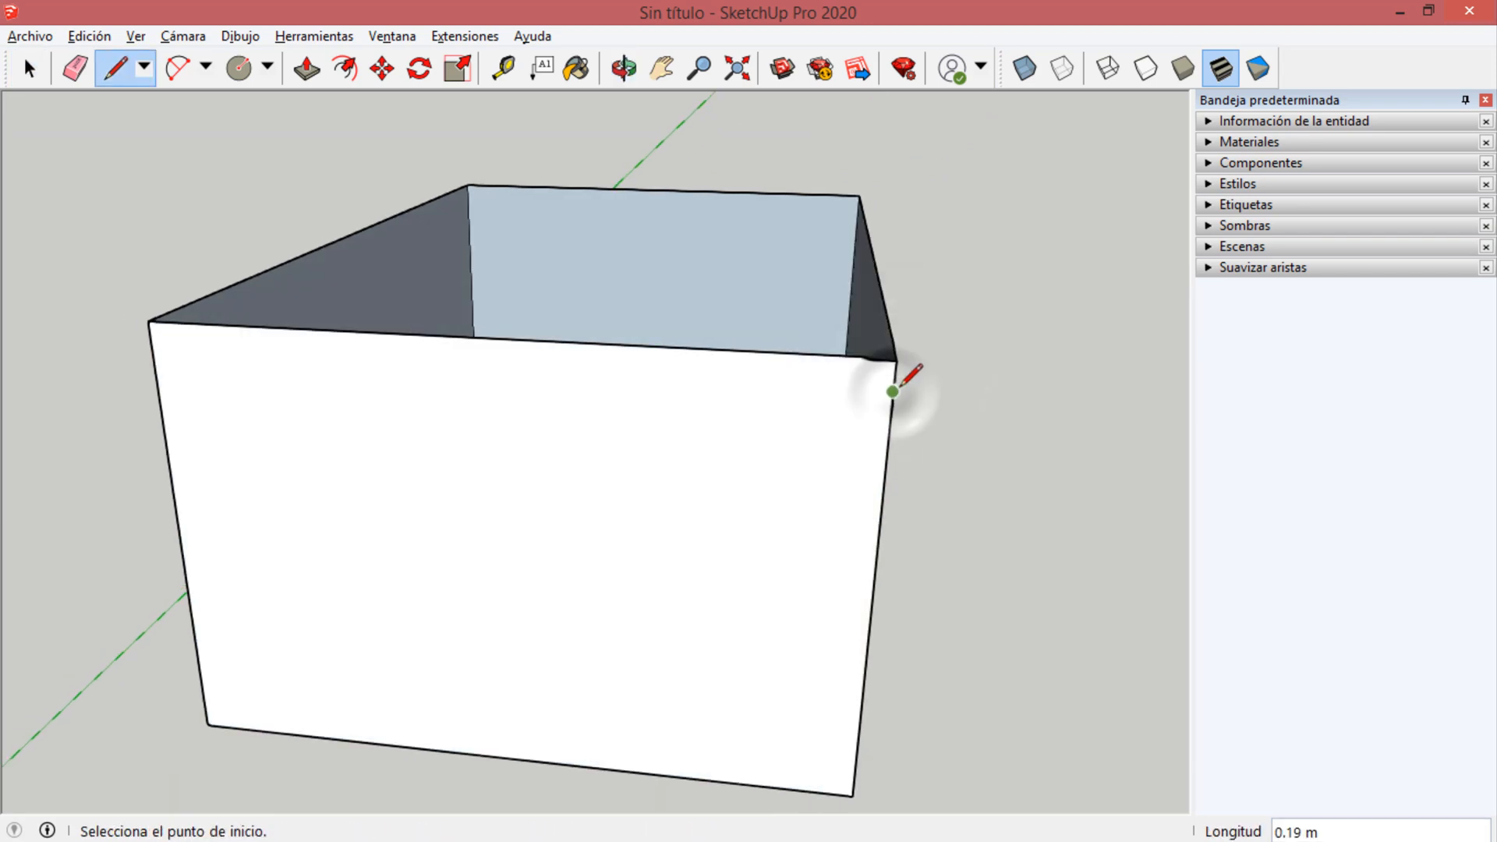
left_click(896, 357)
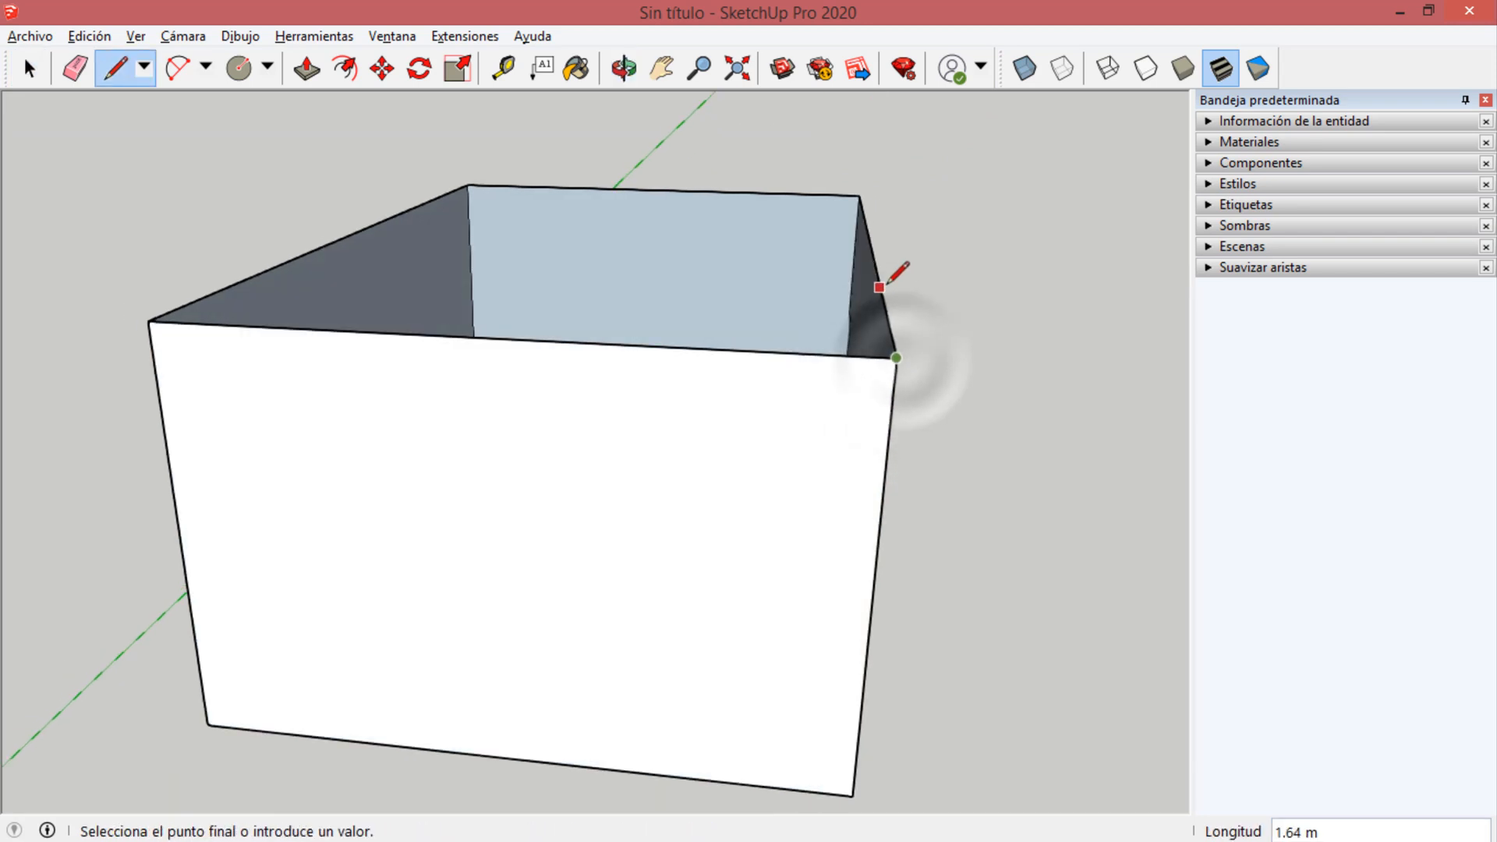
left_click(879, 287)
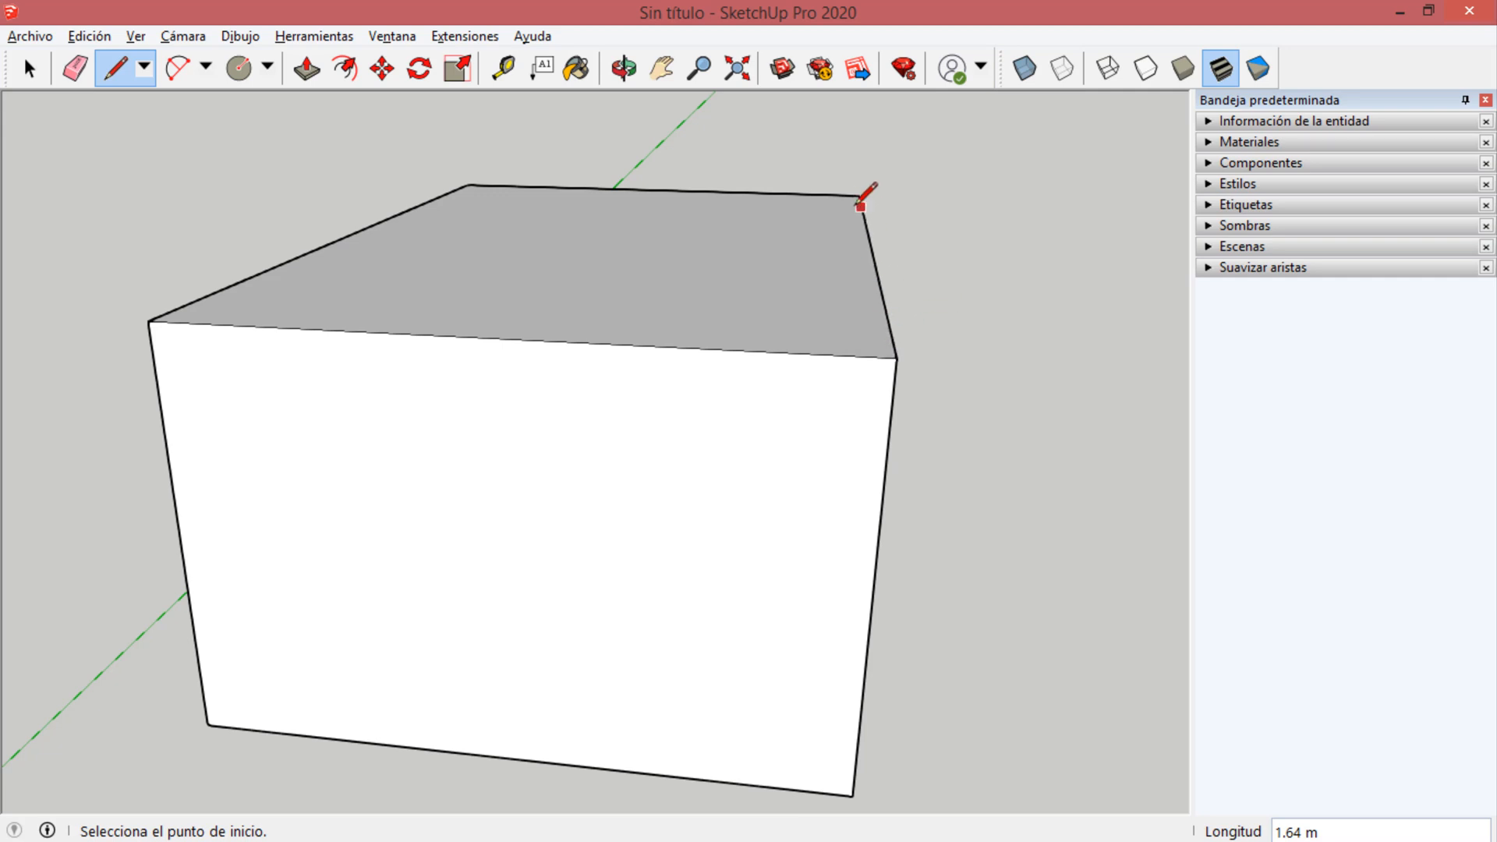
Push/Pull the top face of the closed block upward about 0.03 m.
mouse_move(802, 335)
middle_mouse_down()
mouse_move(478, 224)
mouse_move(544, 137)
mouse_move(655, 150)
mouse_move(641, 381)
middle_mouse_up()
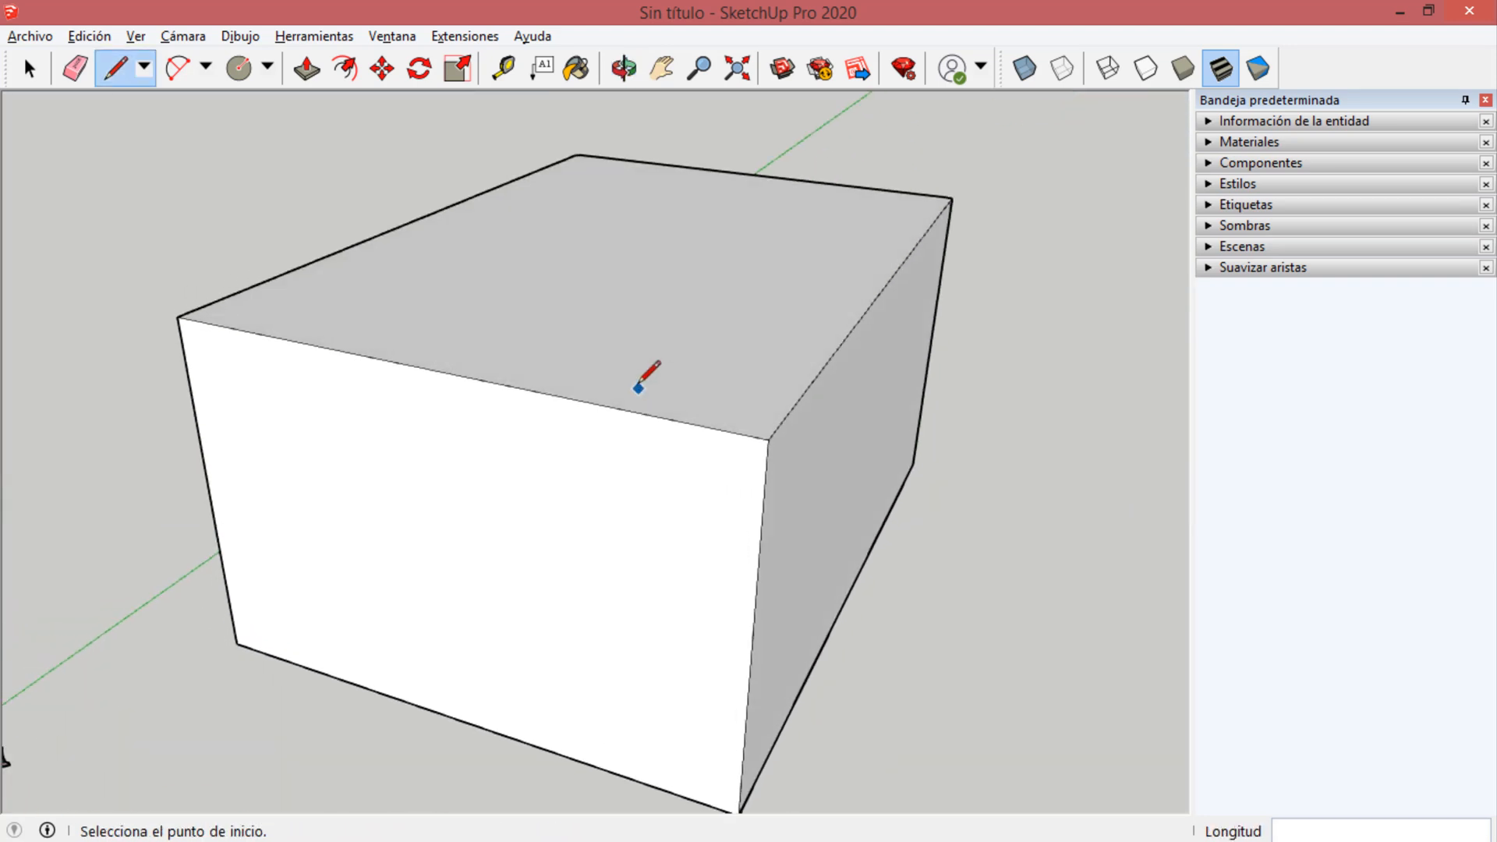
left_click(306, 70)
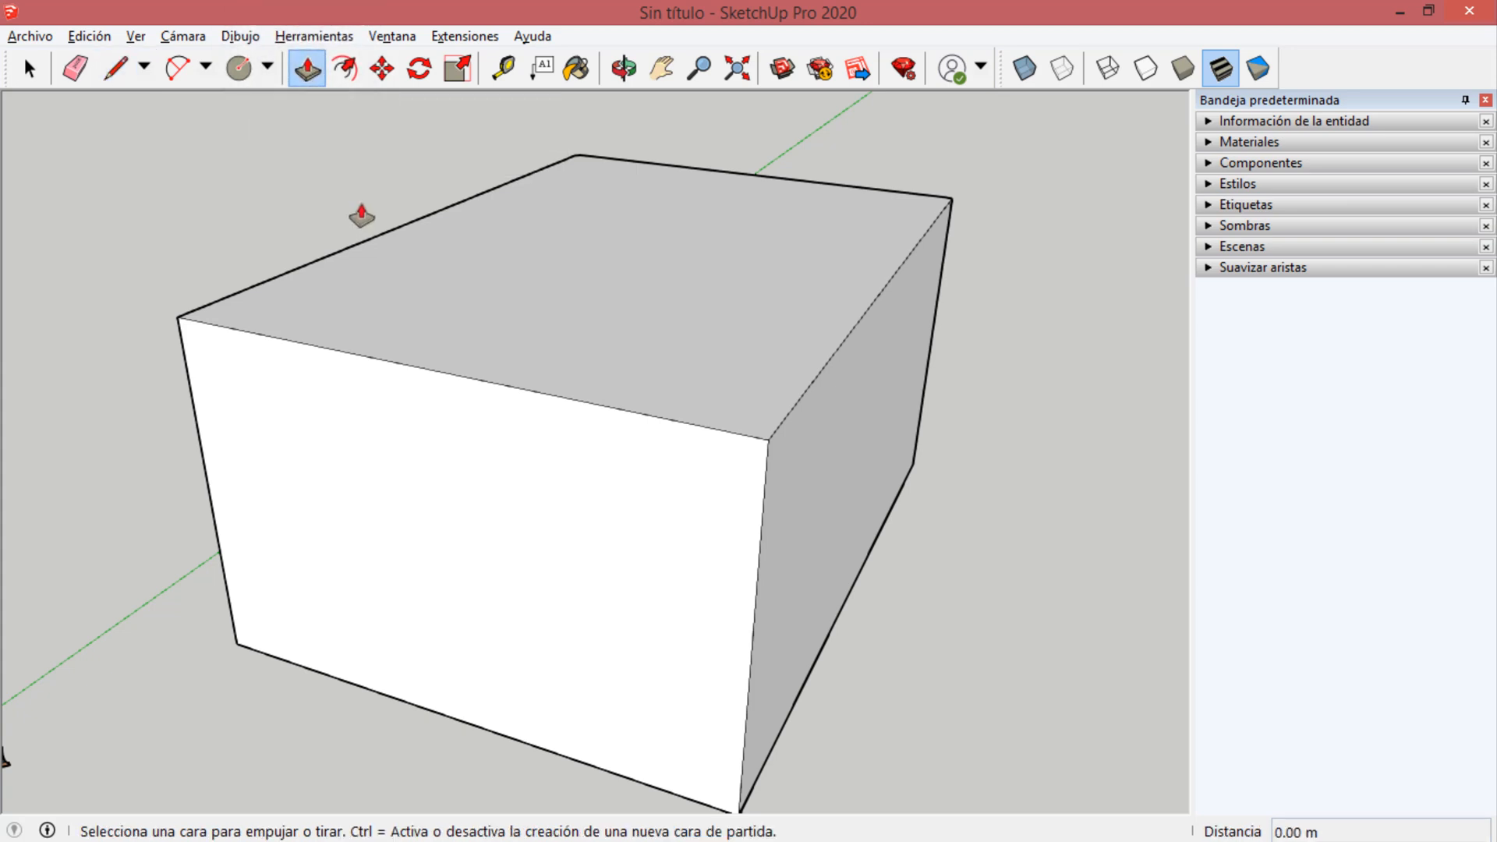
left_click(574, 276)
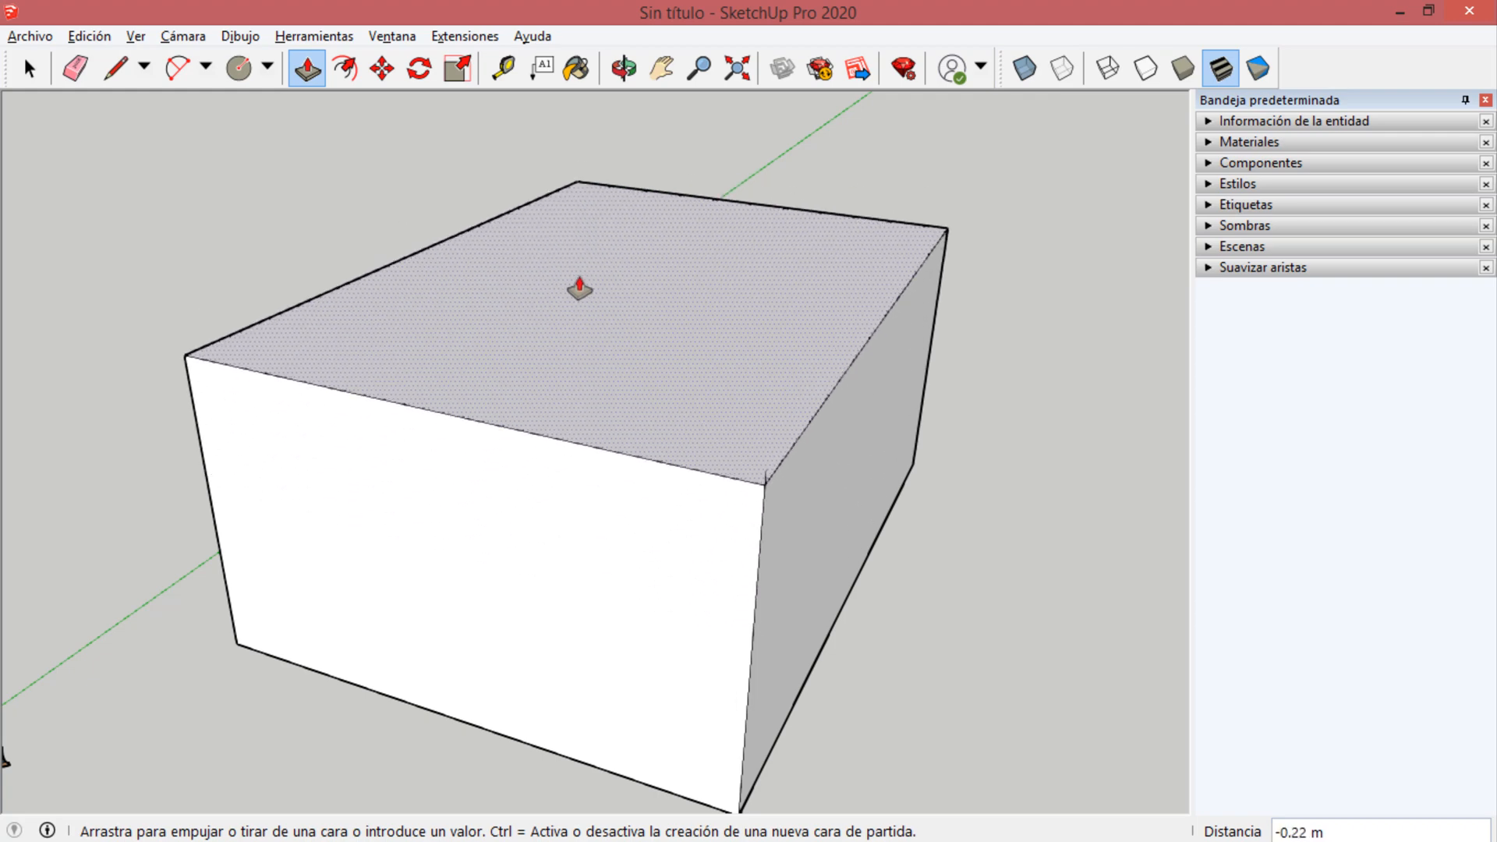
left_click(578, 282)
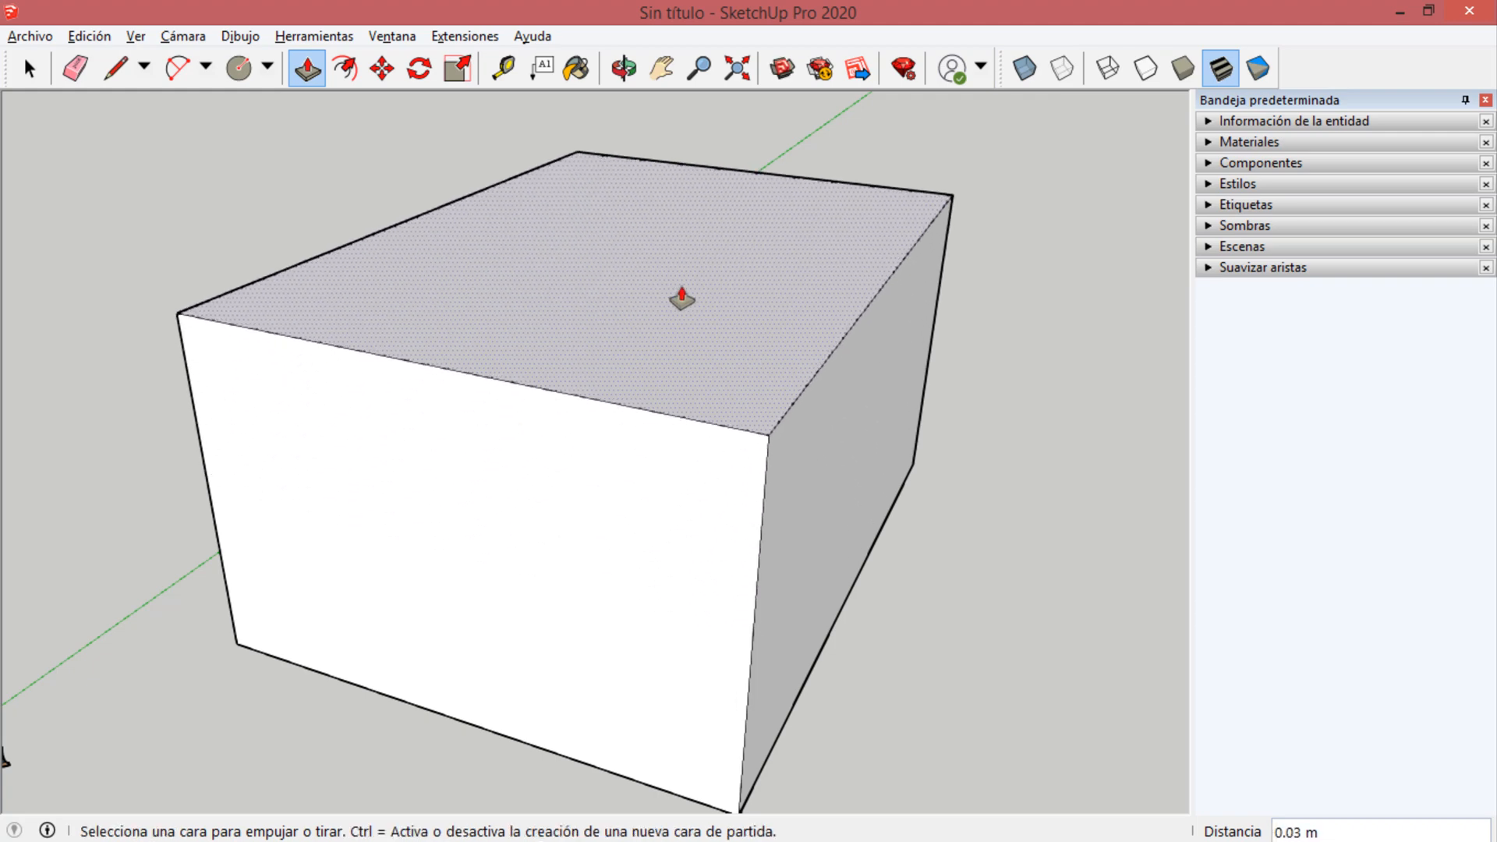
left_click(516, 503)
Push/Pull the block's end face outward about 1.82 m to lengthen the block.
left_click_drag(841, 458, 896, 491)
middle_click_drag(441, 370, 621, 644)
scroll(621, 645, "down", 3)
scroll(622, 644, "up", 3)
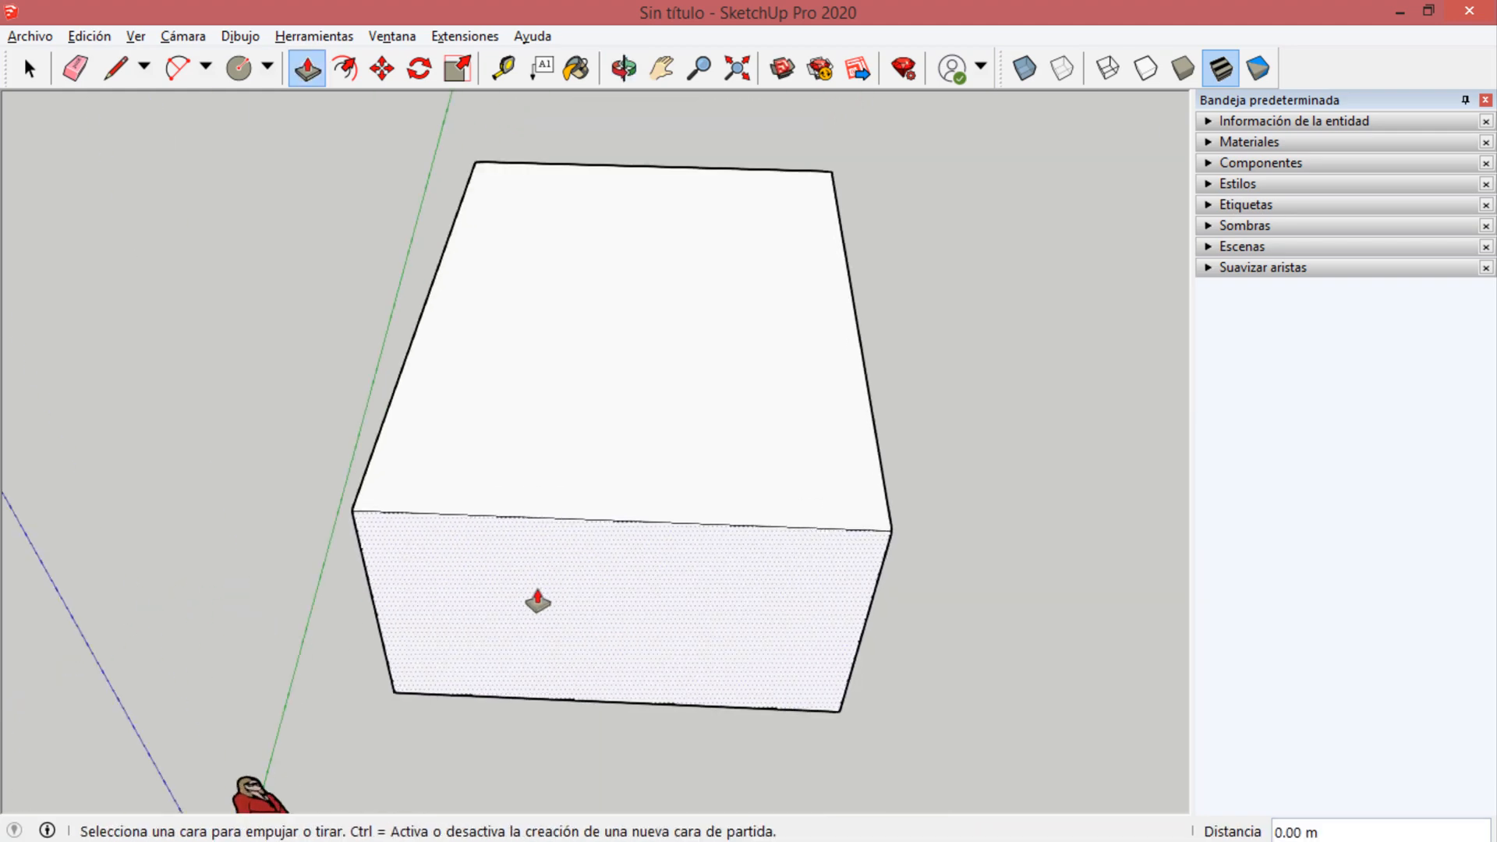
middle_click_drag(538, 601, 990, 444)
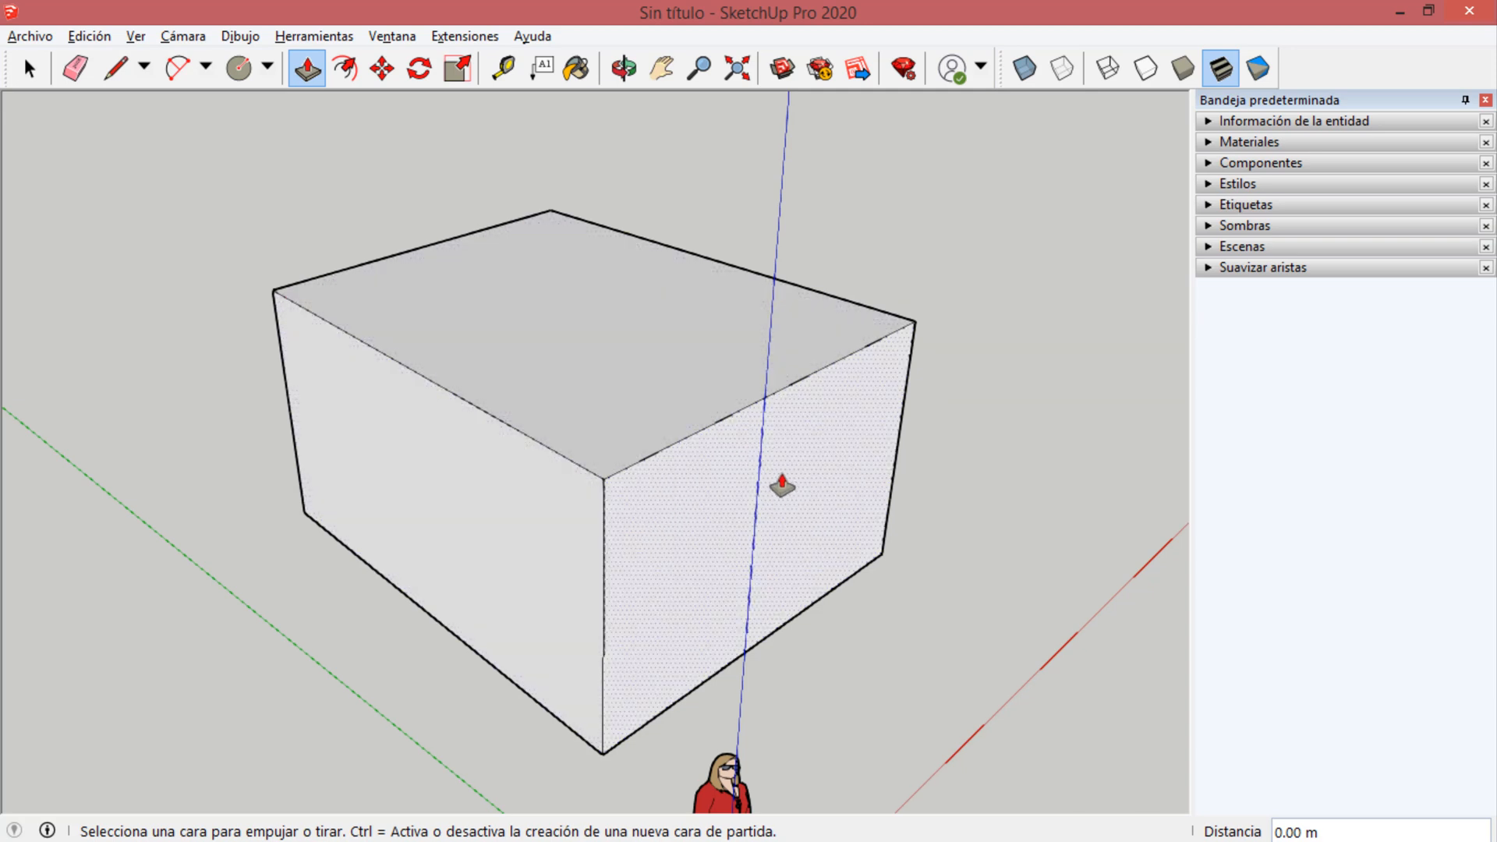
left_click(692, 510)
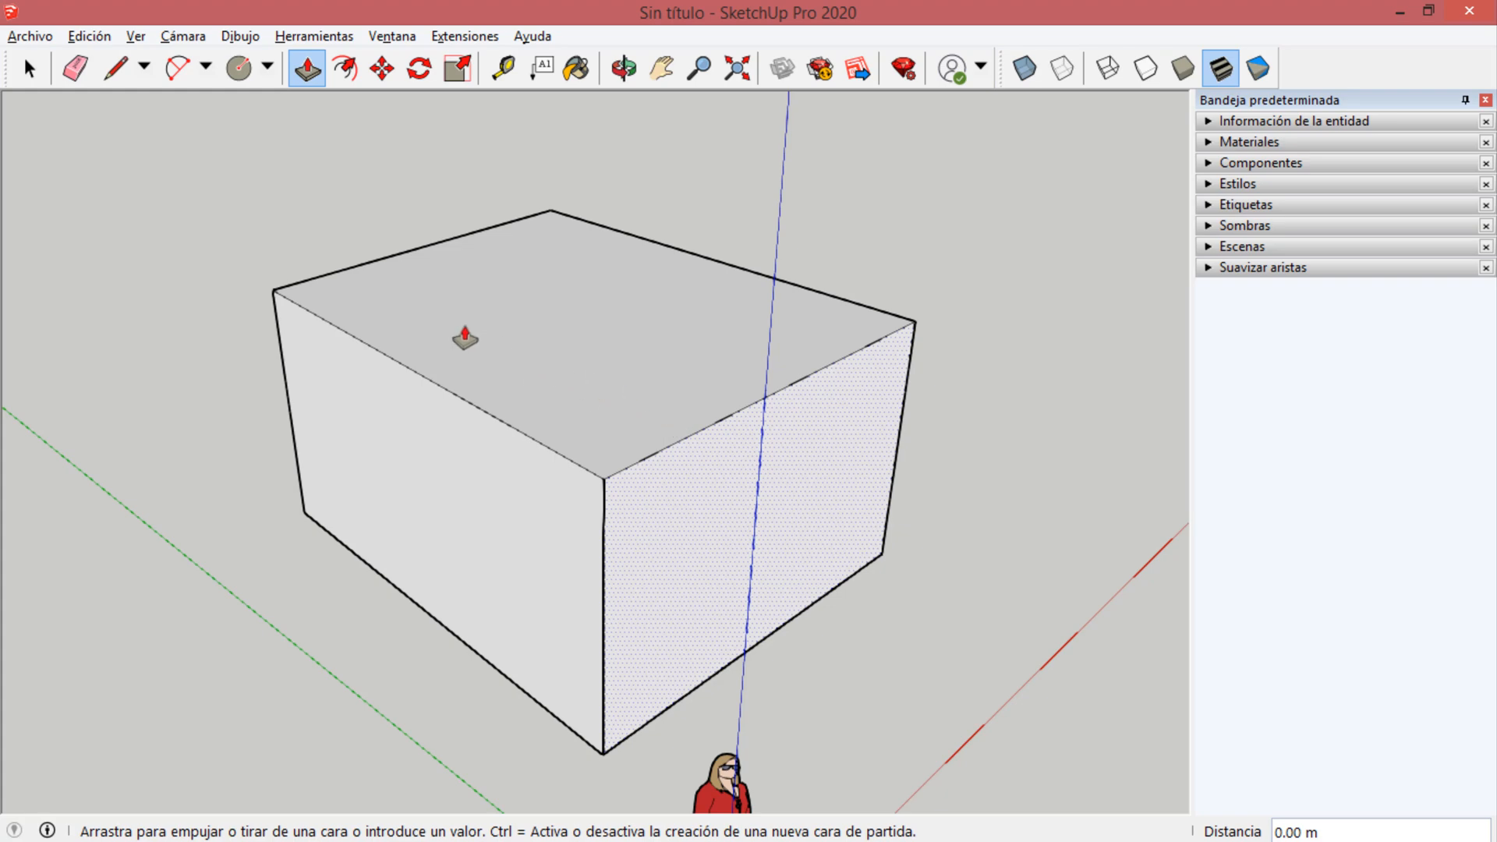
left_click(674, 424)
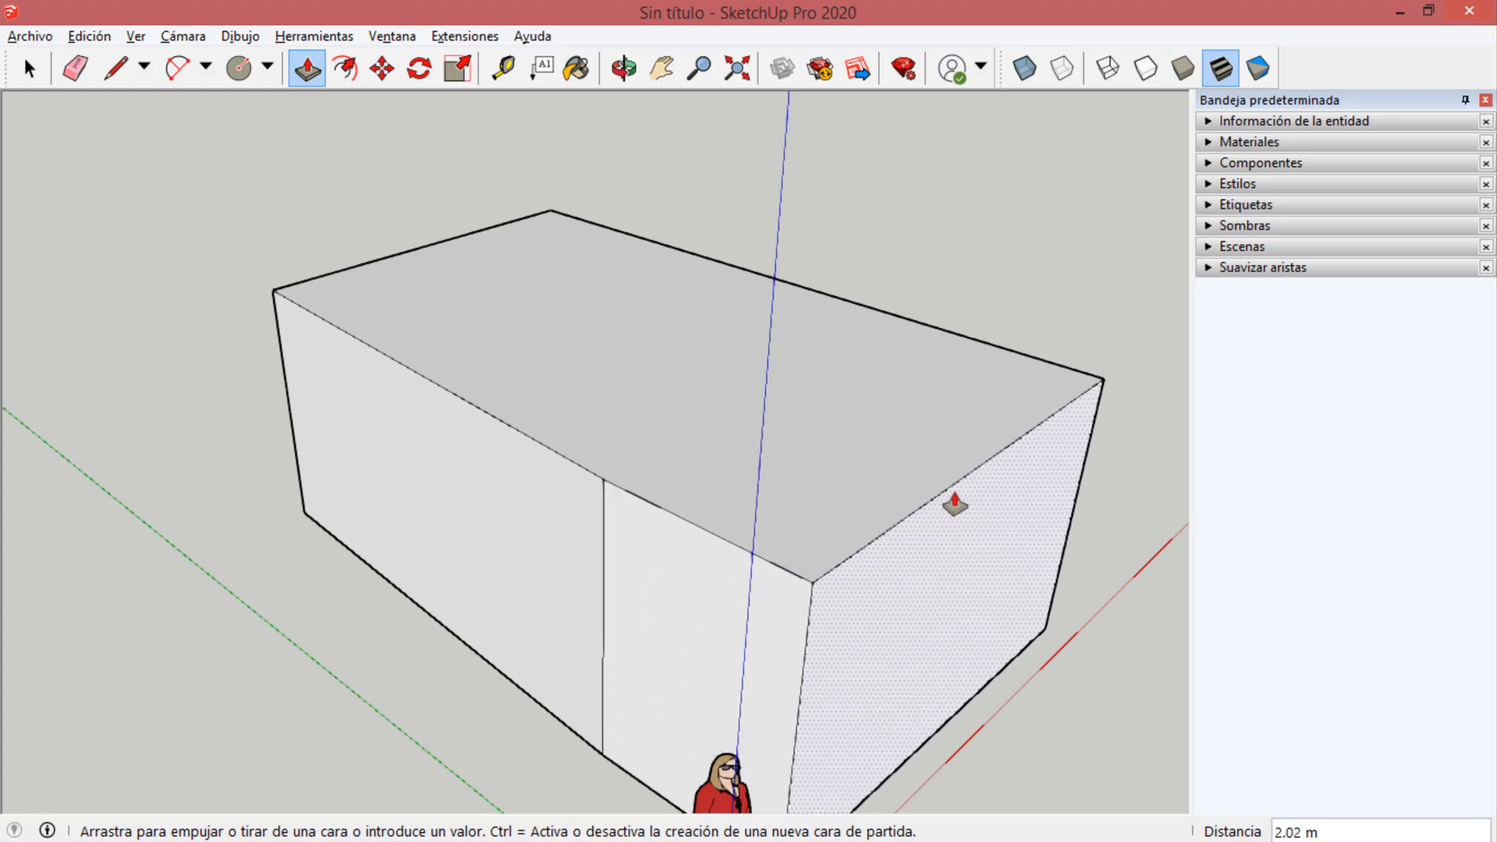
left_click(916, 508)
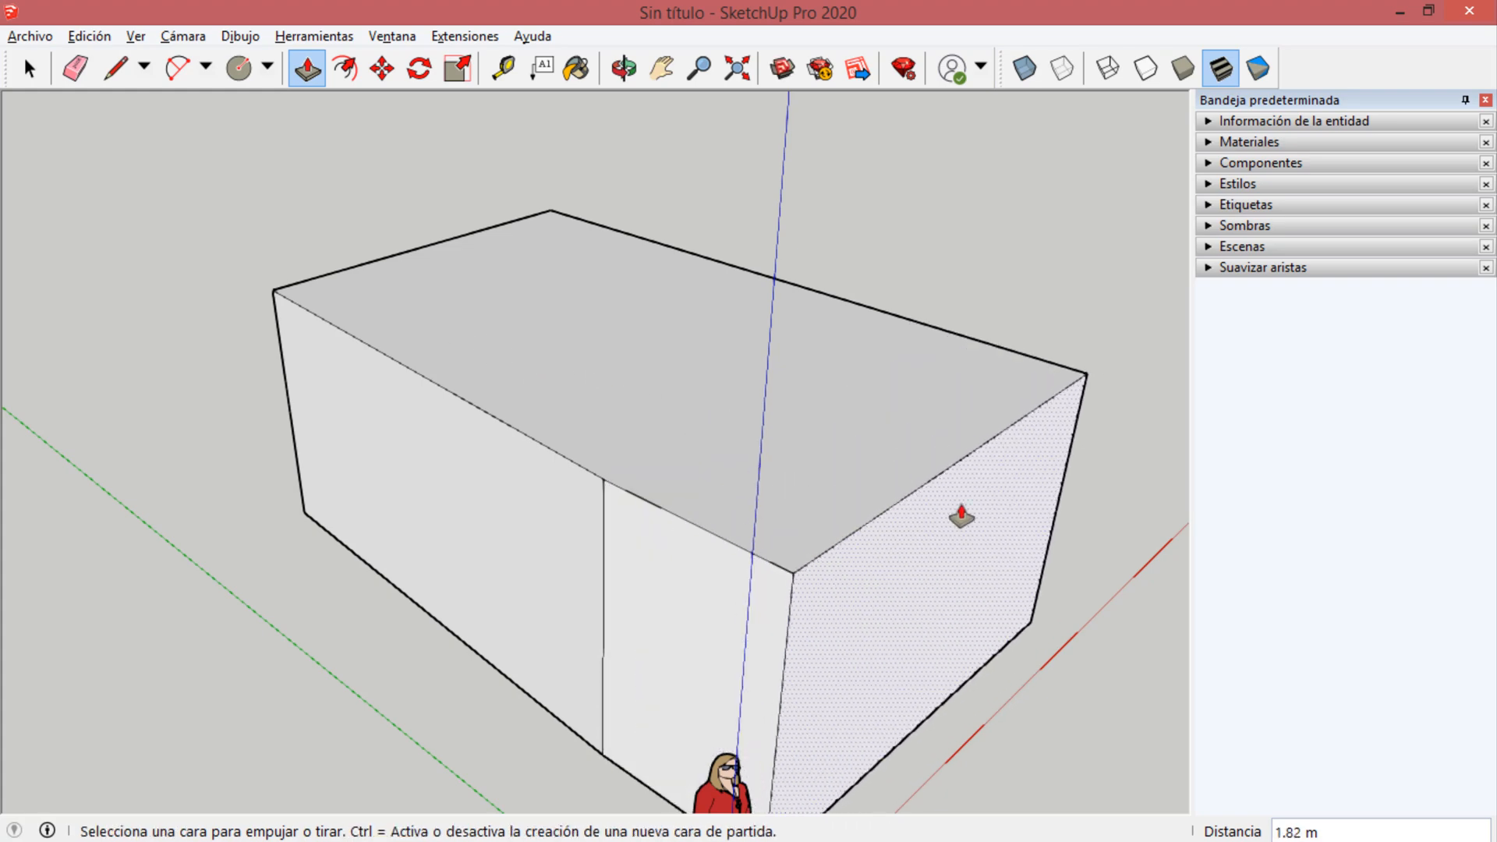
Offset the outline of the block's top face inward about 0.32 m.
middle_click_drag(959, 512, 390, 671)
middle_click_drag(555, 452, 347, 70)
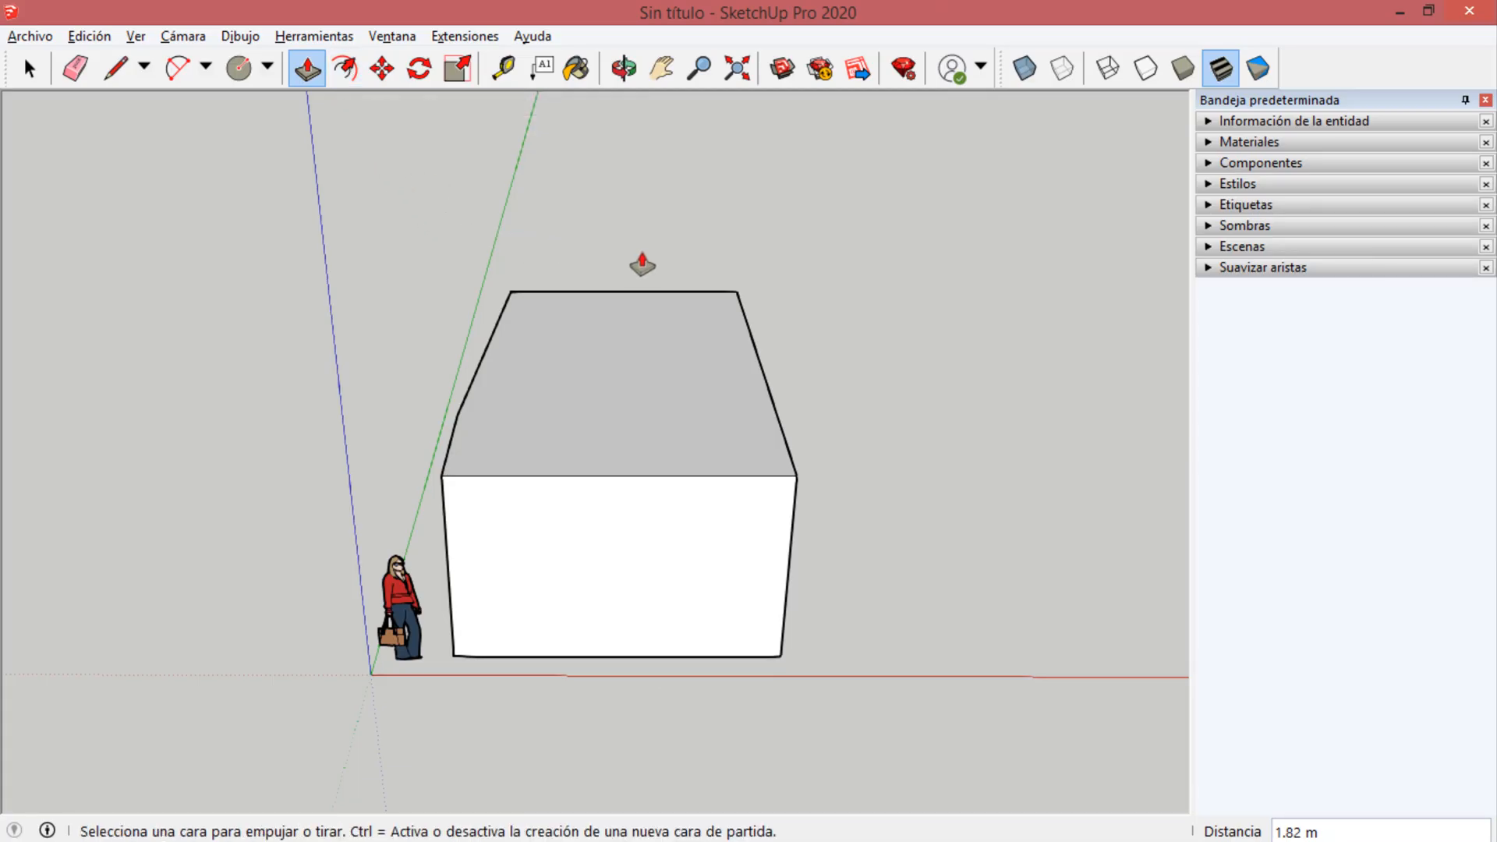
key("f")
middle_click_drag(675, 334, 594, 493)
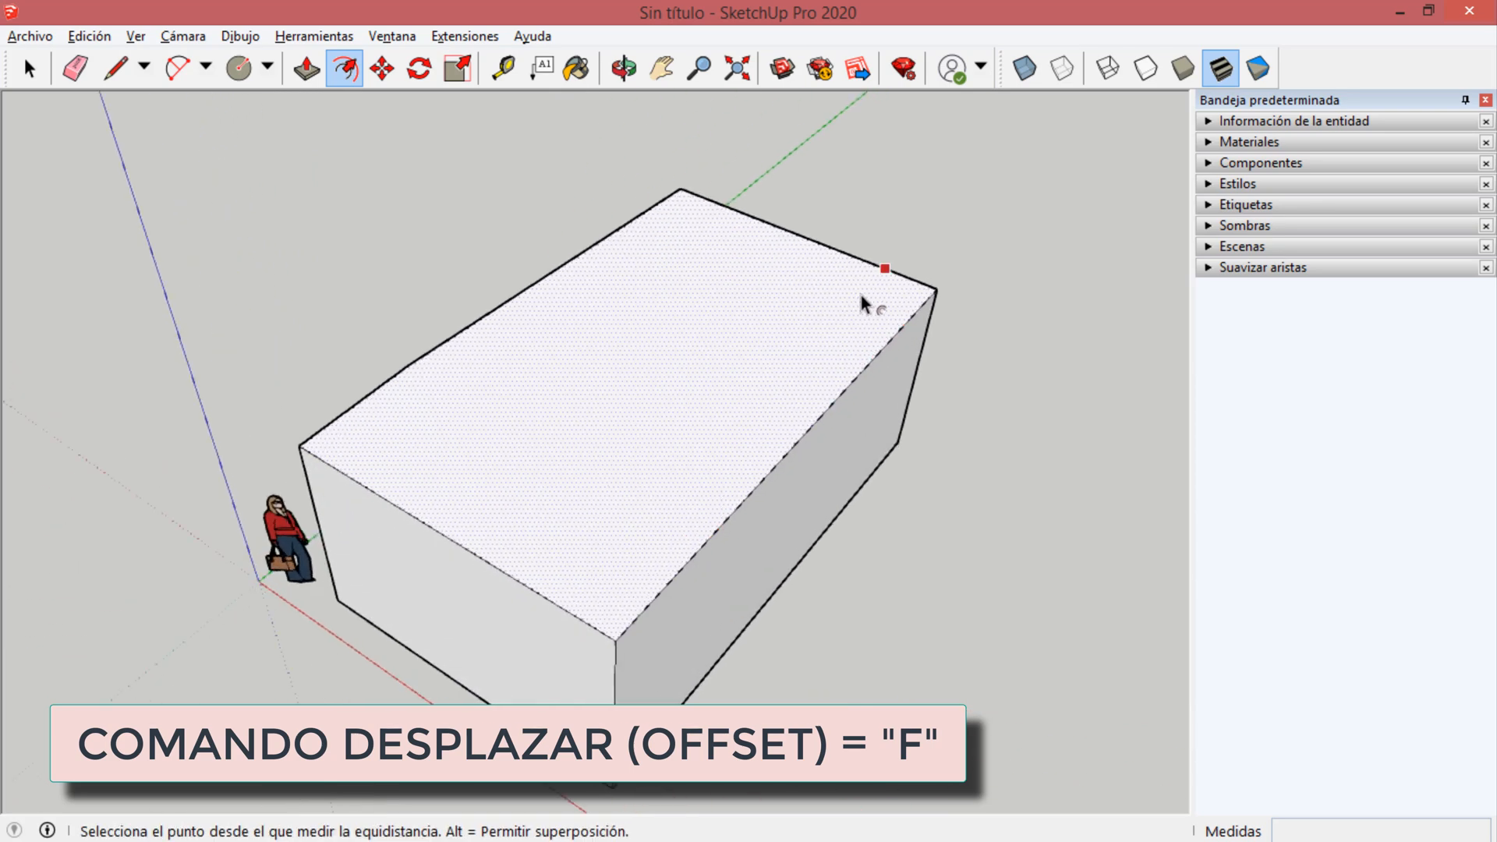
left_click(610, 523)
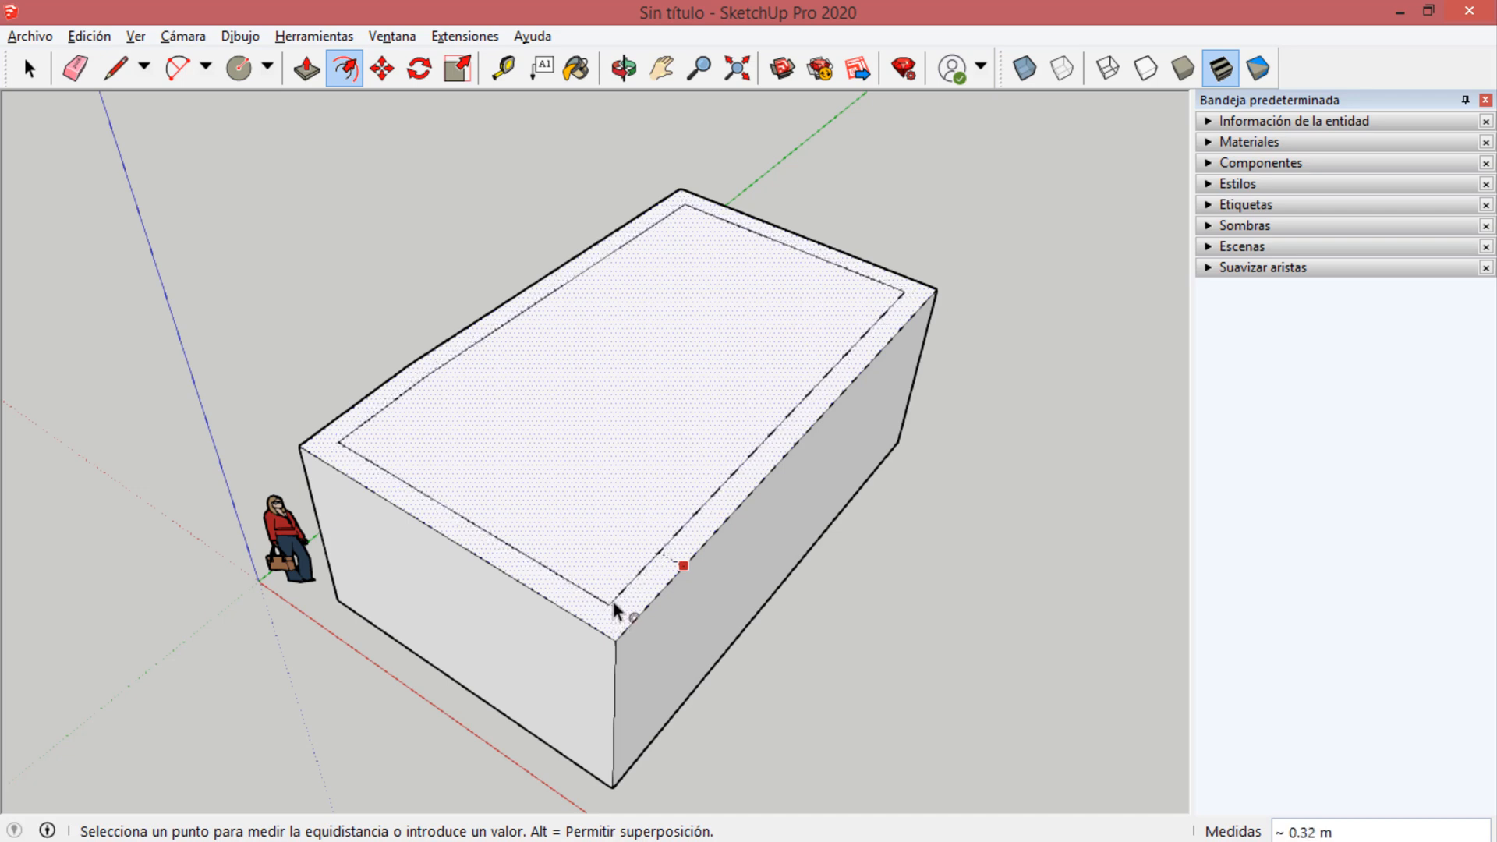
left_click(612, 603)
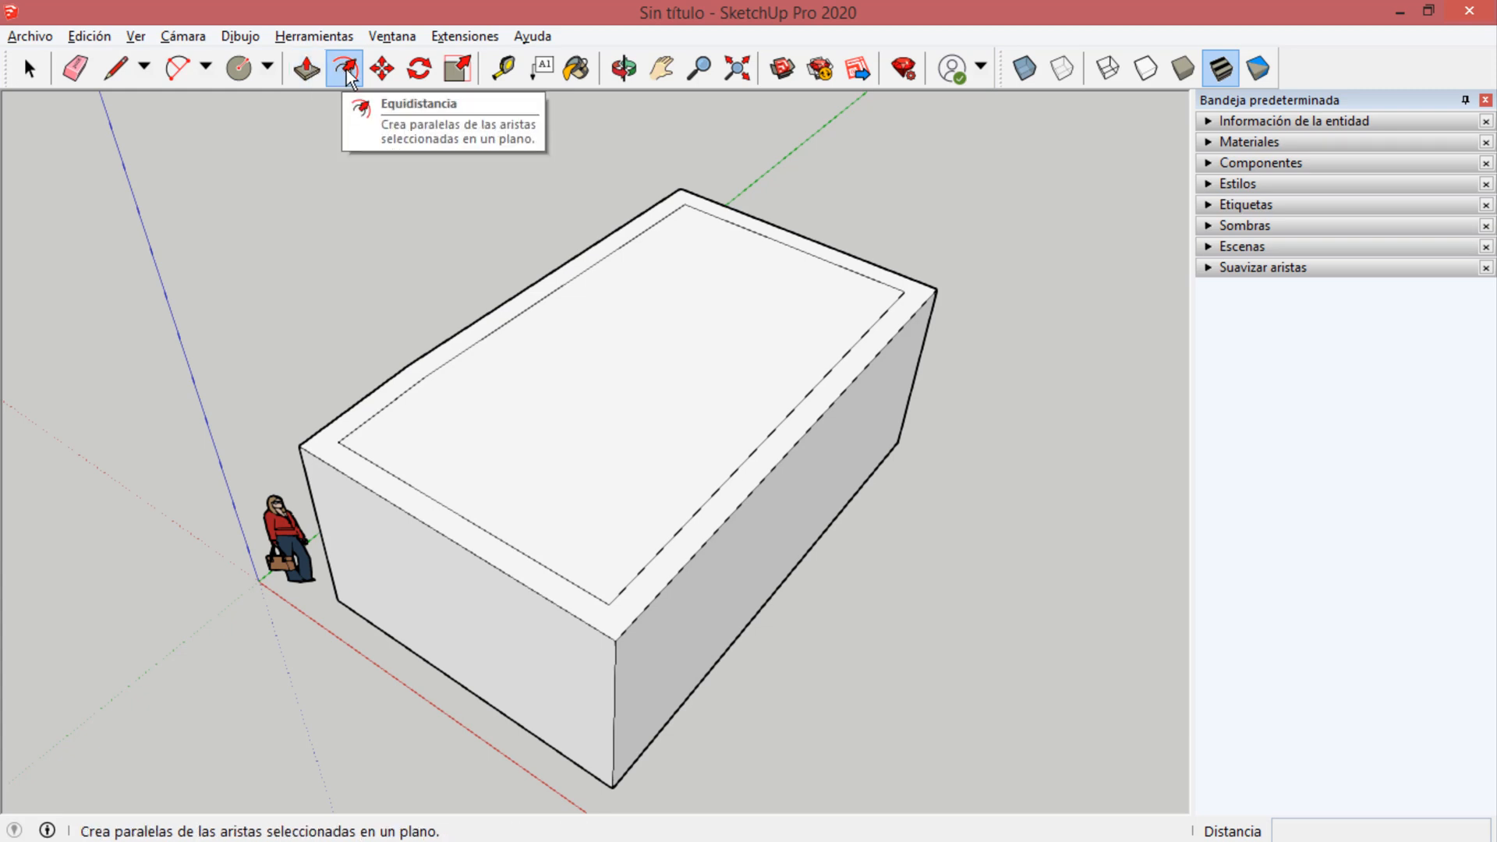
Try offsetting the inner outline of the top face outward about 0.90 m and undo it.
left_click(506, 399)
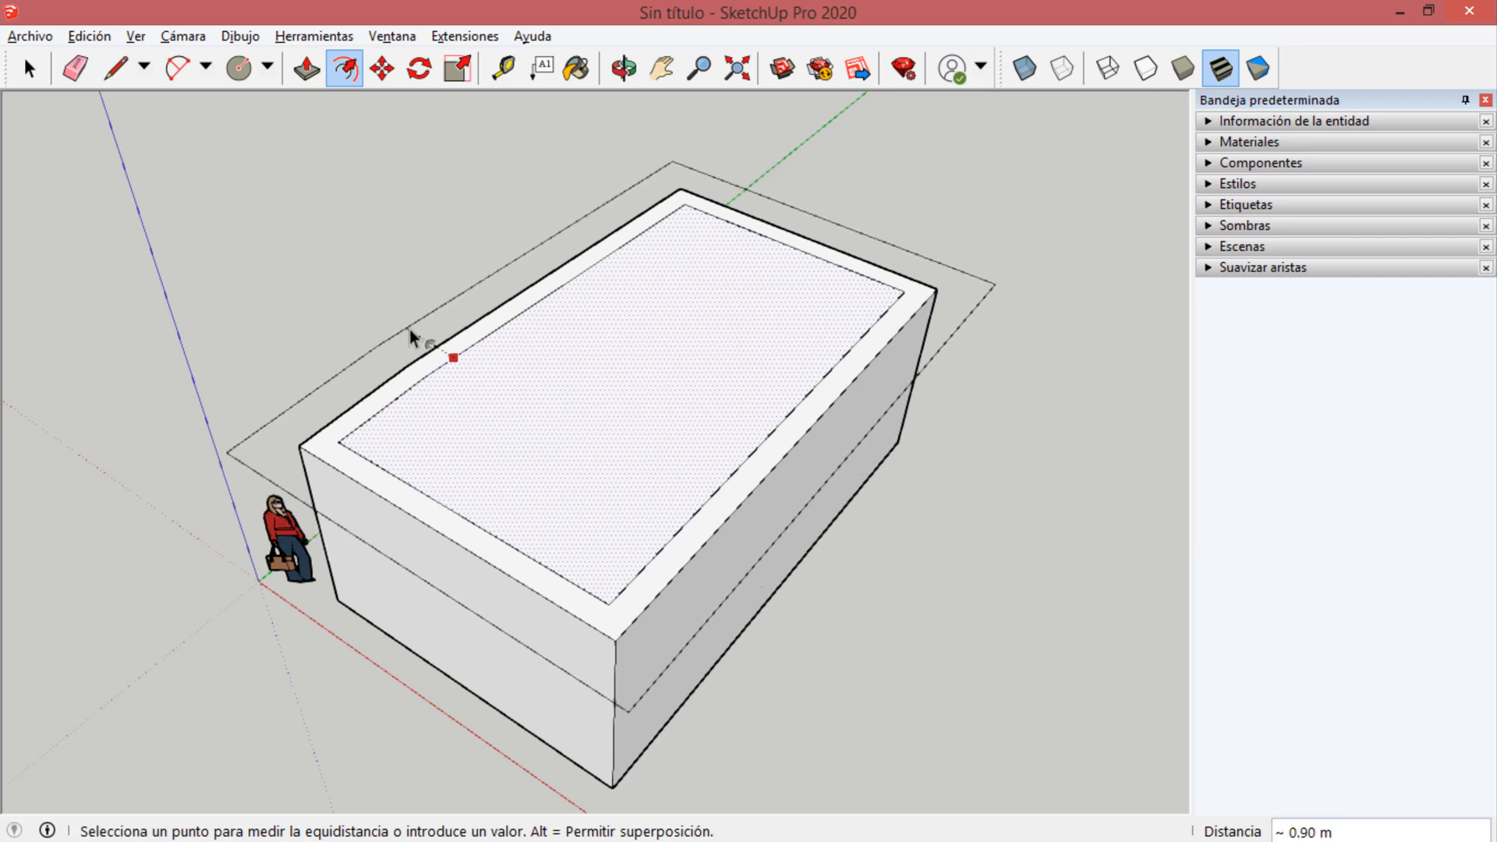
left_click(409, 329)
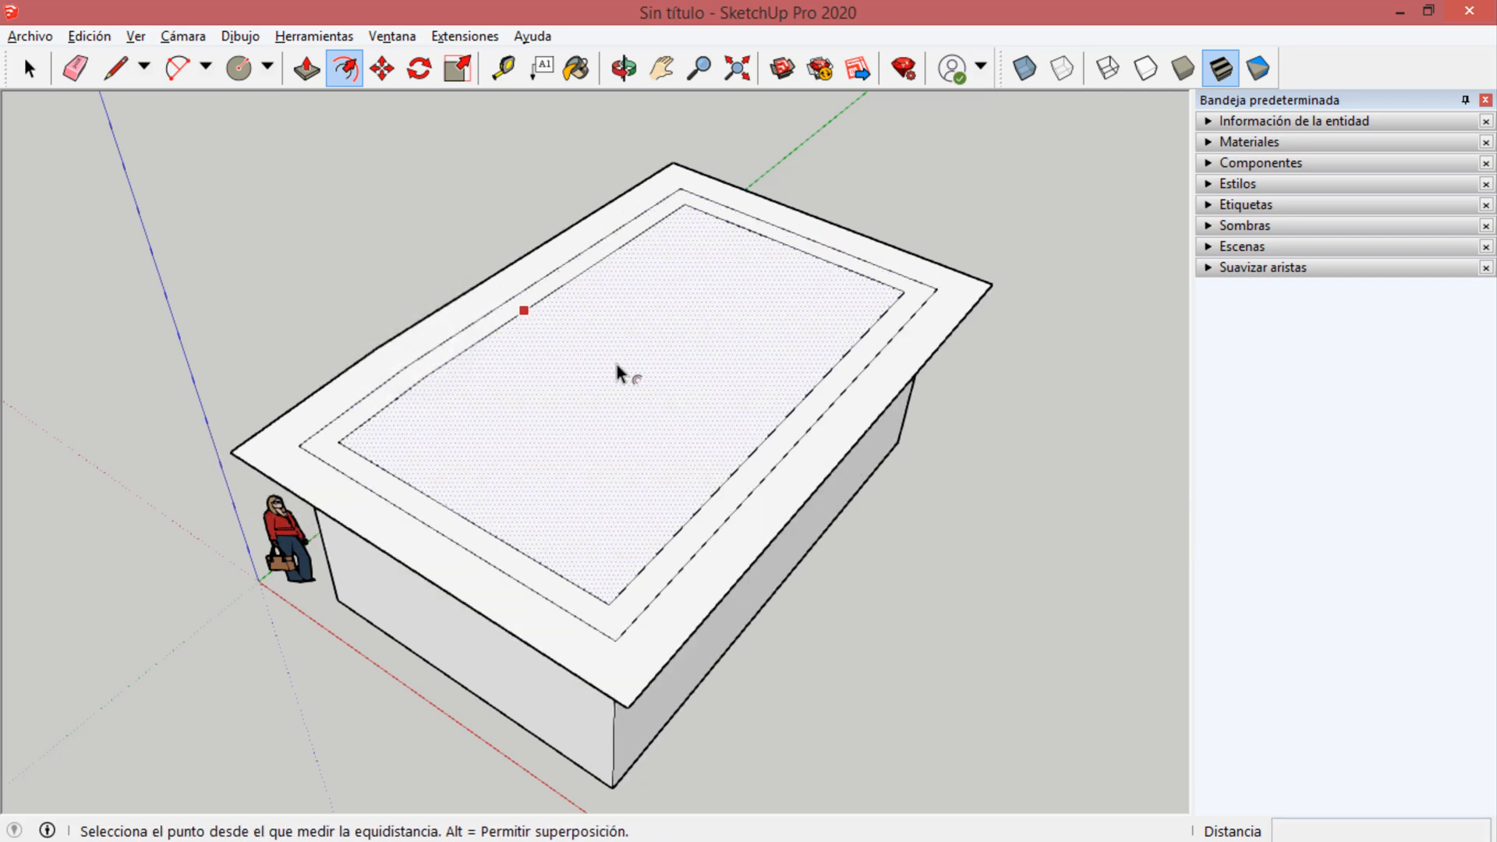
key("ctrl+z")
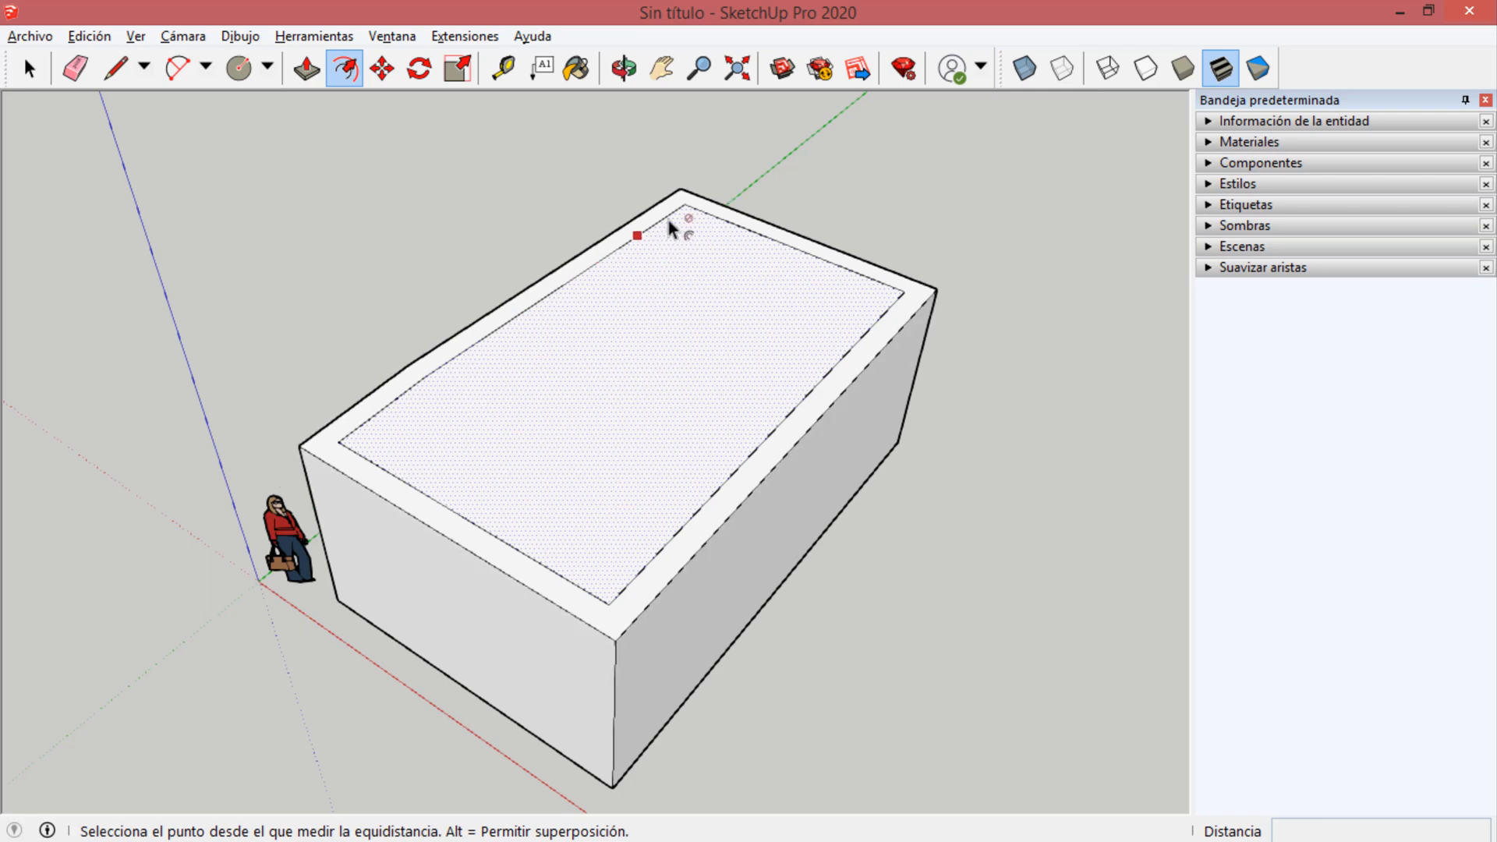
Push/Pull the inner top face down about 2.83 m to hollow out the block and leave perimeter walls.
left_click(306, 68)
left_click_drag(568, 391, 585, 542)
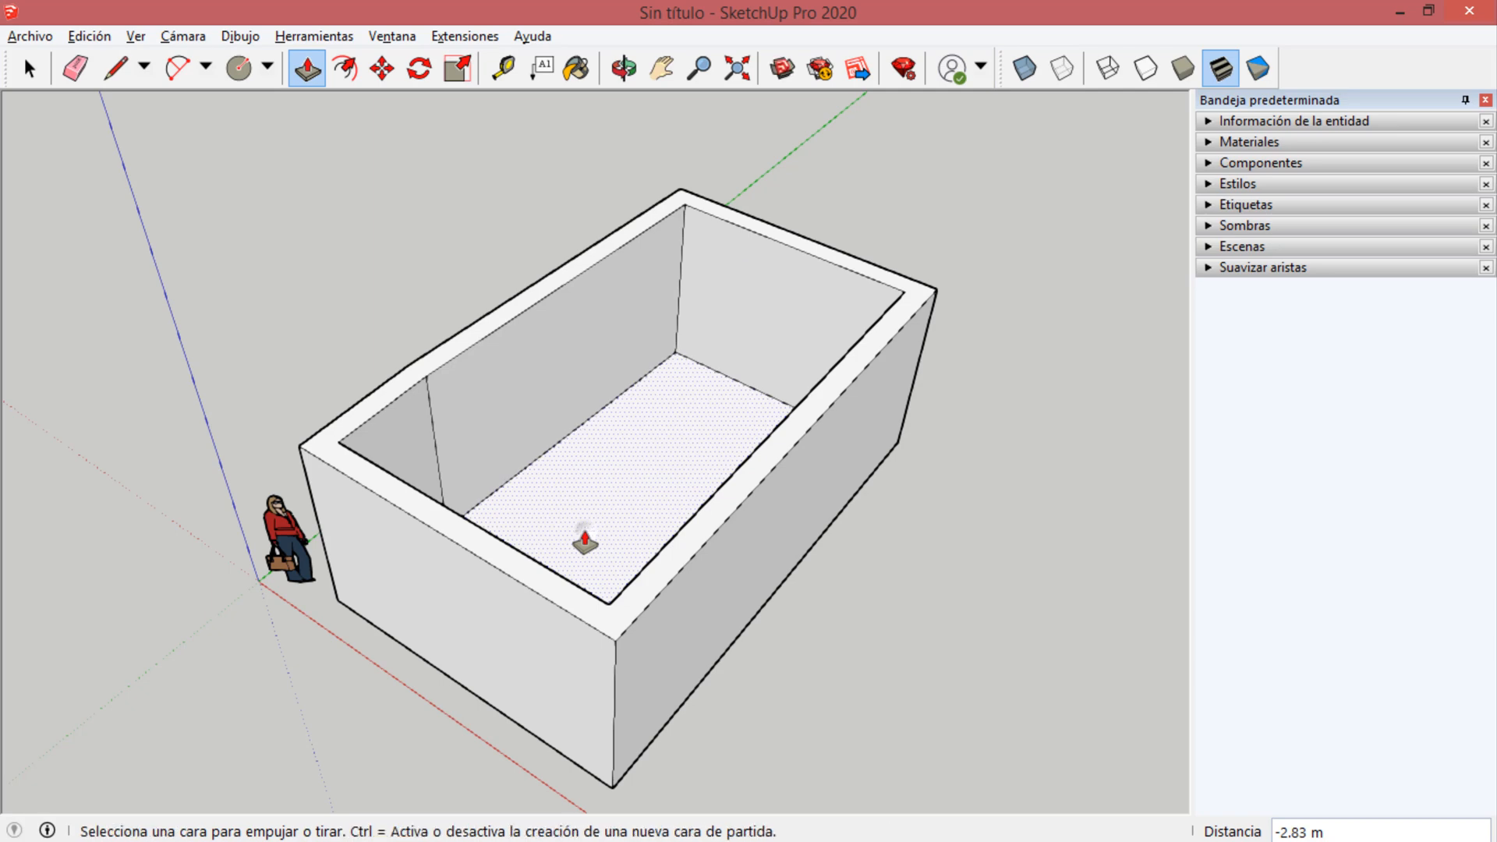
middle_click_drag(585, 542, 776, 587)
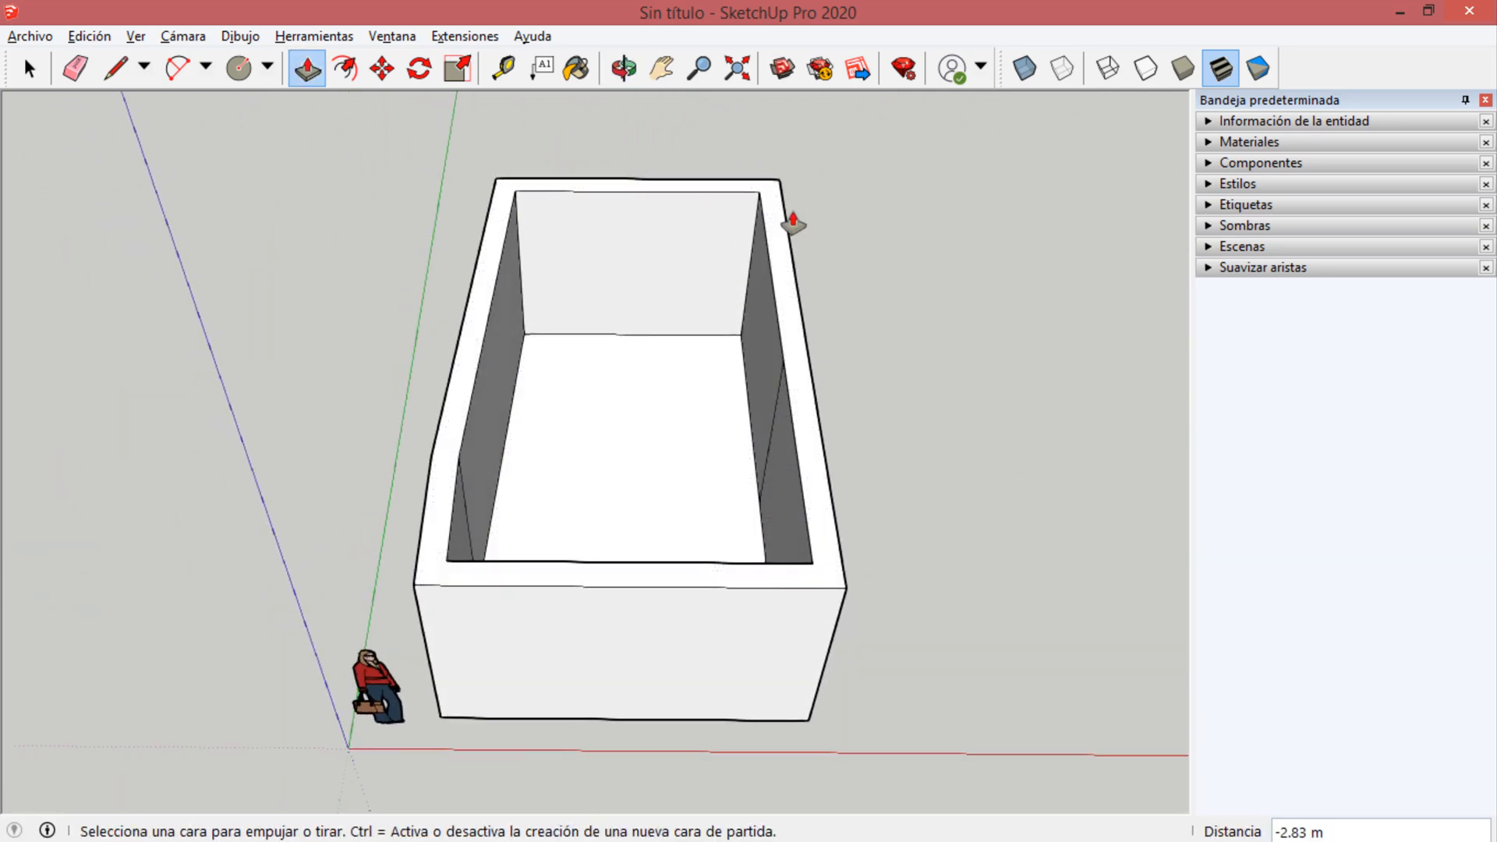
middle_click_drag(725, 405, 382, 331)
Draw two parallel lines about 0.32 m long across the top of the front short wall to mark a door opening.
scroll(629, 426, "down", 2)
scroll(559, 391, "up", 1)
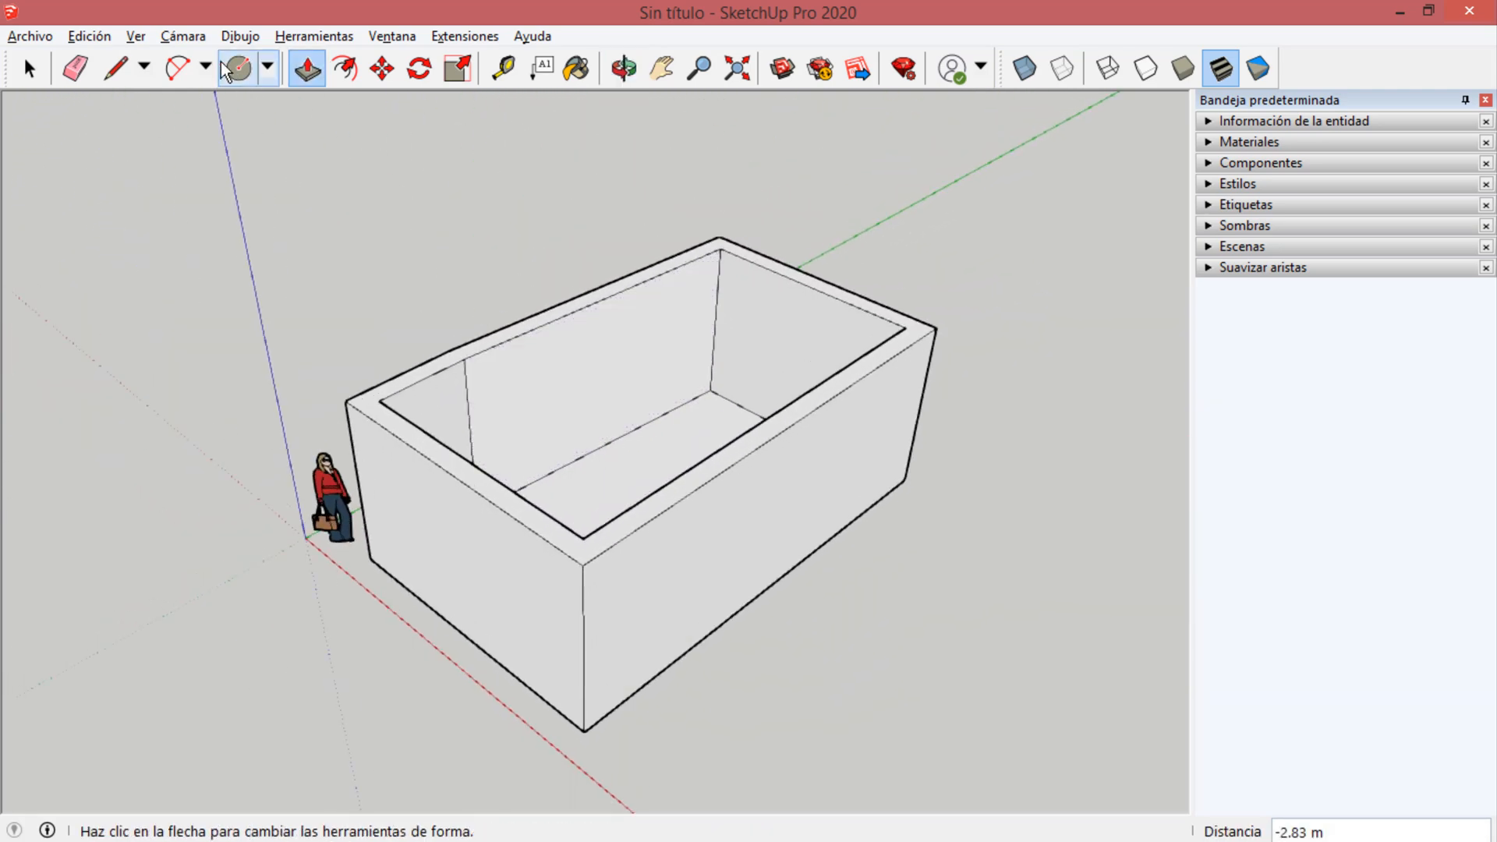
scroll(226, 82, "up", 1)
left_click(116, 70)
scroll(541, 598, "up", 1)
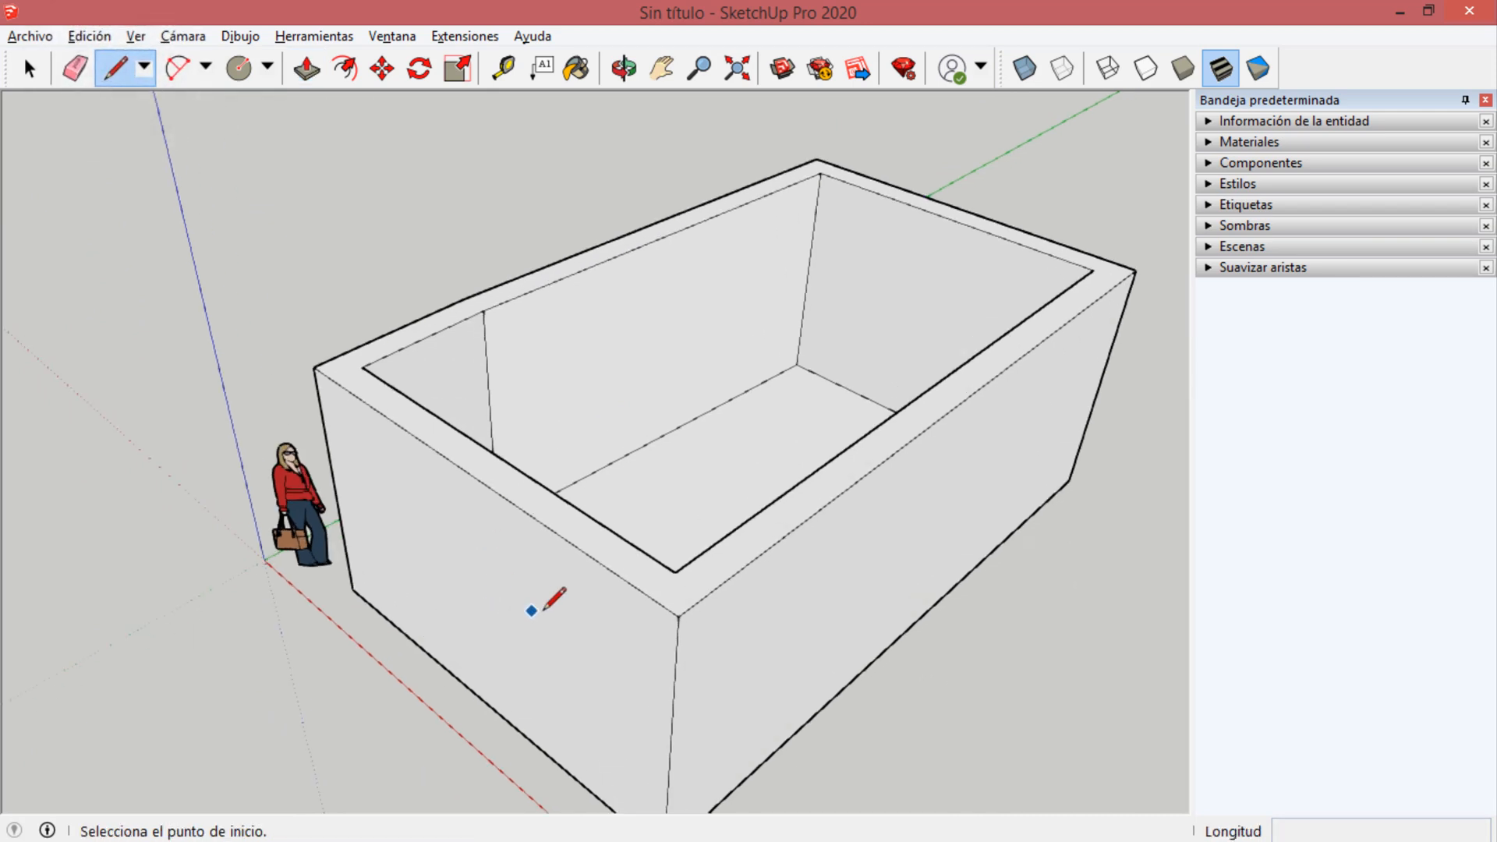
scroll(593, 569, "up", 2)
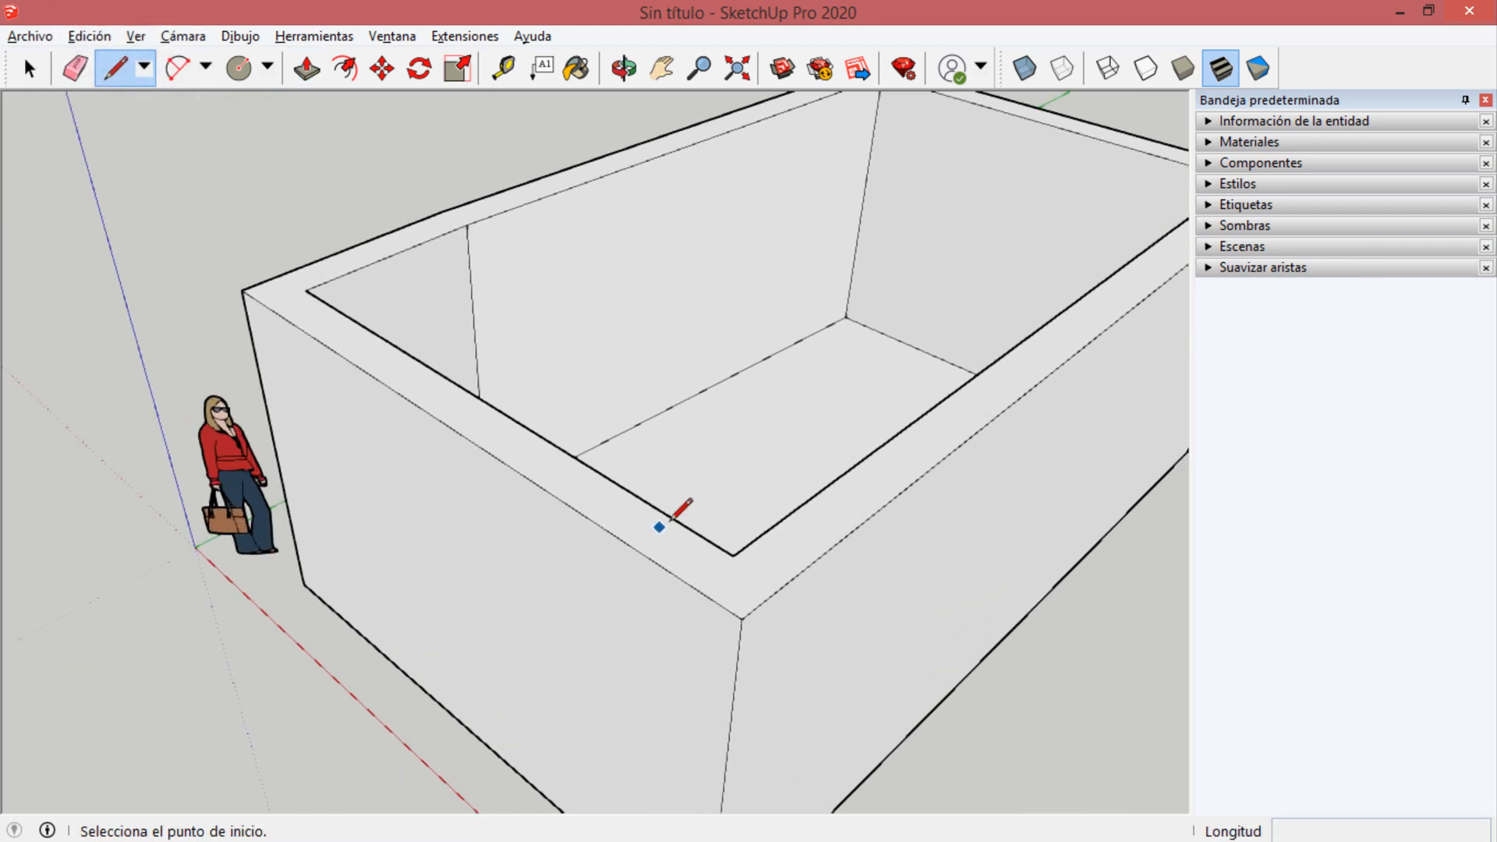
left_click(371, 327)
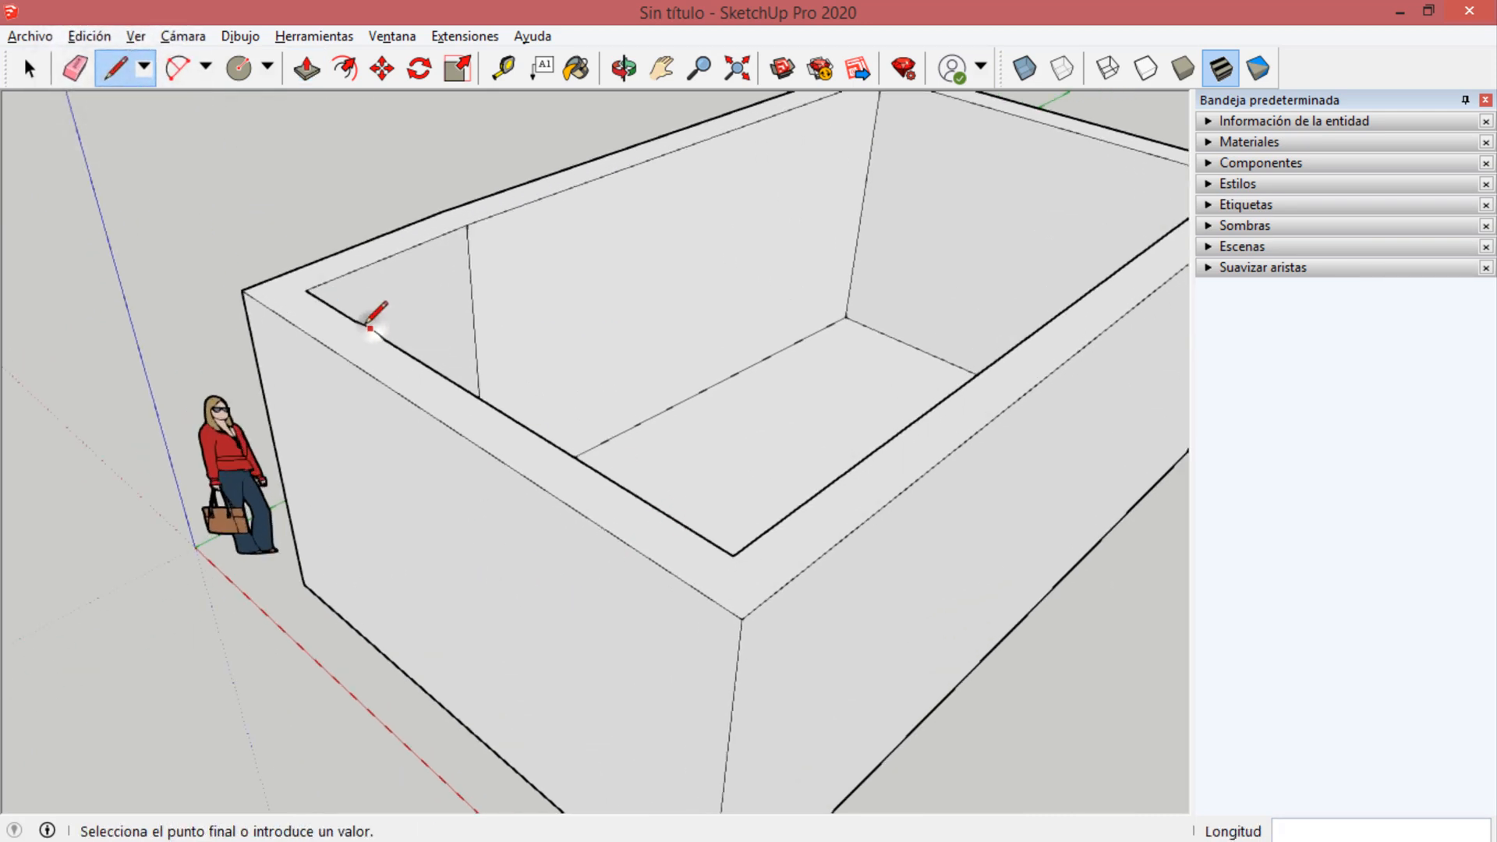
left_click(329, 346)
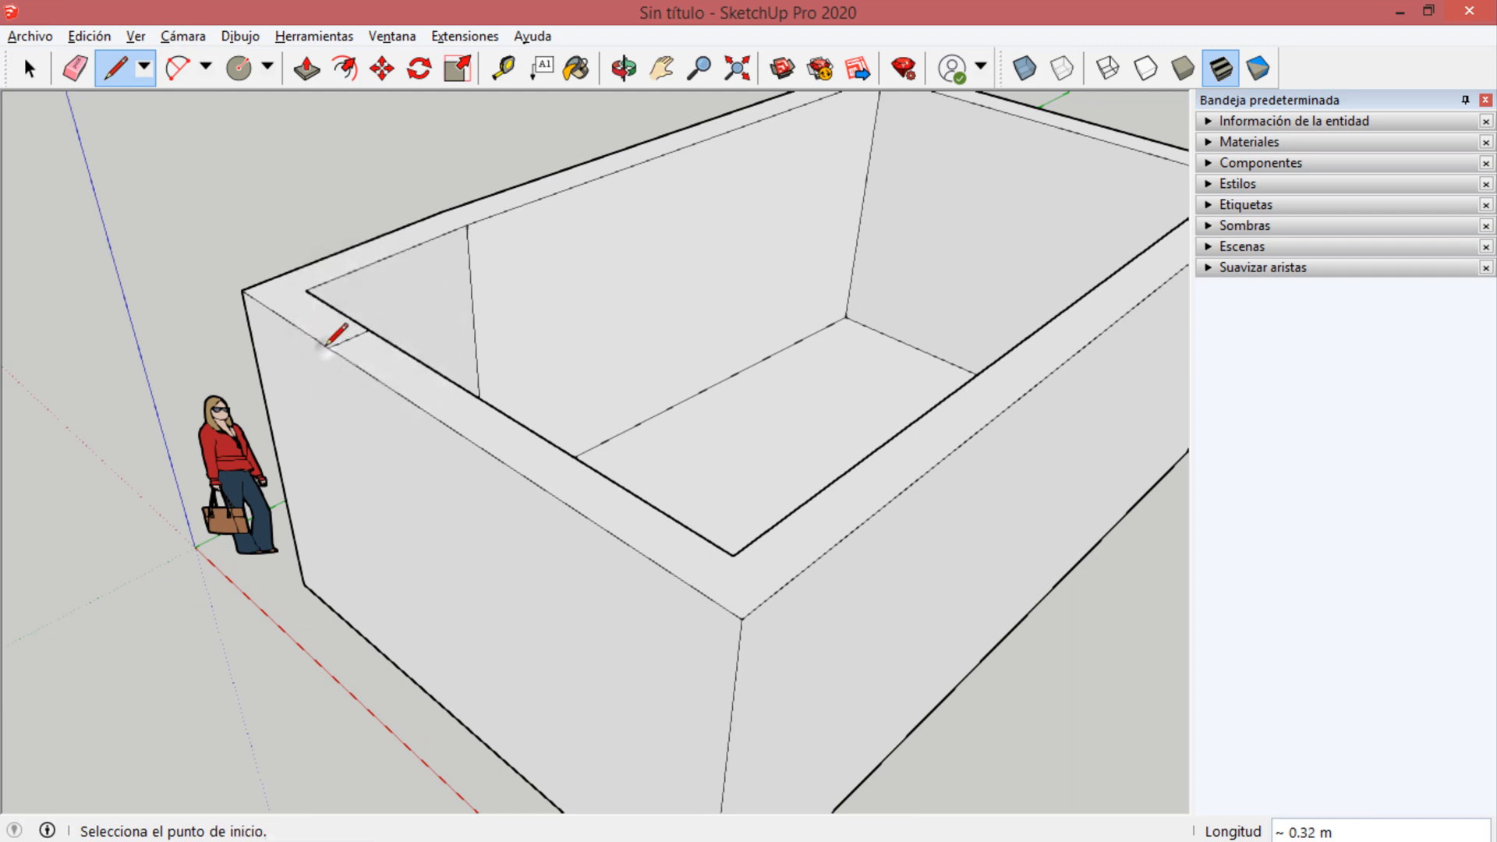
left_click(535, 432)
left_click(484, 449)
Draw two vertical lines about 2.88 m long down the front wall's outer face from the ends of the top marks.
left_click(329, 348)
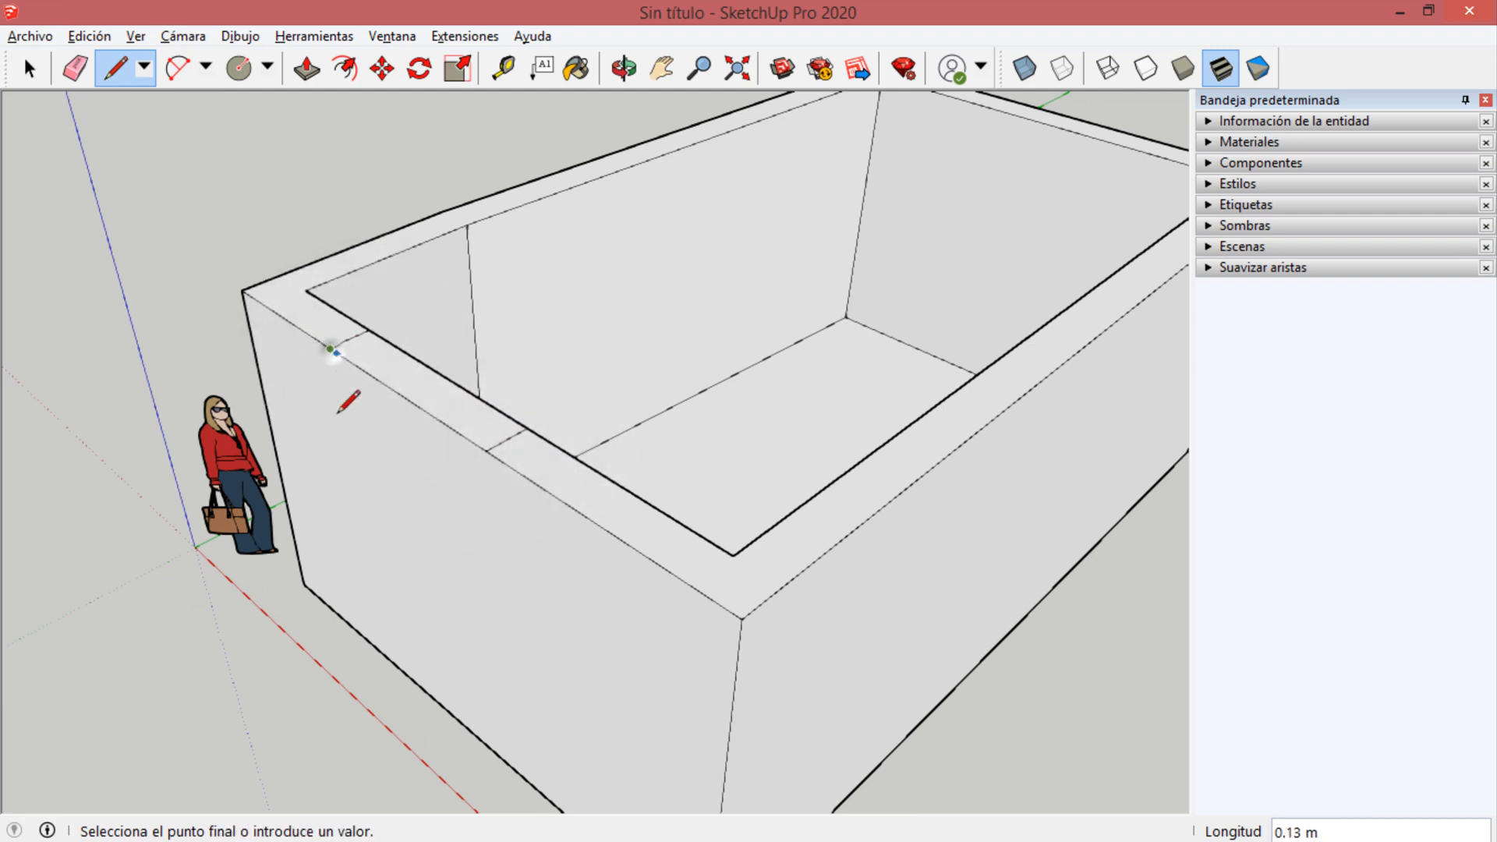
left_click(379, 650)
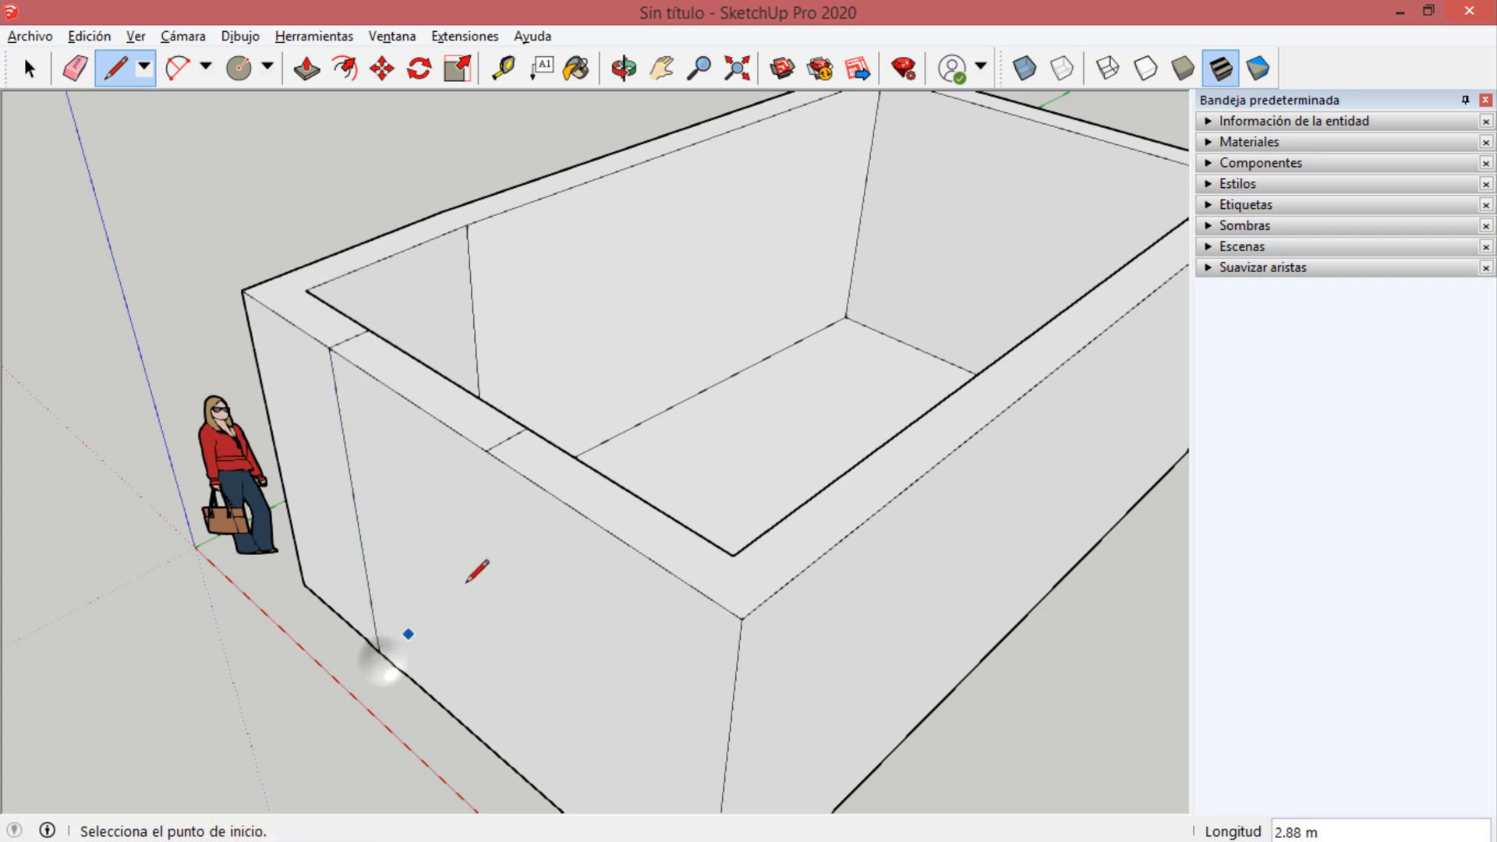
left_click(485, 451)
left_click(508, 762)
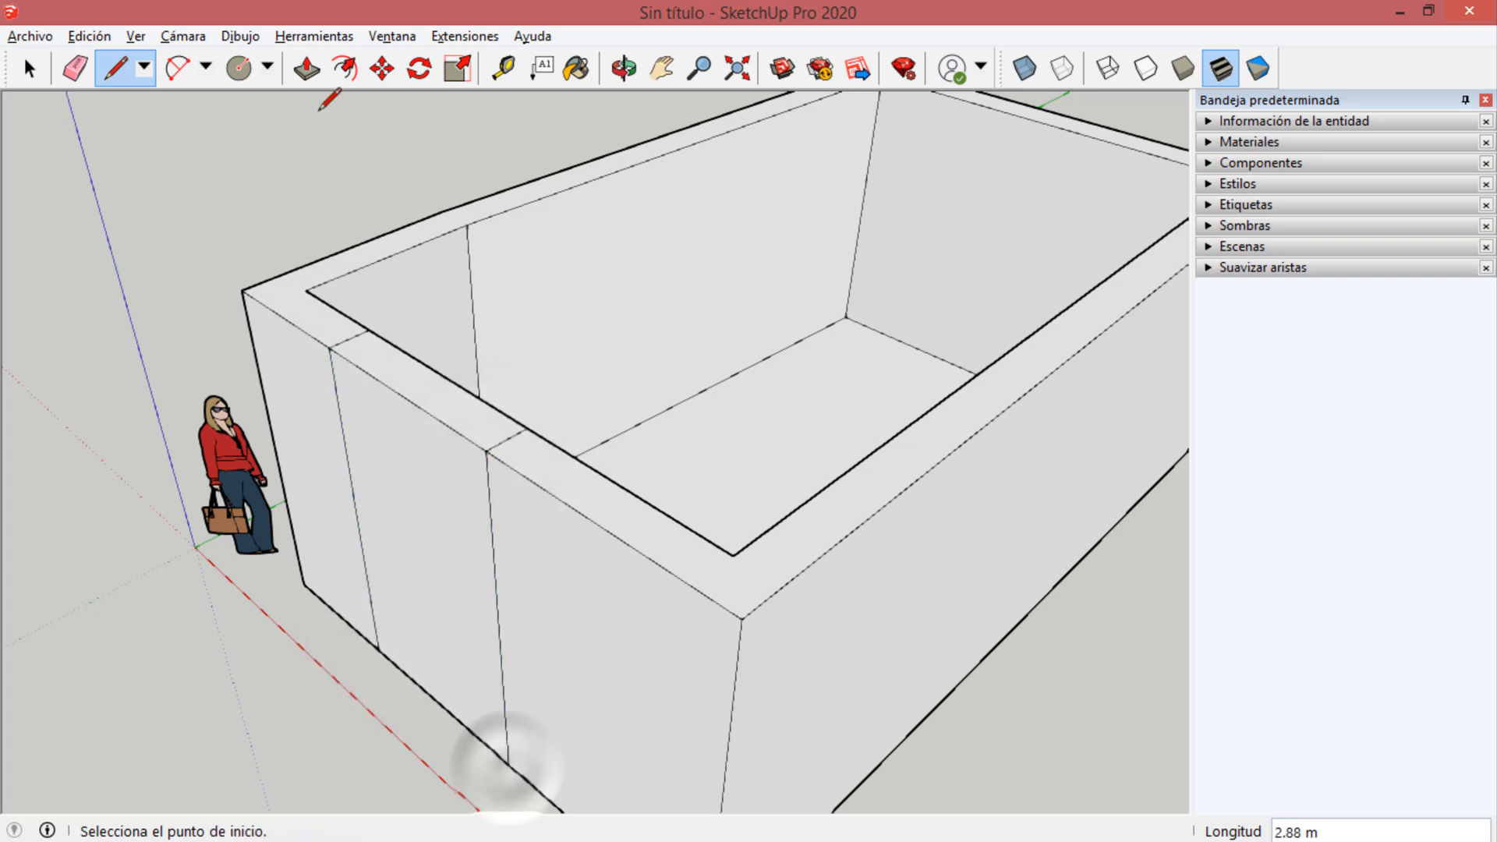
Push/Pull the marked strip on top of the front wall down about 2.83 m to open a doorway.
left_click(306, 71)
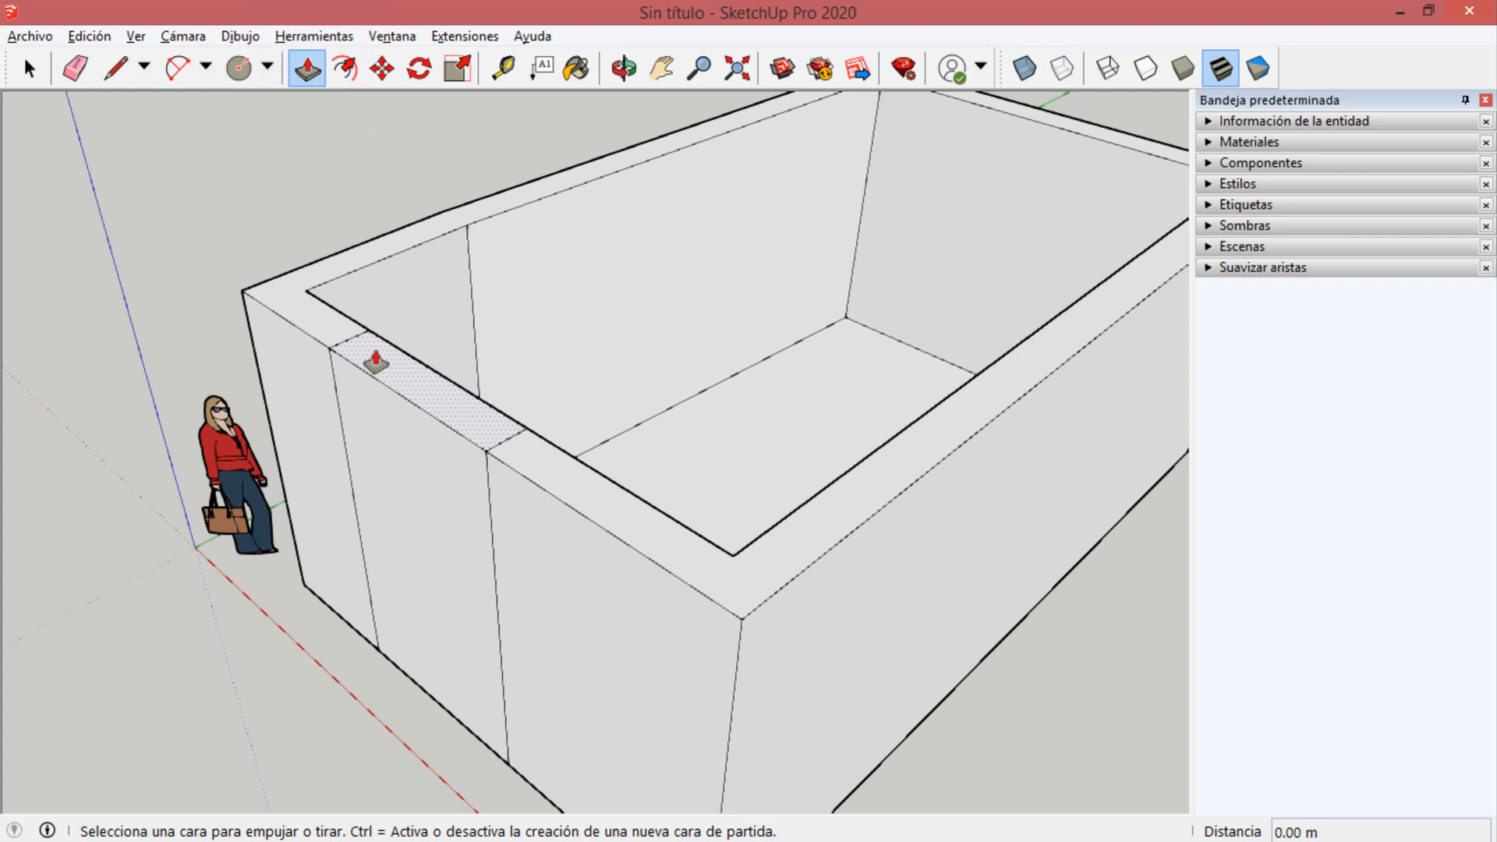
left_click(398, 377)
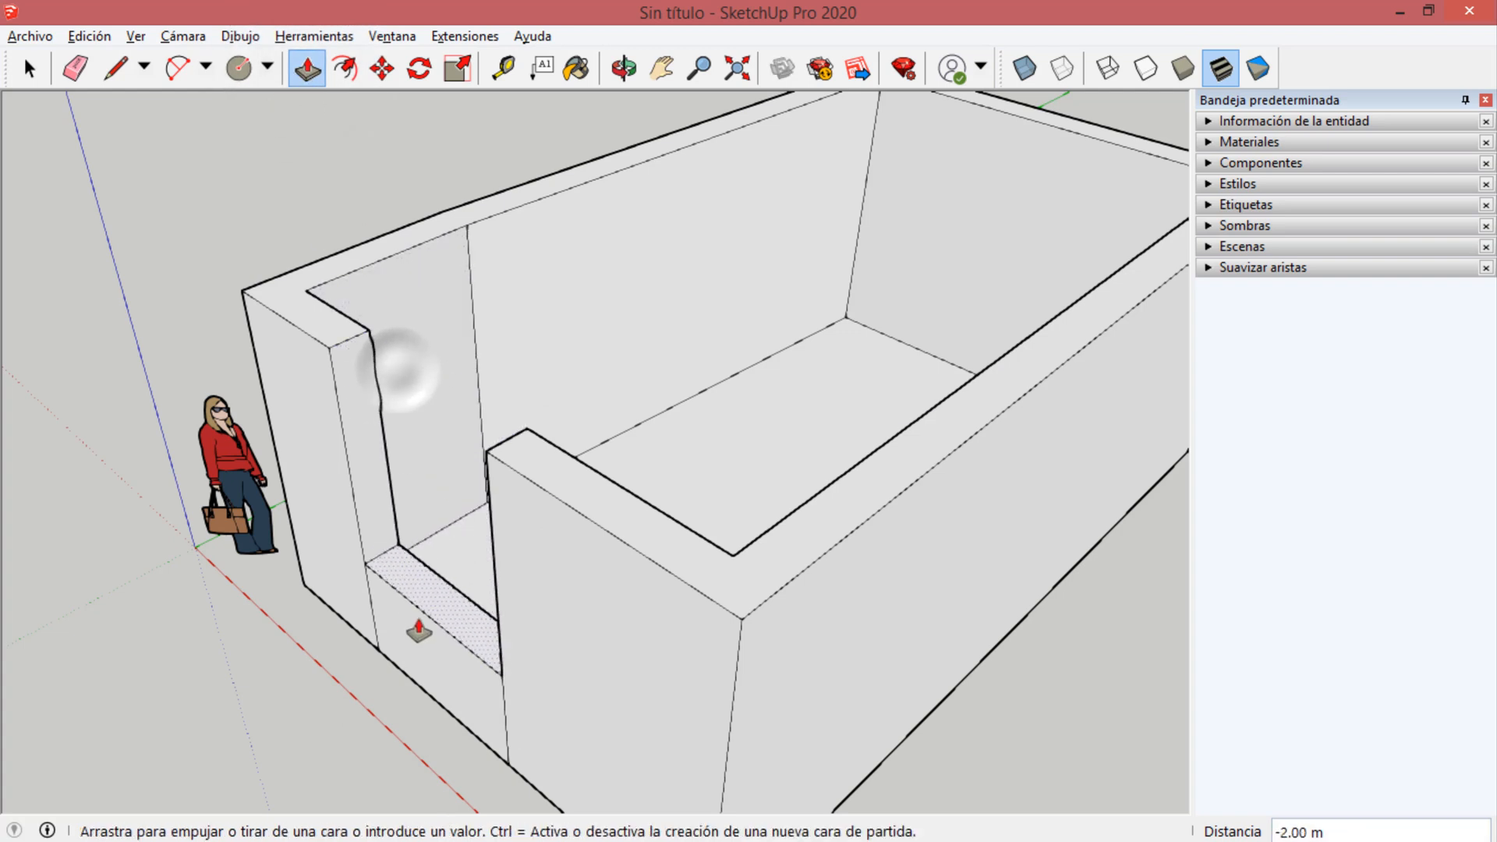
left_click(453, 637)
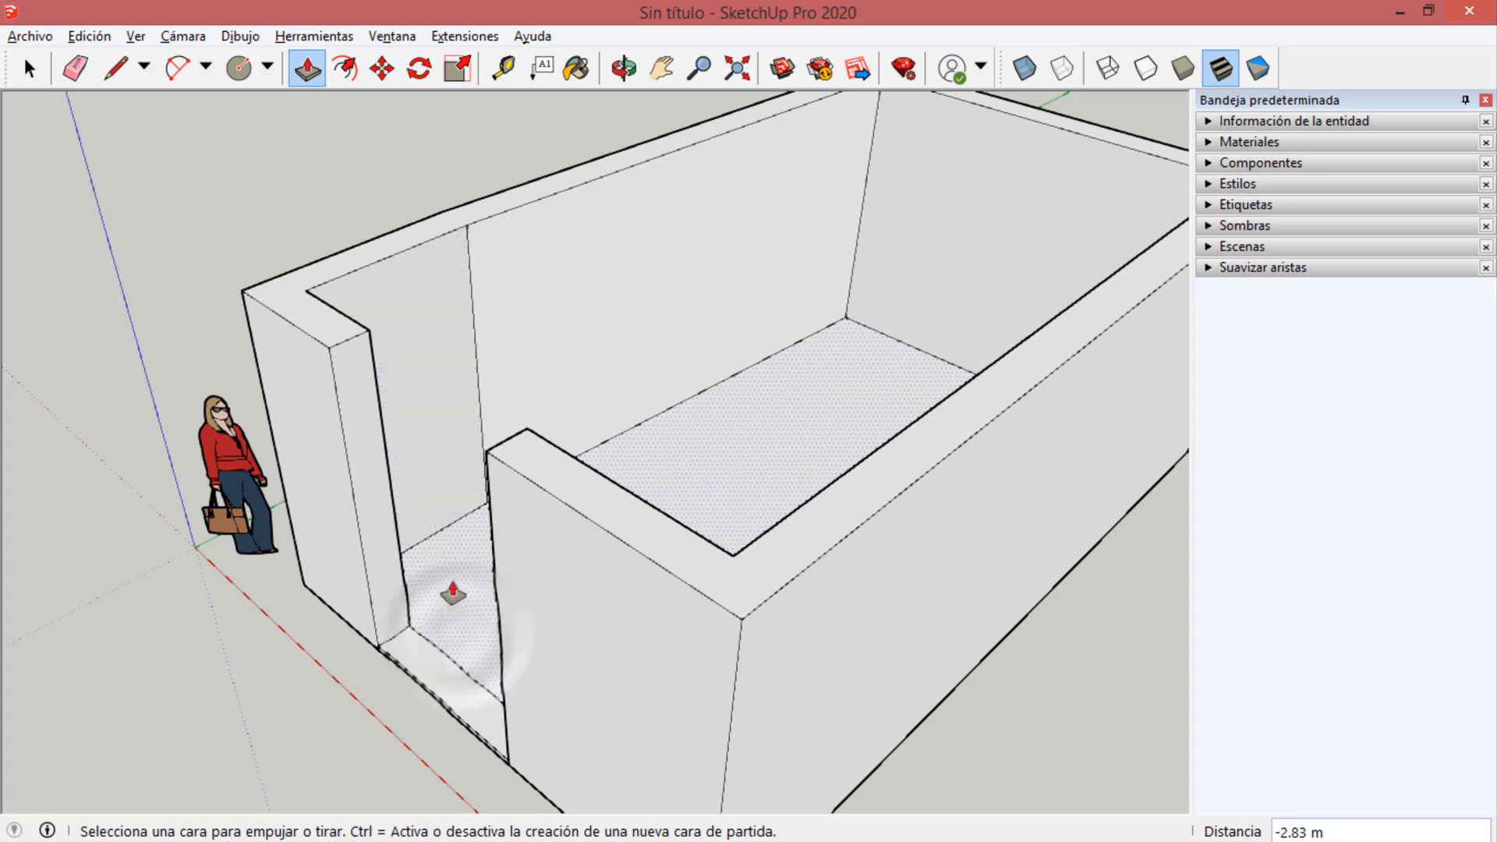
Erase the edge between the doorway and the room floor, and Push/Pull the floor up about 0.15 m.
key("e")
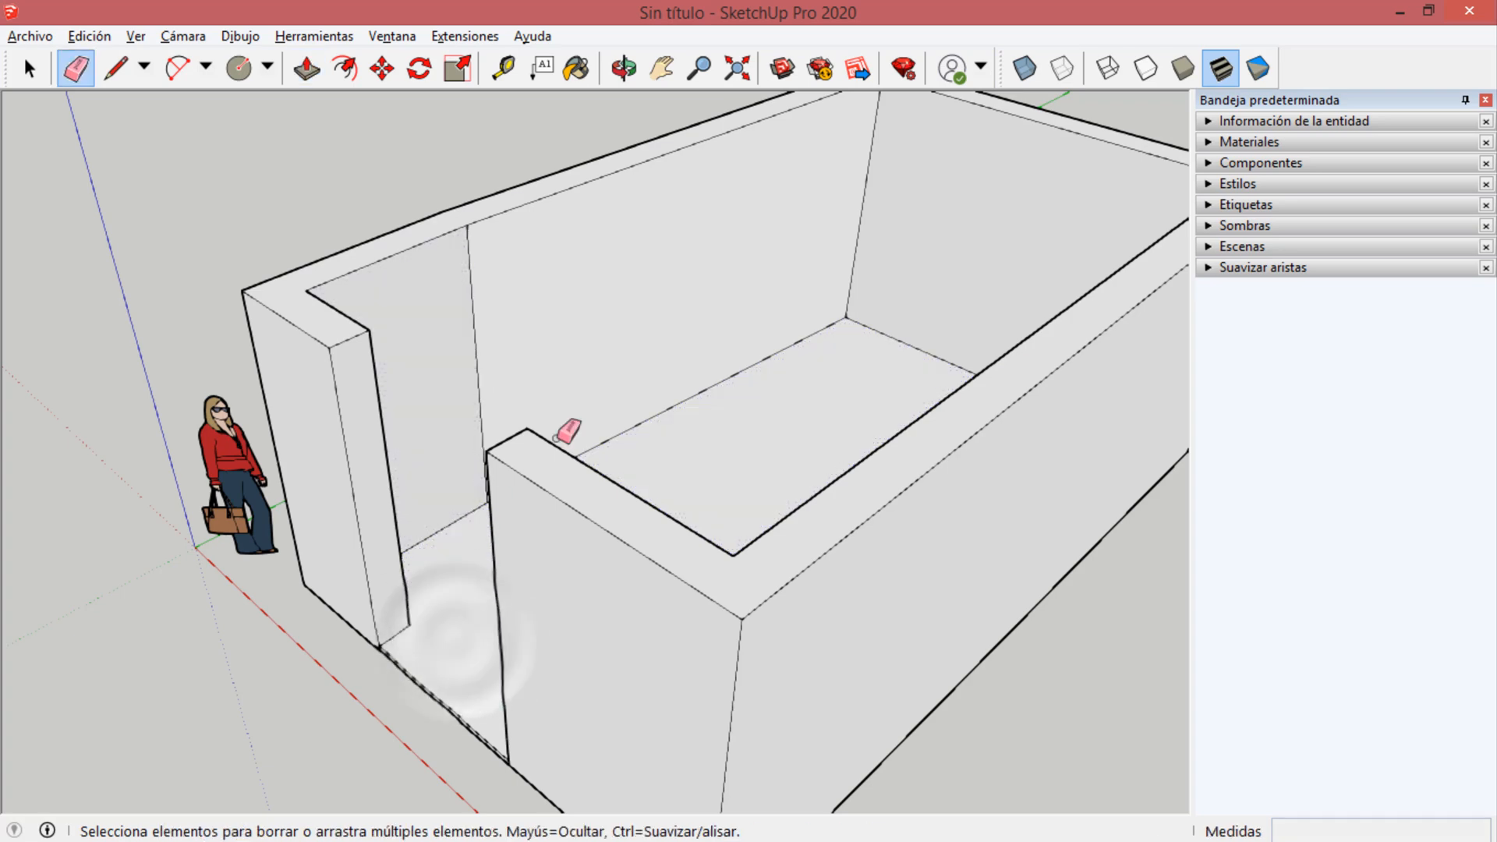
mouse_move(554, 437)
middle_mouse_down()
mouse_move(901, 498)
mouse_move(722, 273)
middle_mouse_up()
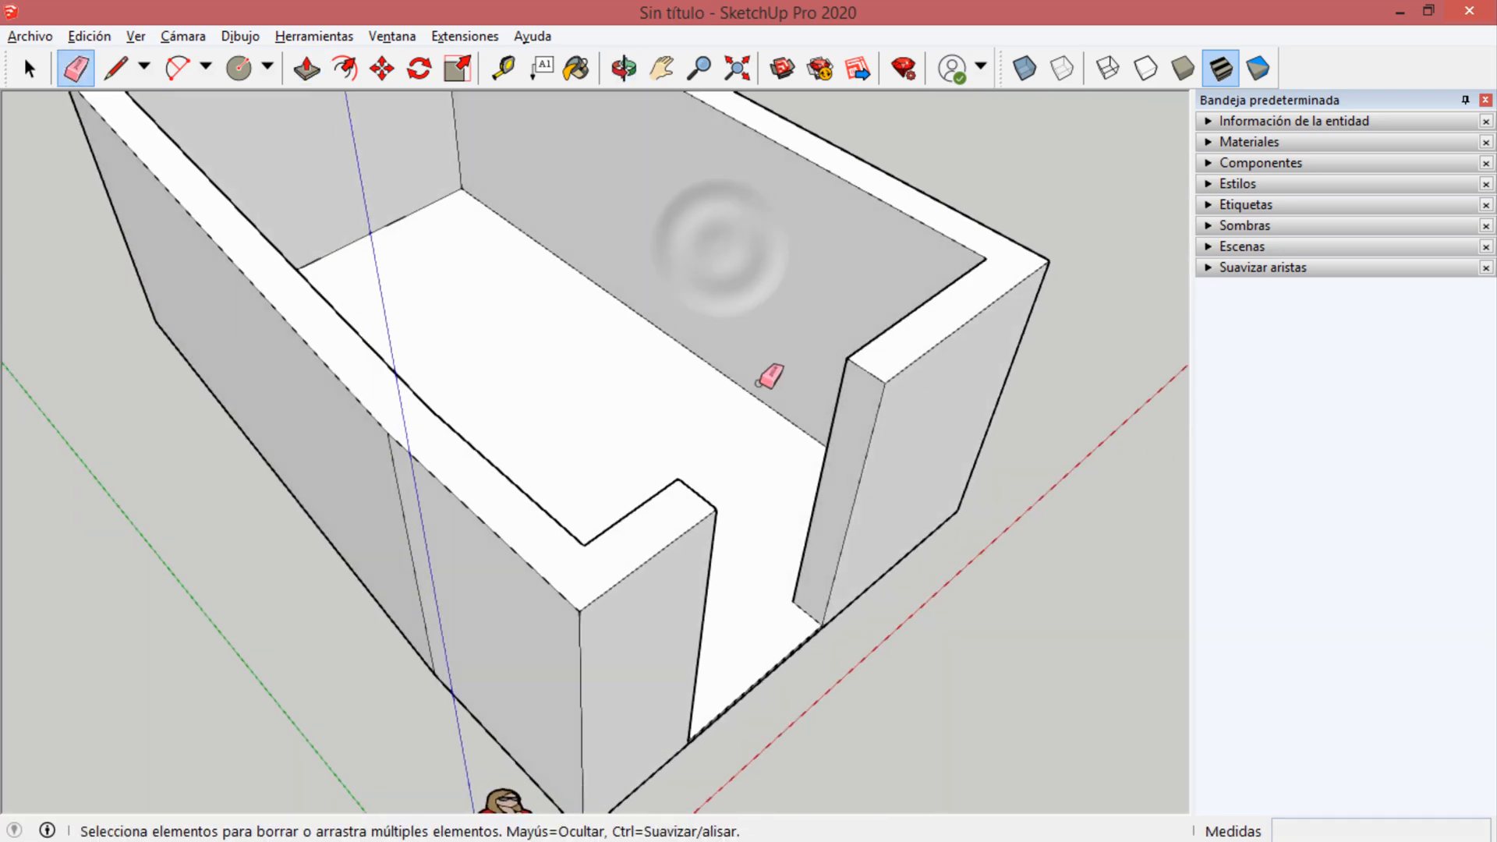
mouse_move(775, 377)
middle_mouse_down()
mouse_move(631, 395)
mouse_move(390, 200)
mouse_move(339, 131)
mouse_move(287, 301)
middle_mouse_up()
key("p")
left_click_drag(523, 579, 528, 577)
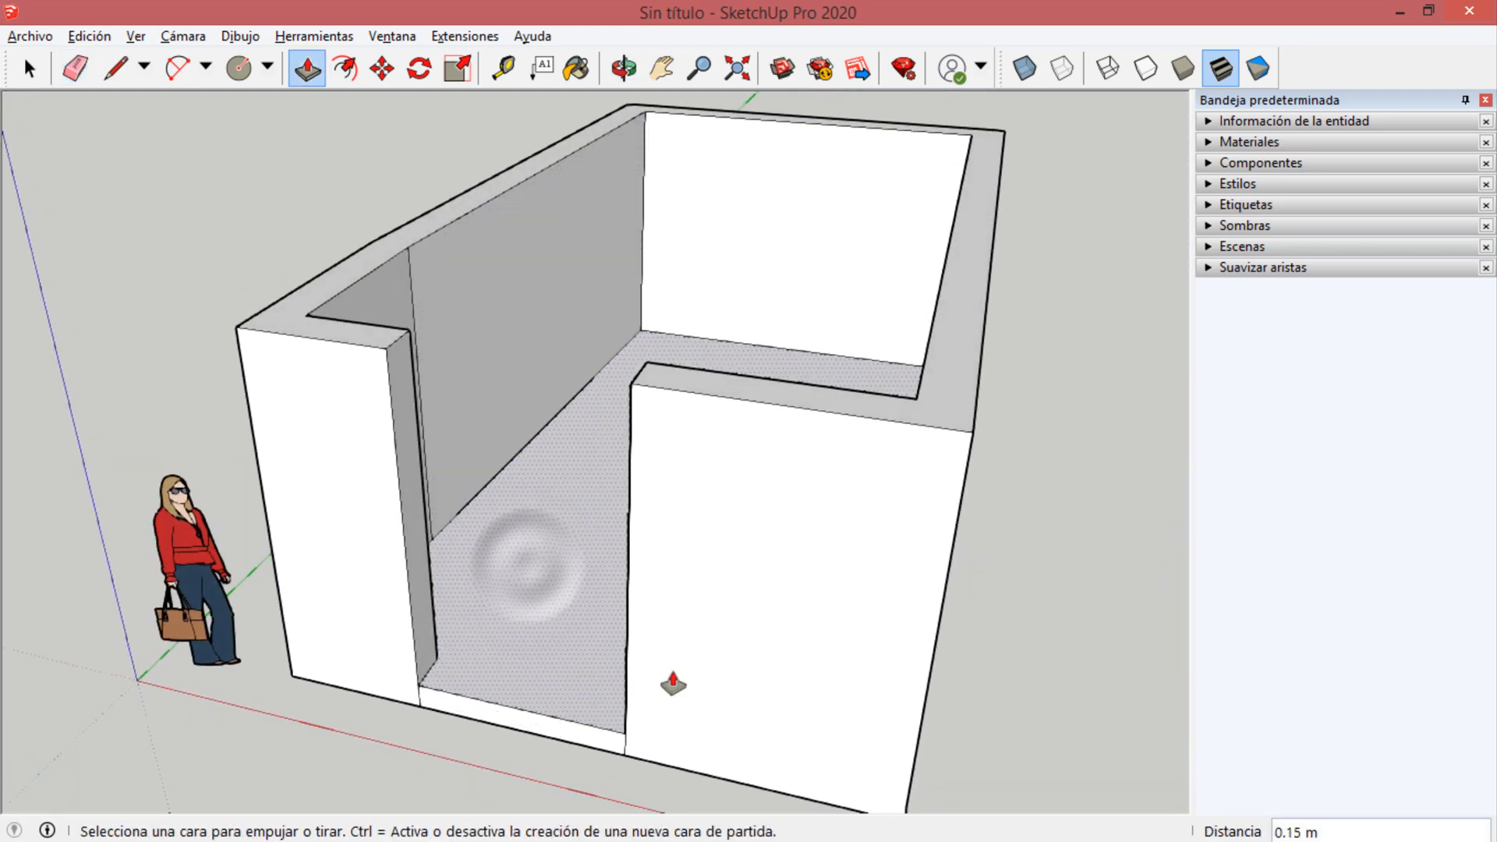
Draw a 1 m by 1 m rectangle on the outer face of the long side wall for a window.
middle_click_drag(662, 471, 168, 401)
scroll(404, 305, "down", 2)
middle_click_drag(475, 132, 386, 107)
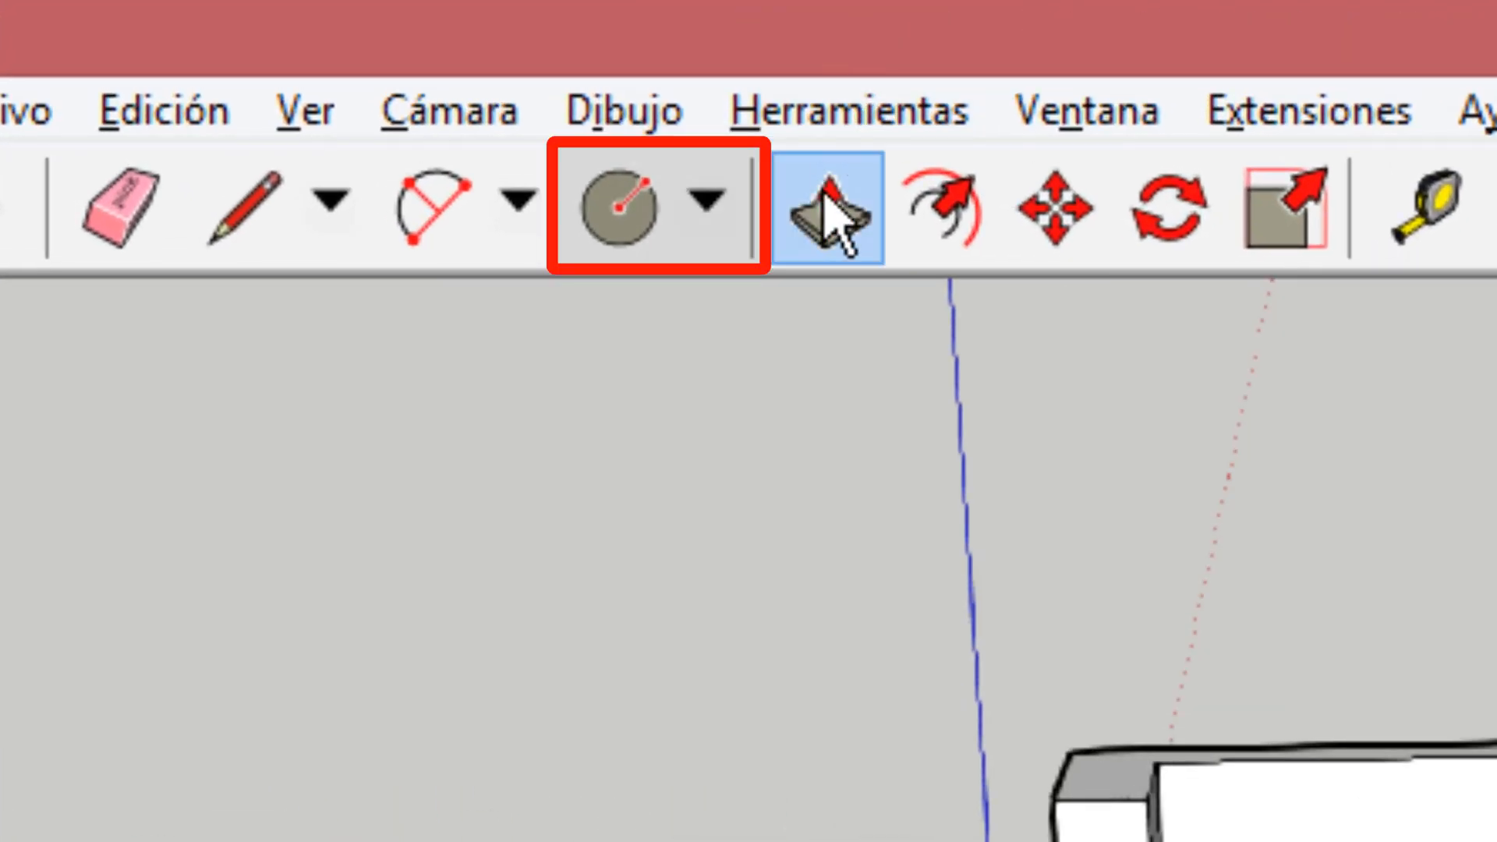
left_click(704, 201)
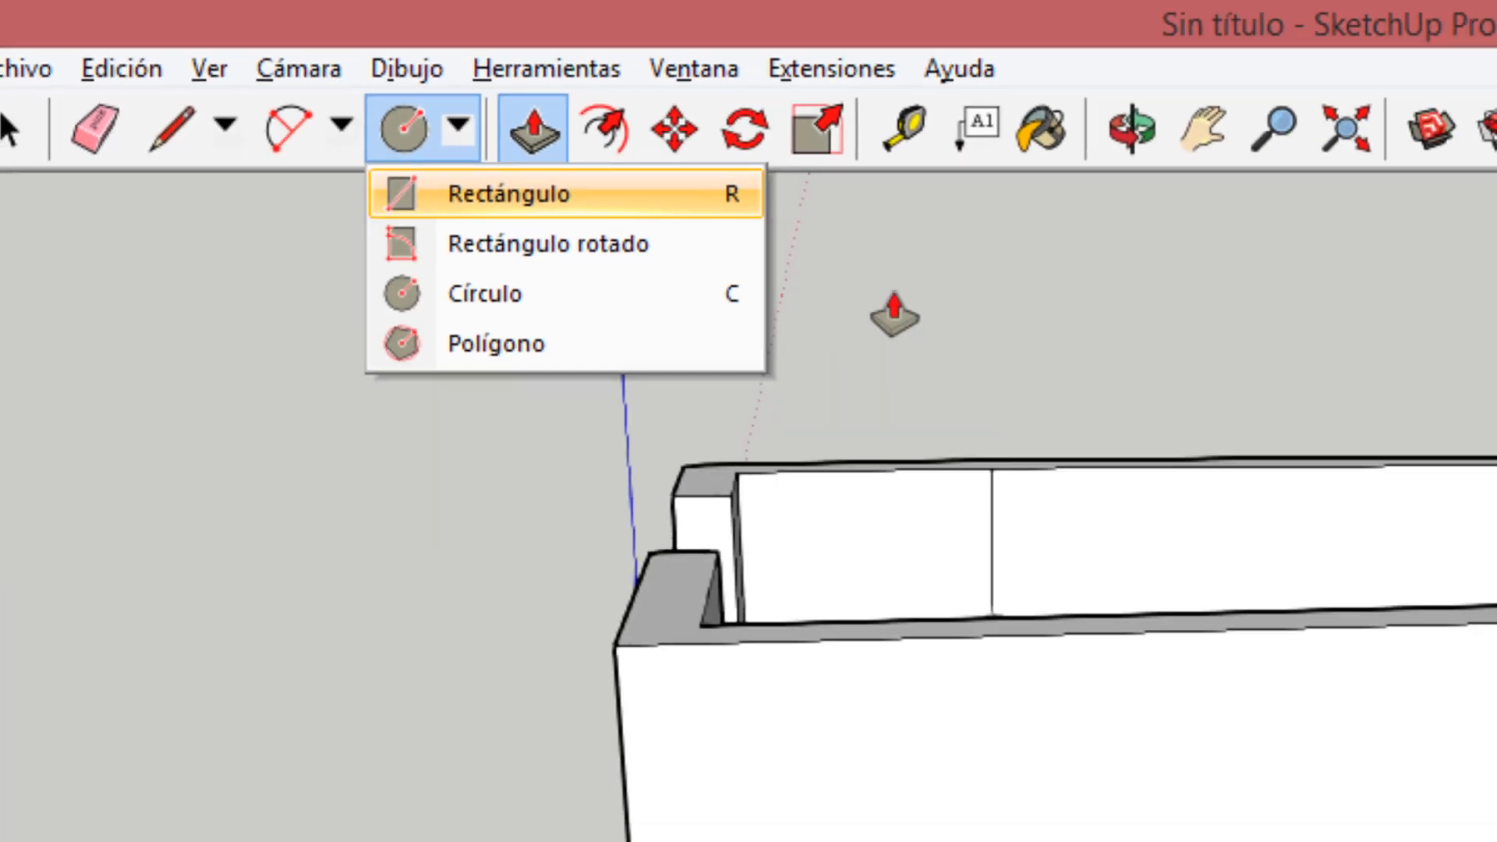
left_click(894, 316)
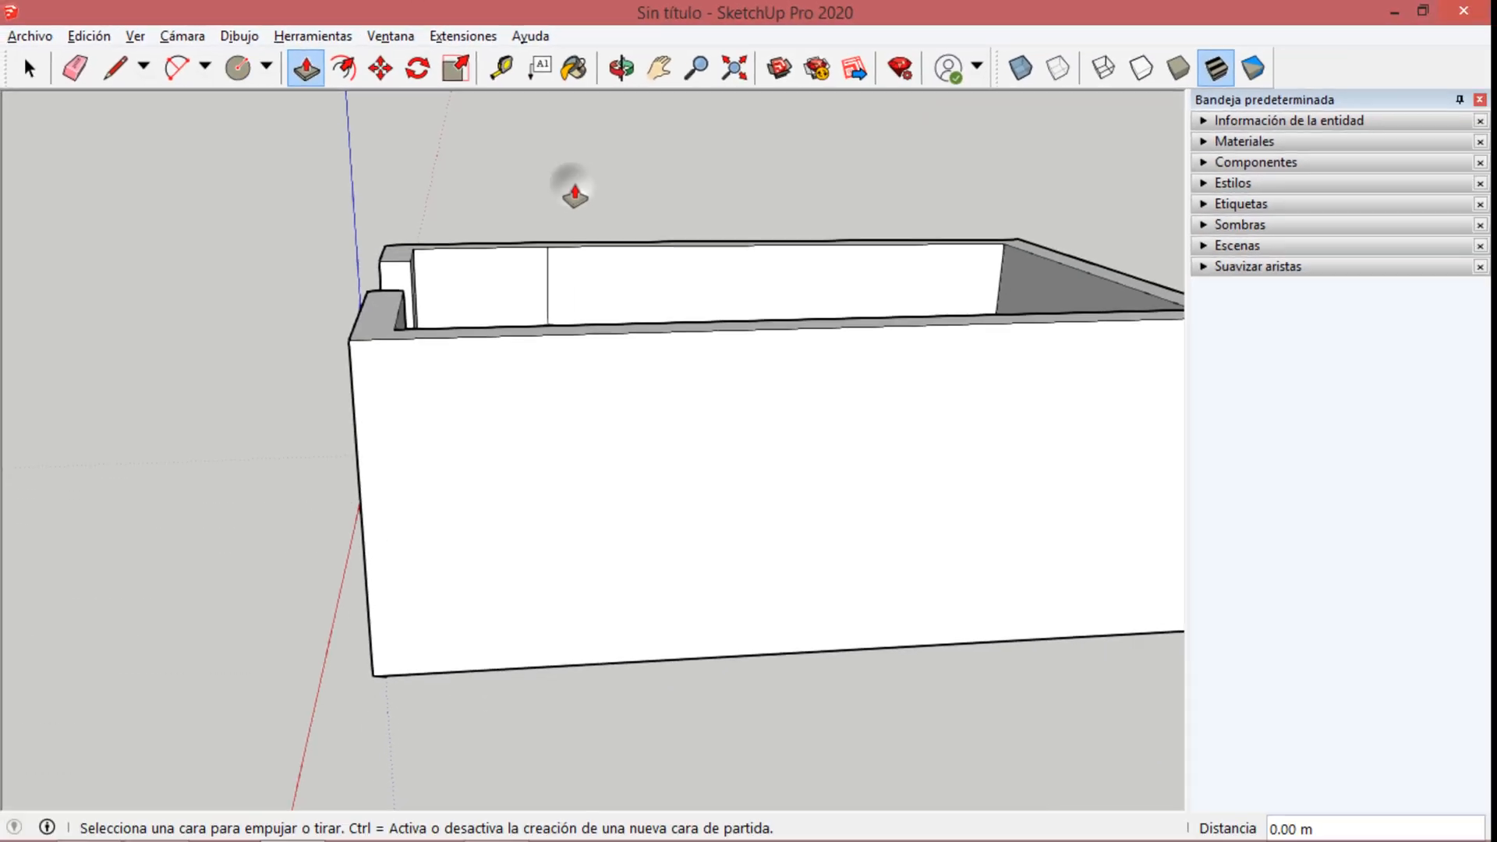
key("r")
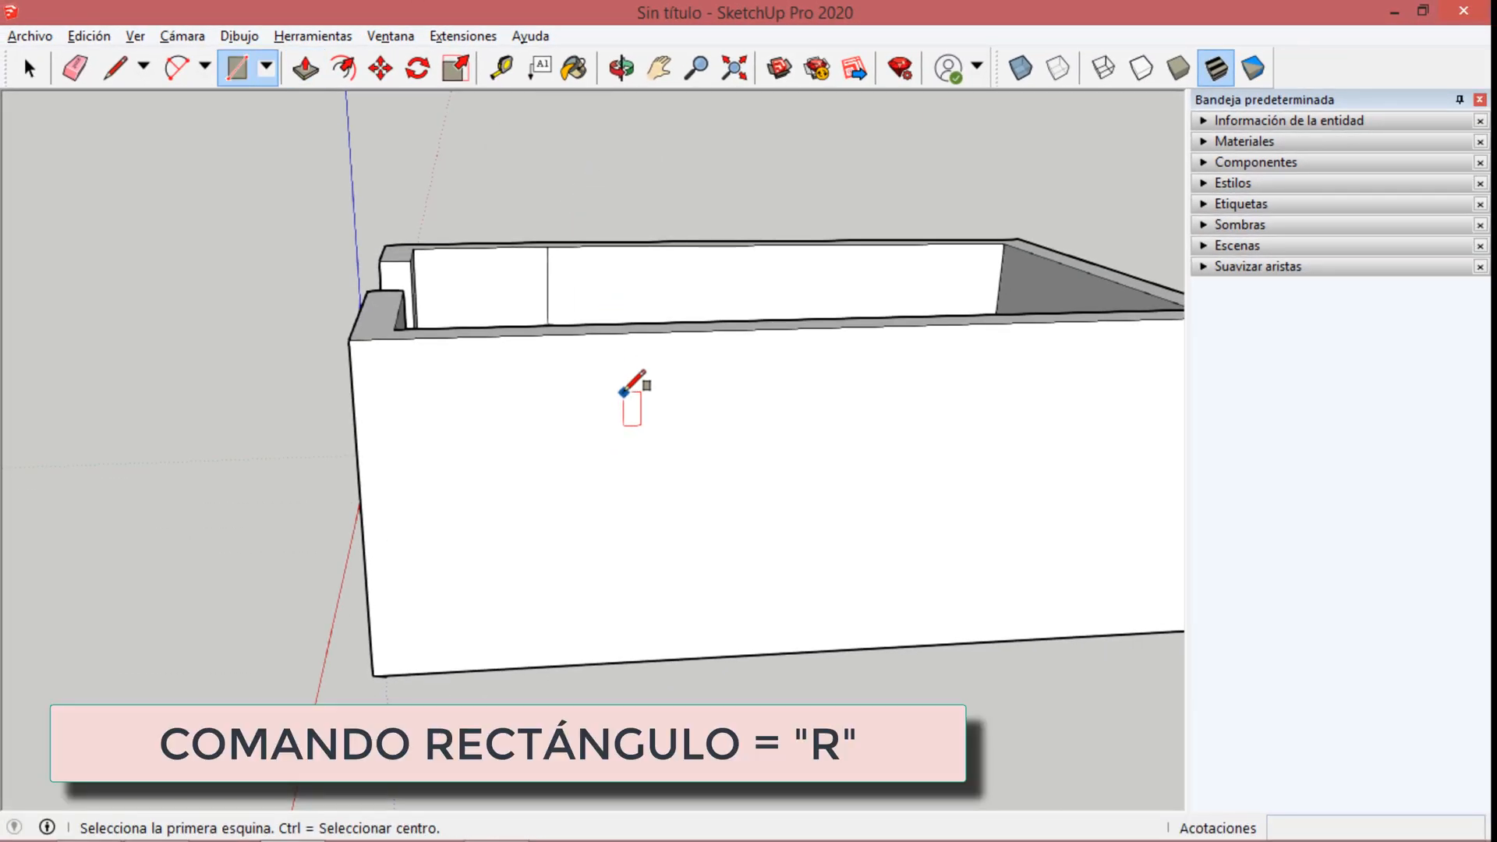
left_click(623, 392)
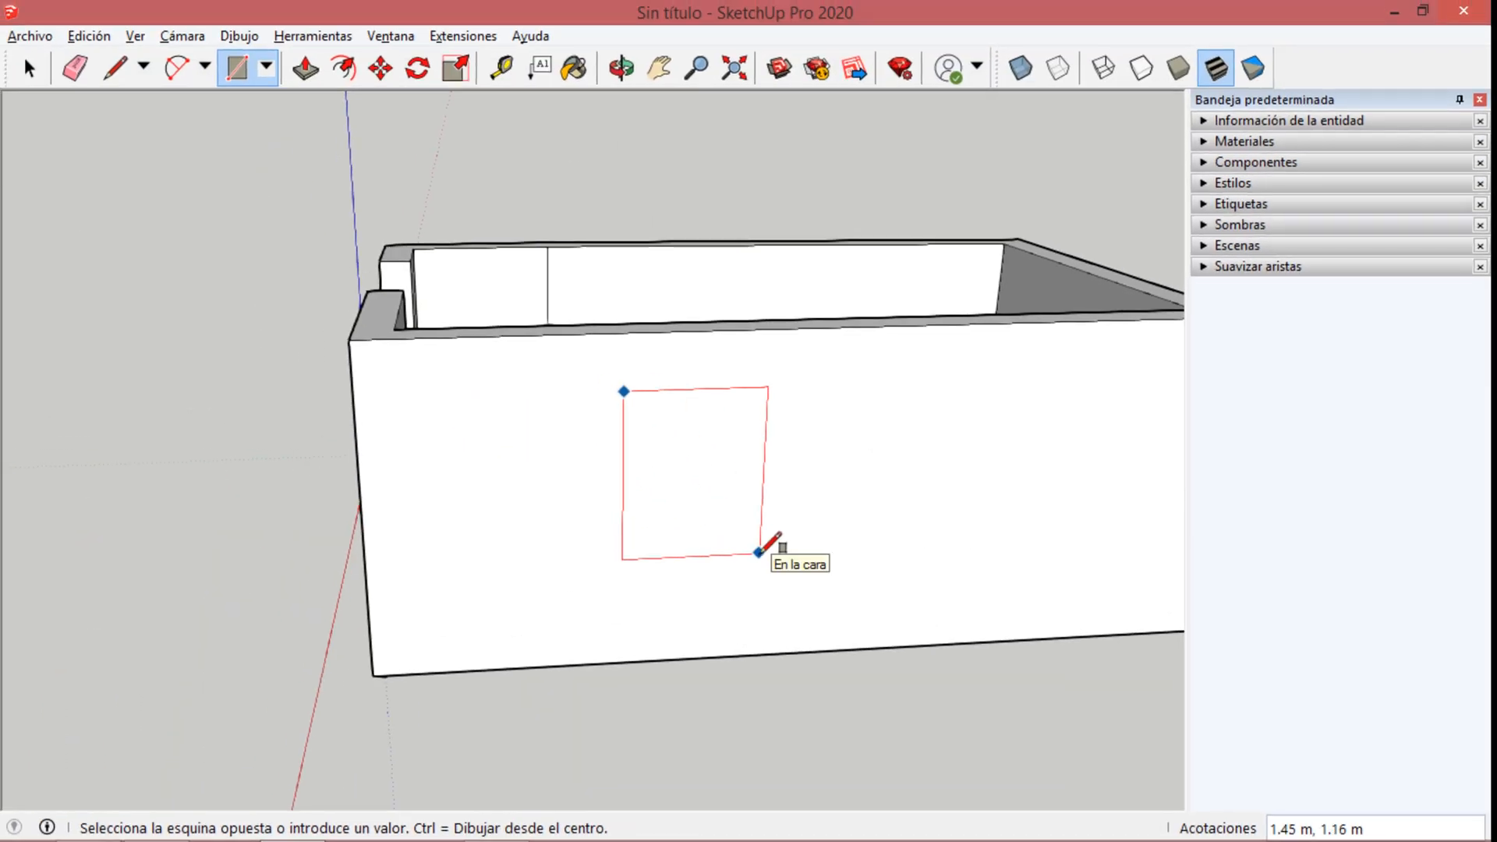
type("1,1")
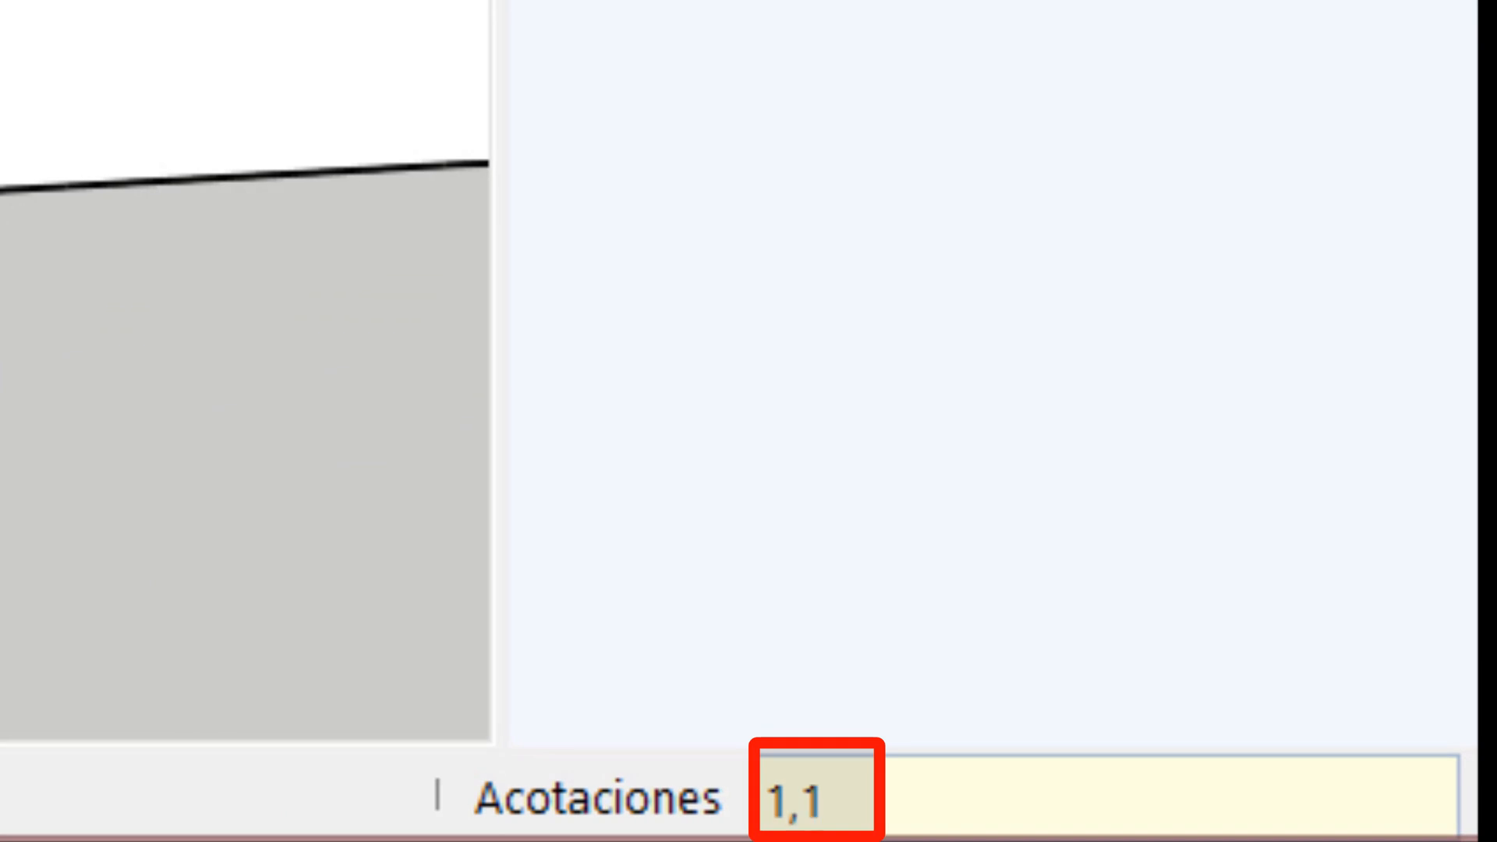
key("Return")
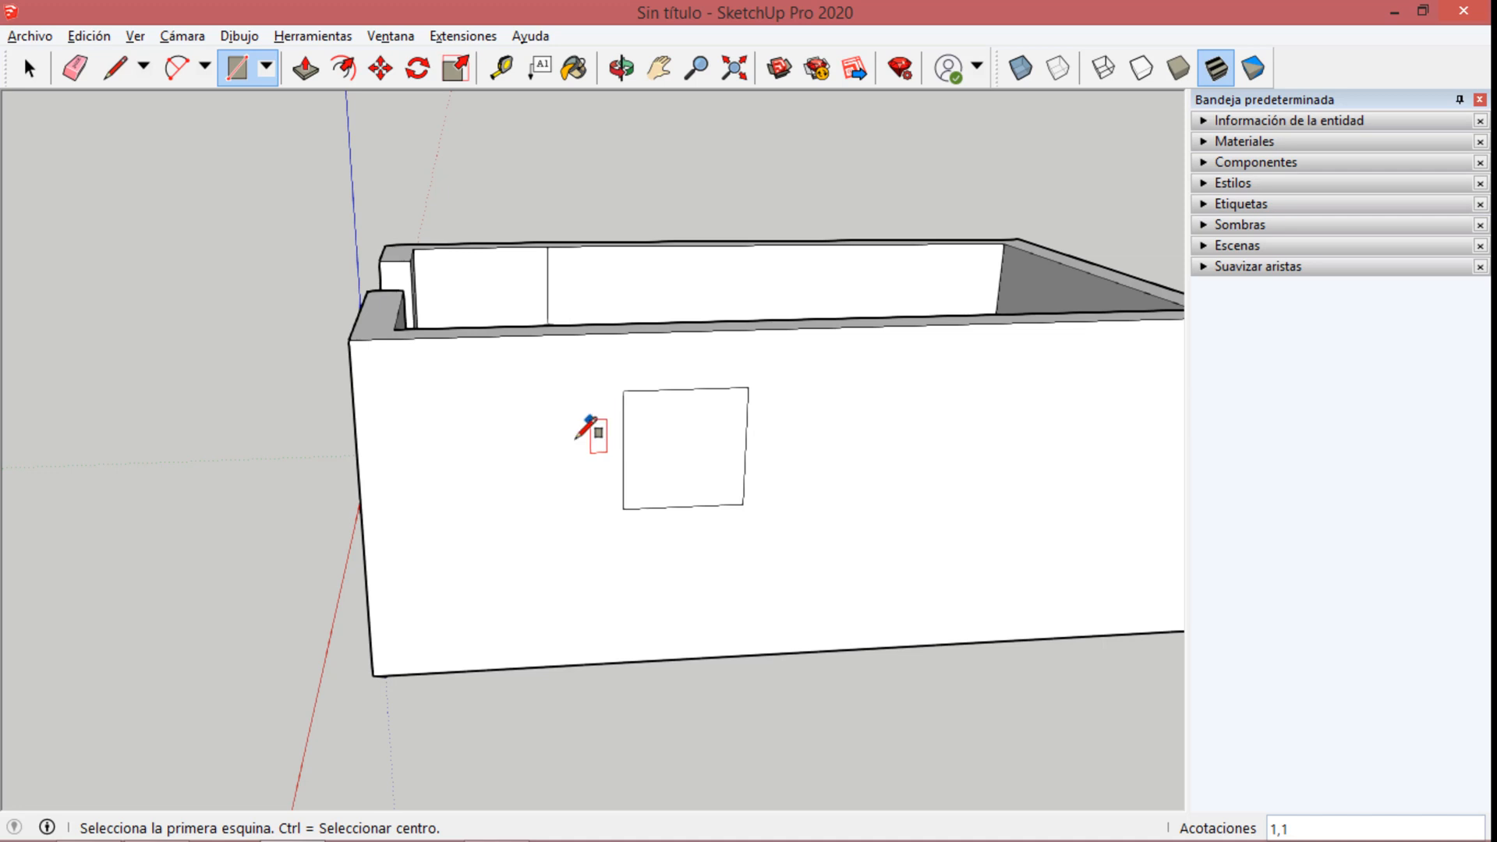
Push/Pull the square on the long wall inward about 0.32 m, up to the wall's inner edge, to cut a window opening.
middle_click_drag(340, 583, 296, 636)
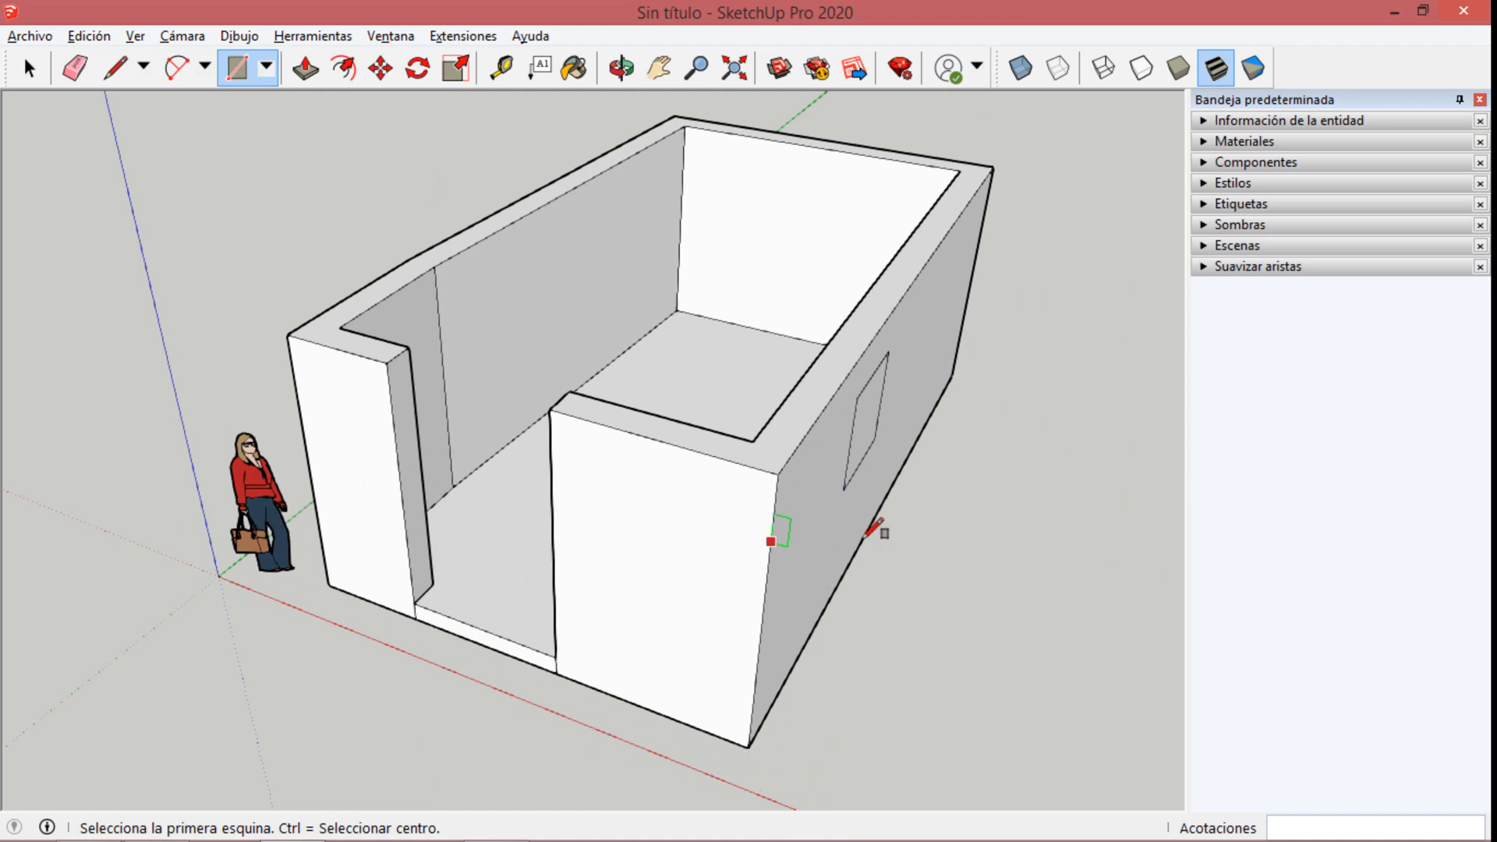
middle_click_drag(874, 529, 728, 499)
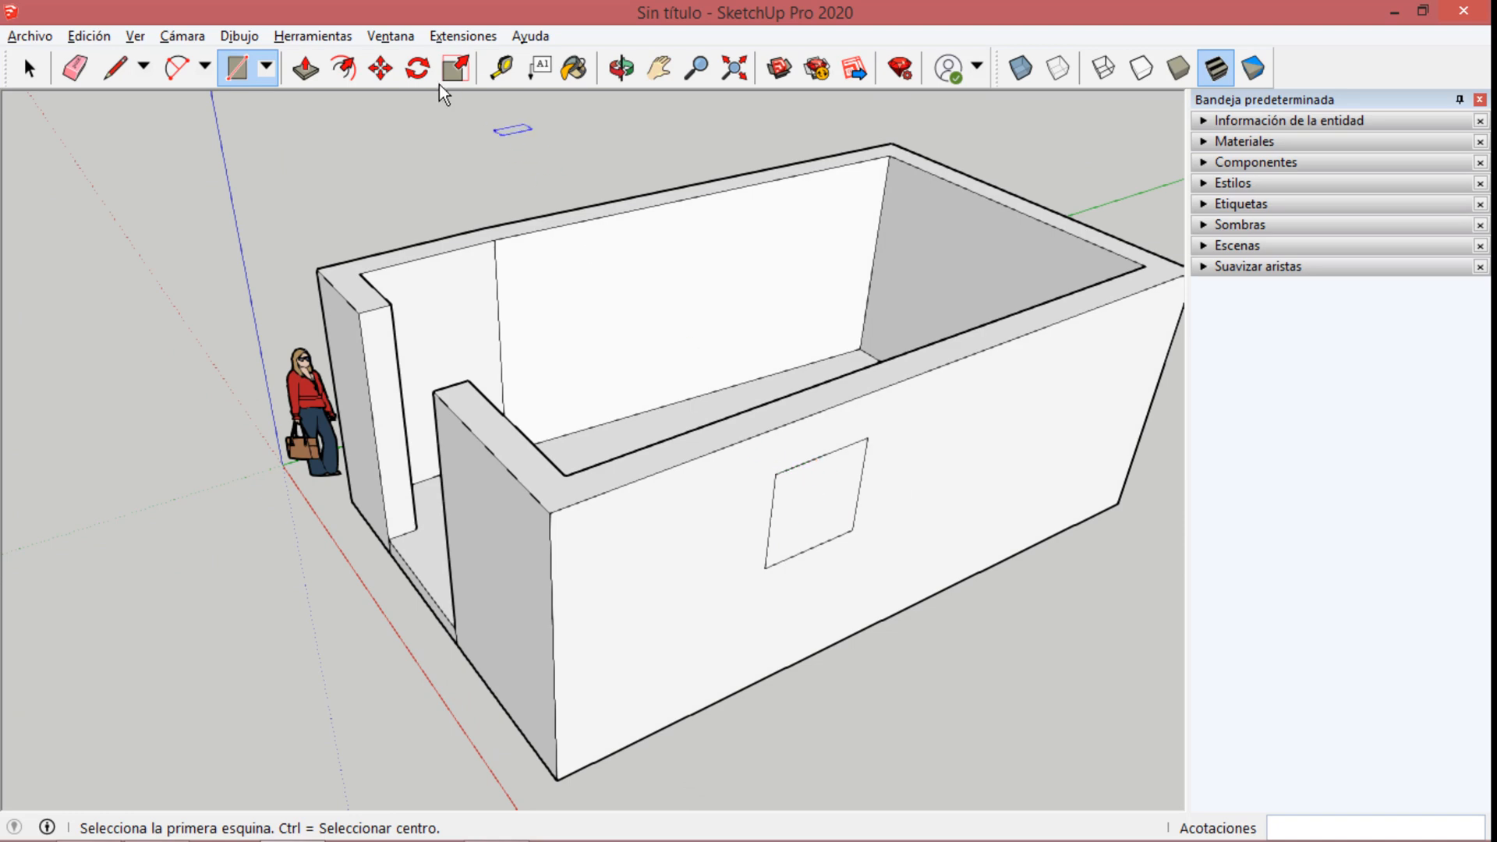
left_click(304, 69)
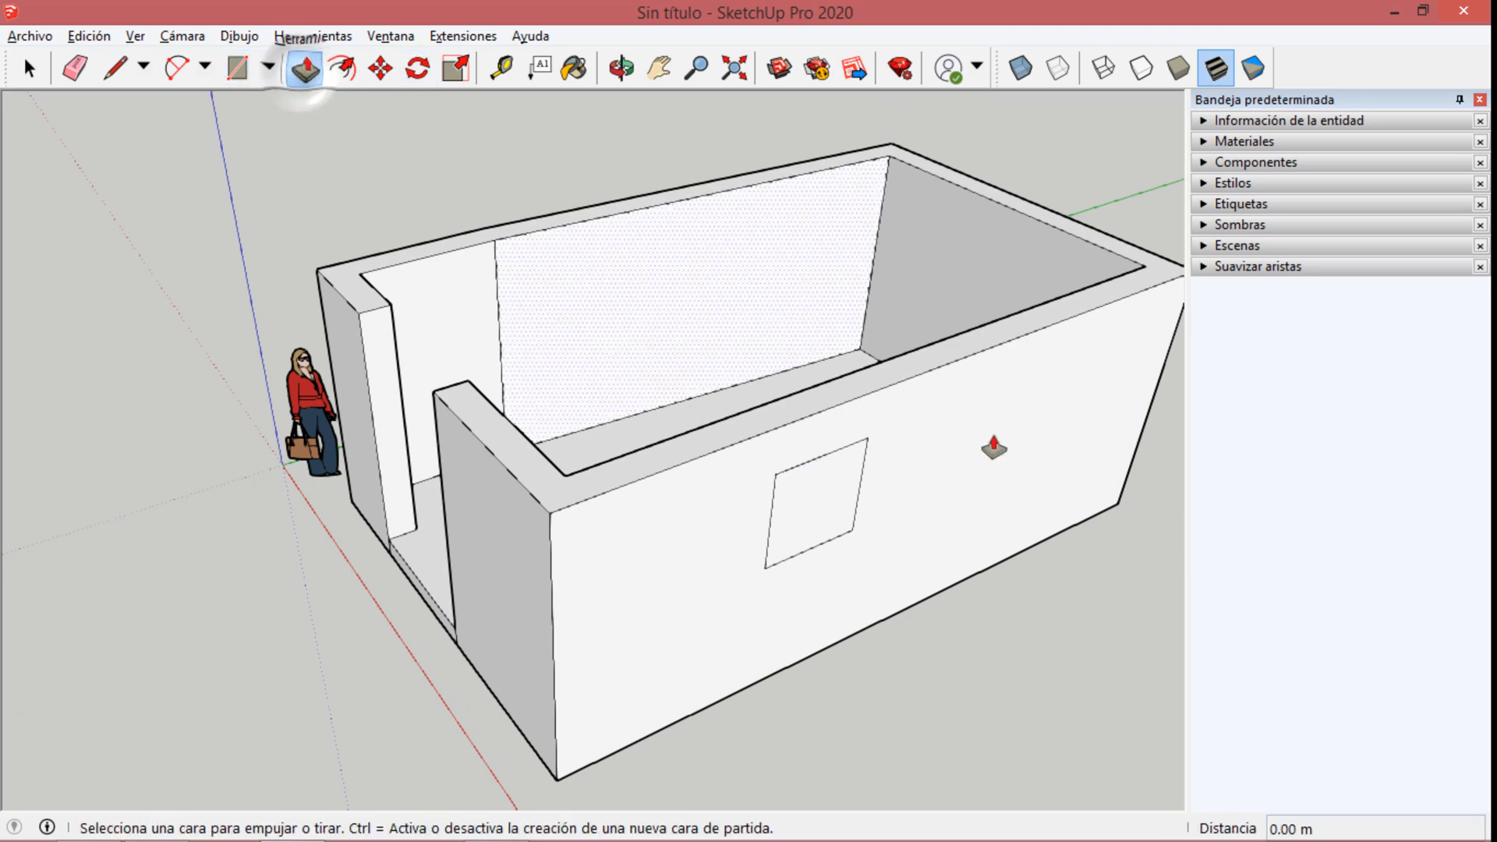
left_click_drag(805, 500, 790, 403)
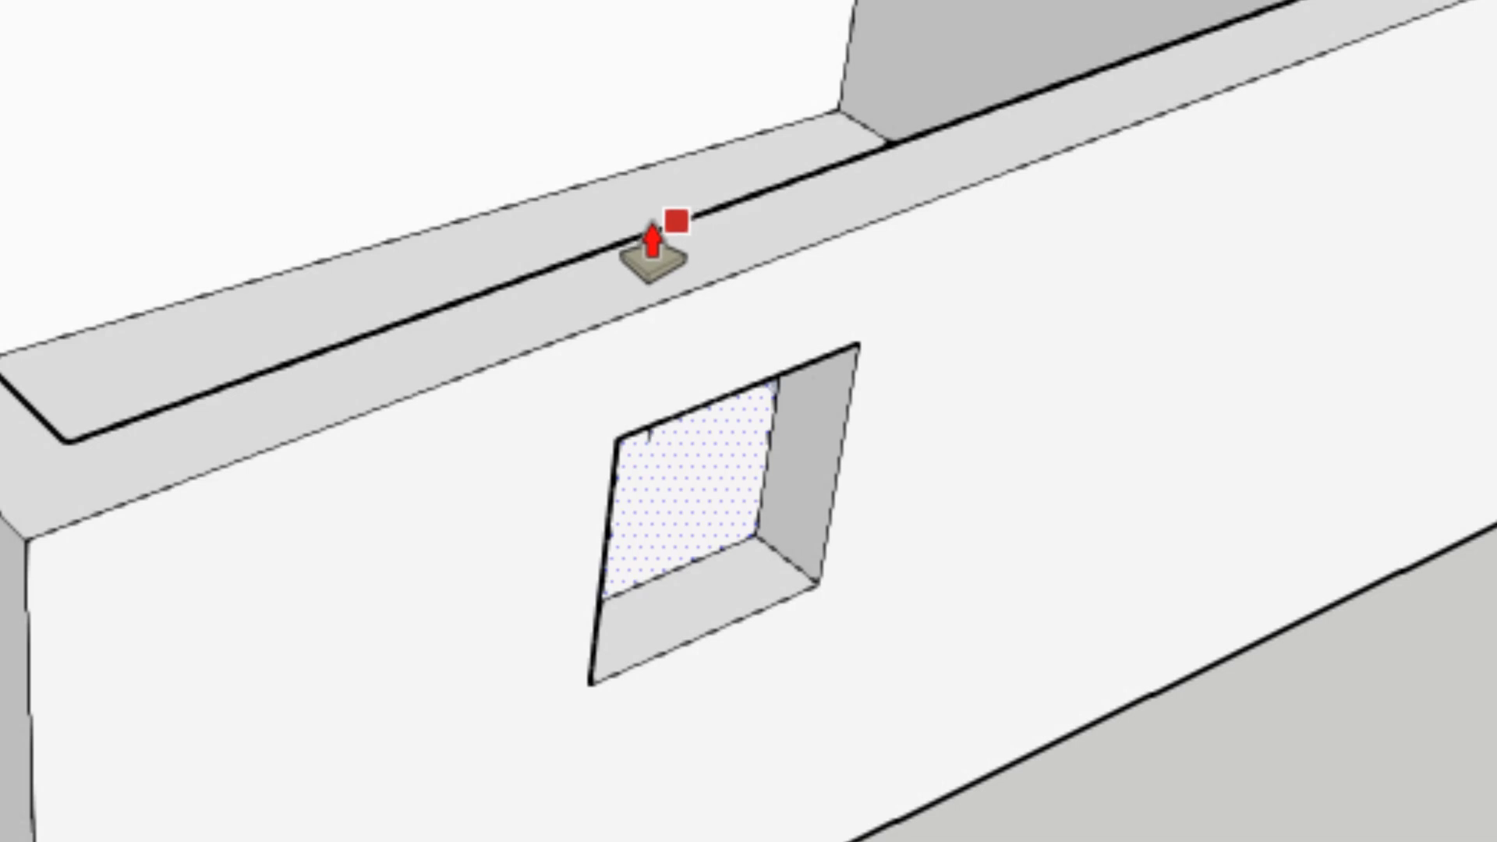
left_click_drag(653, 226, 867, 178)
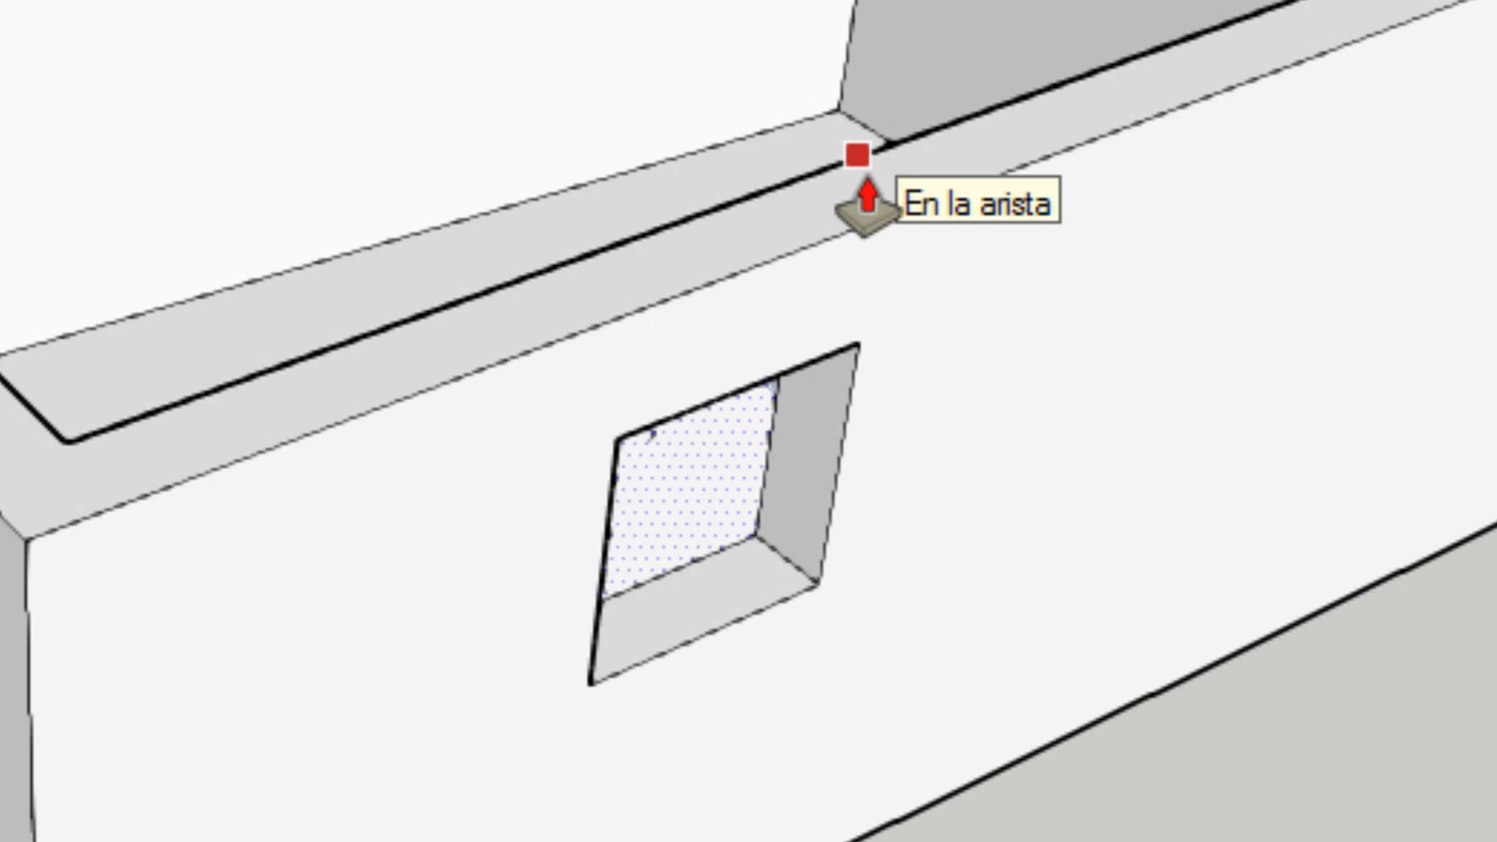
left_click_drag(867, 178, 867, 177)
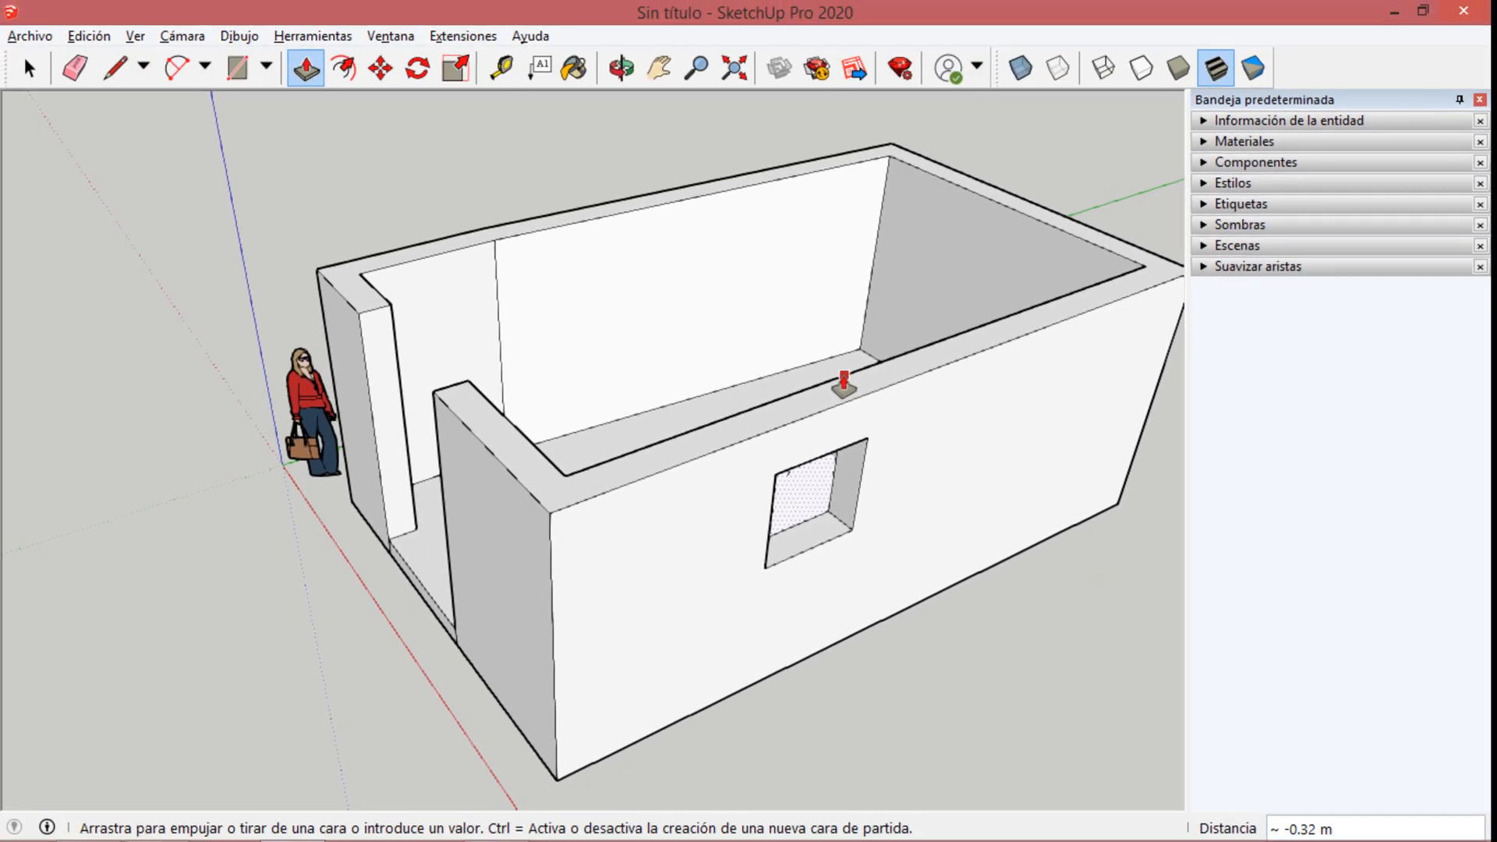
left_click_drag(783, 399, 704, 446)
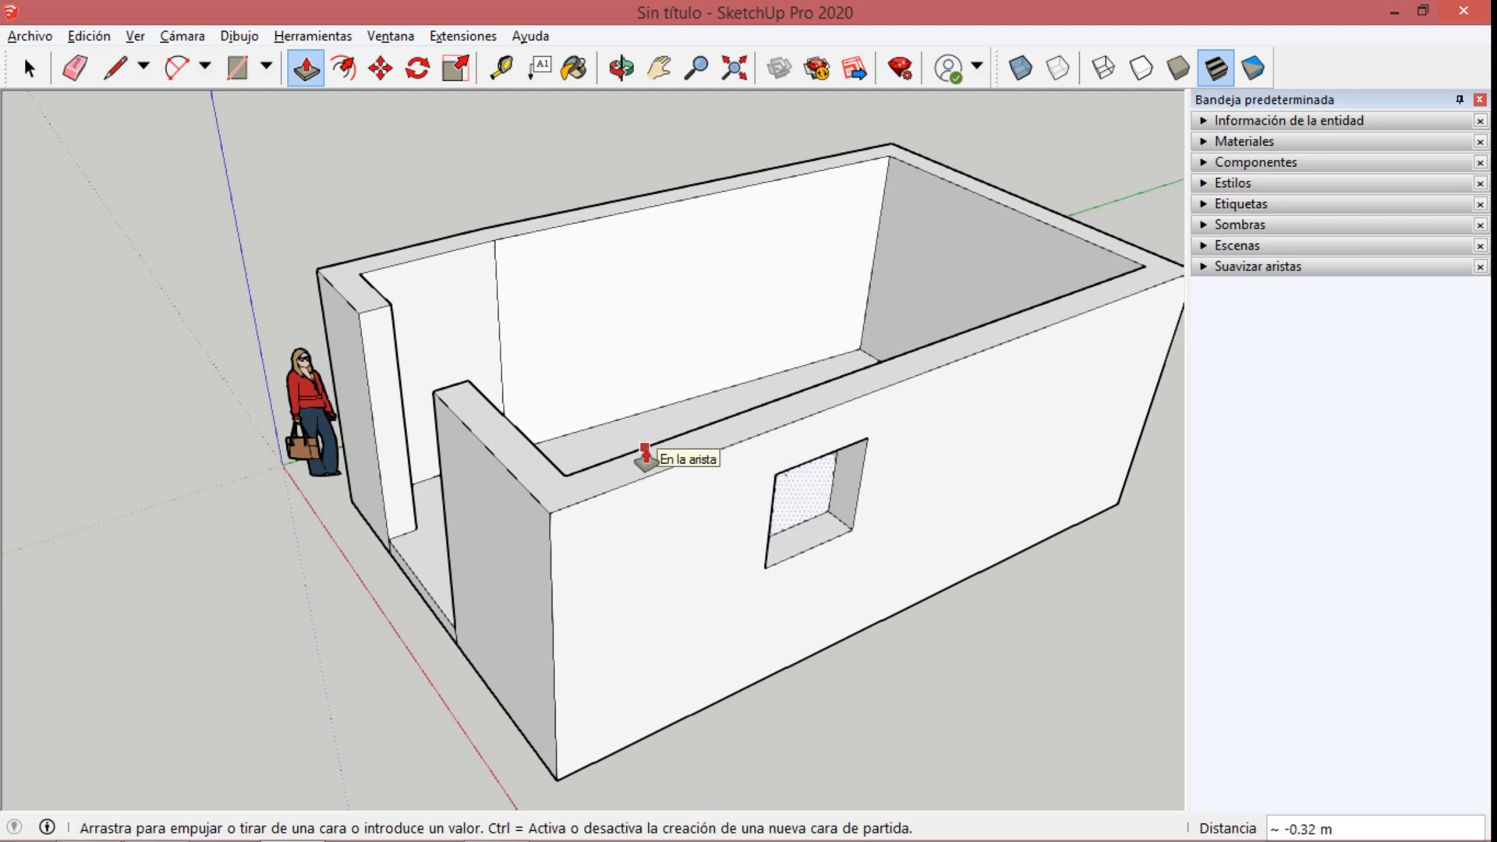
middle_click_drag(933, 517, 939, 434)
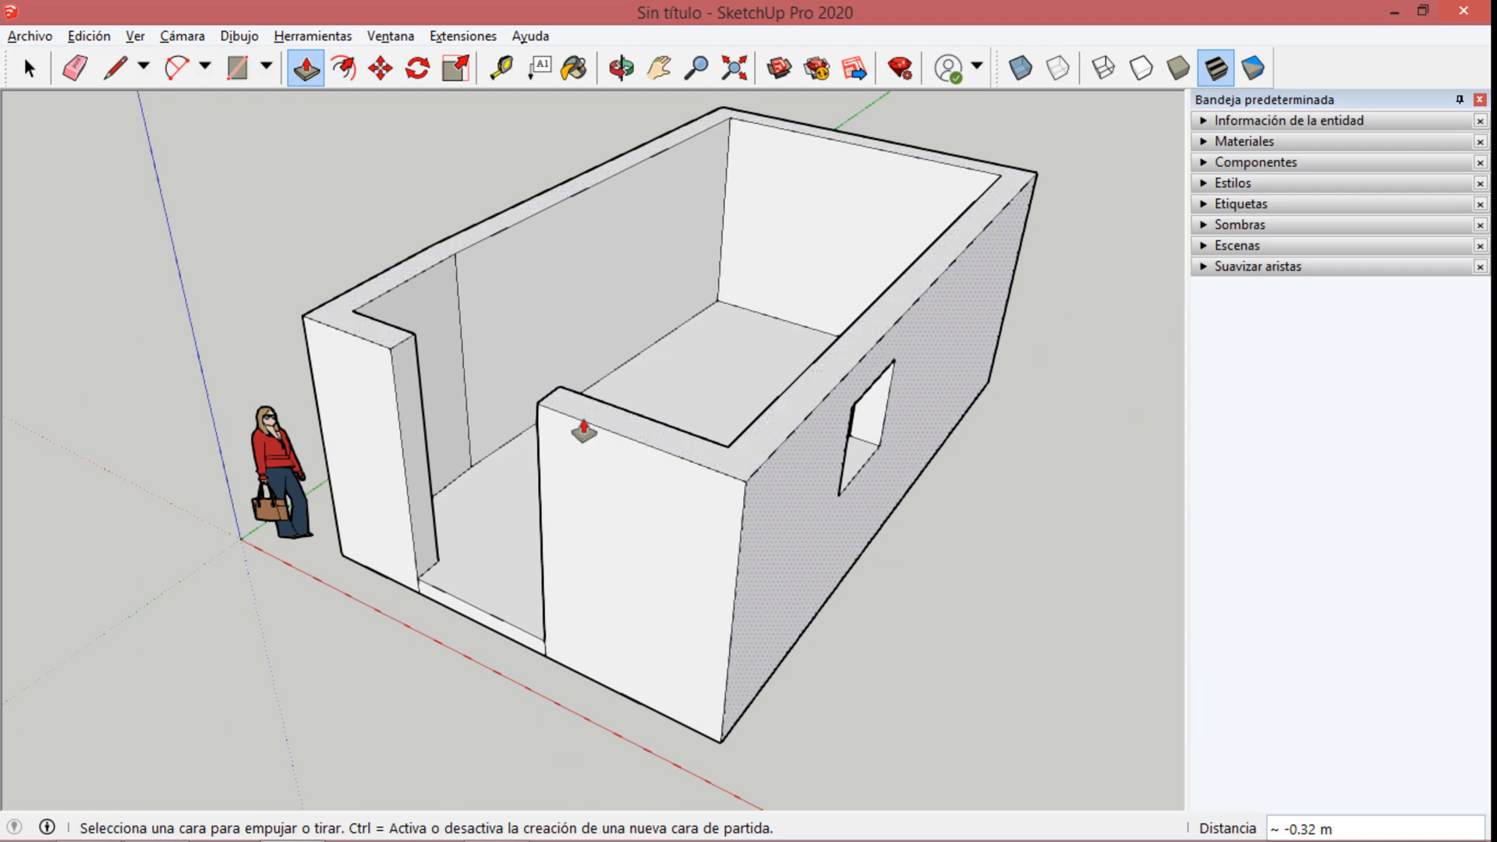
Draw a second rectangle about 1.36 m high and 1.01 m wide on the long wall beside the window opening.
middle_click_drag(583, 431, 991, 471)
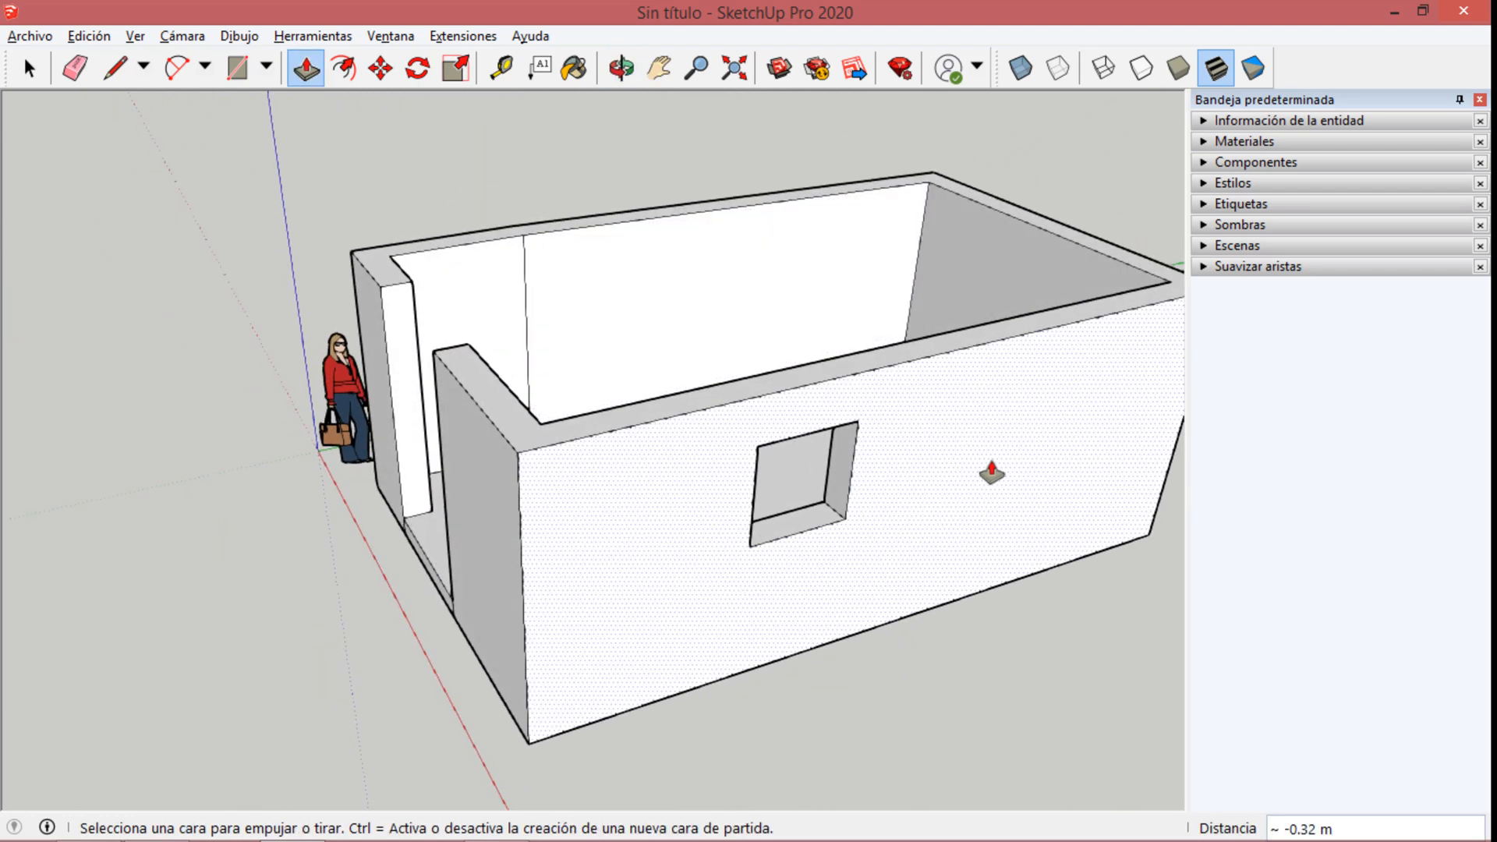
scroll(991, 472, "up", 5)
scroll(524, 551, "down", 8)
scroll(691, 533, "up", 4)
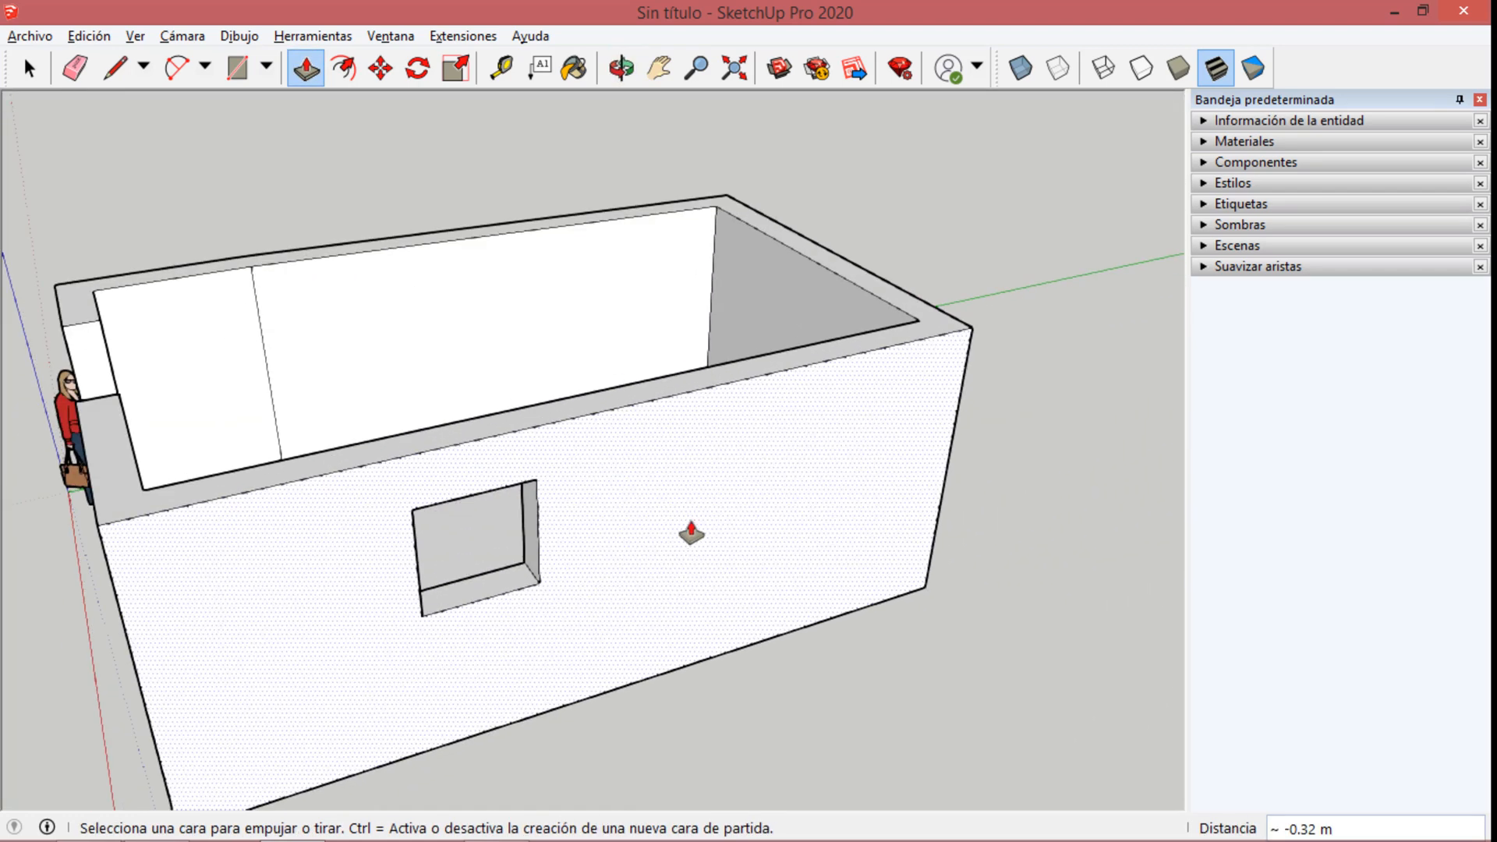
scroll(691, 533, "down", 4)
scroll(711, 585, "up", 7)
middle_click_drag(942, 611, 815, 535)
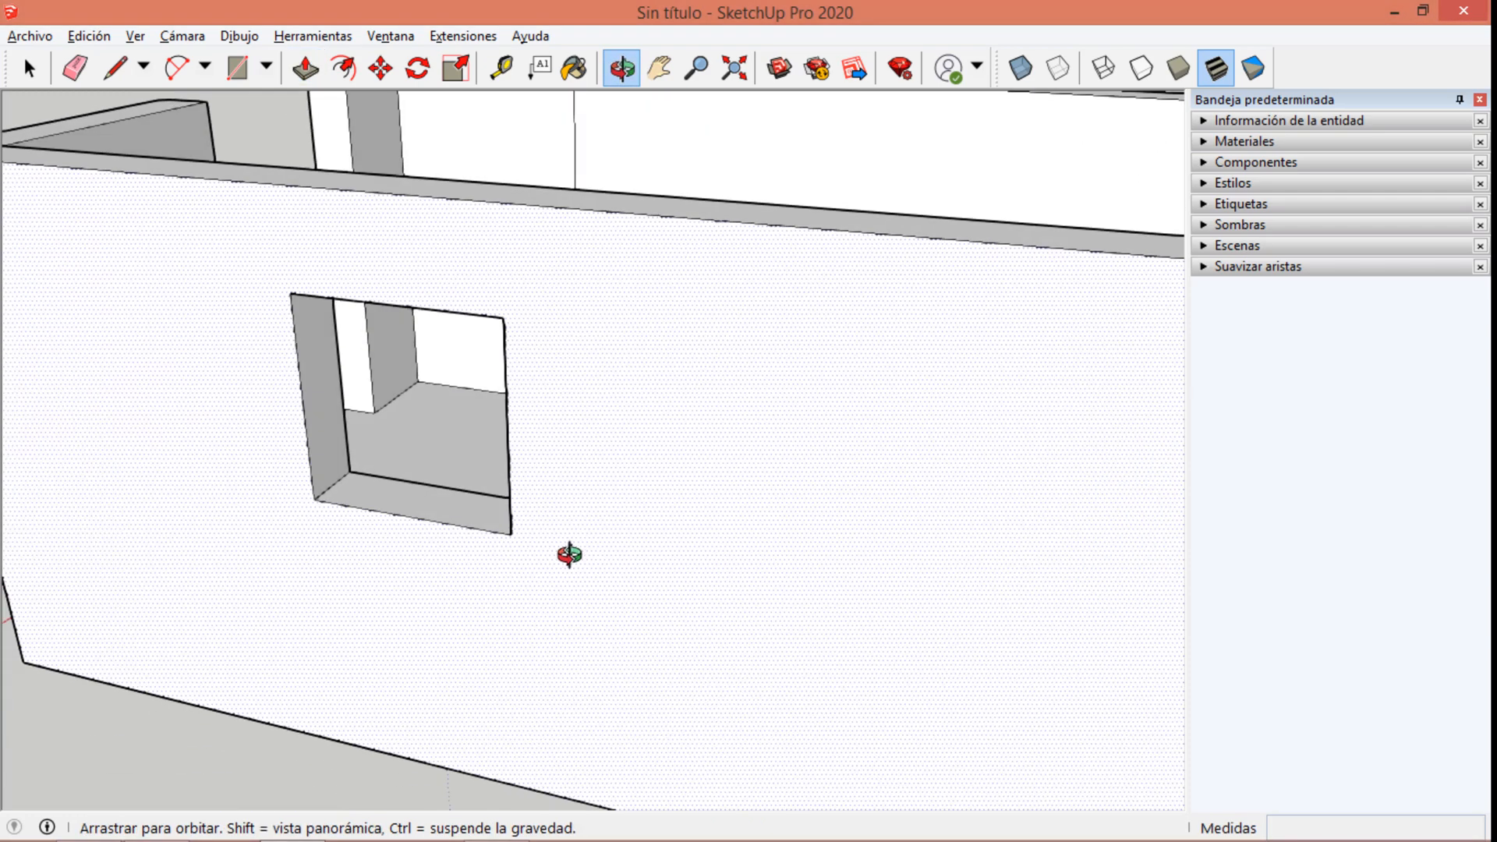
scroll(624, 559, "down", 5)
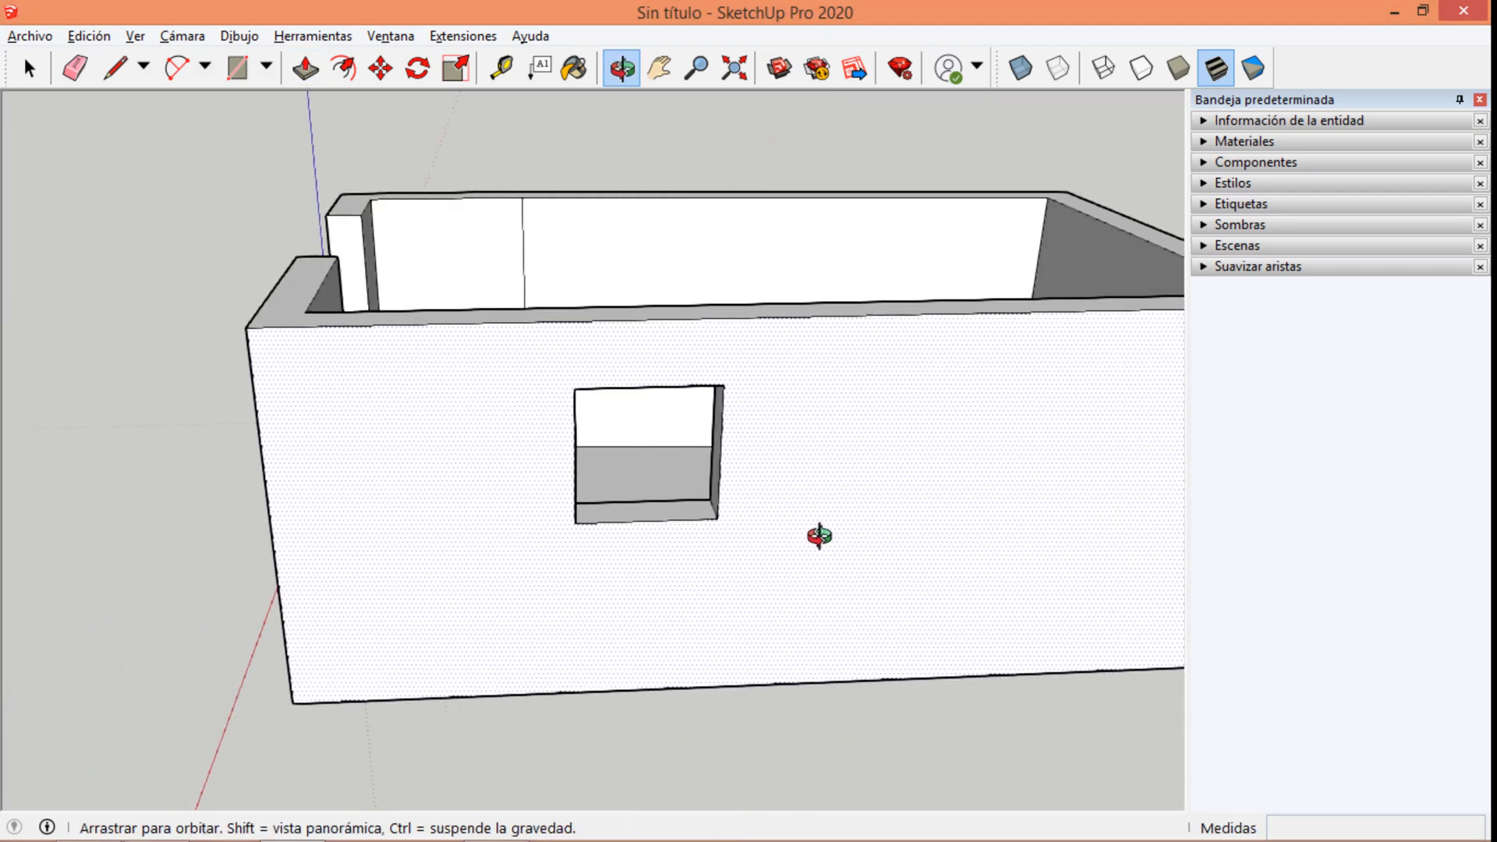
left_click(237, 69)
left_click(841, 384)
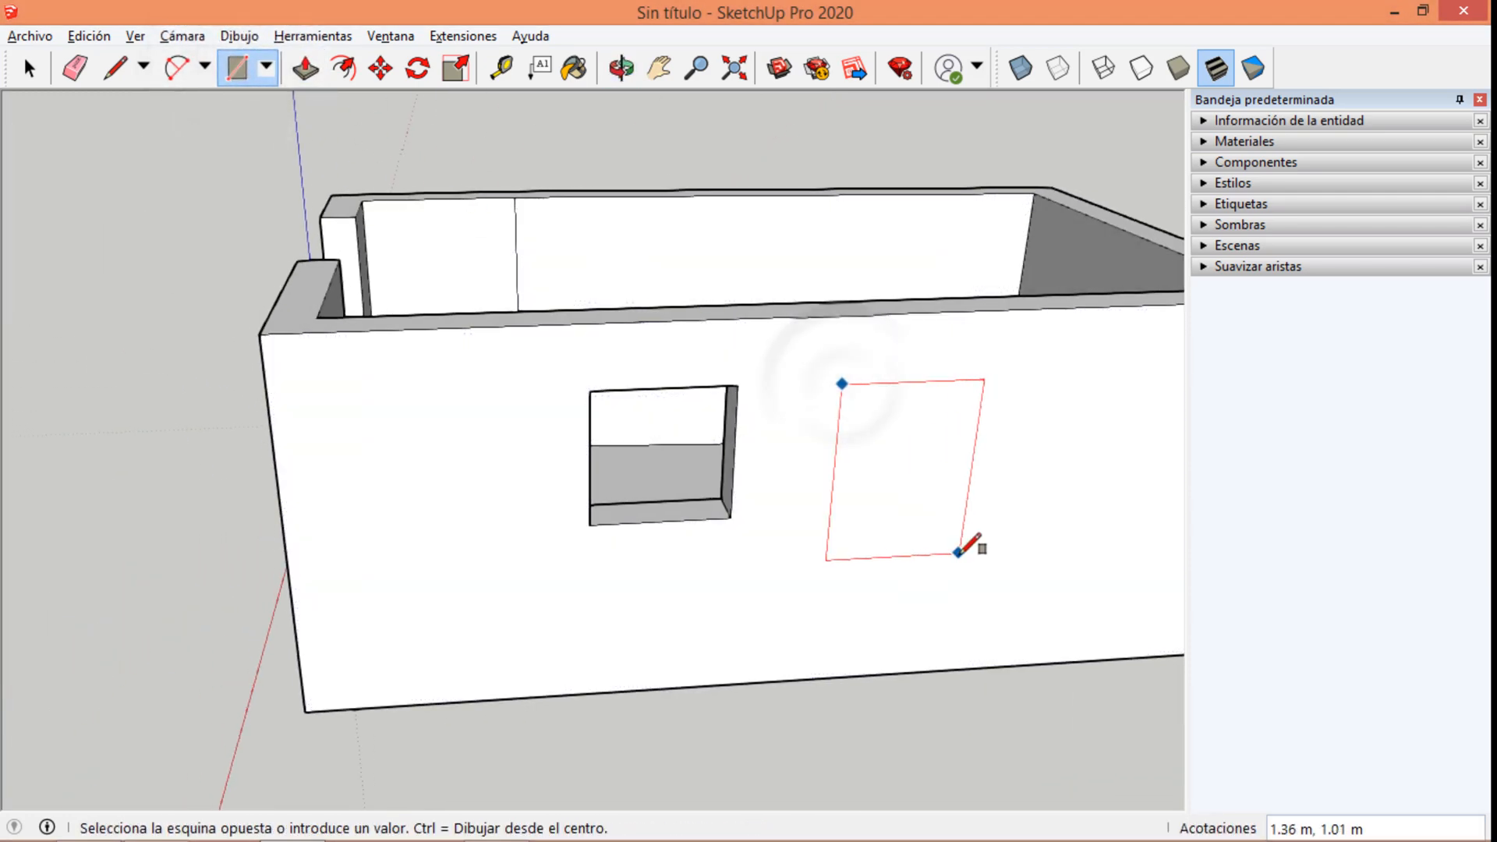
left_click(958, 554)
Draw a low rectangle about 1.05 m wide and 0.46 m high between the tall rectangle and the wall's far end.
scroll(376, 497, "down", 3)
scroll(966, 496, "up", 5)
left_click(757, 364)
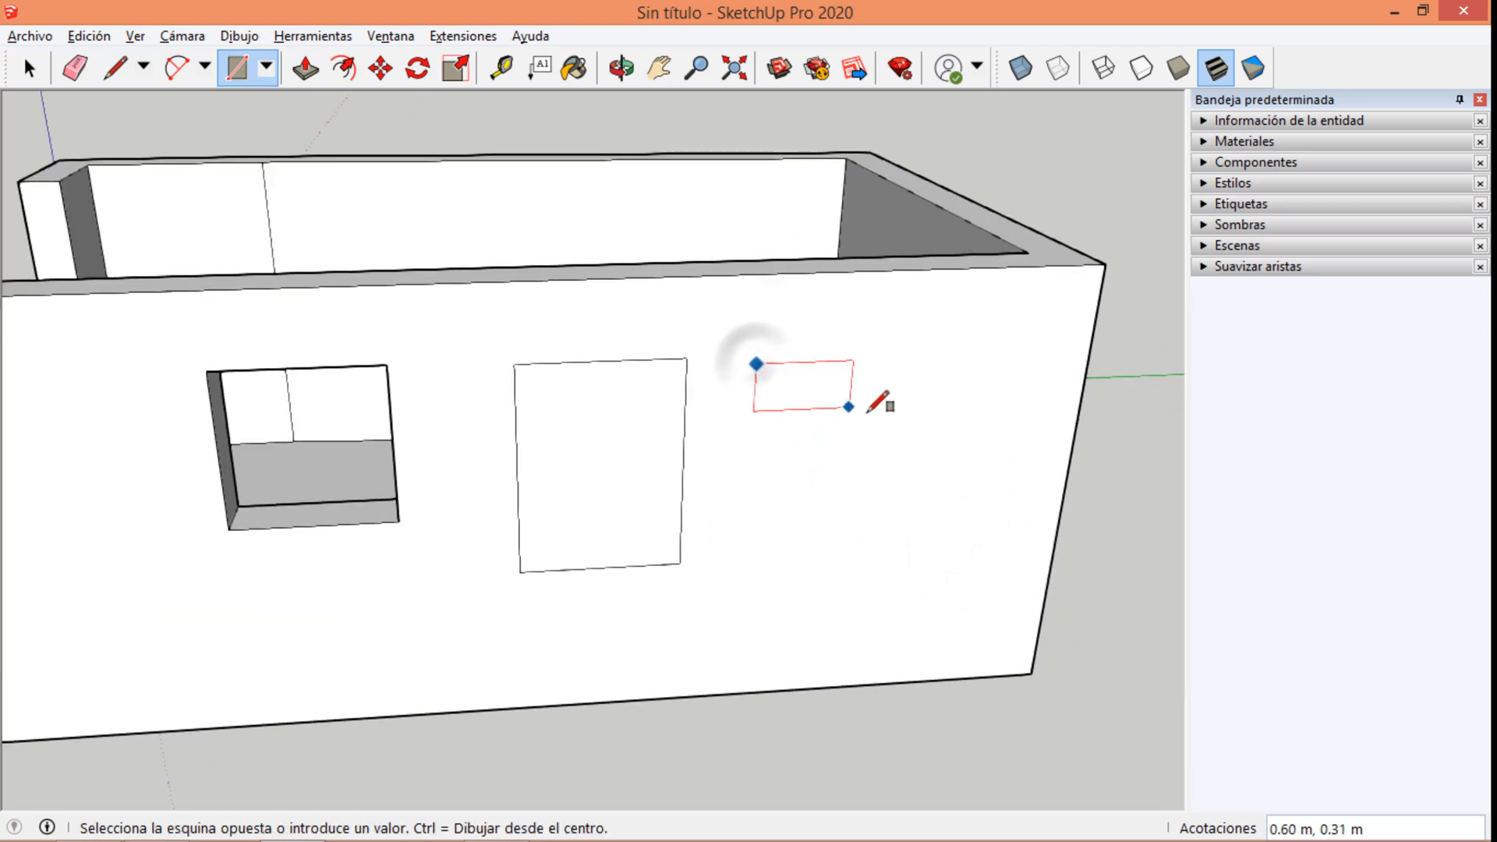
left_click(920, 428)
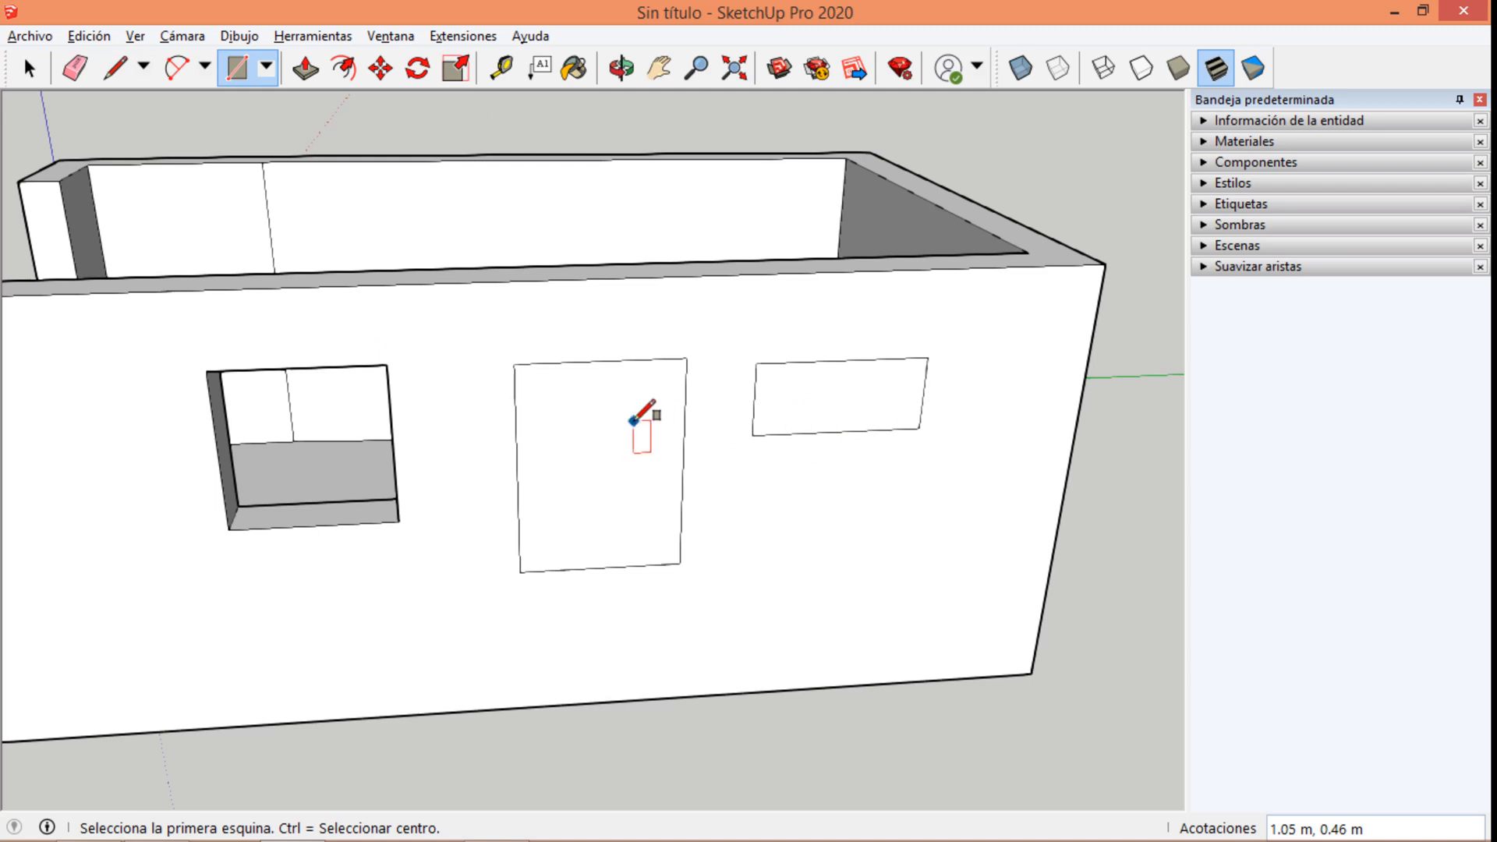
Push/Pull the tall and low rectangles on the long wall inward by the same depth as the first window, cutting both openings.
left_click(306, 68)
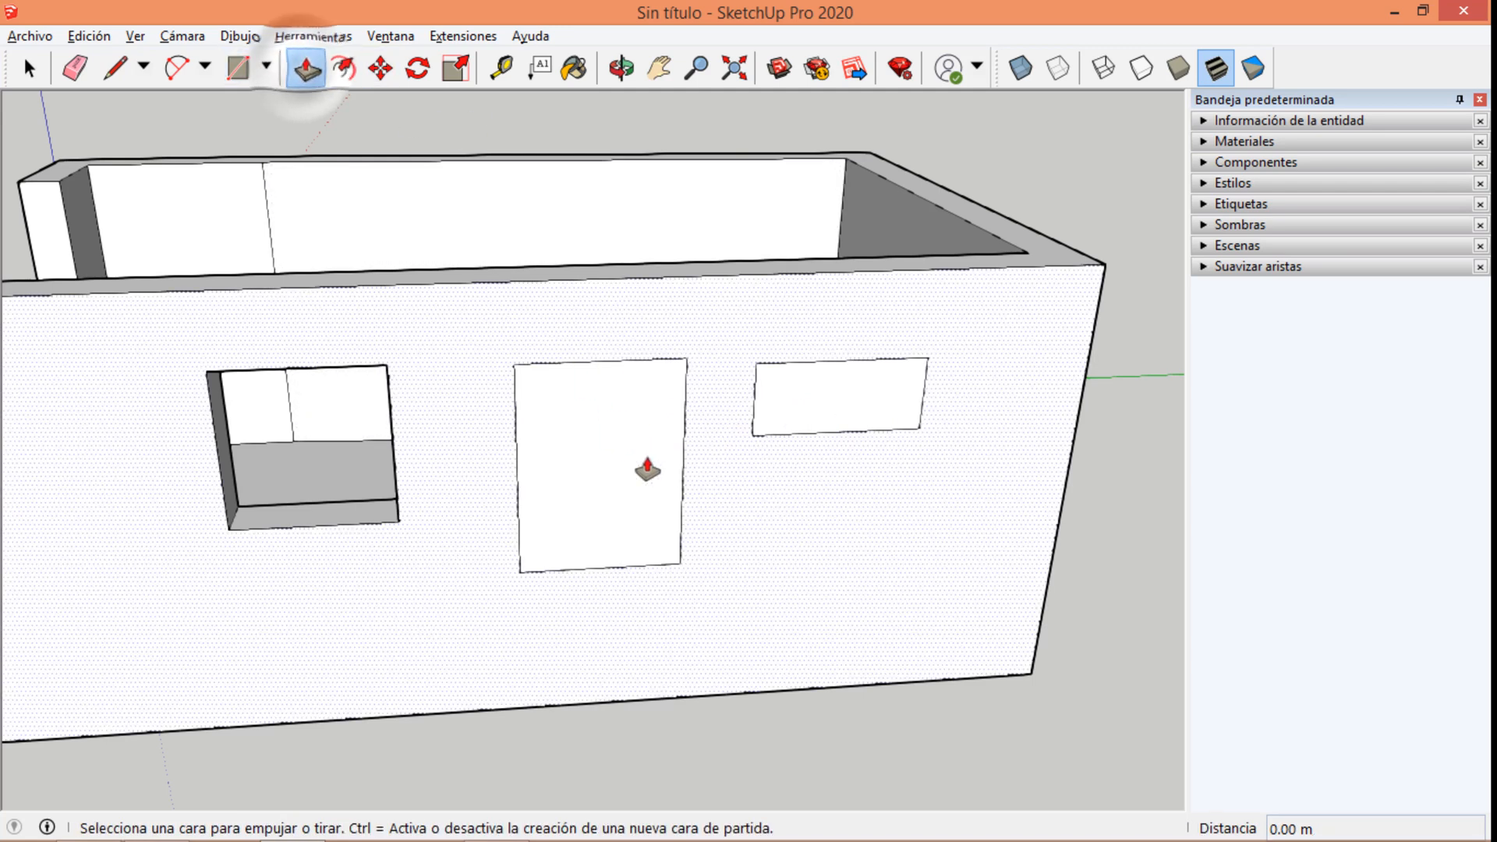
middle_click_drag(574, 425, 842, 512)
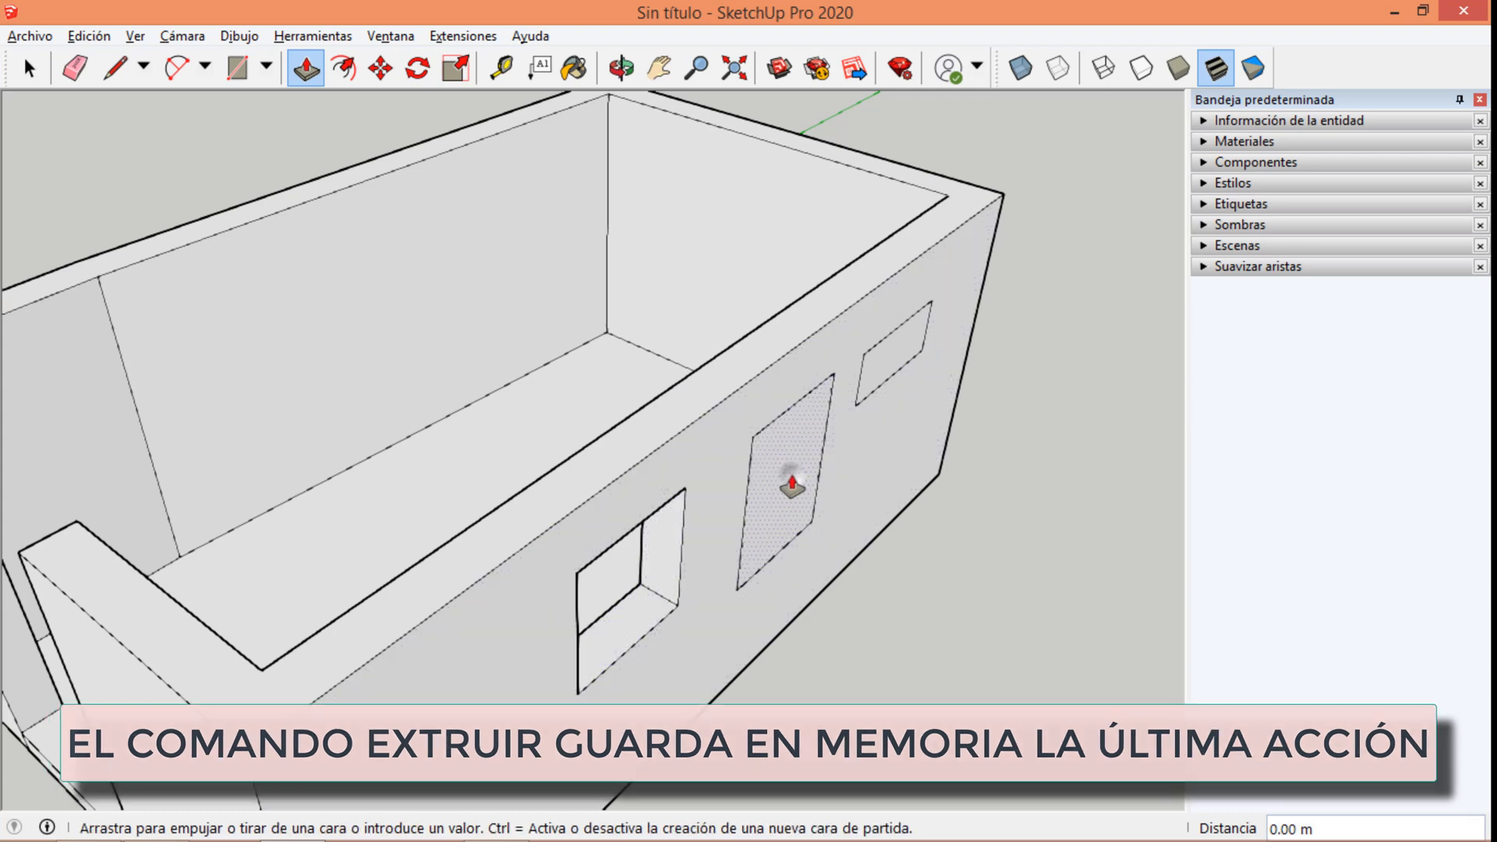
double_click(789, 484)
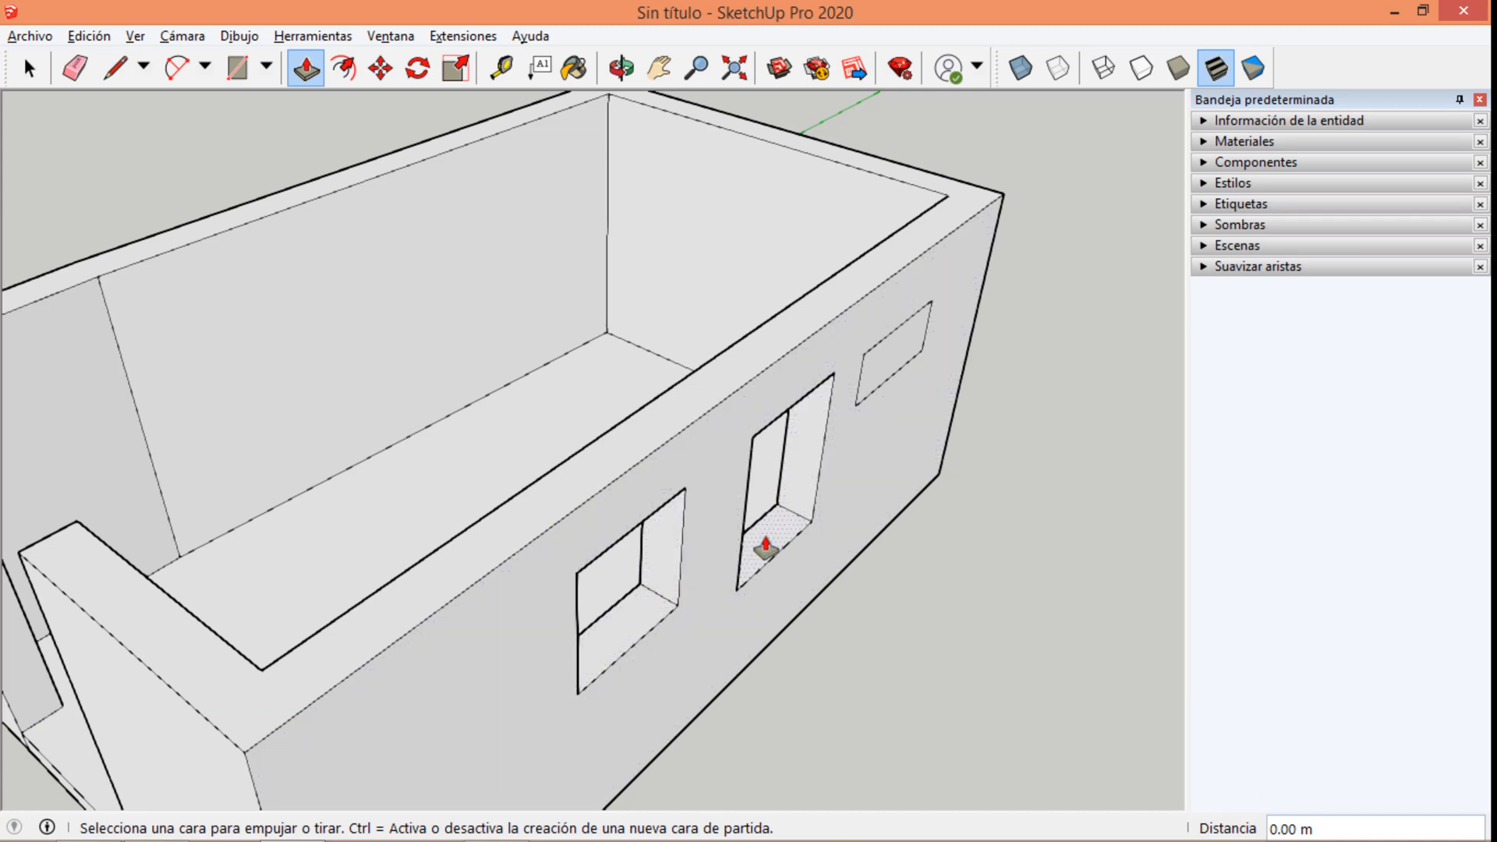
double_click(882, 366)
middle_click_drag(886, 413, 708, 168)
middle_click_drag(785, 340, 414, 478)
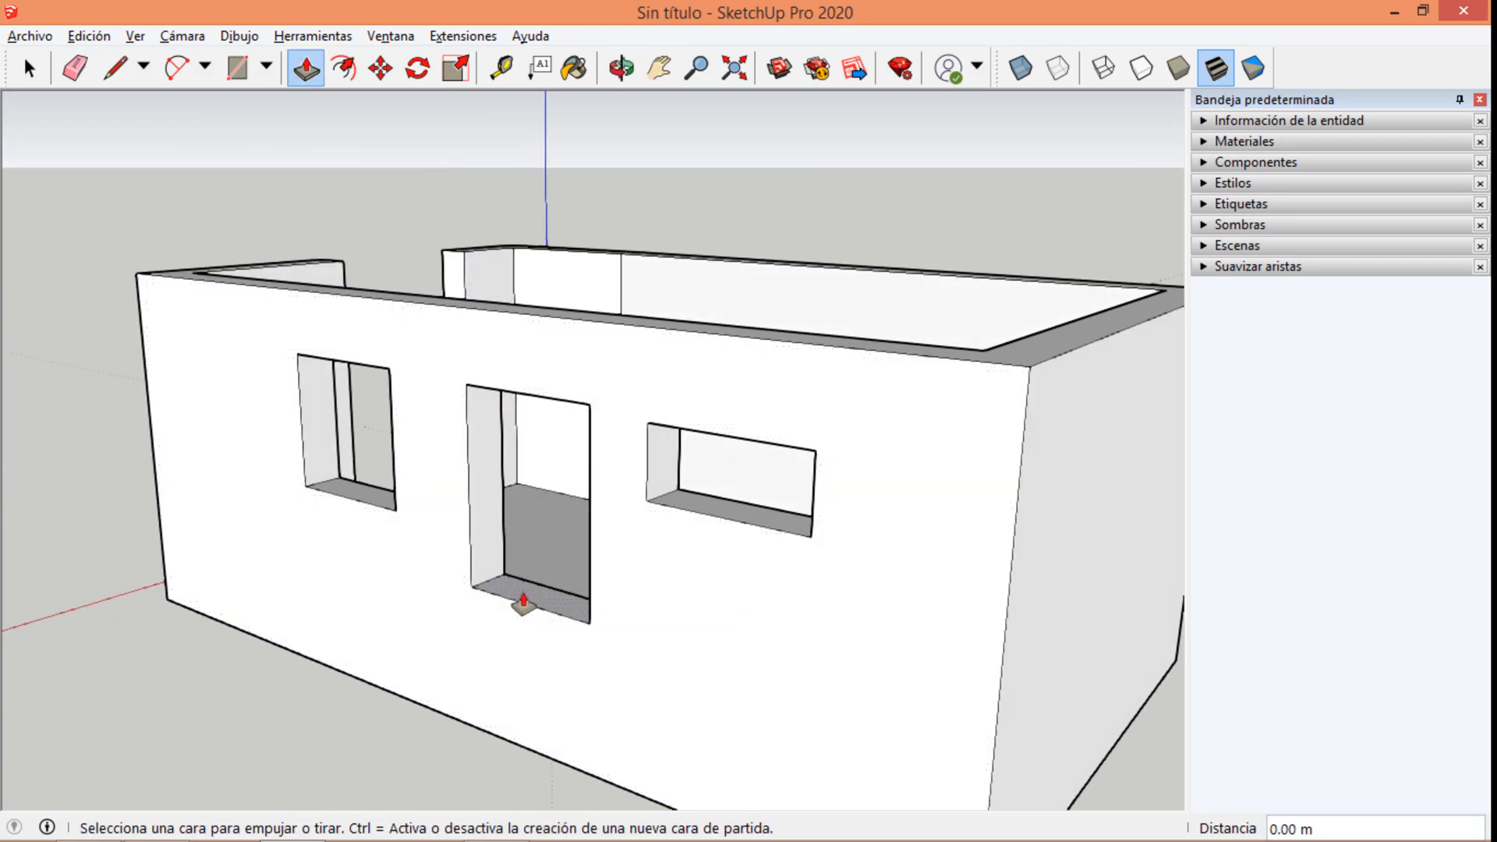
Push/Pull the sill of the tall opening down 0.82 m to floor level to turn it into a doorway.
left_click_drag(523, 602, 555, 555)
middle_click_drag(523, 596, 958, 779)
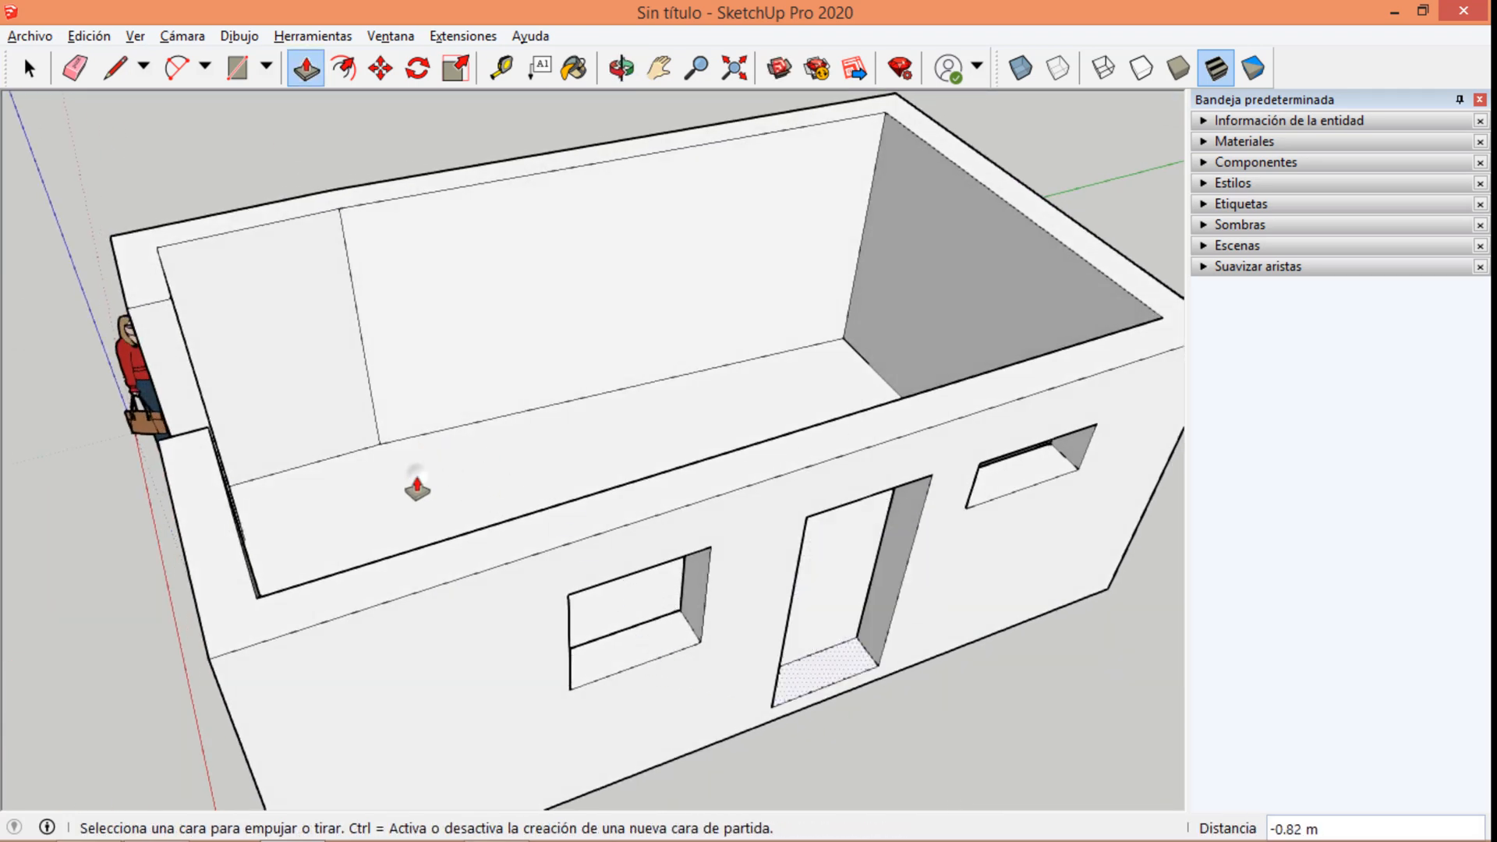
middle_click_drag(417, 487, 488, 405)
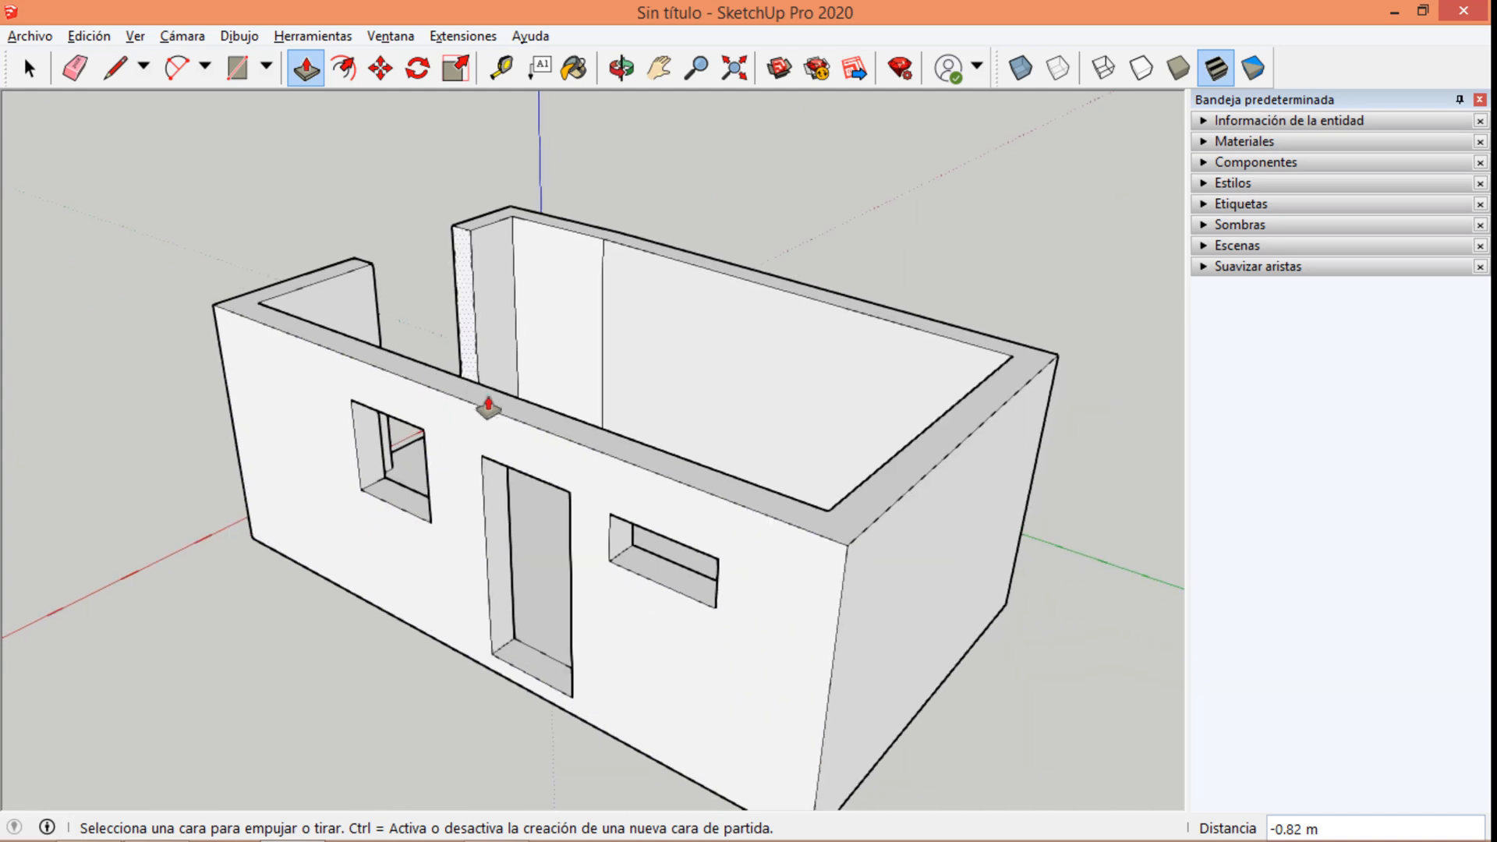
scroll(511, 685, "up", 5)
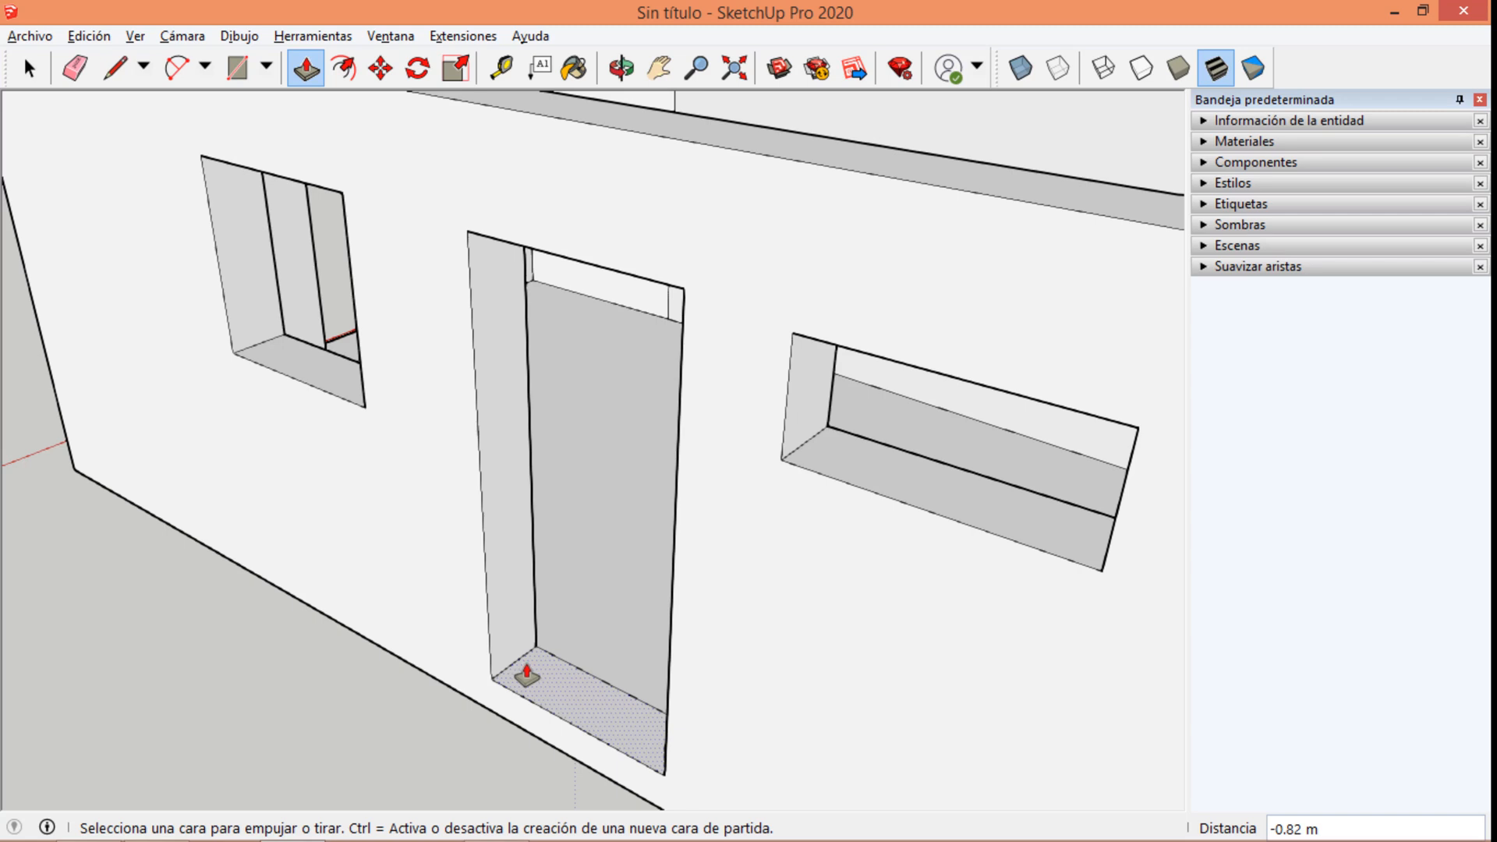
scroll(554, 457, "down", 6)
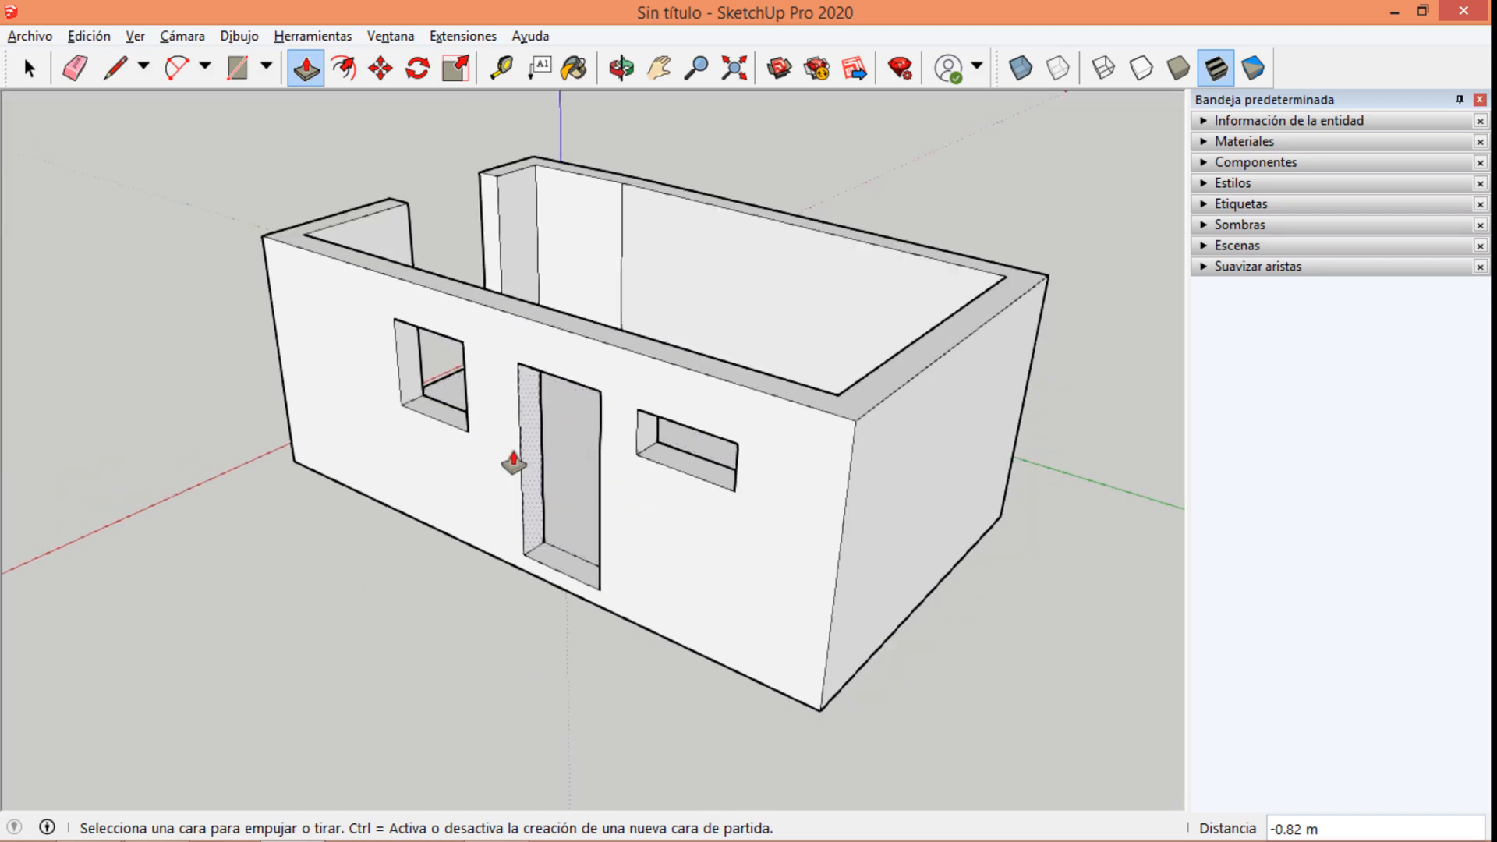
Erase the leftover edge between the new doorway's threshold and the room floor.
middle_click_drag(511, 461, 895, 474)
scroll(673, 499, "up", 2)
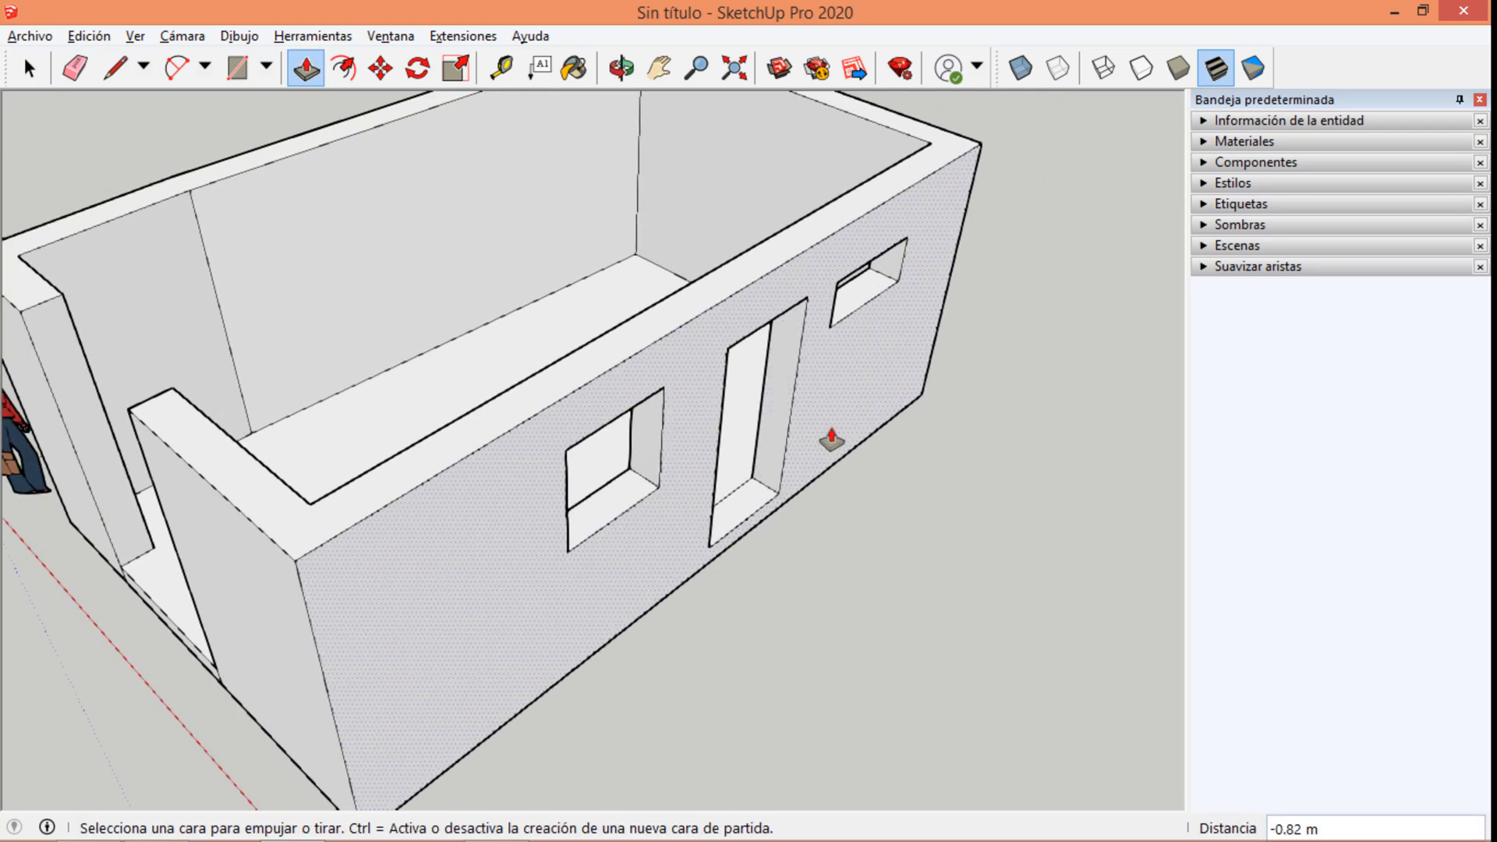
key("e")
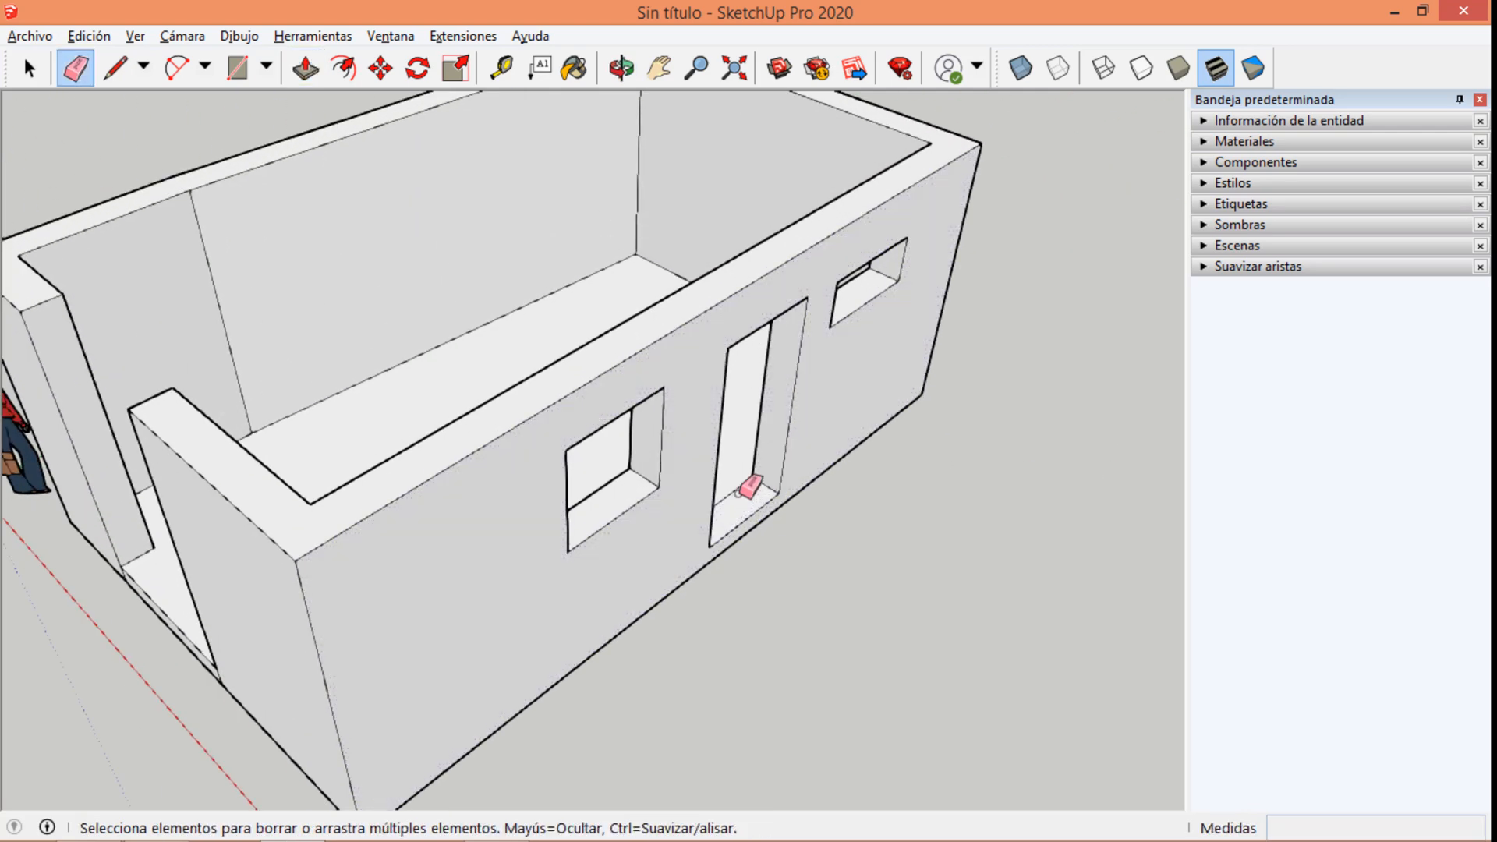
key("space")
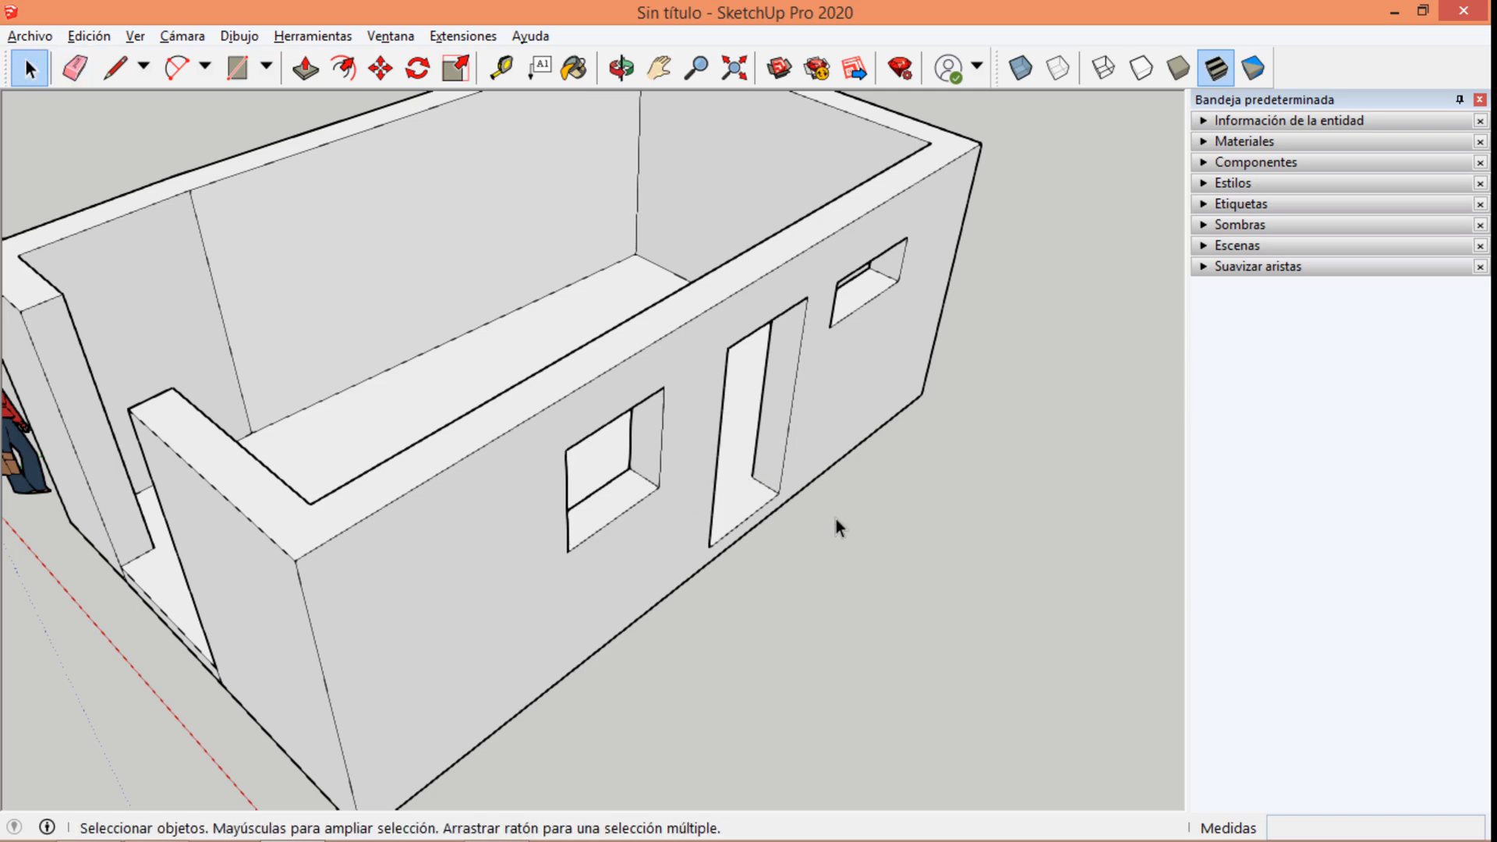
scroll(825, 517, "down", 5)
middle_click_drag(825, 517, 631, 413)
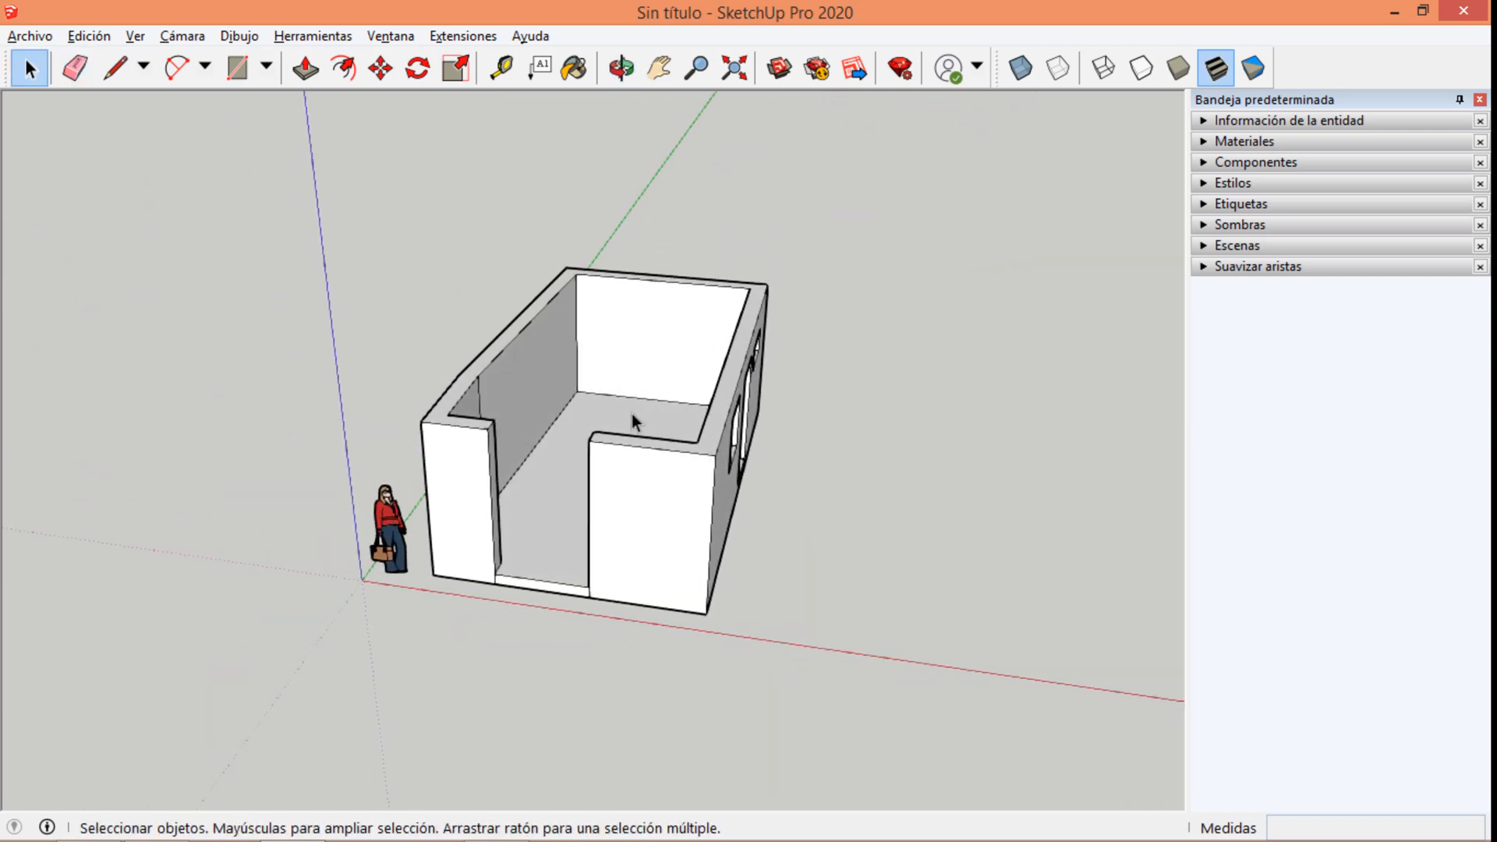
scroll(606, 461, "up", 5)
scroll(606, 460, "down", 4)
middle_click_drag(676, 332, 678, 547)
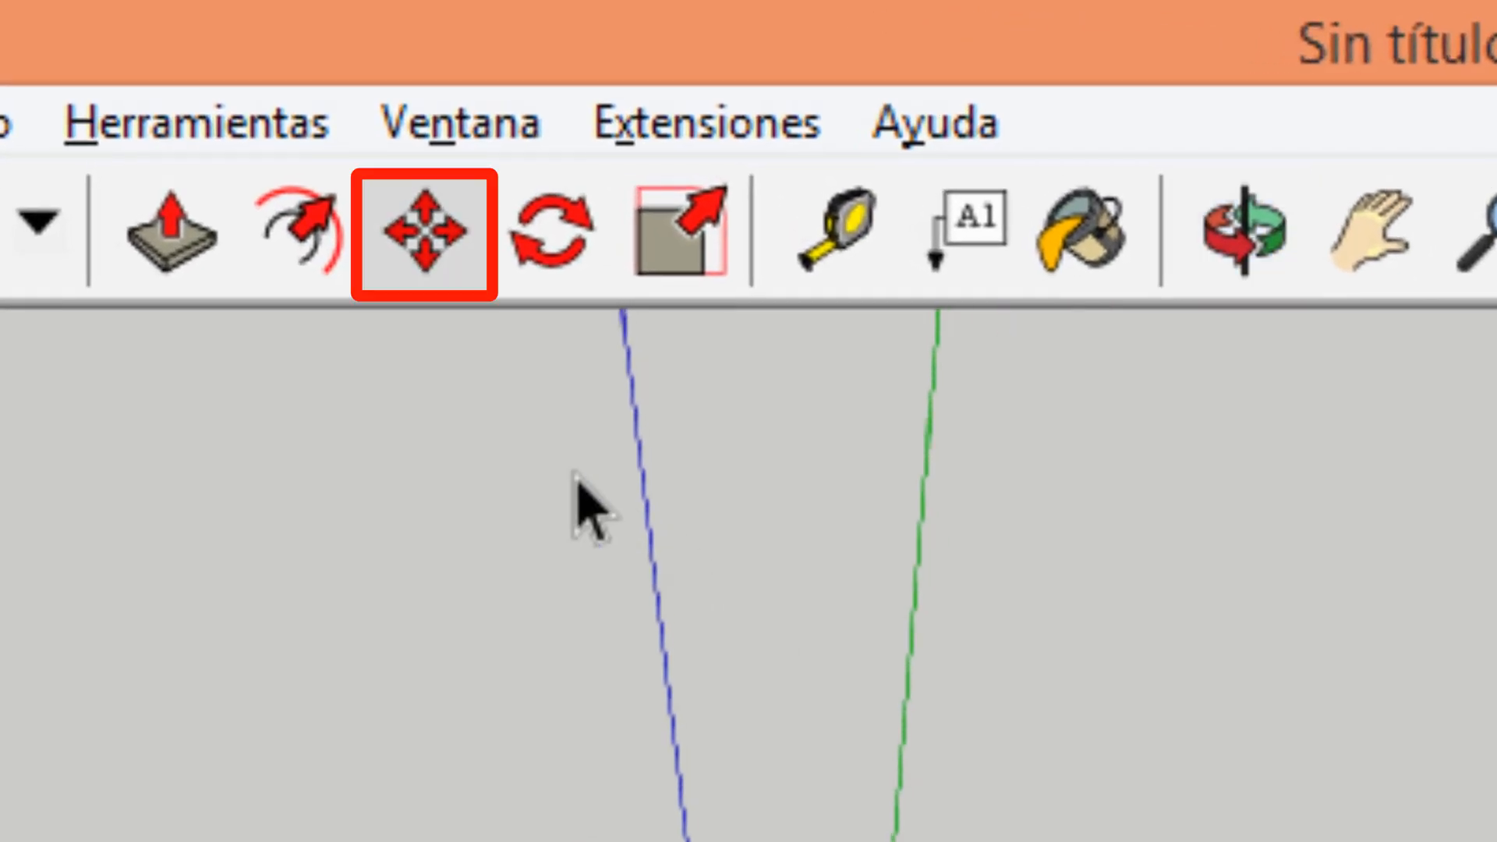
left_click(421, 261)
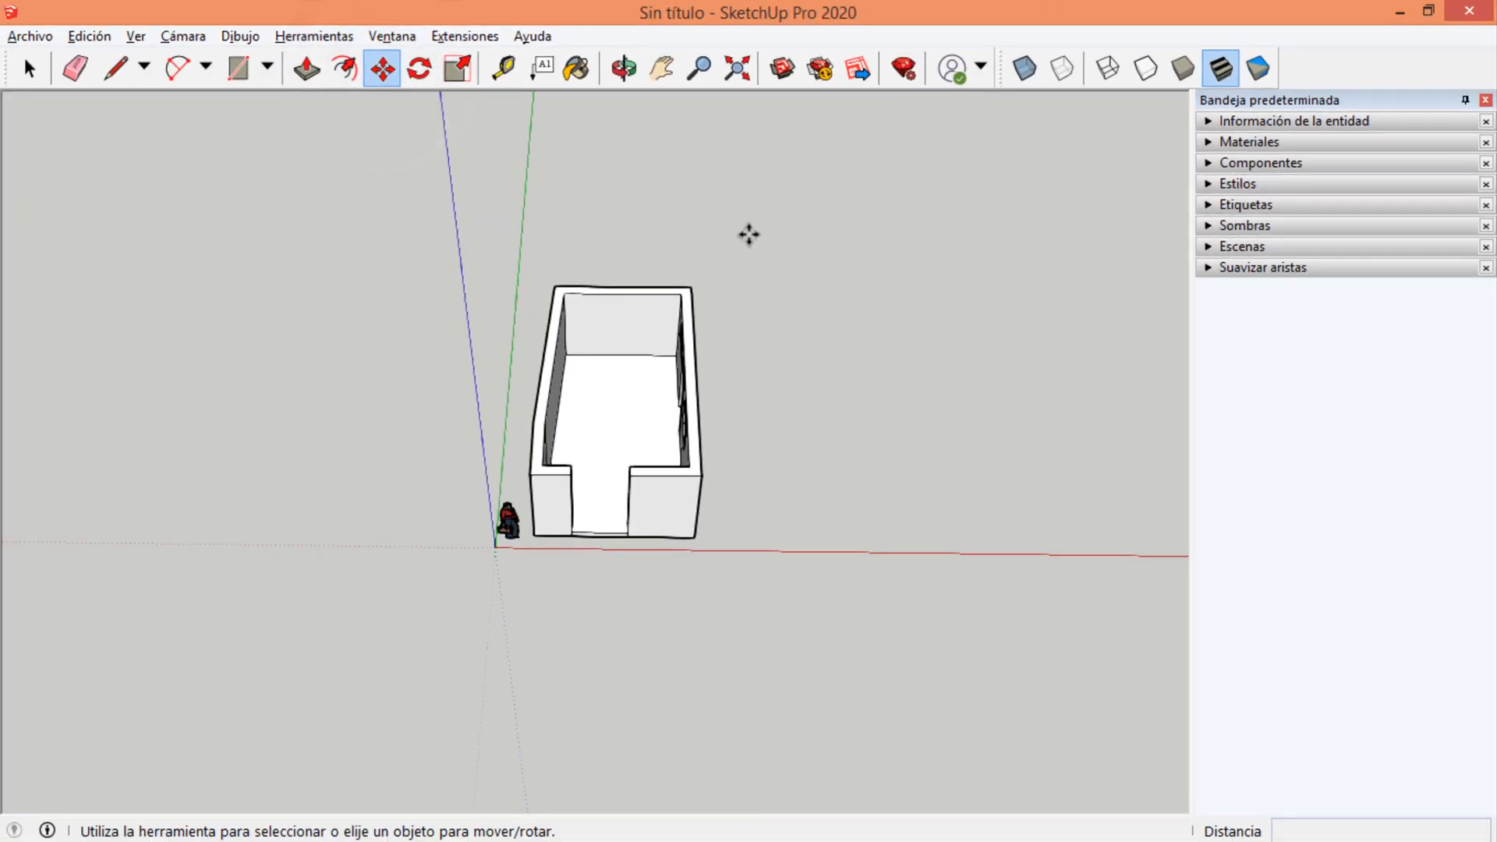
key("space")
left_click_drag(851, 300, 572, 719)
left_click_drag(526, 569, 524, 564)
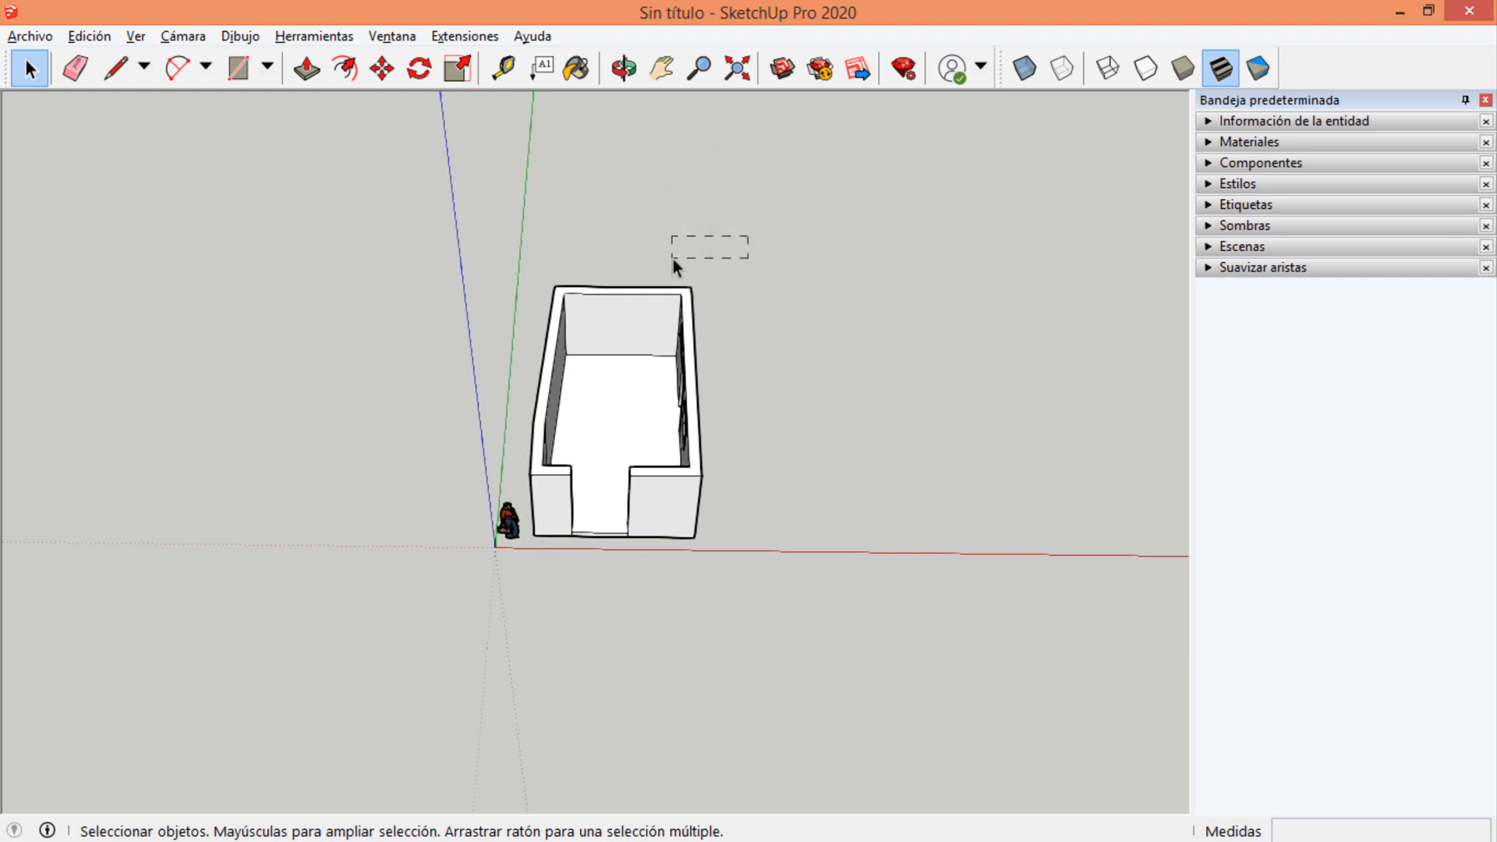
Try to move only the inner top edge of the back wall about 1.06 m without selecting the room first, and cancel the move.
left_click(381, 68)
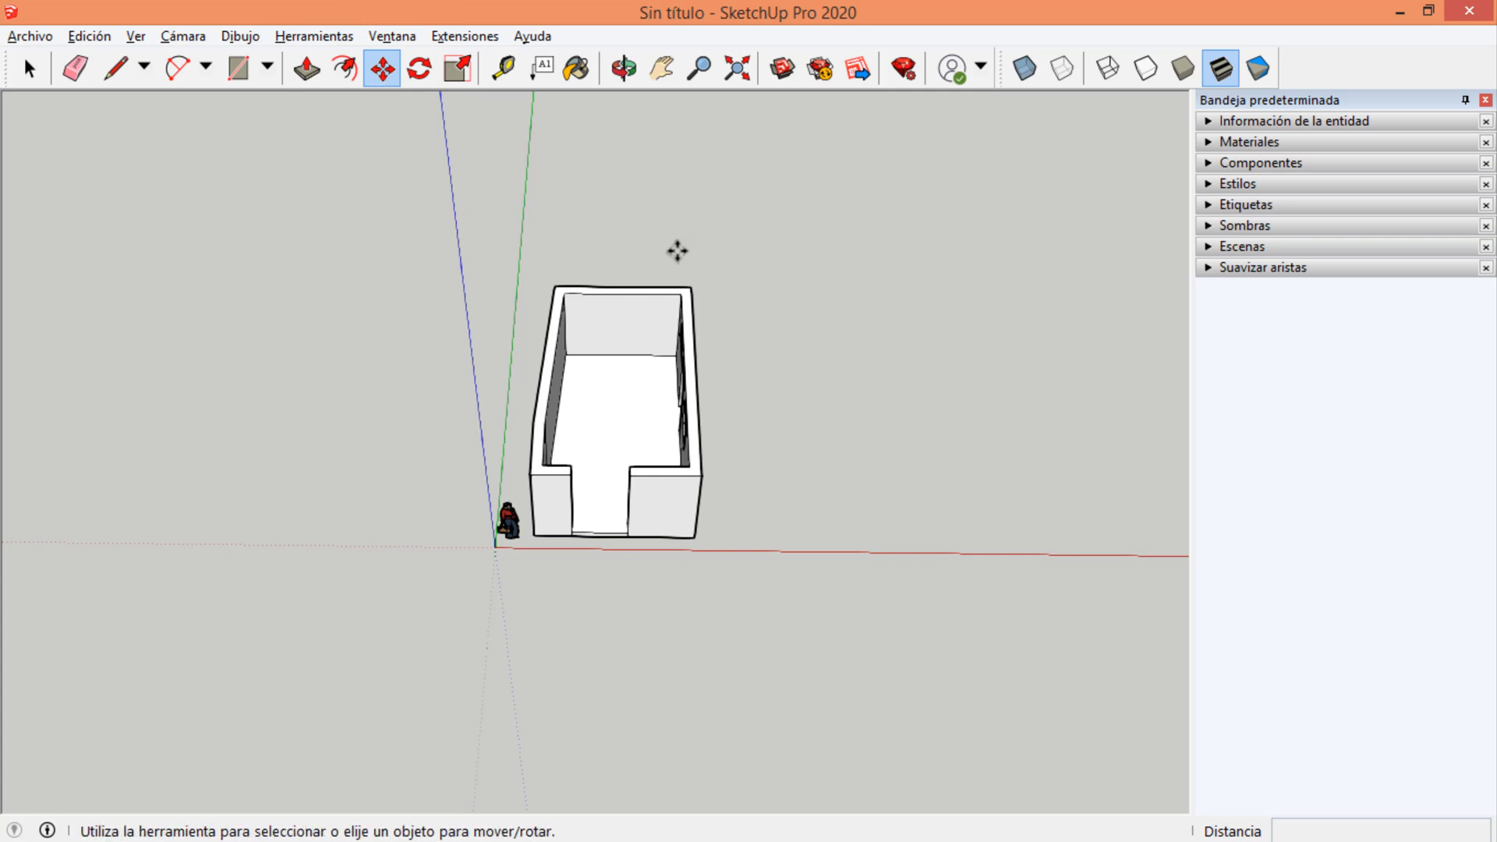
key("space")
key("m")
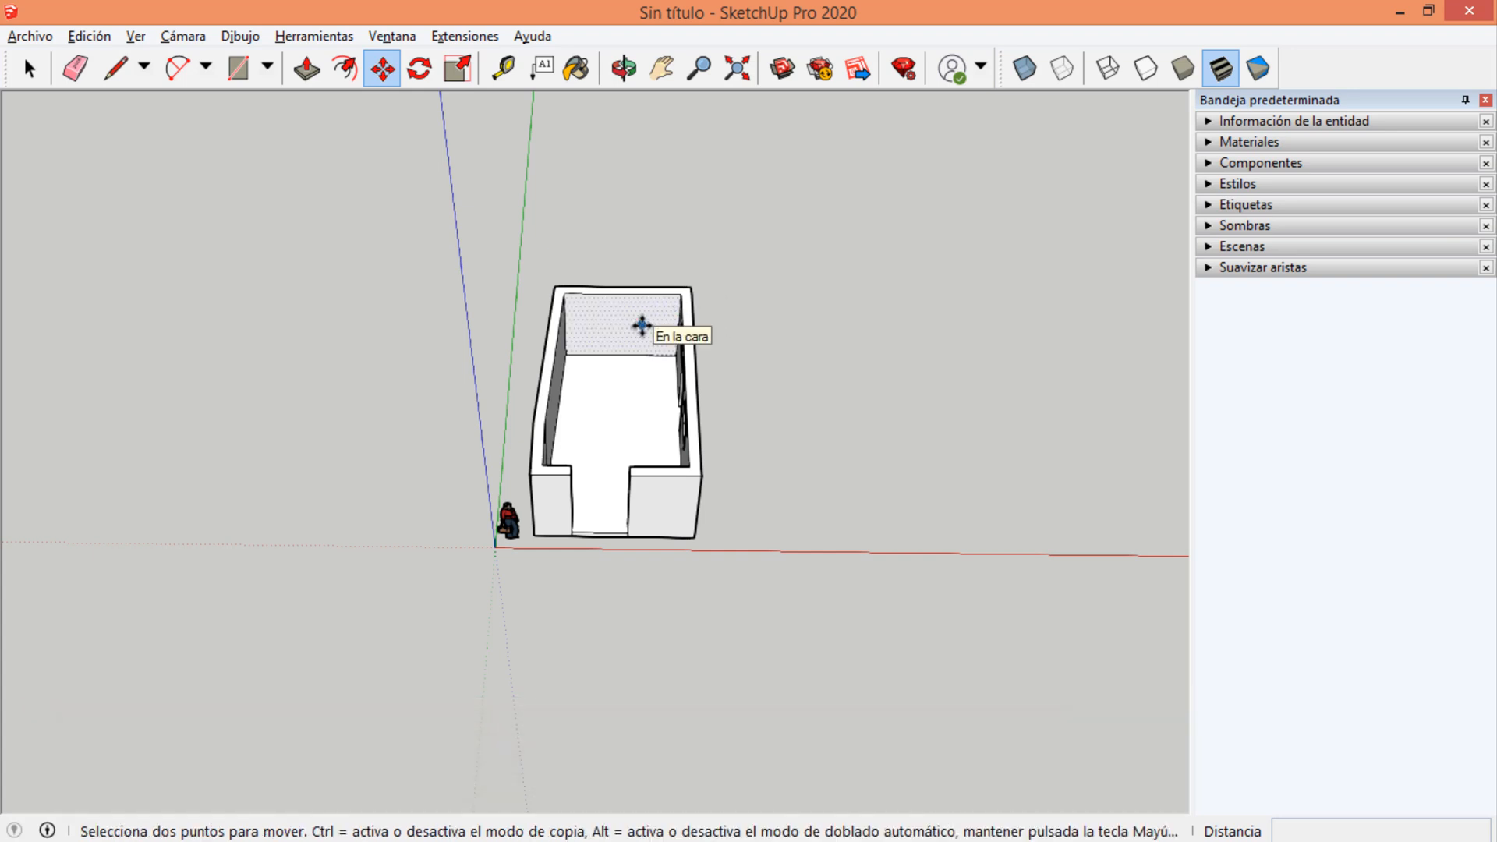
scroll(615, 331, "up", 3)
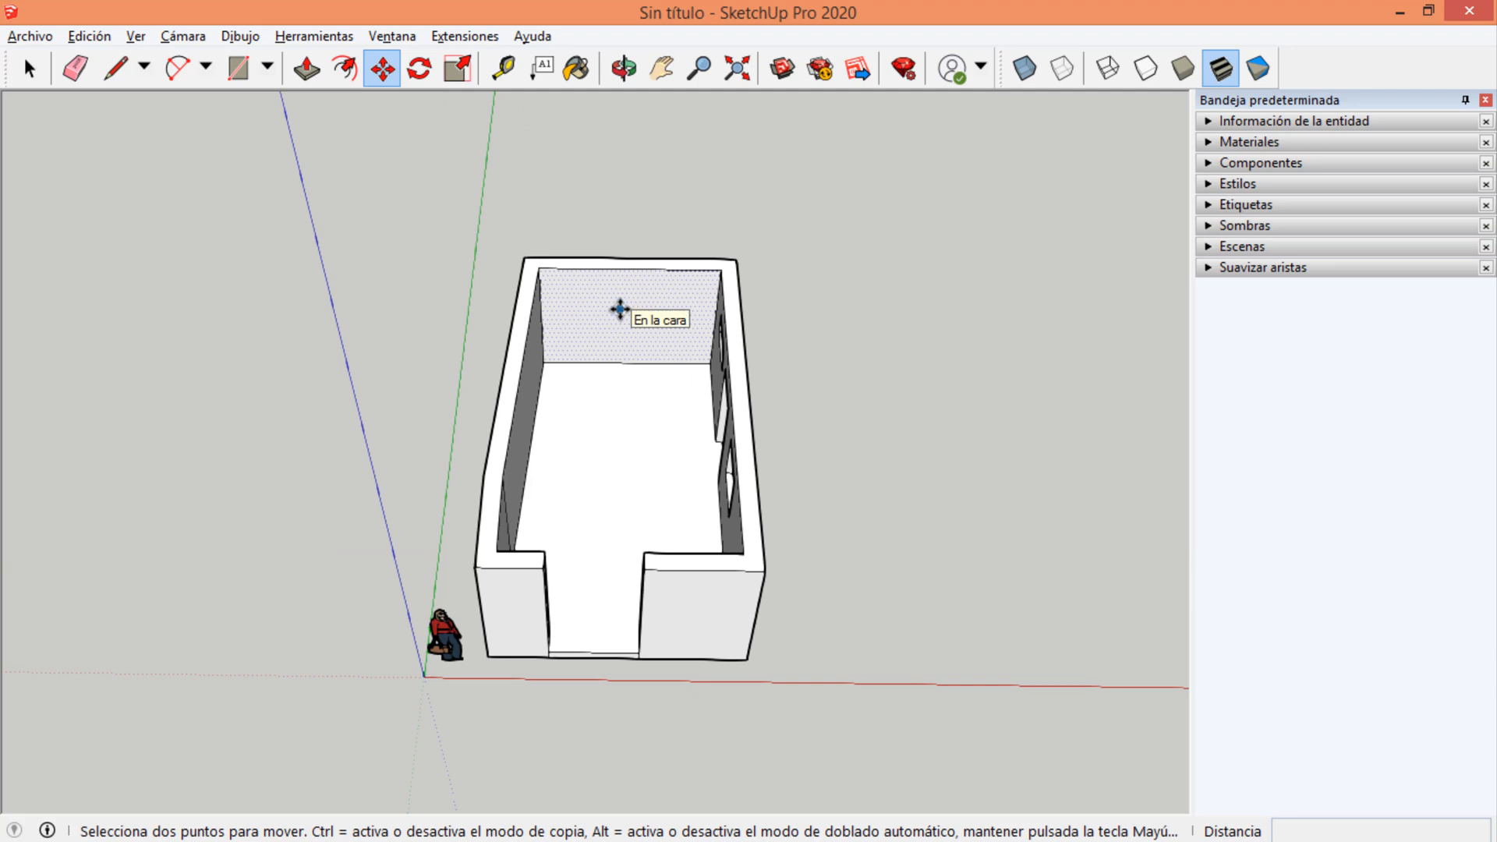
left_click(627, 269)
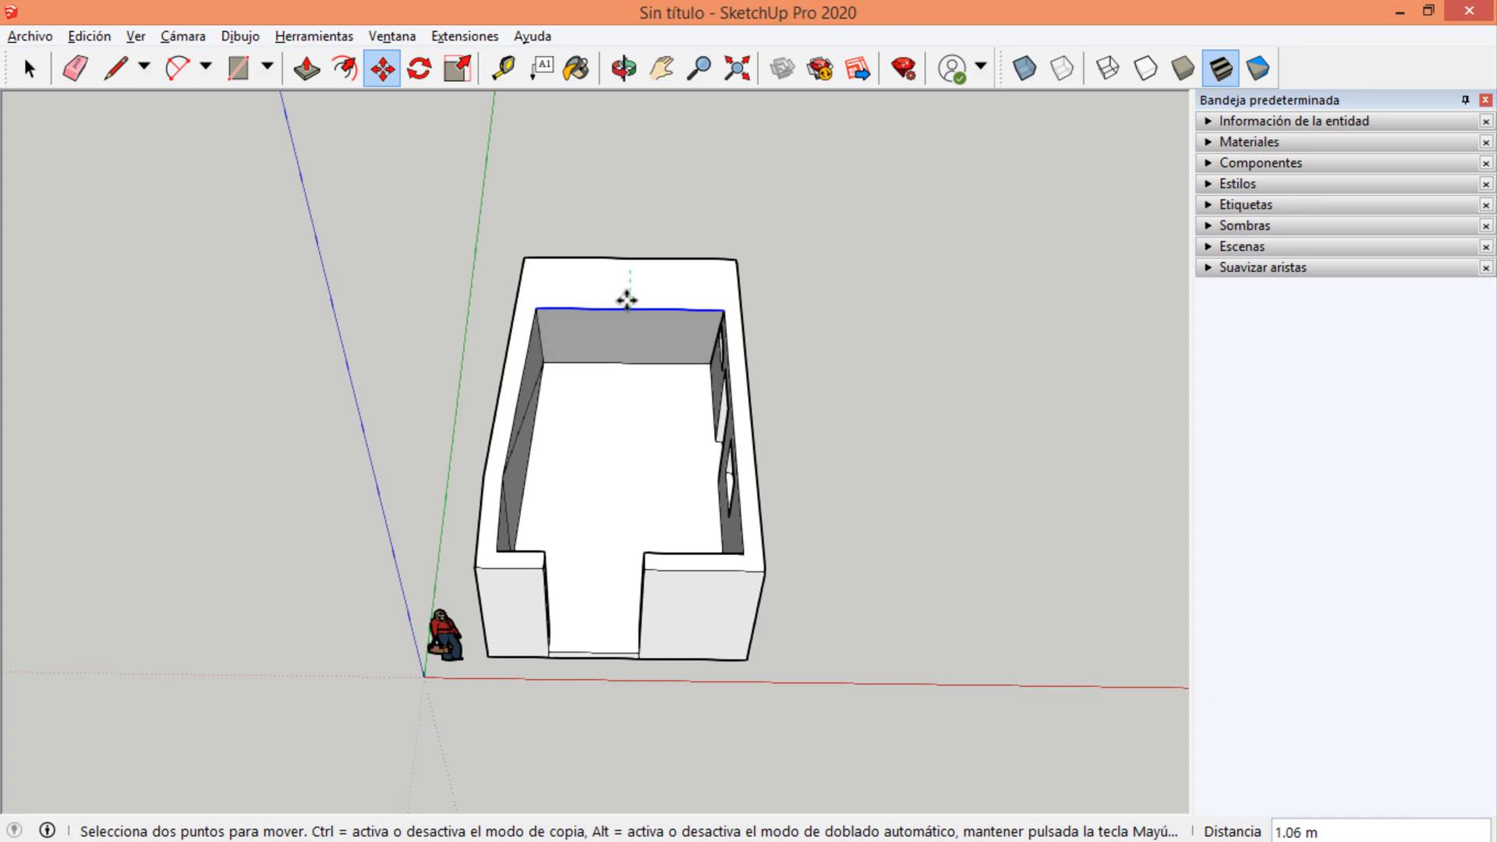
key("Escape")
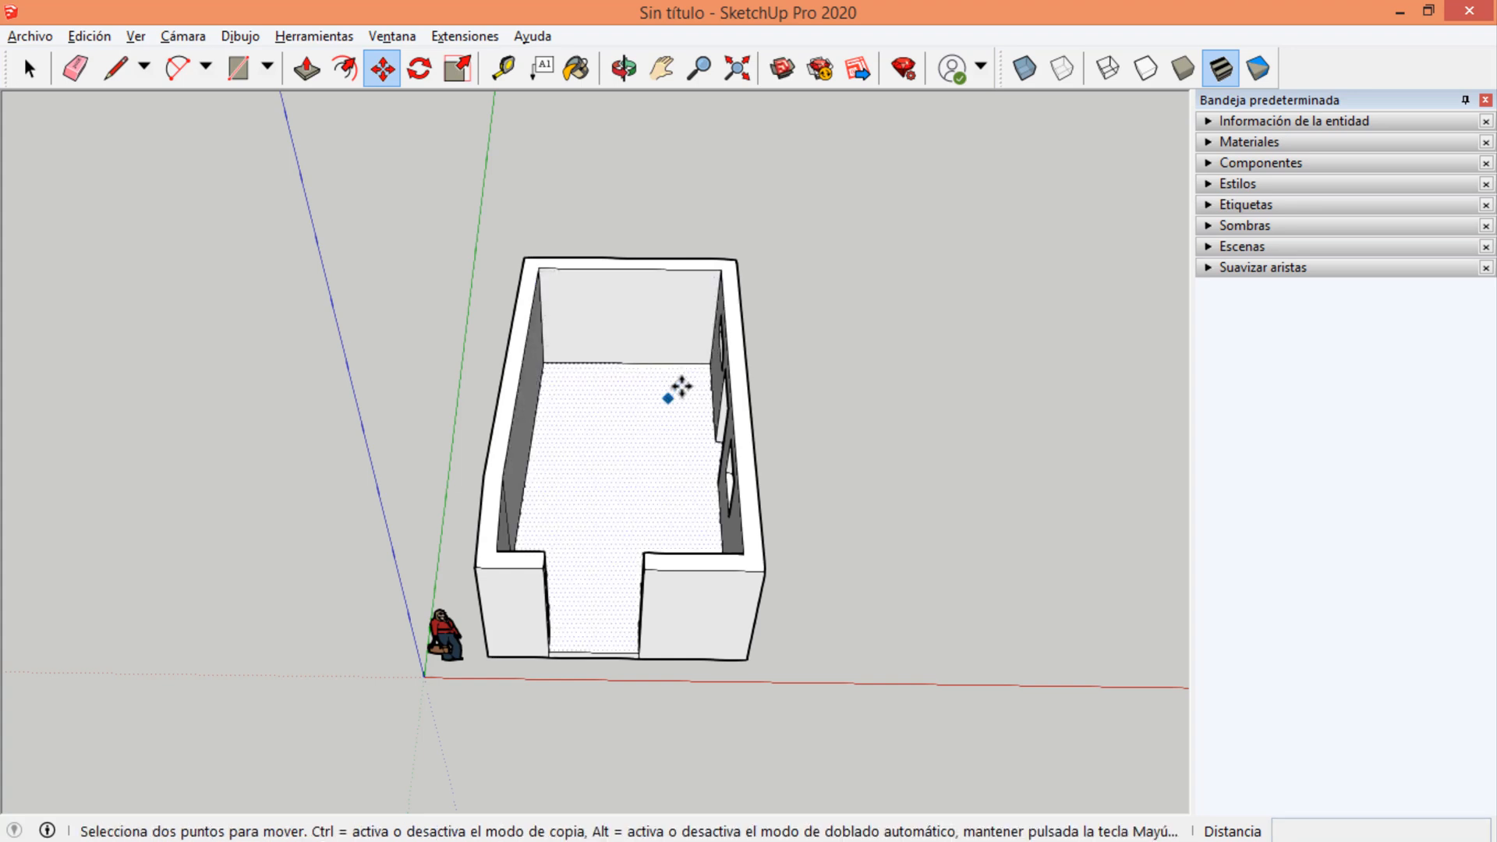
Select the whole room with a selection box around it, and clear the selection.
middle_click_drag(656, 335, 382, 195)
scroll(633, 378, "up", 1)
scroll(639, 339, "down", 1)
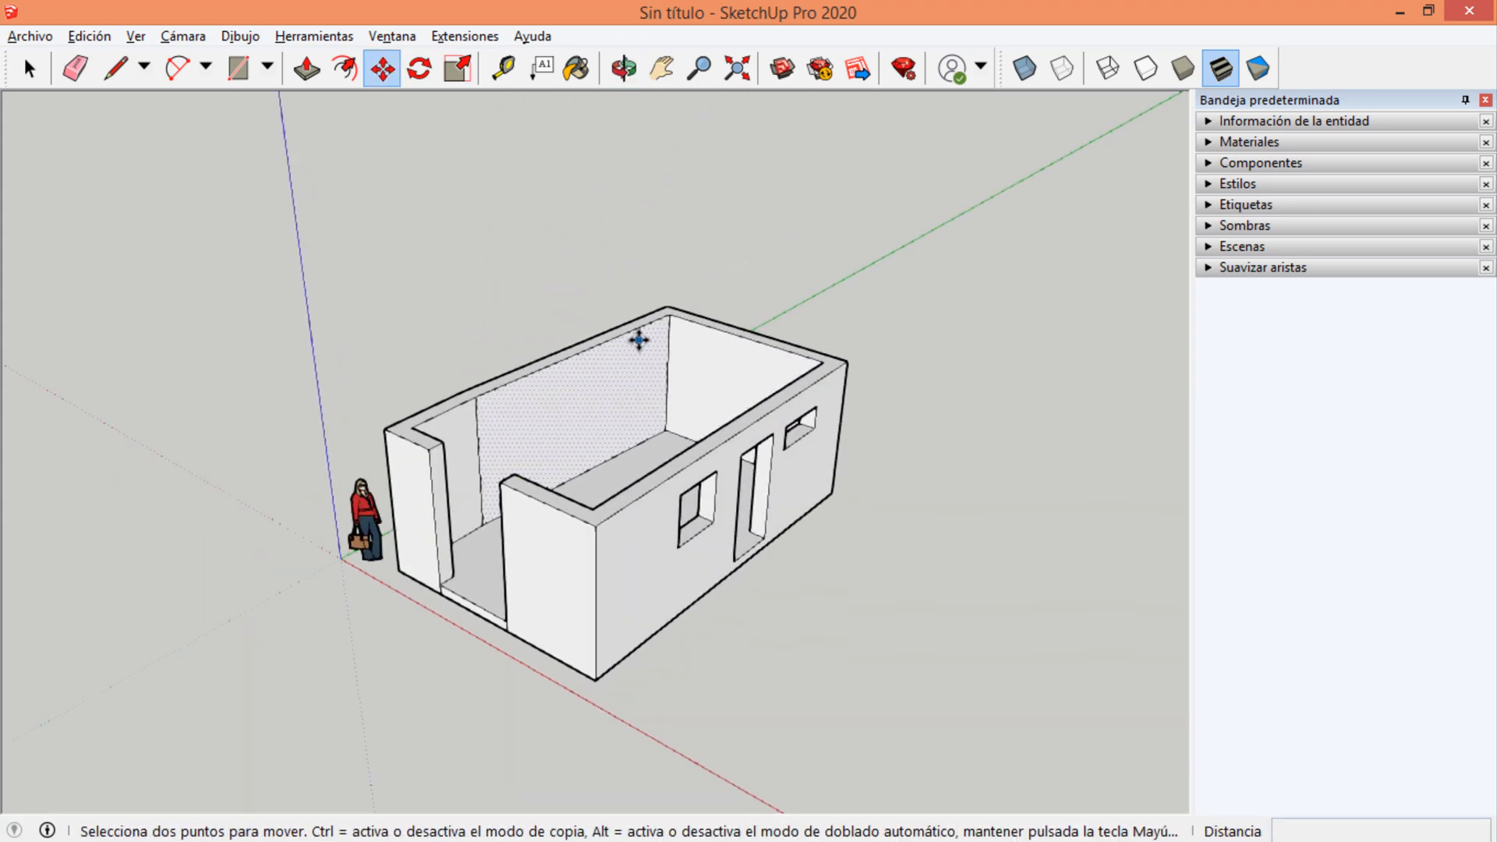
key("space")
middle_click_drag(640, 339, 897, 467)
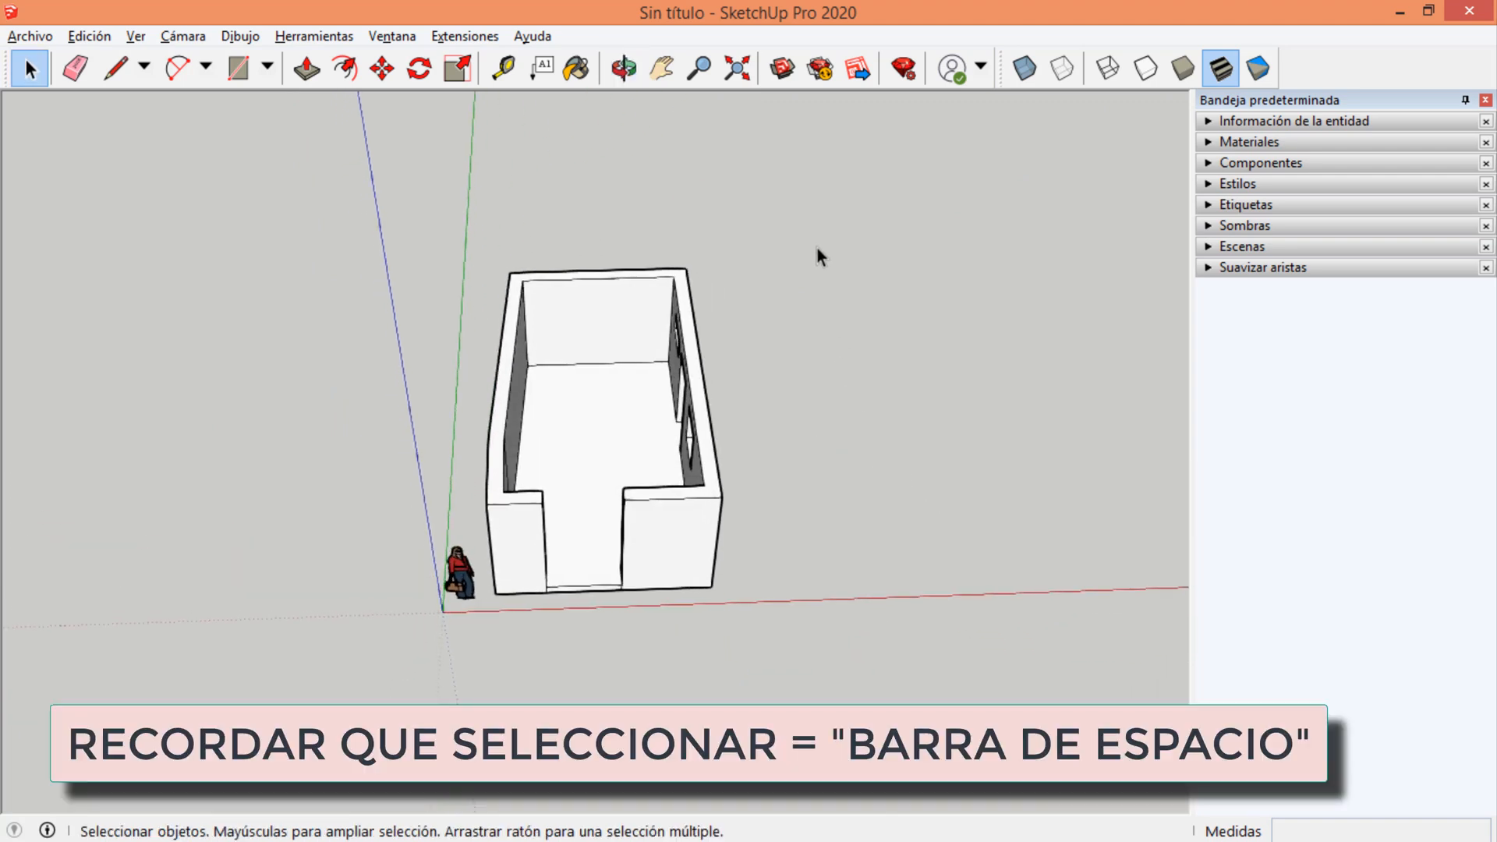
left_click_drag(817, 248, 483, 616)
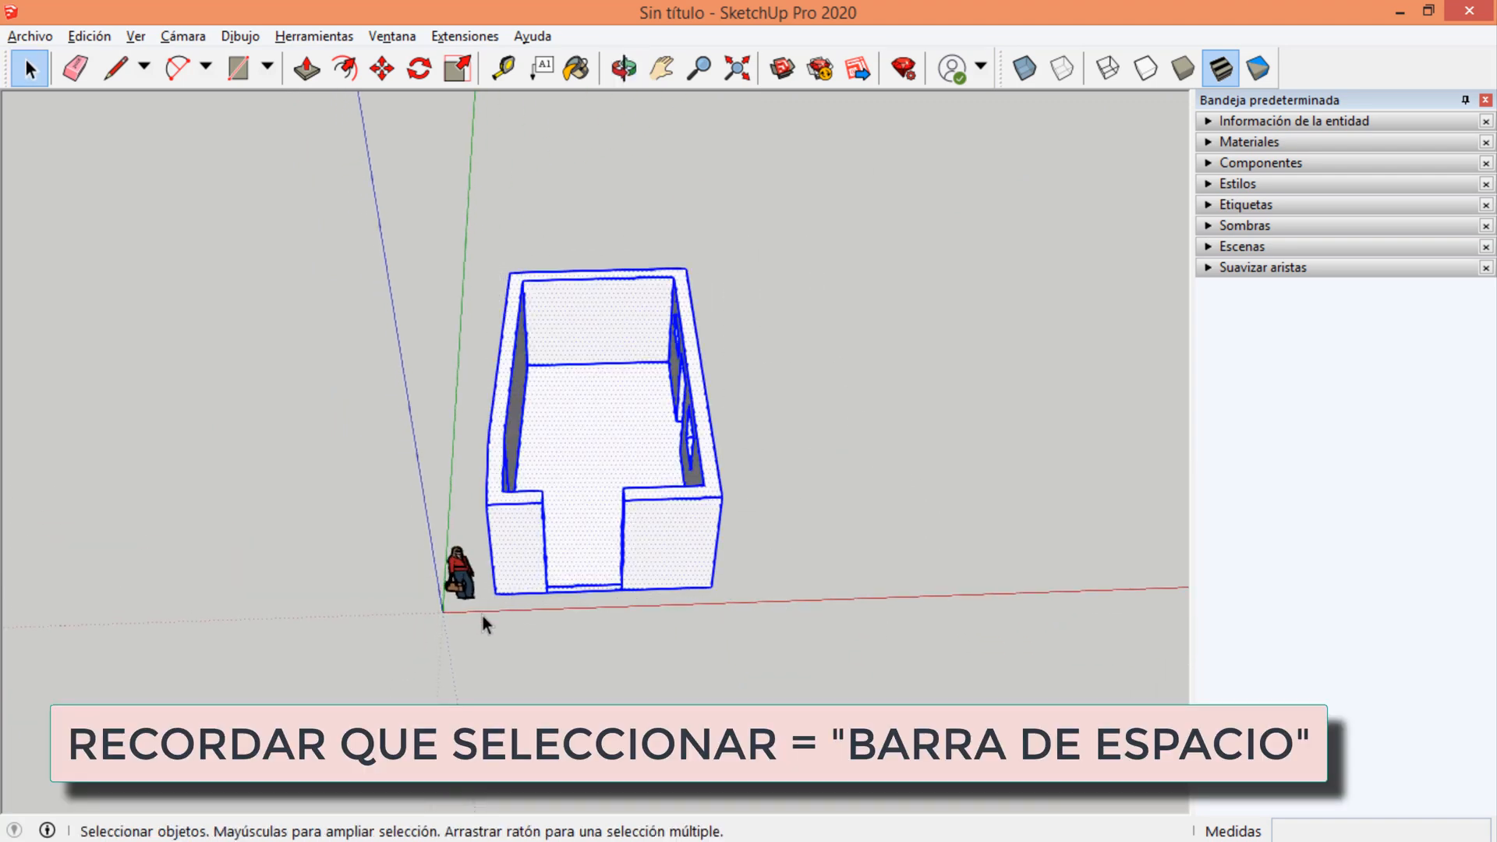
left_click(778, 379)
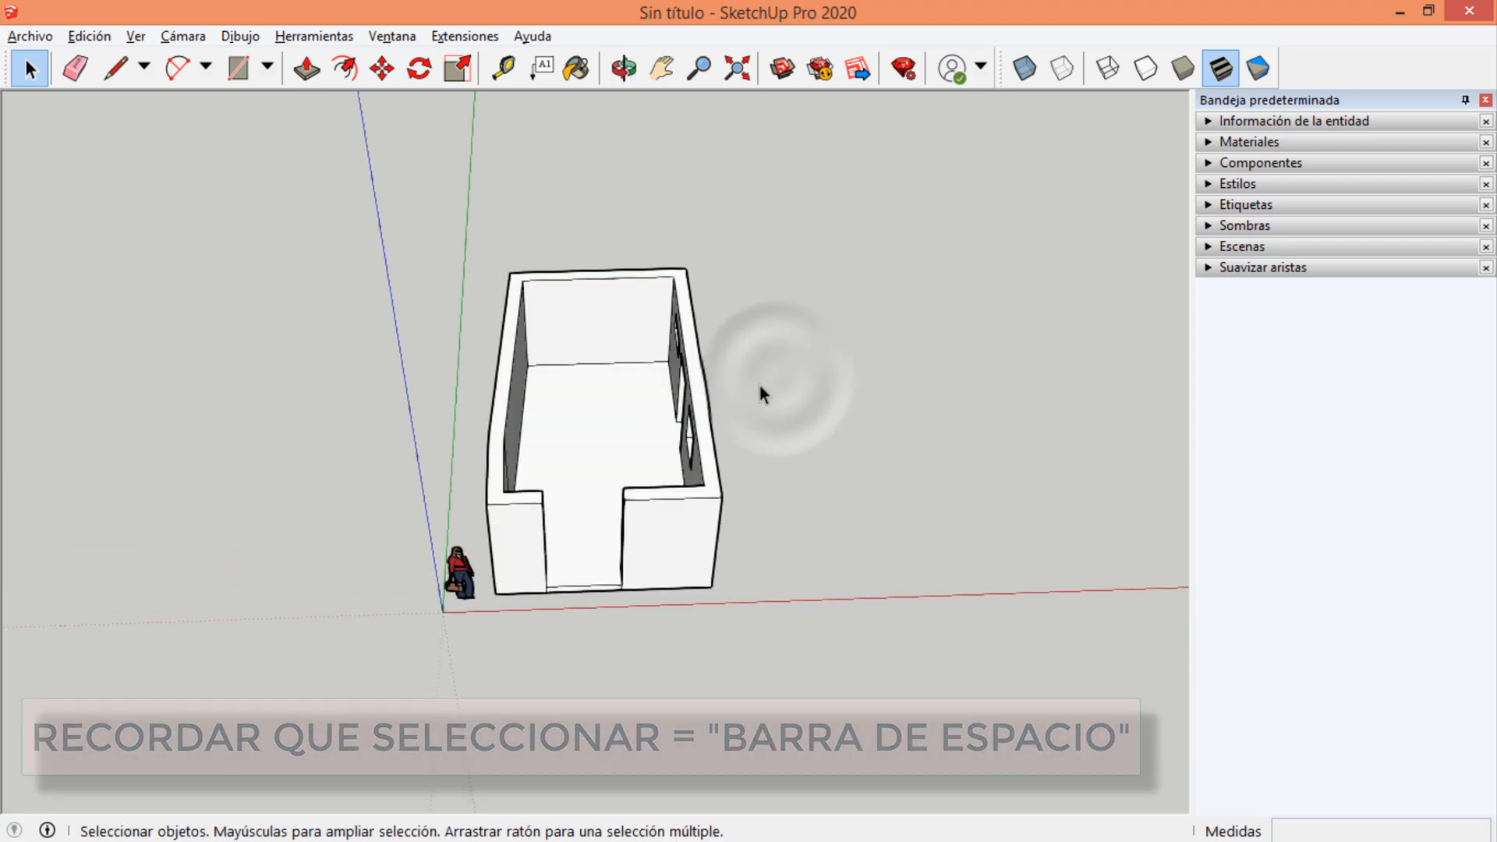
Frame the room from above in a crossing selection box to select all its geometry, and deselect it.
middle_click_drag(759, 385, 727, 301)
left_click_drag(769, 159, 446, 606)
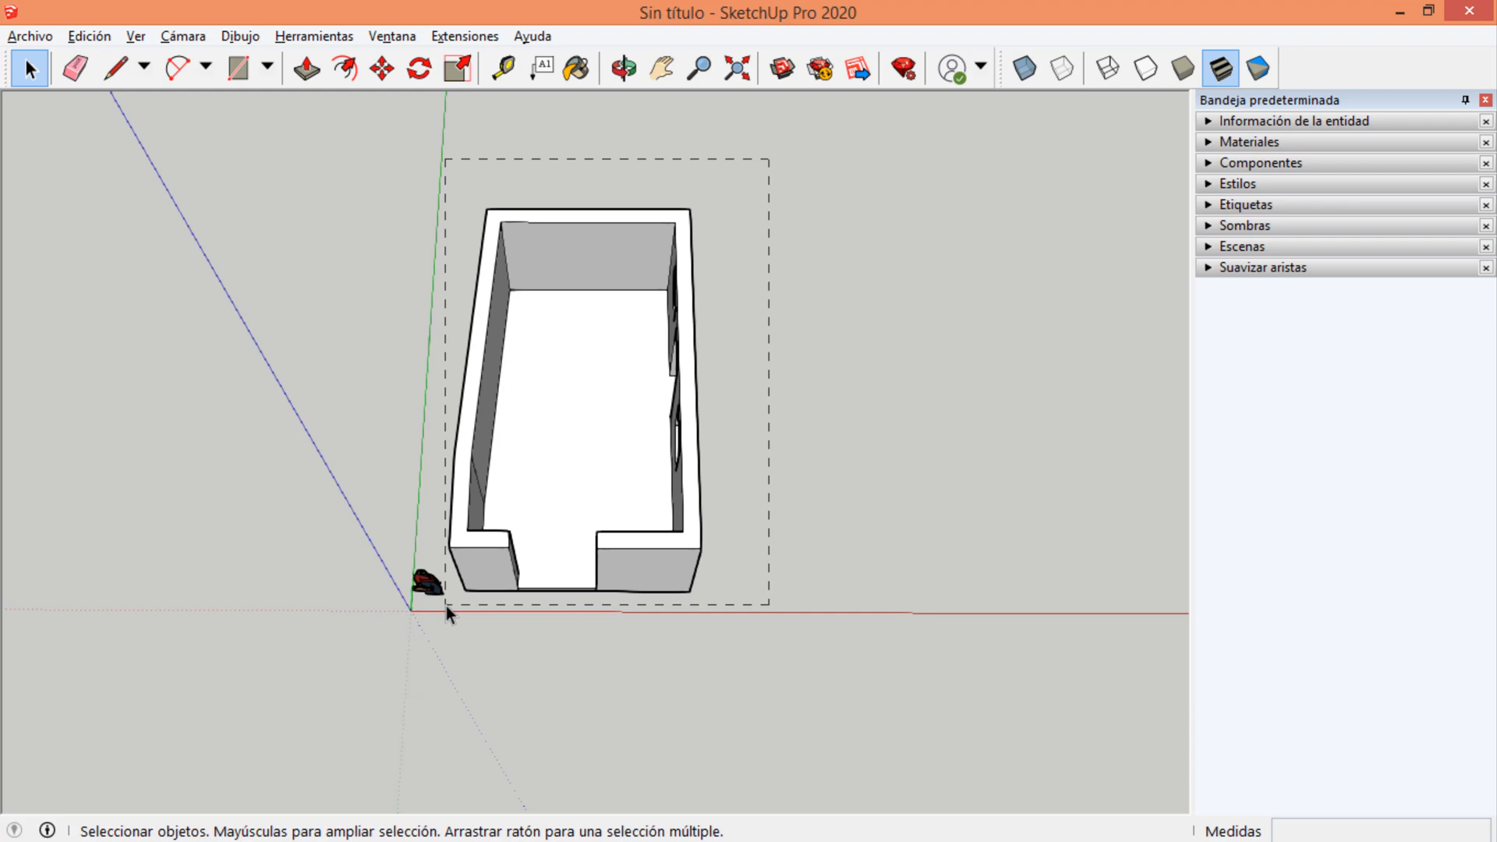
left_click_drag(446, 606, 446, 606)
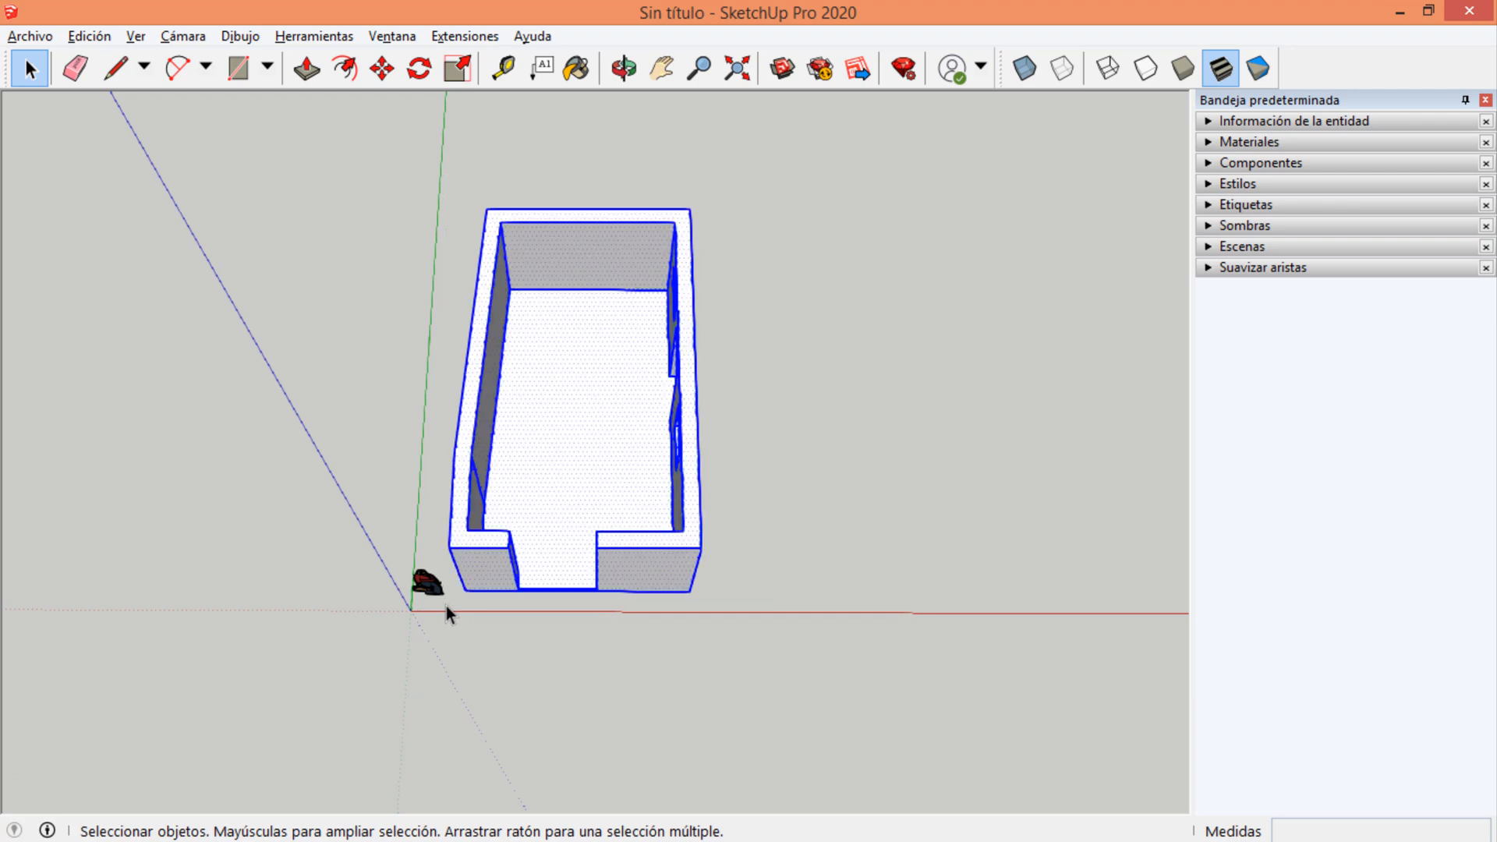
left_click_drag(671, 320, 446, 596)
left_click(799, 355)
Make a crossing selection over the back half of the room to pick everything the box touches, and clear it.
left_click_drag(848, 179, 431, 363)
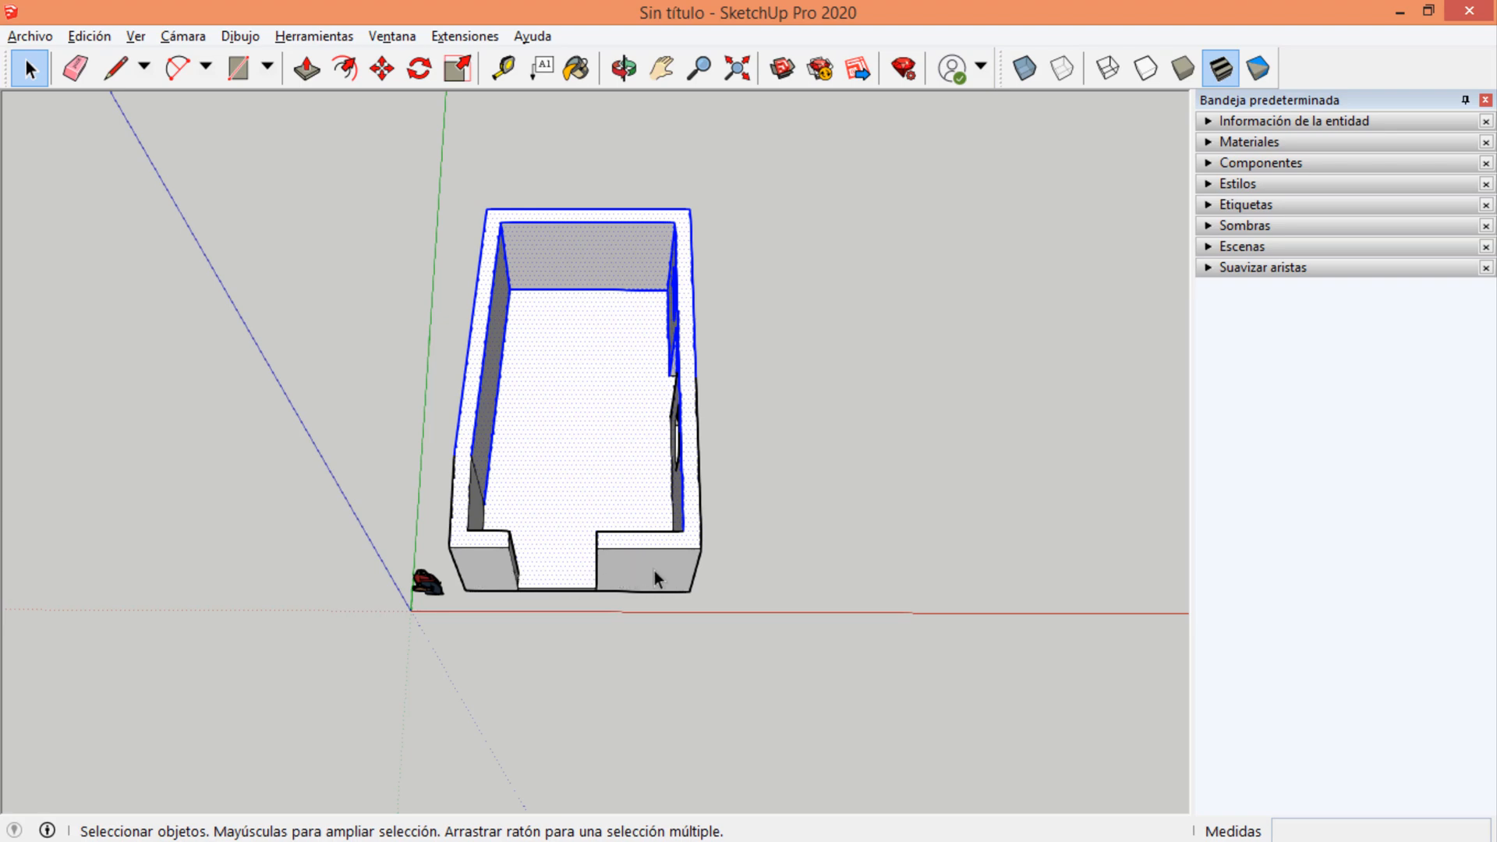
middle_click_drag(592, 510, 499, 226)
middle_click_drag(668, 501, 572, 322)
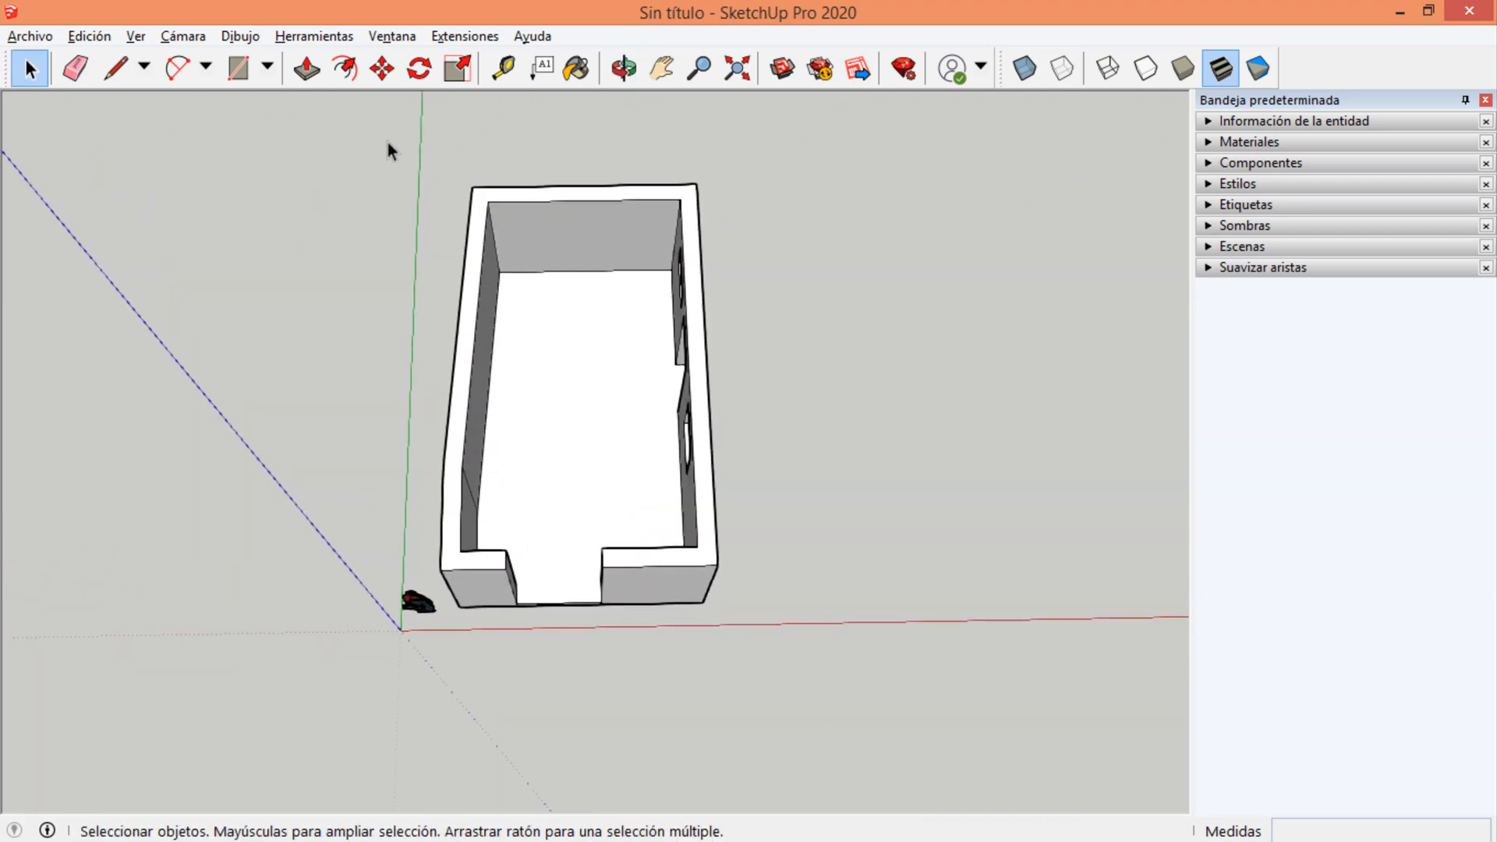
left_click_drag(386, 142, 340, 184)
left_click_drag(1054, 161, 735, 316)
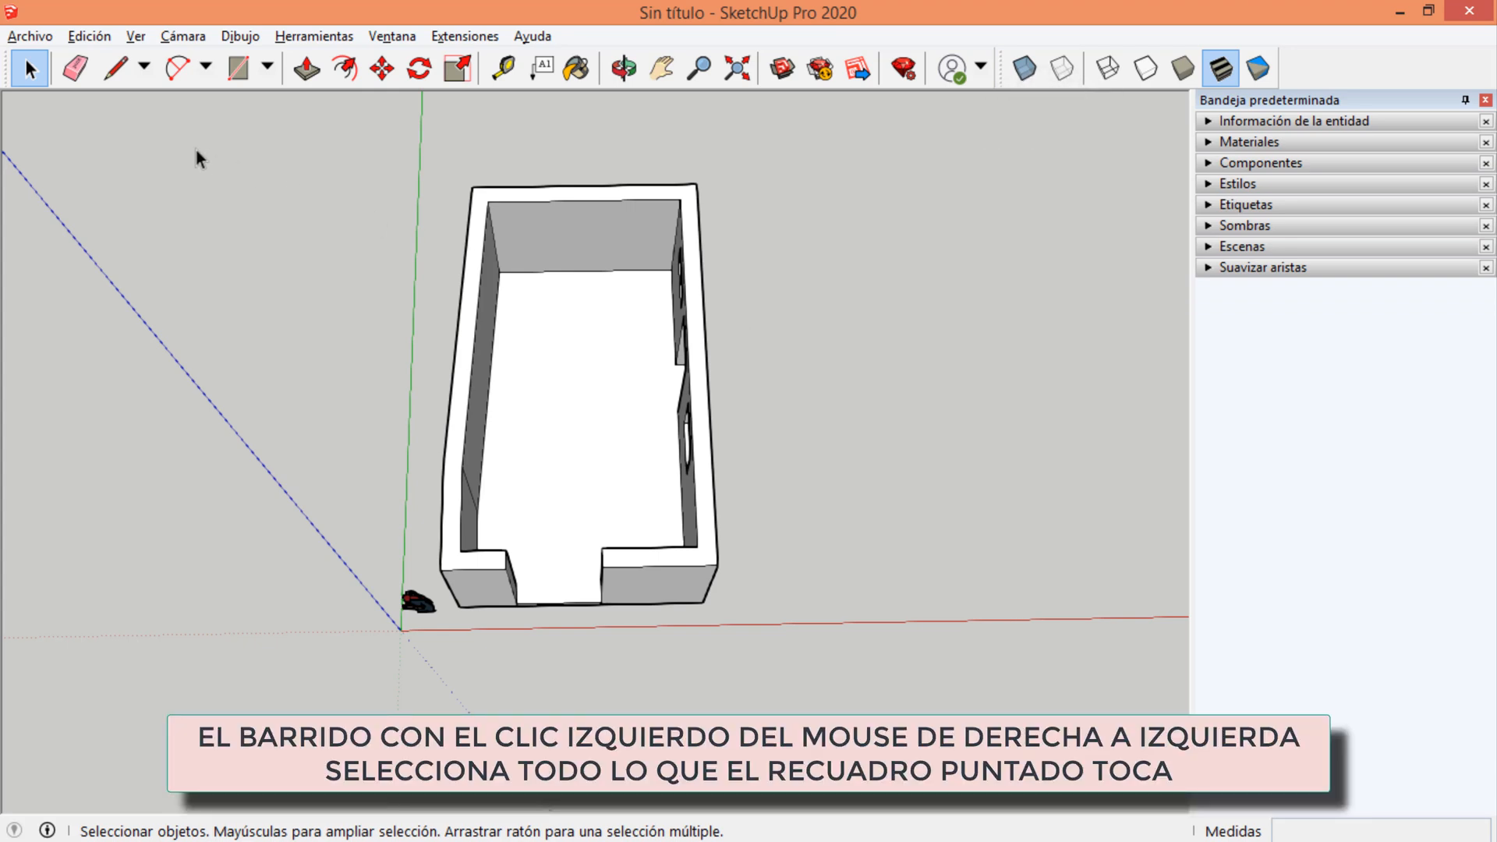
Make an enclosing window selection over the back half of the room to pick only fully contained geometry, and clear it.
left_click_drag(211, 161, 439, 306)
left_click_drag(419, 152, 783, 380)
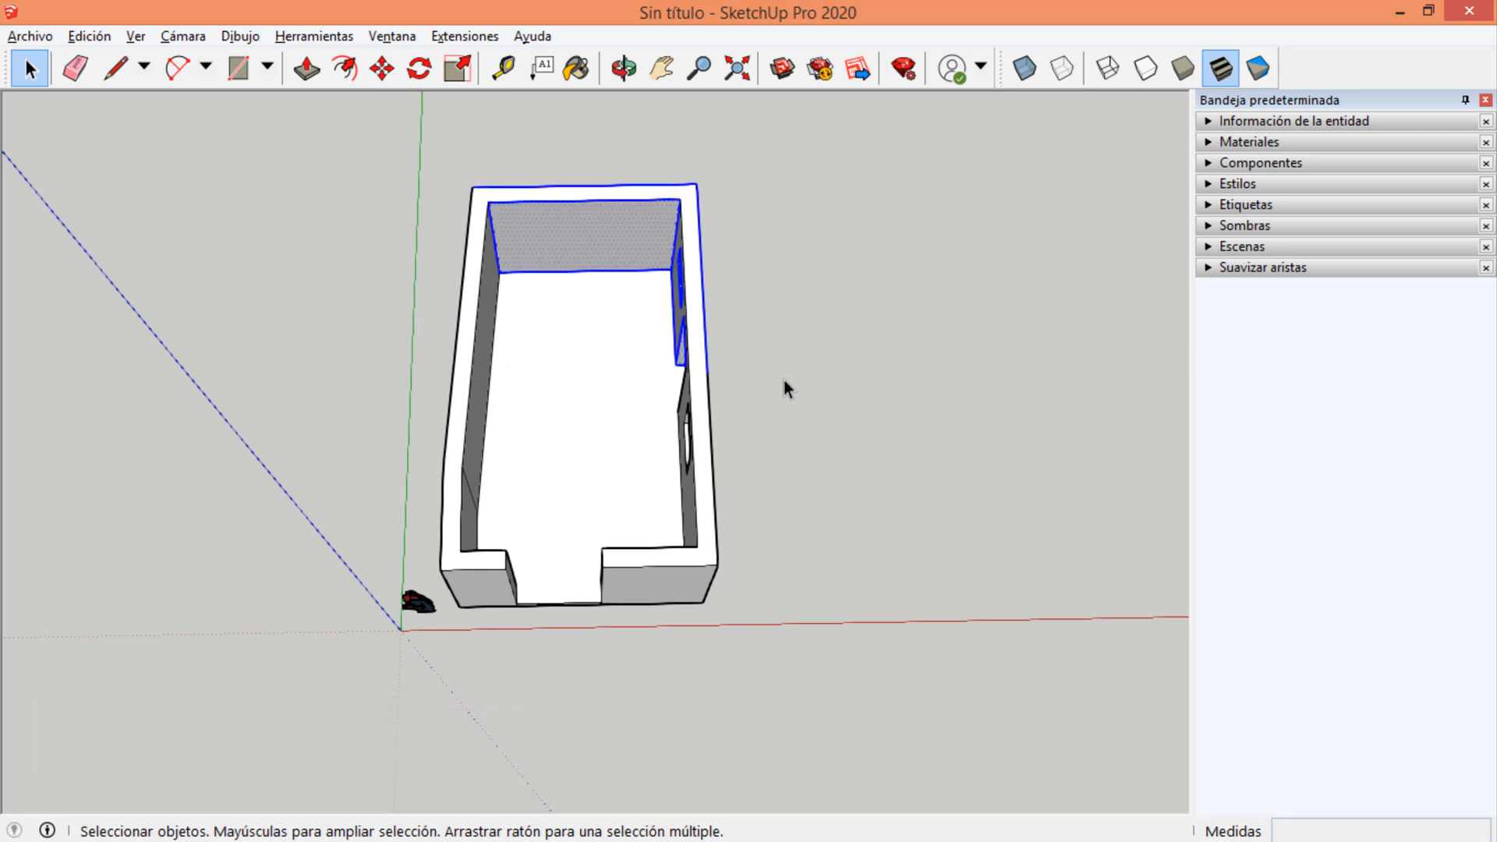
middle_click_drag(587, 343, 655, 353)
scroll(859, 371, "down", 3)
scroll(601, 234, "up", 4)
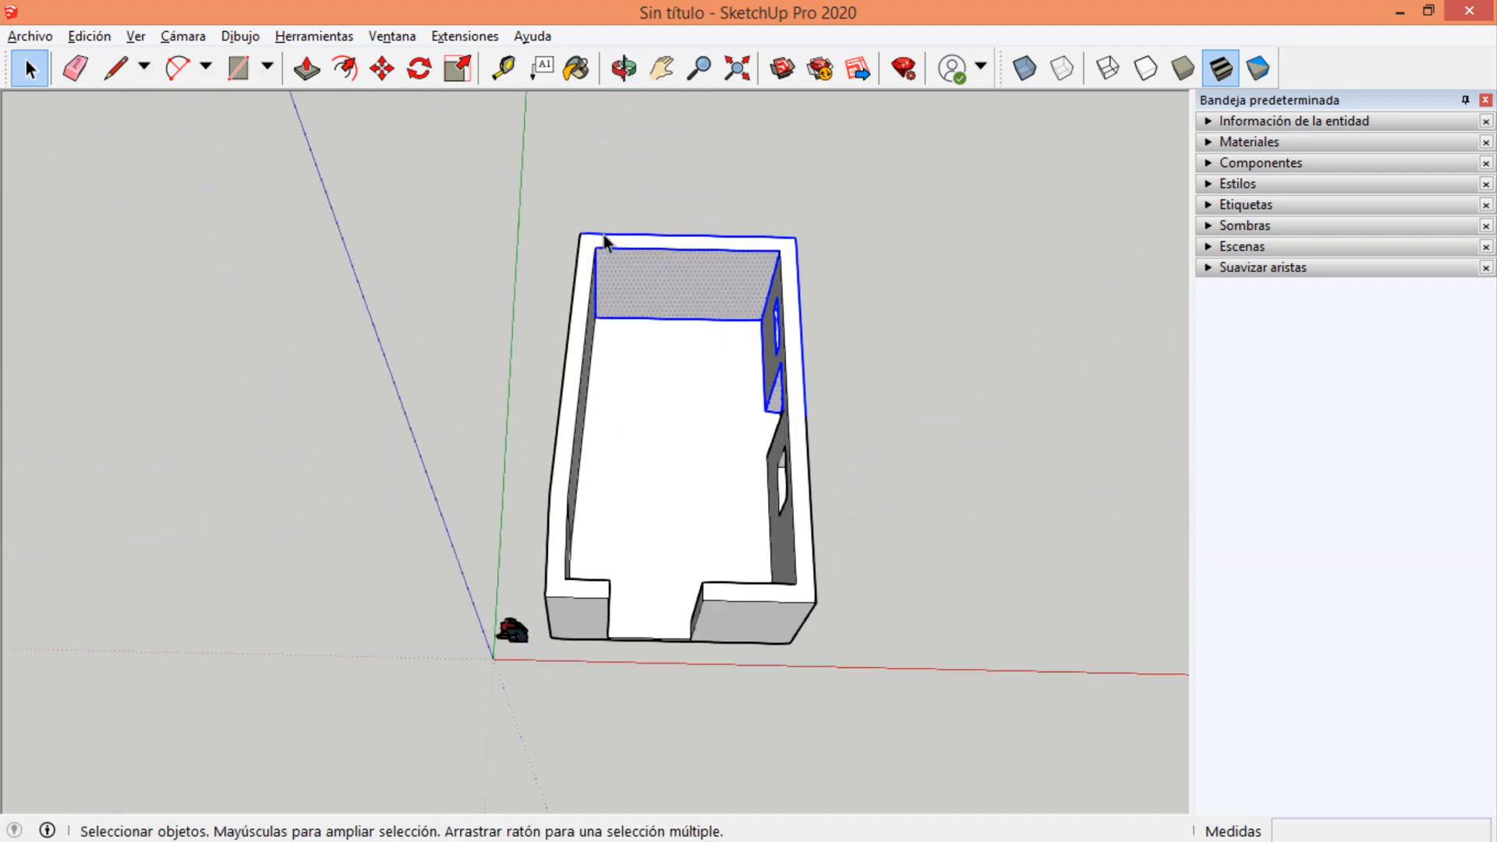
left_click_drag(425, 174, 942, 440)
scroll(432, 339, "down", 2)
left_click(902, 240)
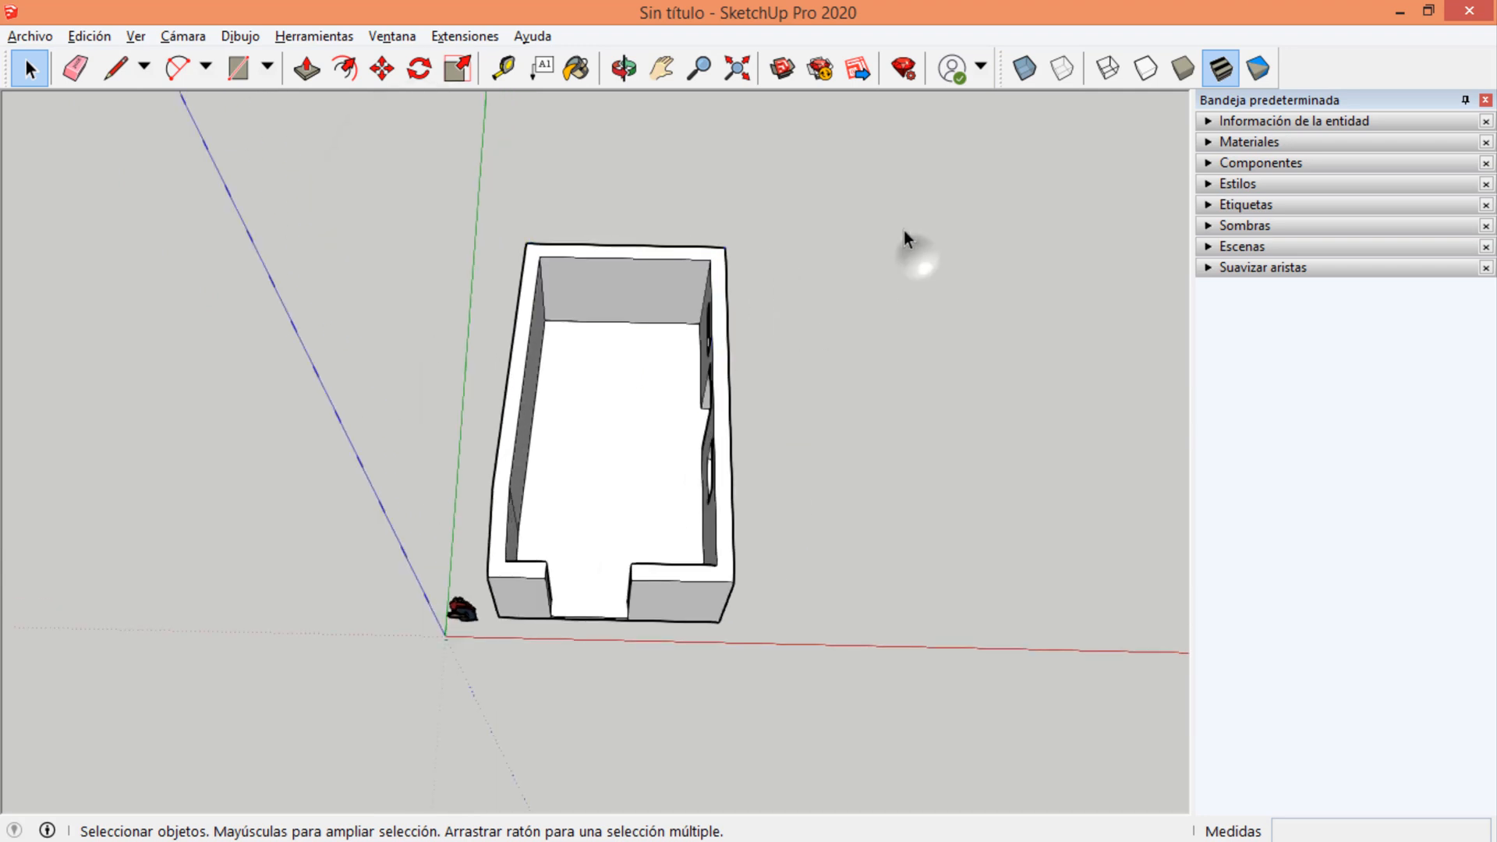
Try a crossing selection from beyond the back wall to the front doorway corner, and clear the selection.
left_click_drag(913, 182, 489, 668)
left_click_drag(527, 619, 504, 620)
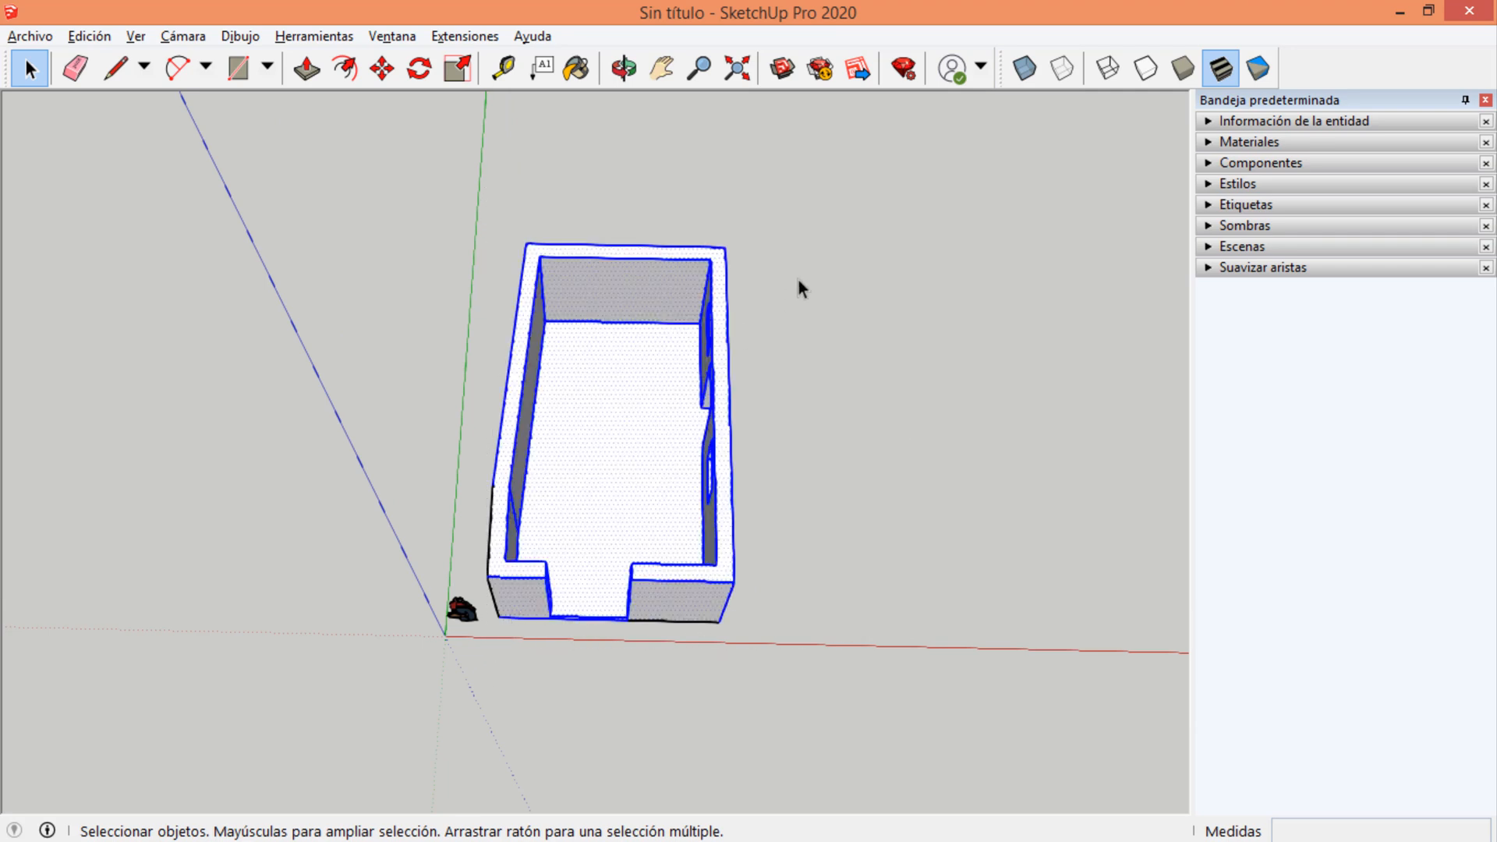
left_click(815, 259)
Select the whole room with a crossing selection and start the Move command.
left_click_drag(873, 190, 486, 653)
key("m")
scroll(331, 281, "down", 2)
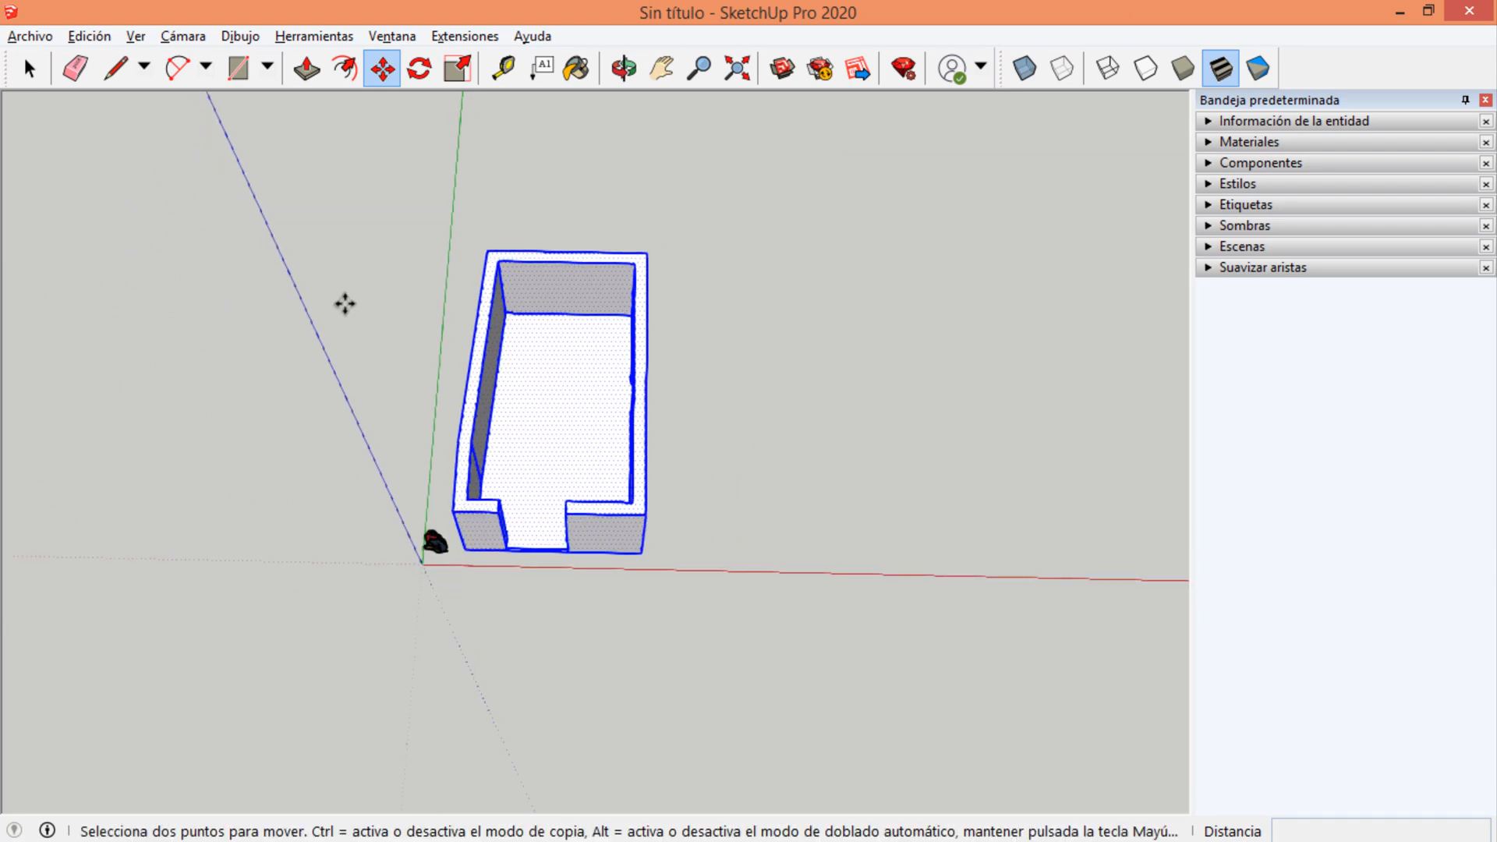
scroll(571, 466, "up", 2)
scroll(193, 343, "down", 2)
scroll(577, 351, "up", 1)
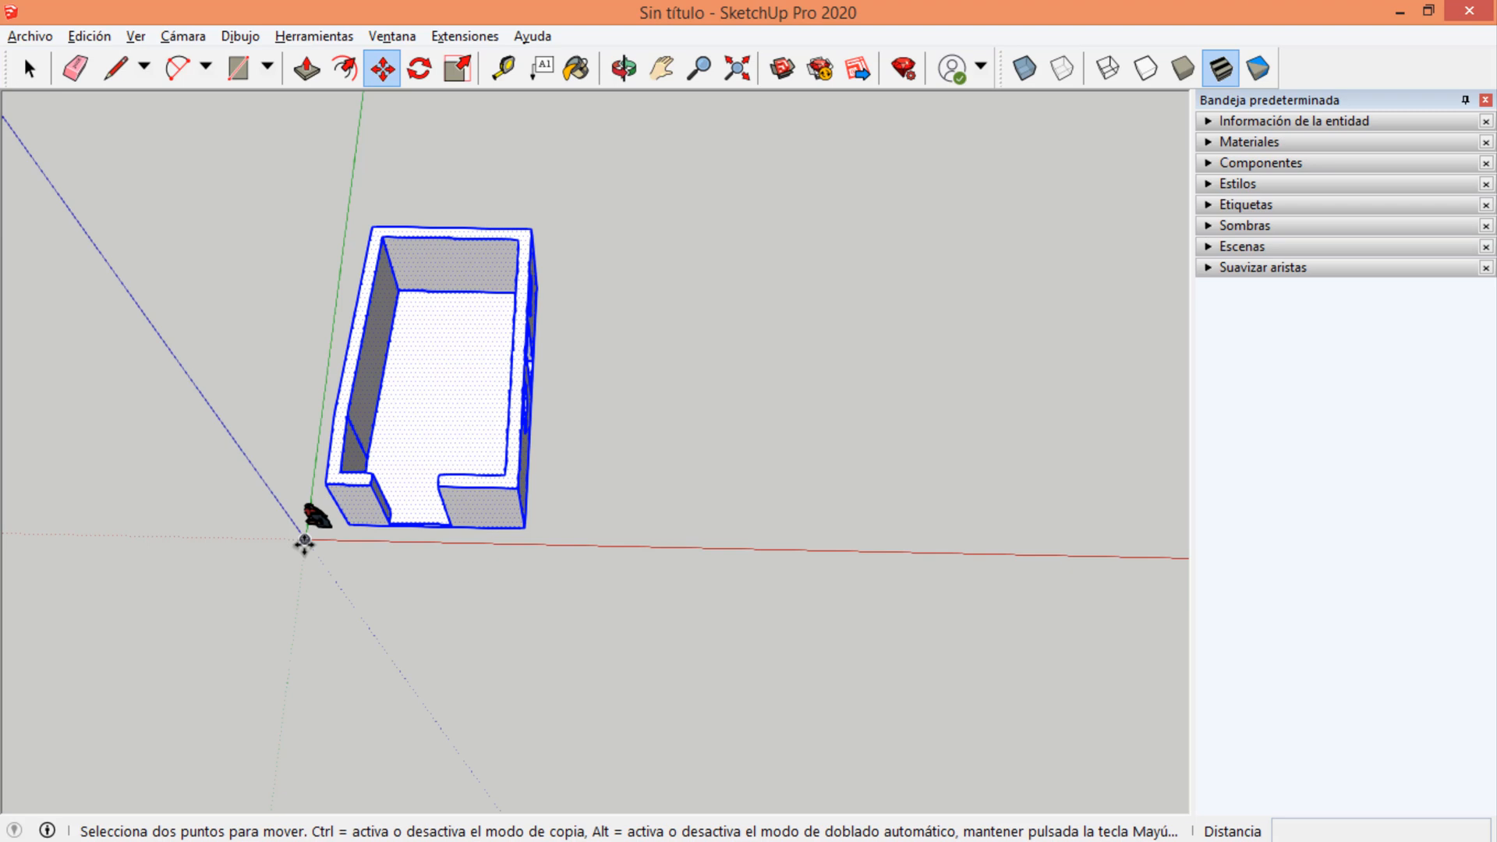
Try moving the room along the red axis from its front corner, move it about 5.36 m from the origin, and undo.
left_click(352, 529)
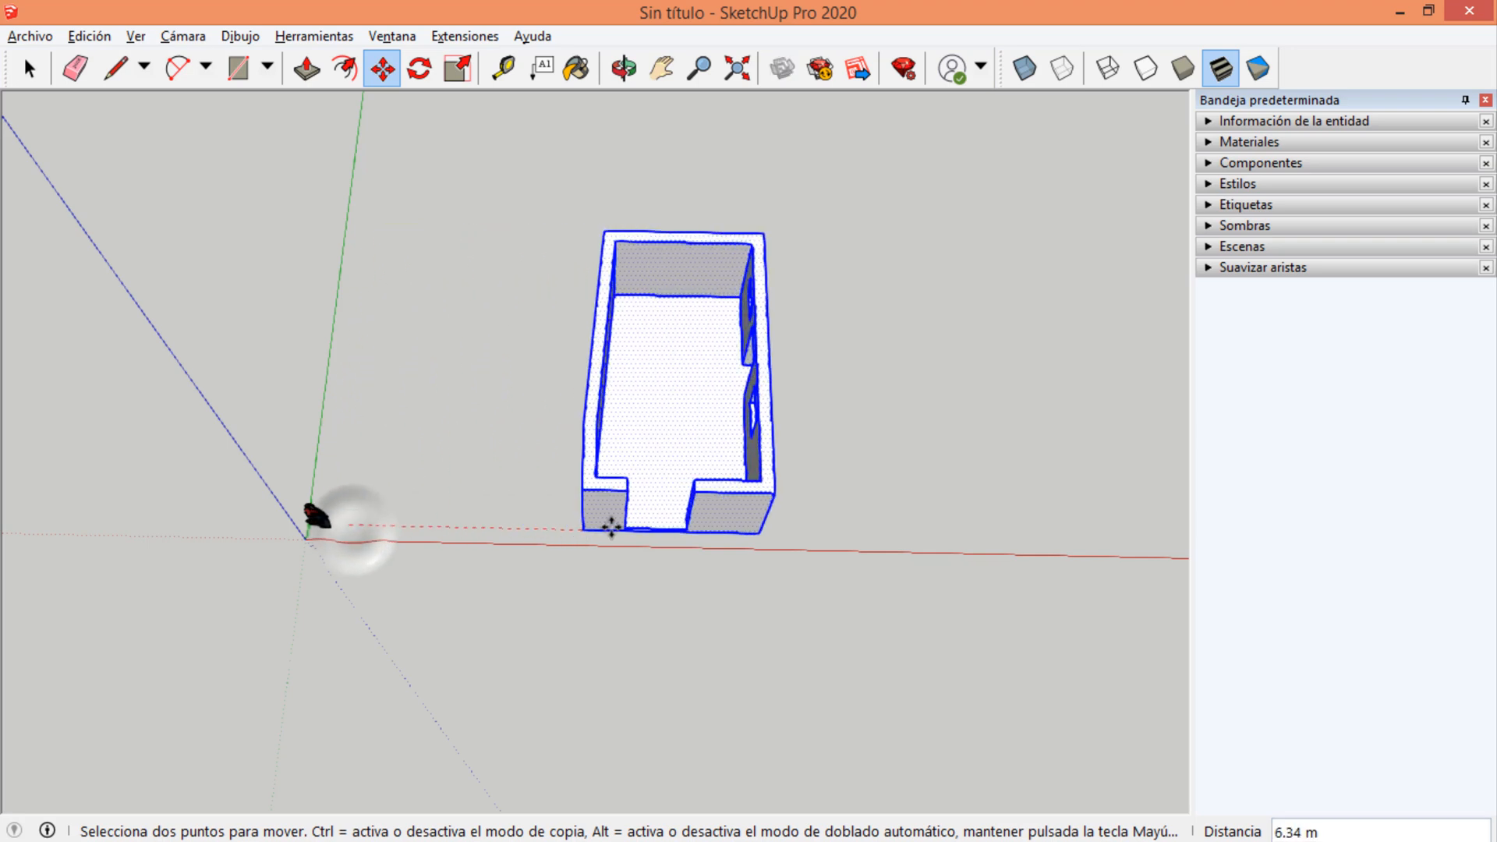
left_click(304, 538)
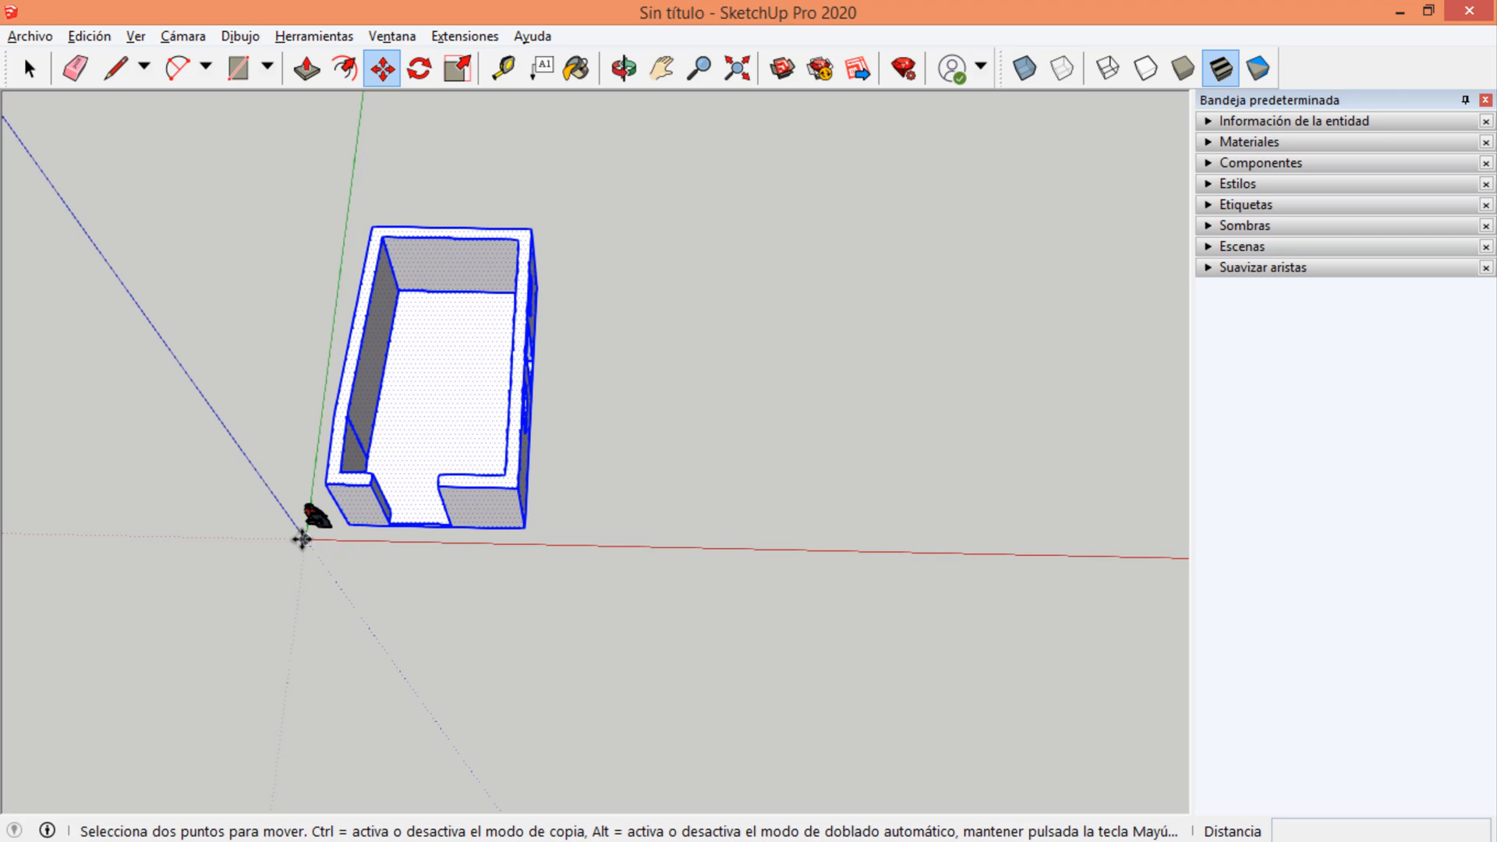
left_click(304, 539)
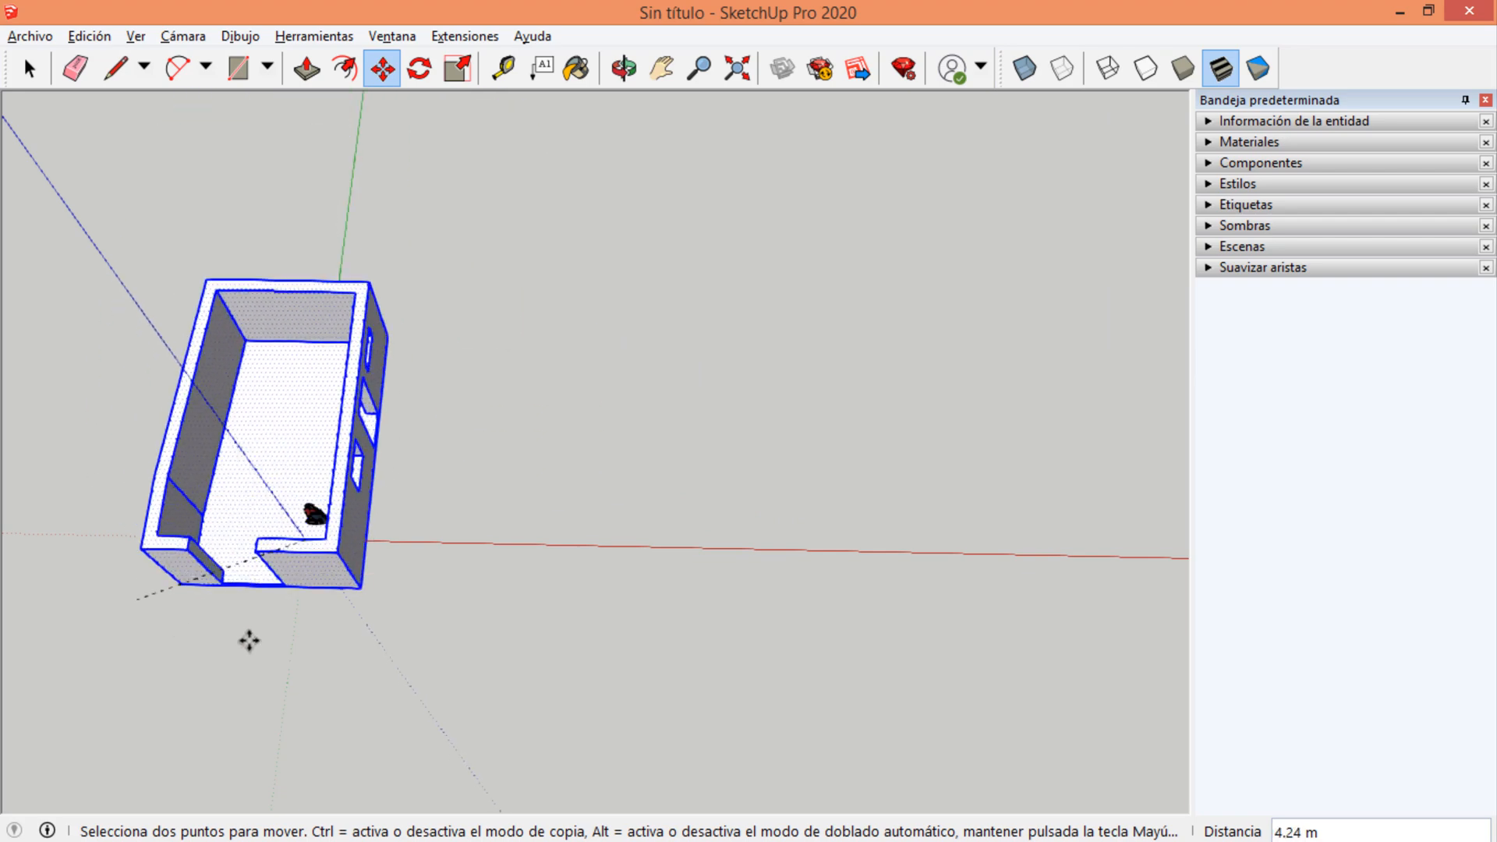
left_click(514, 541)
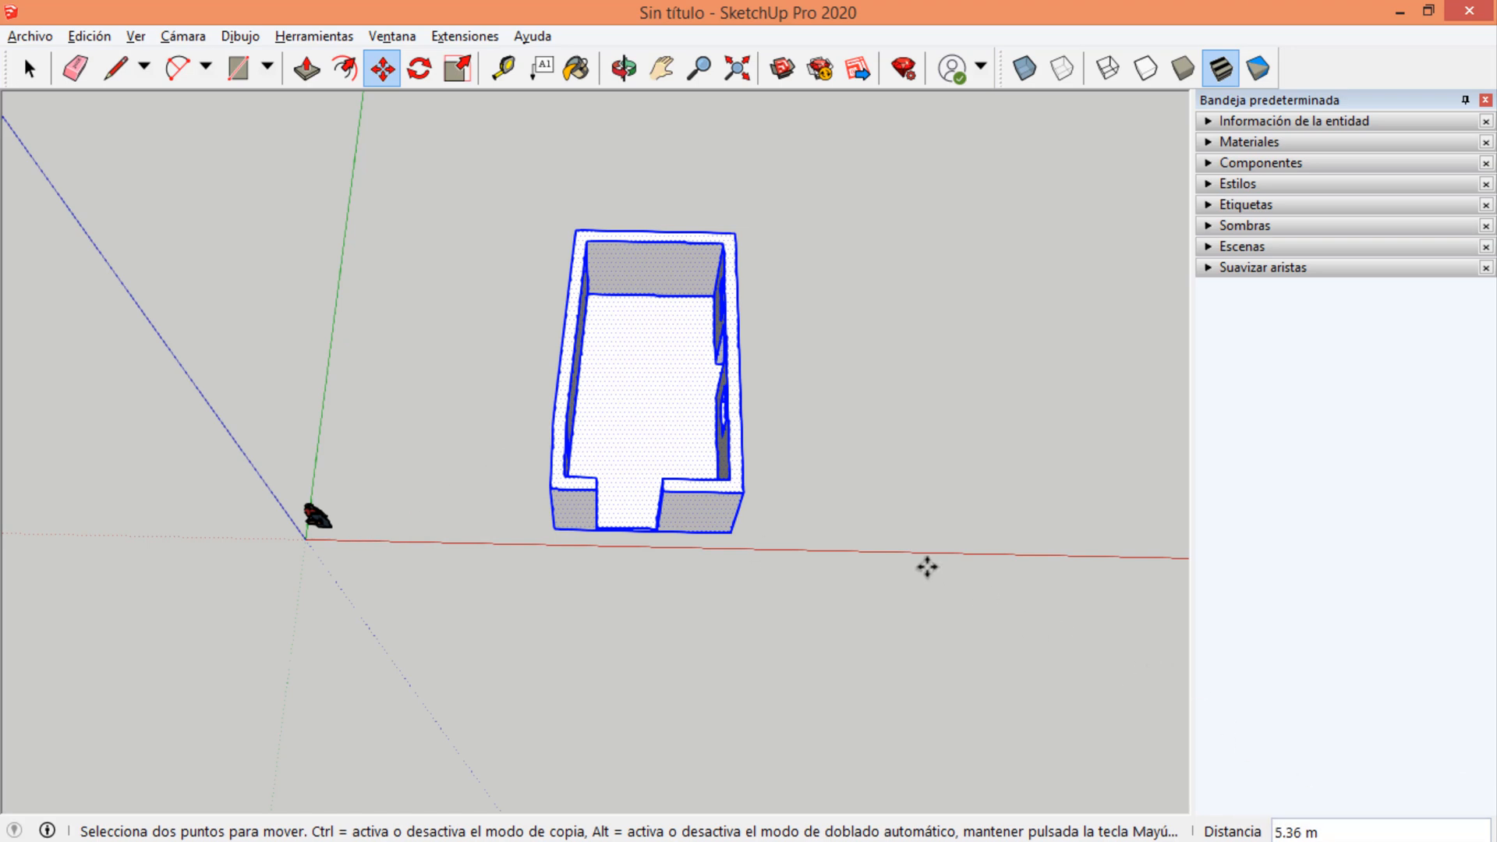
key("ctrl+z")
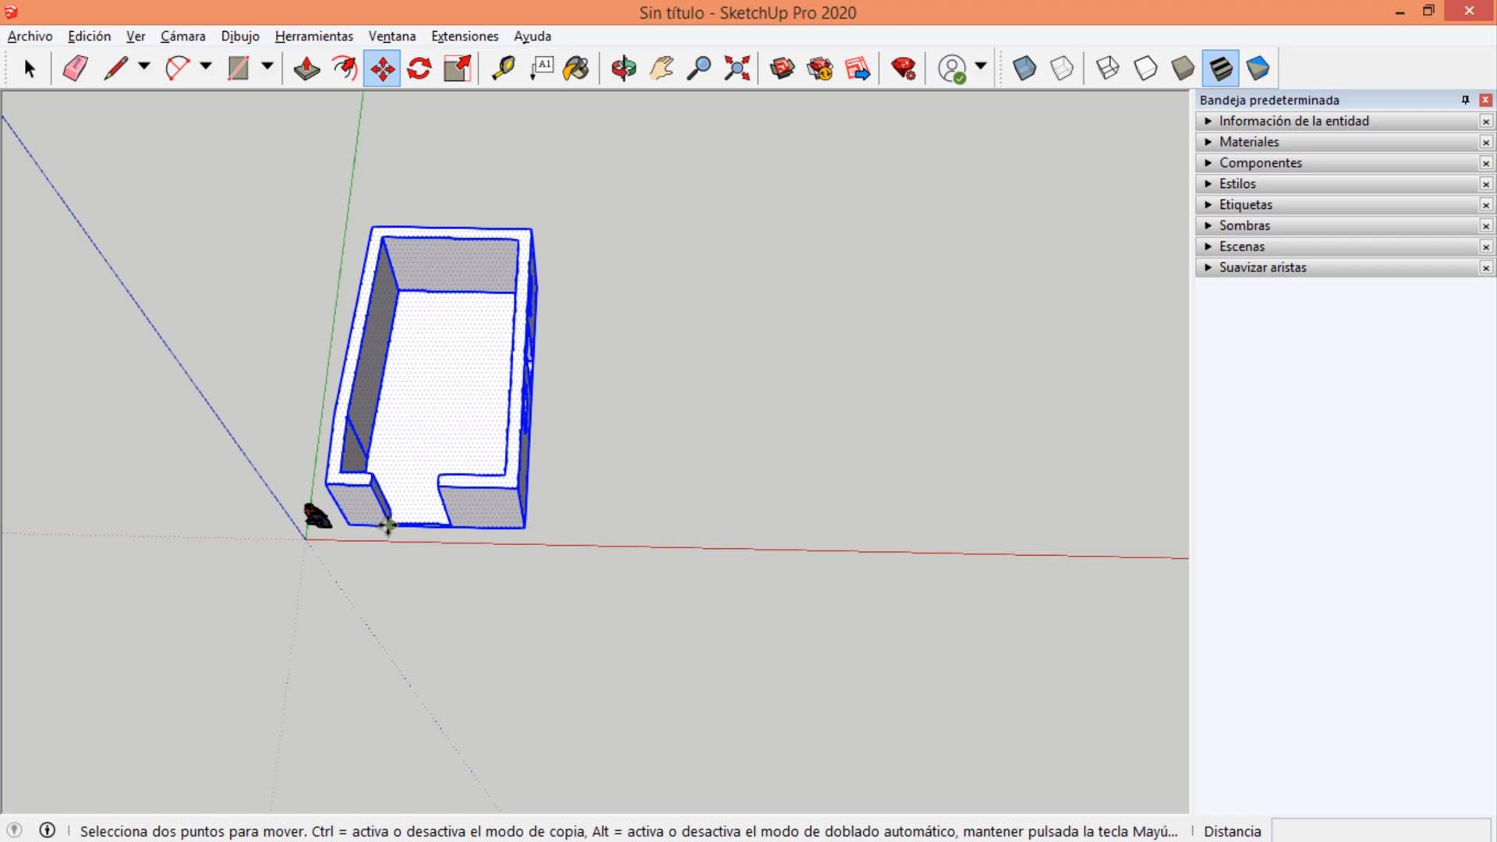
Move the room 2 m backward along the green axis from its front corner, and undo the move.
left_click(530, 529)
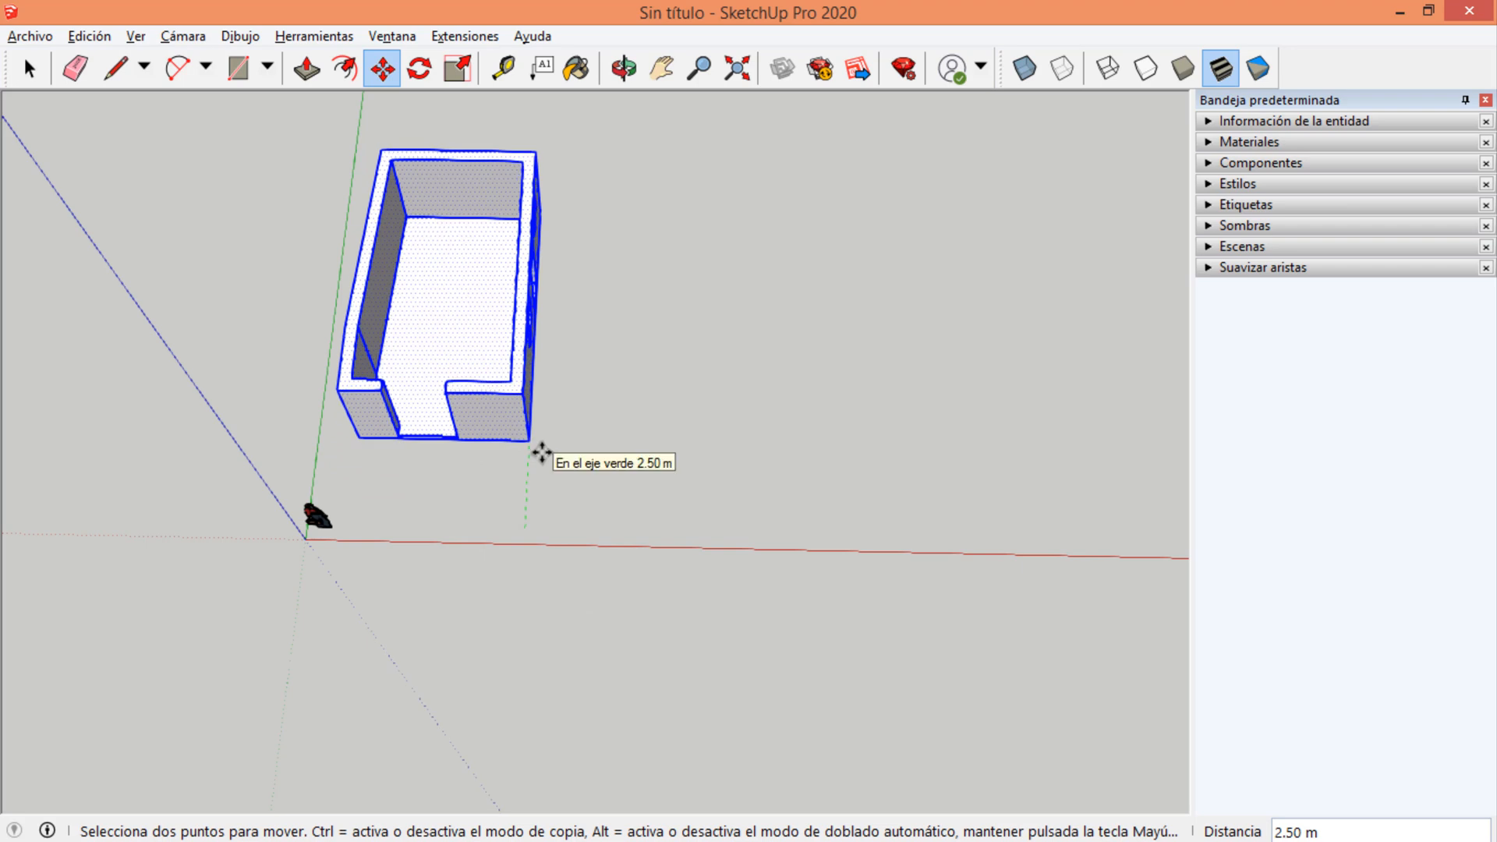
type("2")
key("Return")
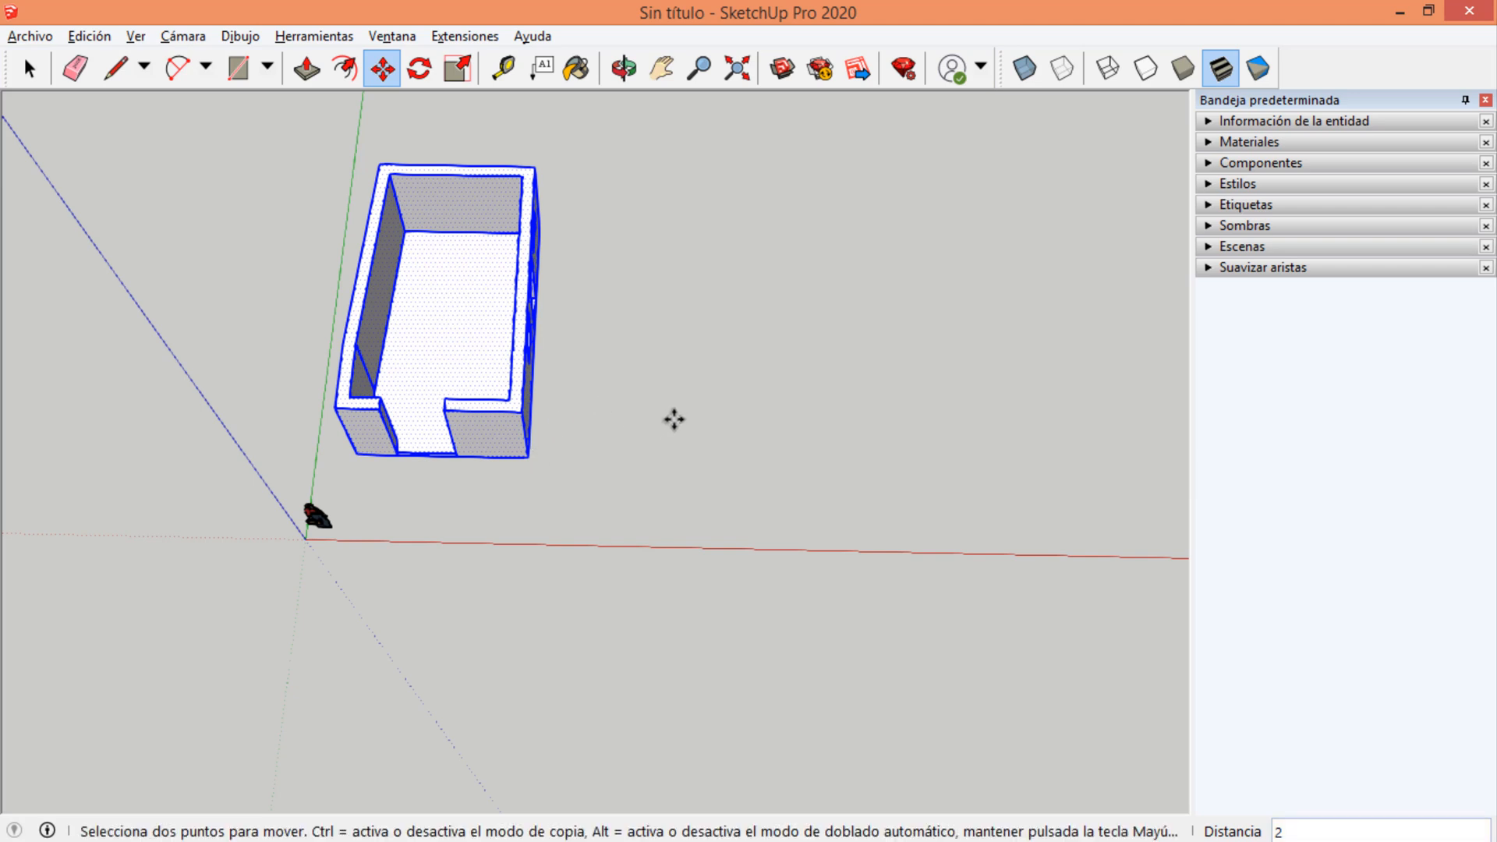
key("ctrl+z")
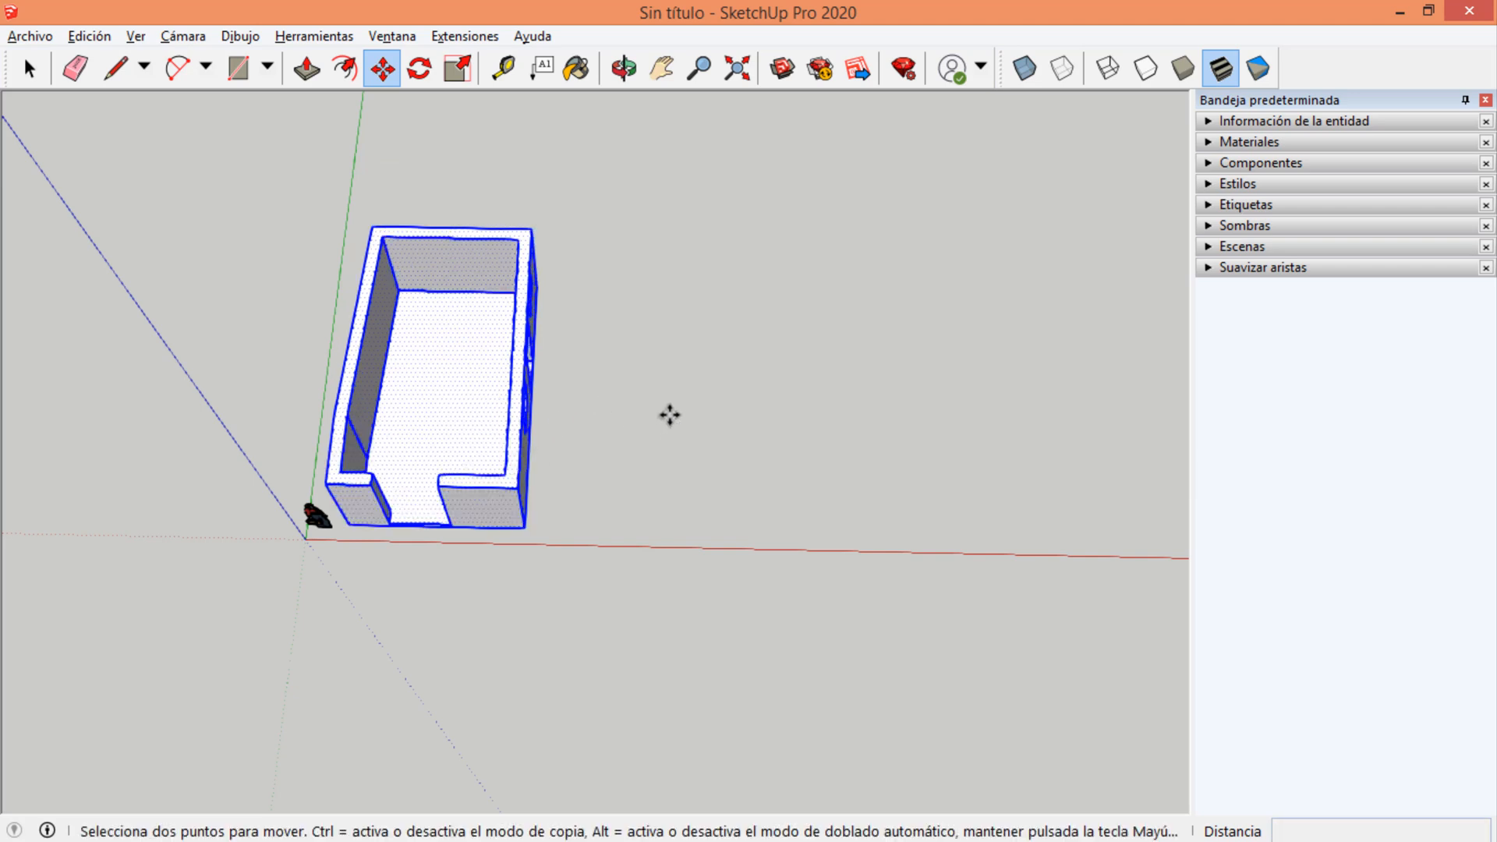
Move the room 2.4 m forward along the green axis from its front corner, and undo the move.
left_click(529, 528)
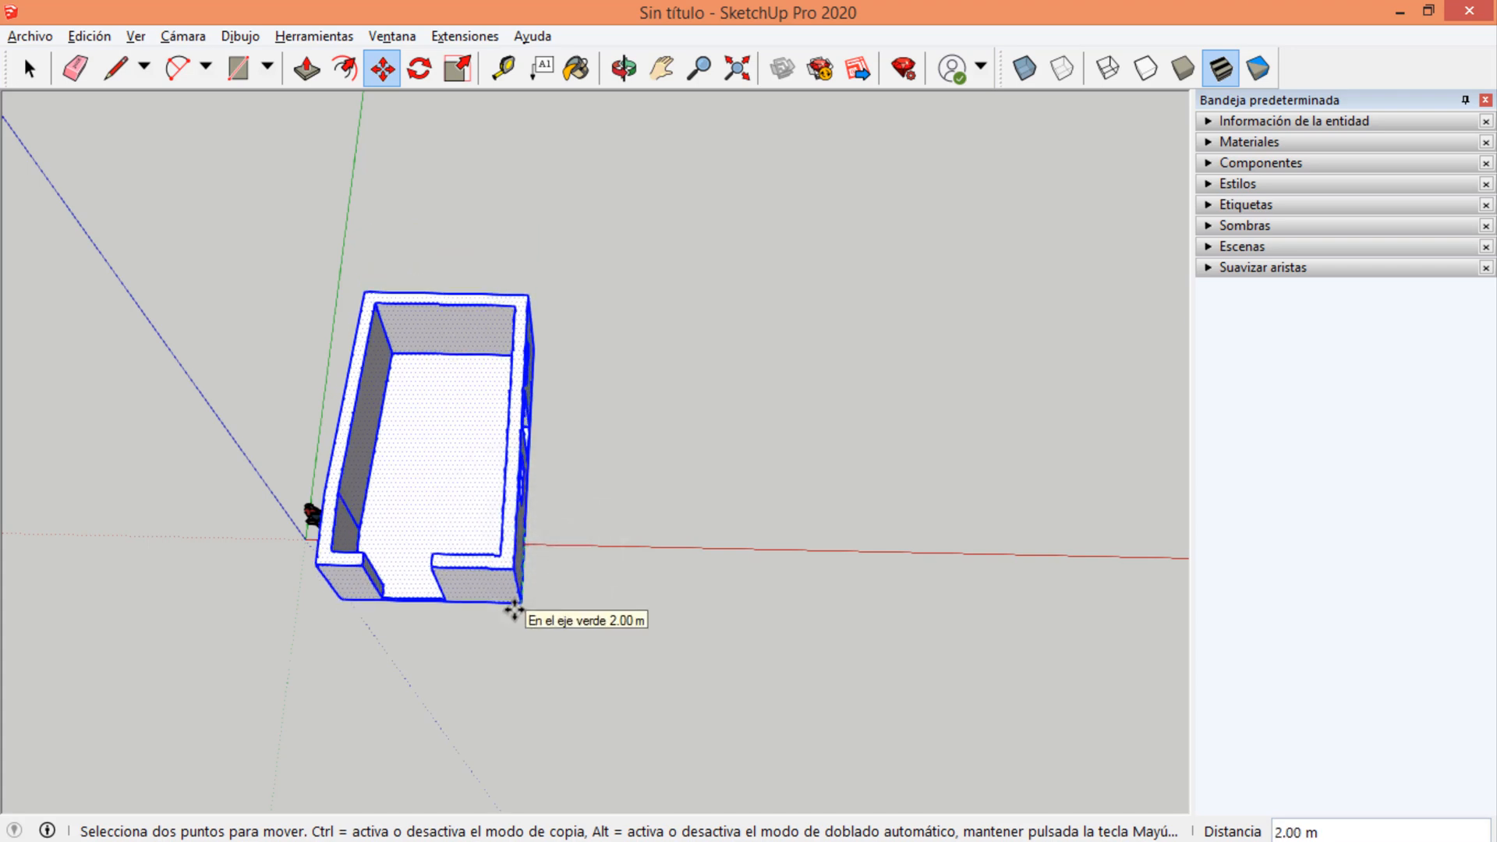
type("2.4")
key("Return")
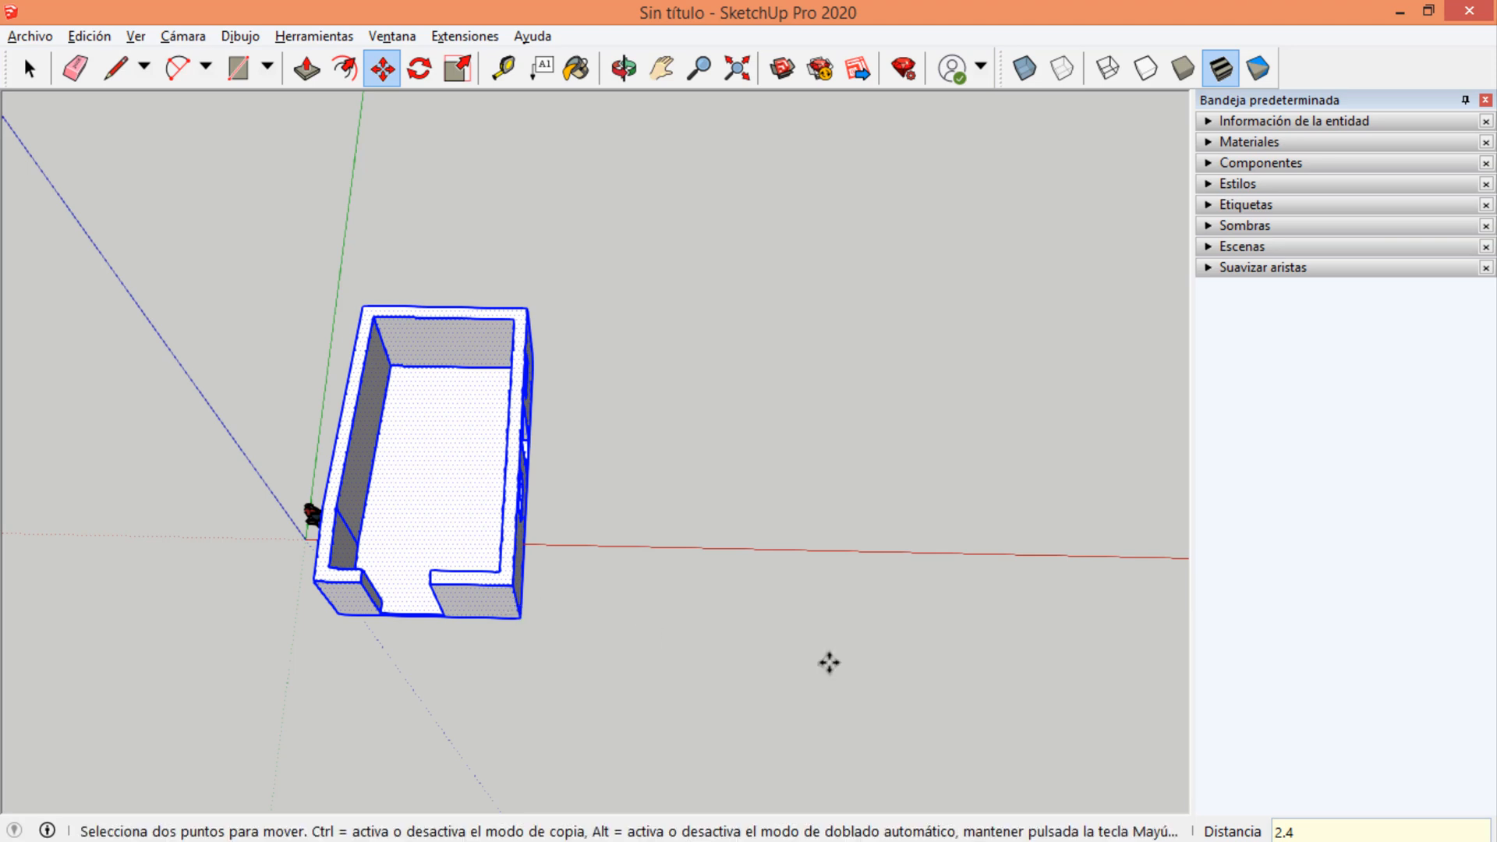
left_click(1305, 831)
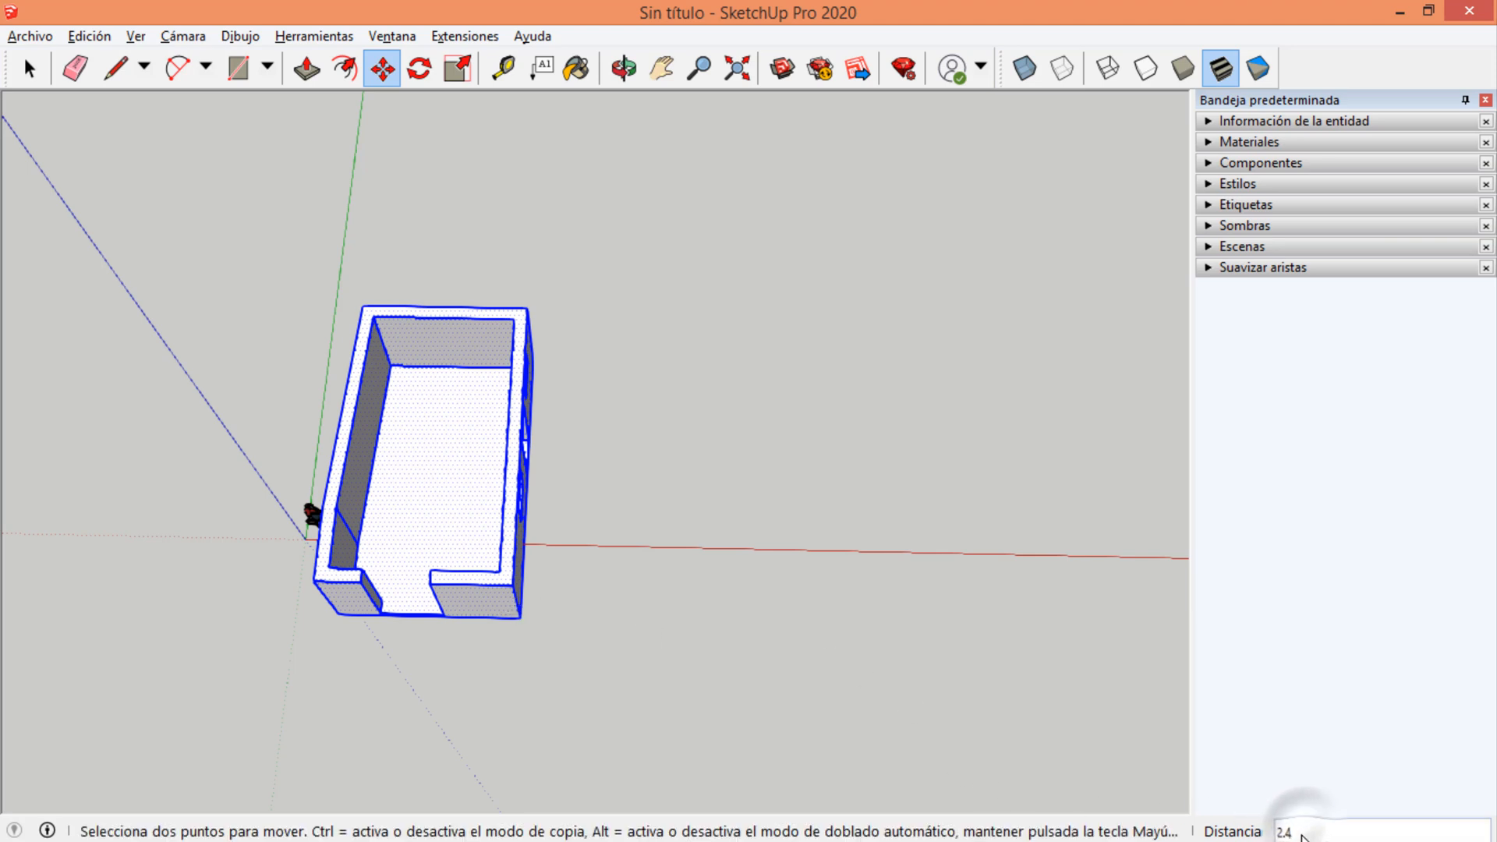
left_click(1301, 835)
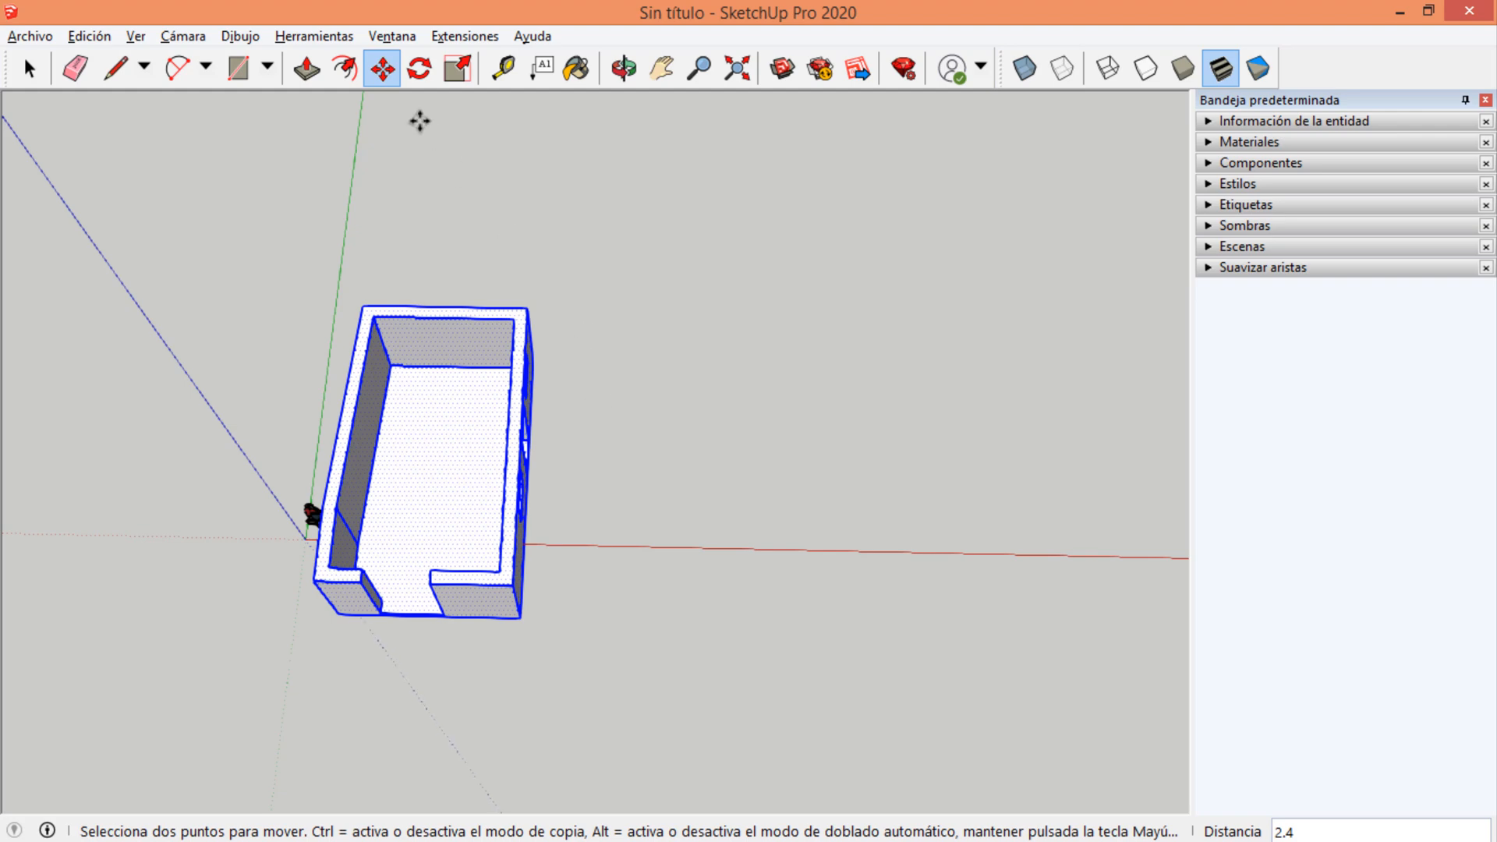
key("ctrl+z")
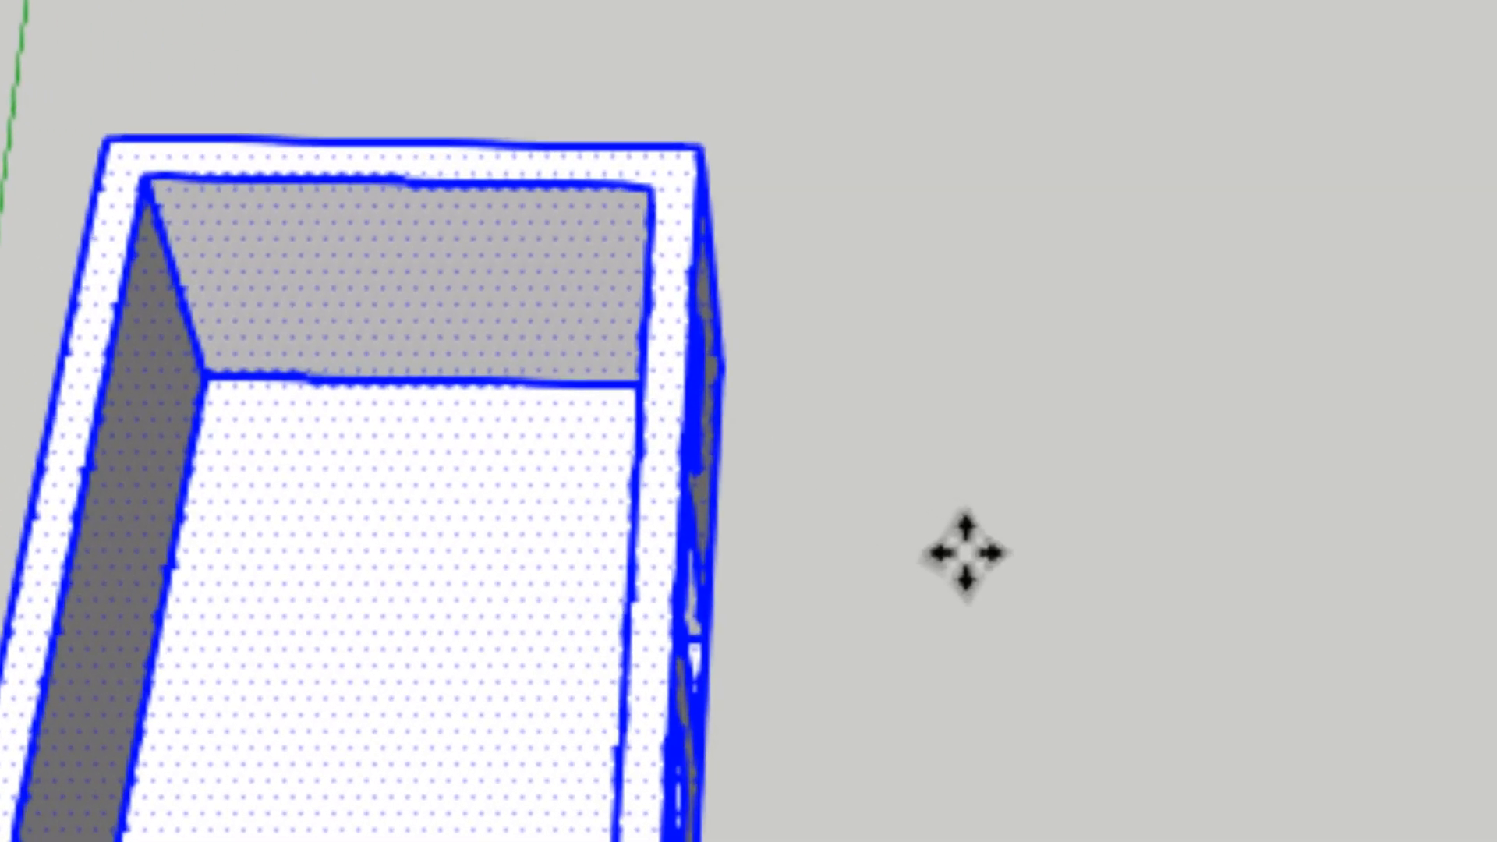
Copy the selected room about 5.99 m along the red axis, using the origin as base point.
key("ctrl")
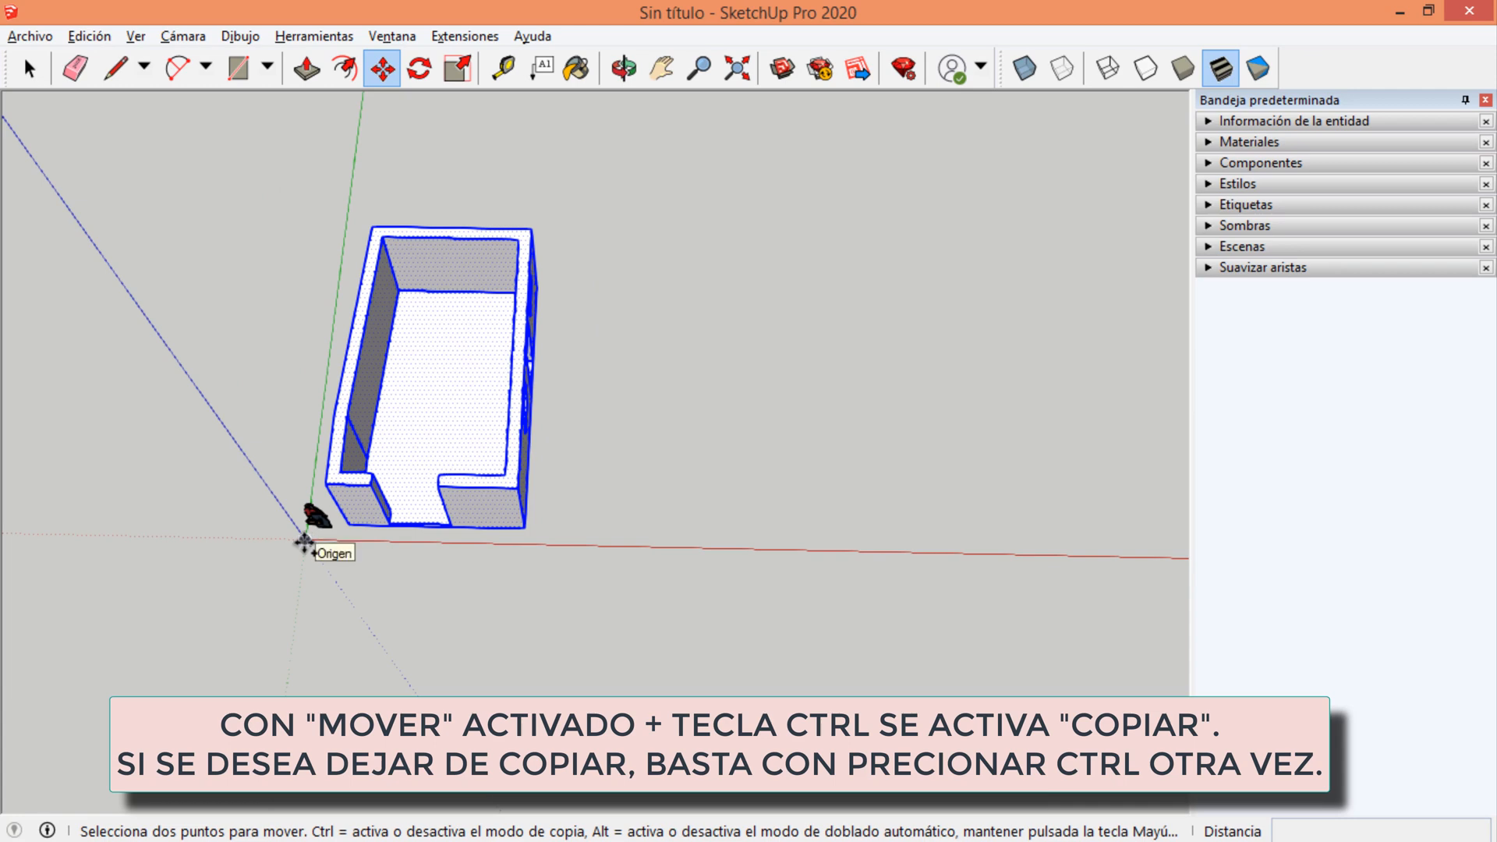
left_click(304, 540)
key("ctrl")
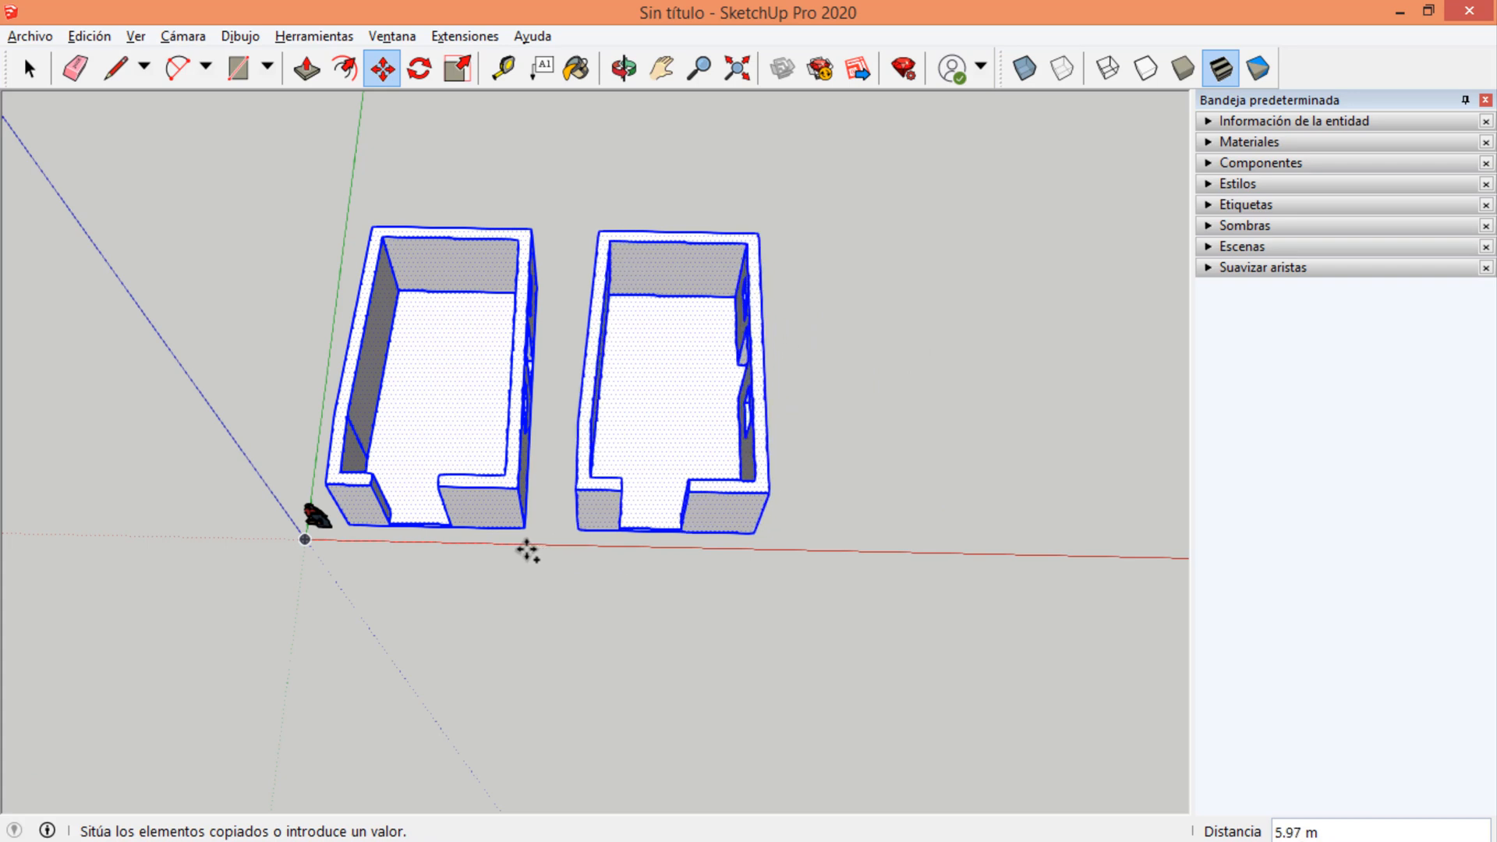
left_click(535, 548)
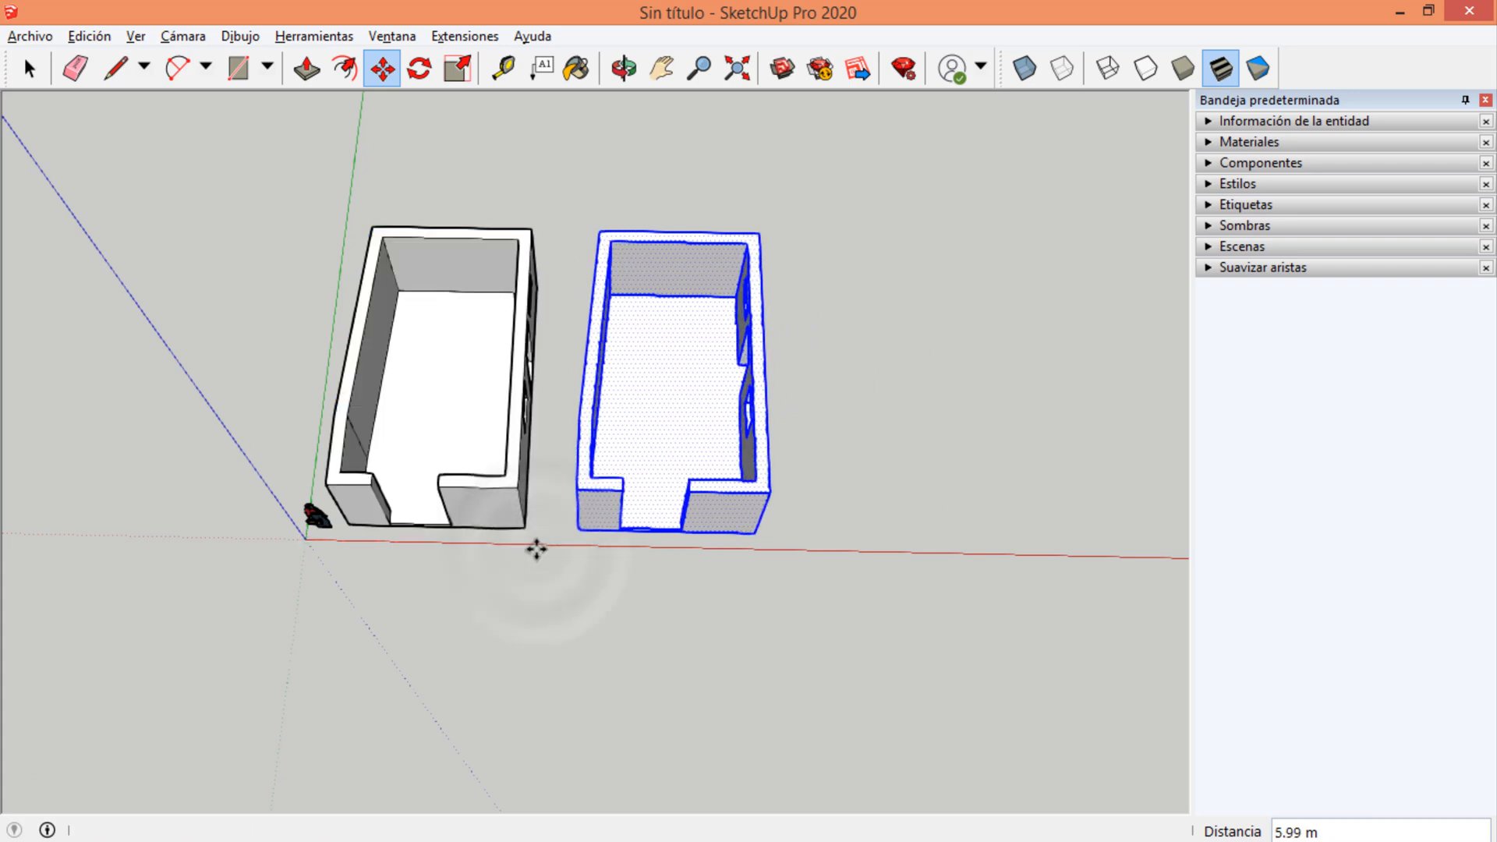
Add two more copies of the room in a row along the red axis, spaced about 6.32 m and 5.99 m.
left_click(304, 537)
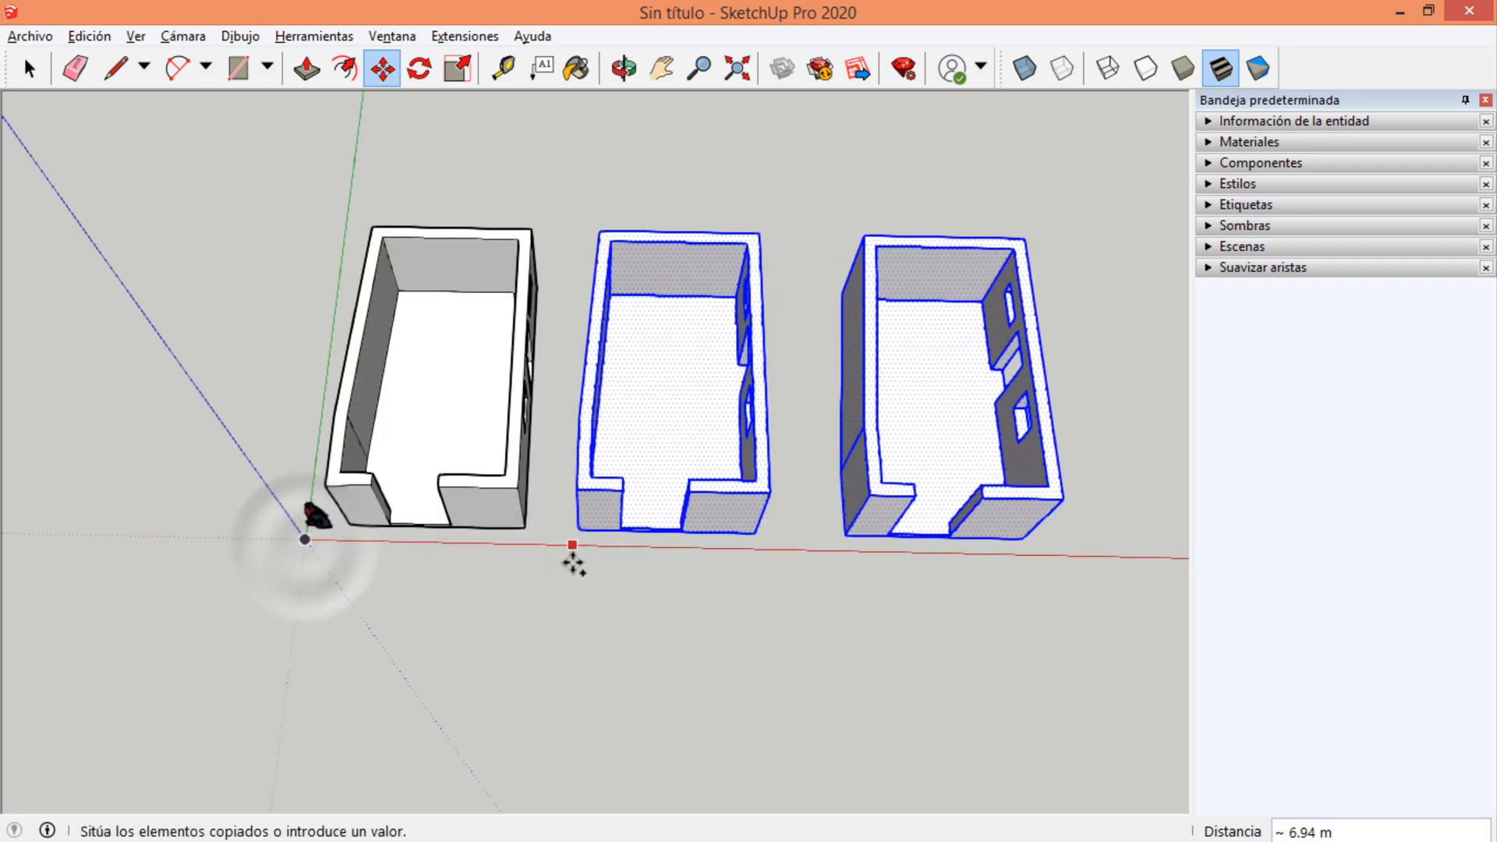
left_click(548, 550)
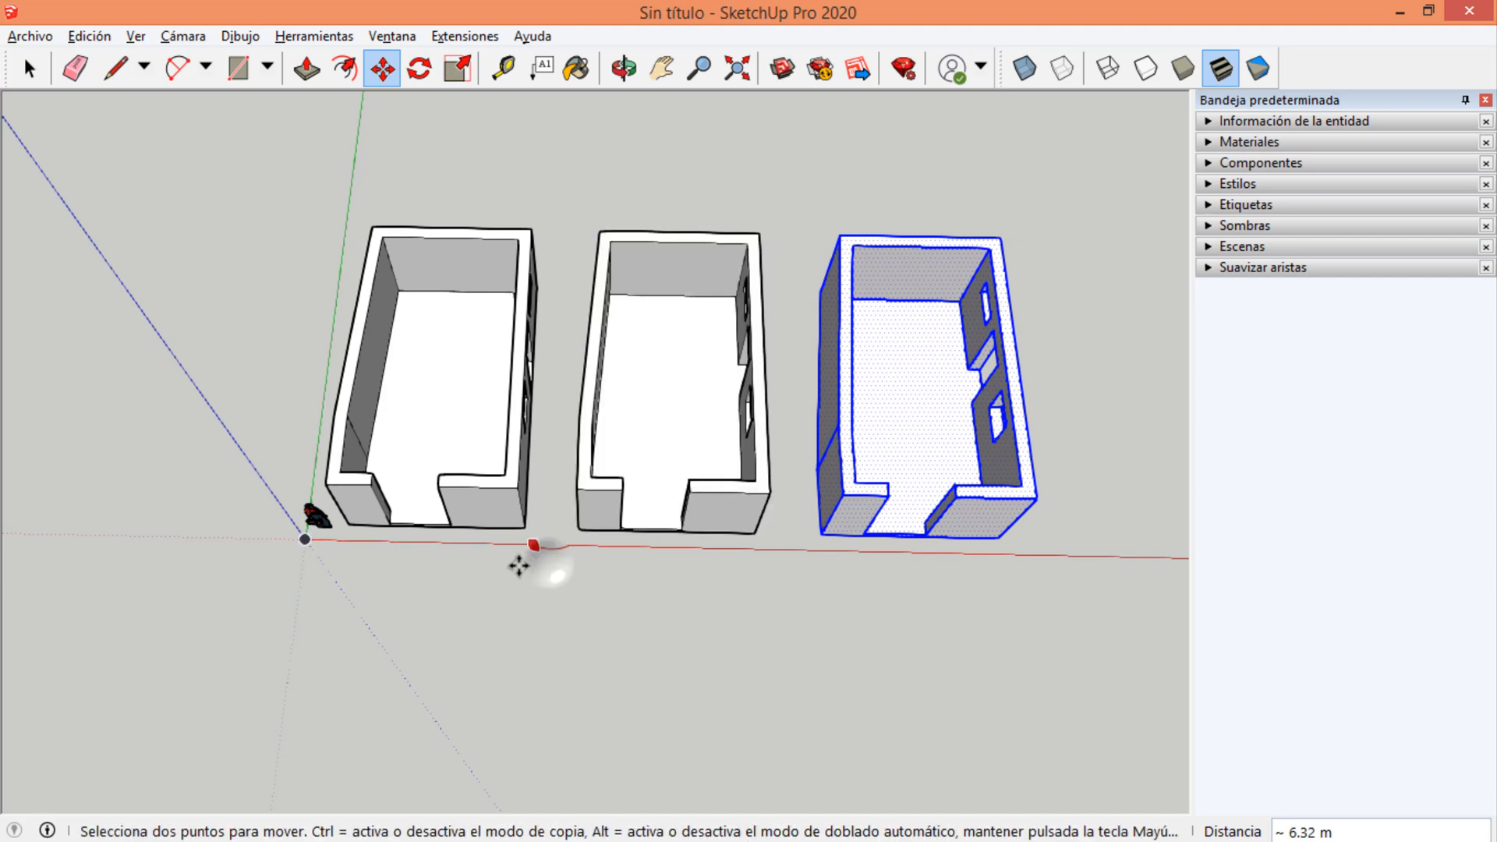
left_click(524, 527)
left_click(754, 533)
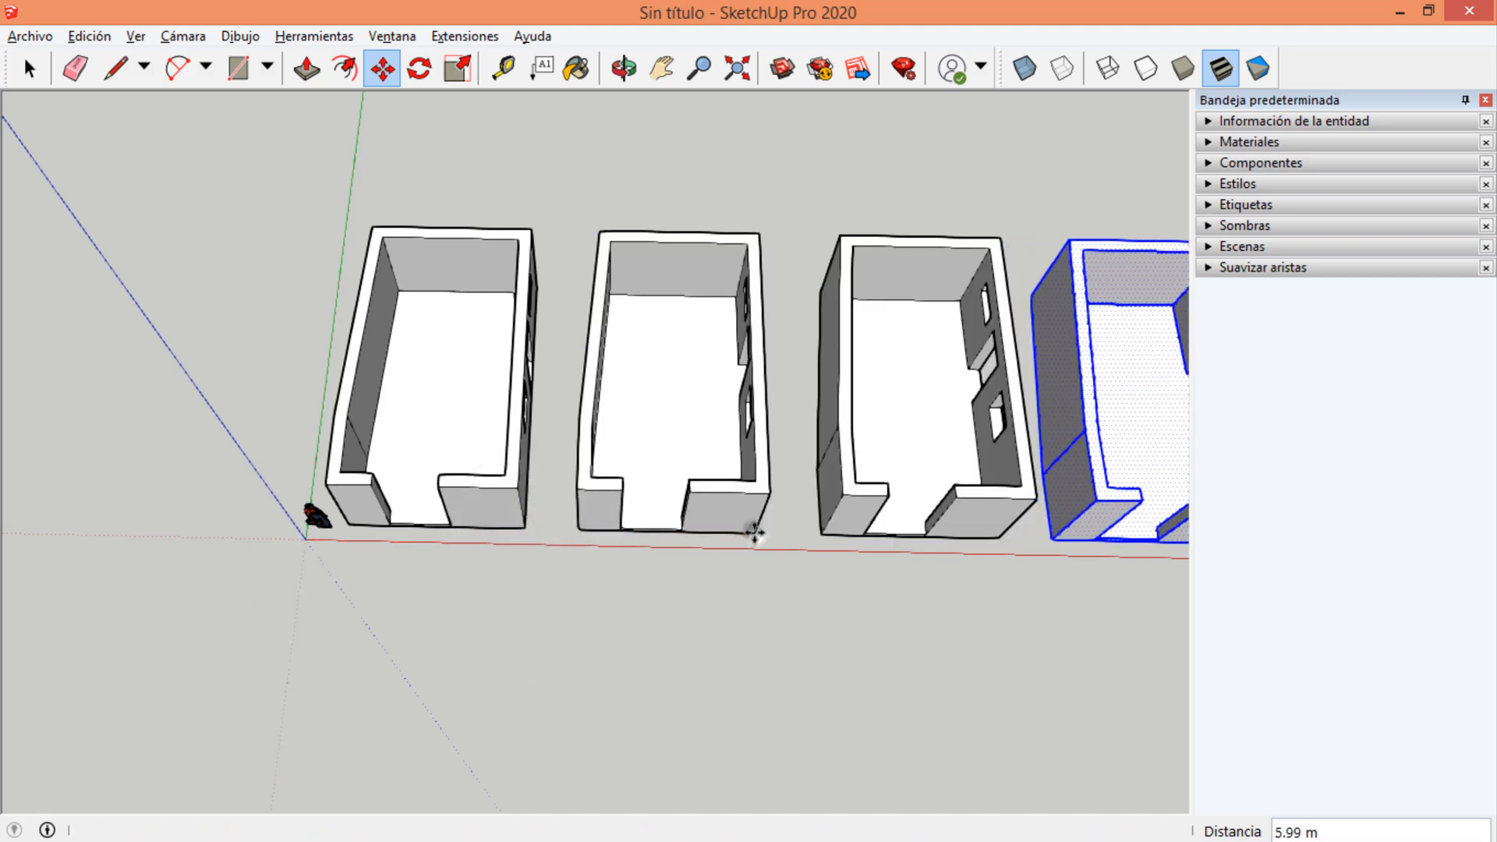
scroll(391, 552, "down", 2)
scroll(959, 461, "up", 3)
scroll(933, 461, "down", 2)
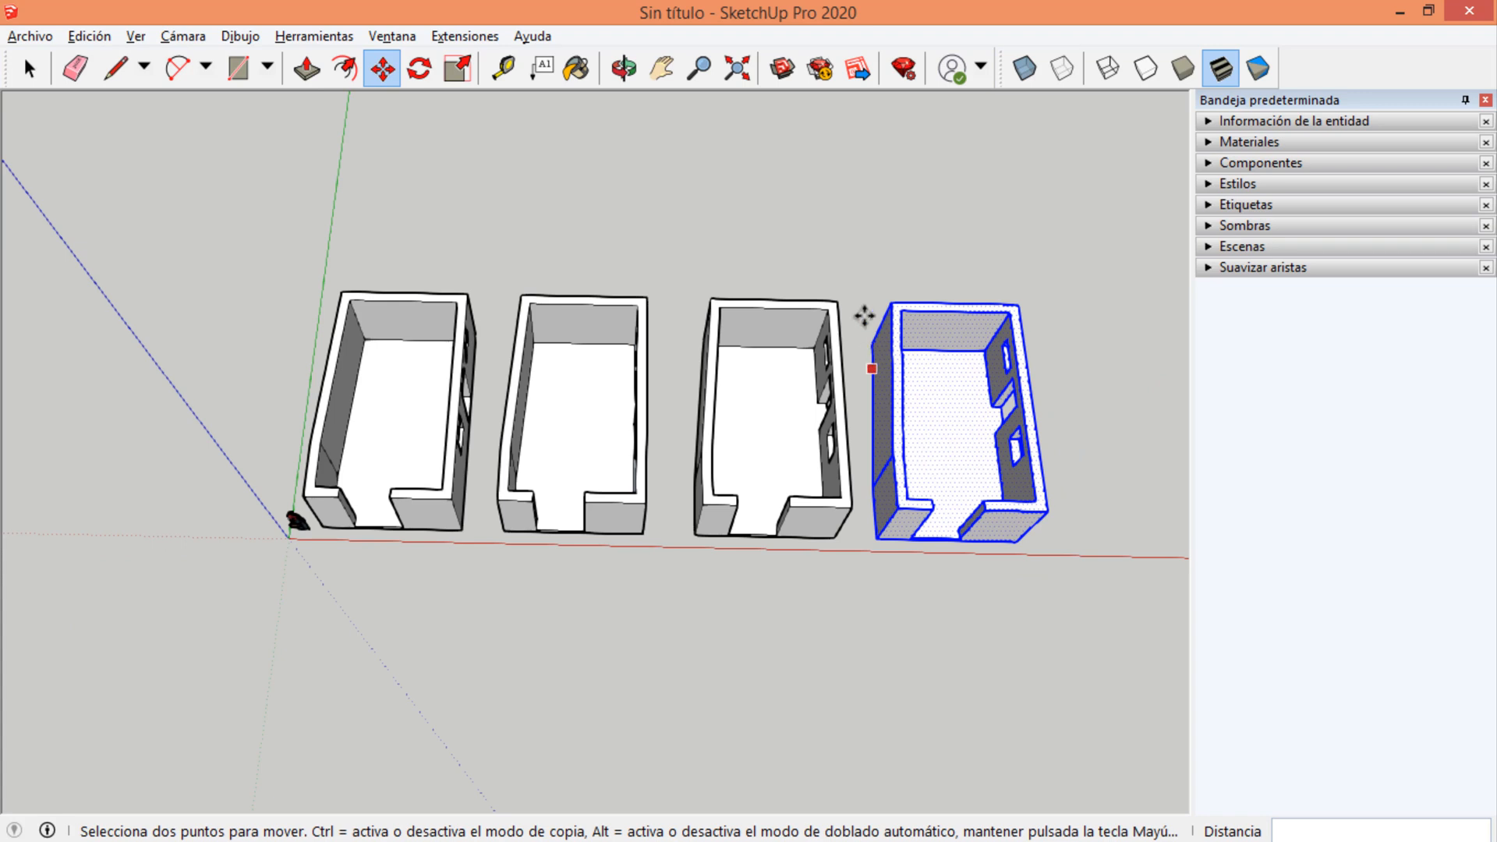
Try scaling the last room copy along the green axis and from an upper back corner, cancelling each attempt.
key("space")
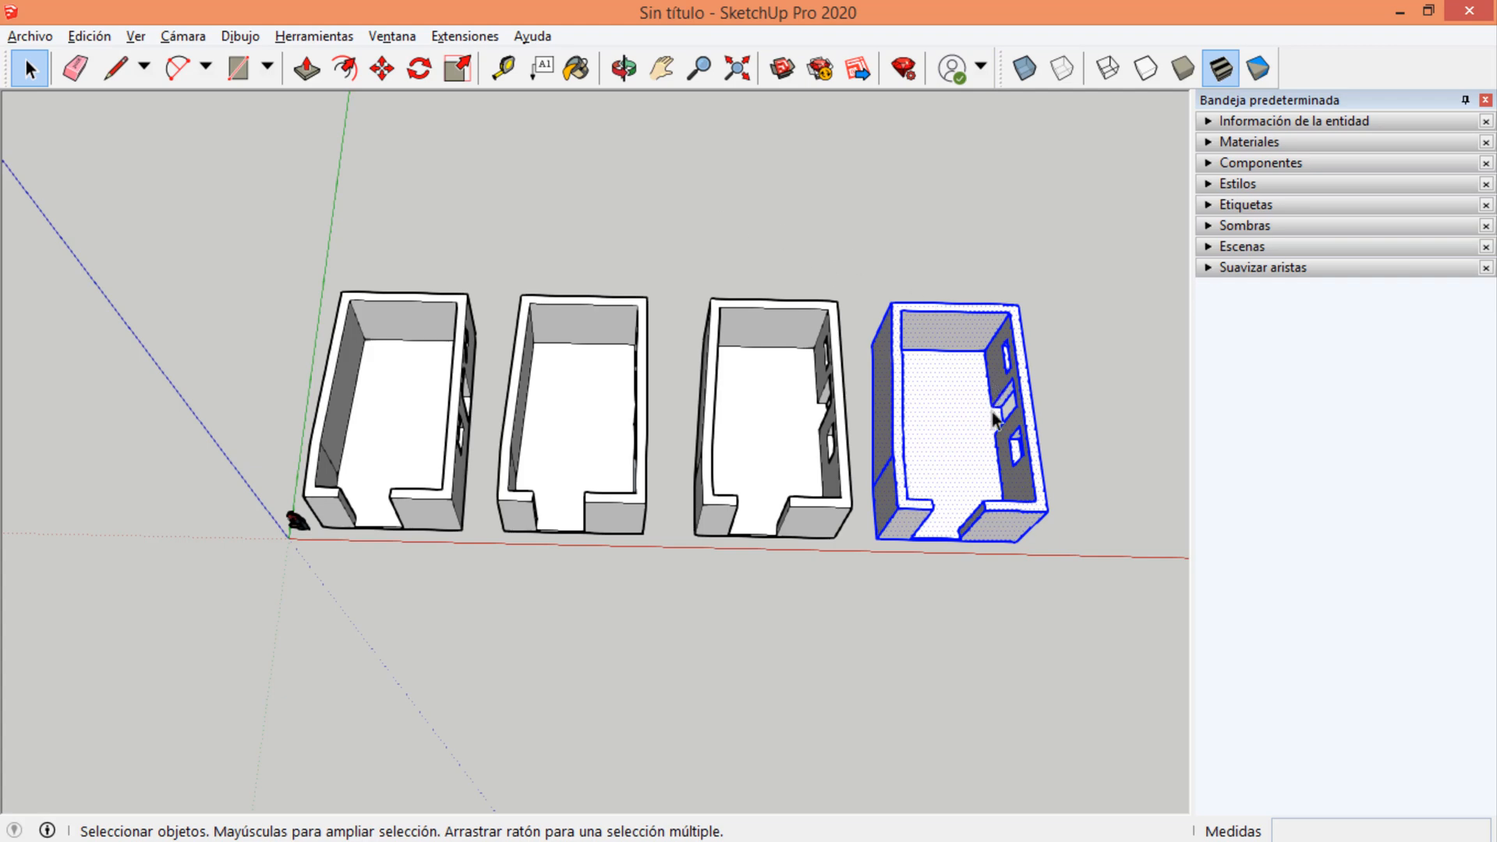
scroll(988, 413, "up", 3)
scroll(935, 409, "down", 3)
scroll(873, 406, "up", 2)
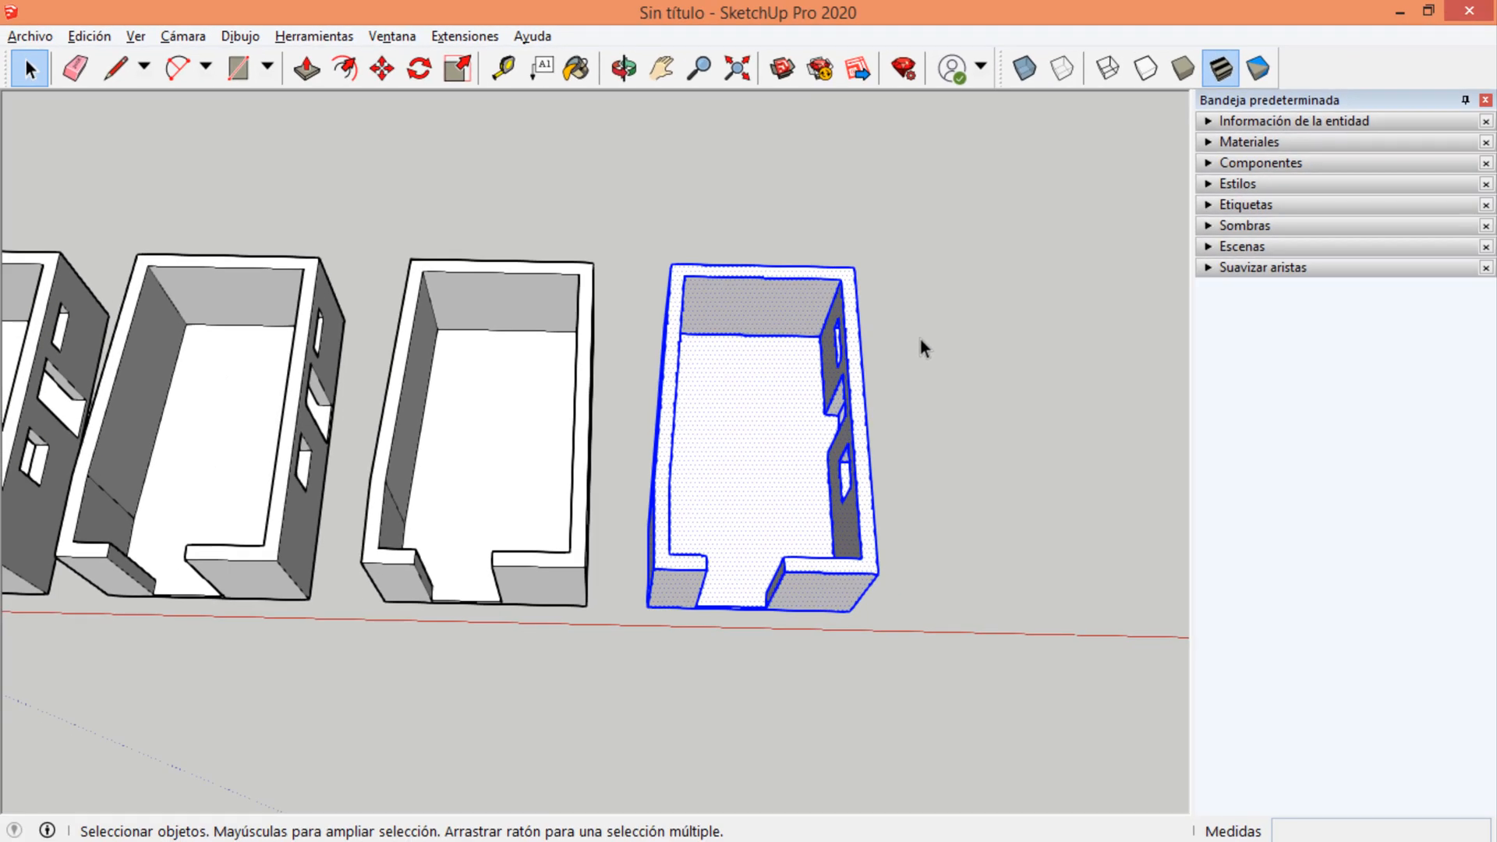
key("s")
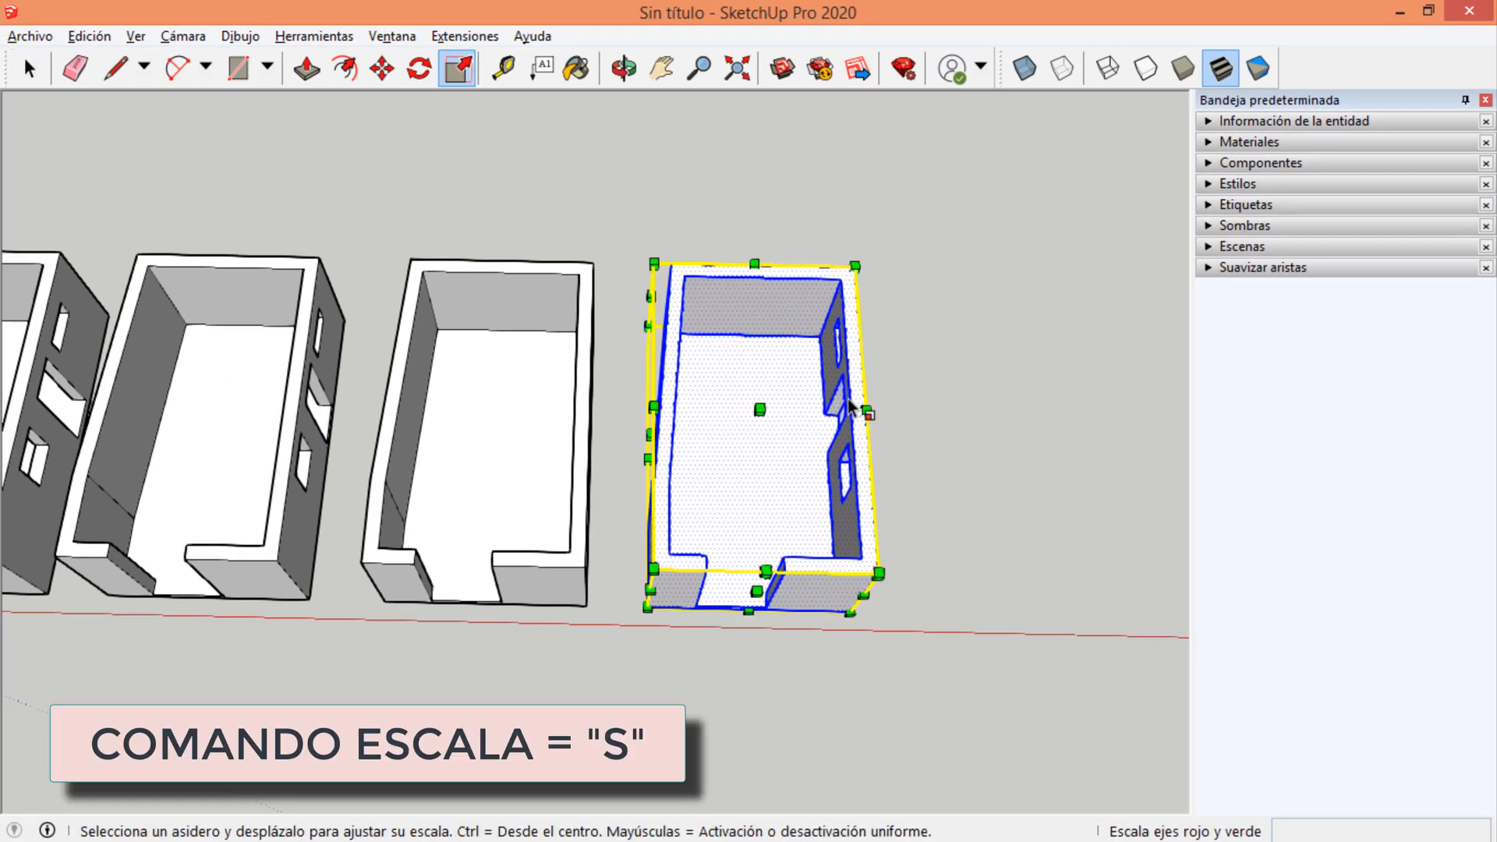
middle_click_drag(806, 491, 714, 405)
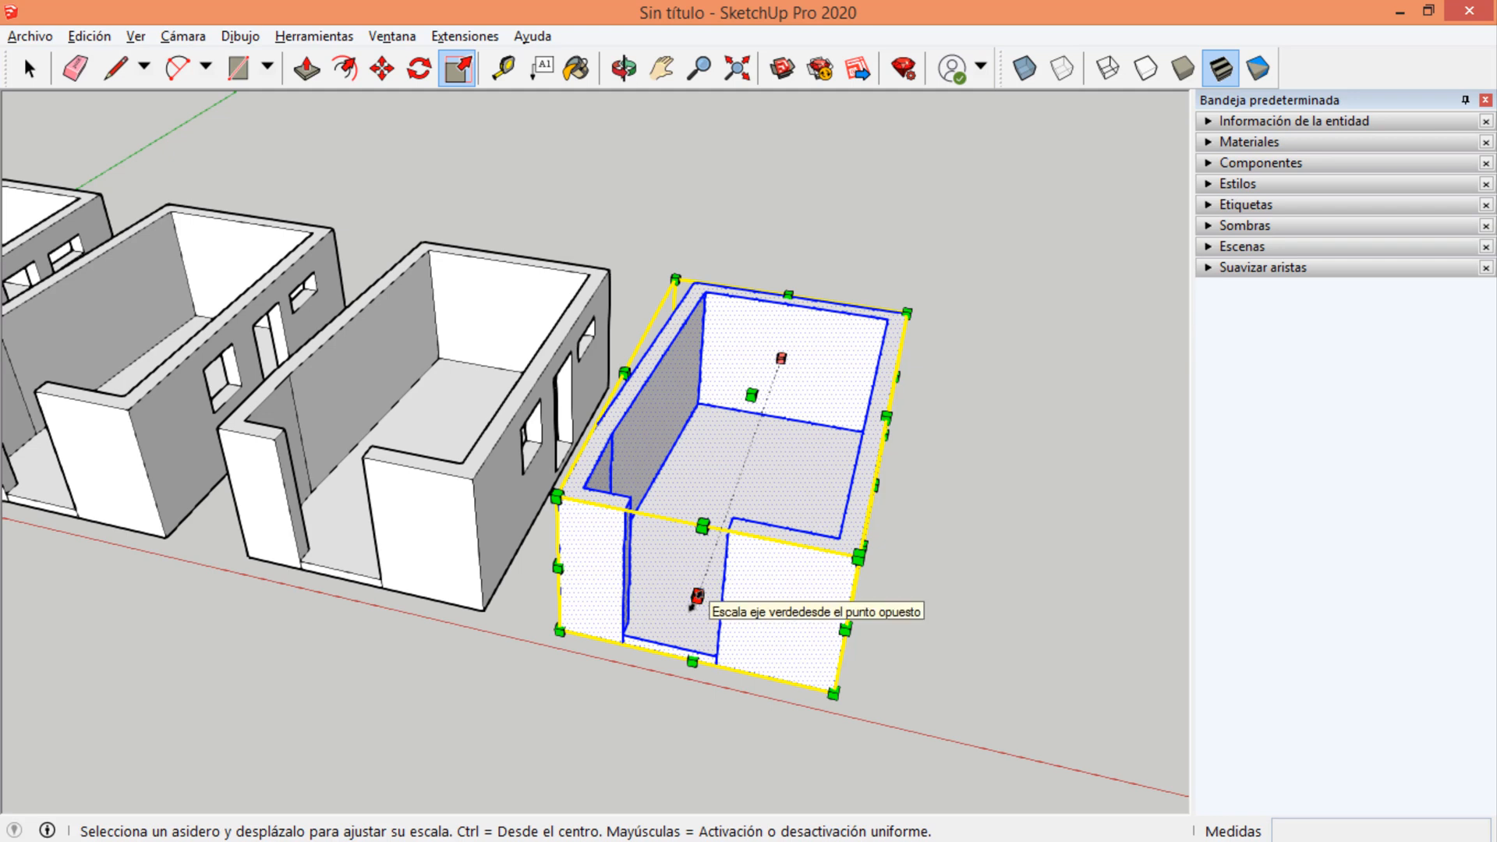
left_click_drag(696, 598, 727, 511)
key("Escape")
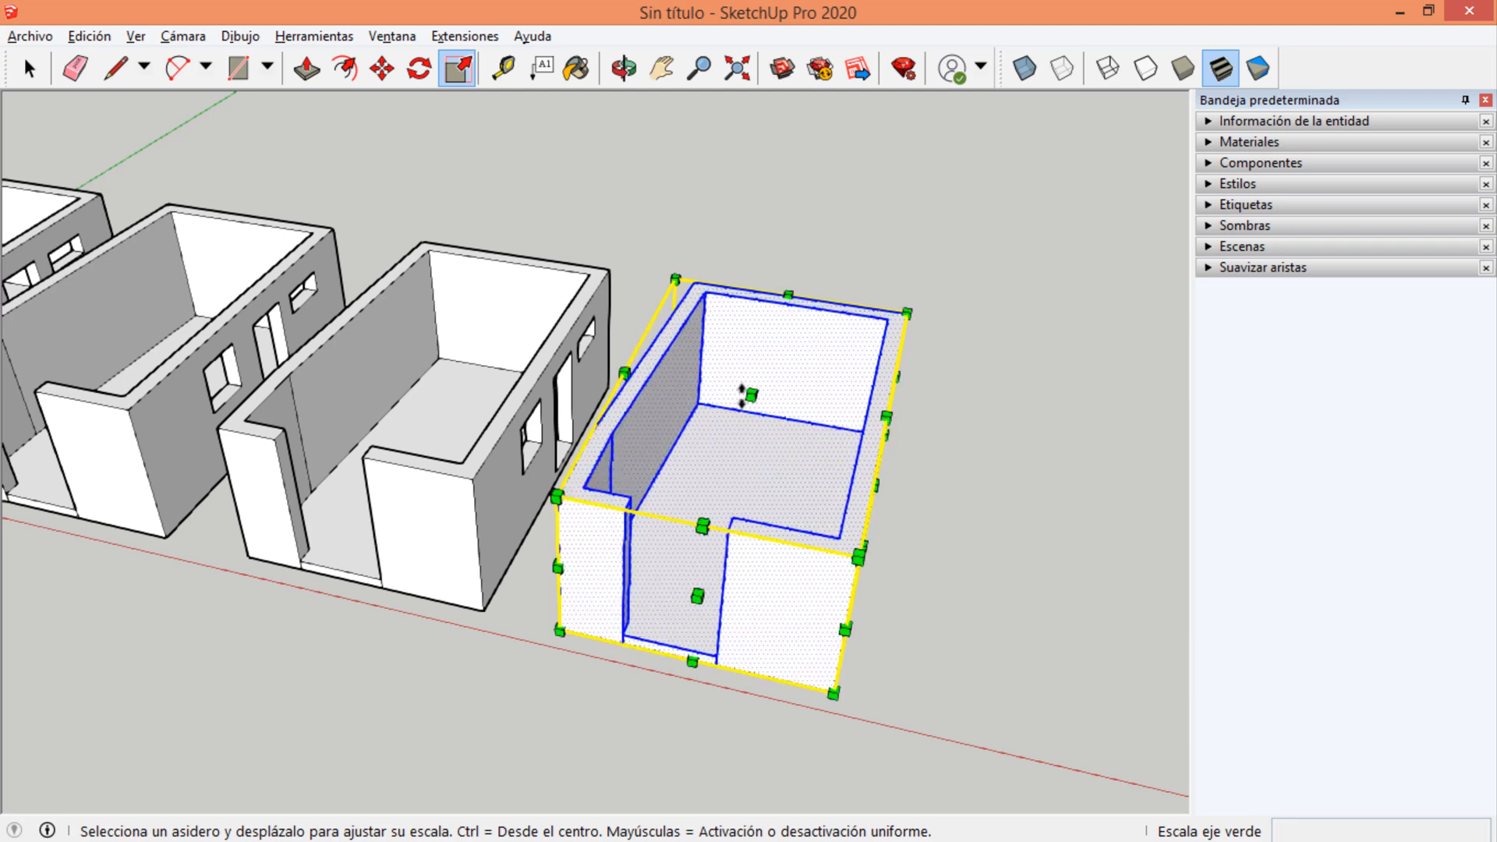
left_click_drag(673, 274, 712, 378)
key("Escape")
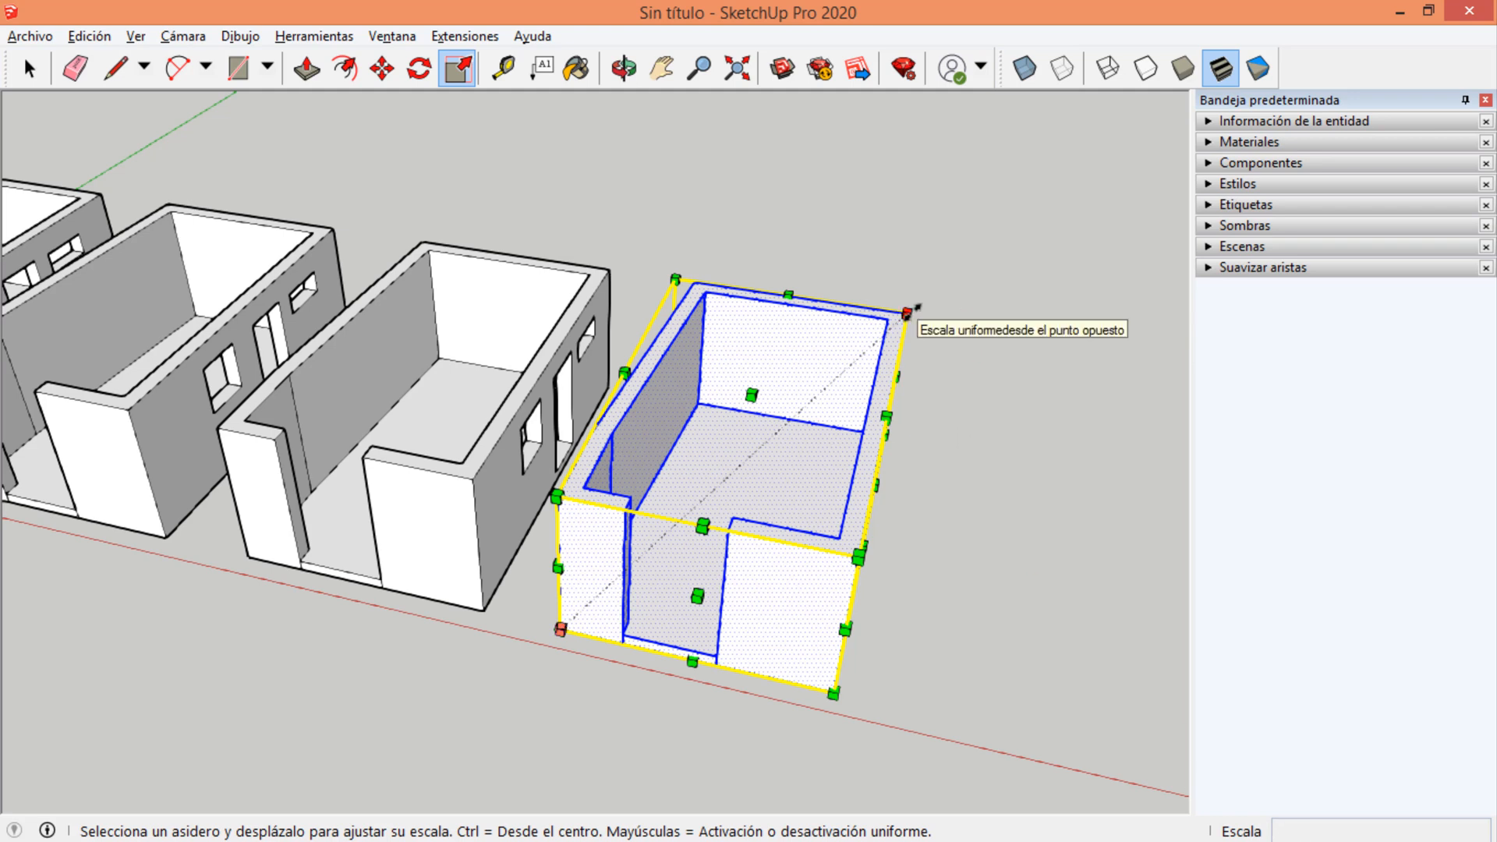
Scale the last room copy uniformly by a factor of .5 from its upper back corner, and undo the scaling.
left_click_drag(906, 312, 840, 372)
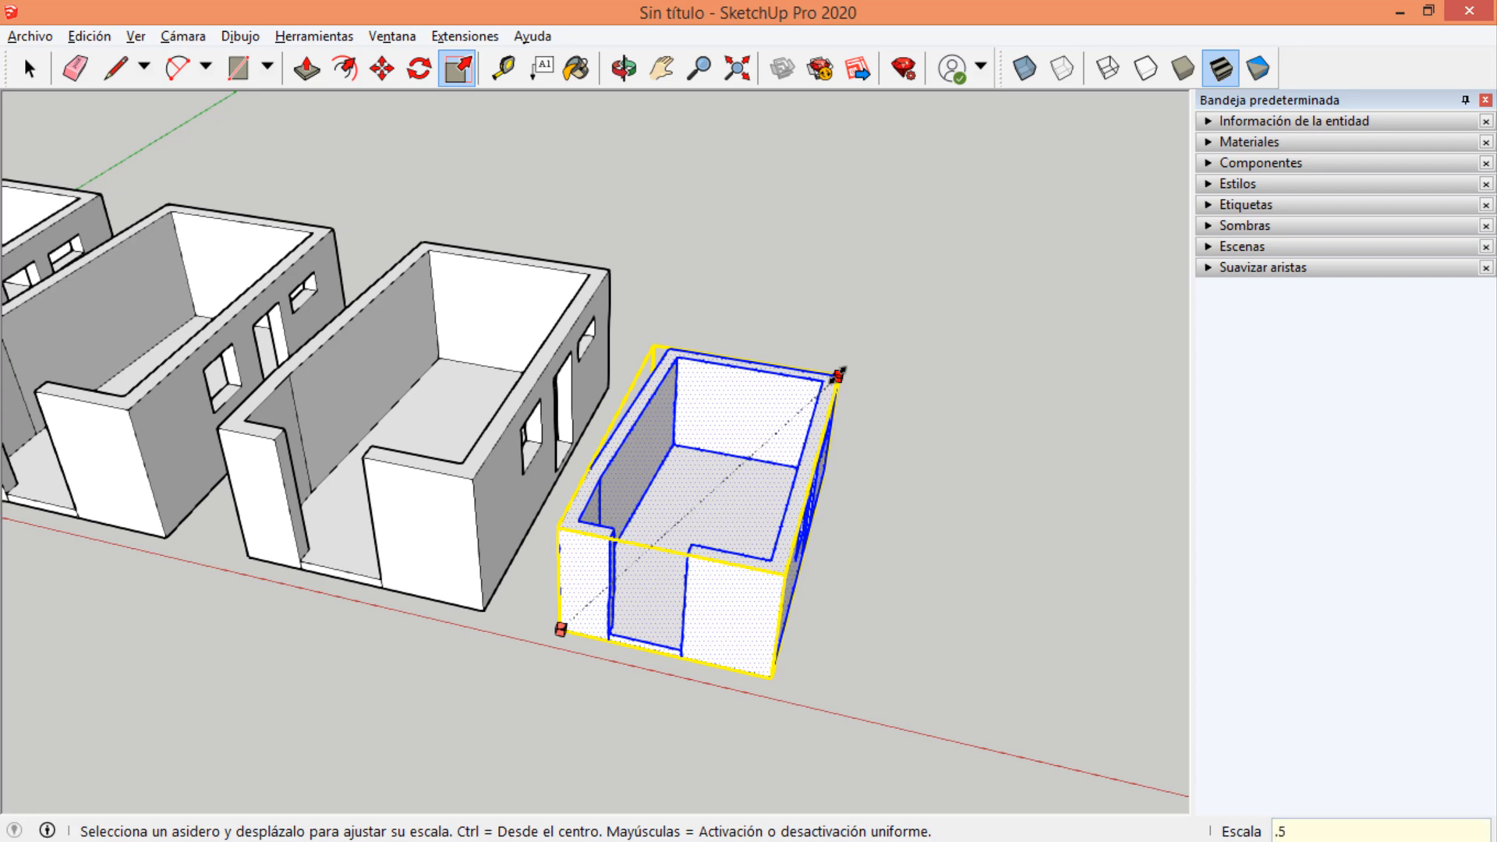
key("Return")
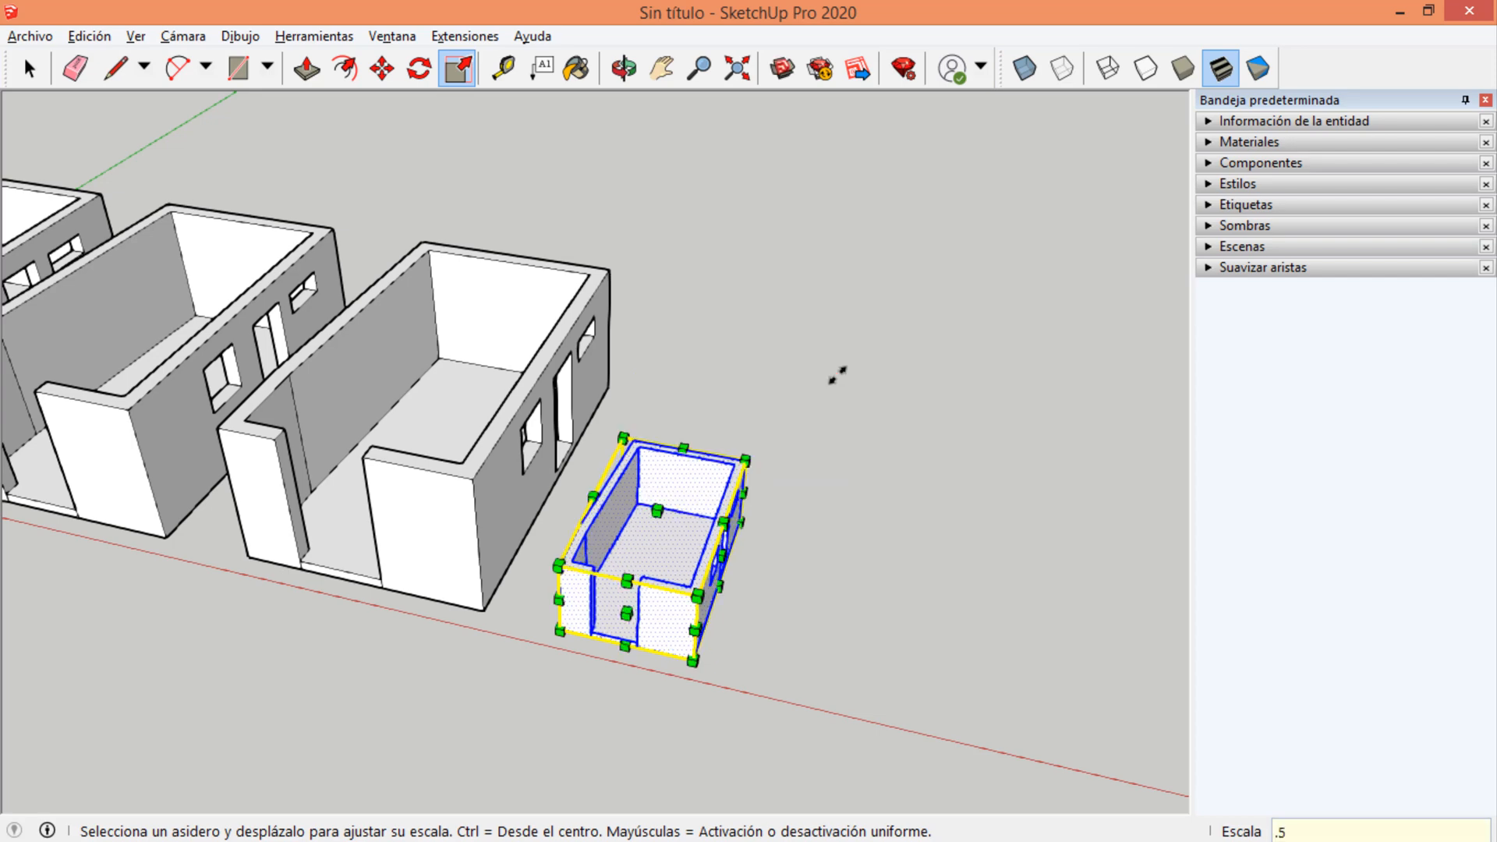
scroll(630, 648, "up", 8)
scroll(686, 528, "down", 4)
left_click(823, 470)
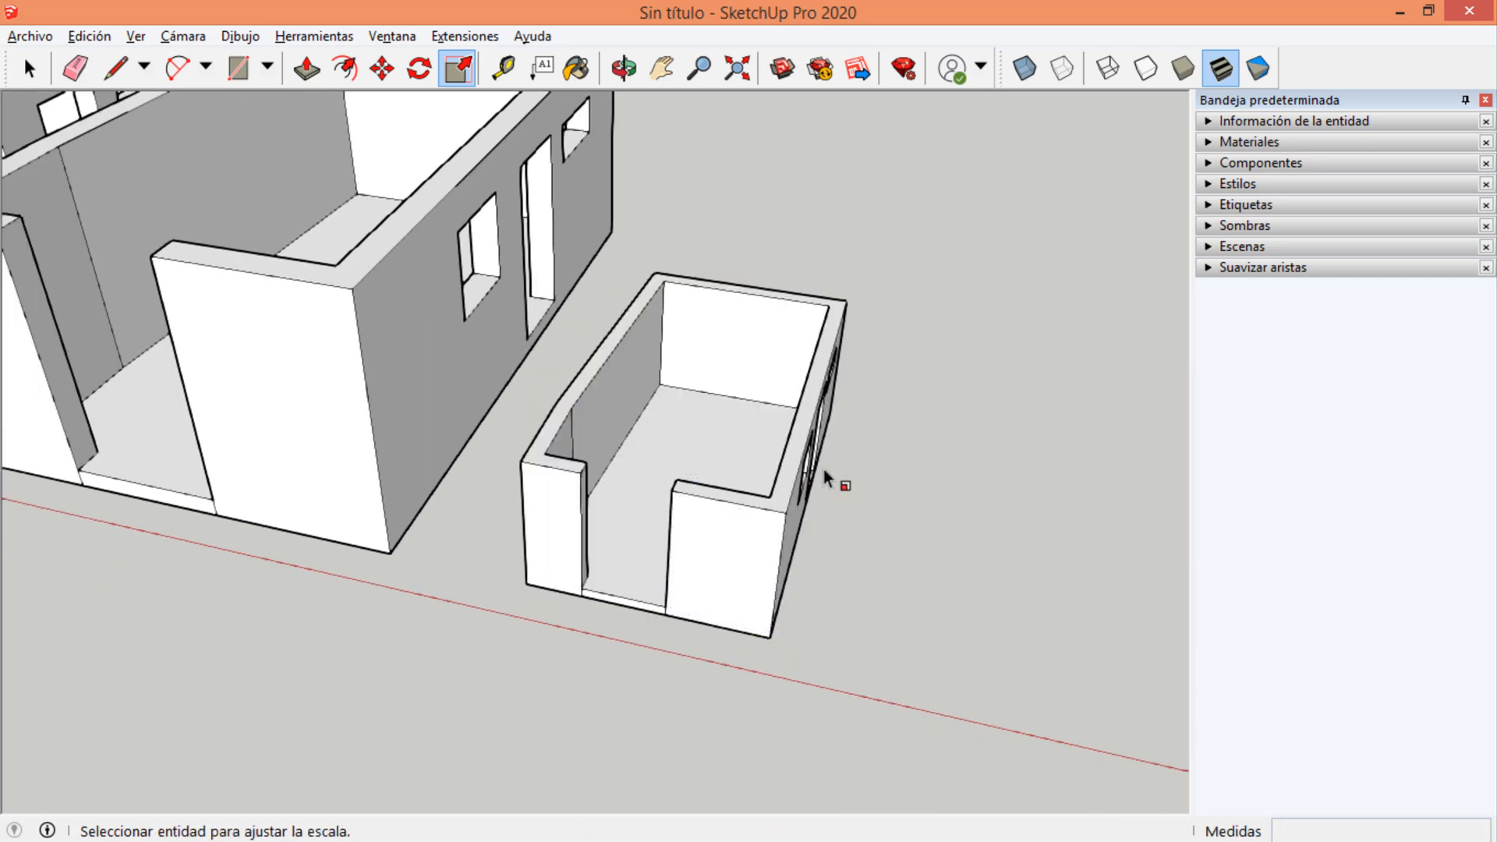
key("space")
scroll(904, 461, "down", 5)
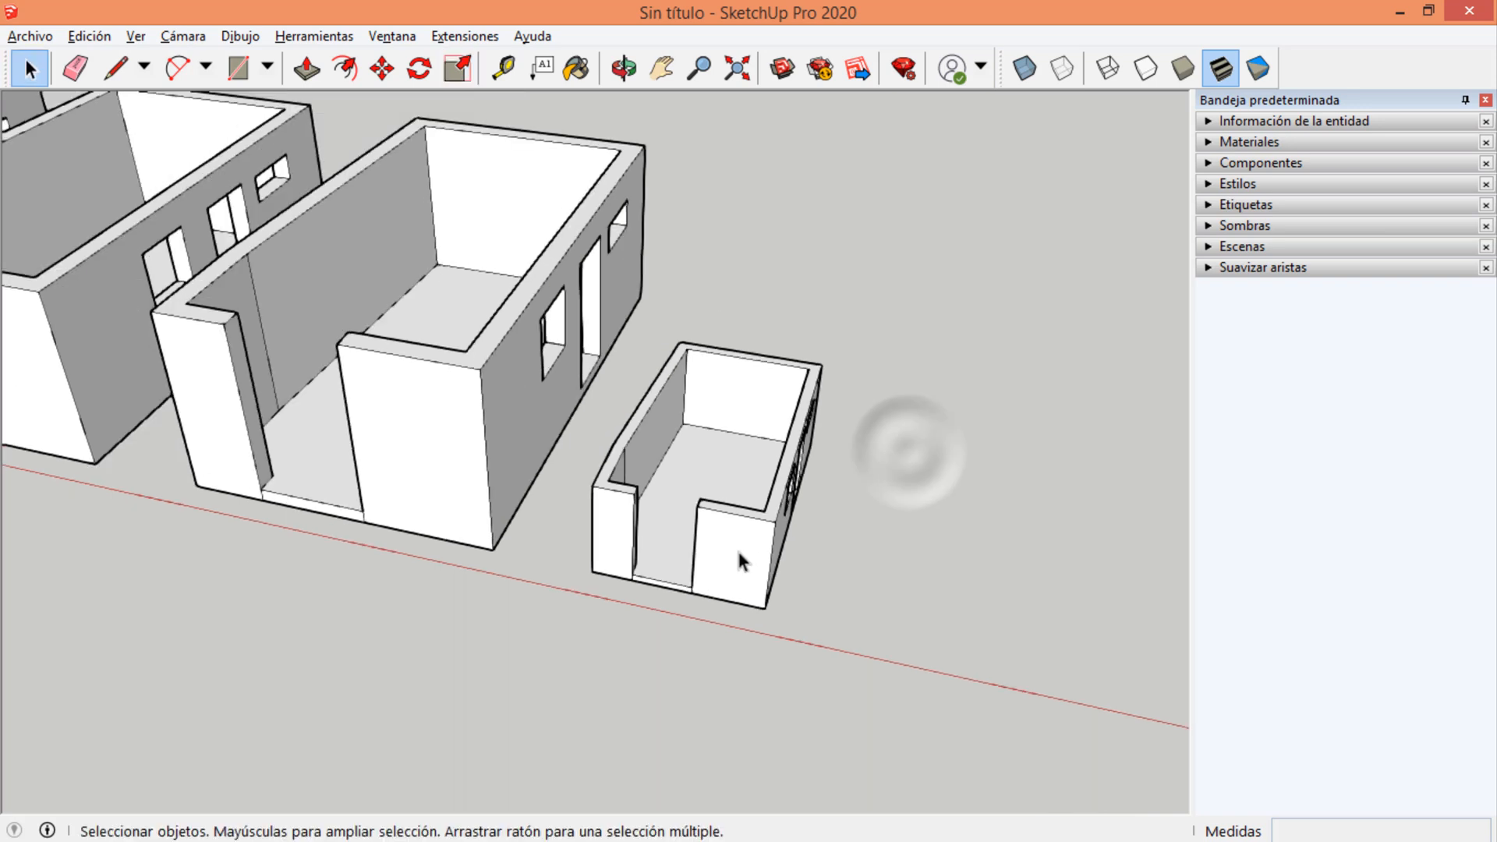
scroll(548, 438, "up", 2)
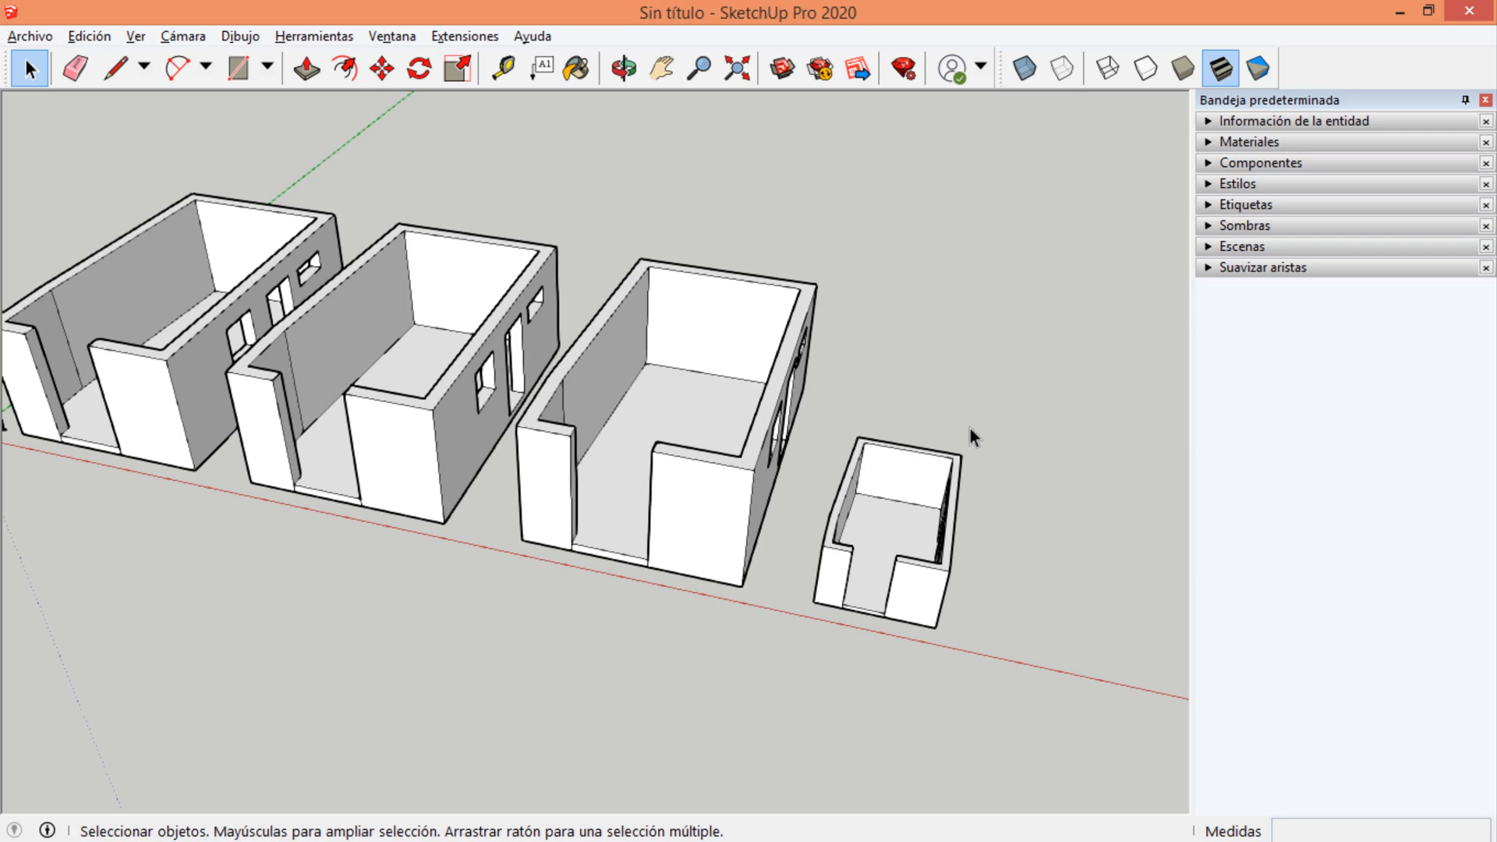
key("ctrl+z")
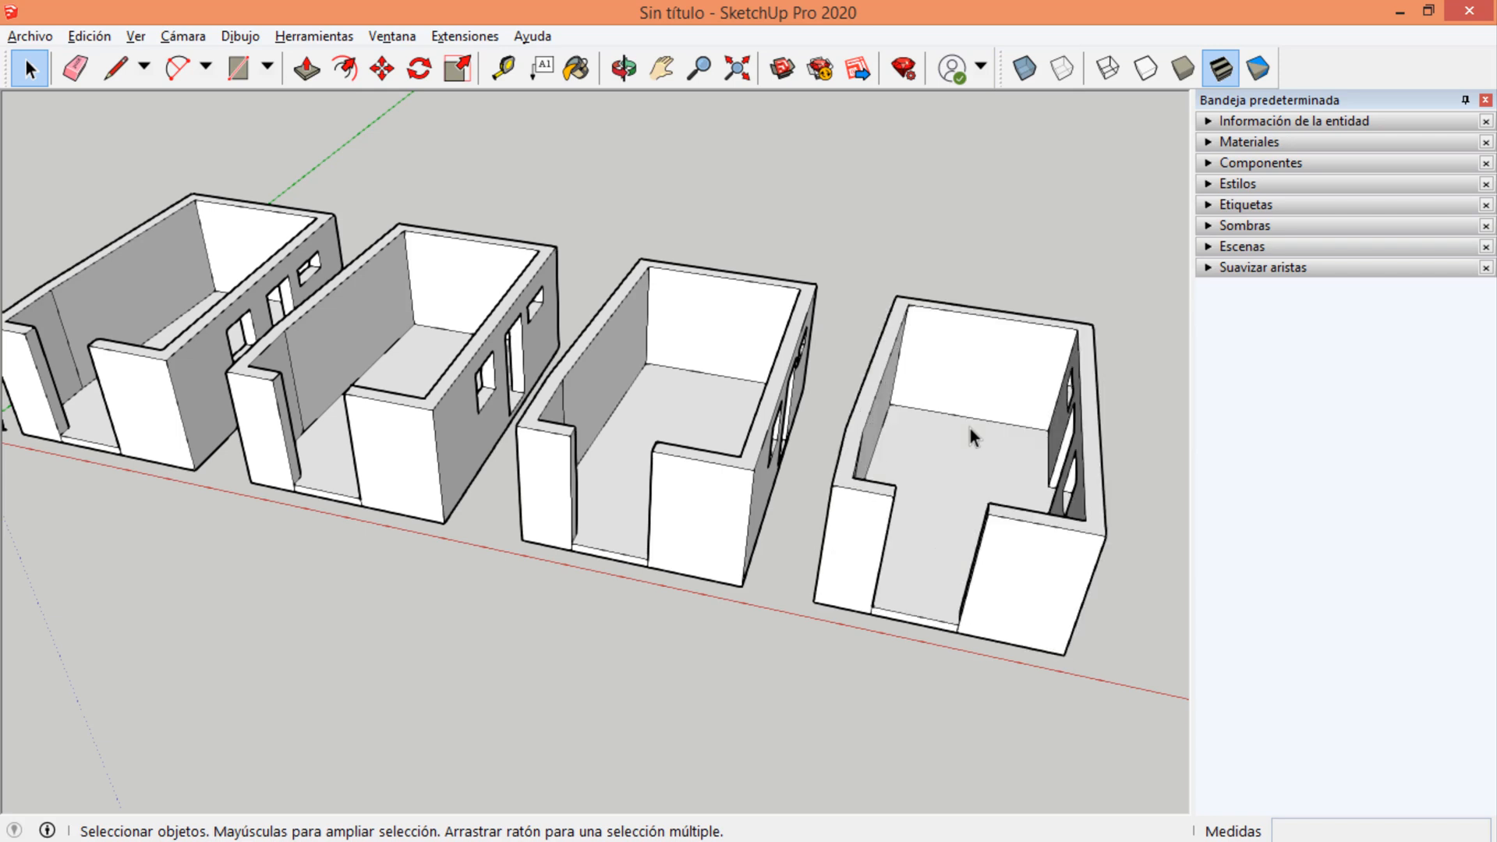
scroll(431, 375, "down", 2)
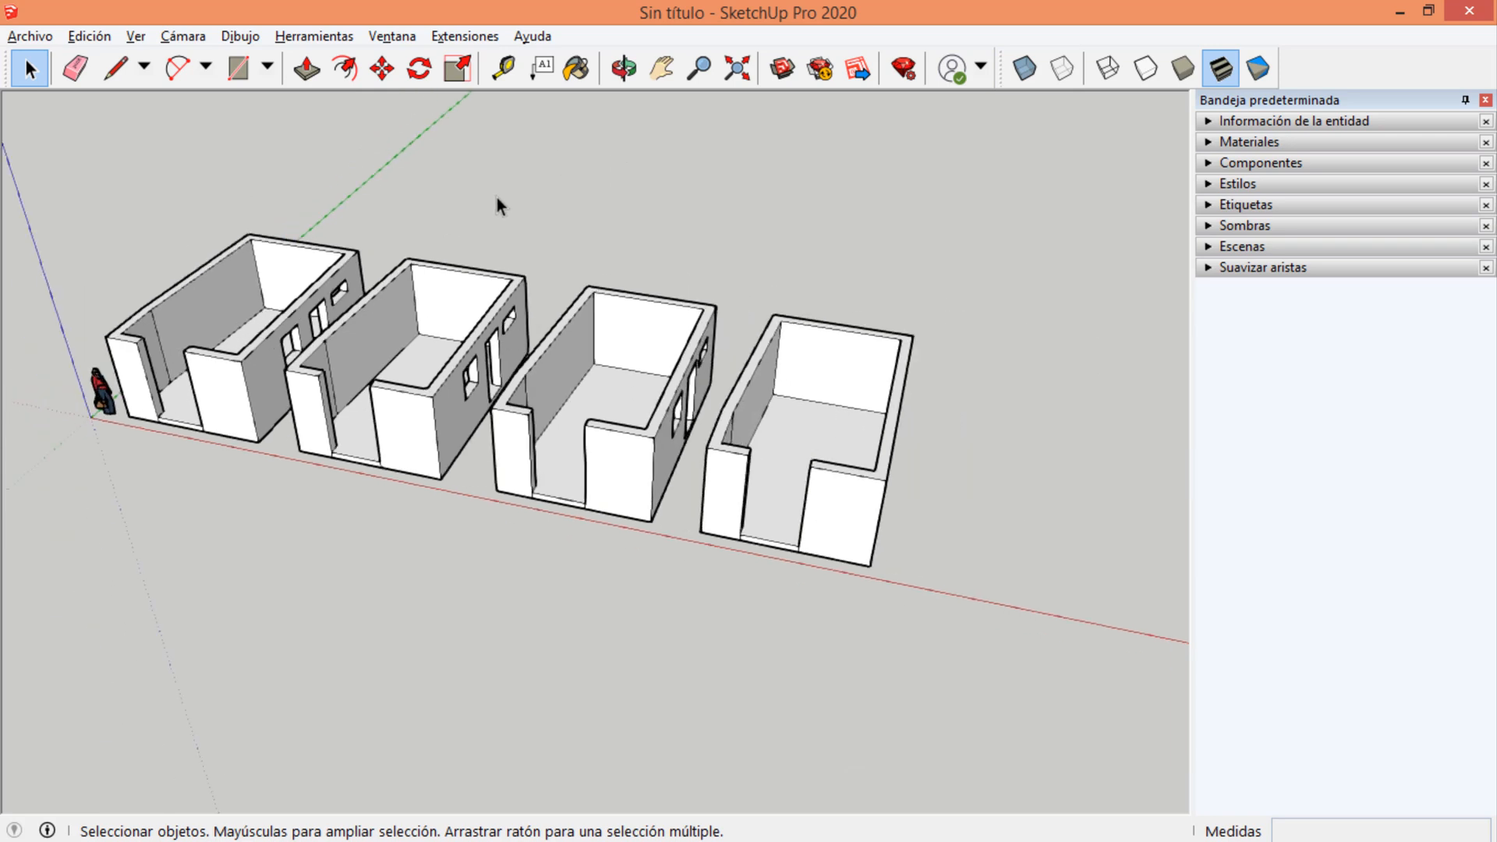
Delete the three room copies and the stray edge left beside the original room.
middle_click_drag(497, 198, 662, 406)
left_click_drag(922, 230, 293, 608)
key("Delete")
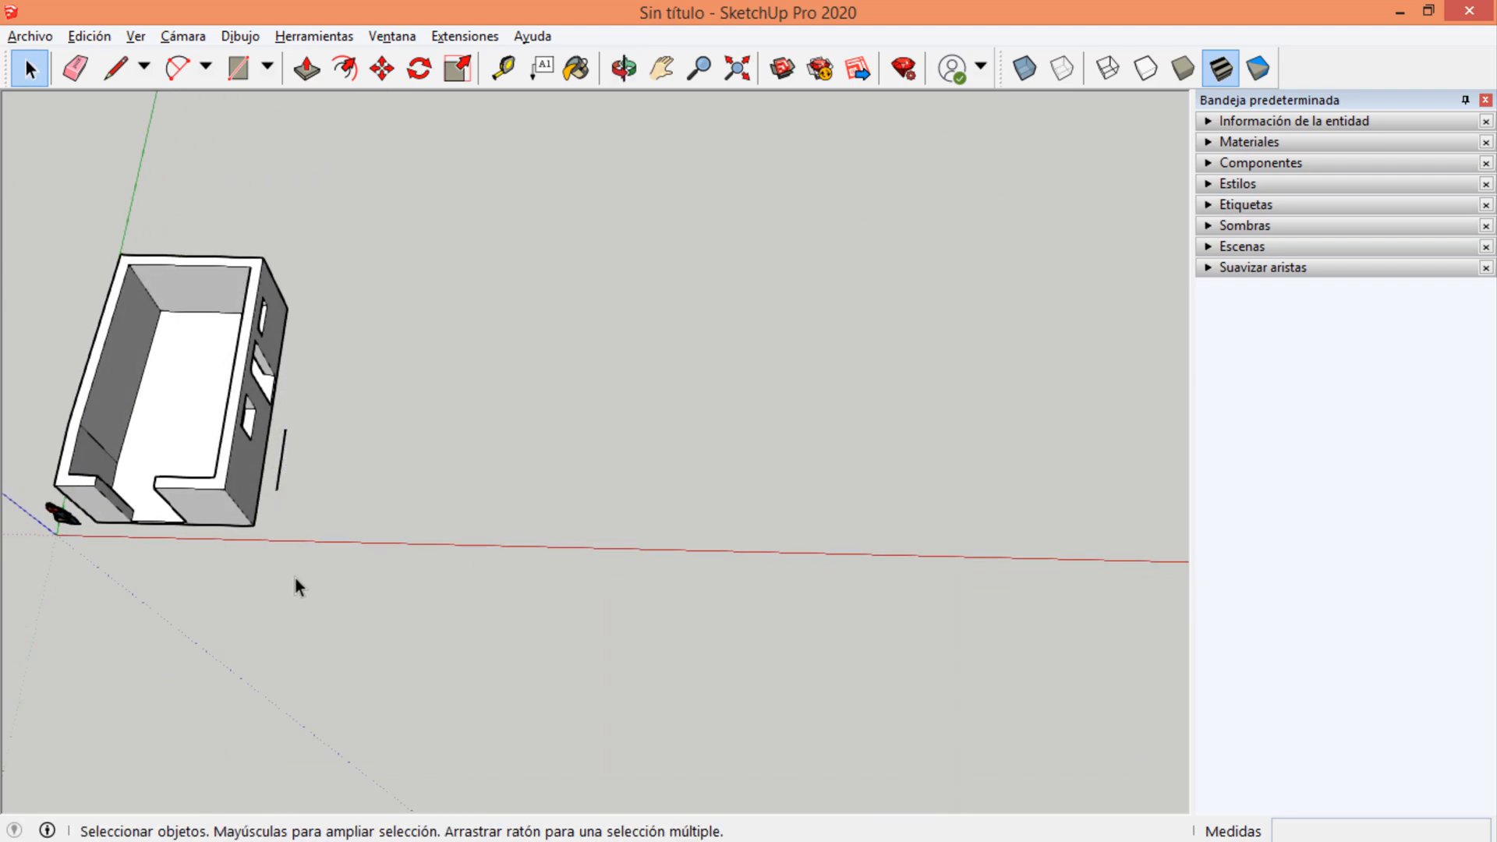
left_click_drag(306, 440, 280, 467)
key("Delete")
scroll(1032, 546, "down", 2)
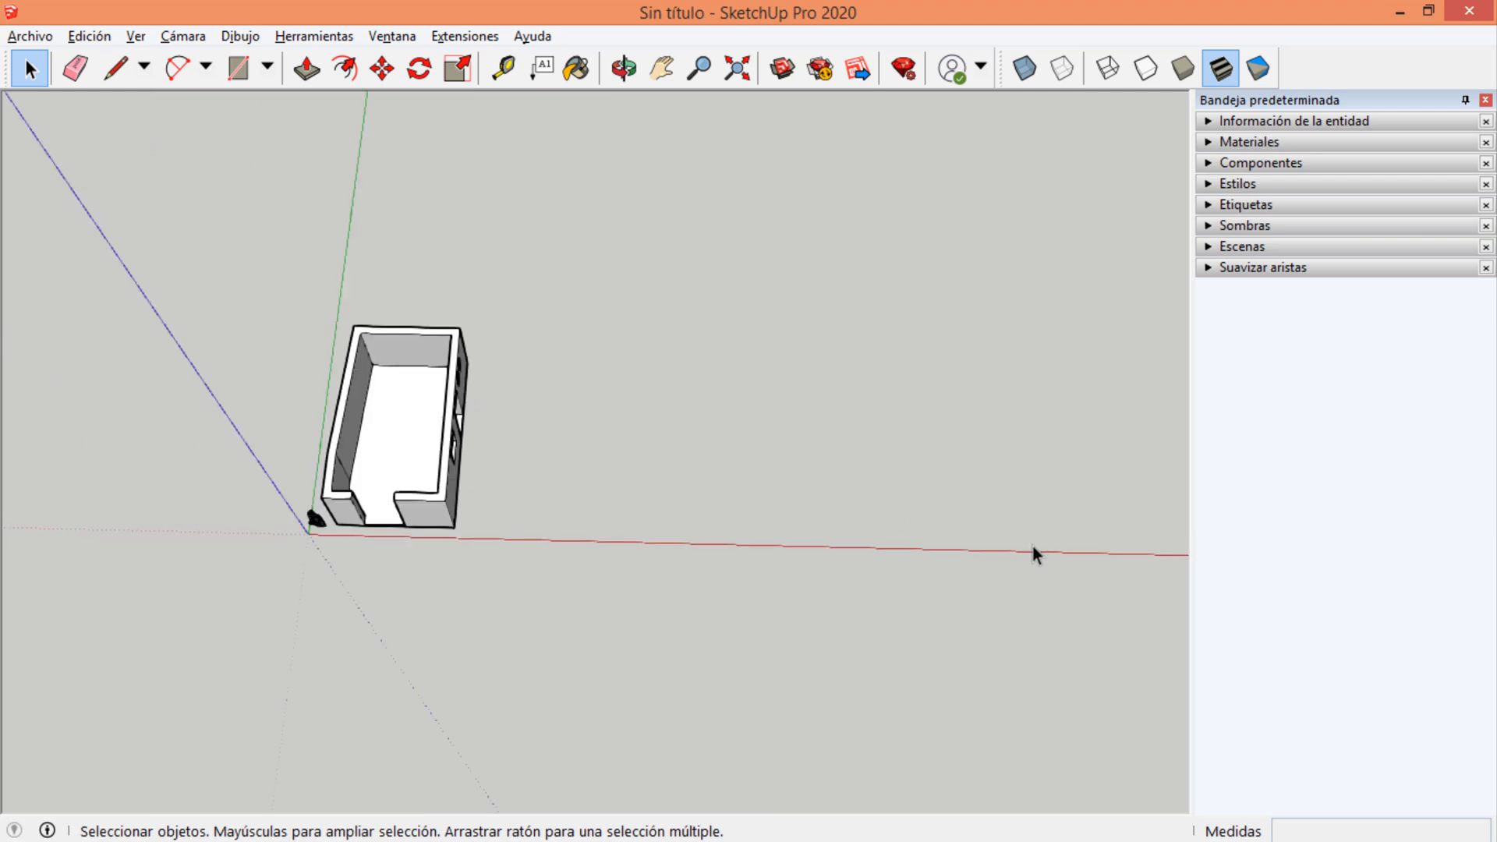
Erase the inner top edge of the back wall with the Eraser, and undo the erasing.
scroll(282, 398, "up", 3)
scroll(468, 414, "up", 3)
scroll(368, 396, "down", 2)
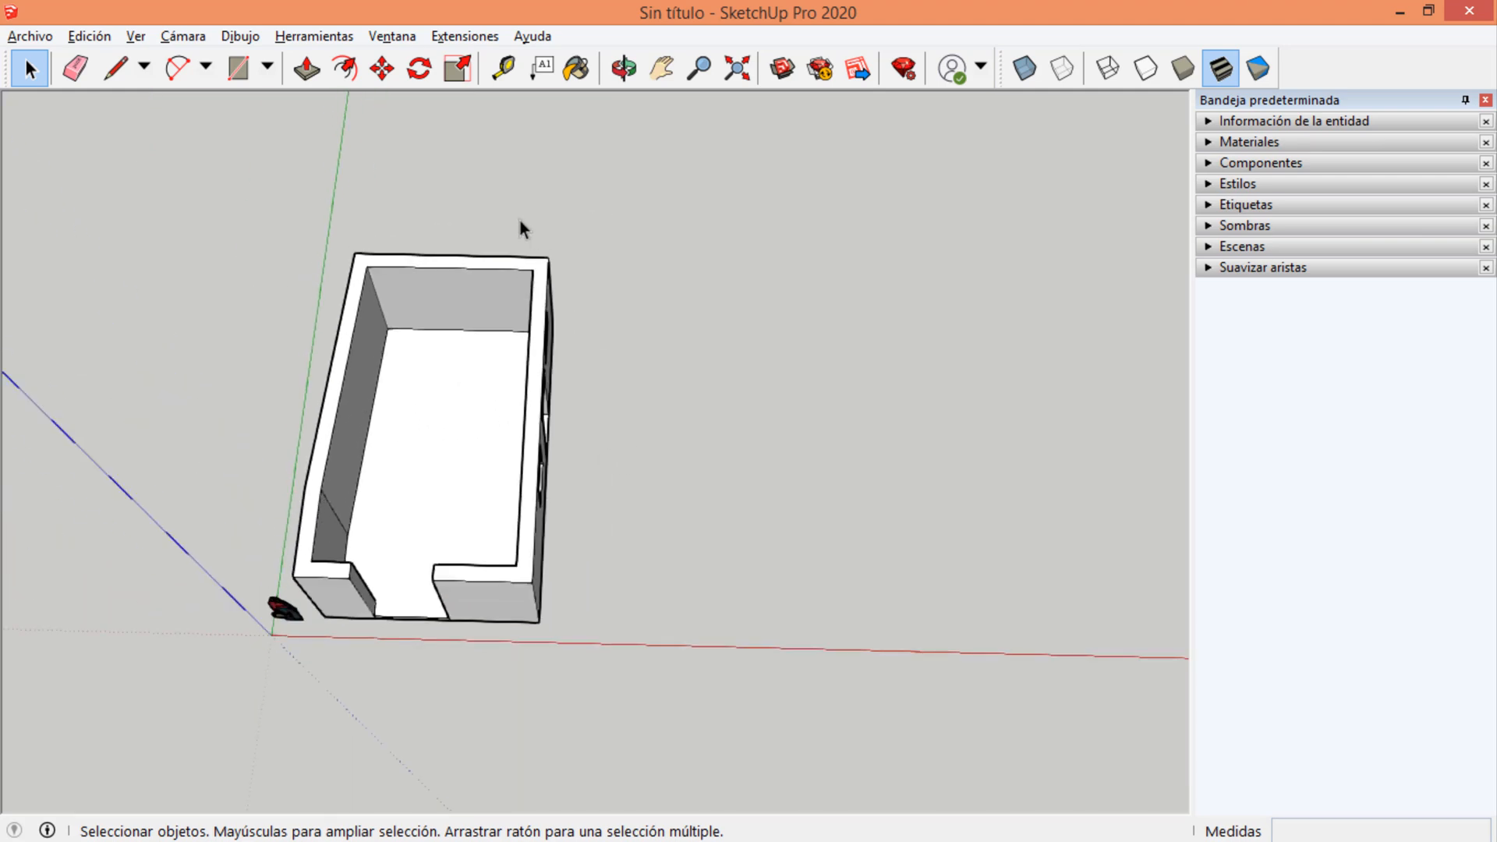
middle_click_drag(670, 555, 890, 374)
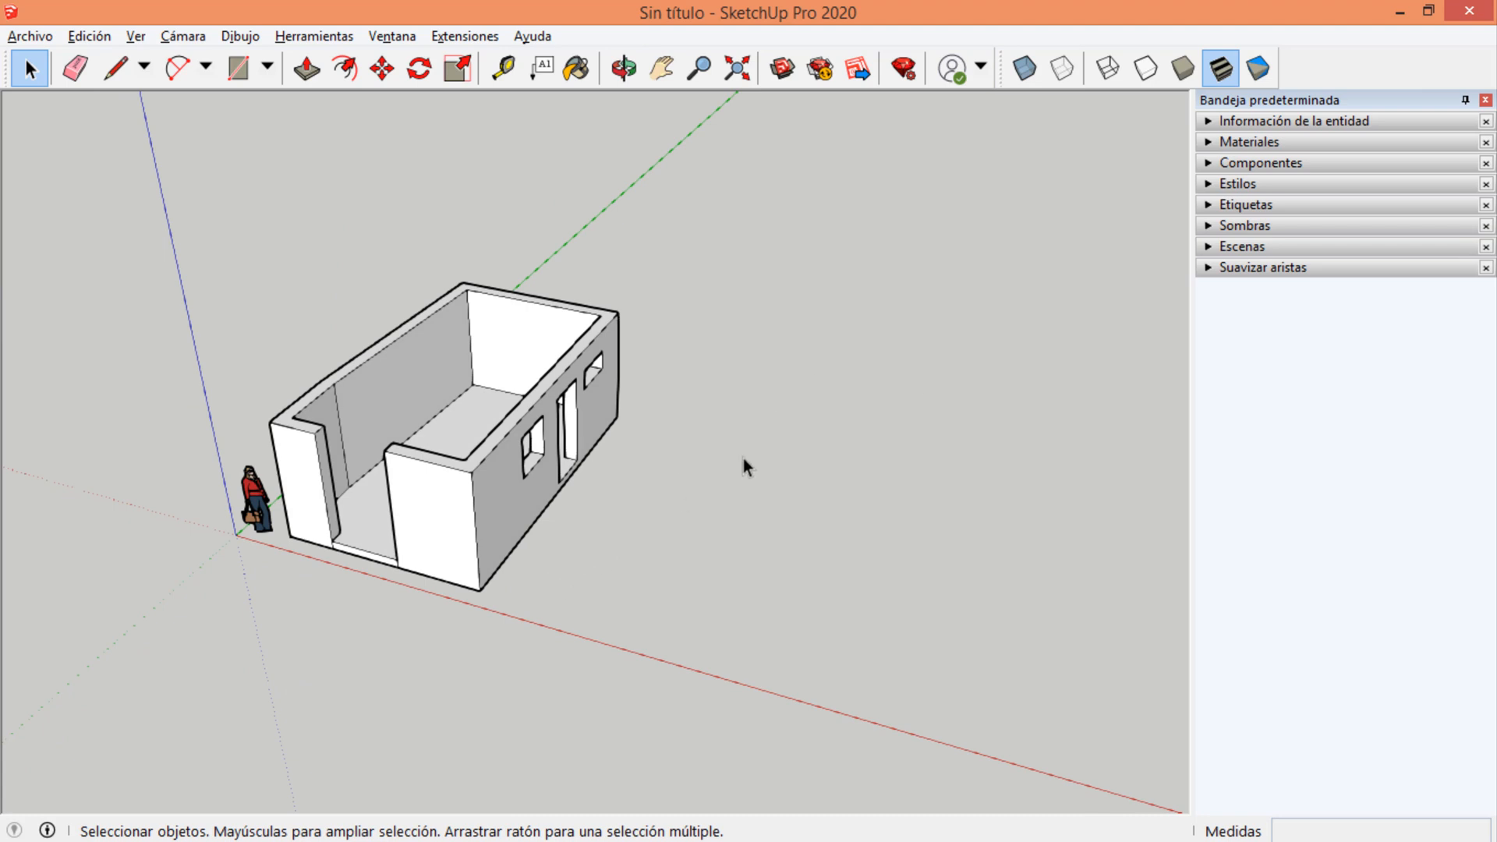
middle_click_drag(663, 387, 815, 546)
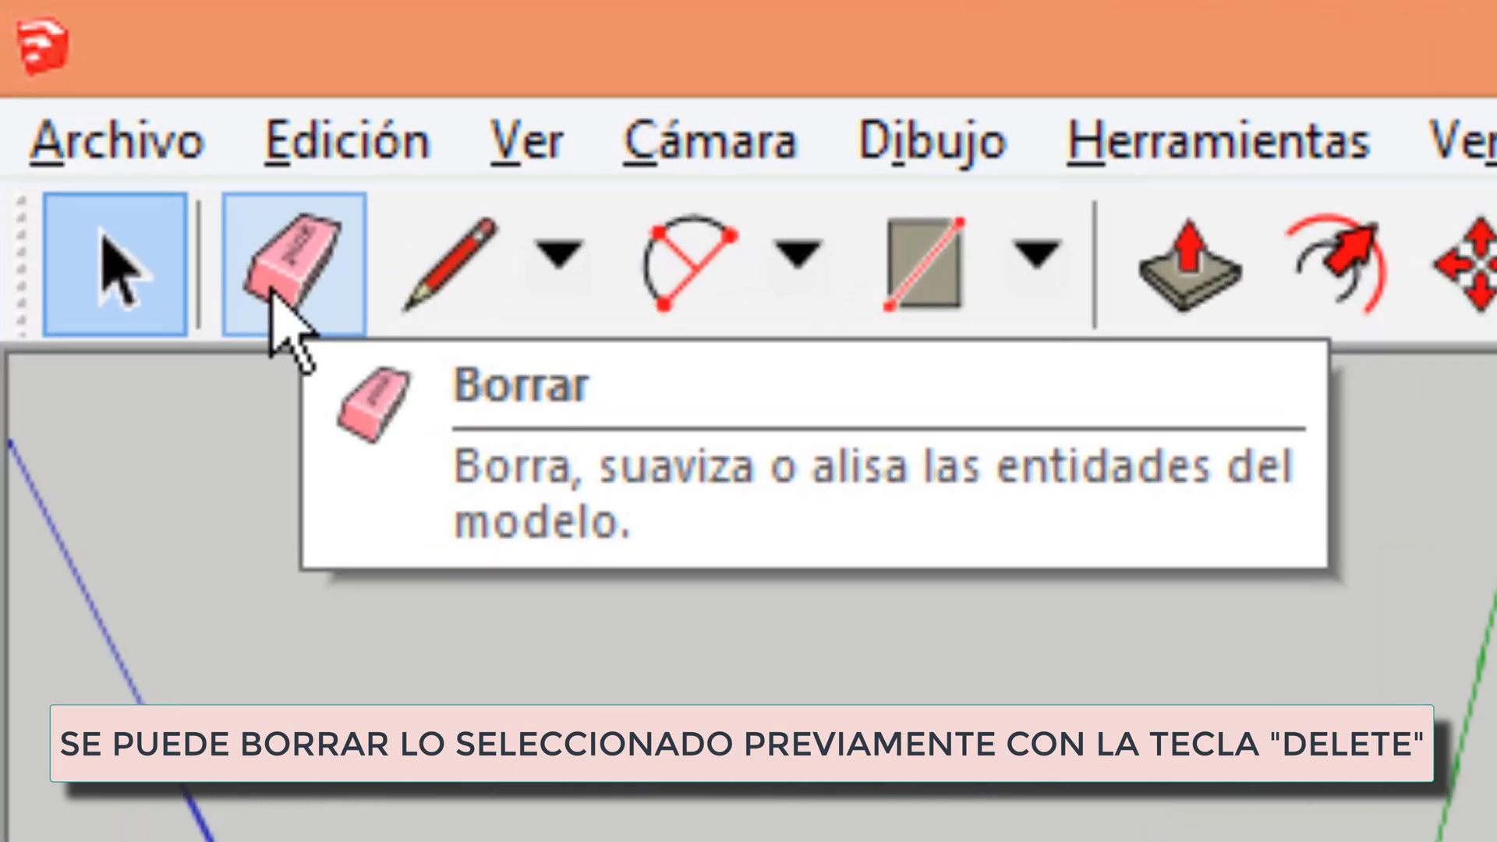
left_click(76, 70)
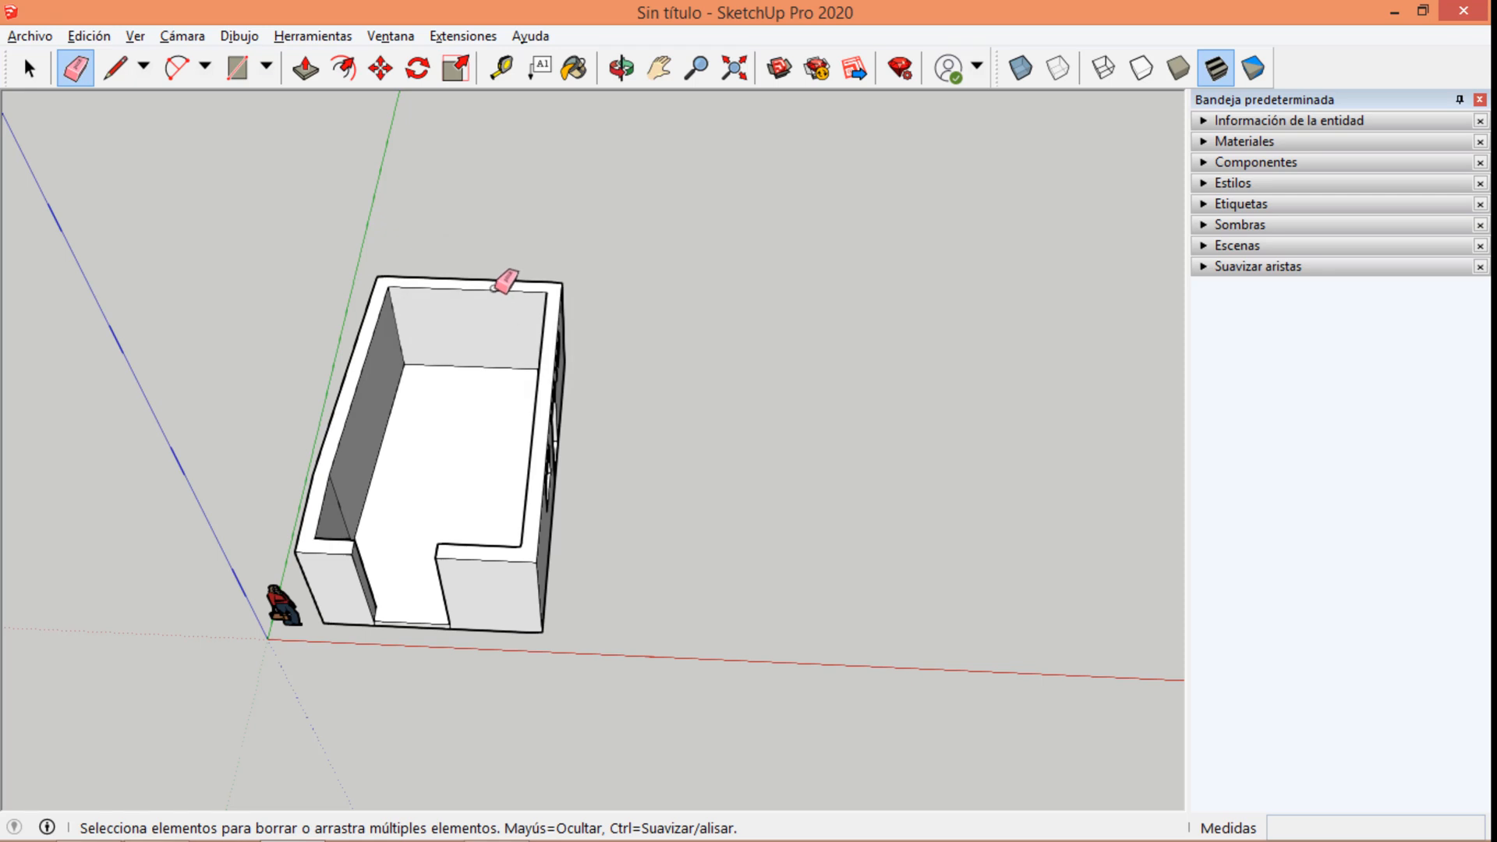
scroll(503, 278, "up", 5)
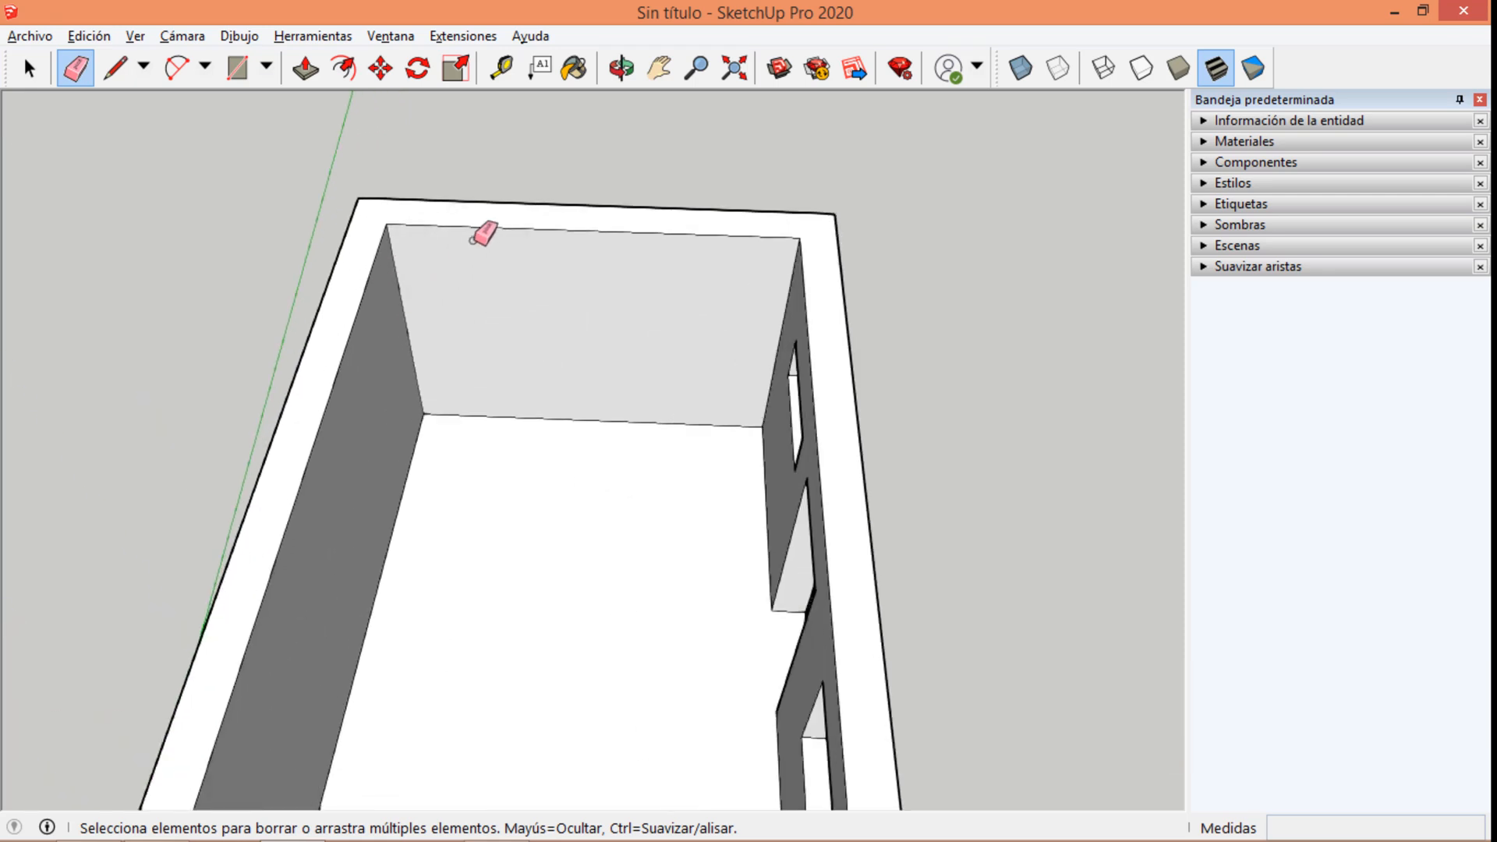
left_click(485, 218)
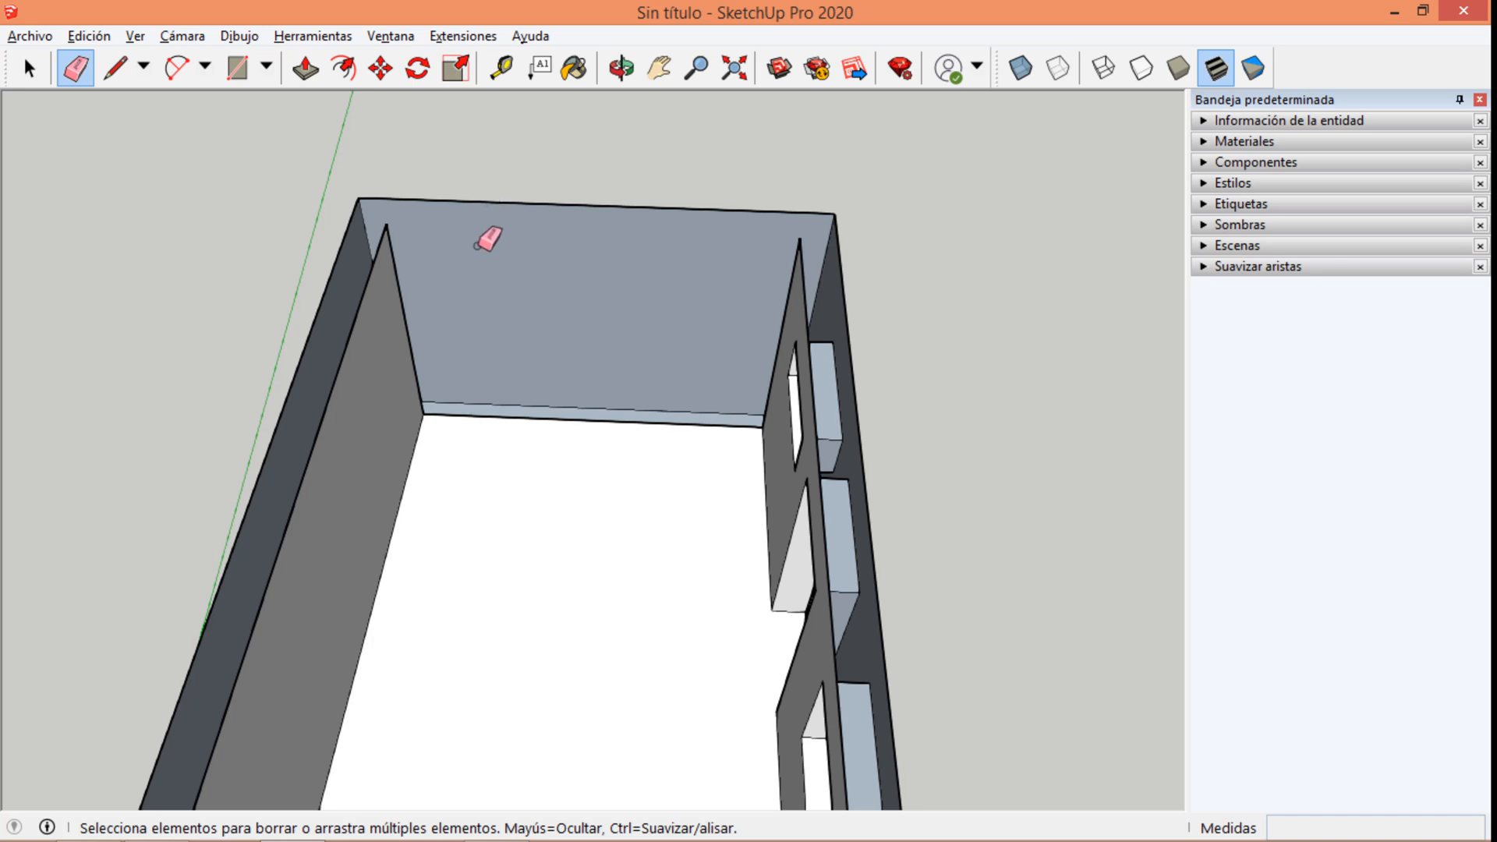
key("ctrl+z")
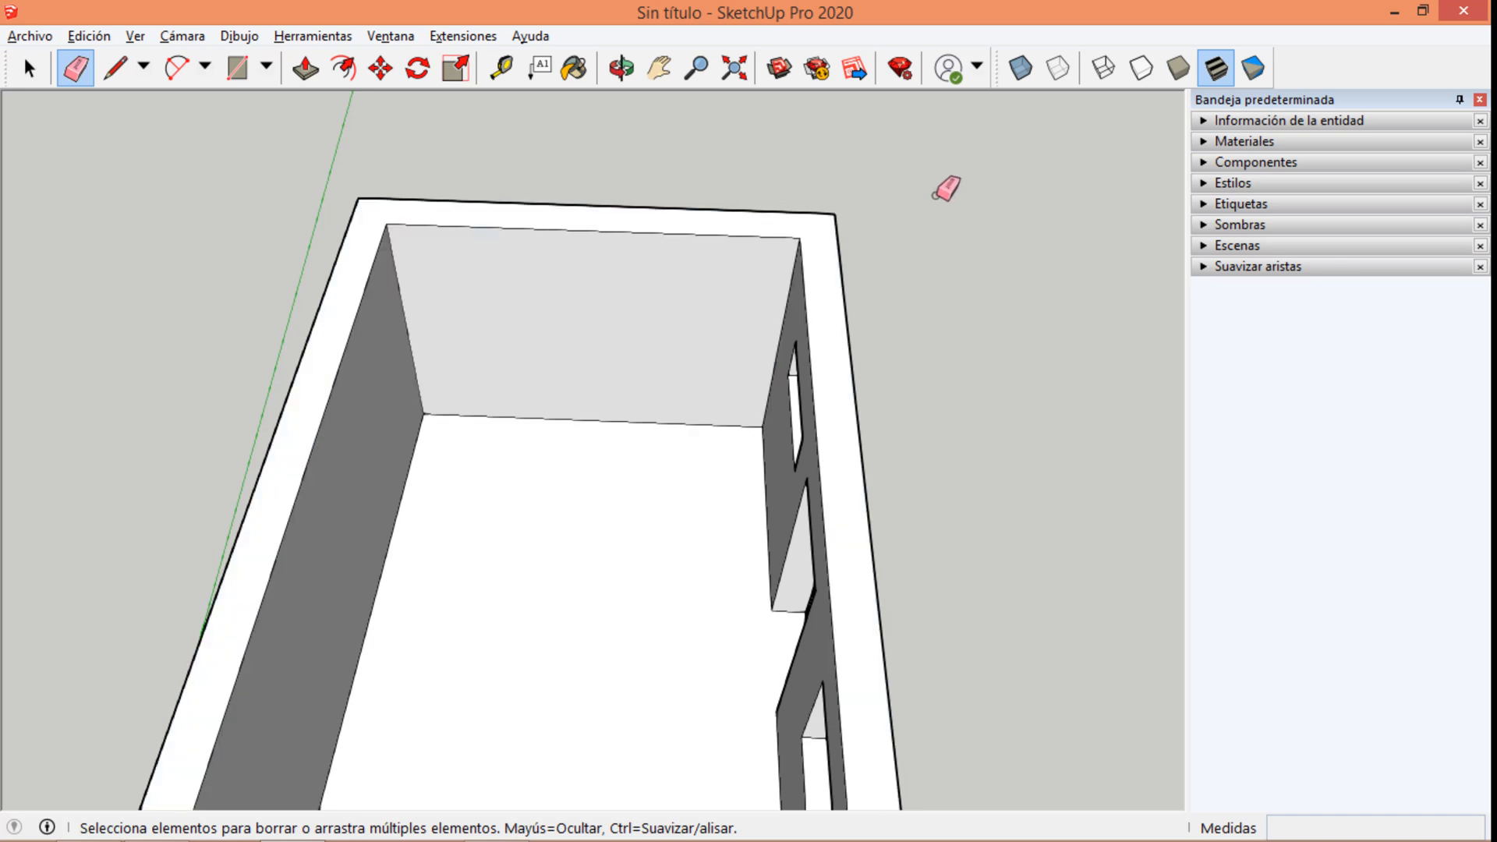
Erase several top edges of the back and side walls in one Eraser stroke, and undo the erasing.
left_click(941, 190)
mouse_move(636, 267)
left_mouse_down()
mouse_move(573, 193)
mouse_move(448, 263)
mouse_move(337, 226)
left_mouse_up()
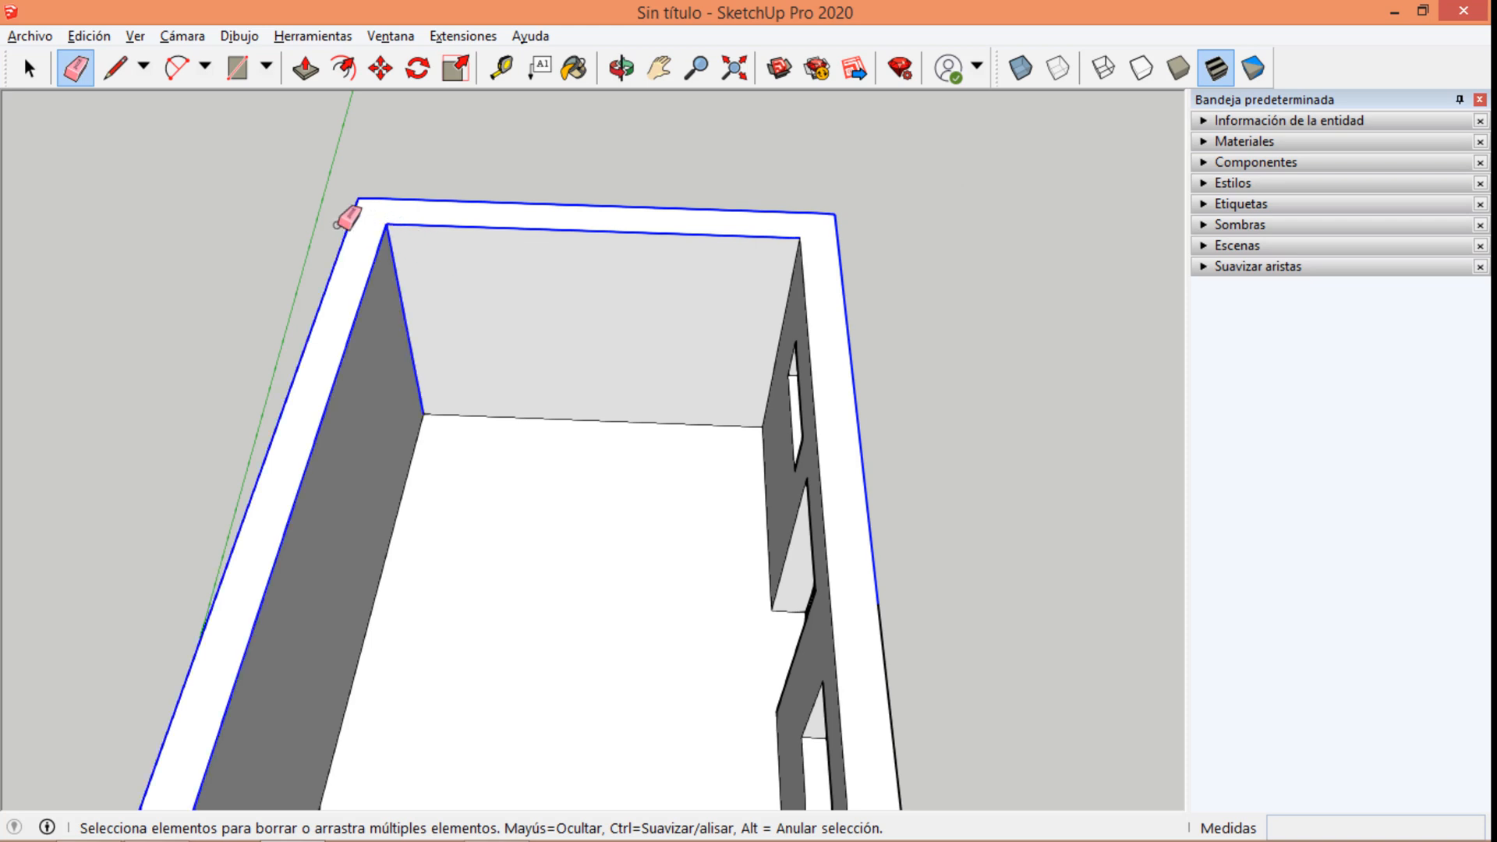
mouse_move(394, 291)
left_mouse_down()
mouse_move(784, 298)
mouse_move(855, 277)
mouse_move(441, 337)
mouse_move(388, 428)
mouse_move(479, 449)
mouse_move(606, 376)
mouse_move(781, 441)
mouse_move(842, 368)
mouse_move(809, 514)
mouse_move(736, 579)
mouse_move(785, 610)
left_mouse_up()
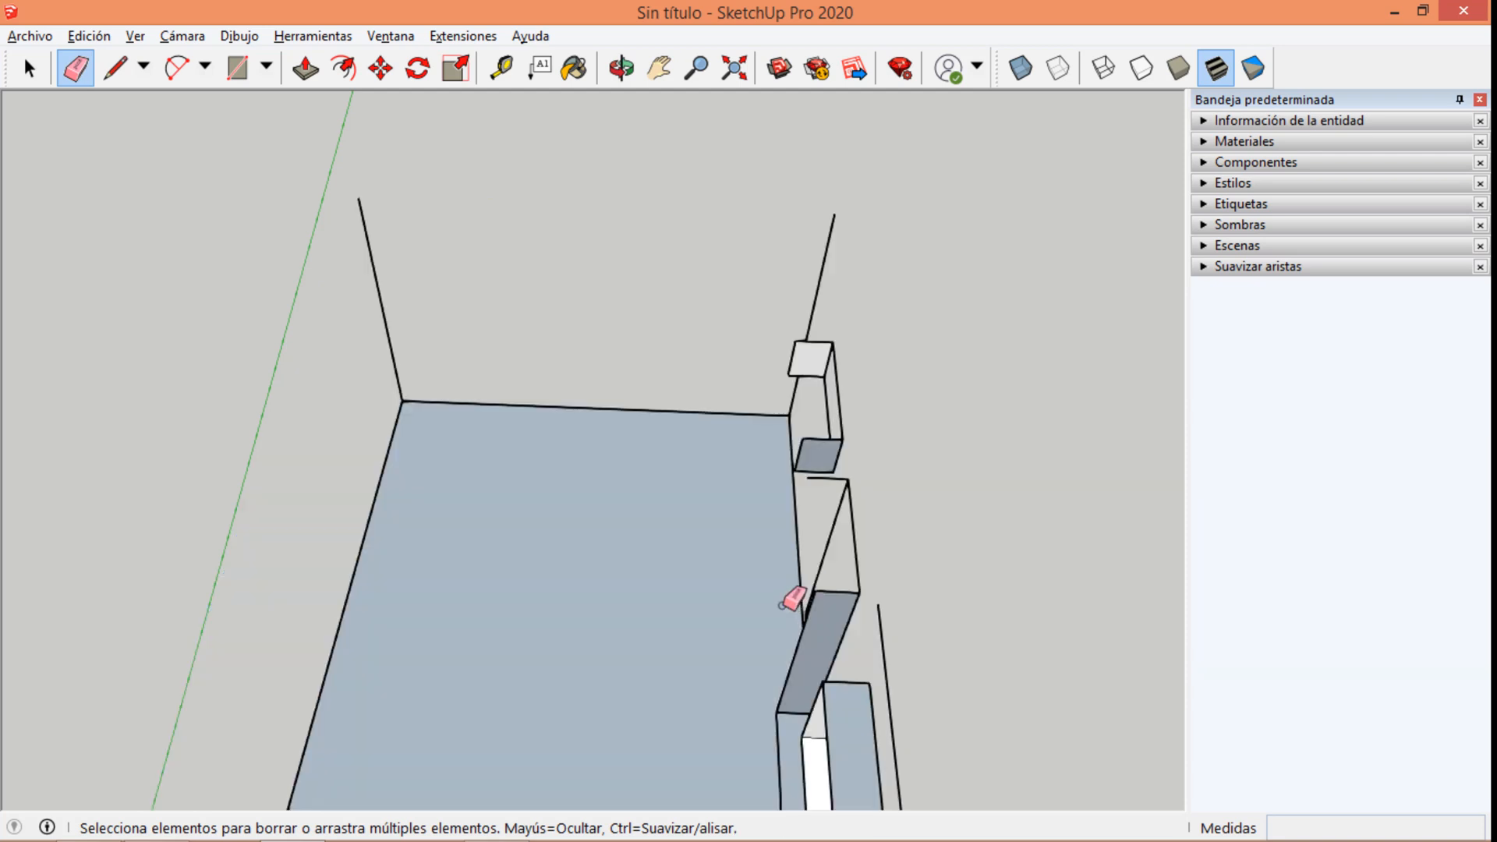
scroll(786, 587, "down", 5)
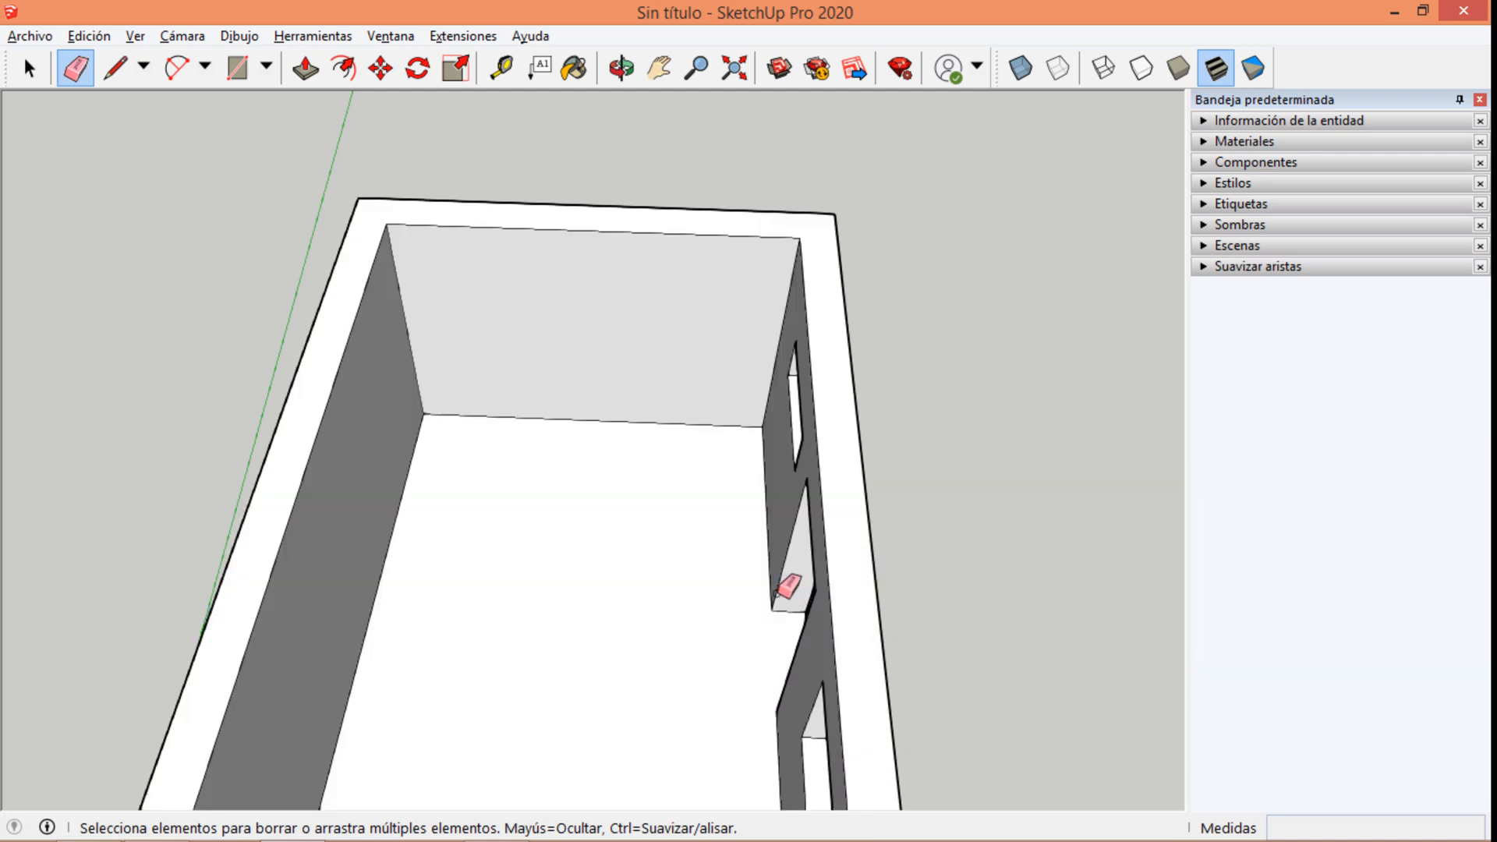
scroll(435, 190, "down", 5)
key("space")
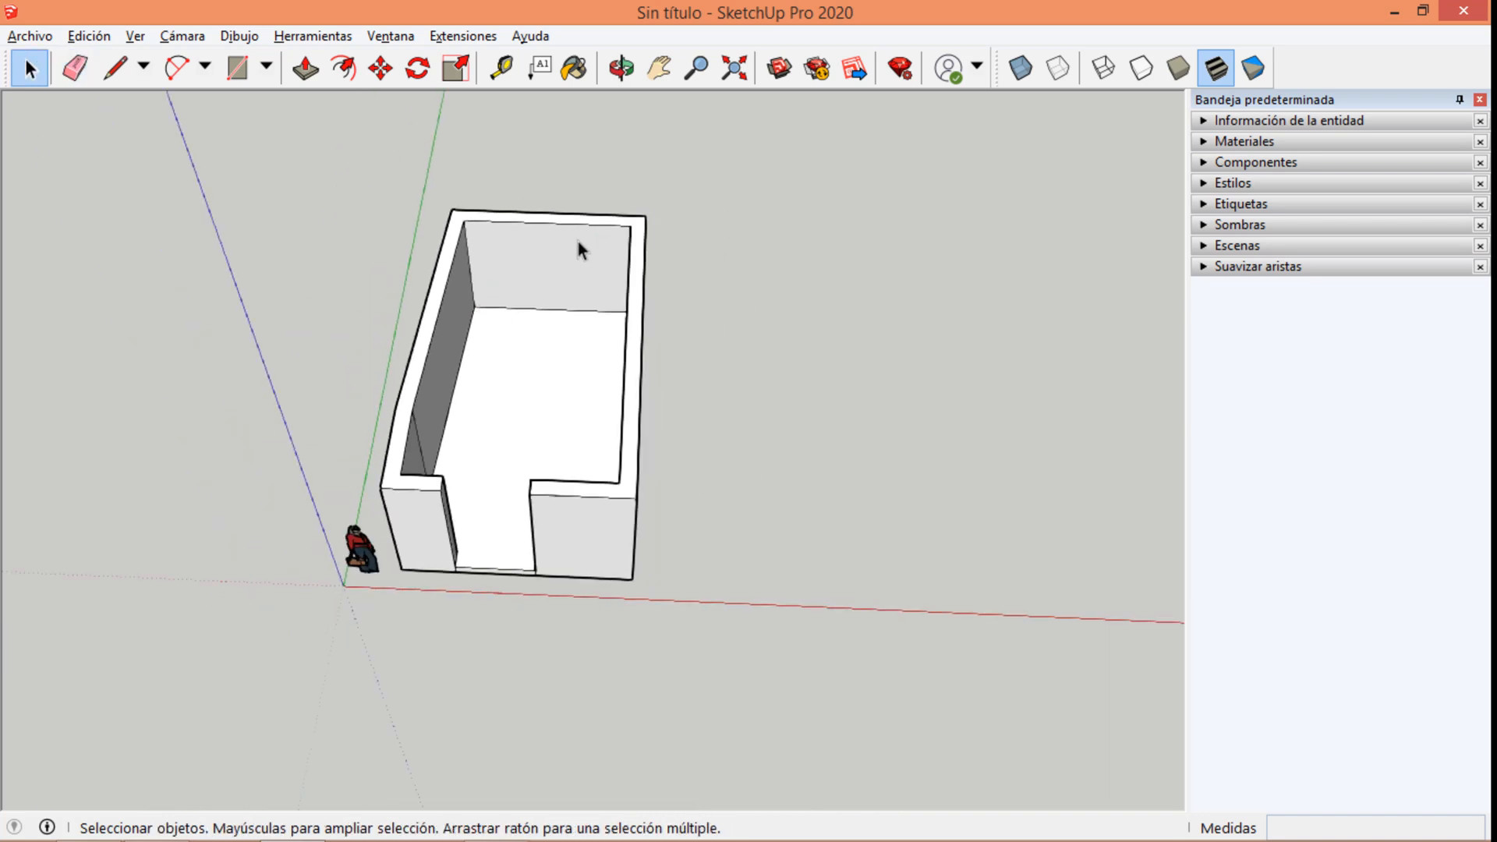
Erase the two short vertical edges on the front face below the doorway opening.
middle_click_drag(528, 322, 618, 311)
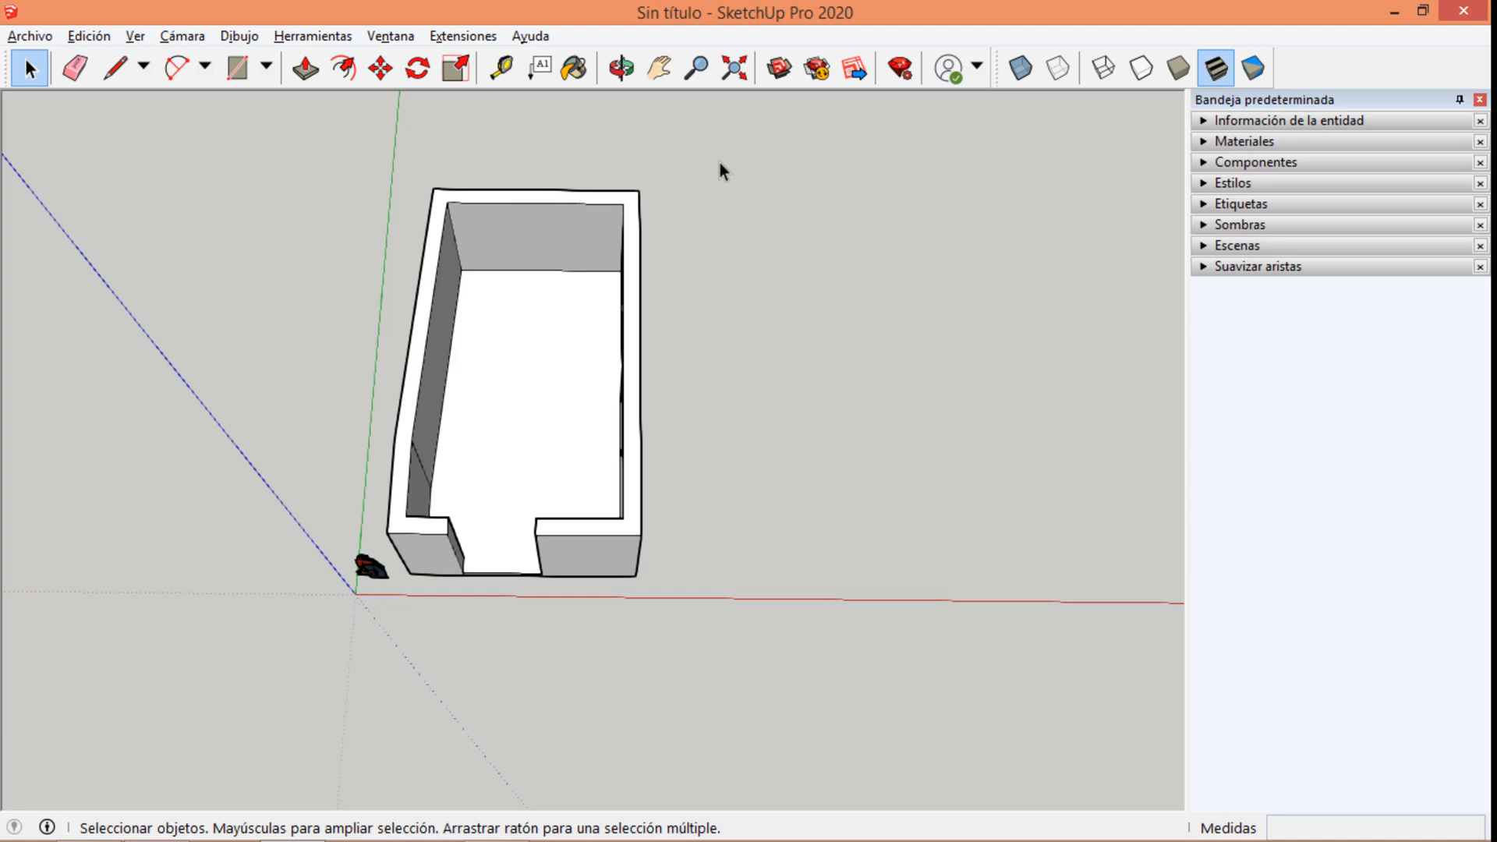
left_click_drag(628, 249, 381, 550)
left_click(70, 69)
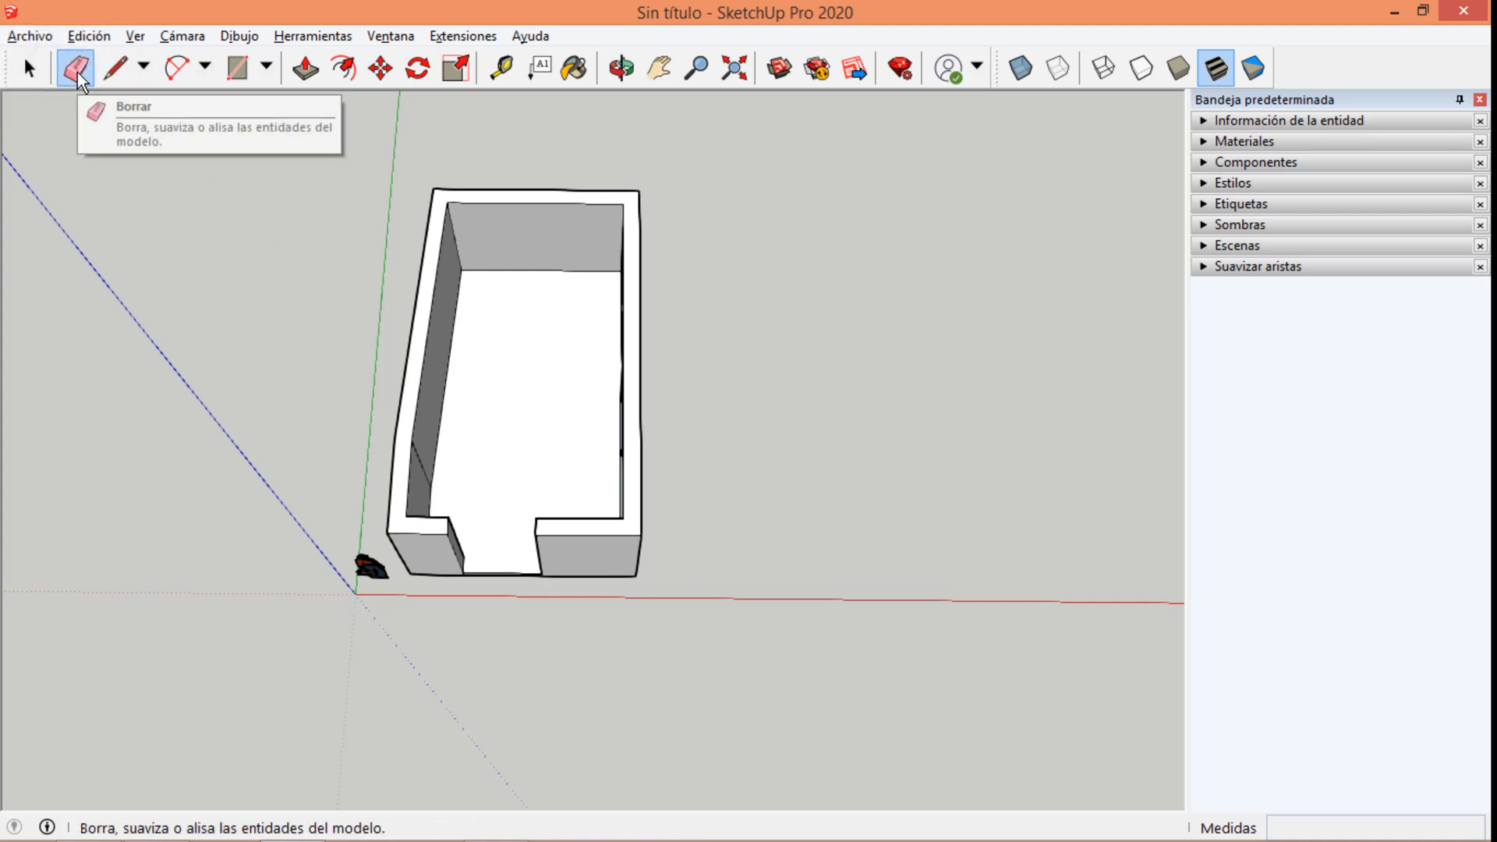
scroll(508, 407, "up", 5)
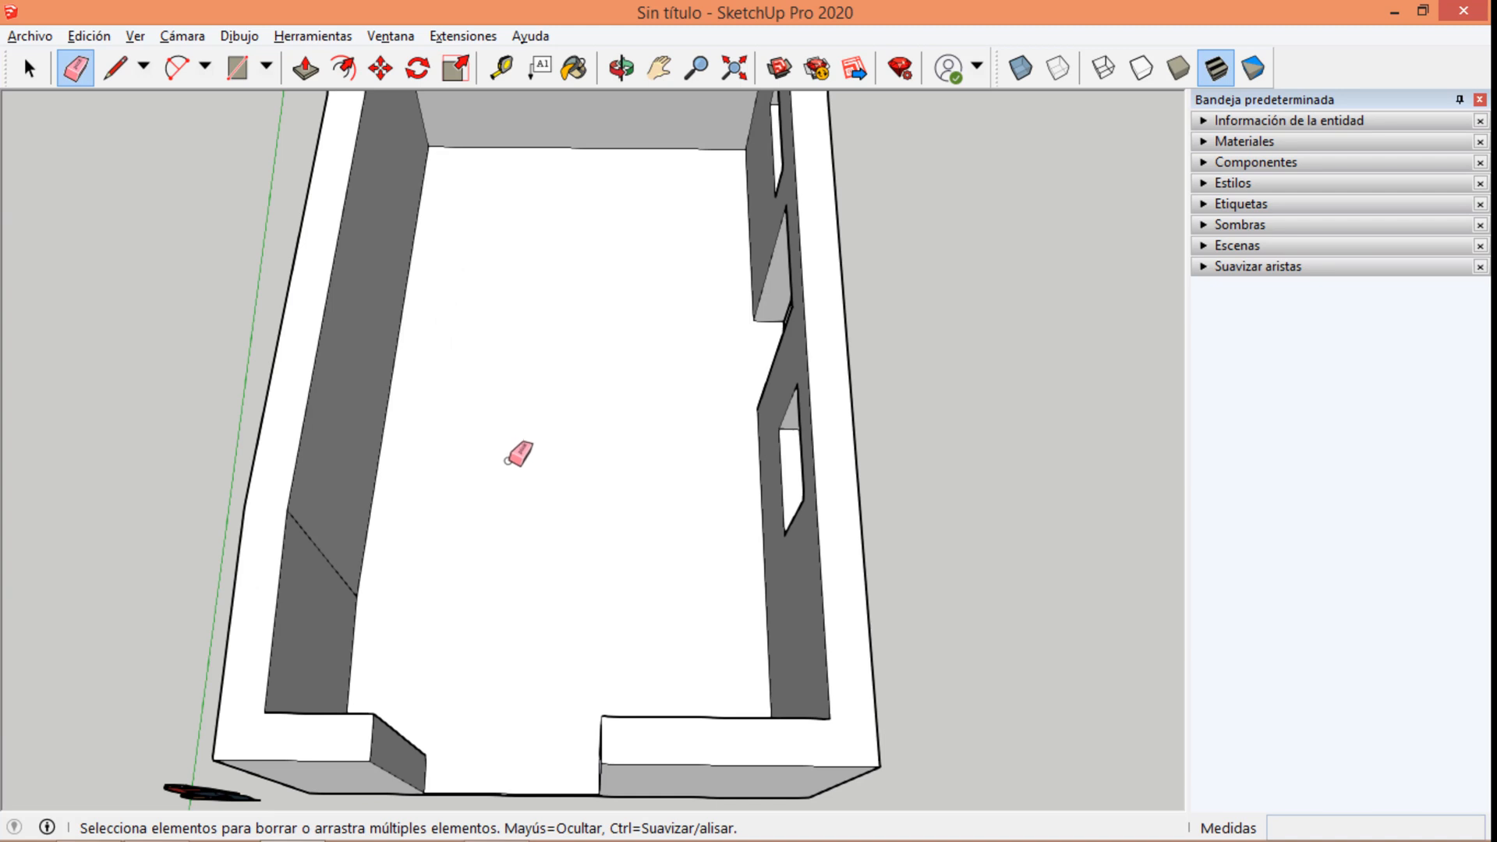
mouse_move(507, 460)
middle_mouse_down()
mouse_move(738, 404)
mouse_move(538, 264)
middle_mouse_up()
scroll(628, 478, "down", 5)
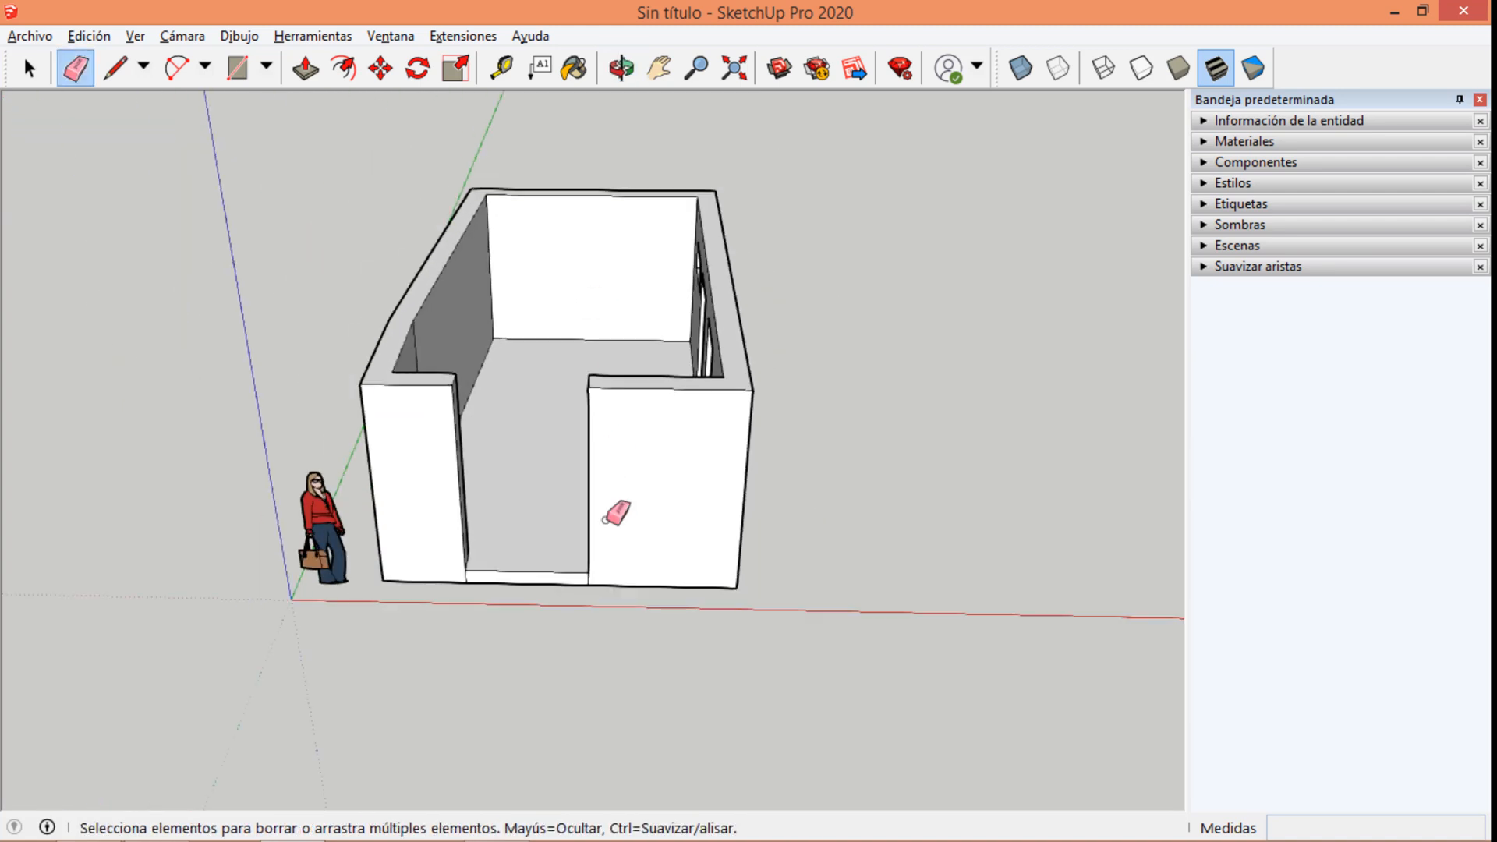
scroll(538, 593, "up", 7)
left_click(368, 542)
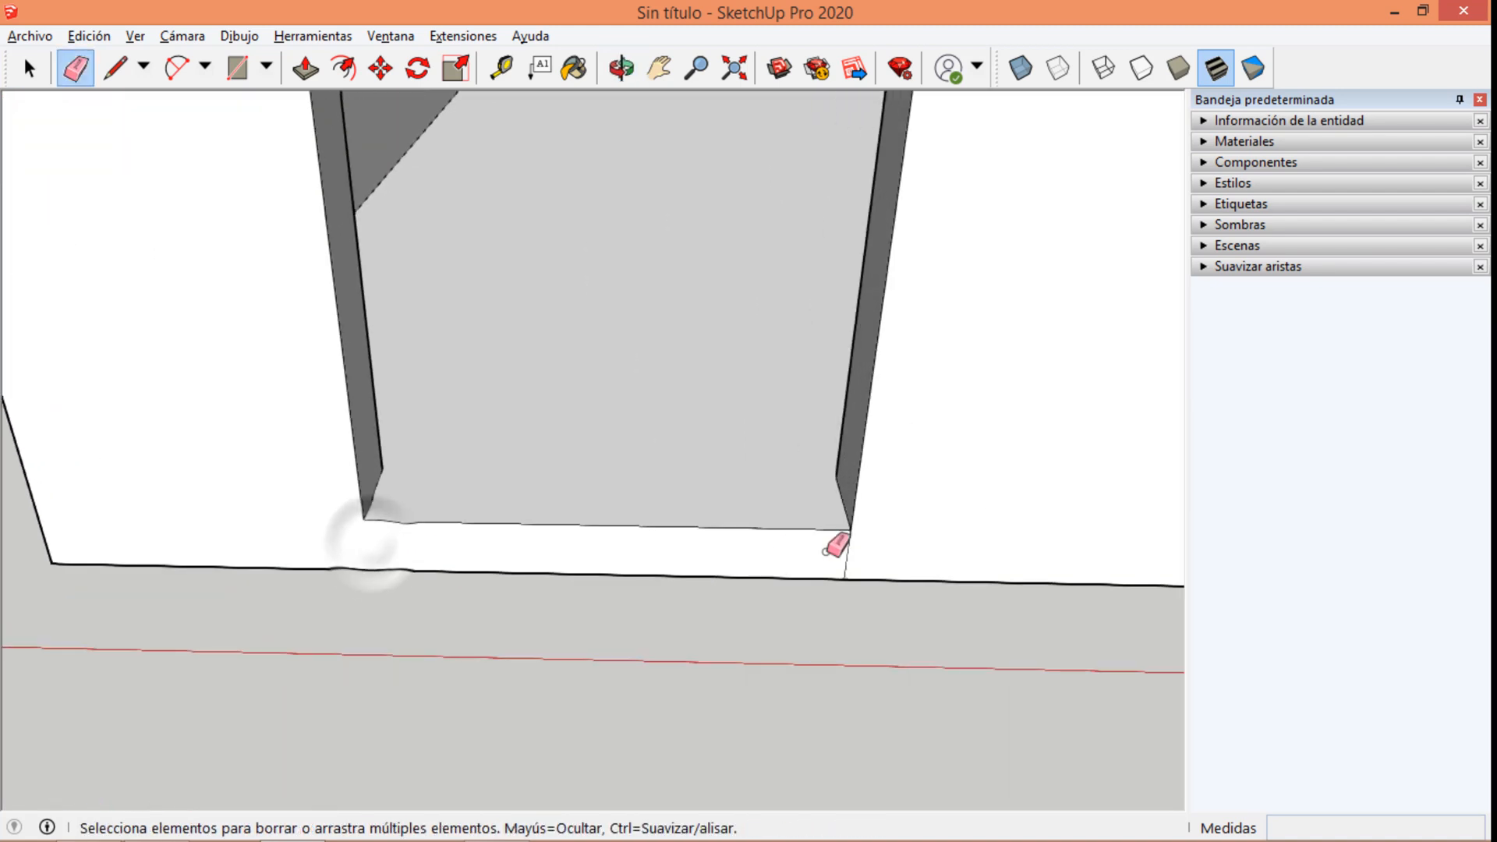
left_click(848, 552)
scroll(408, 378, "down", 5)
mouse_move(408, 377)
middle_mouse_down()
mouse_move(772, 434)
mouse_move(401, 414)
middle_mouse_up()
mouse_move(616, 304)
middle_mouse_down()
mouse_move(628, 331)
mouse_move(925, 414)
mouse_move(796, 571)
mouse_move(611, 261)
middle_mouse_up()
middle_click_drag(653, 309, 696, 499)
scroll(694, 573, "down", 3)
scroll(625, 293, "up", 3)
middle_click_drag(577, 507, 633, 358)
key("space")
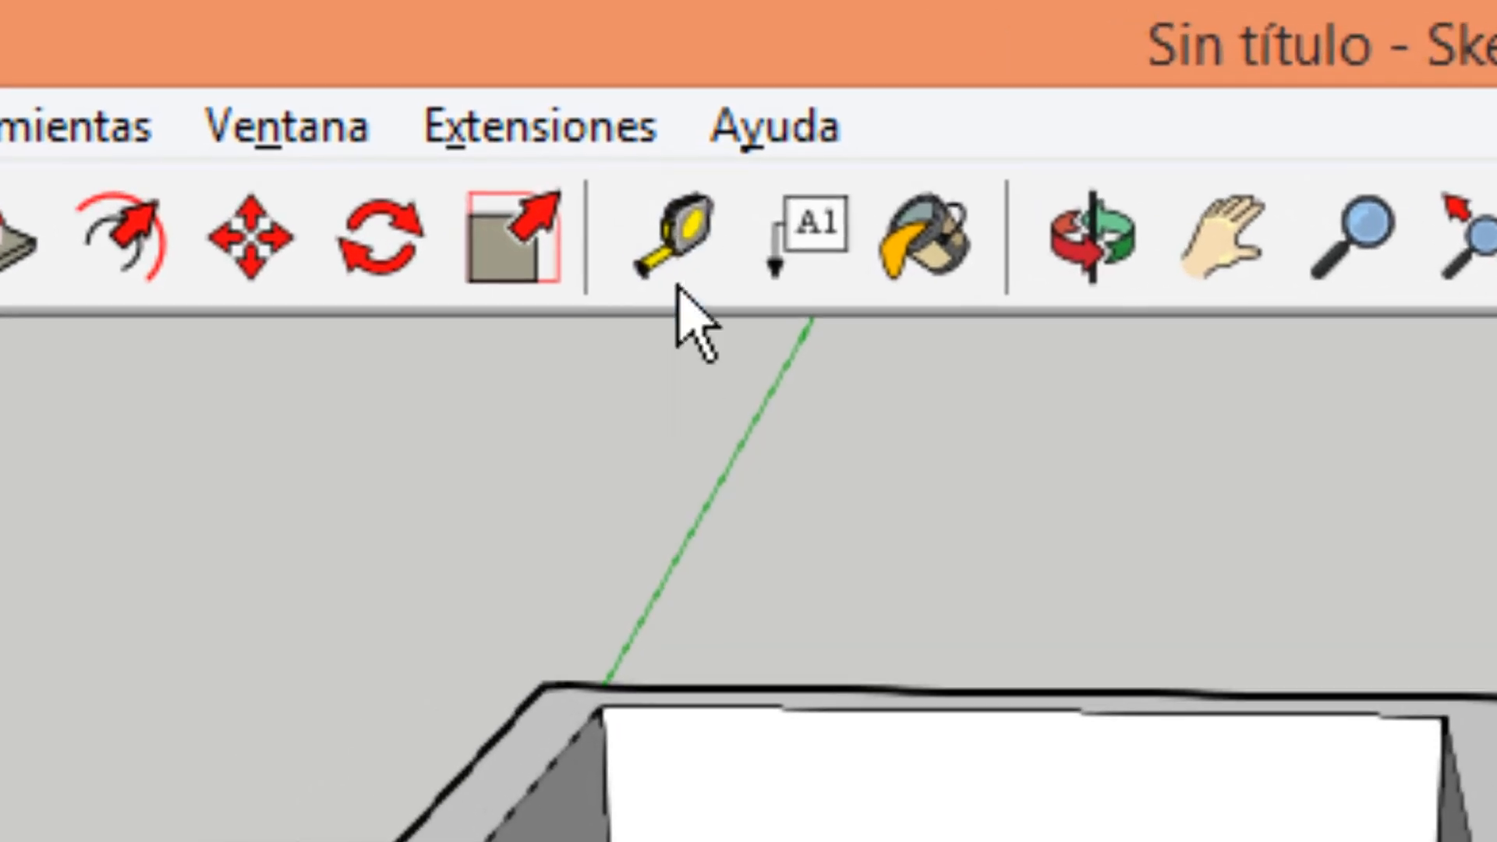
Measure the doorway's width between its upper corners on the front wall with the Tape Measure.
left_click(684, 269)
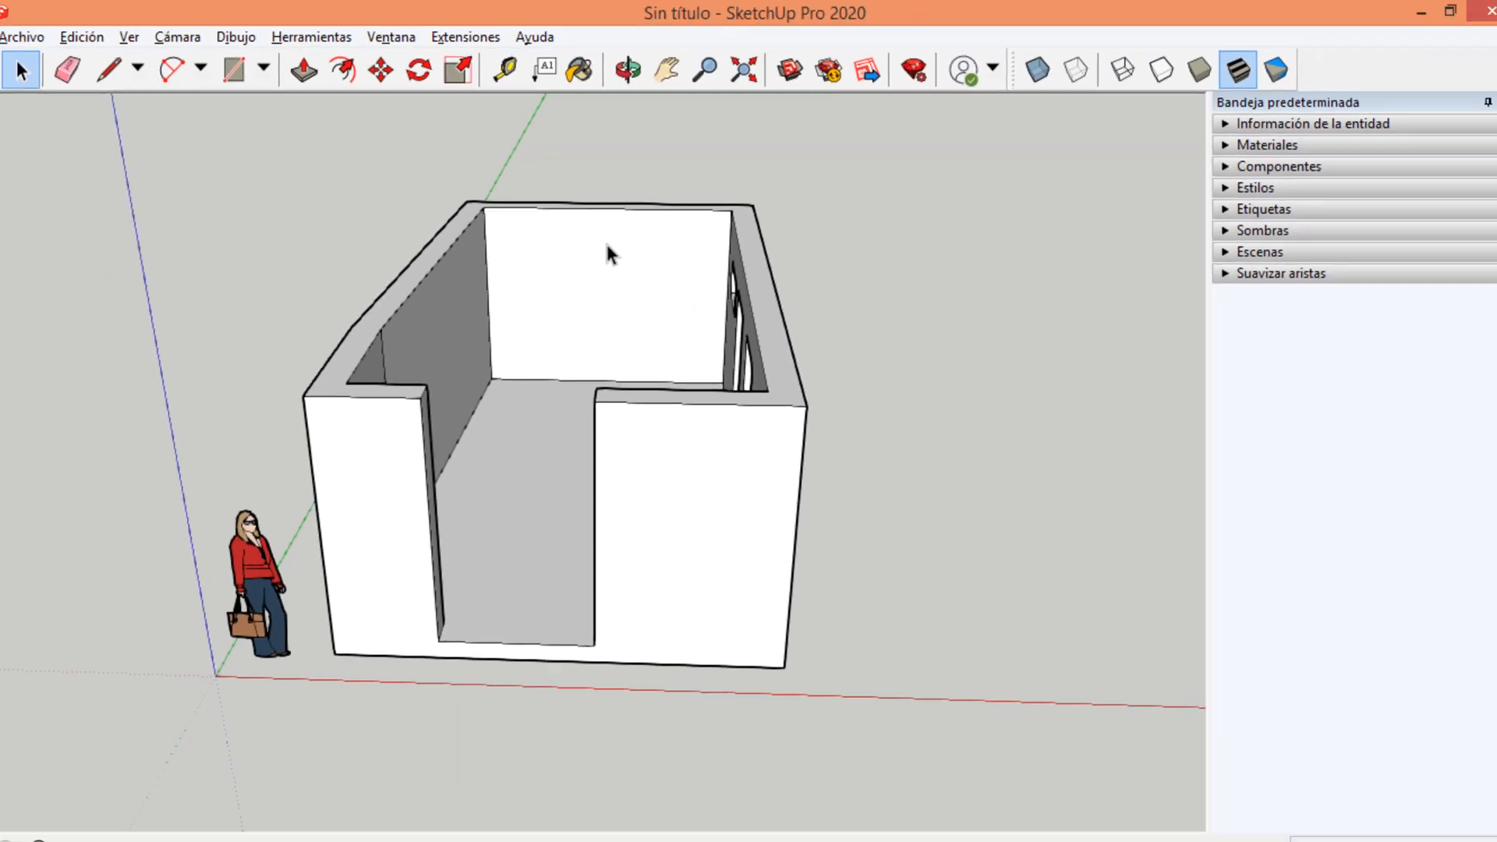
key("t")
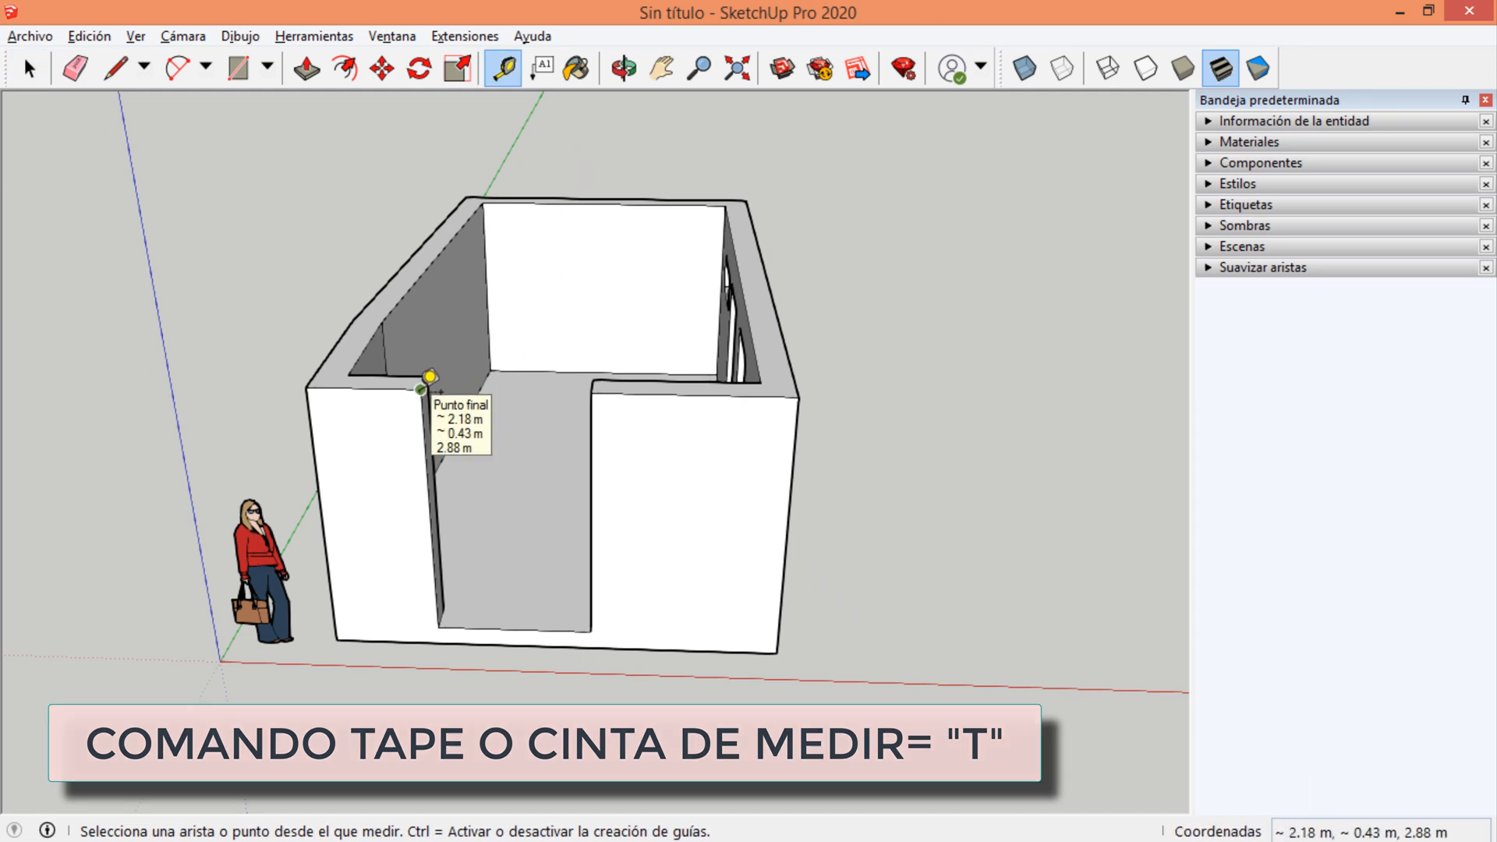
left_click(420, 389)
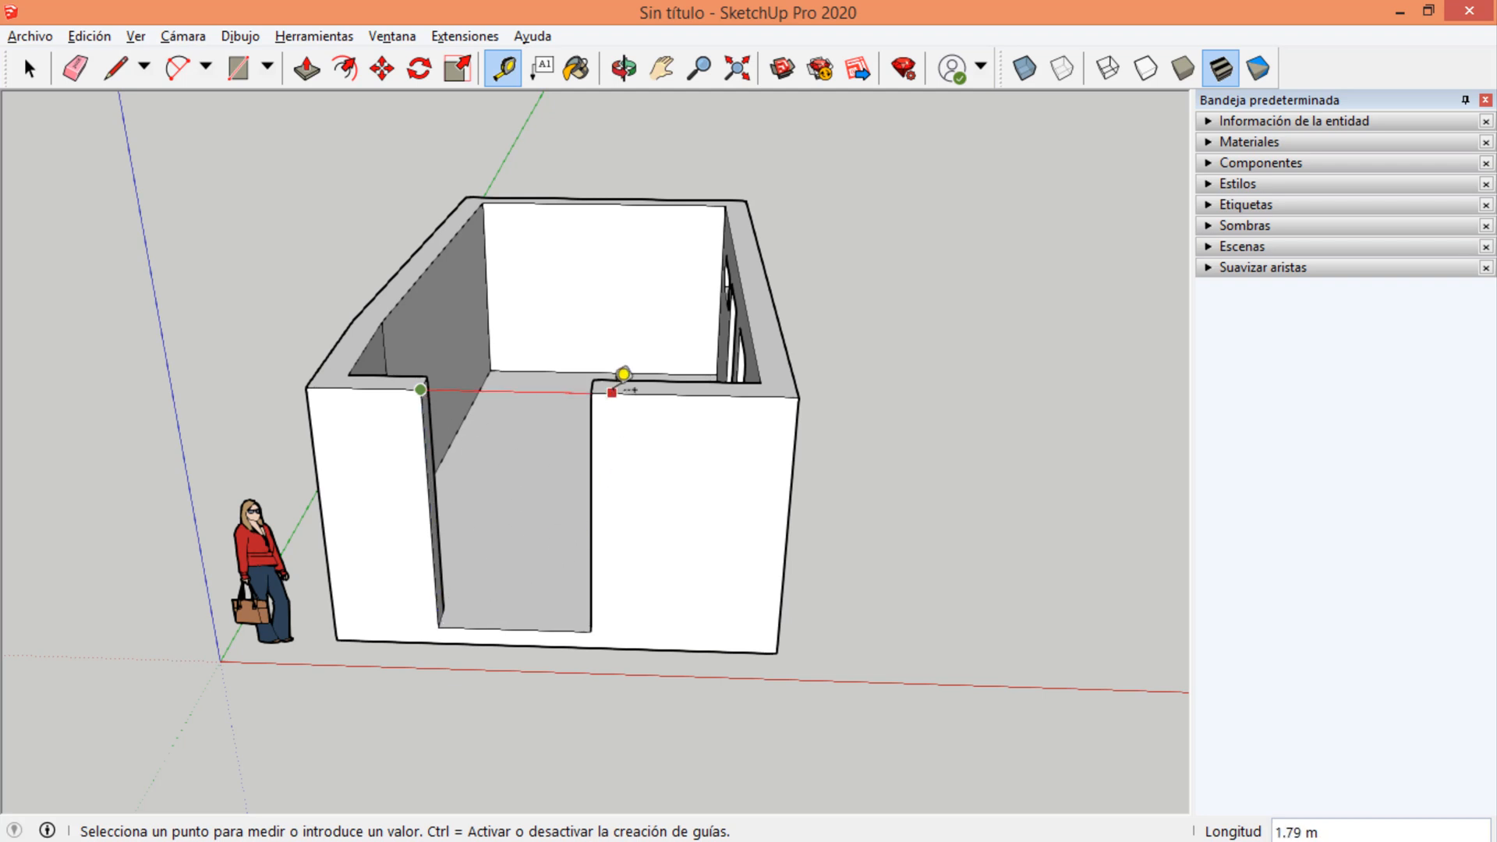
left_click(606, 379)
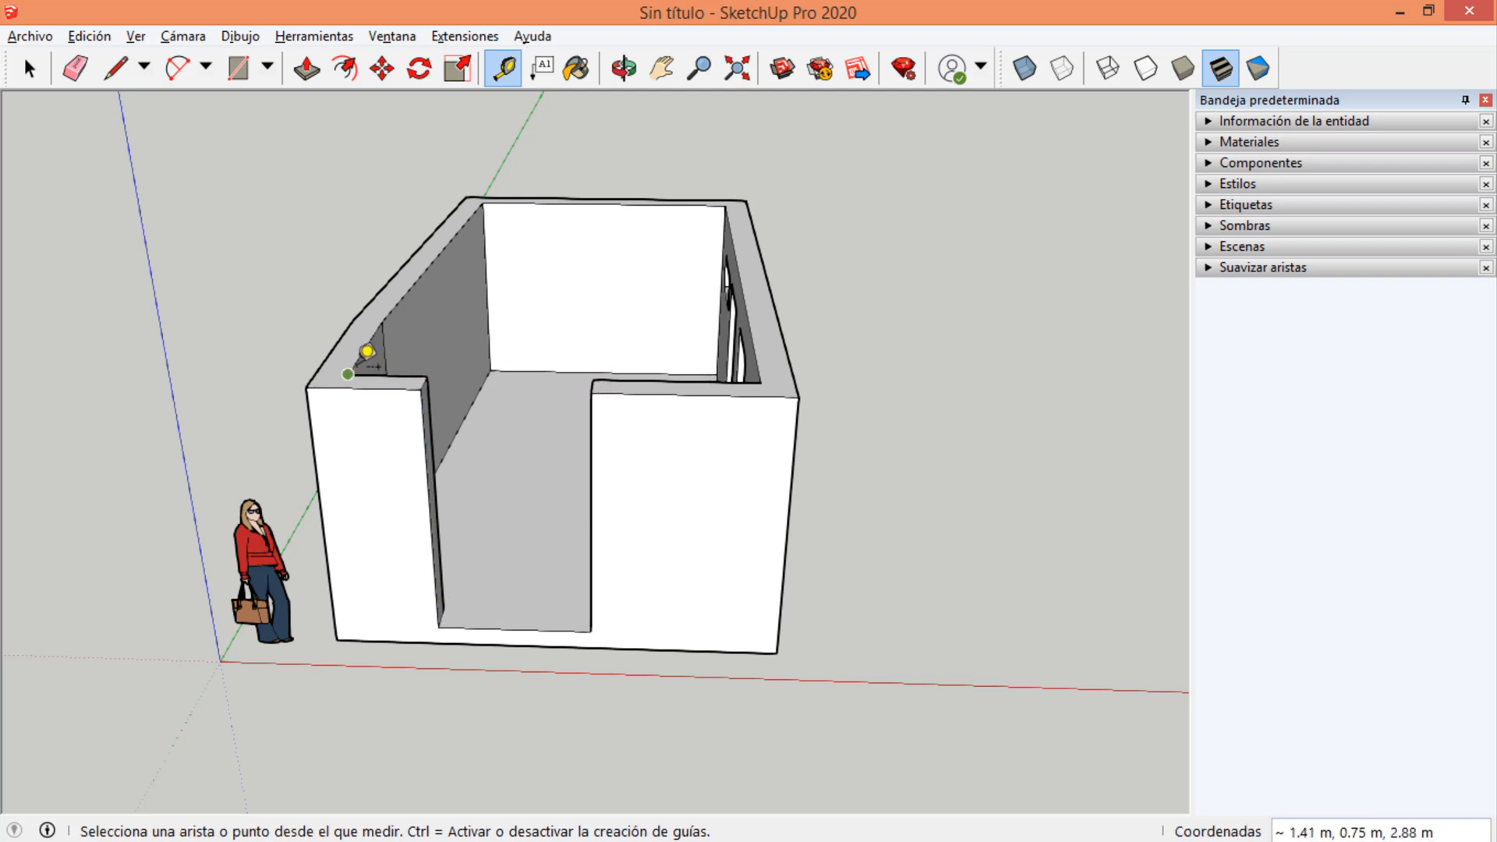
Measure the diagonal between opposite inner top corners of the room and the outer top edge of the window wall.
left_click(348, 374)
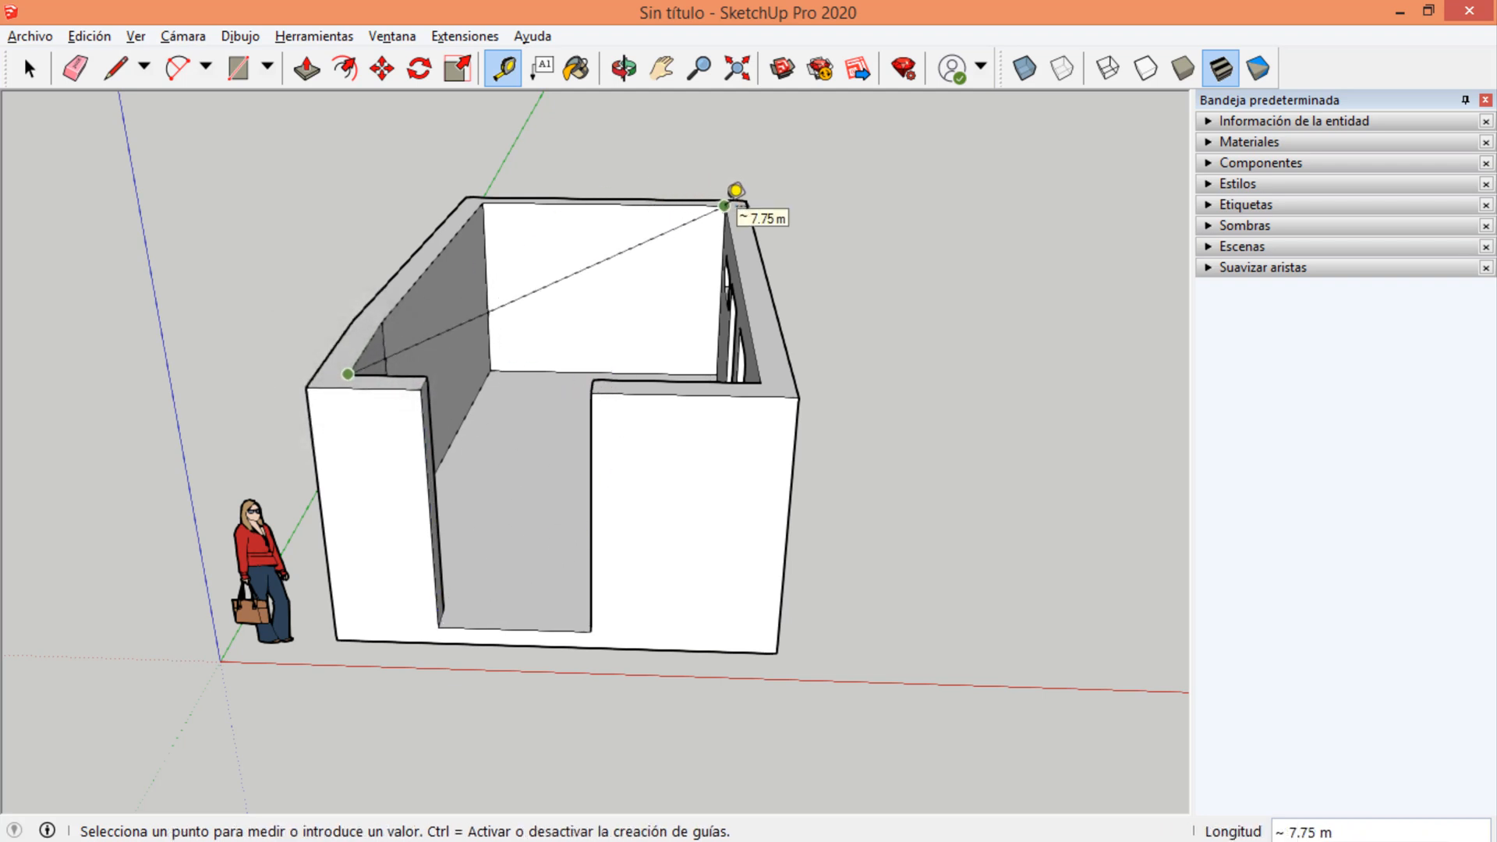
left_click(725, 205)
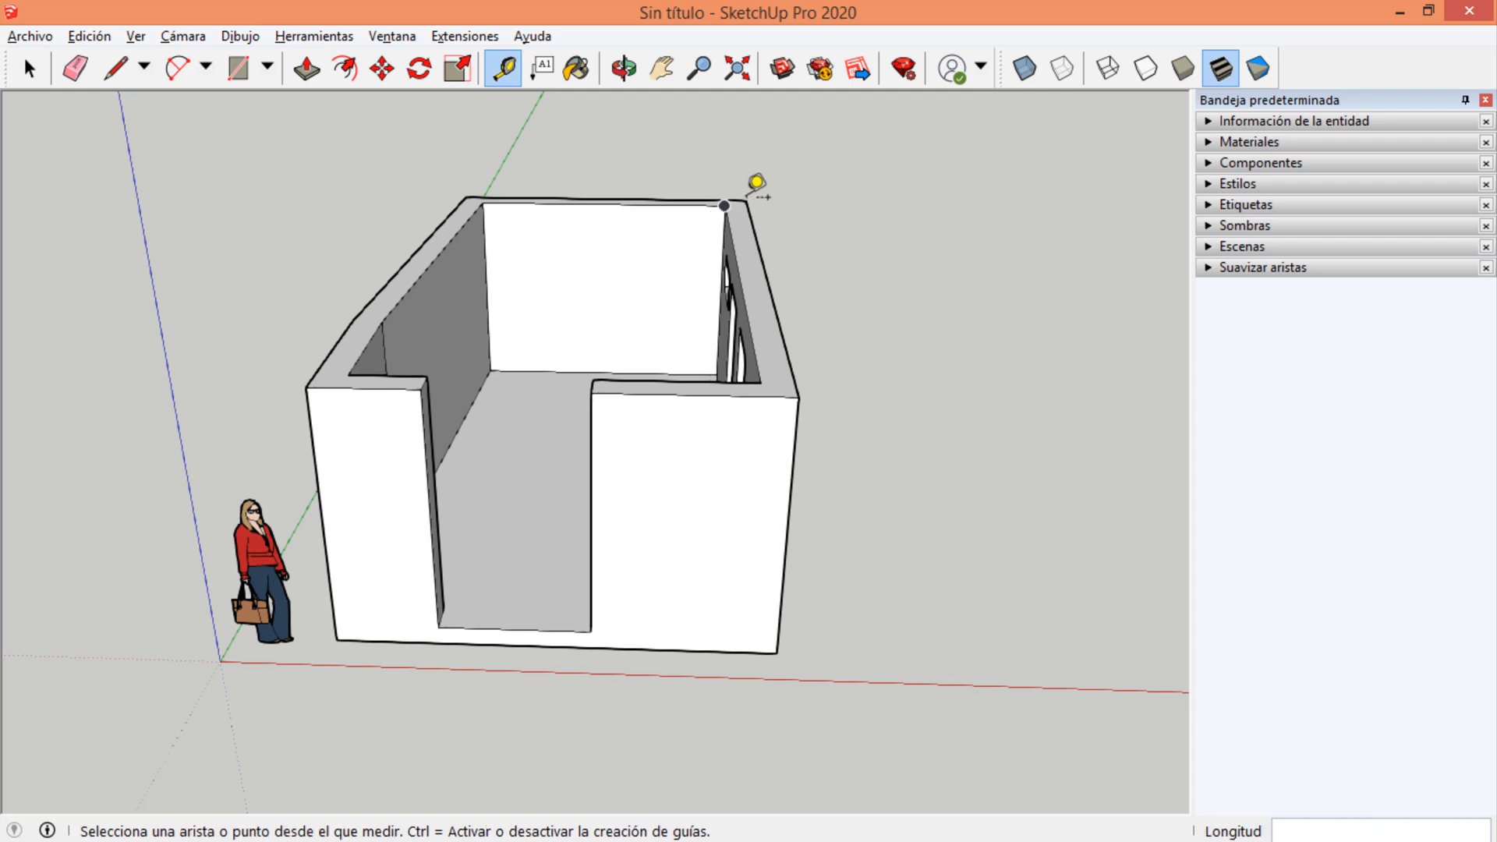
left_click(746, 200)
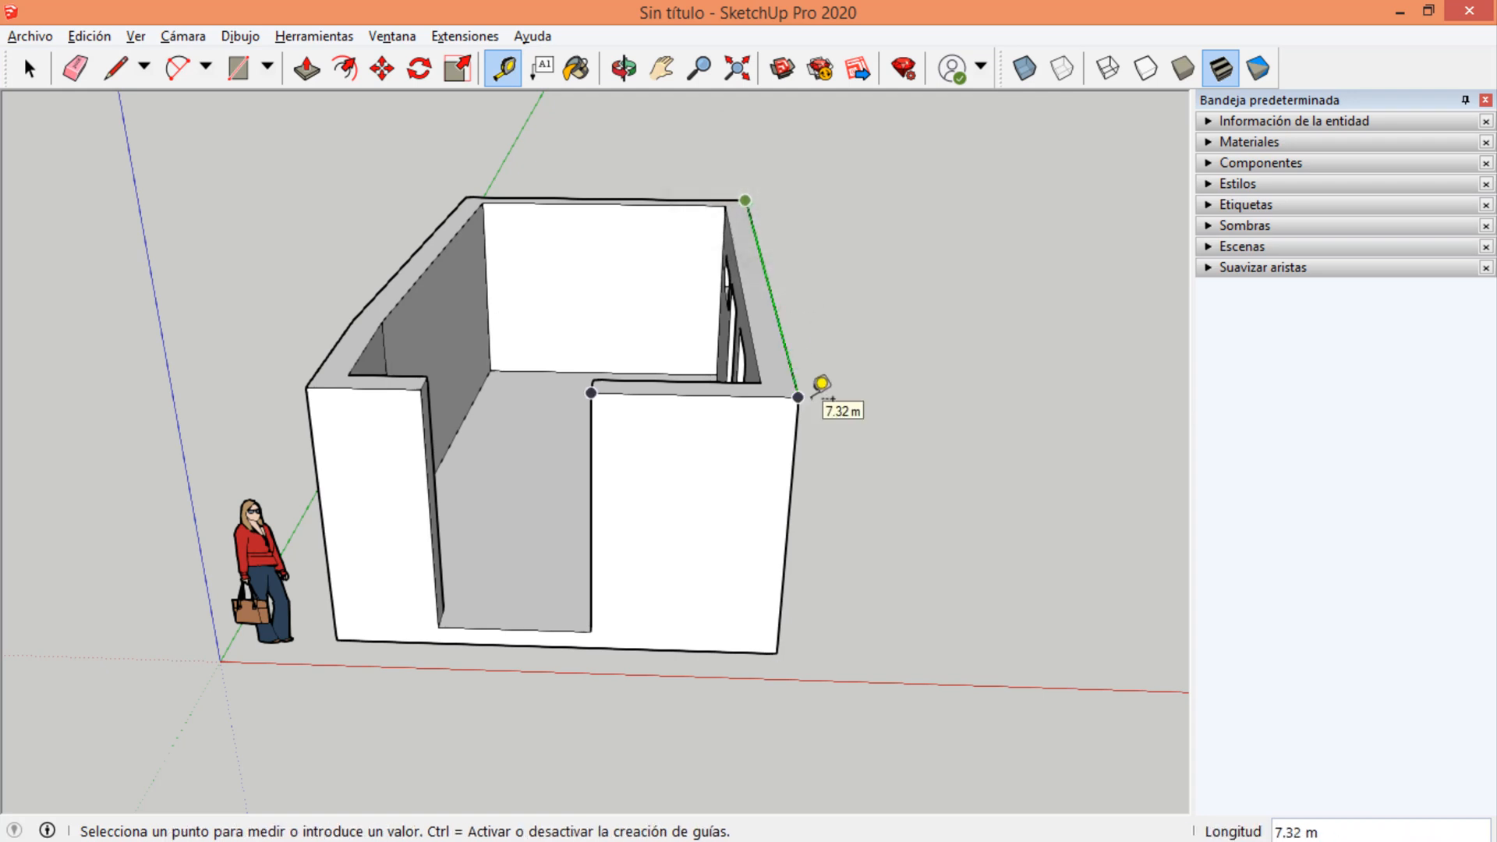
left_click(810, 398)
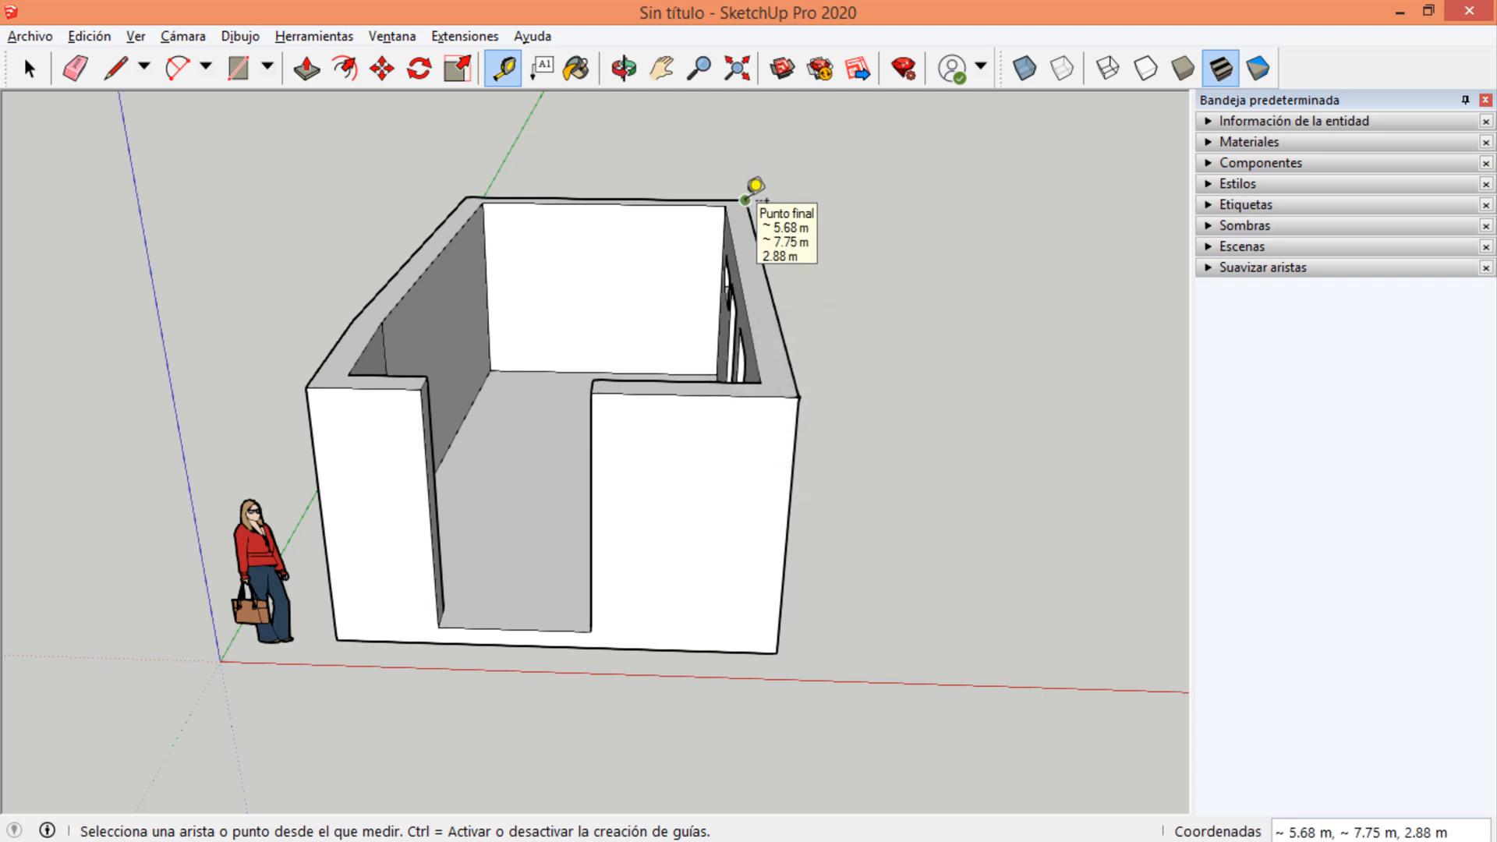
Create a guide line along the outer top edge of the window wall with the Tape Measure, and erase the guide line.
left_click(745, 200)
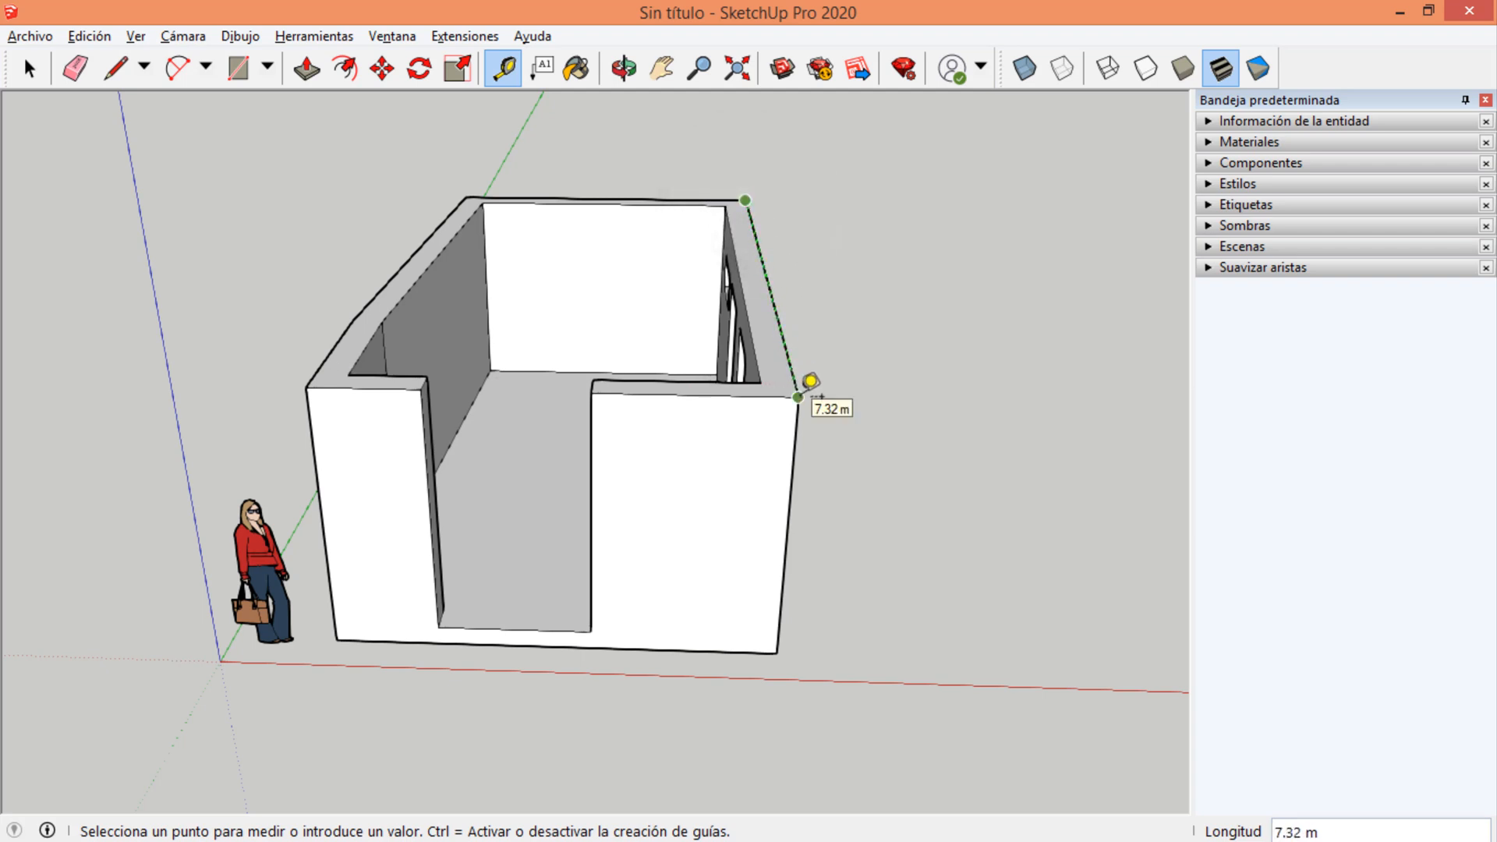
left_click(799, 397)
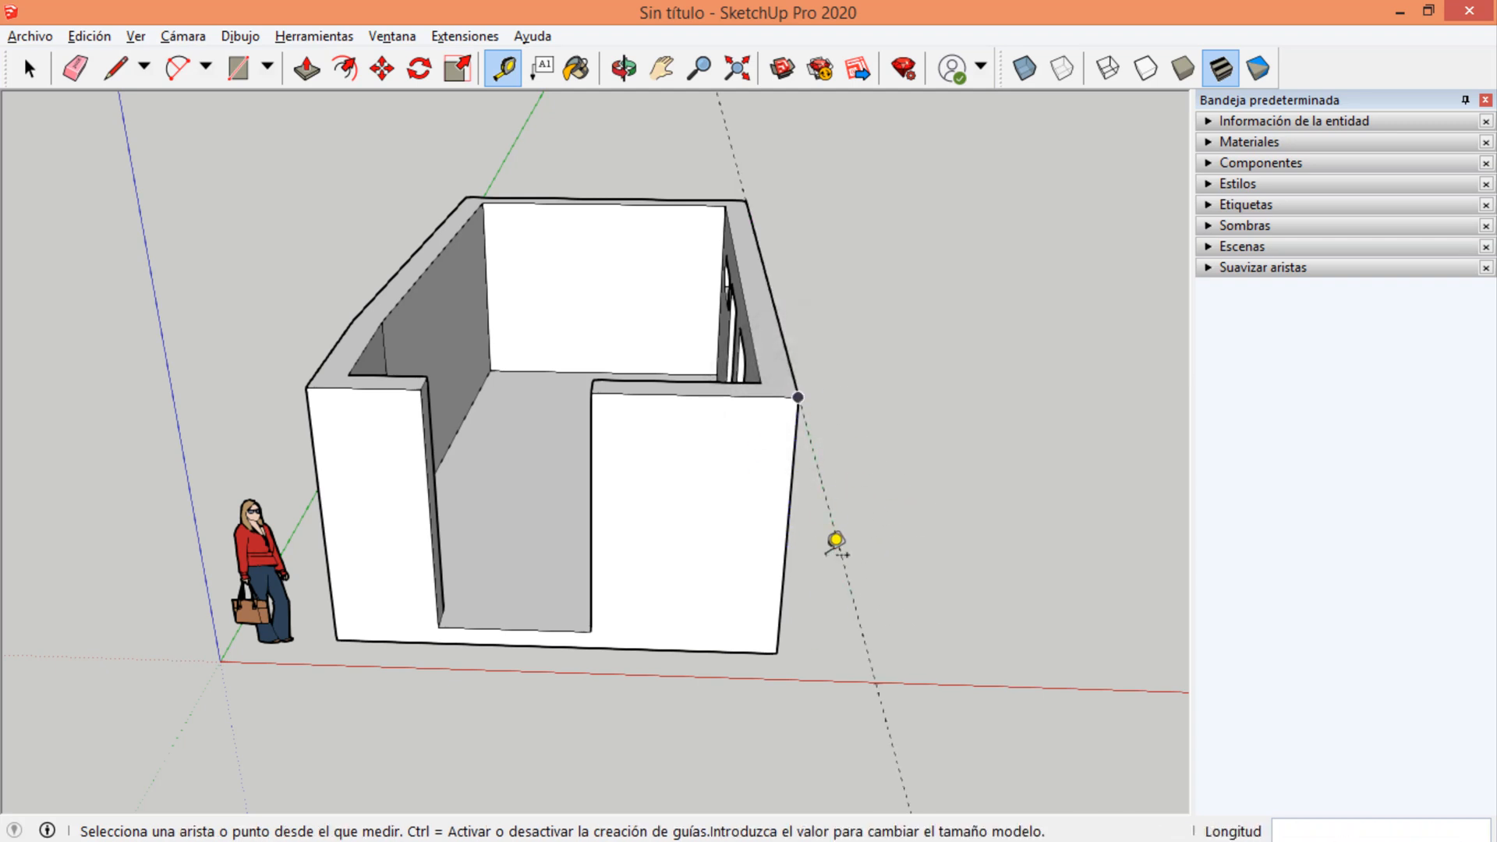
middle_click_drag(835, 541, 918, 524)
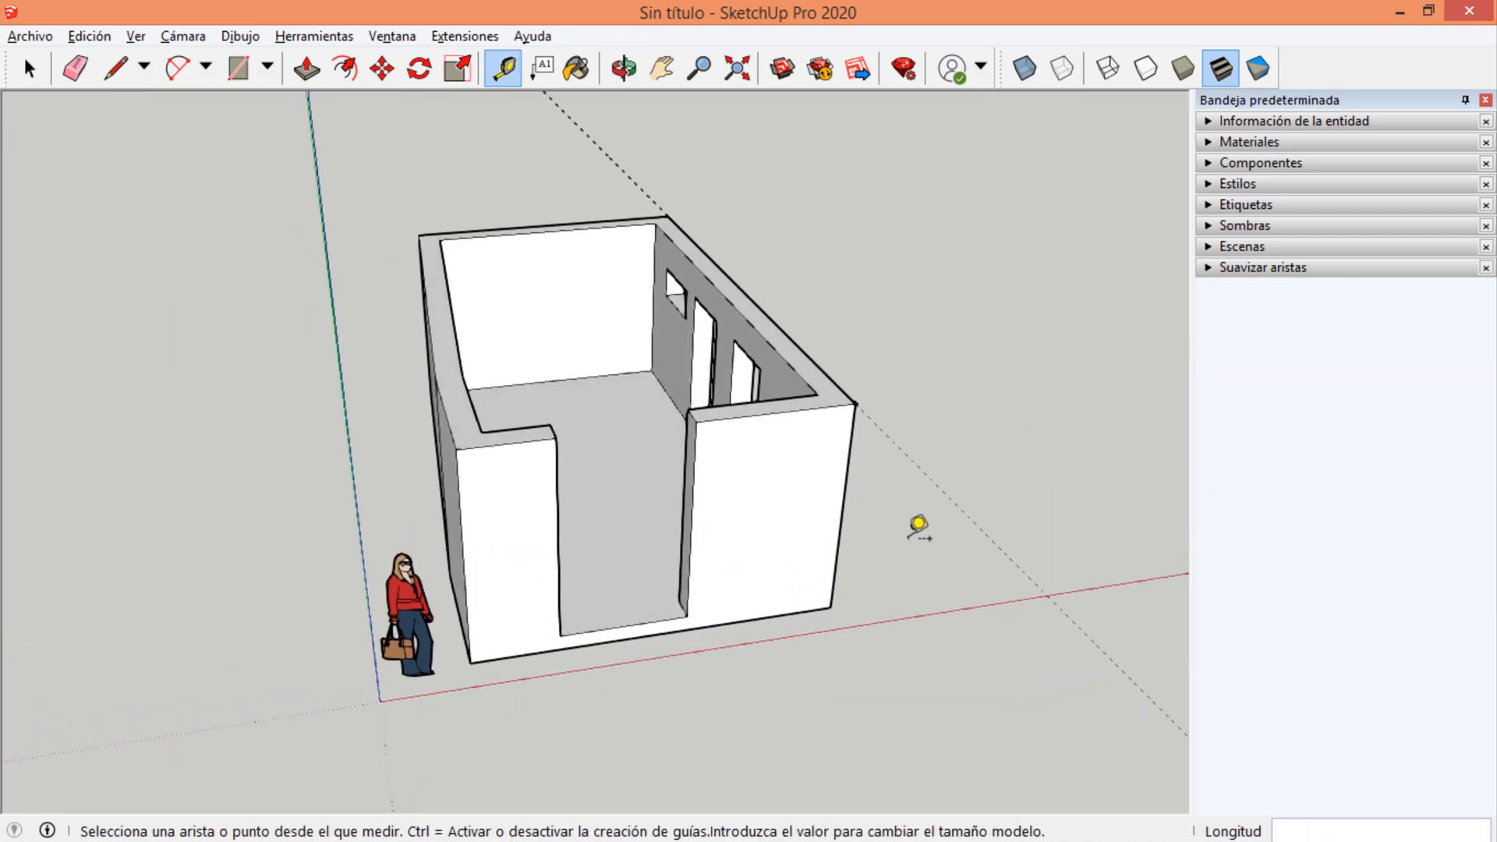
left_click(75, 71)
left_click(1004, 513)
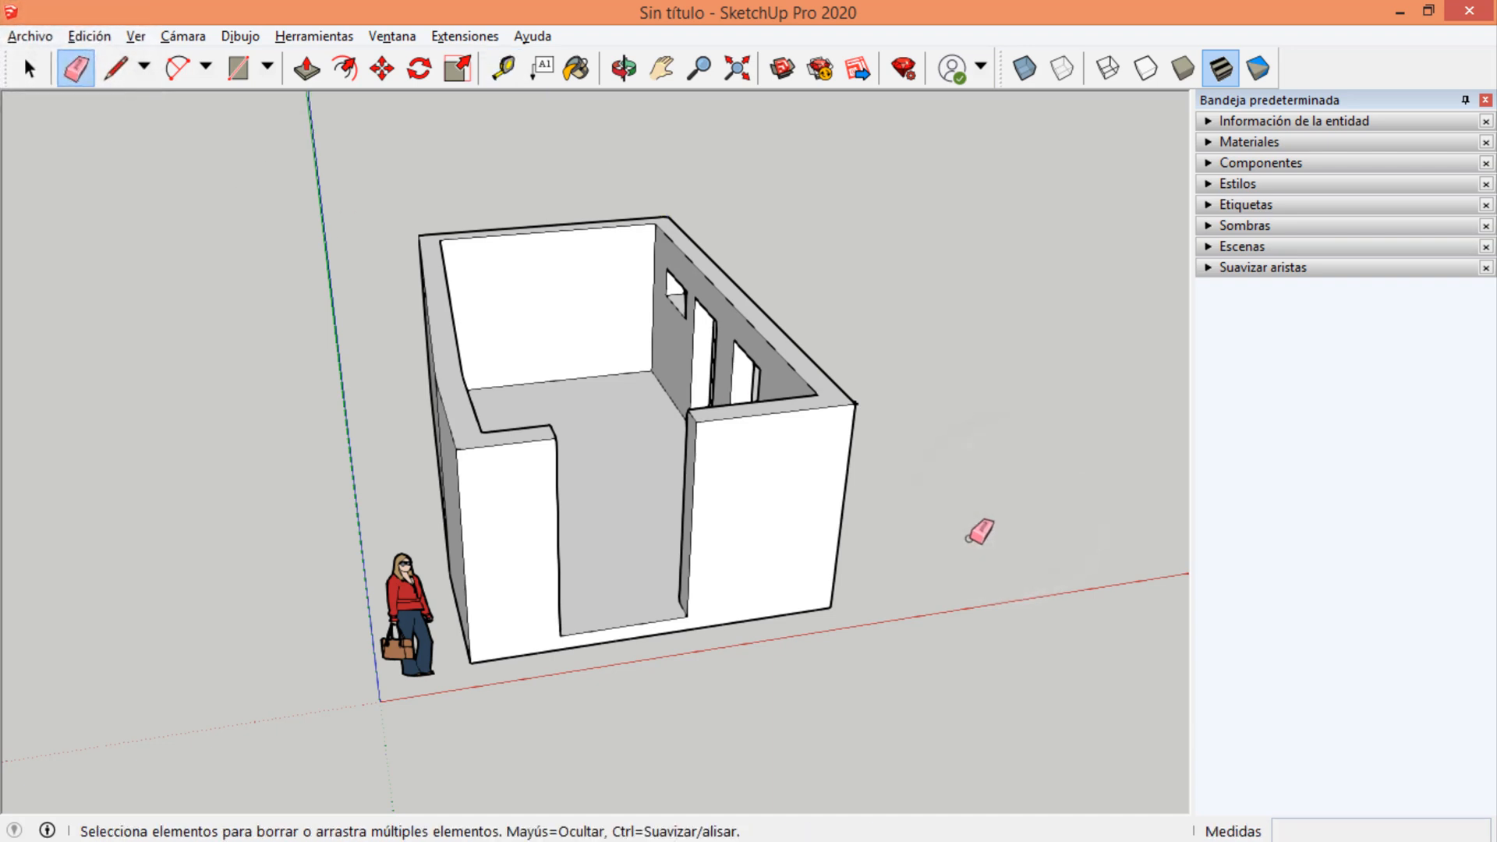
Examine the outer top corner where the front wall meets the window wall, both close up and from above.
middle_click_drag(929, 496, 535, 508)
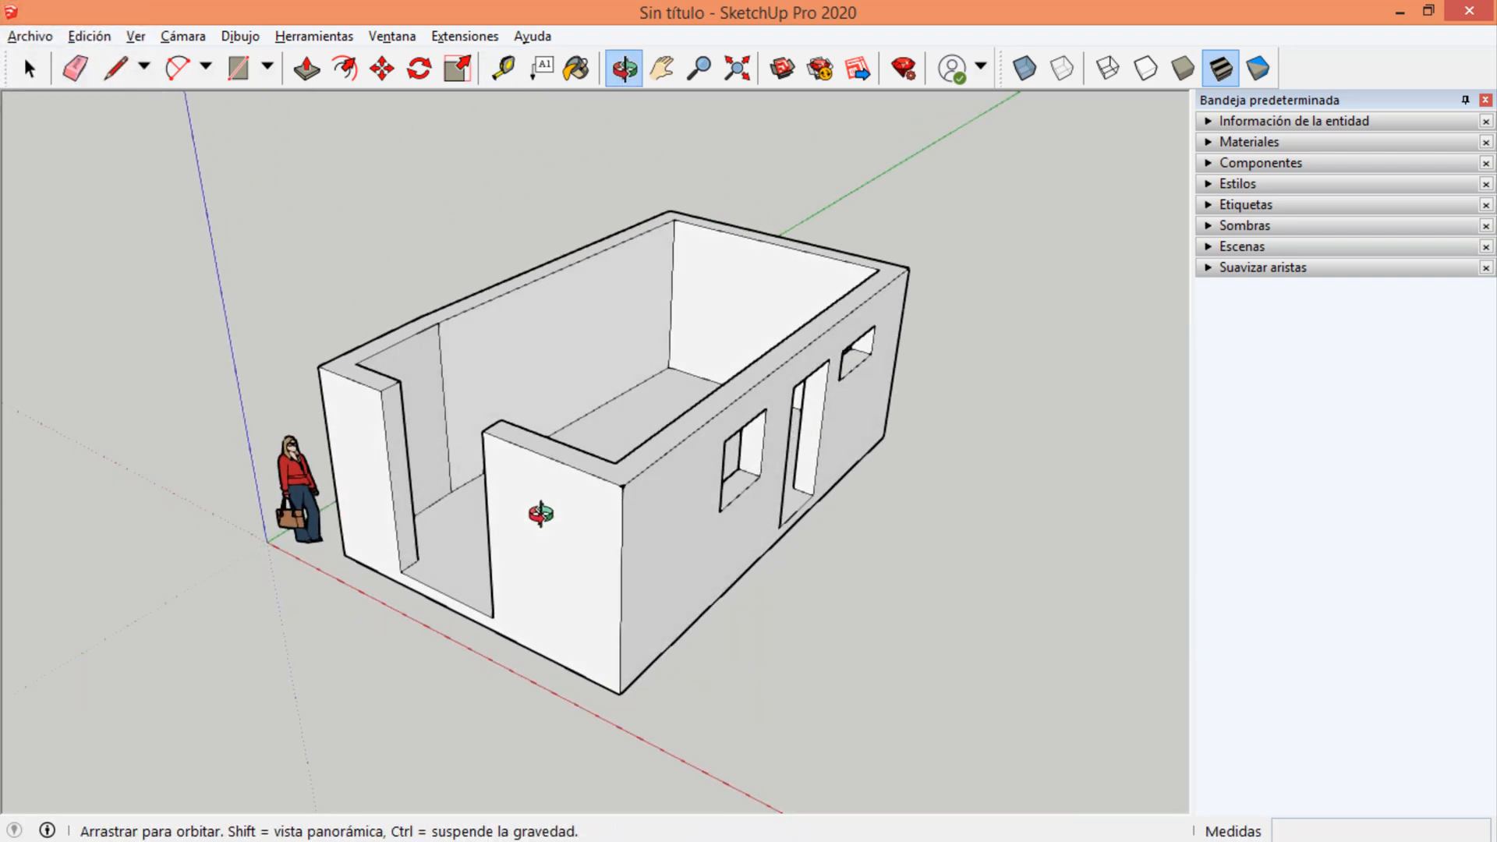
scroll(635, 491, "up", 8)
scroll(602, 460, "up", 6)
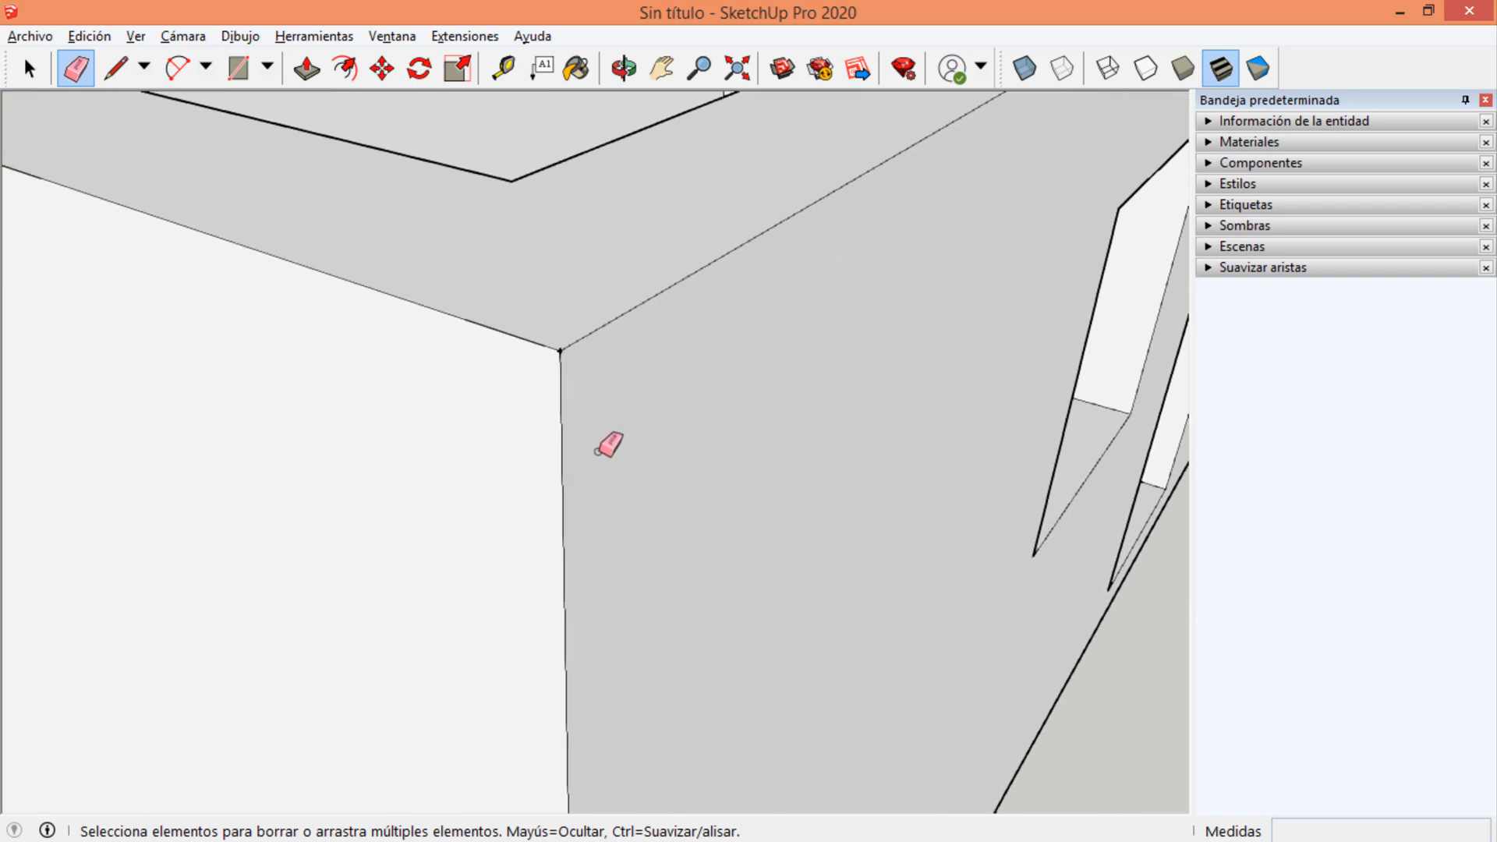
scroll(538, 249, "up", 1)
scroll(516, 312, "up", 4)
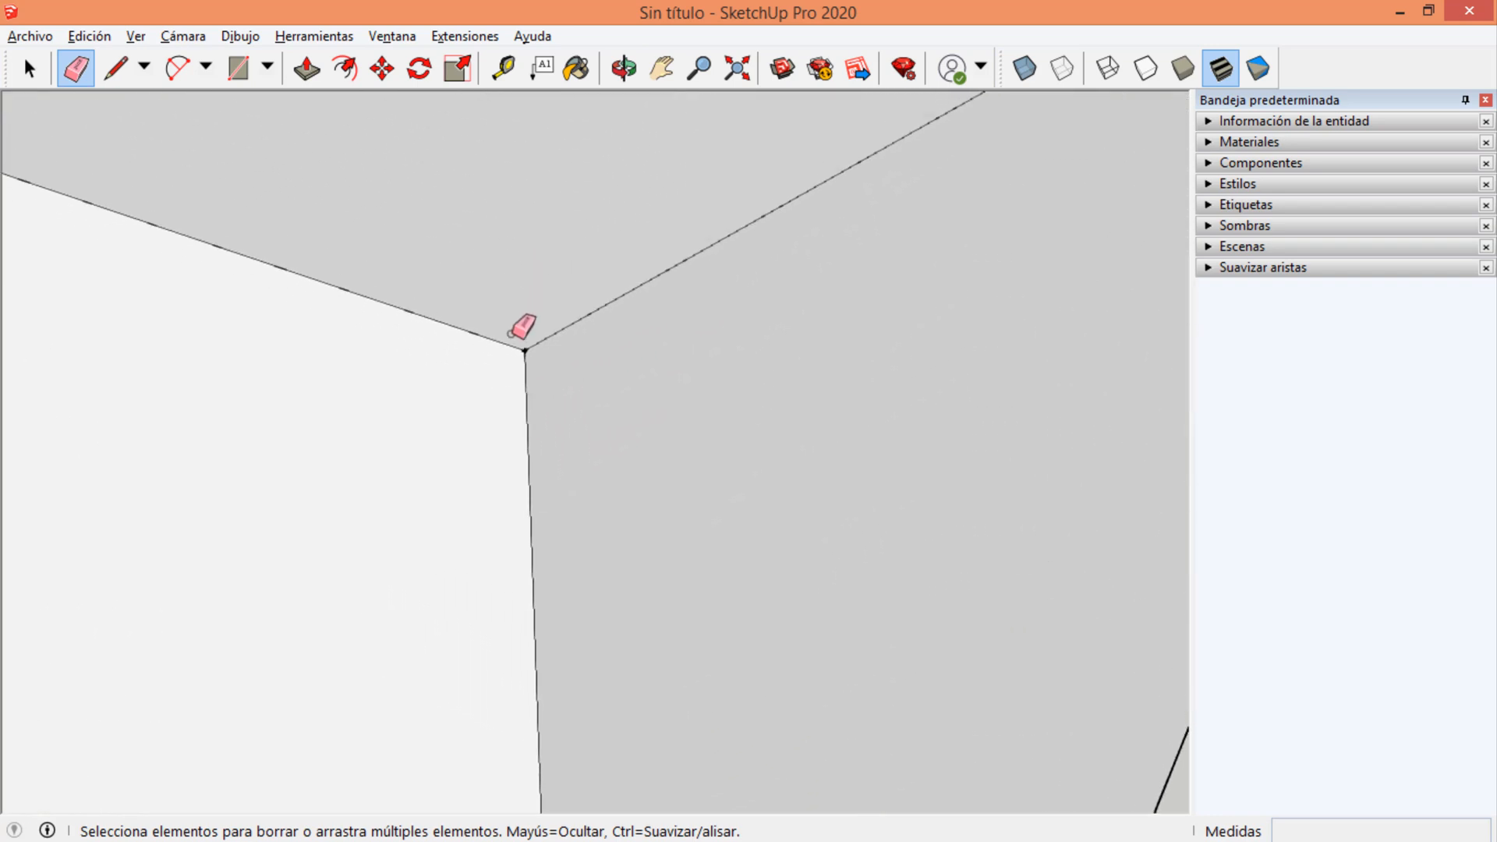
scroll(625, 427, "down", 5)
scroll(798, 495, "down", 12)
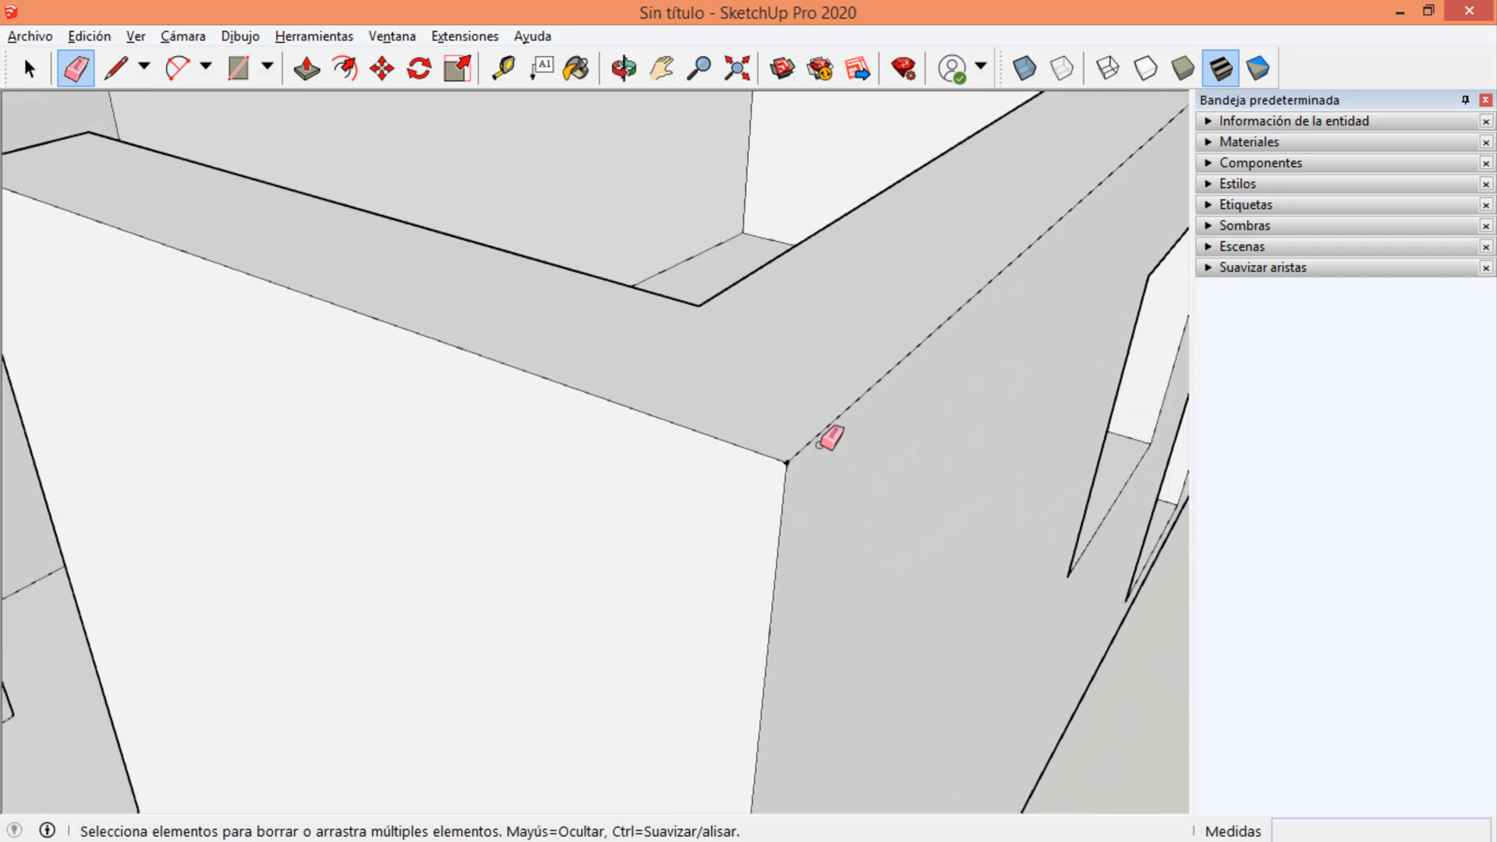
middle_click_drag(609, 500, 719, 206)
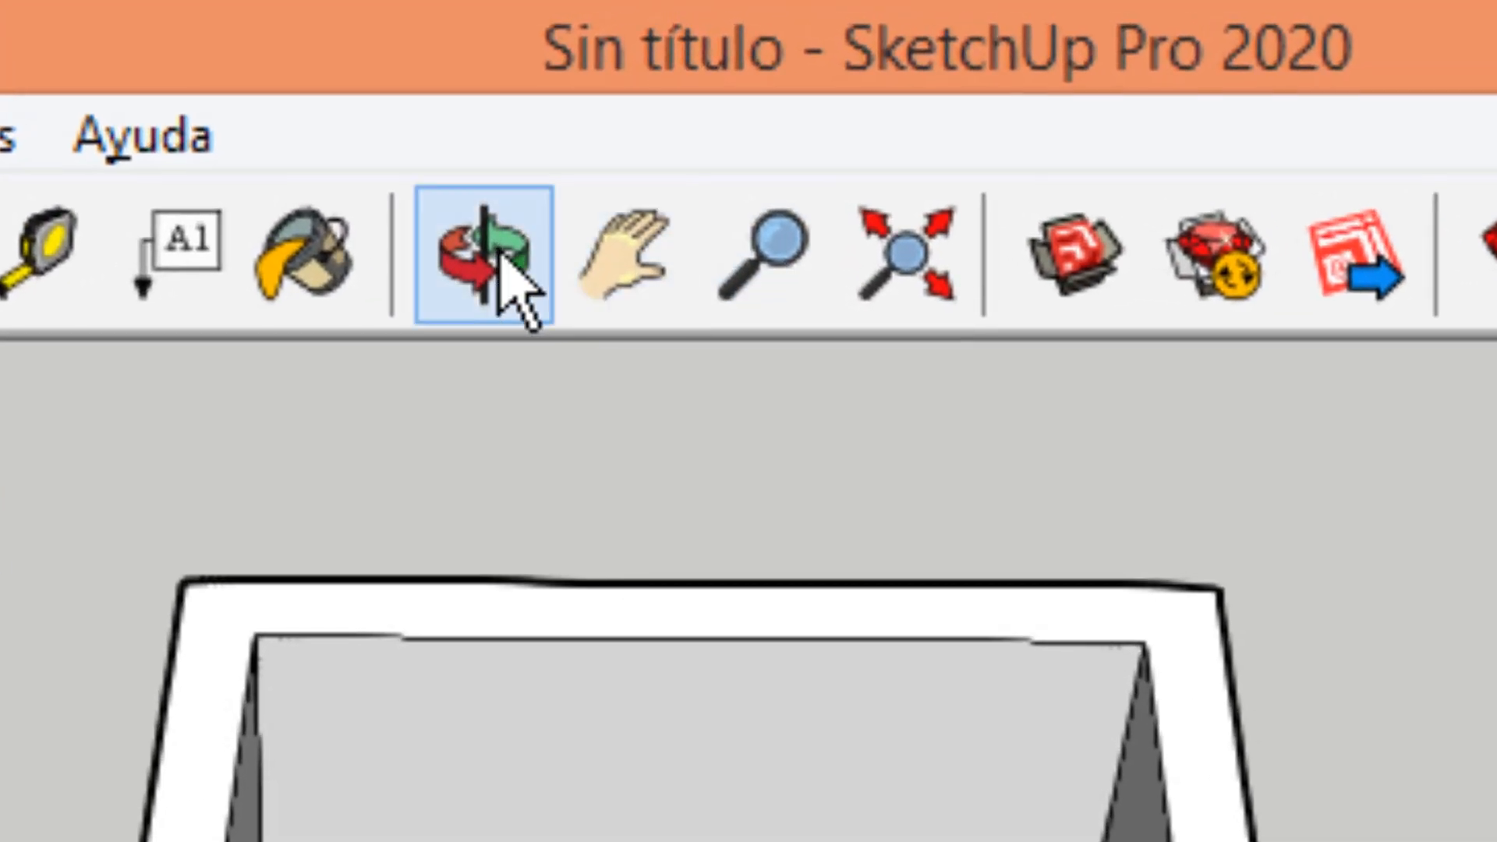
Orbit the camera around the room with the Orbit tool.
left_click(507, 285)
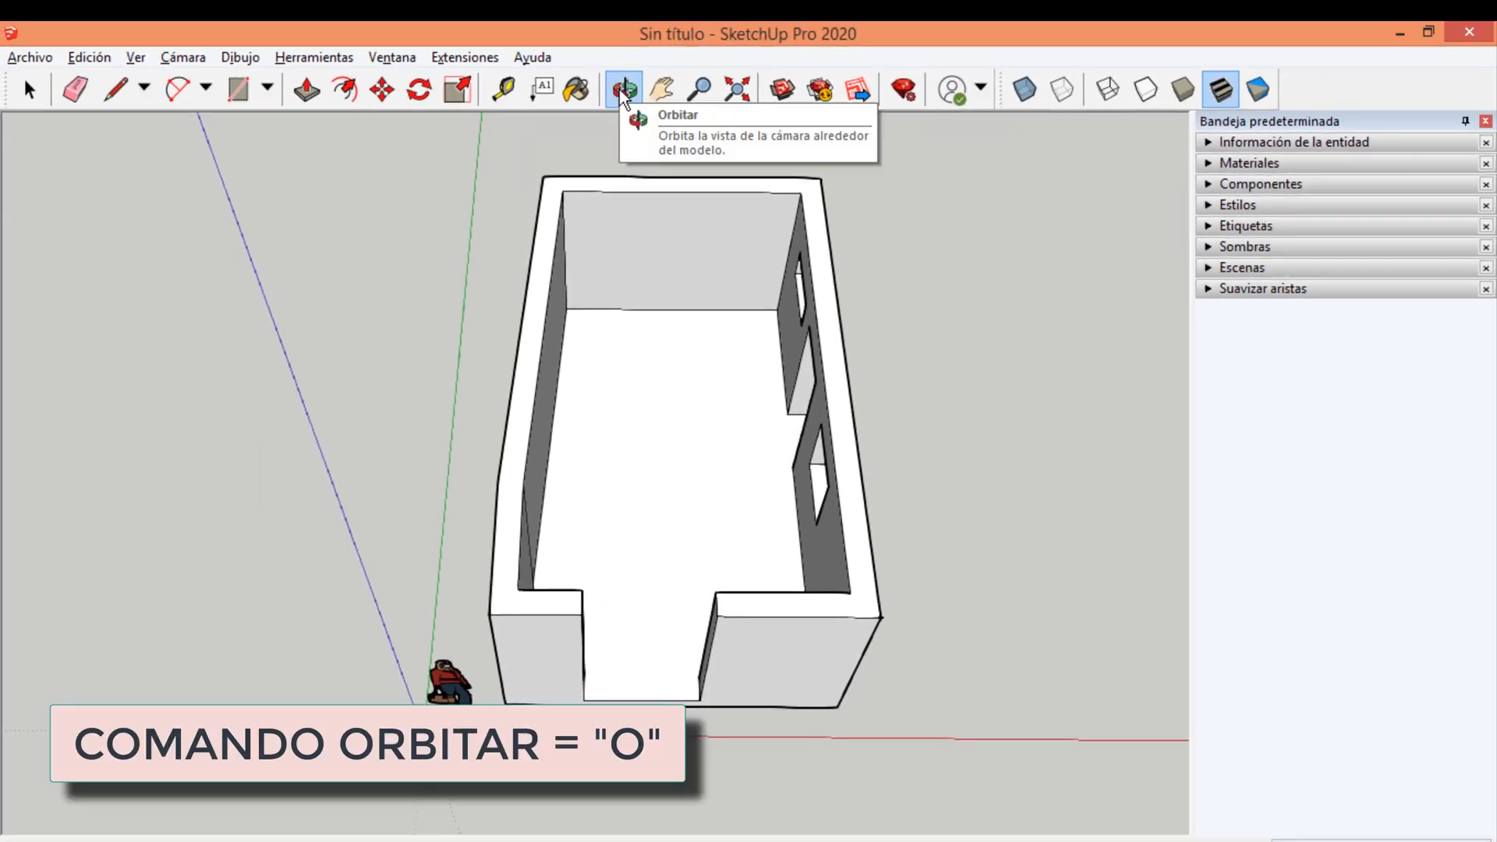
left_click(624, 90)
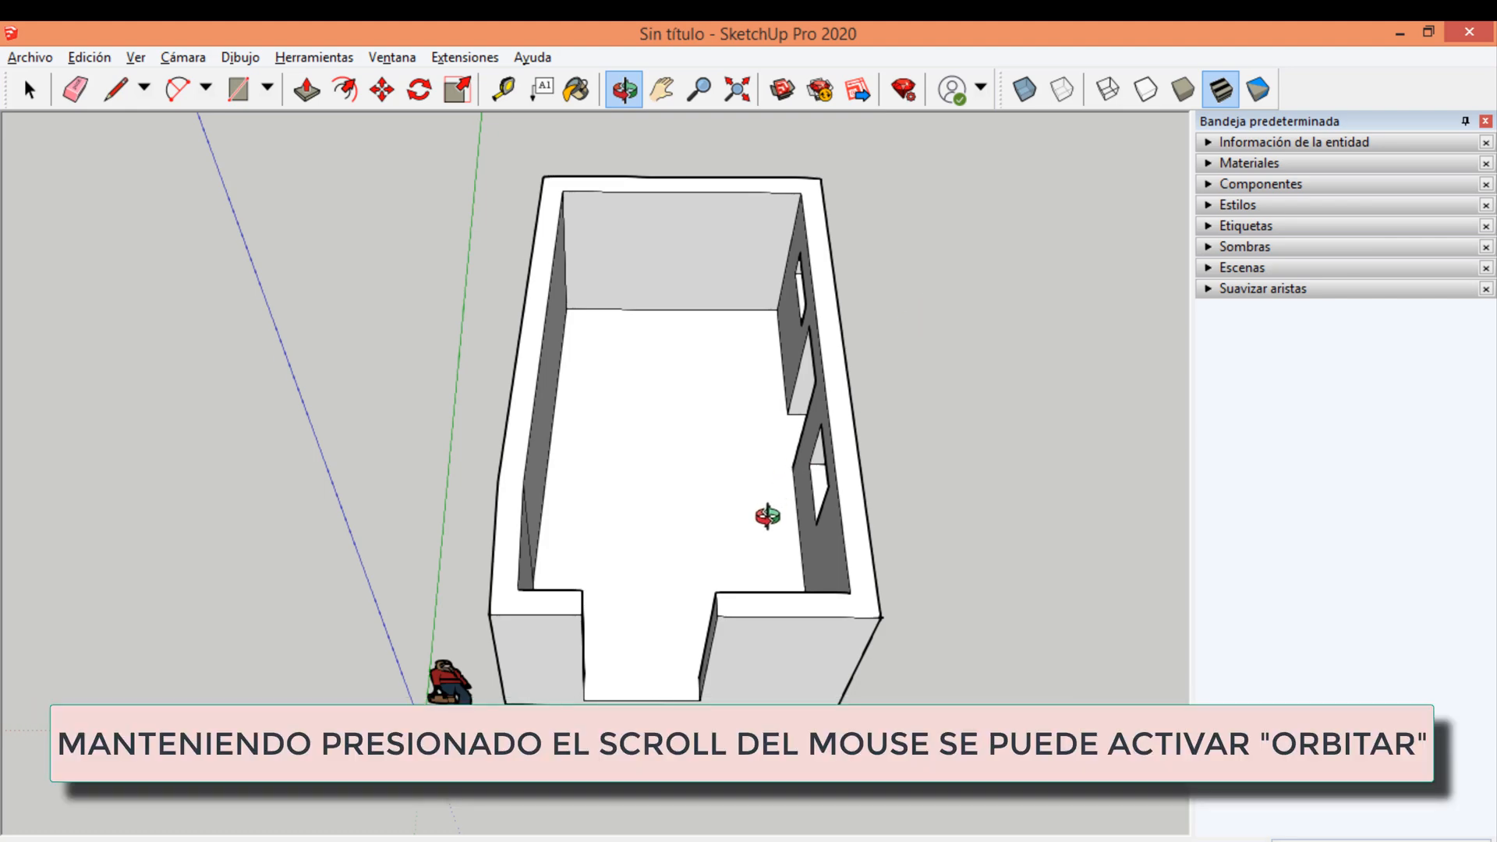
left_click_drag(761, 521, 869, 457)
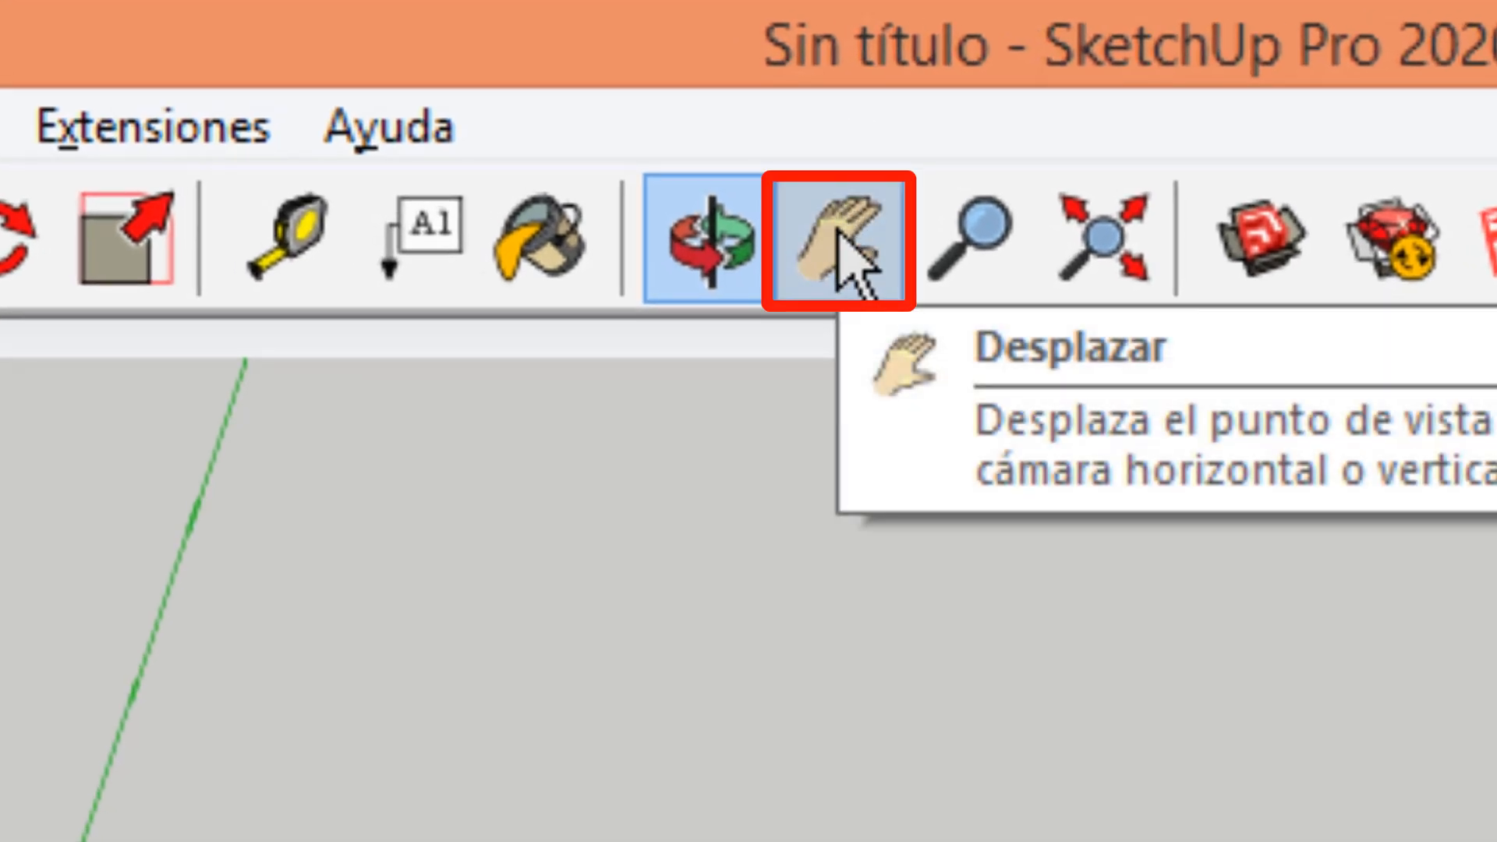
Use the Pan tool to shift the view through the doorway toward the room's back wall.
left_click(834, 241)
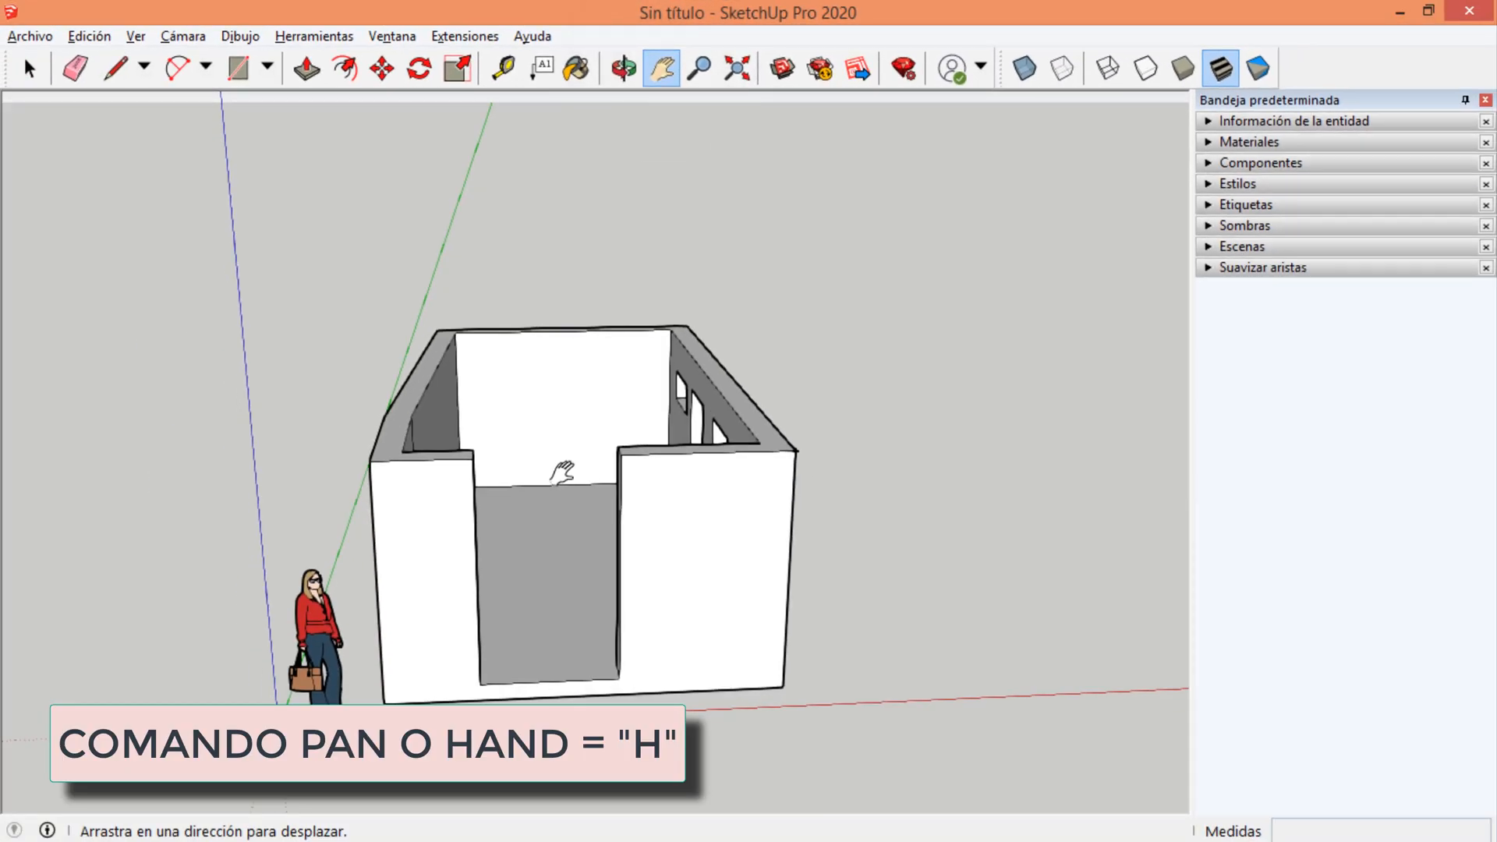
left_click_drag(561, 468, 760, 319)
left_click_drag(535, 418, 658, 374)
scroll(729, 373, "up", 5)
scroll(733, 374, "up", 2)
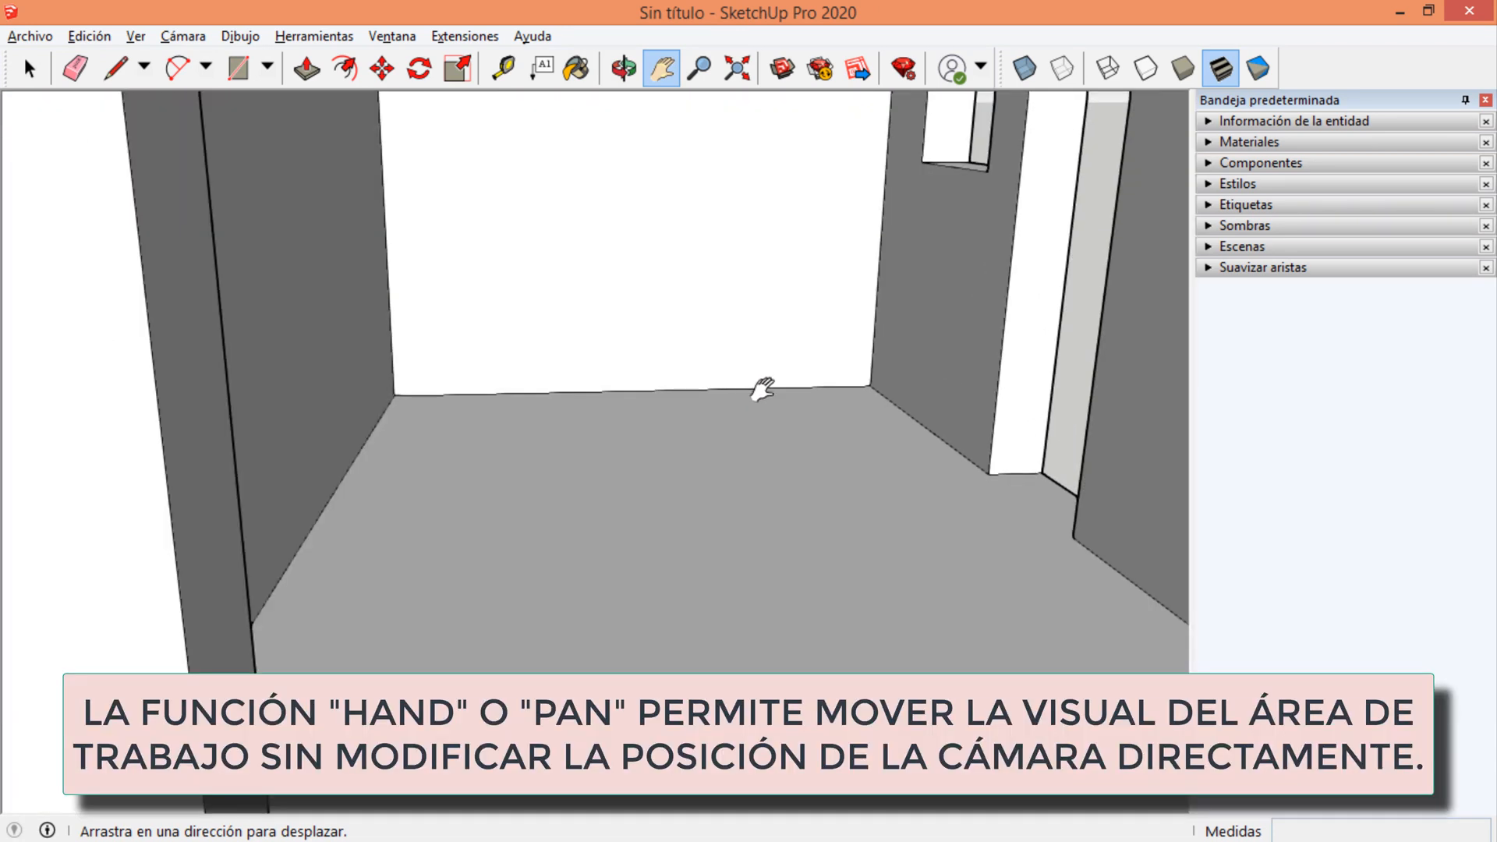
left_click_drag(761, 390, 749, 564)
scroll(752, 562, "up", 3)
scroll(752, 561, "up", 1)
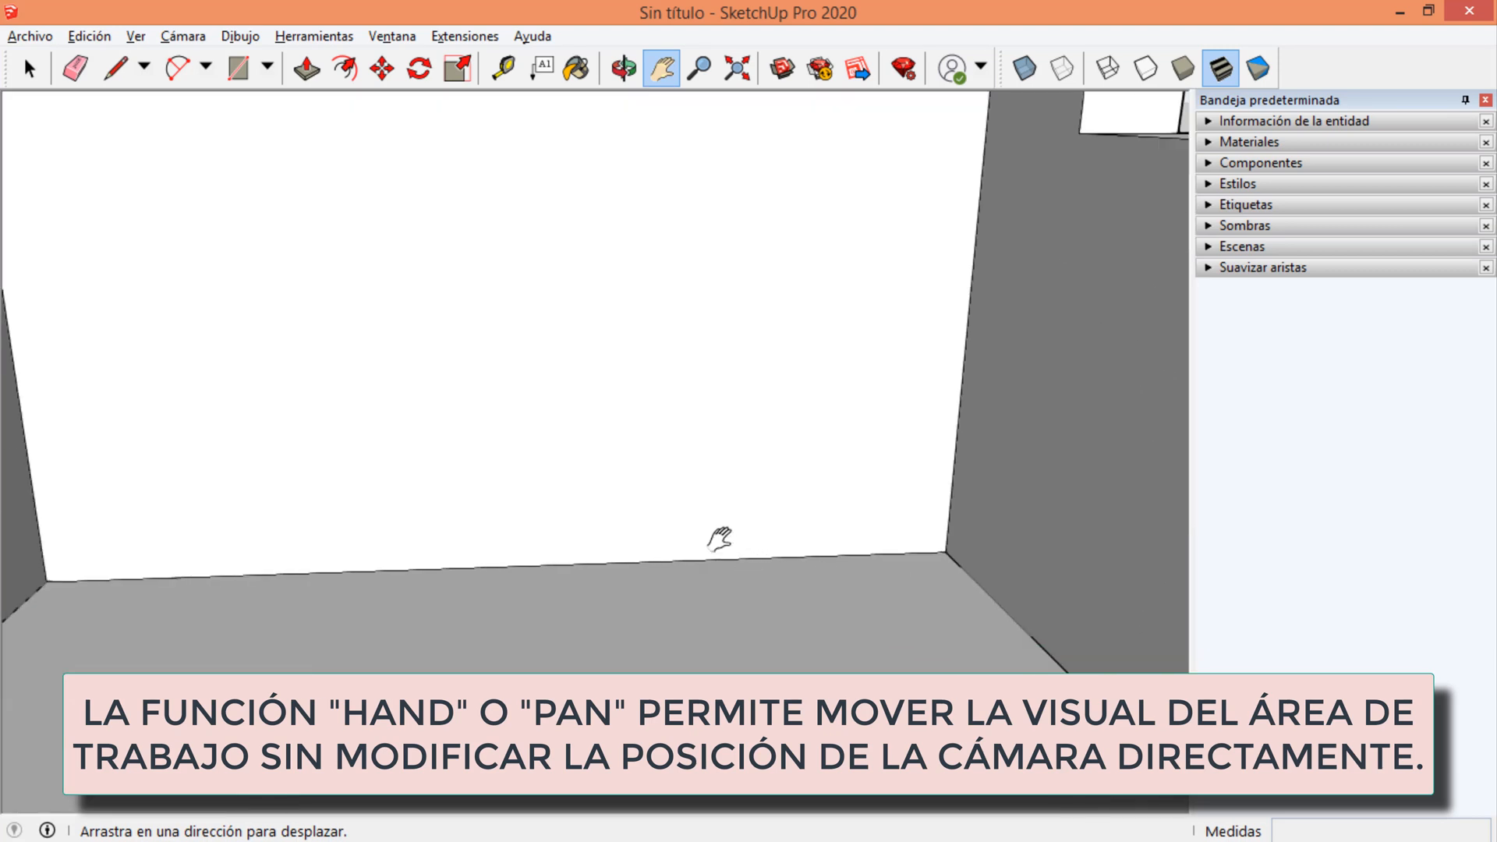
Pan across the room's interior and back out to the front wall.
middle_click_drag(715, 534, 688, 361)
left_click_drag(668, 292, 732, 634)
left_click_drag(448, 474, 395, 587)
middle_click_drag(505, 420, 625, 356)
scroll(625, 356, "down", 4)
scroll(589, 282, "down", 4)
middle_click_drag(590, 296, 608, 175)
scroll(608, 175, "up", 4)
Switch to Select and back to the Pan tool, then view the doorway close up and the whole front wall.
key("space")
key("h")
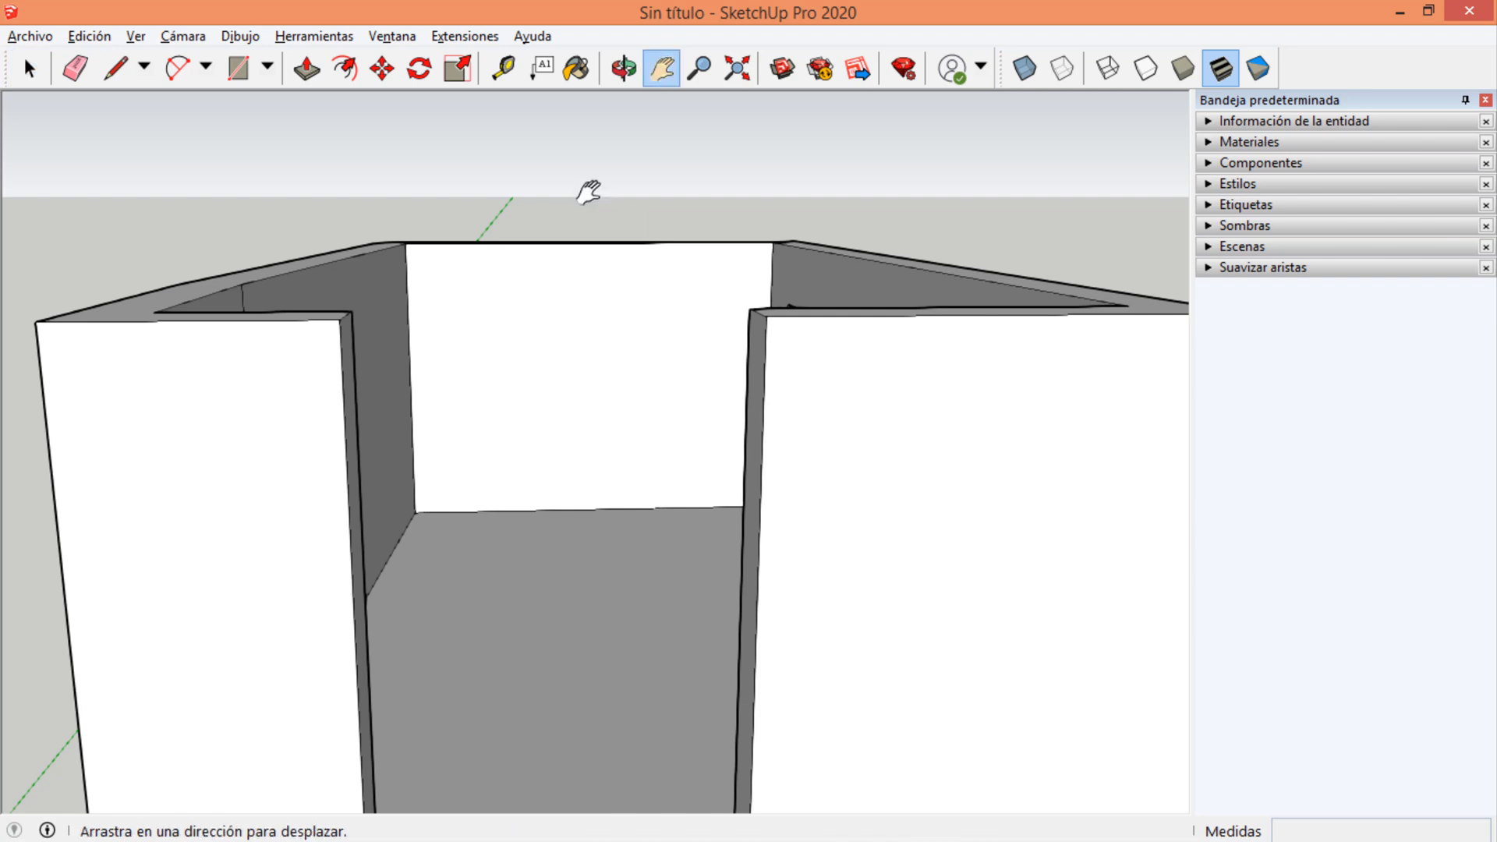
scroll(584, 341, "down", 2)
scroll(574, 274, "up", 3)
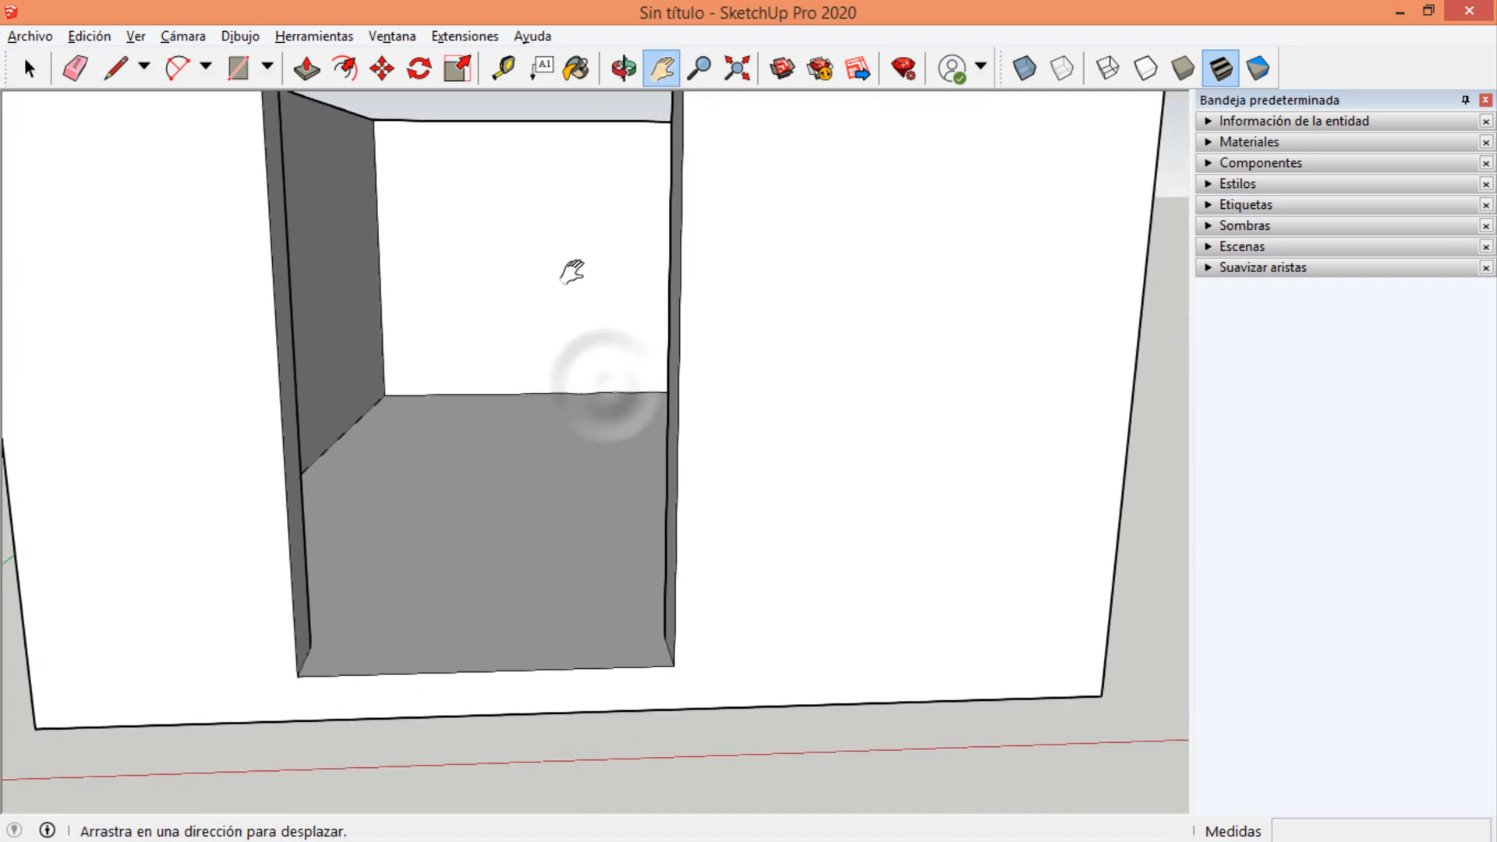
scroll(594, 400, "down", 5)
scroll(647, 280, "down", 1)
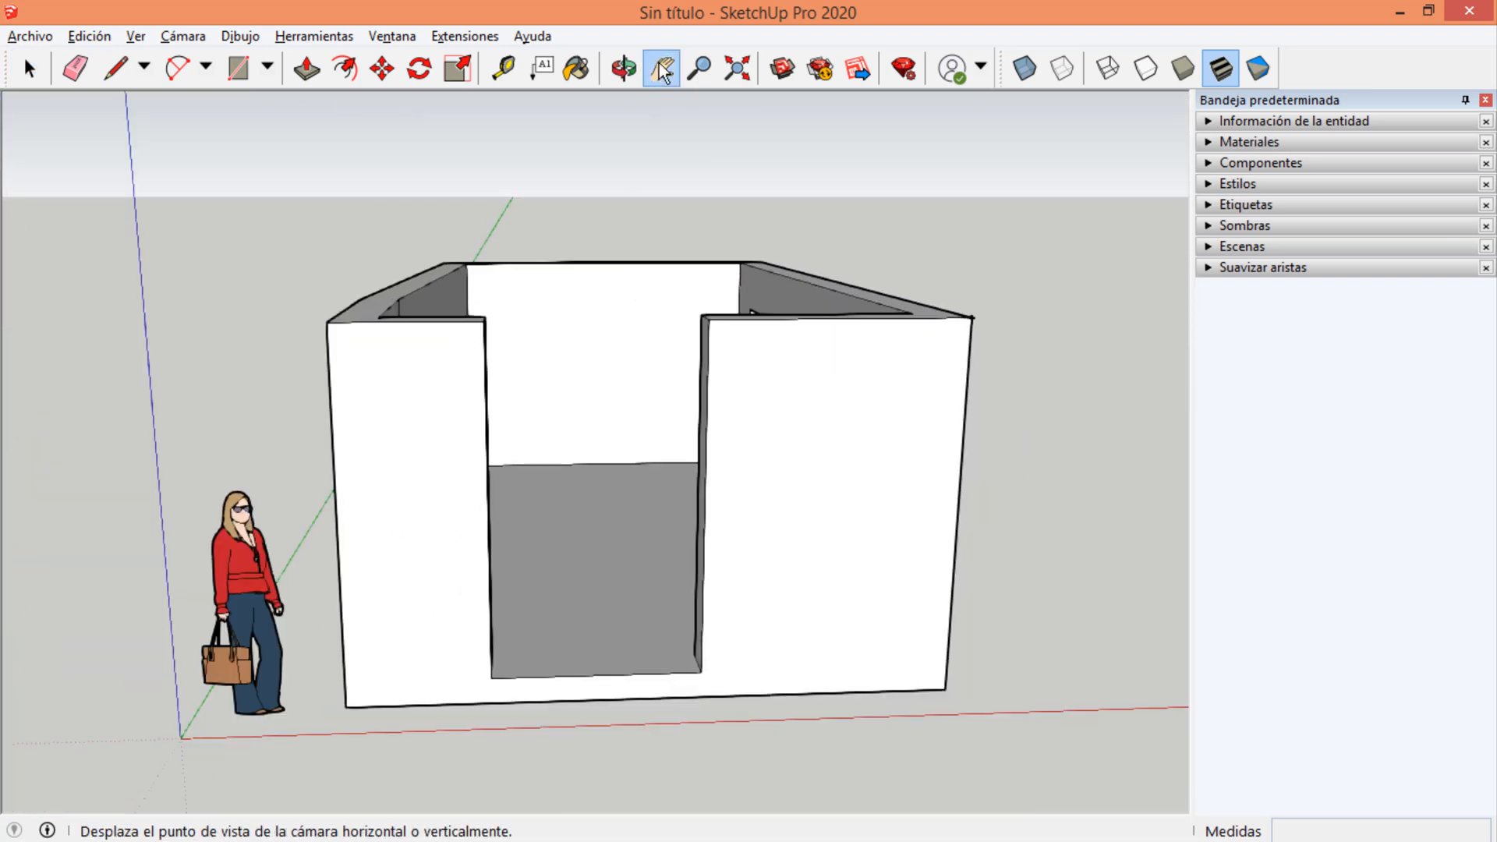
Pan the front view of the room, and go in to view the back wall and the small window.
middle_click_drag(644, 222, 611, 234)
left_click_drag(632, 205, 606, 158)
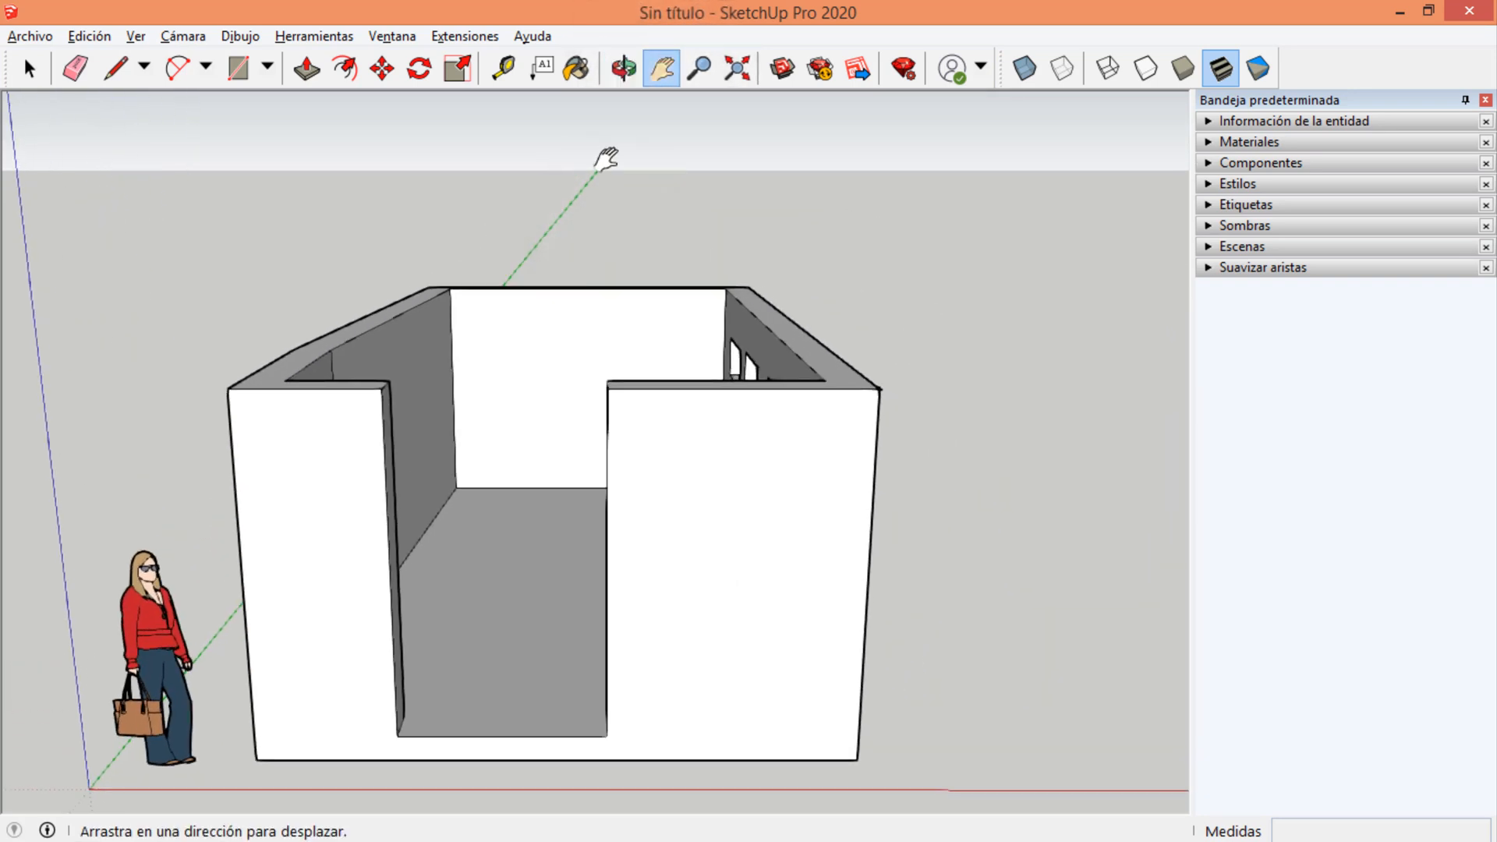
scroll(572, 294, "up", 6)
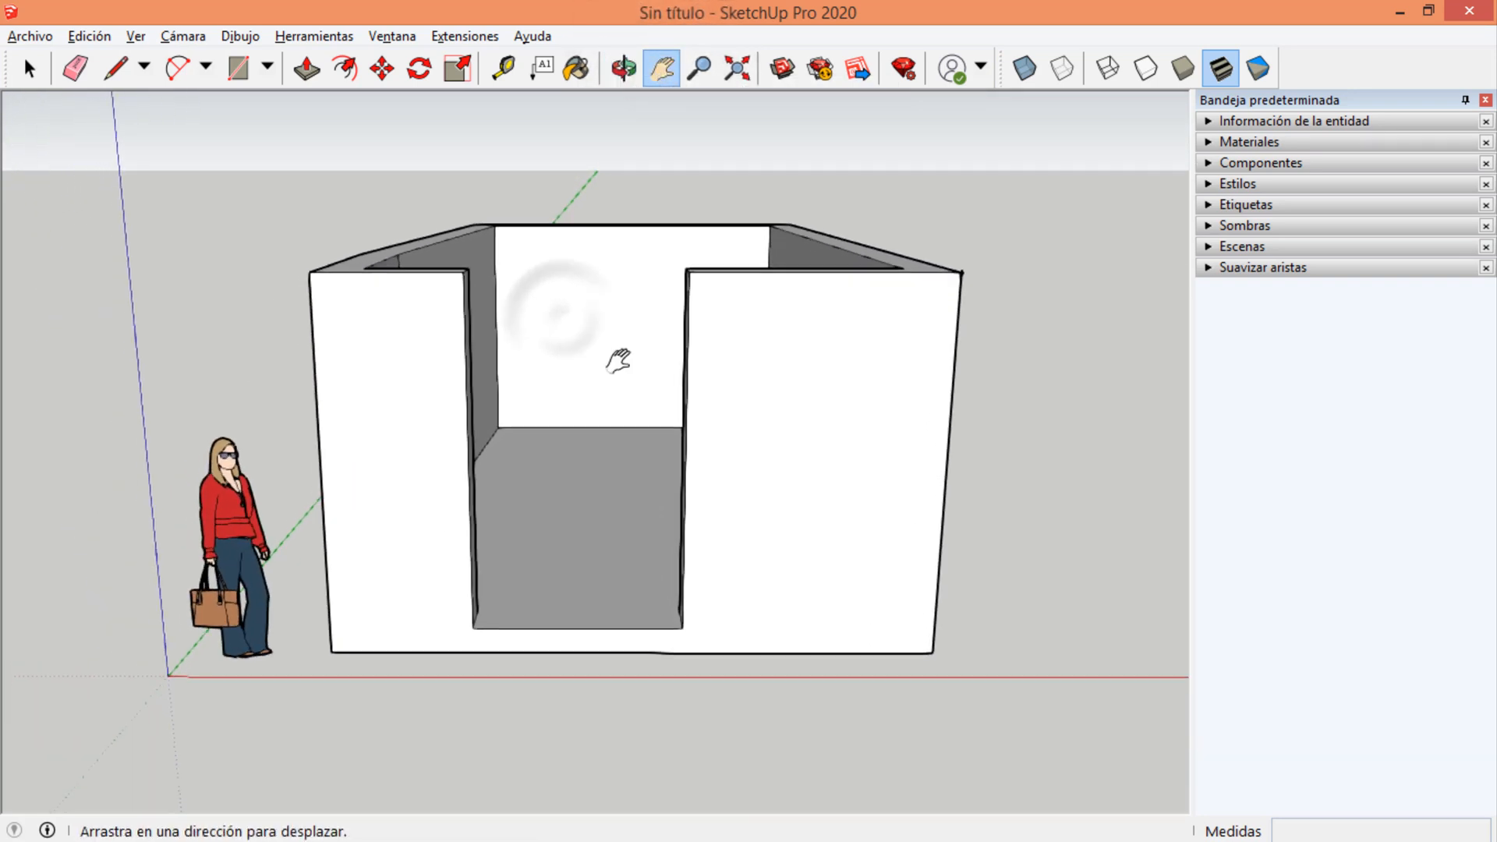
middle_click_drag(611, 324, 645, 273)
scroll(645, 273, "up", 1)
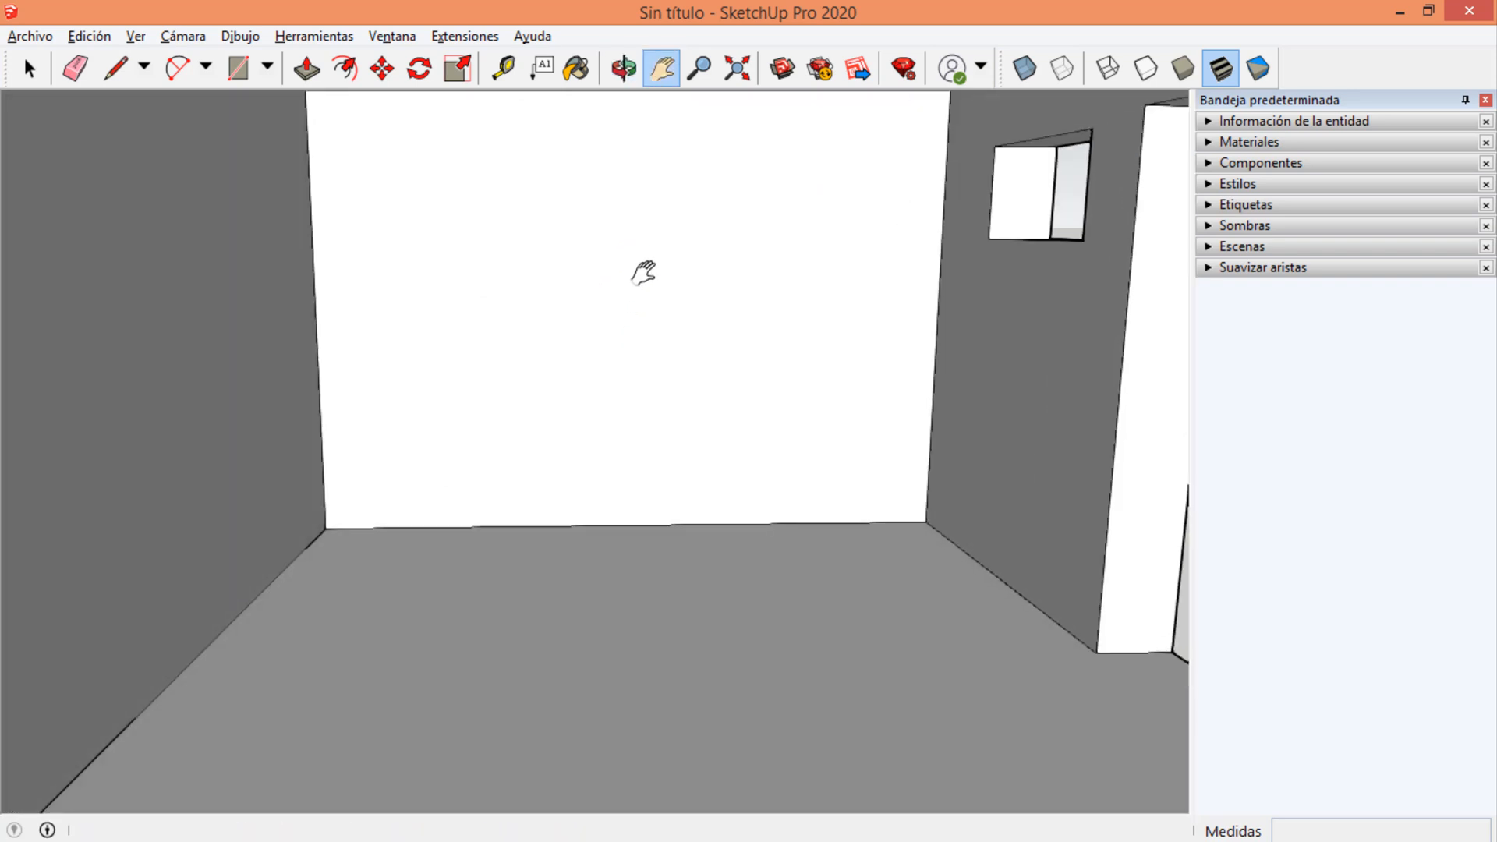
left_click_drag(645, 274, 635, 428)
Orbit the camera inside the room to look around the back wall and its adjoining side walls.
middle_click_drag(651, 427, 512, 414)
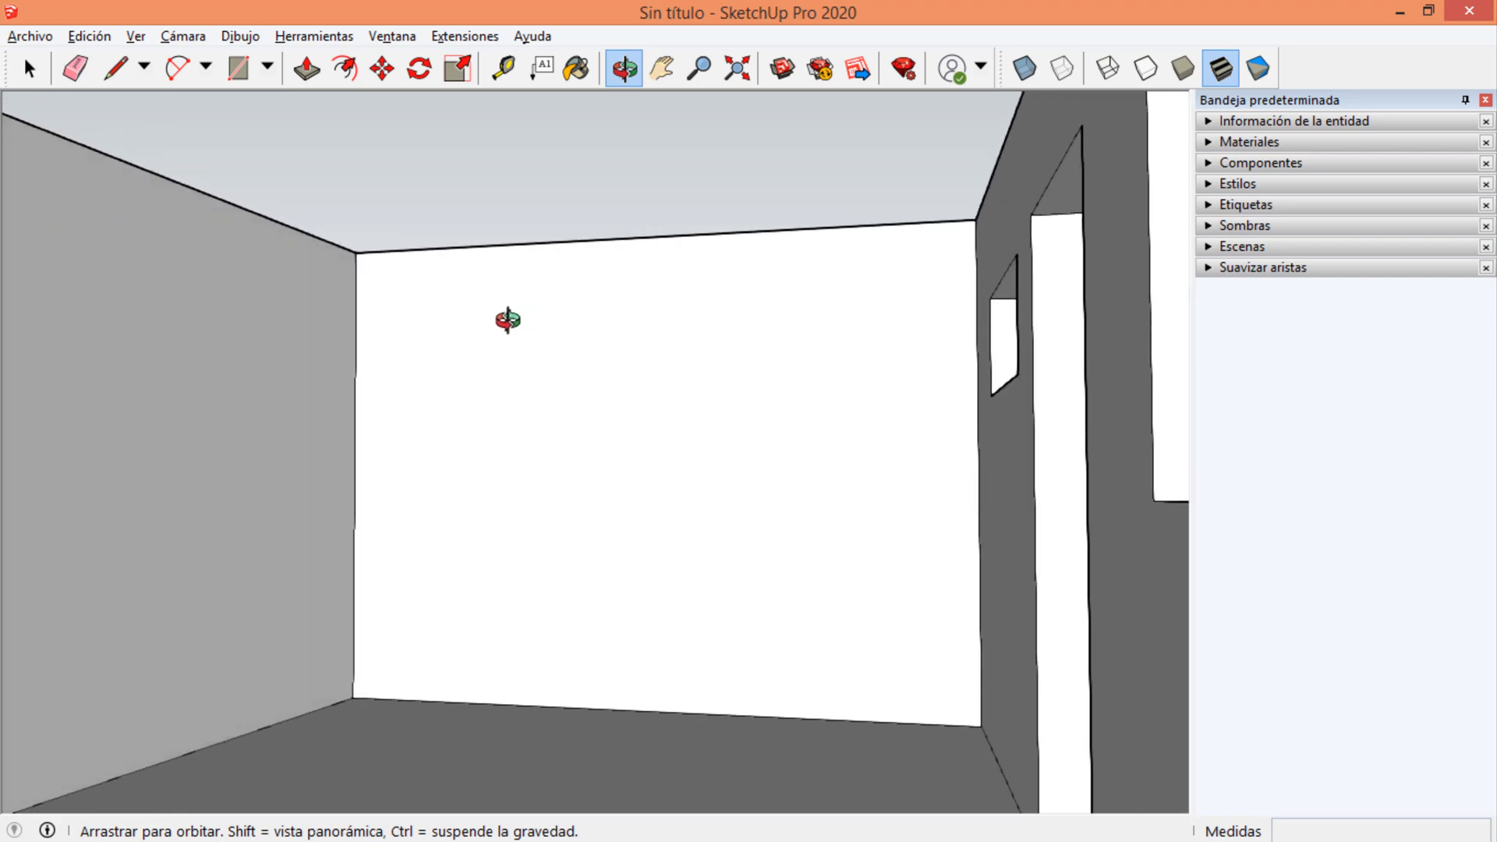
middle_click_drag(495, 325, 696, 320, "shift")
left_click_drag(696, 319, 842, 307)
middle_click_drag(788, 374, 829, 395)
left_click_drag(829, 393, 645, 371)
middle_click_drag(644, 371, 652, 386)
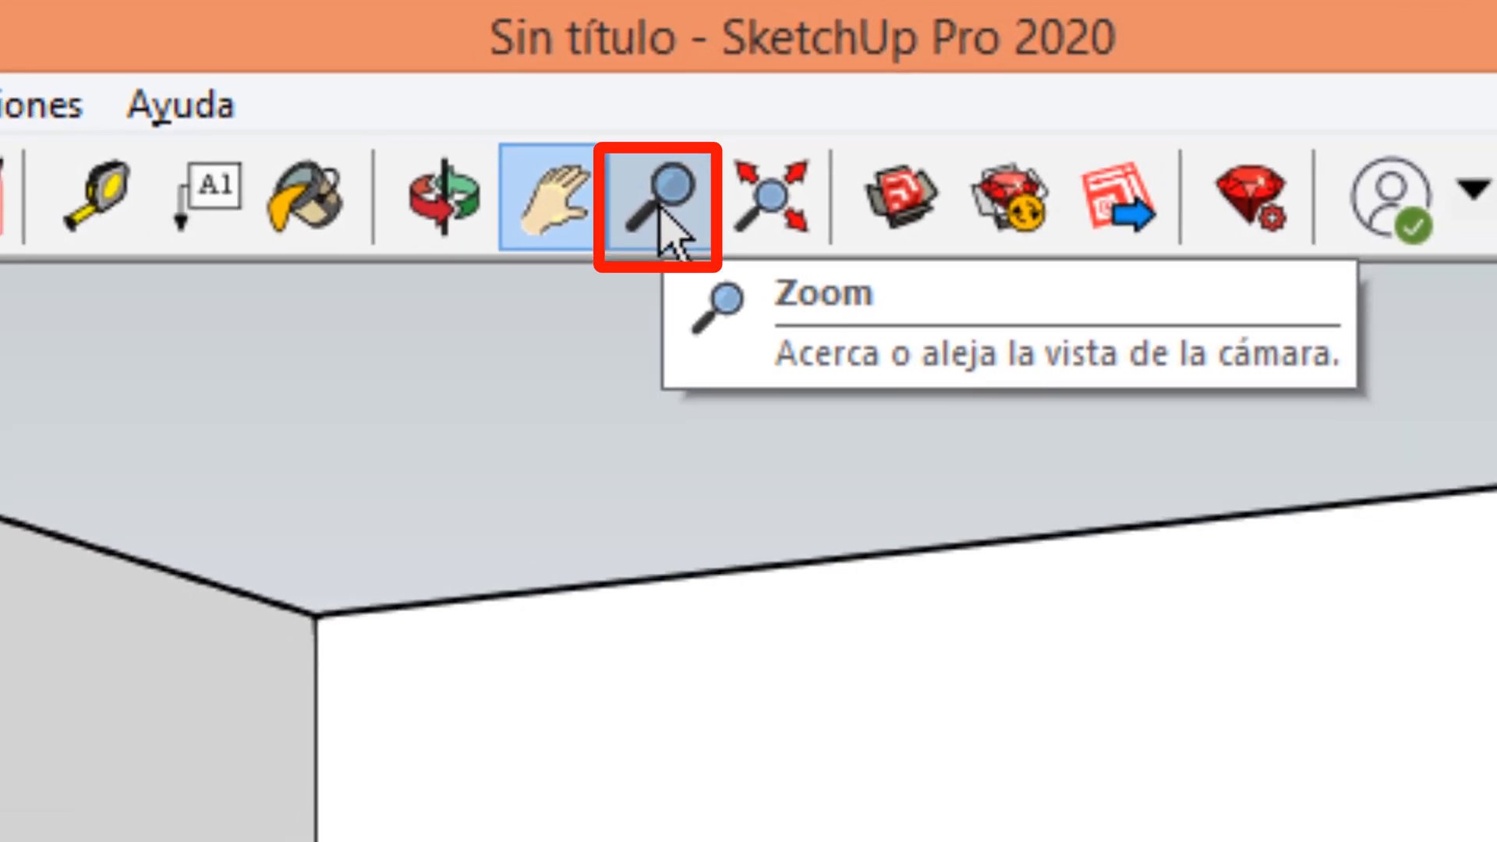
Zoom in and out at the room's inner back corner with the Zoom tool.
left_click(702, 74)
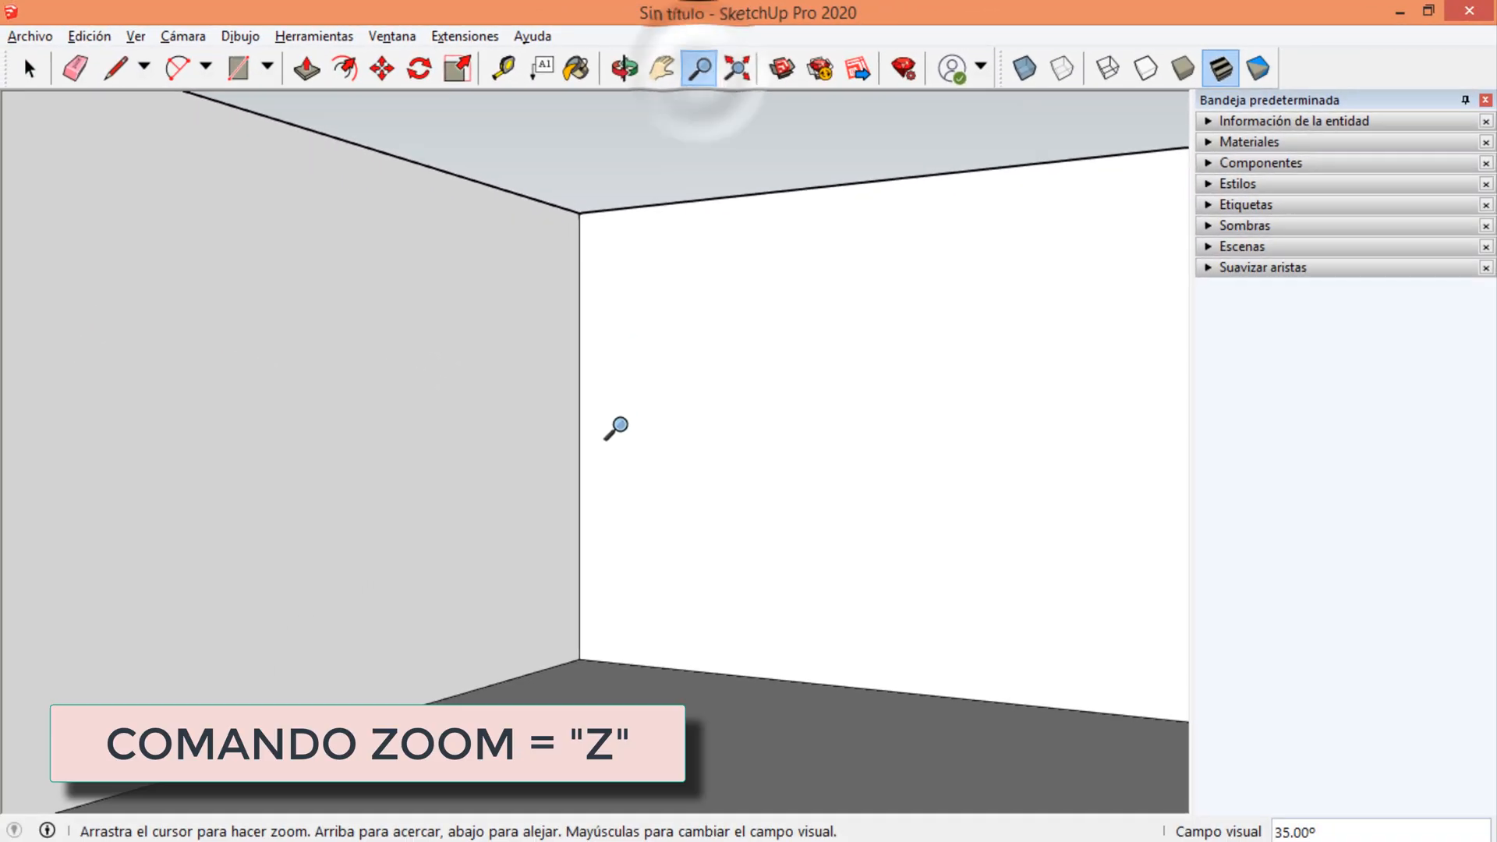
left_click_drag(579, 557, 587, 330)
left_click_drag(618, 253, 618, 580)
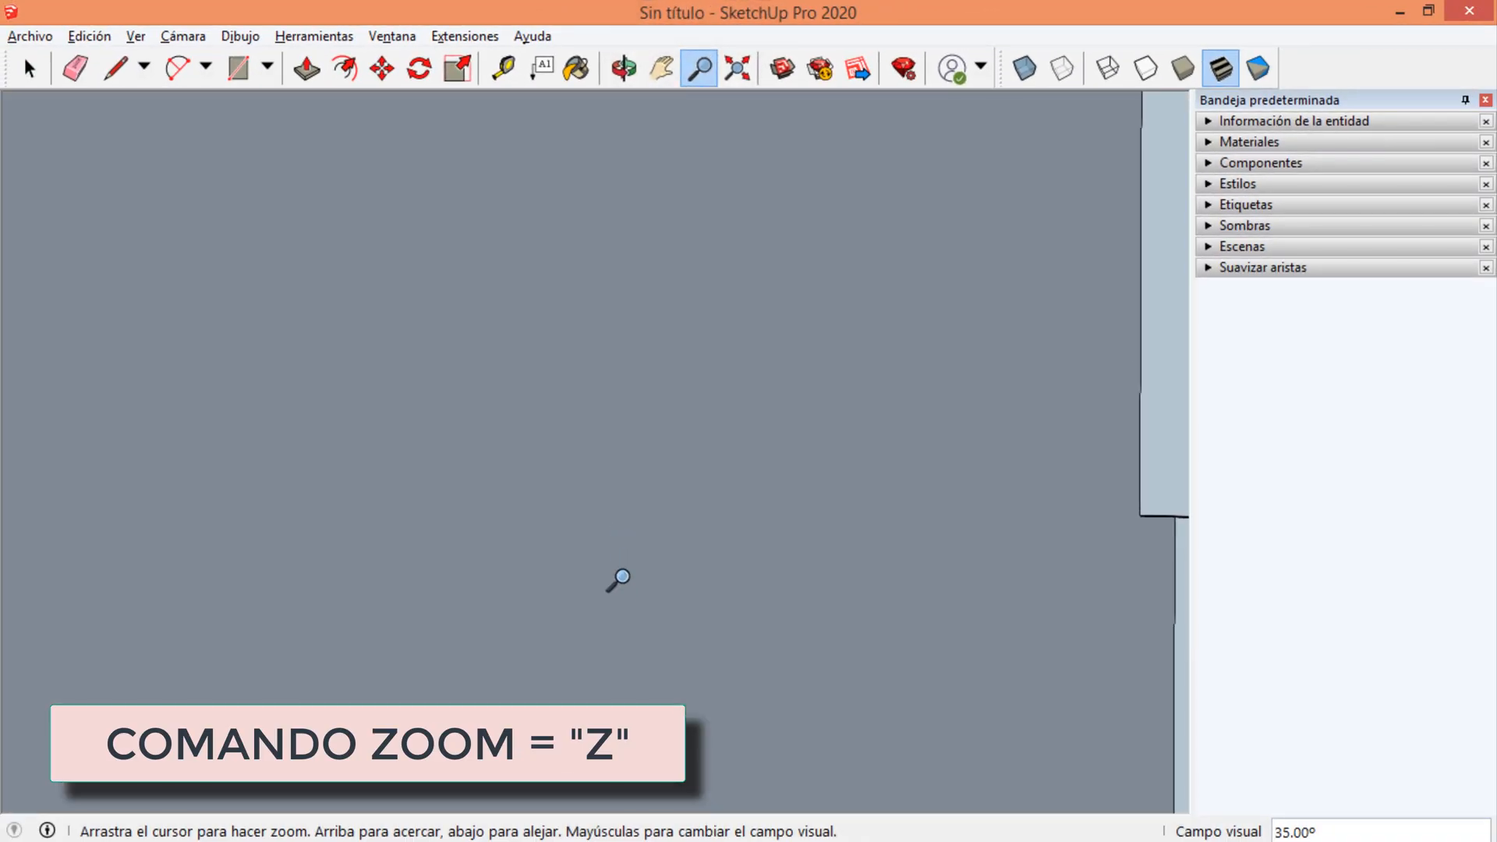
left_click_drag(628, 517, 639, 269)
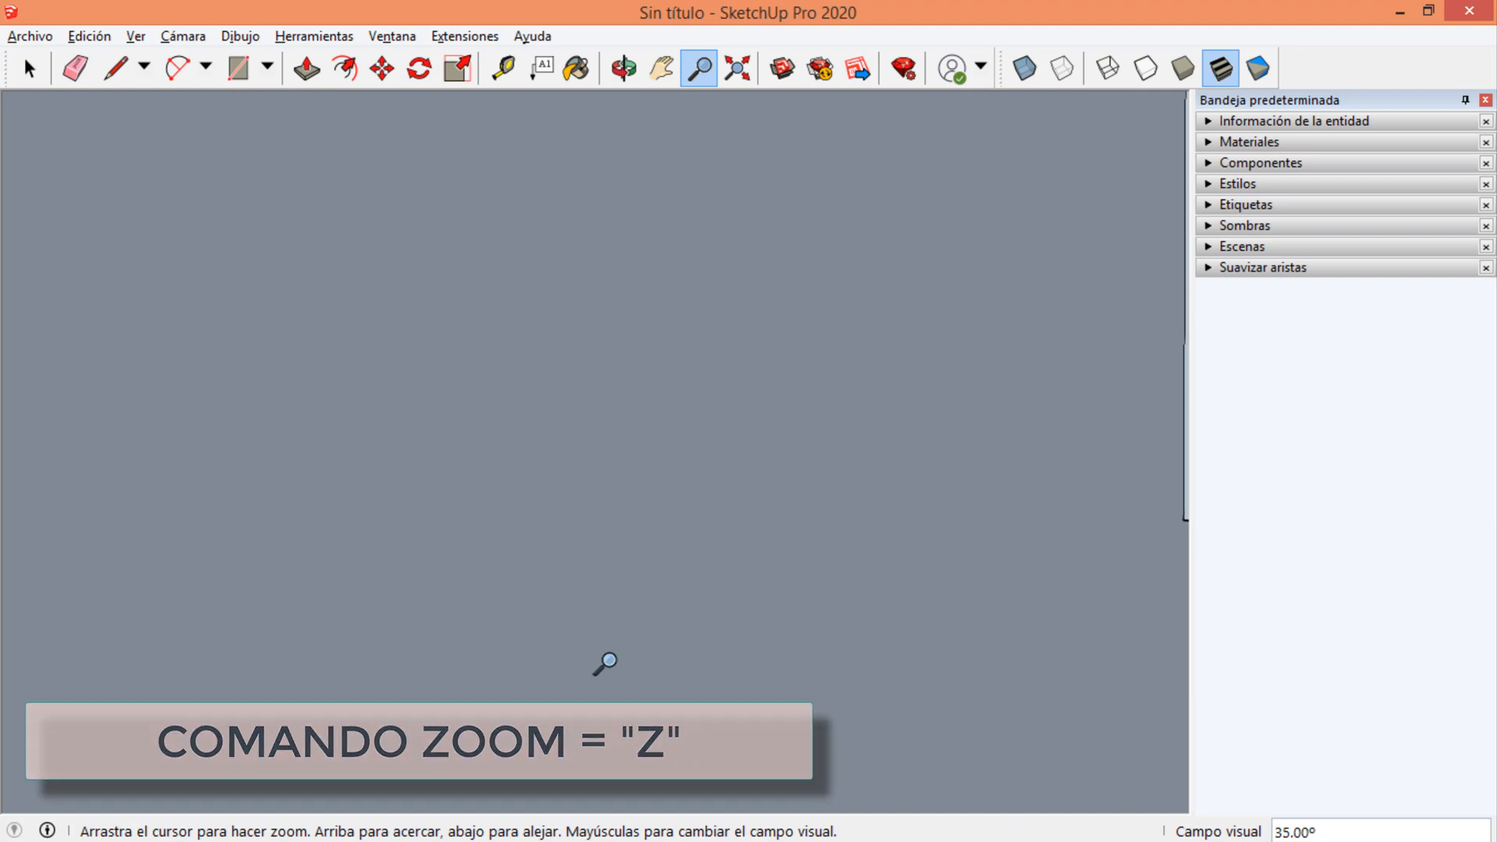
left_click_drag(610, 665, 625, 2)
left_click_drag(614, 564, 611, 457)
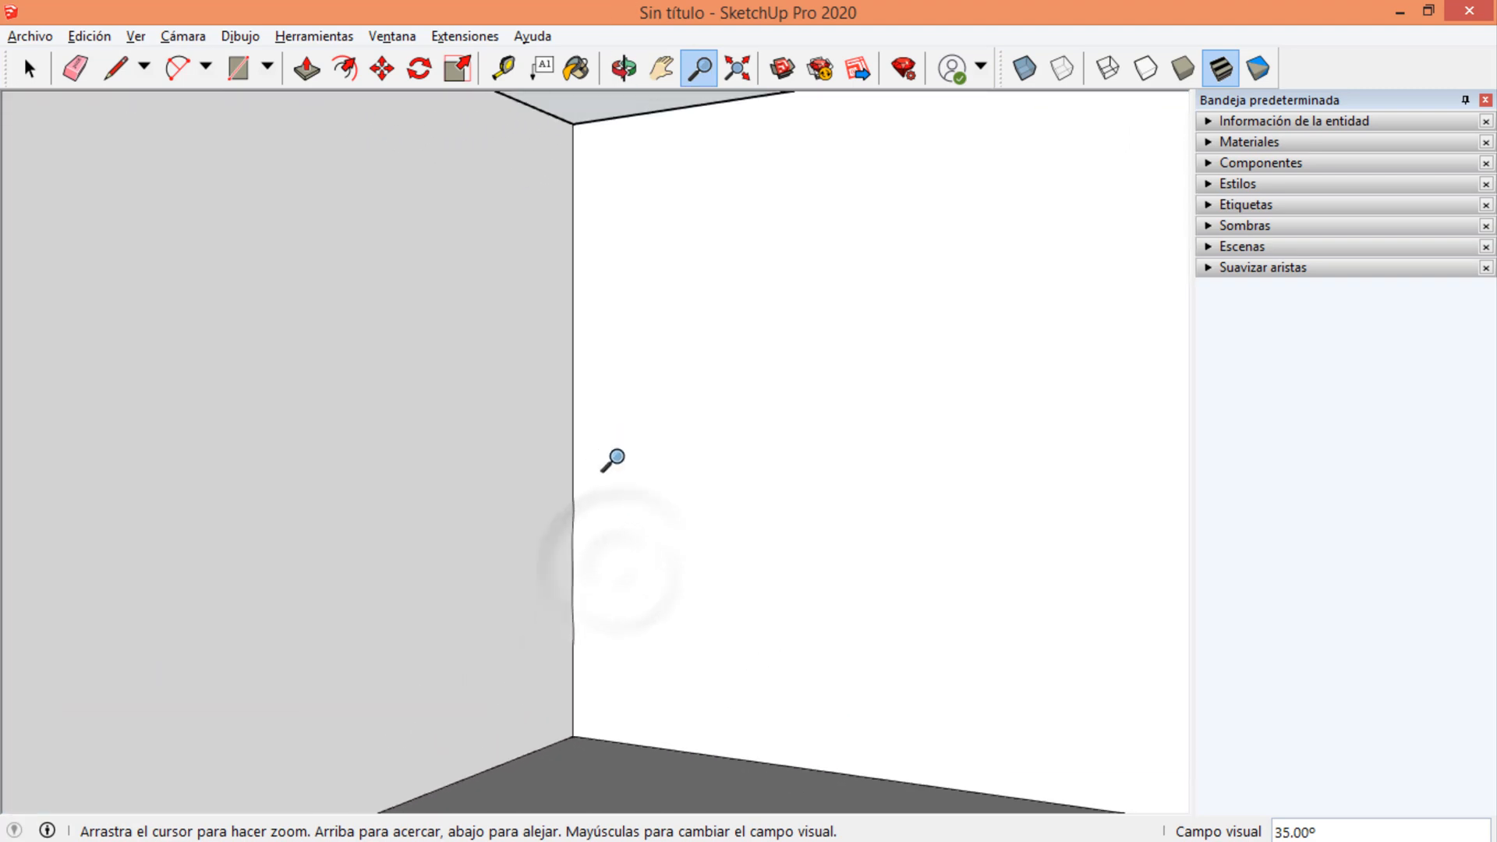
Zoom out to the whole room from above and bring the camera around to face the front wall.
middle_click_drag(611, 457, 595, 418)
left_click_drag(595, 418, 625, 536)
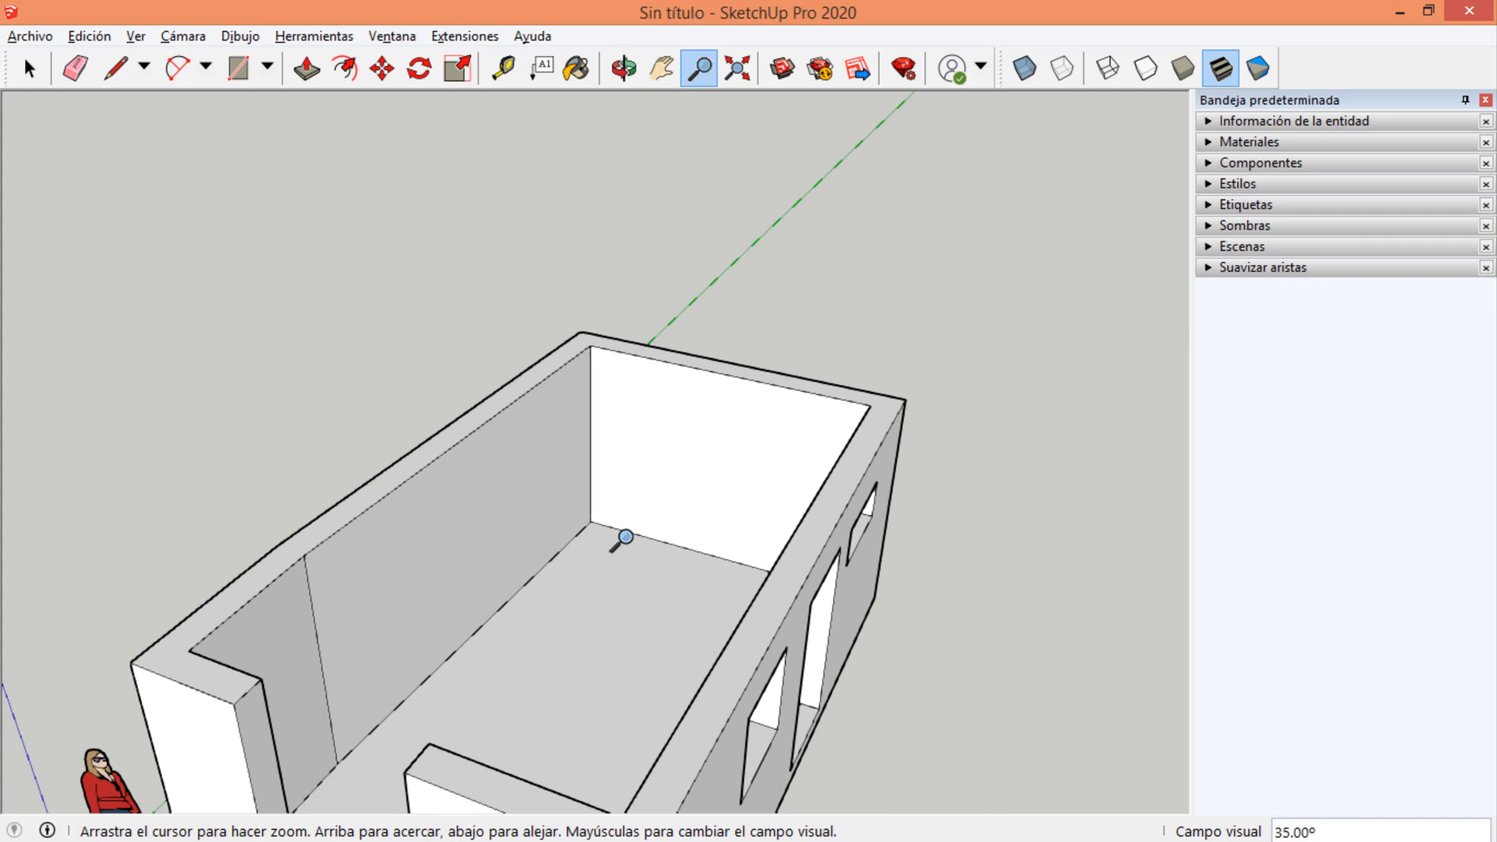
left_click_drag(626, 537, 577, 747)
middle_click_drag(578, 722, 681, 611)
middle_click_drag(554, 691, 653, 608)
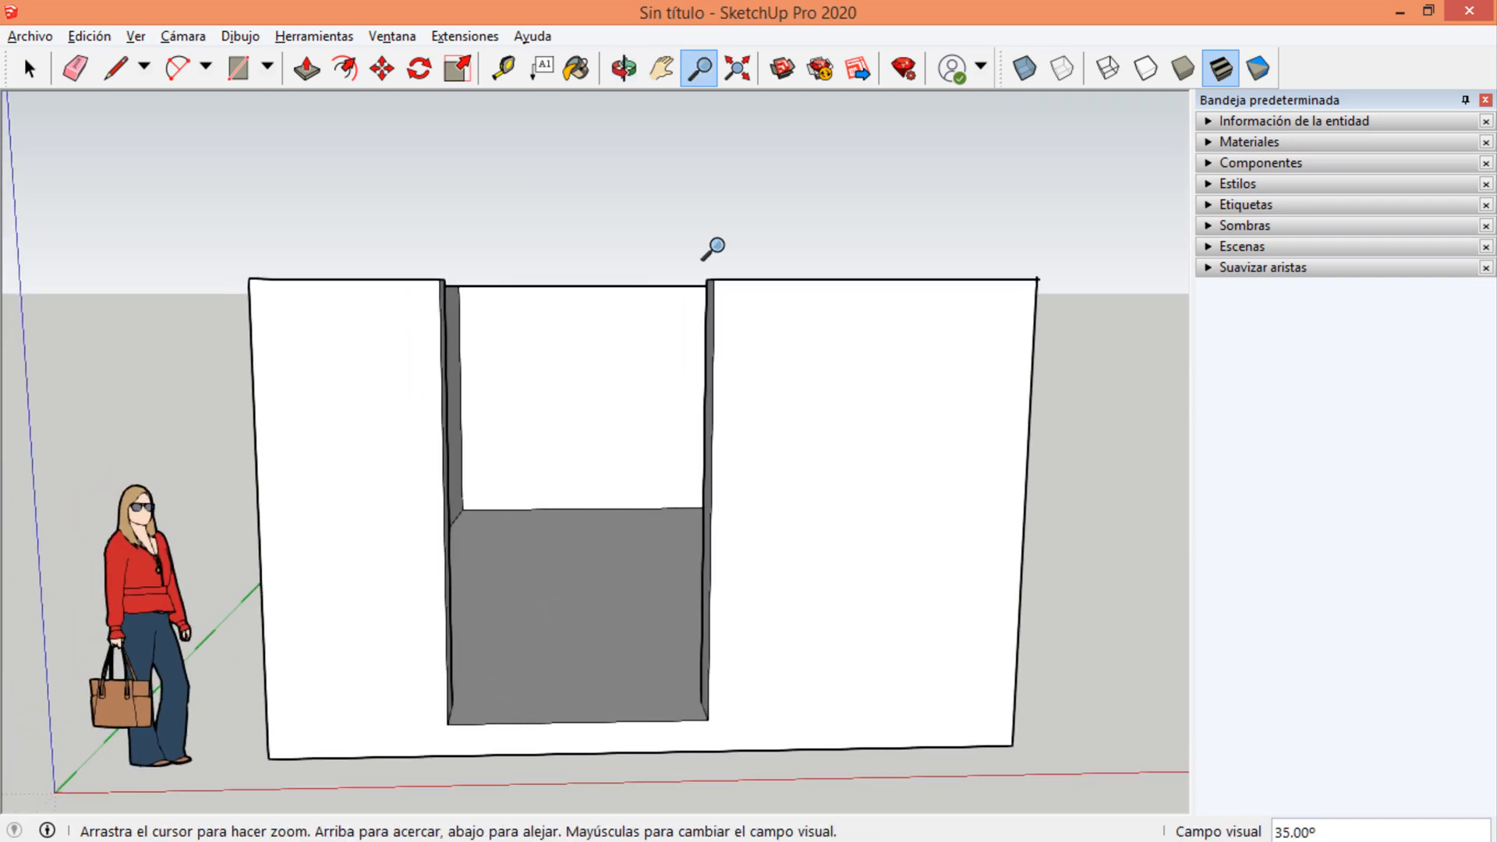
Fit the whole model in view with Zoom Extents, starting from a far zoomed-out view.
left_click(739, 69)
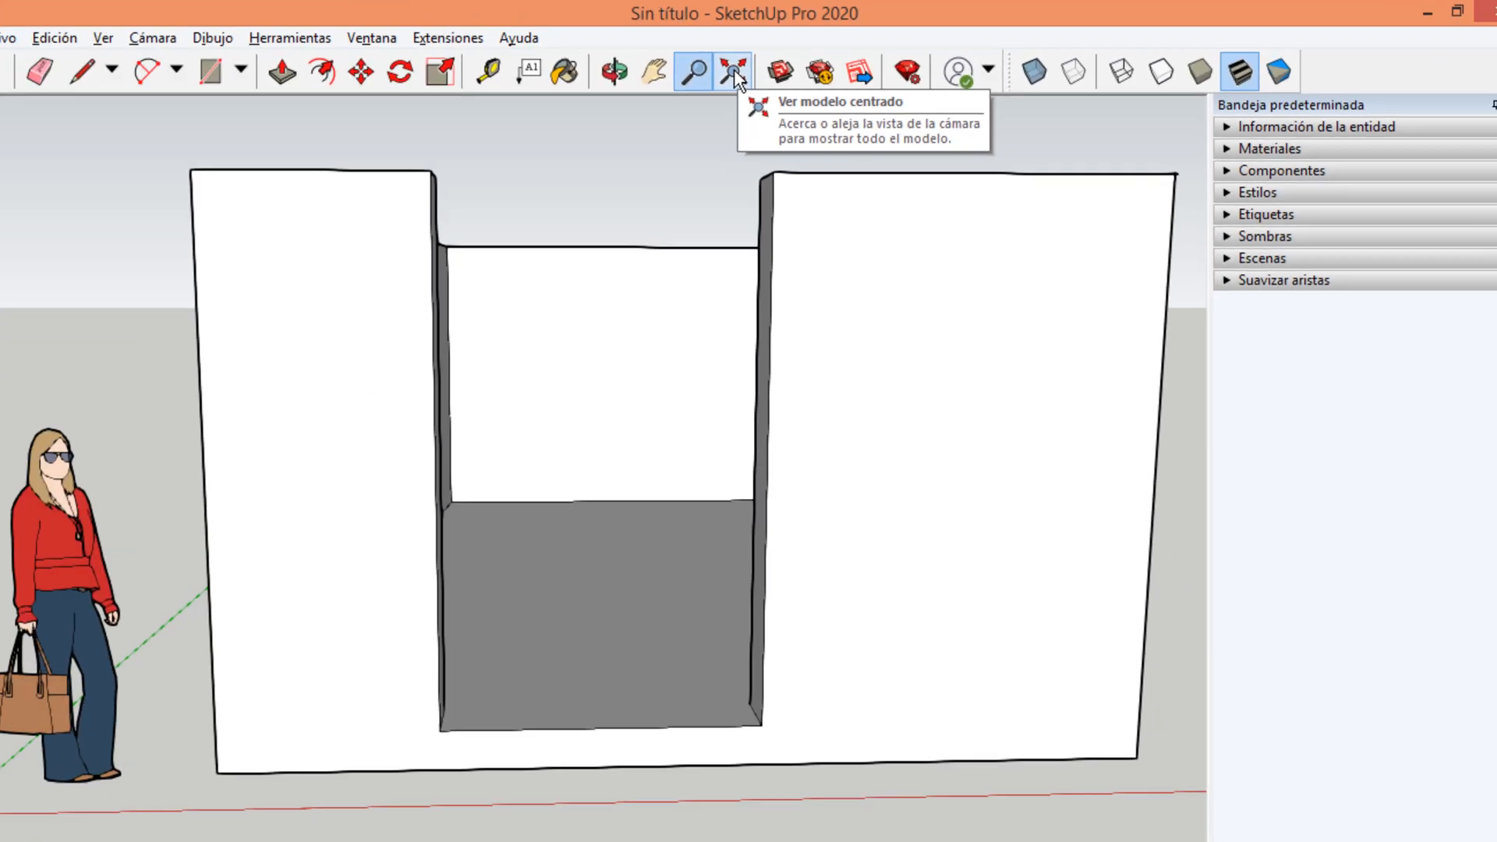
scroll(336, 514, "down", 10)
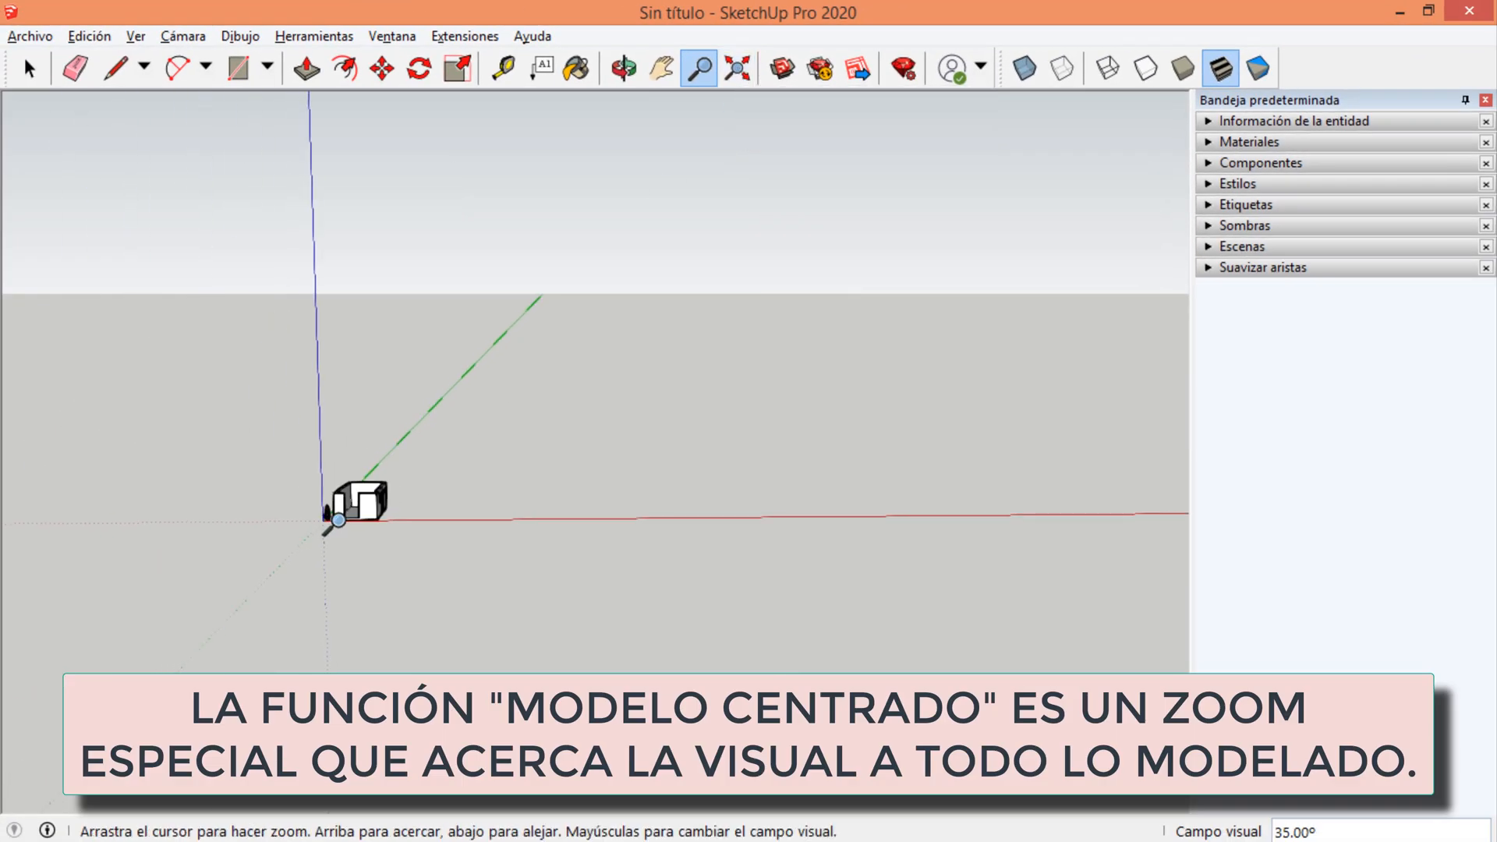
left_click(739, 74)
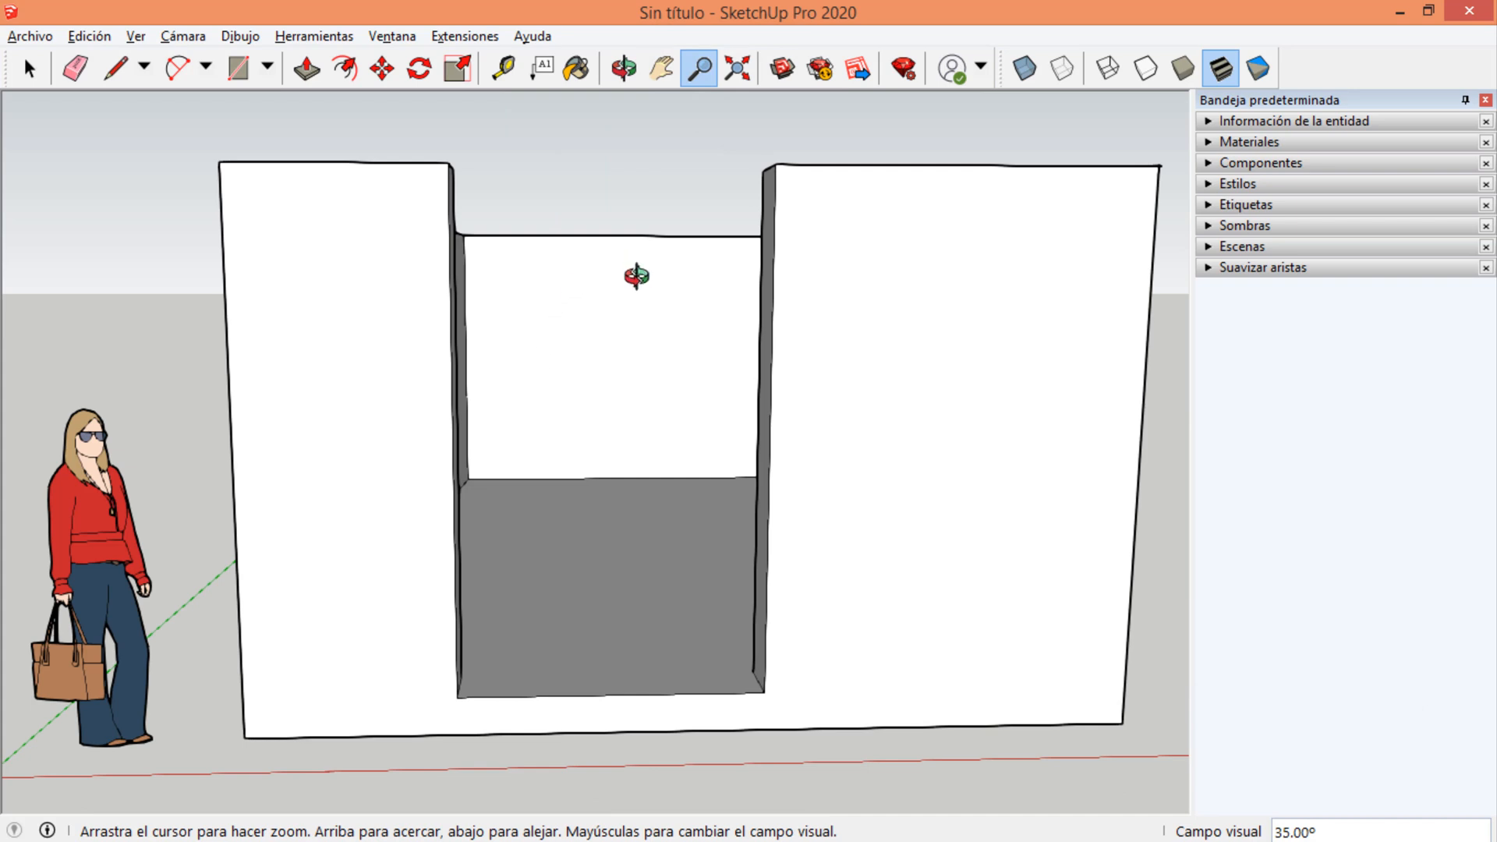
View the room from its front corner and display the full list of modelling tools.
middle_click_drag(636, 275, 546, 311)
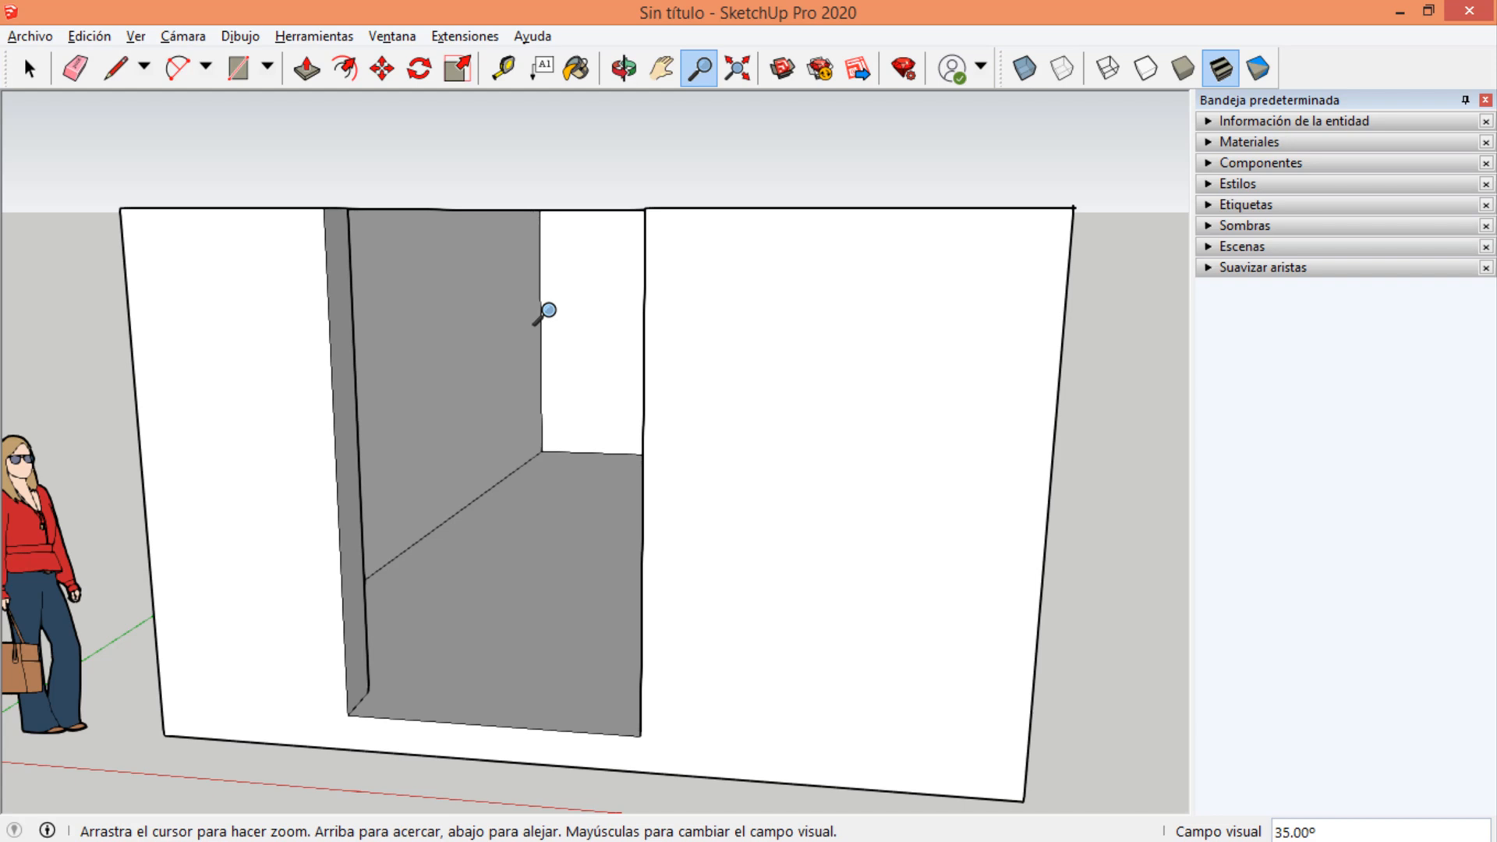
scroll(545, 311, "down", 5)
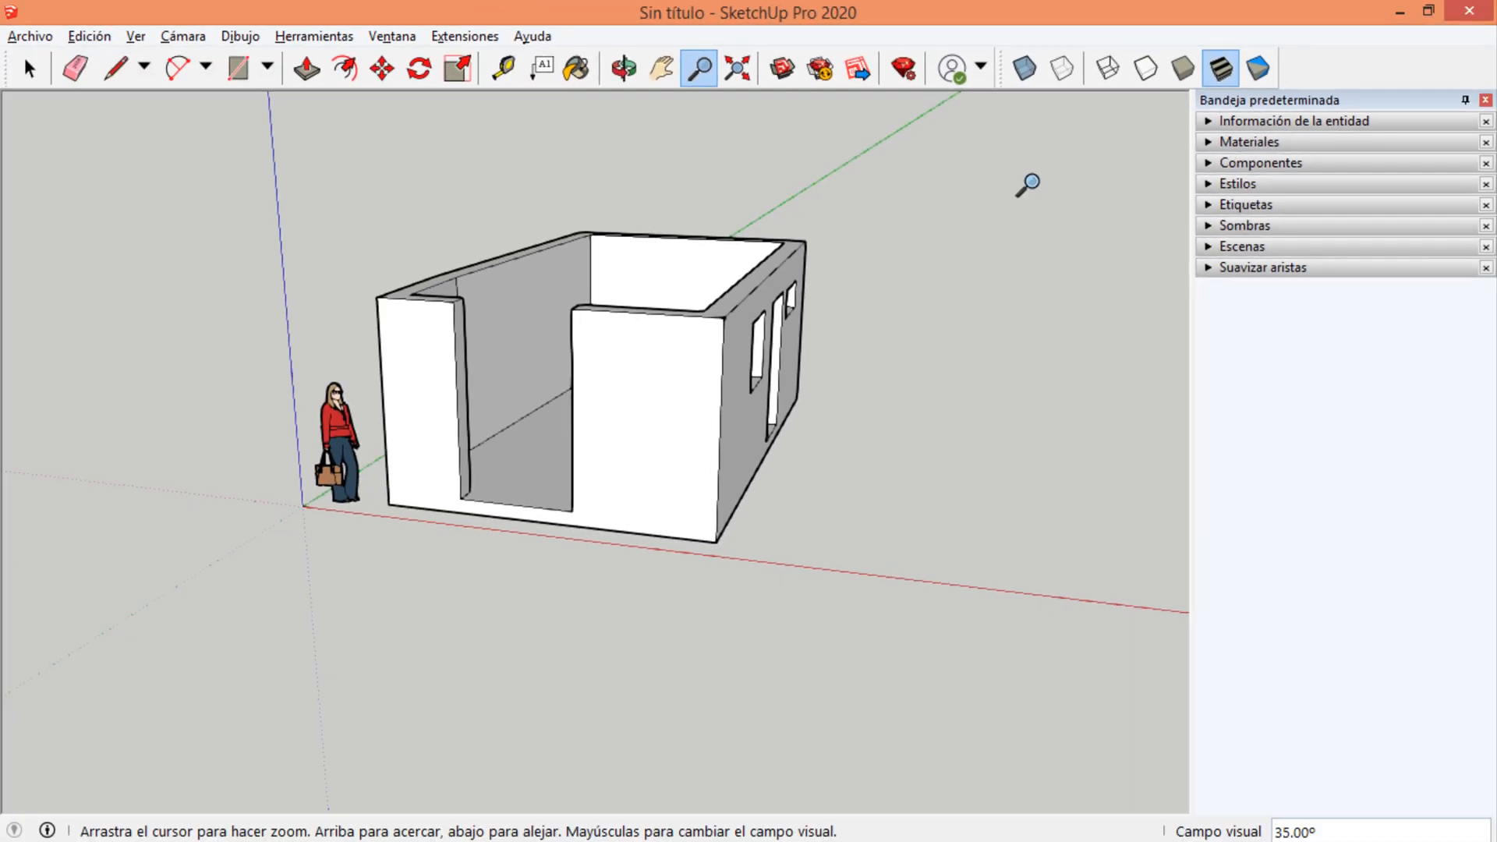
scroll(696, 259, "up", 2)
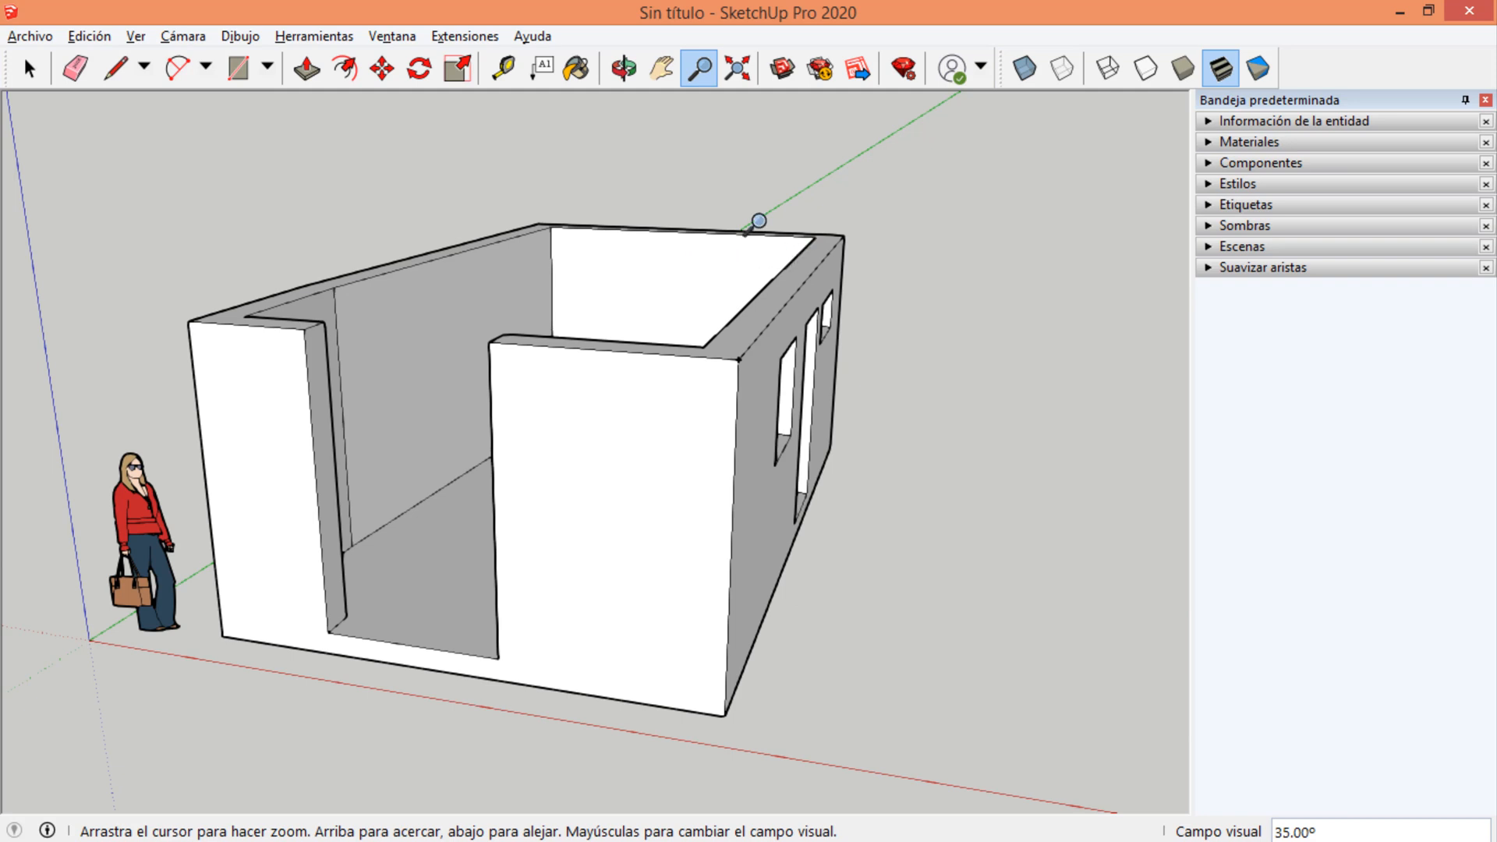
scroll(551, 251, "down", 4)
scroll(554, 259, "up", 3)
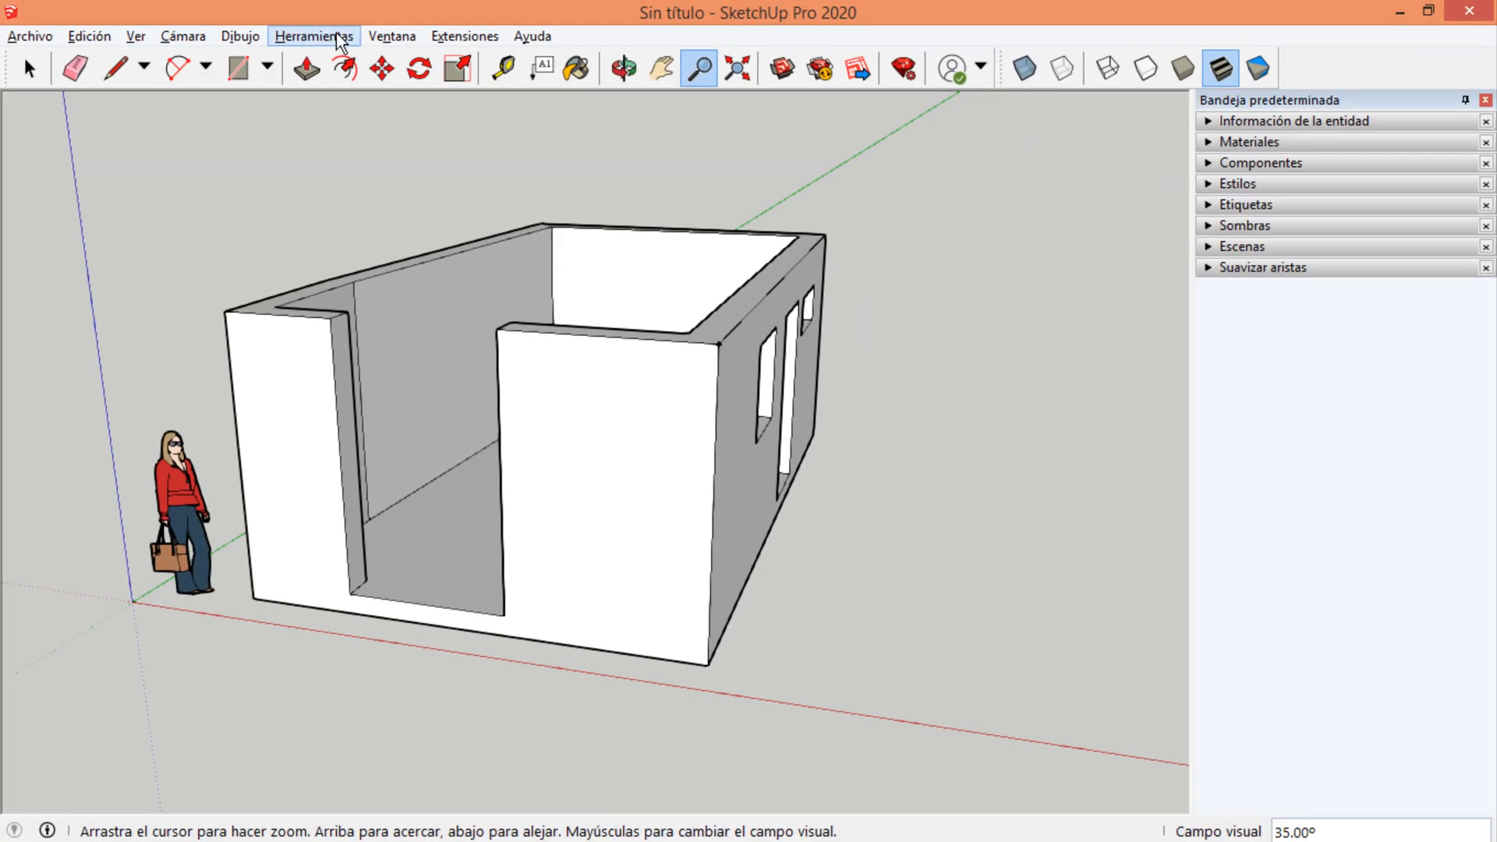
left_click(324, 40)
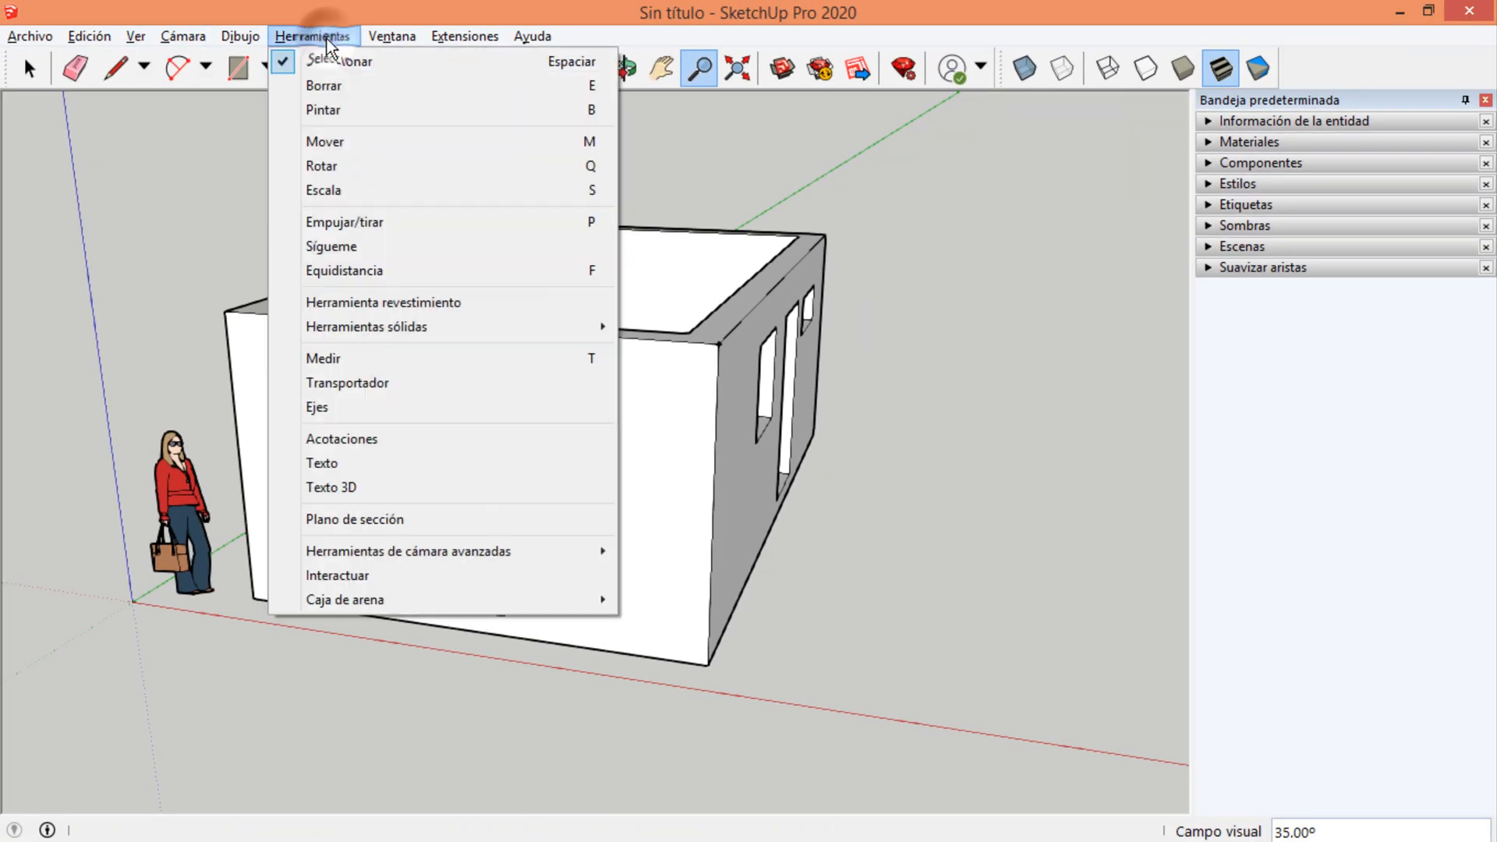
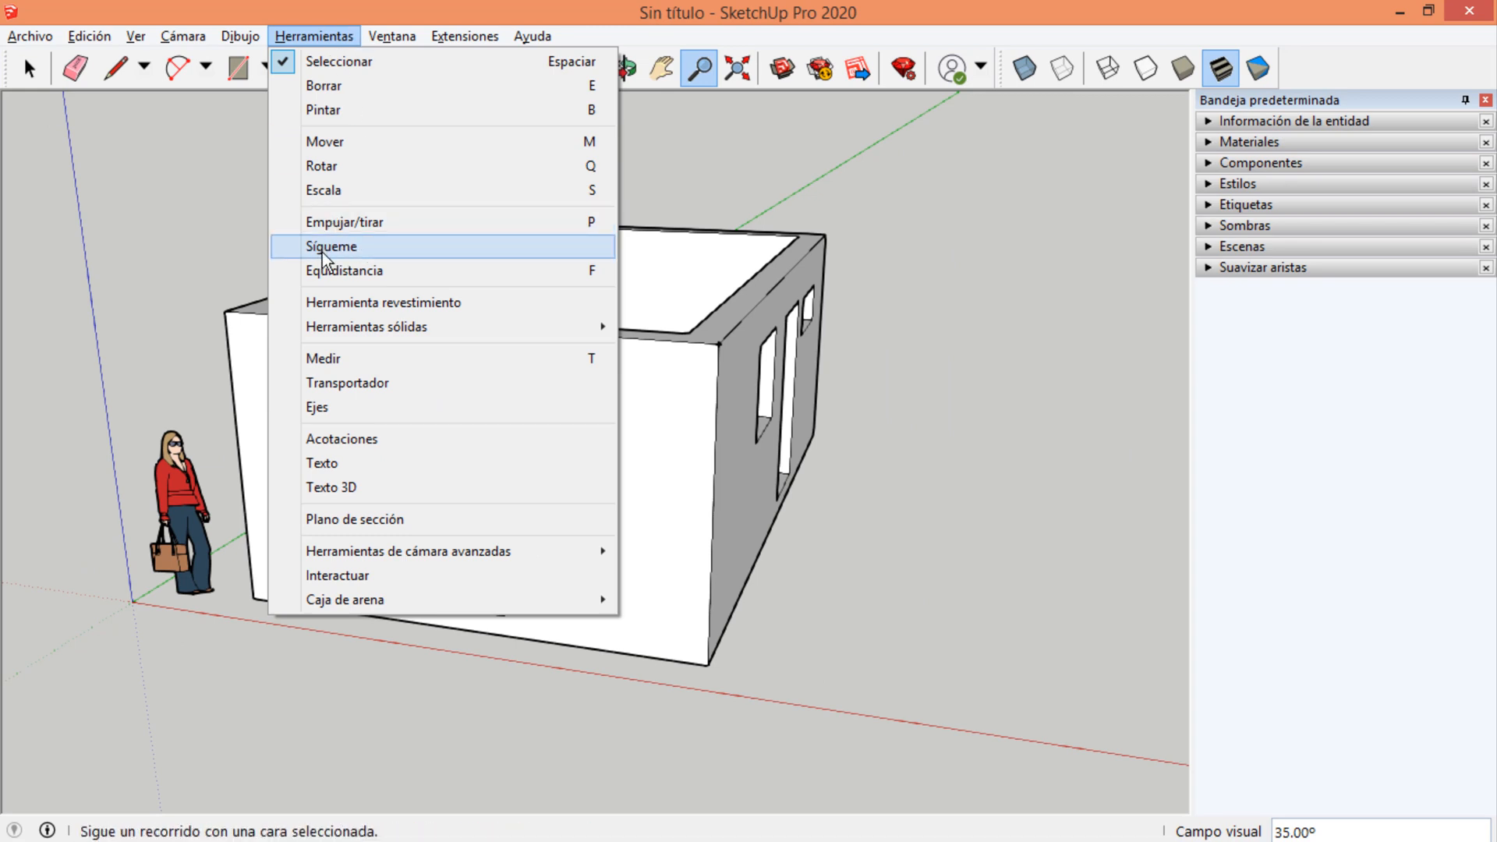
View the room from a higher angle and look up the Follow Me command among the modelling tools.
left_click(834, 357)
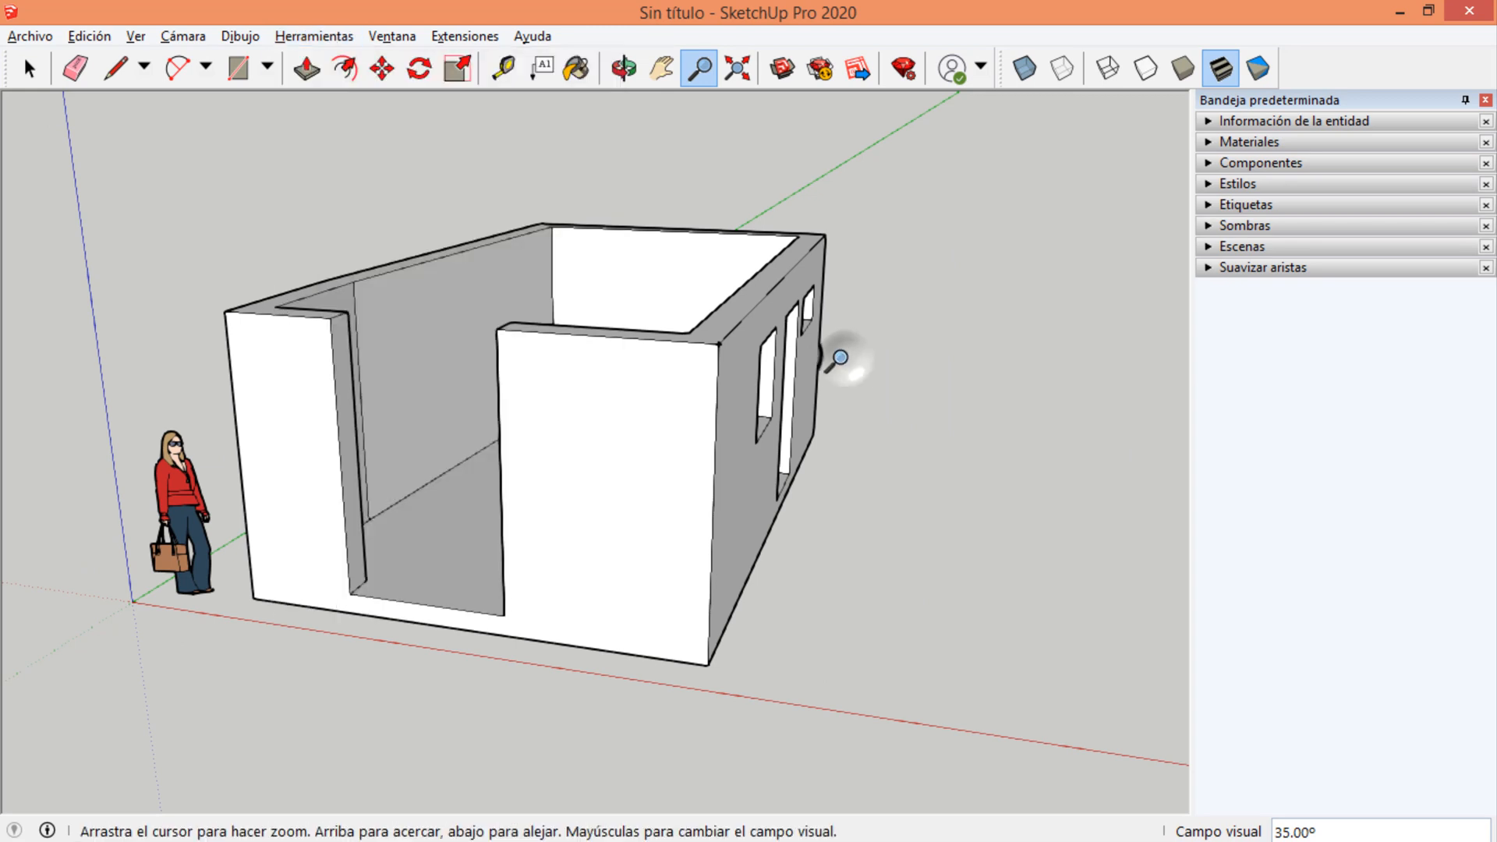
key("space")
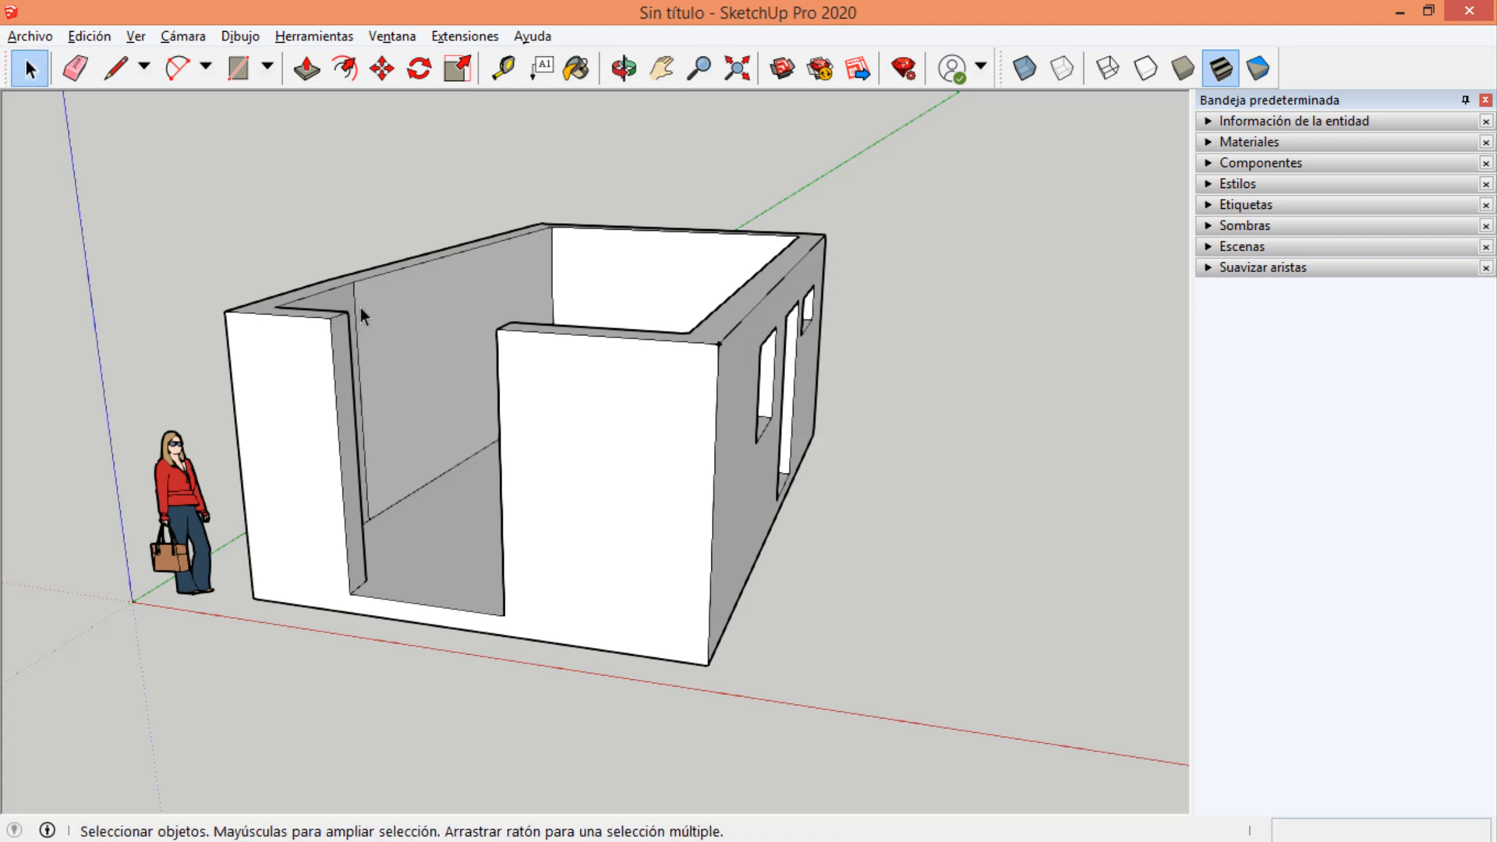
scroll(360, 307, "down", 5)
middle_click_drag(627, 349, 518, 465, "shift")
left_click(314, 36)
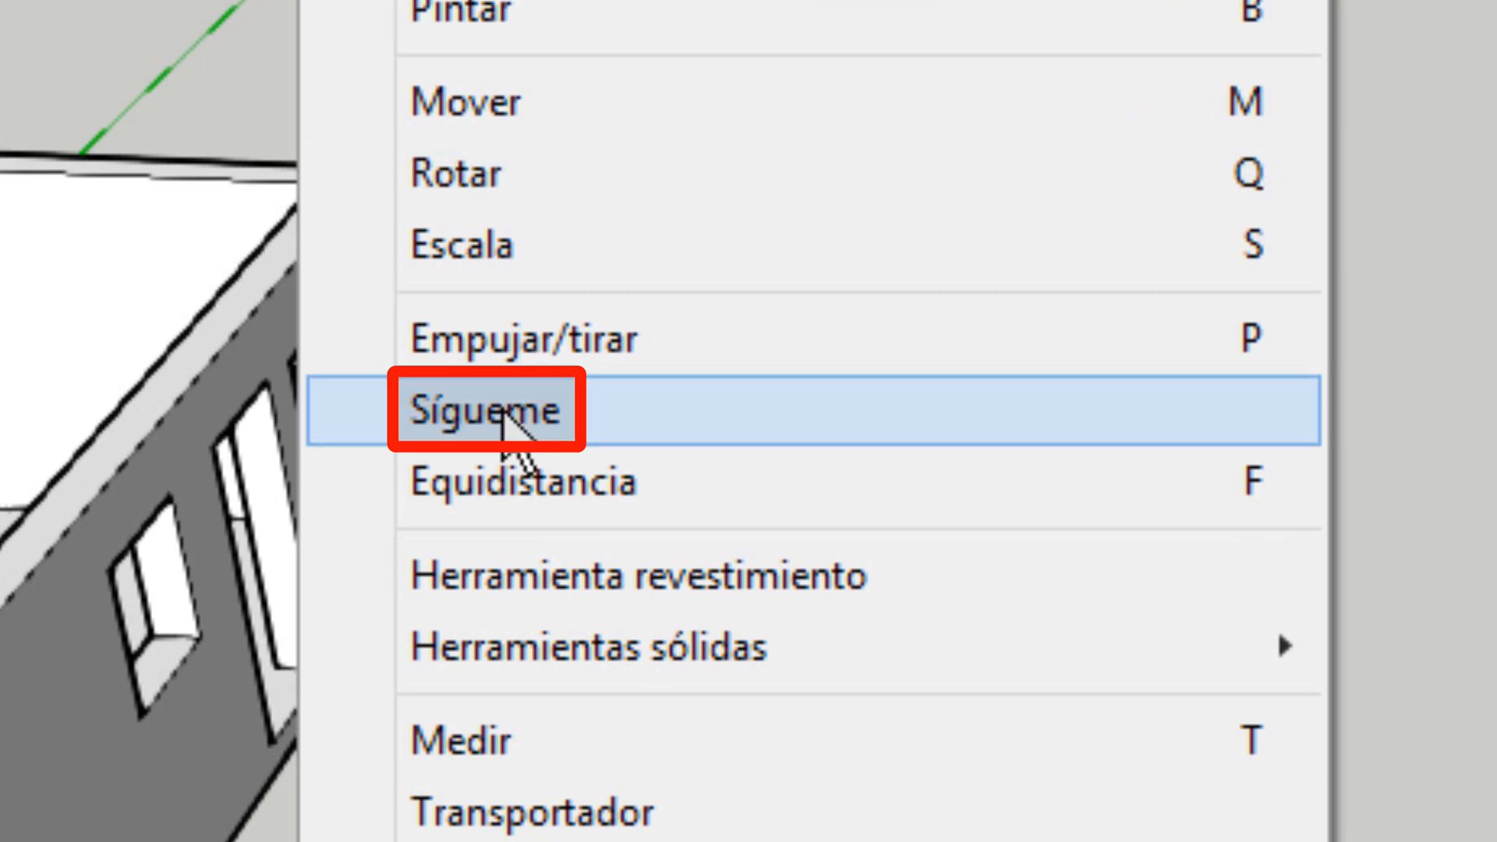
left_click(882, 354)
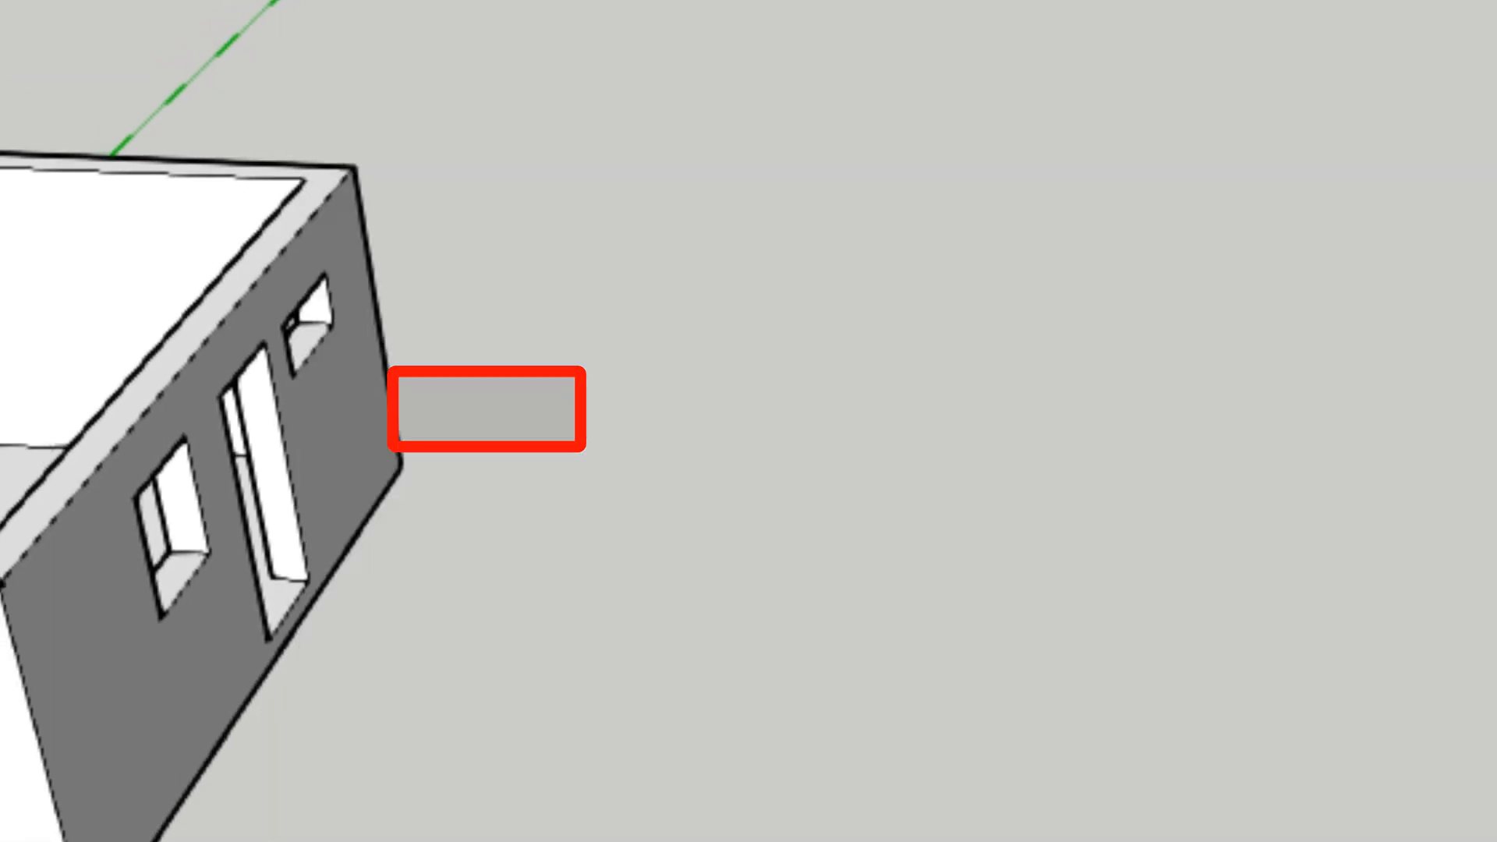
middle_click_drag(390, 287, 604, 294, "shift")
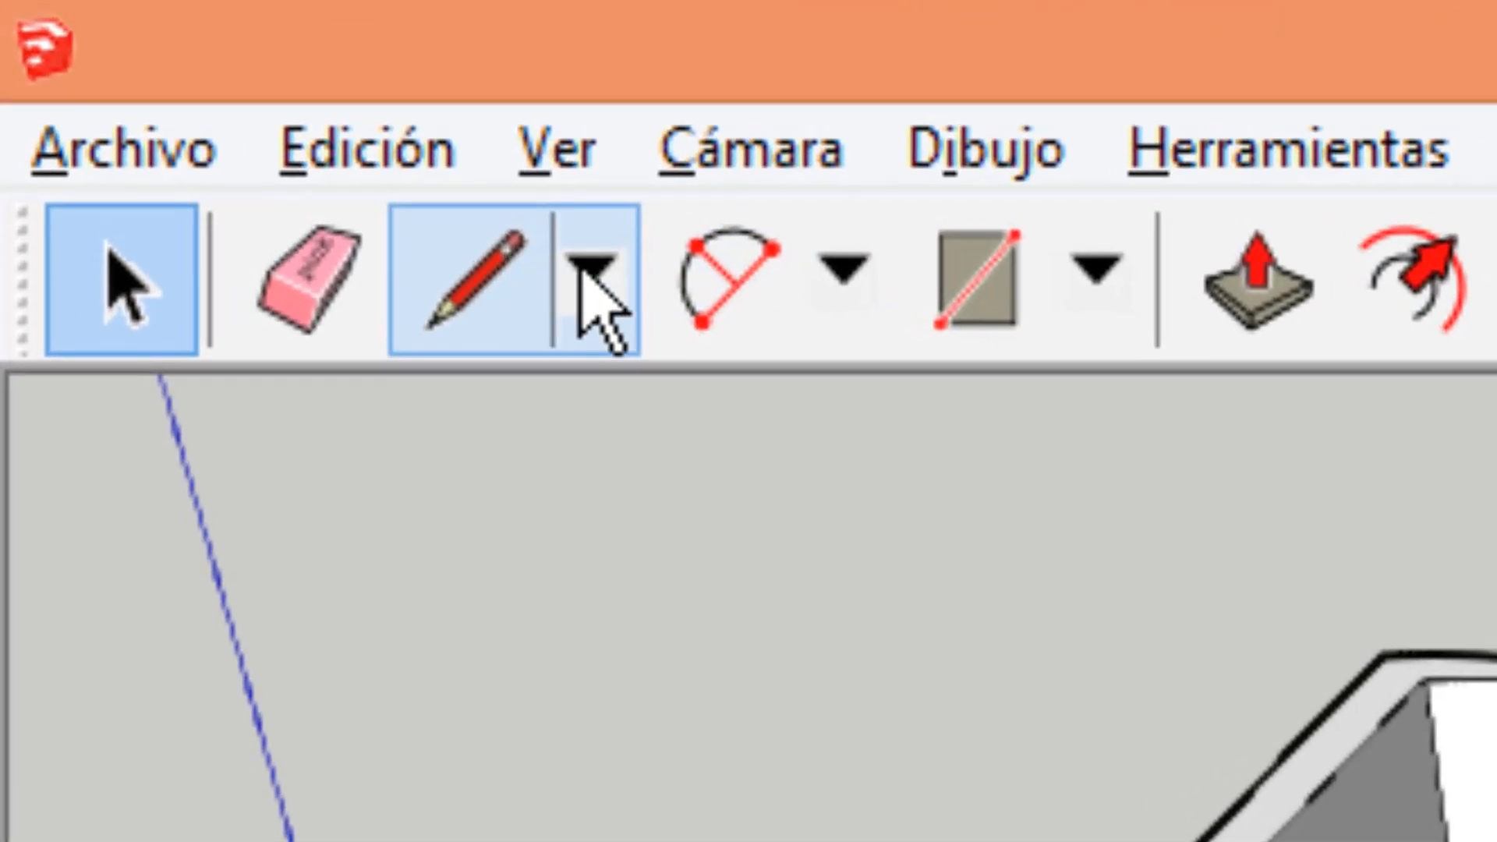
Draw an open, winding S-shaped curve on the ground beside the room with the Freehand tool.
left_click(143, 66)
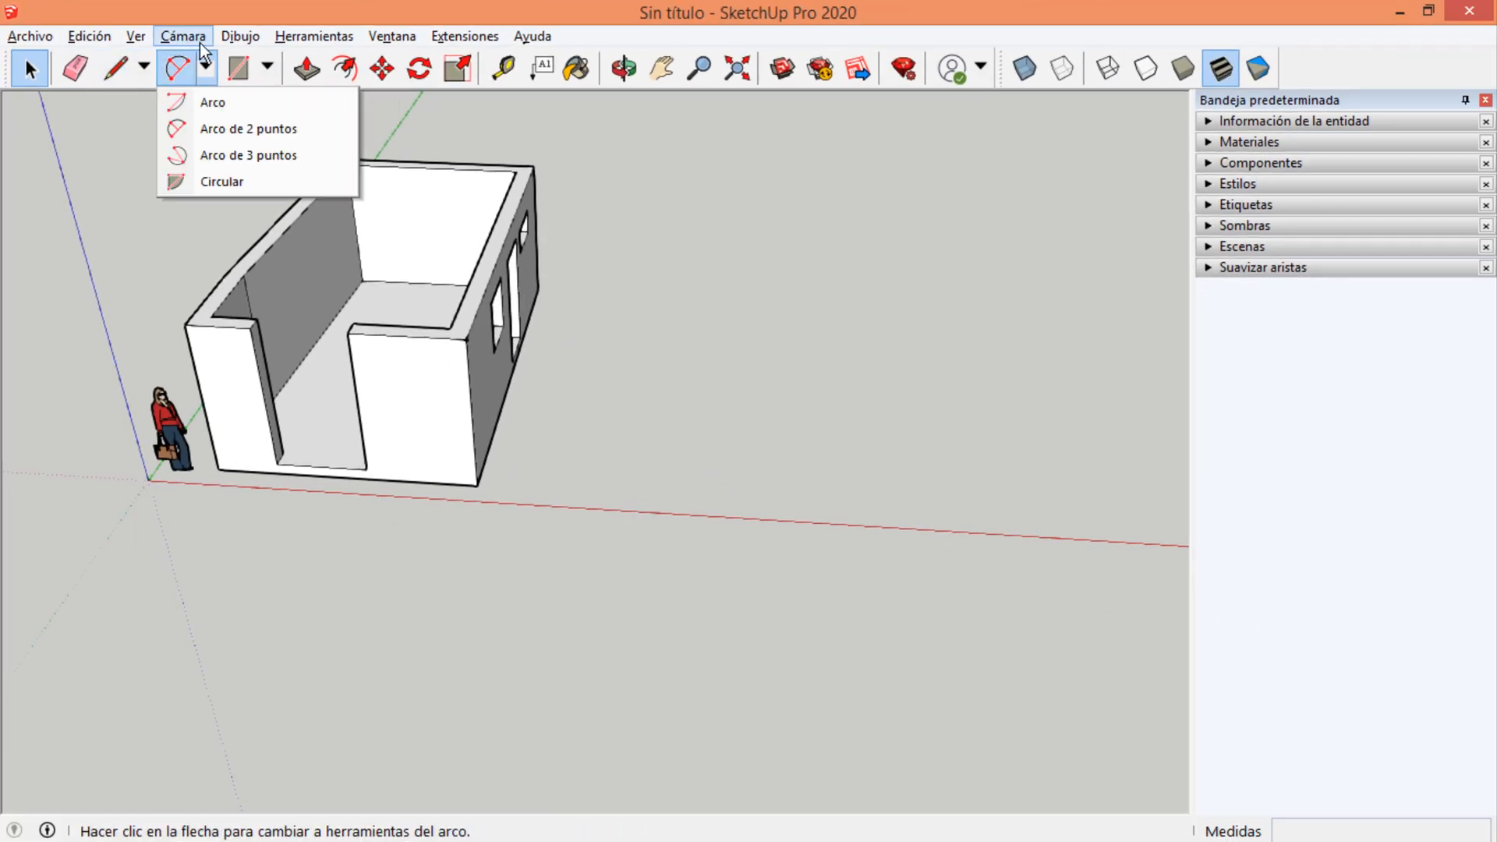
left_click(234, 41)
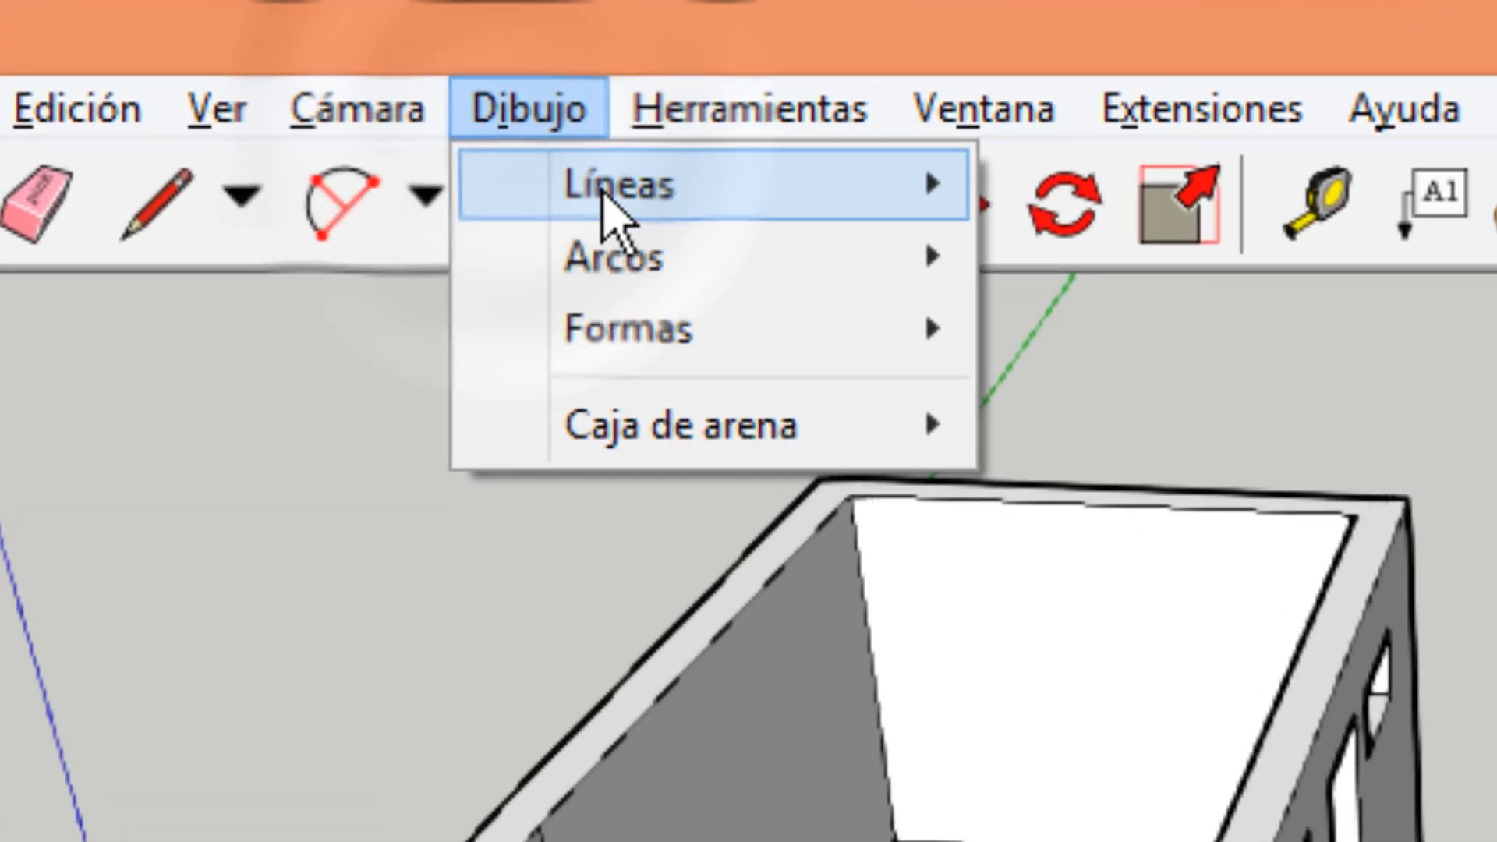
mouse_move(339, 89)
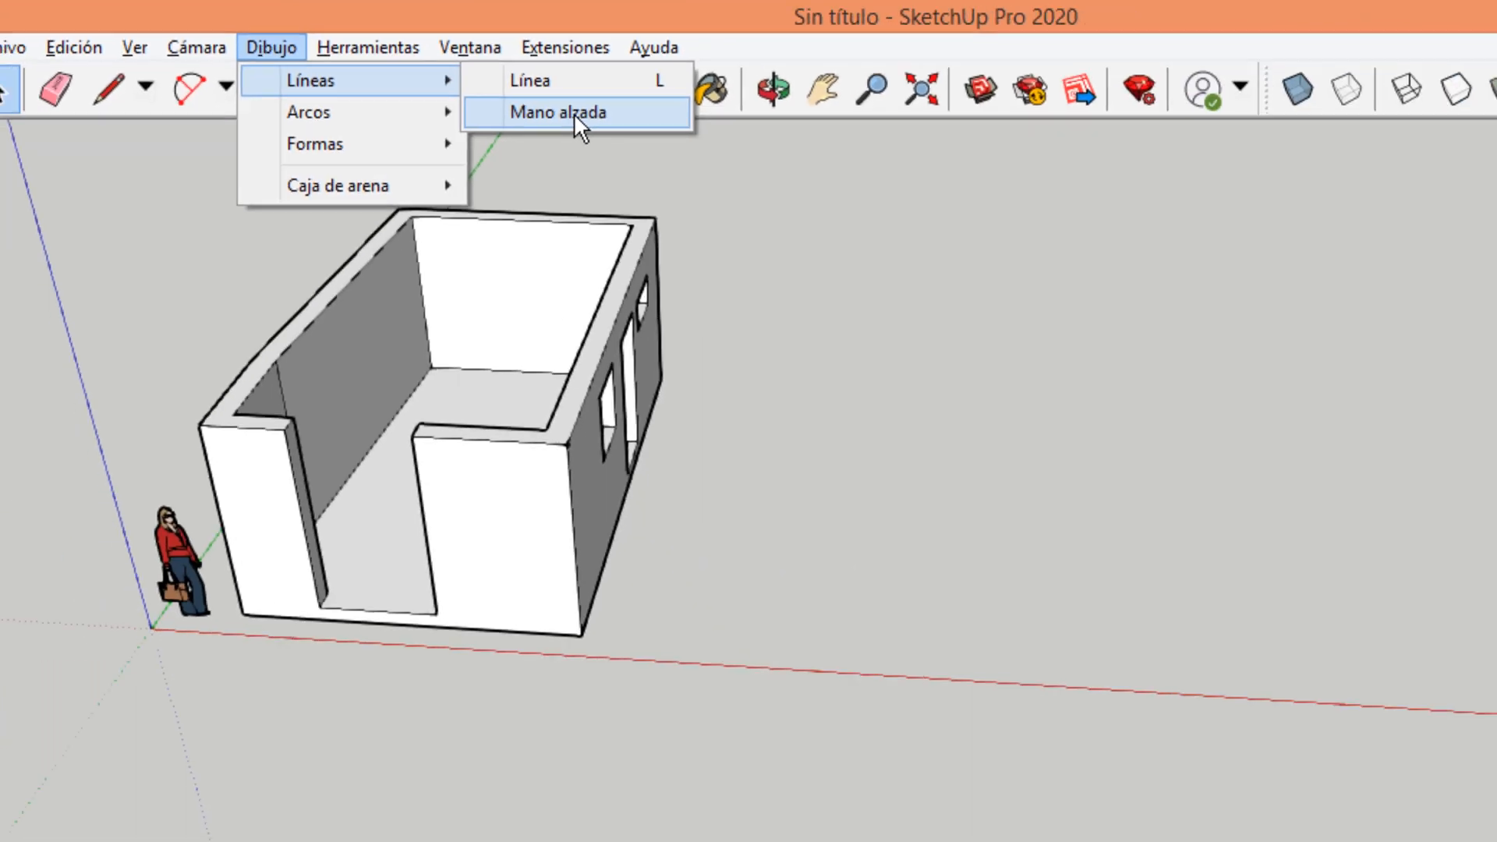
left_click(1154, 273)
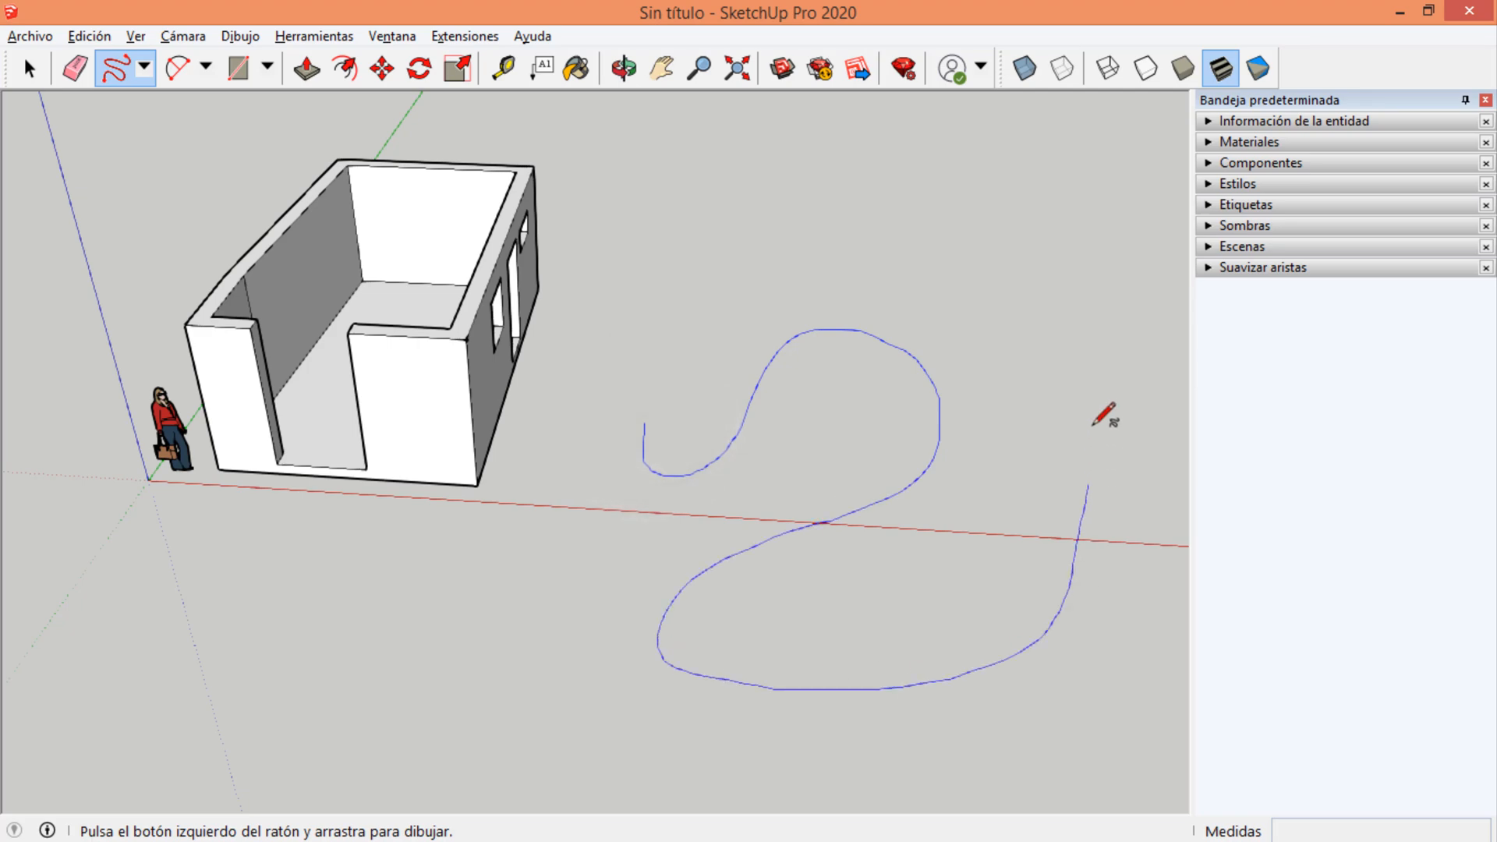
mouse_move(1028, 355)
middle_mouse_down()
mouse_move(805, 421)
mouse_move(615, 268)
mouse_move(384, 324)
mouse_move(410, 430)
mouse_move(835, 507)
mouse_move(320, 204)
middle_mouse_up()
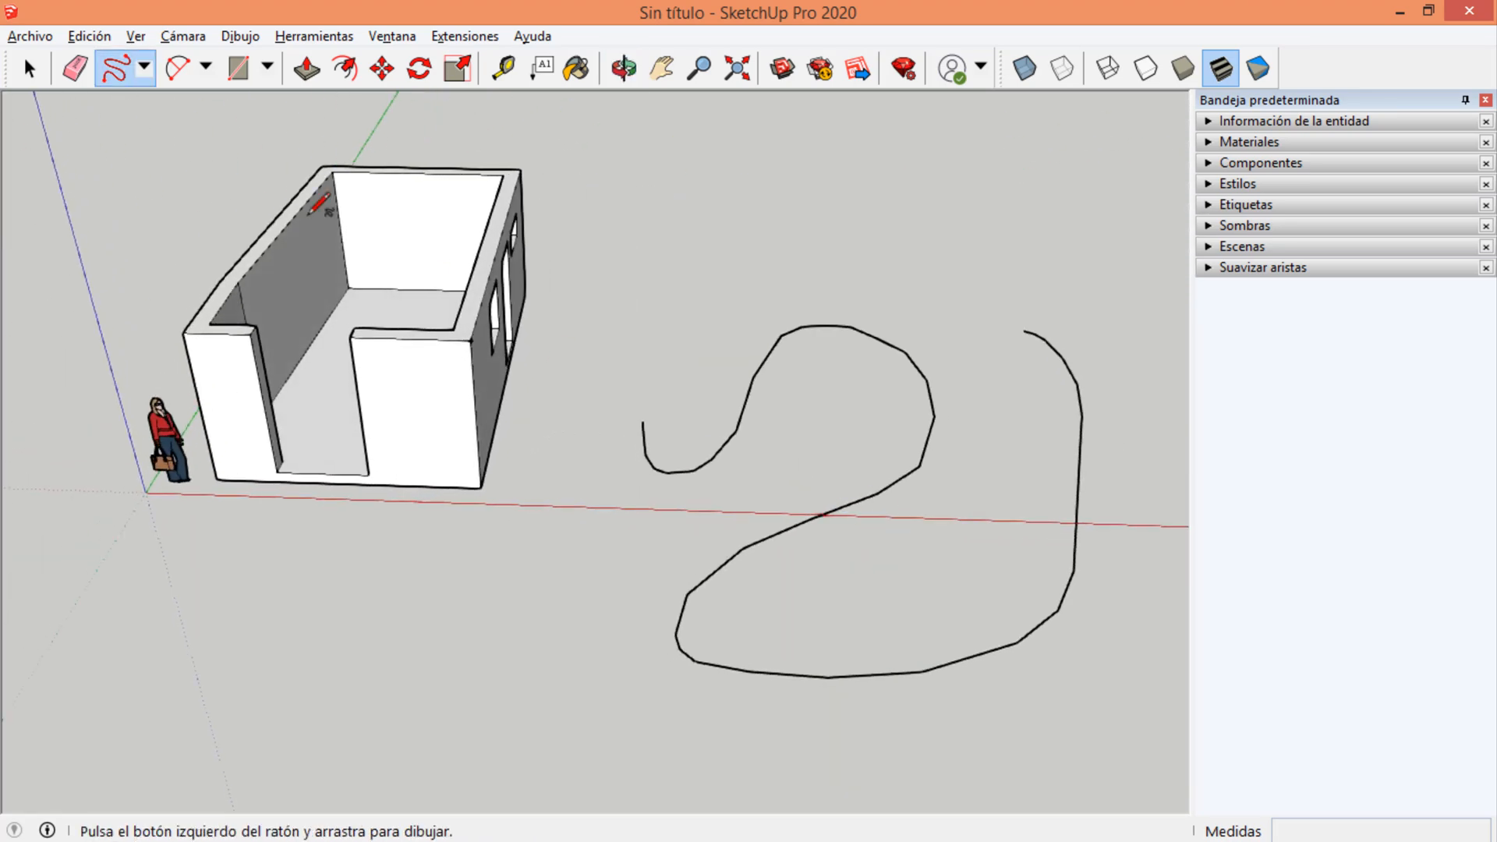
Draw a small upright rectangular face at the start of the freehand curve with the Line tool.
left_click(240, 78)
scroll(718, 474, "up", 5)
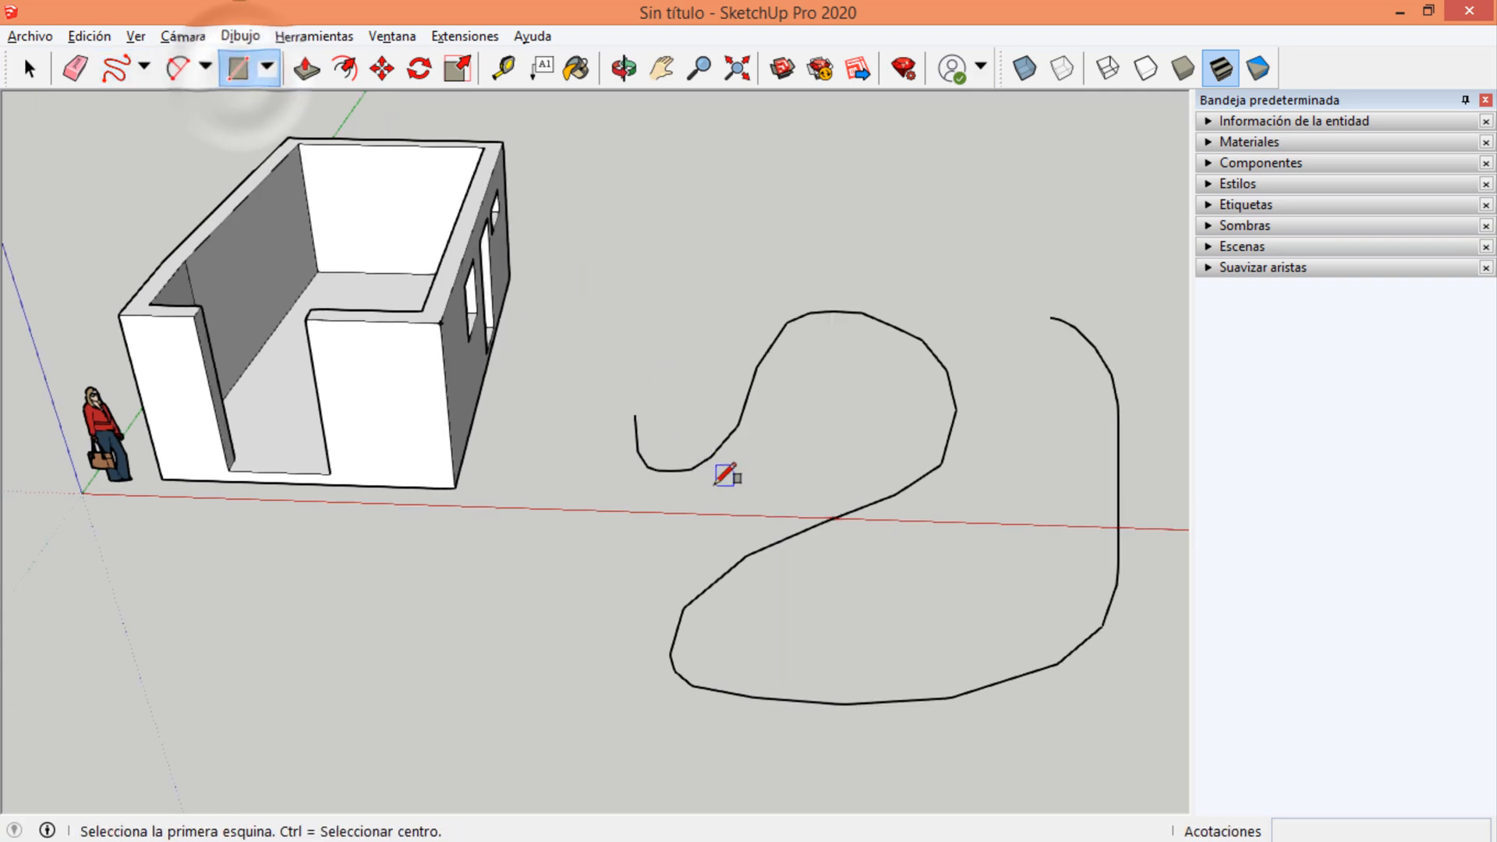
left_click(144, 67)
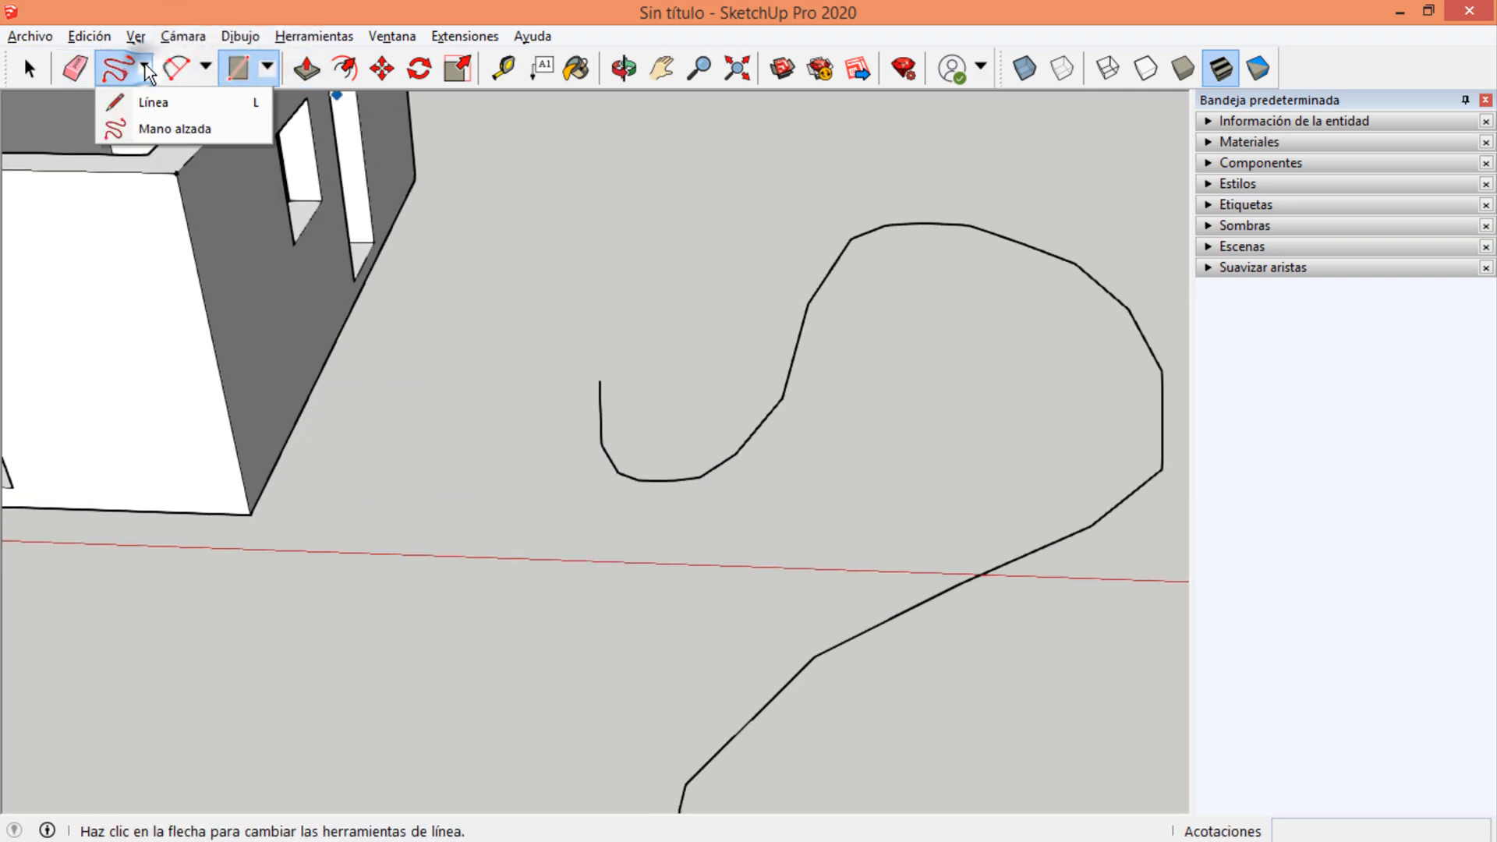
left_click(586, 379)
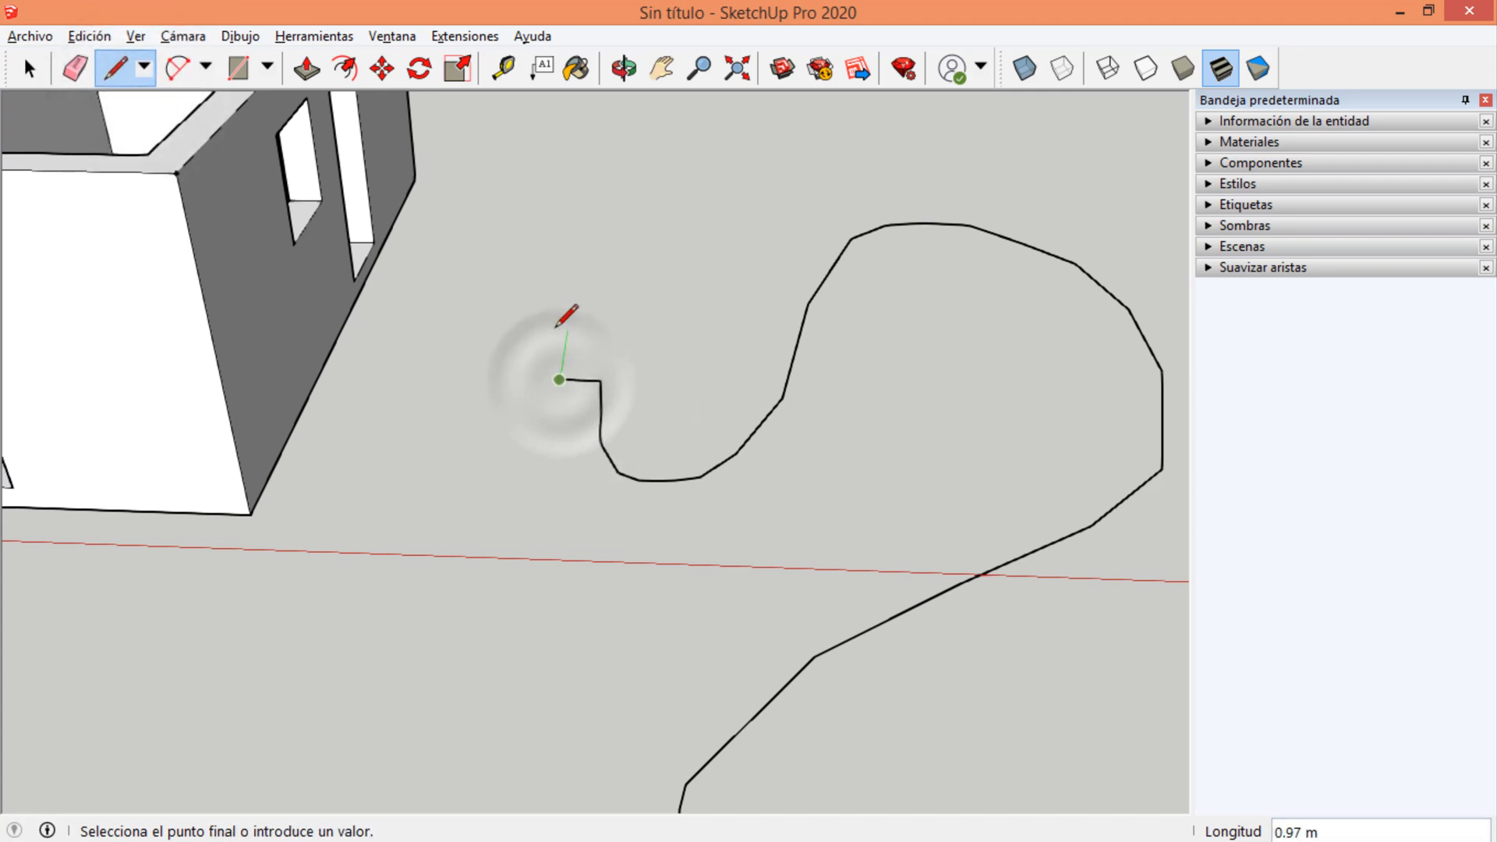
left_click(652, 321)
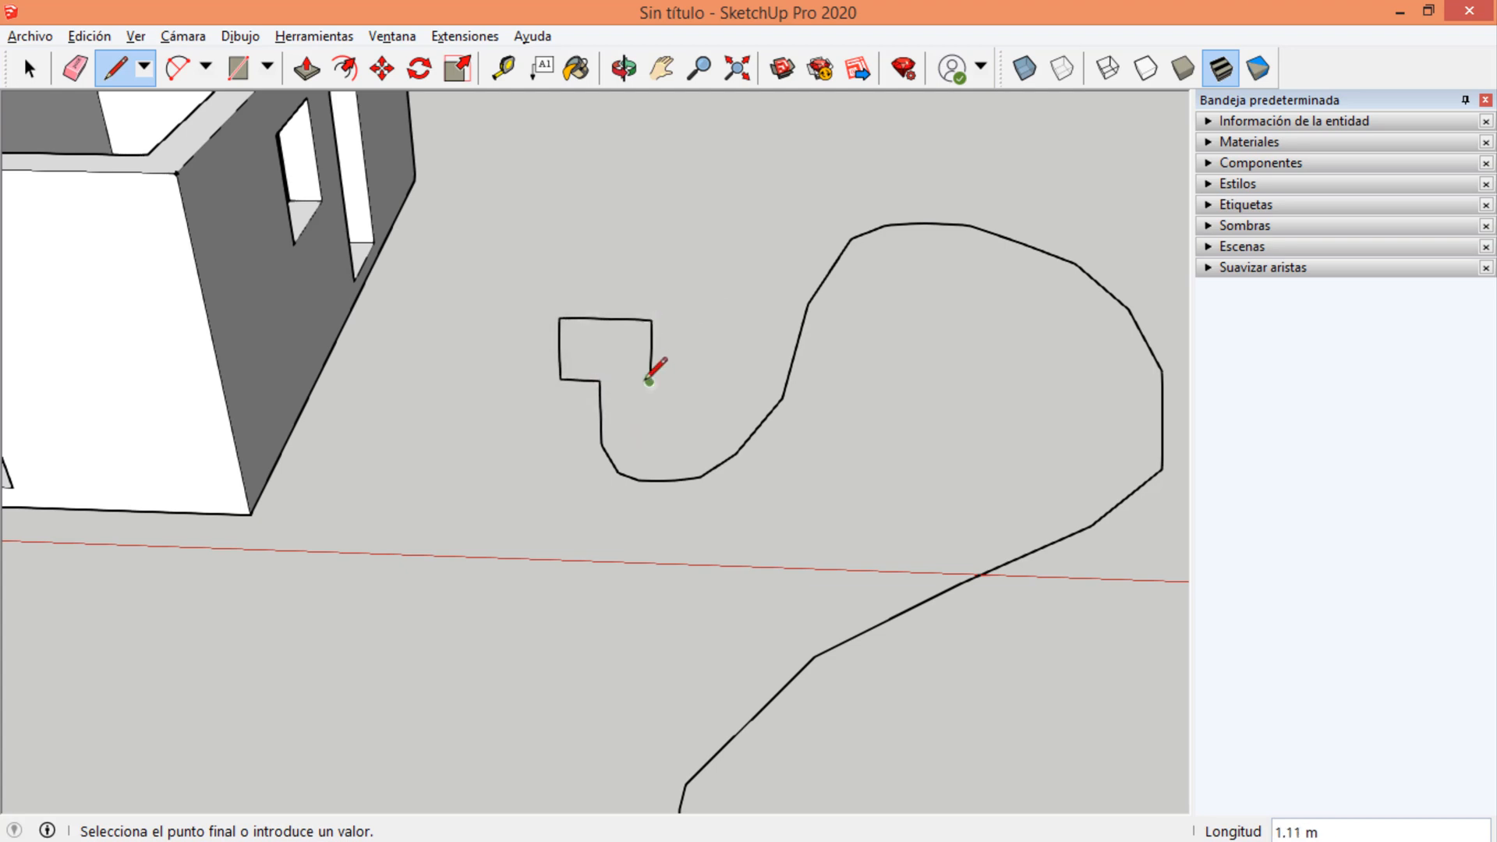
left_click(649, 381)
left_click(599, 381)
Erase the stray diagonal edge crossing the rectangular face at the start of the curve.
mouse_move(599, 380)
middle_mouse_down()
mouse_move(173, 383)
mouse_move(492, 358)
mouse_move(668, 395)
mouse_move(684, 379)
mouse_move(634, 386)
mouse_move(851, 338)
middle_mouse_up()
left_click(683, 360)
key("e")
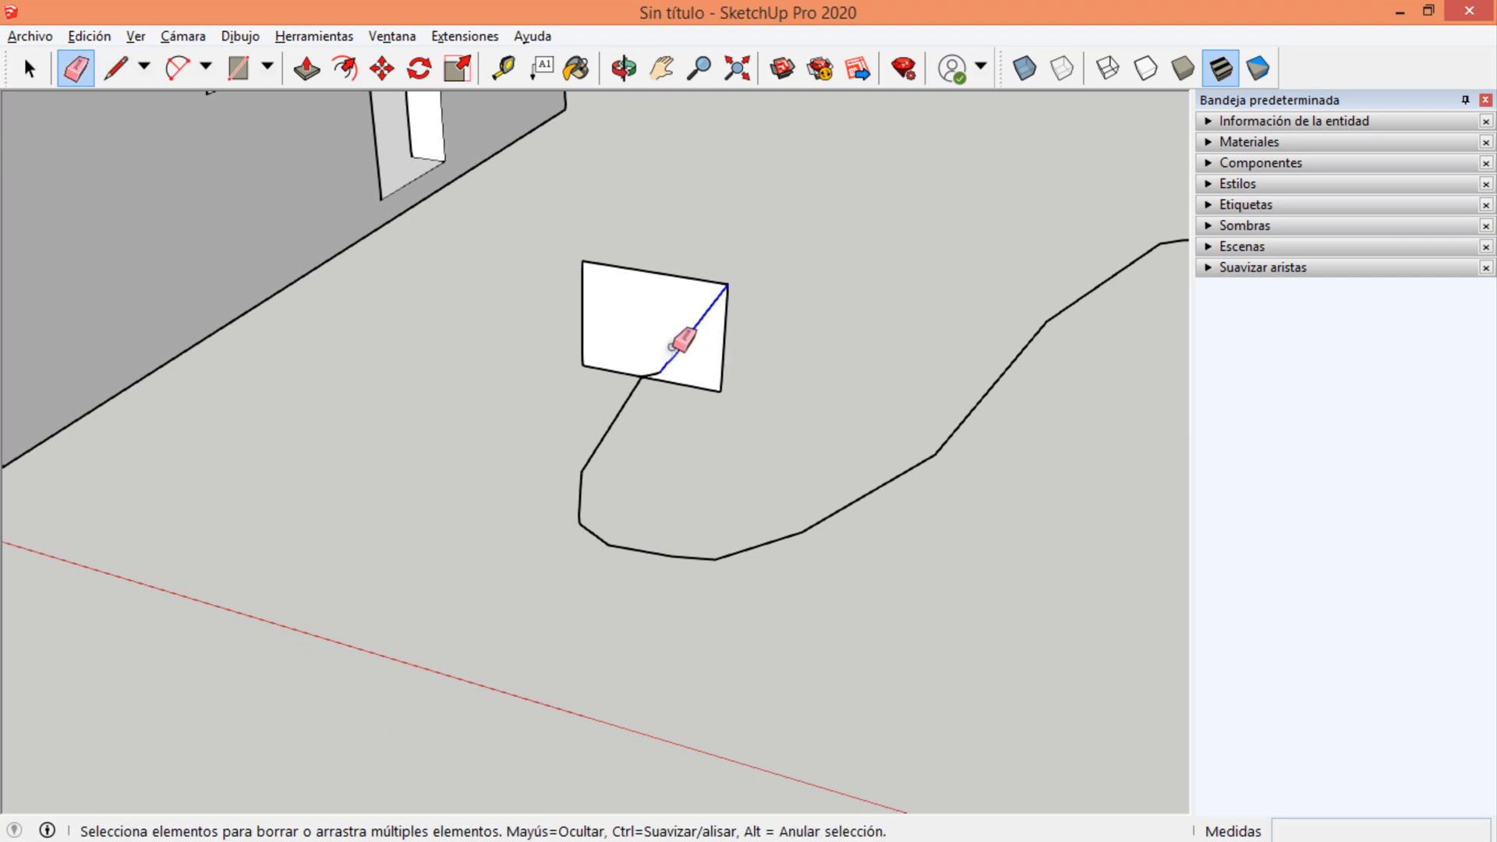
left_click(685, 338)
mouse_move(671, 367)
middle_mouse_down()
mouse_move(793, 389)
mouse_move(444, 375)
middle_mouse_up()
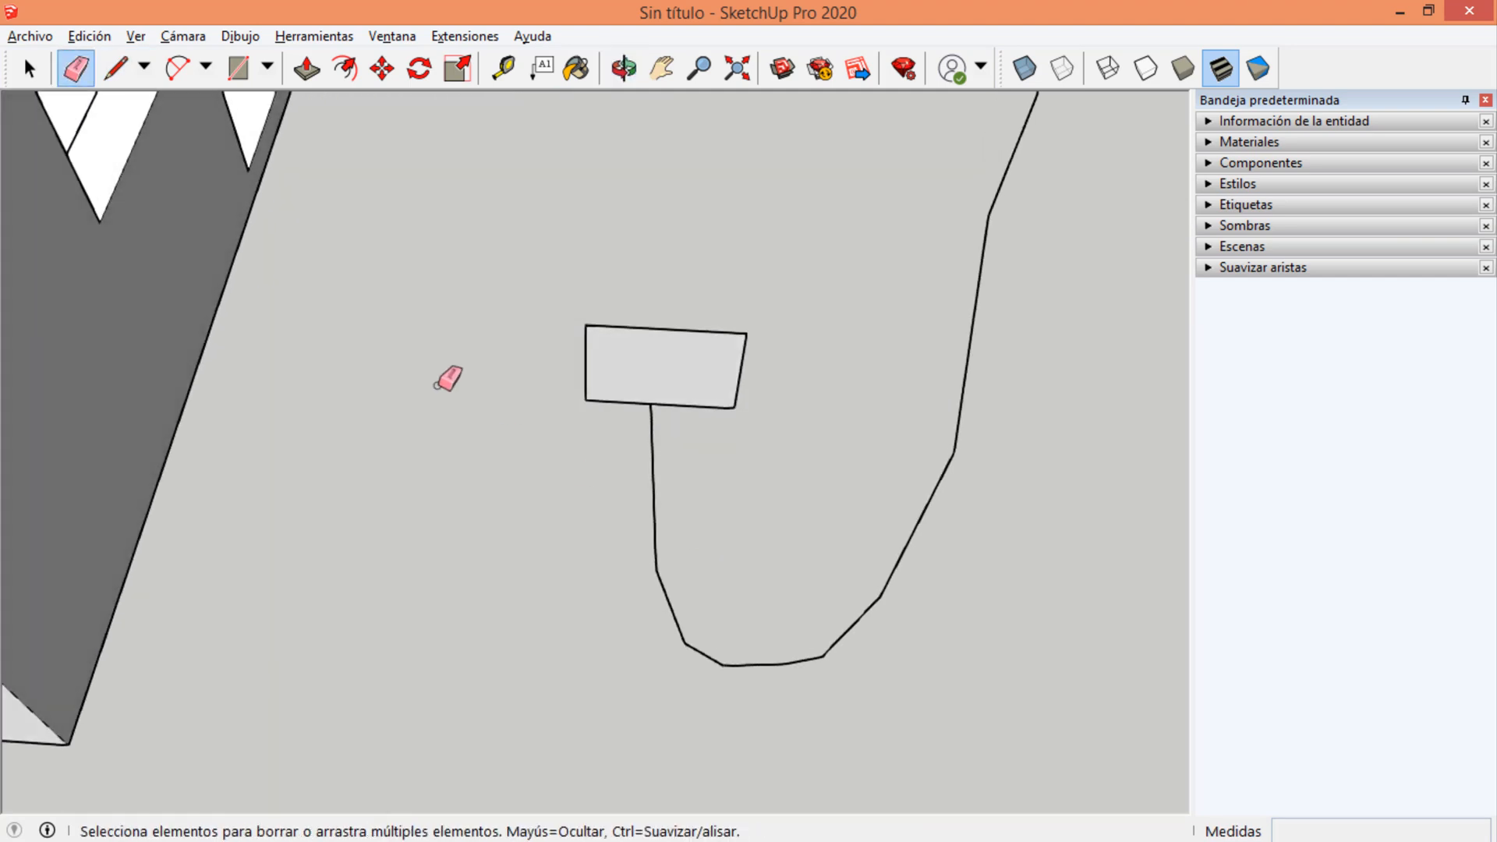
Sweep the rectangular face along the whole freehand curve to its far end with Follow Me.
scroll(444, 380, "down", 4)
scroll(592, 287, "down", 2)
scroll(563, 377, "up", 3)
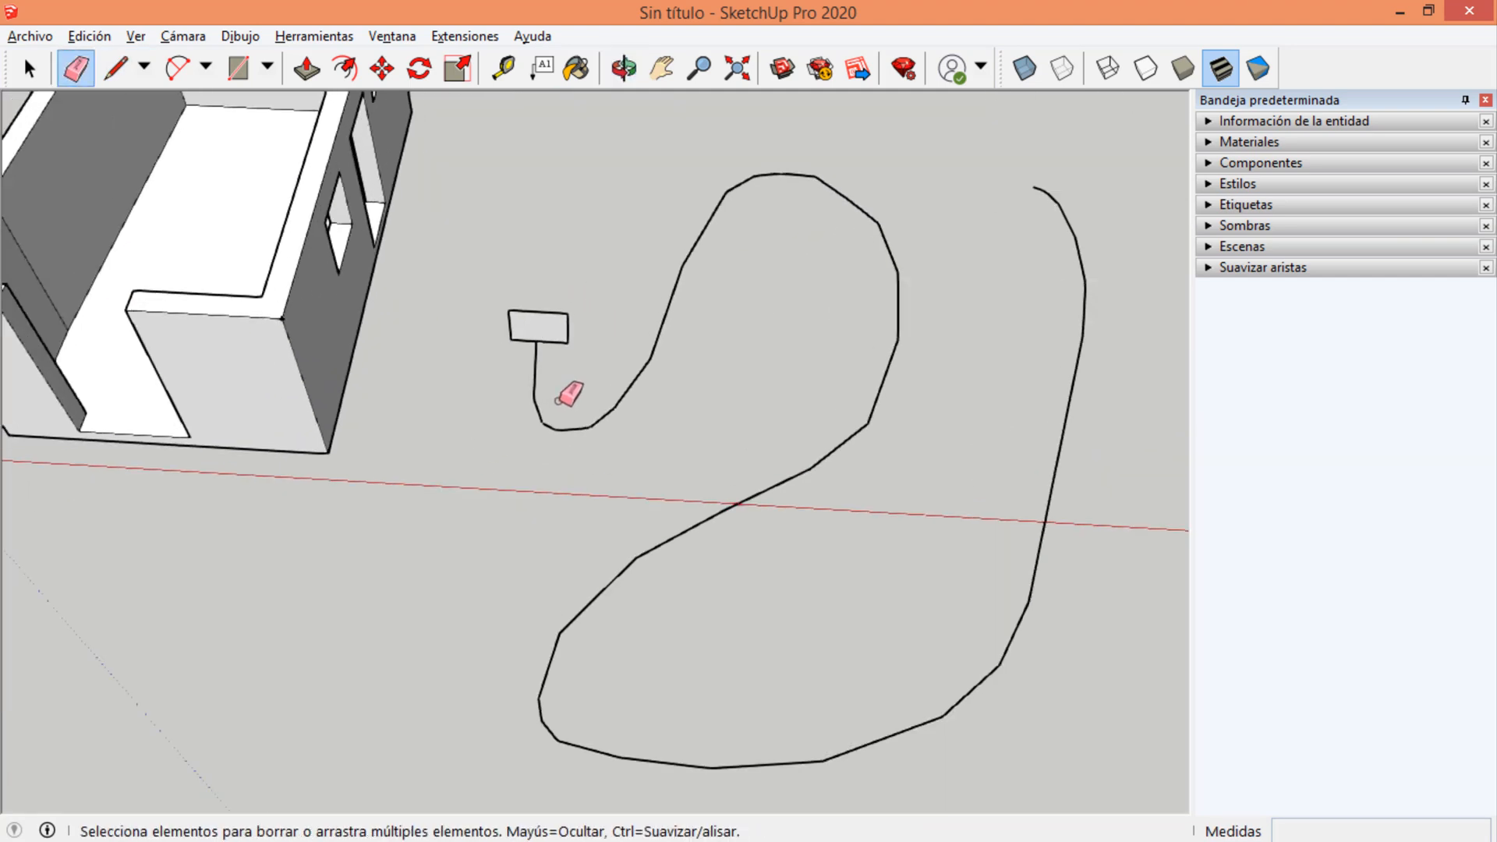
key("space")
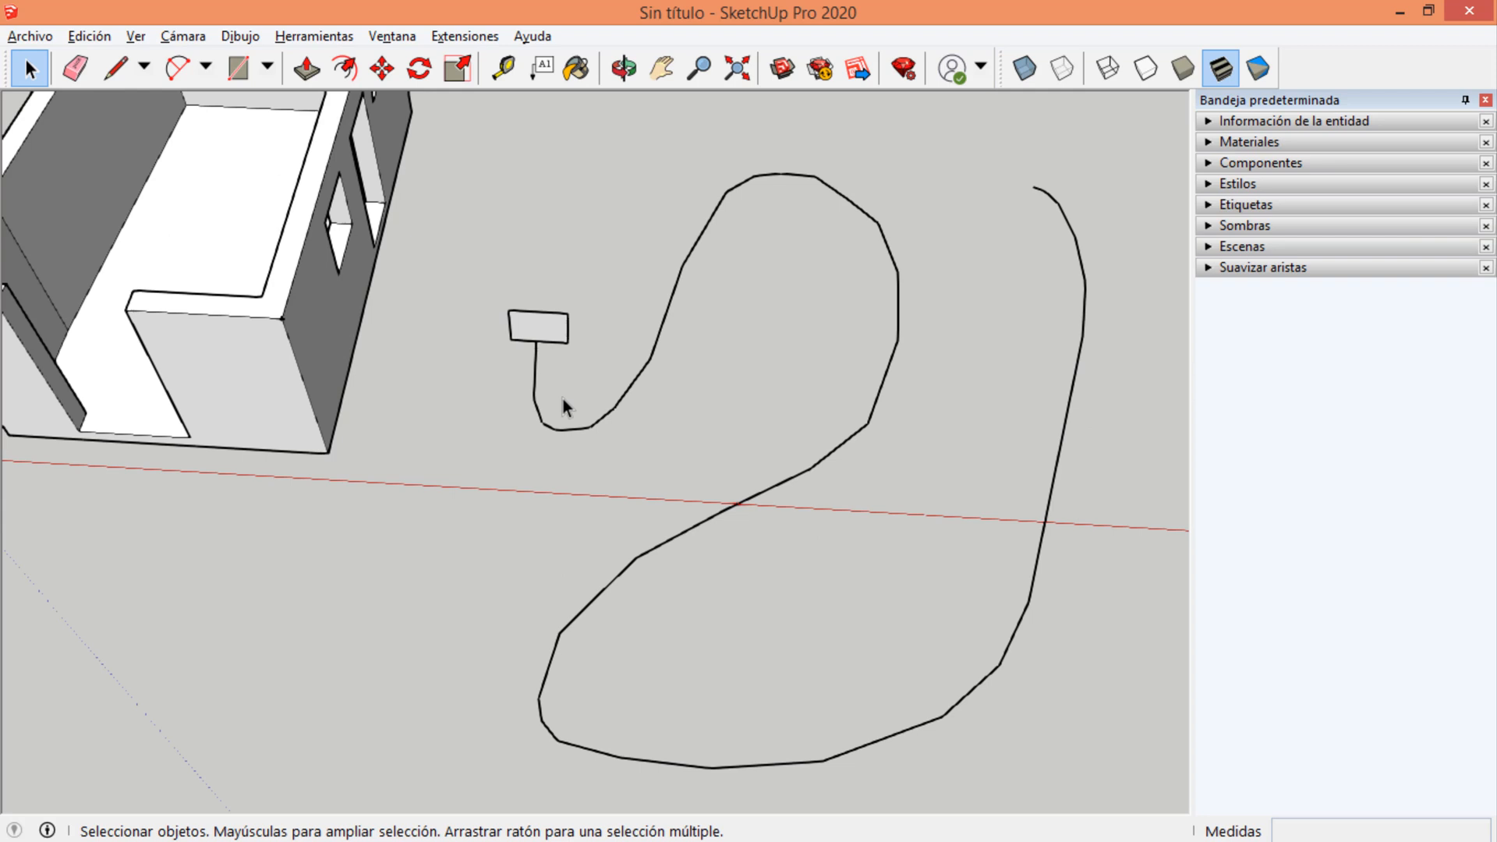
middle_click_drag(618, 395, 635, 266)
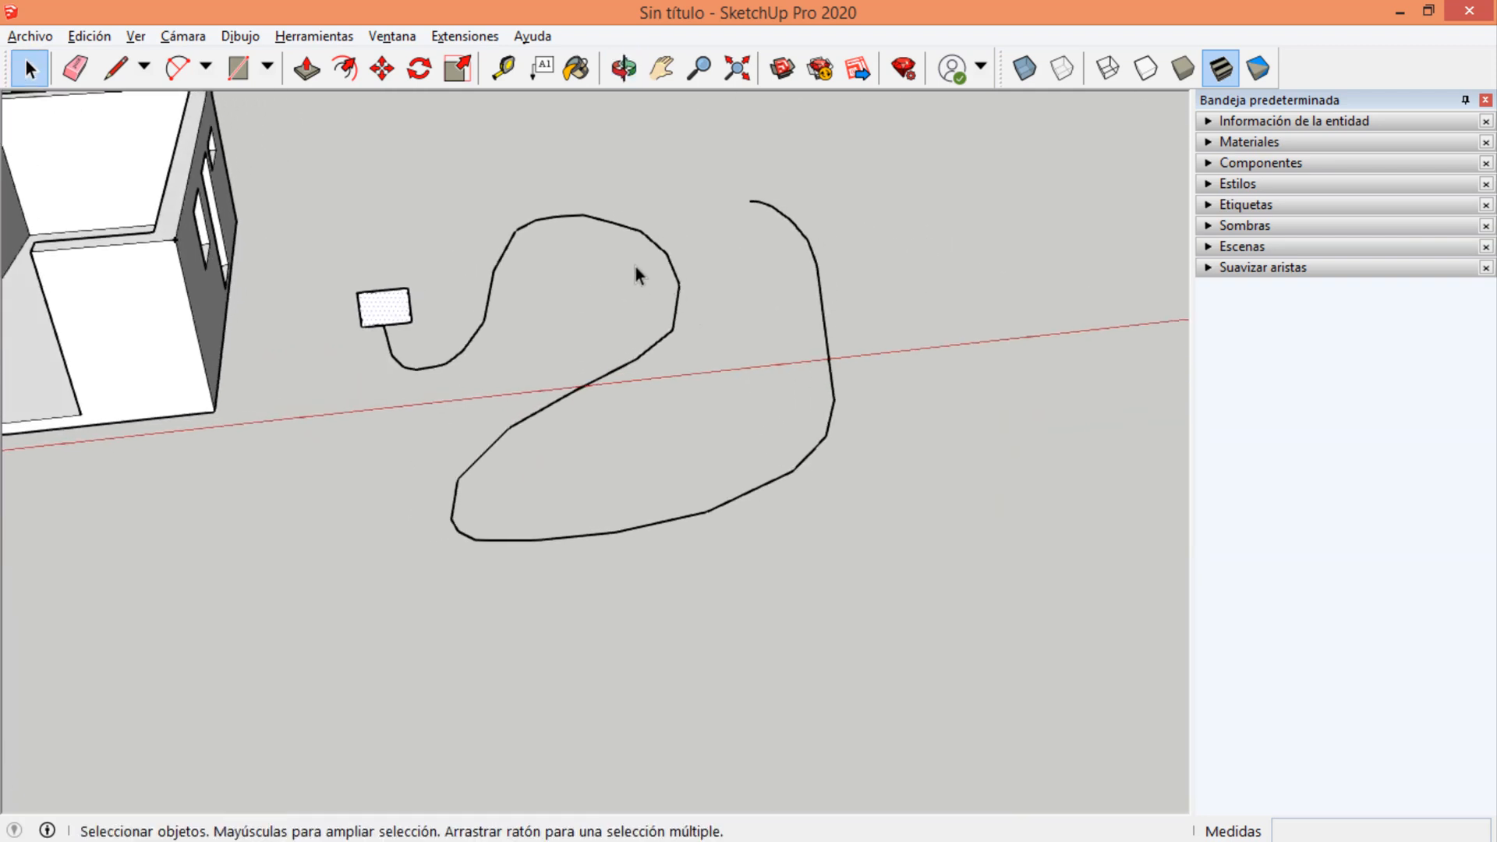
scroll(630, 269, "up", 1)
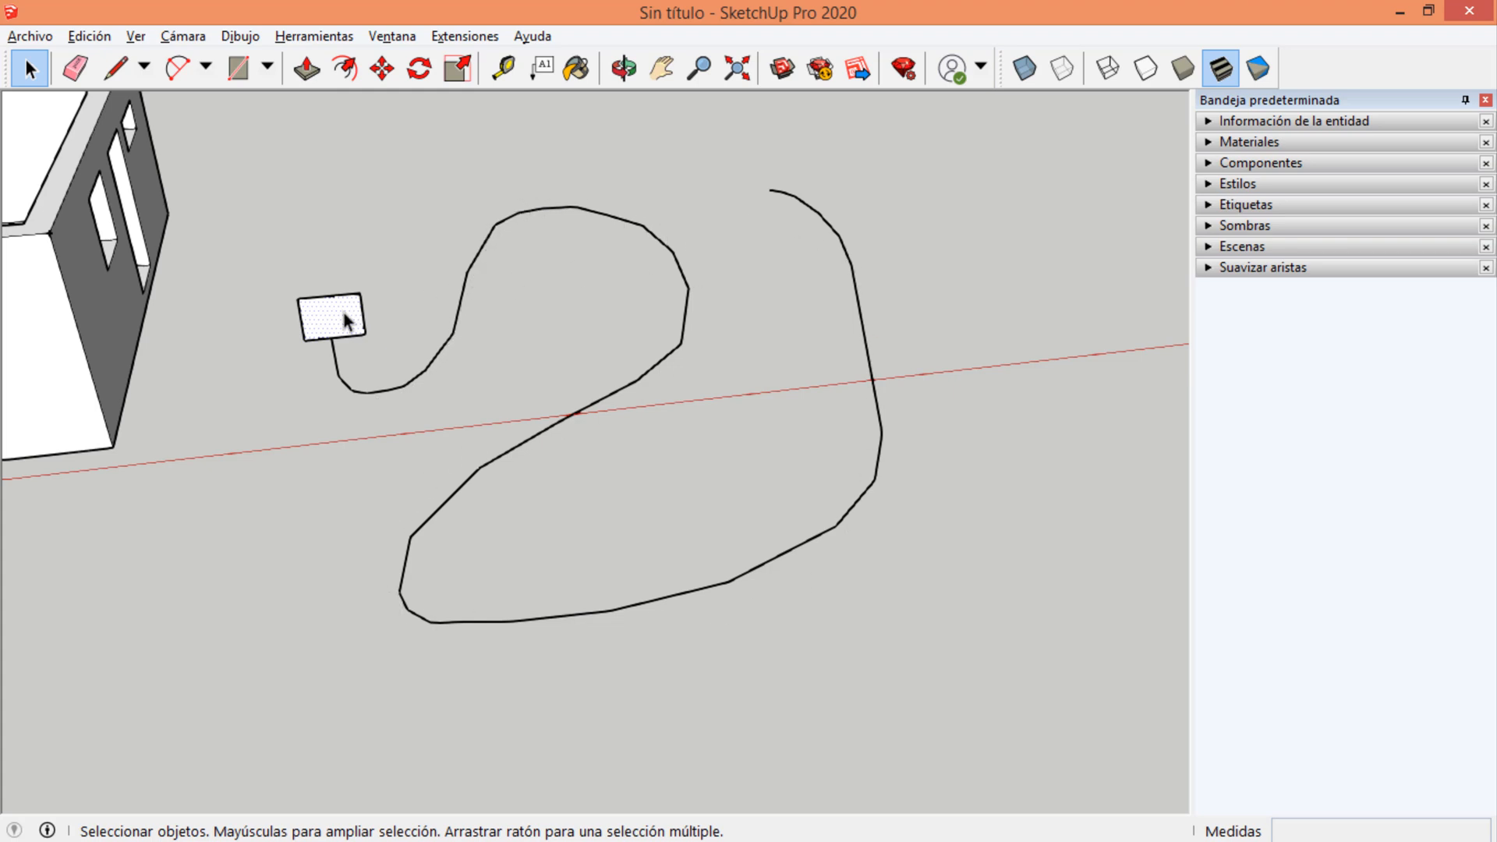
scroll(284, 323, "up", 4)
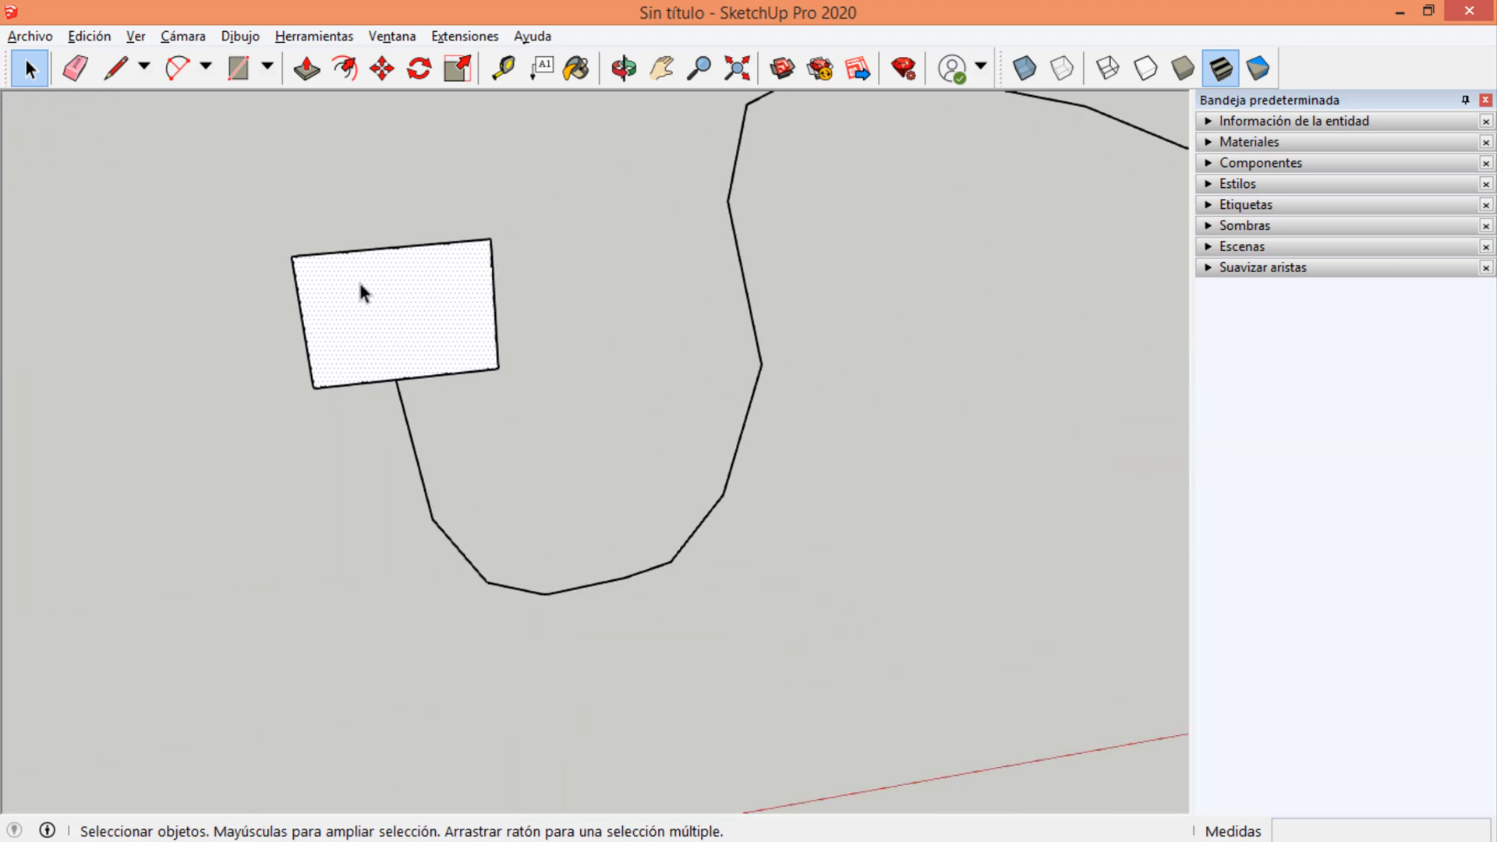
scroll(357, 279, "down", 5)
left_click(314, 36)
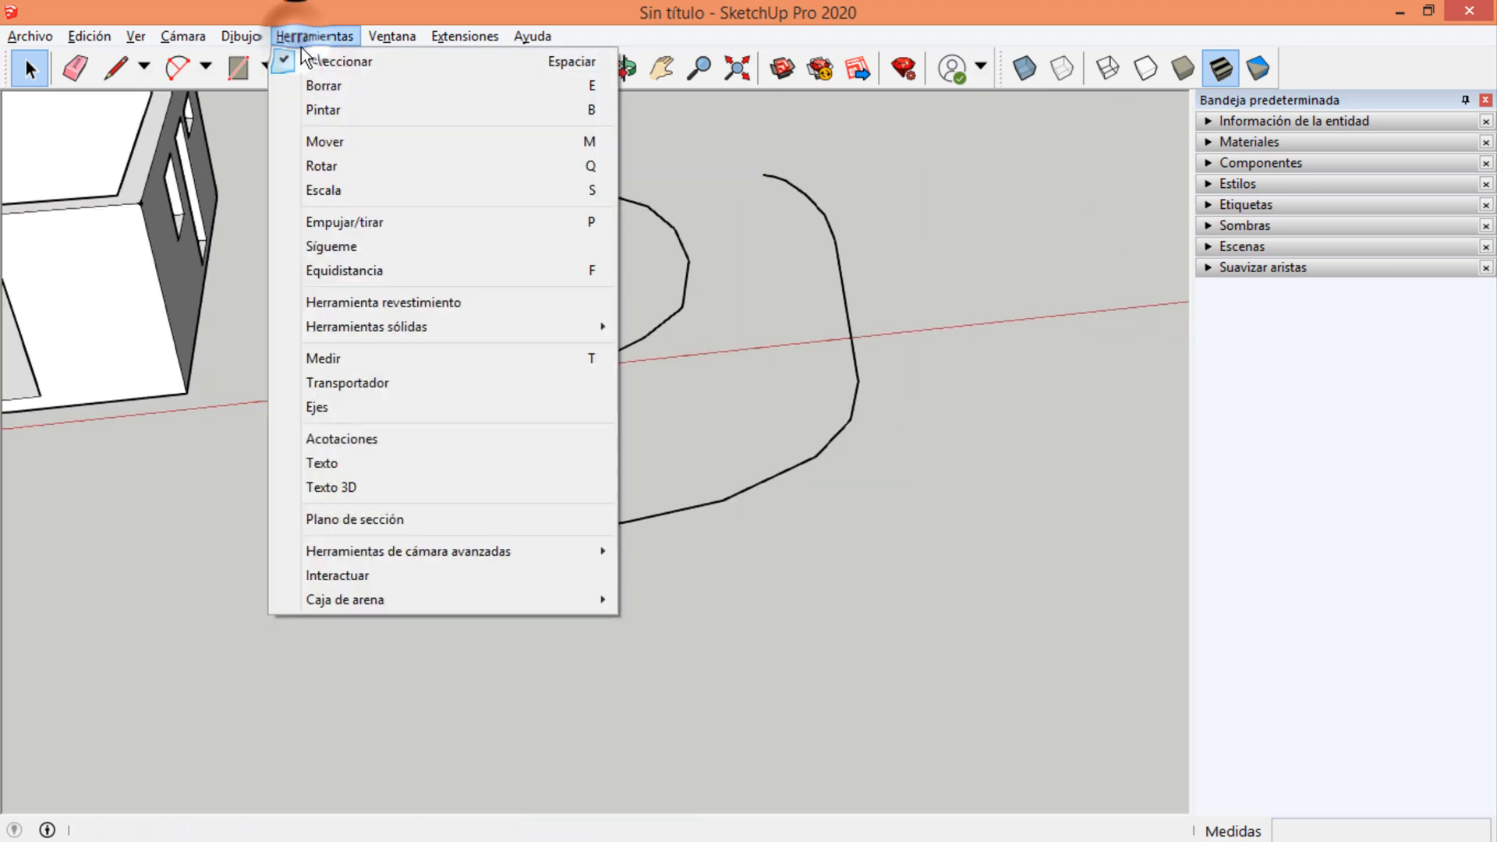
left_click(326, 248)
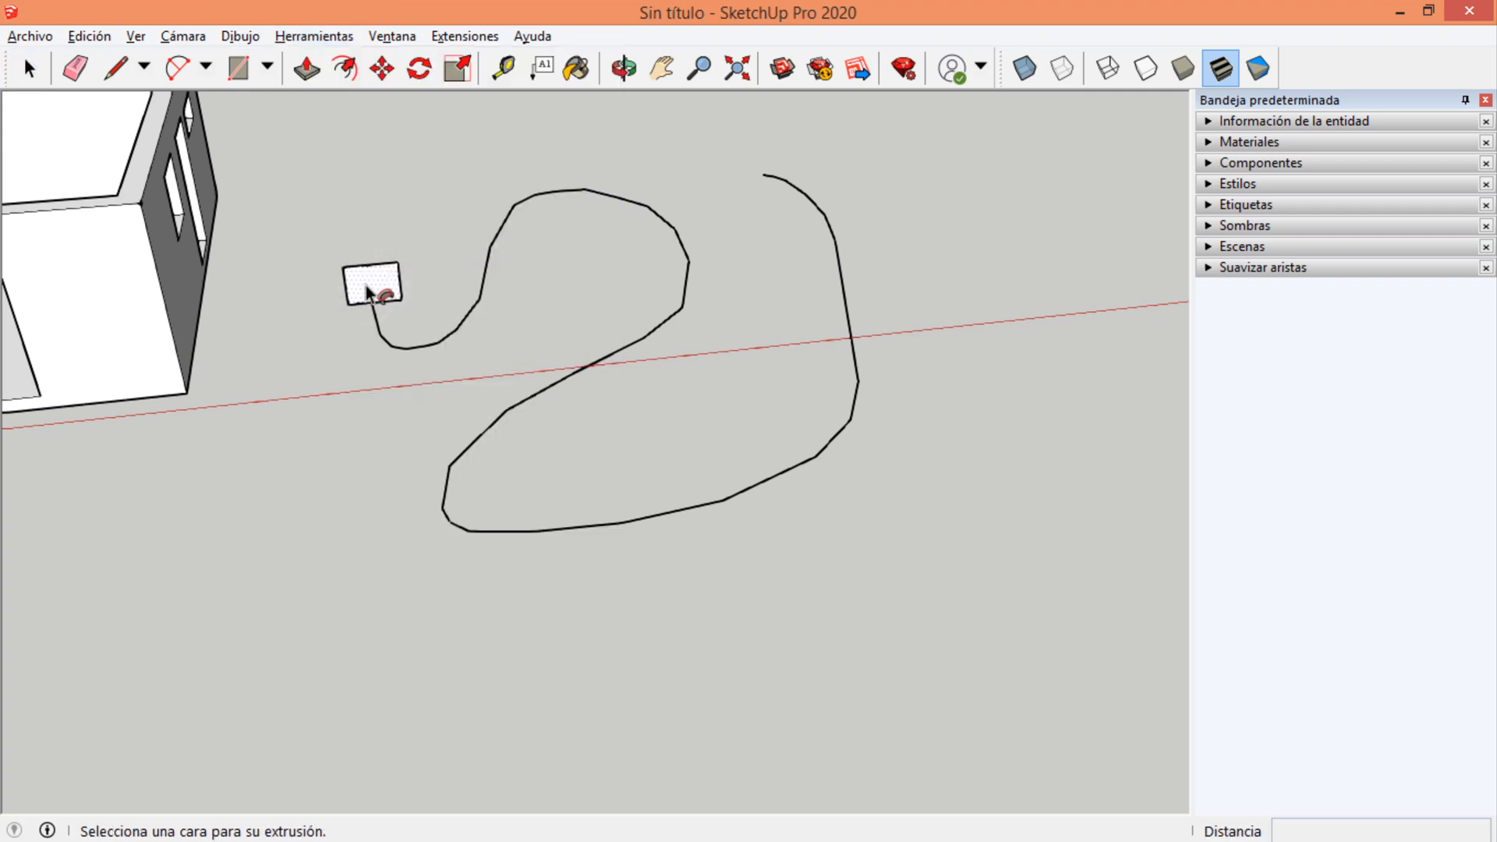
left_click_drag(366, 285, 385, 335)
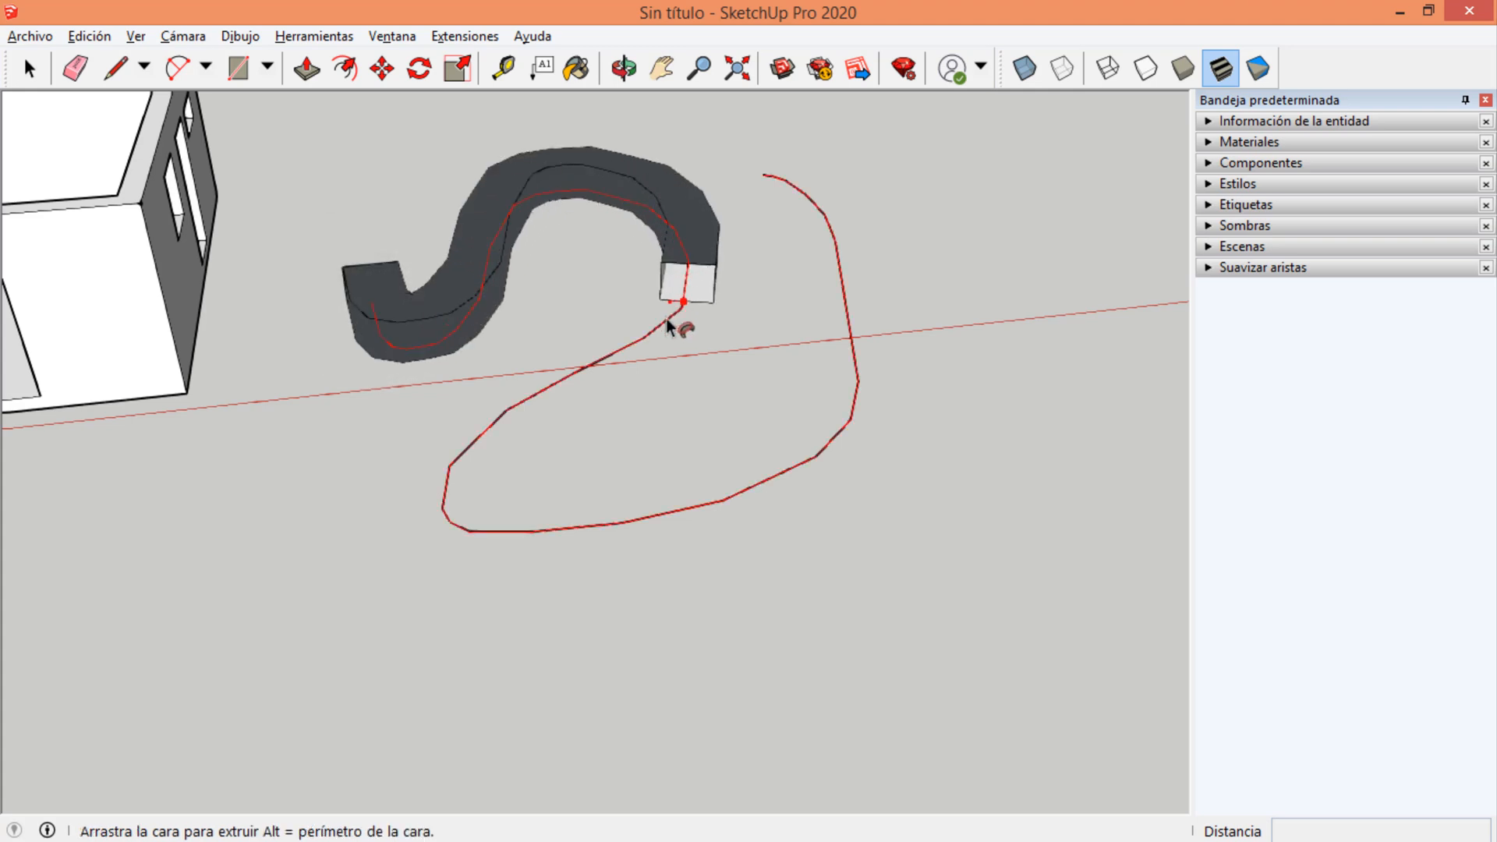
left_click_drag(668, 326, 448, 433)
left_click_drag(452, 536, 746, 178)
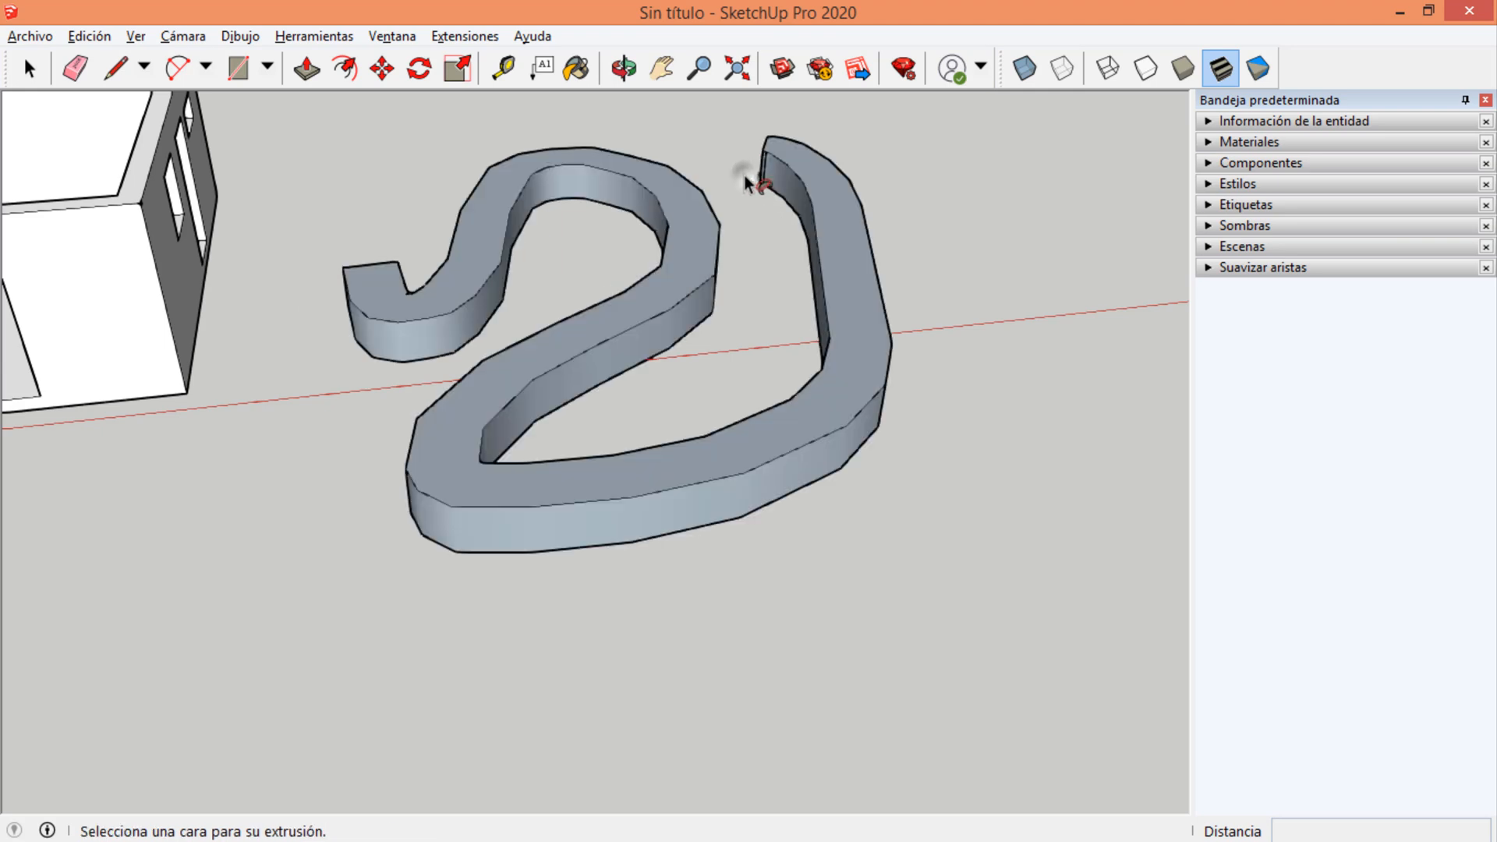
Draw a stepped moulding profile on the window wall at the room's upper inner corner, ending on the vertical corner edge.
scroll(917, 502, "down", 4)
scroll(359, 208, "up", 3)
scroll(478, 317, "up", 6)
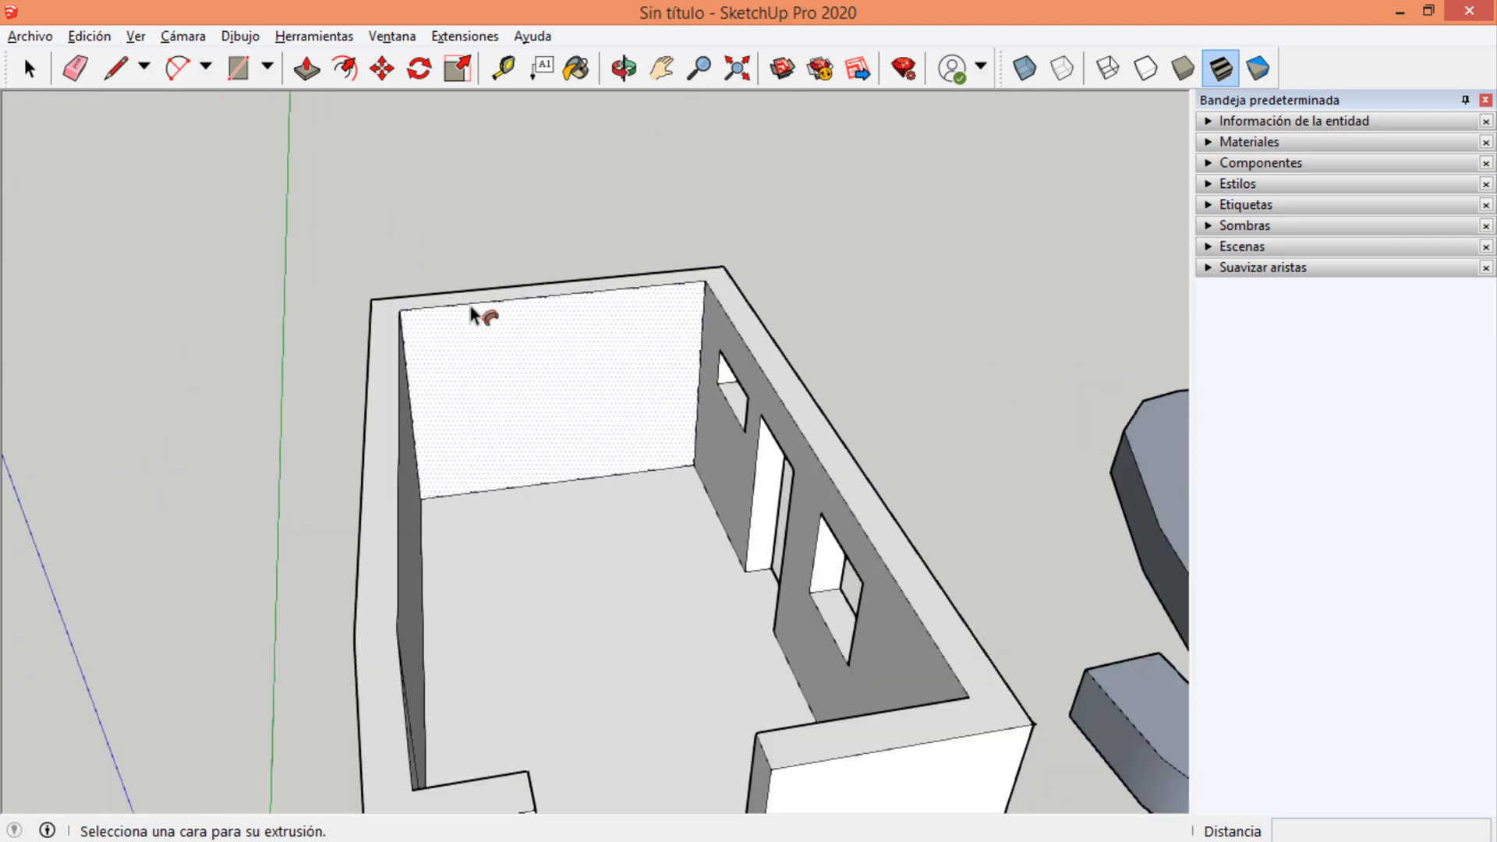
middle_click_drag(618, 328, 956, 251)
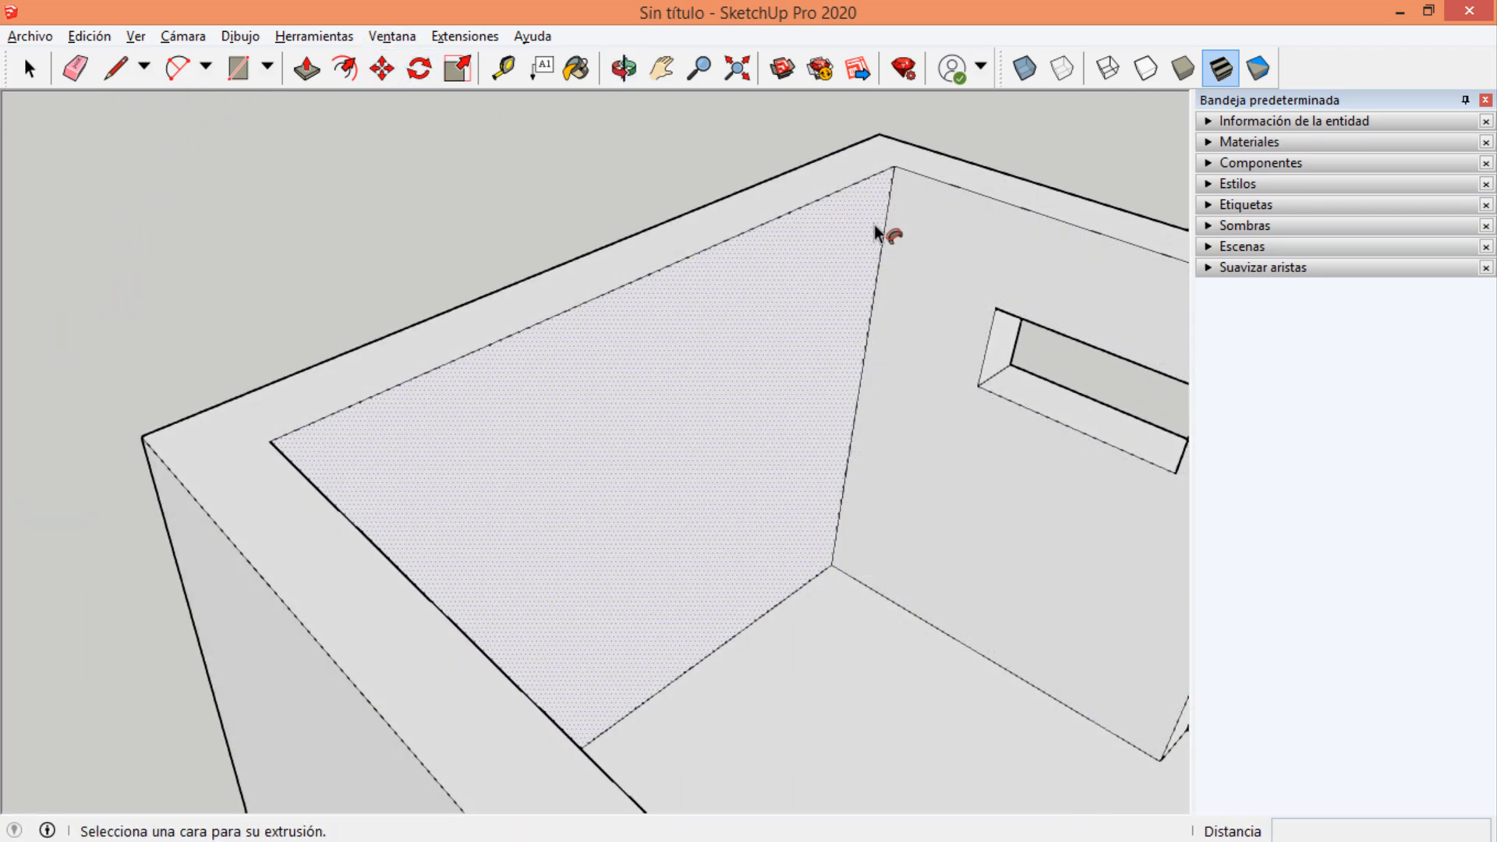
left_click(115, 69)
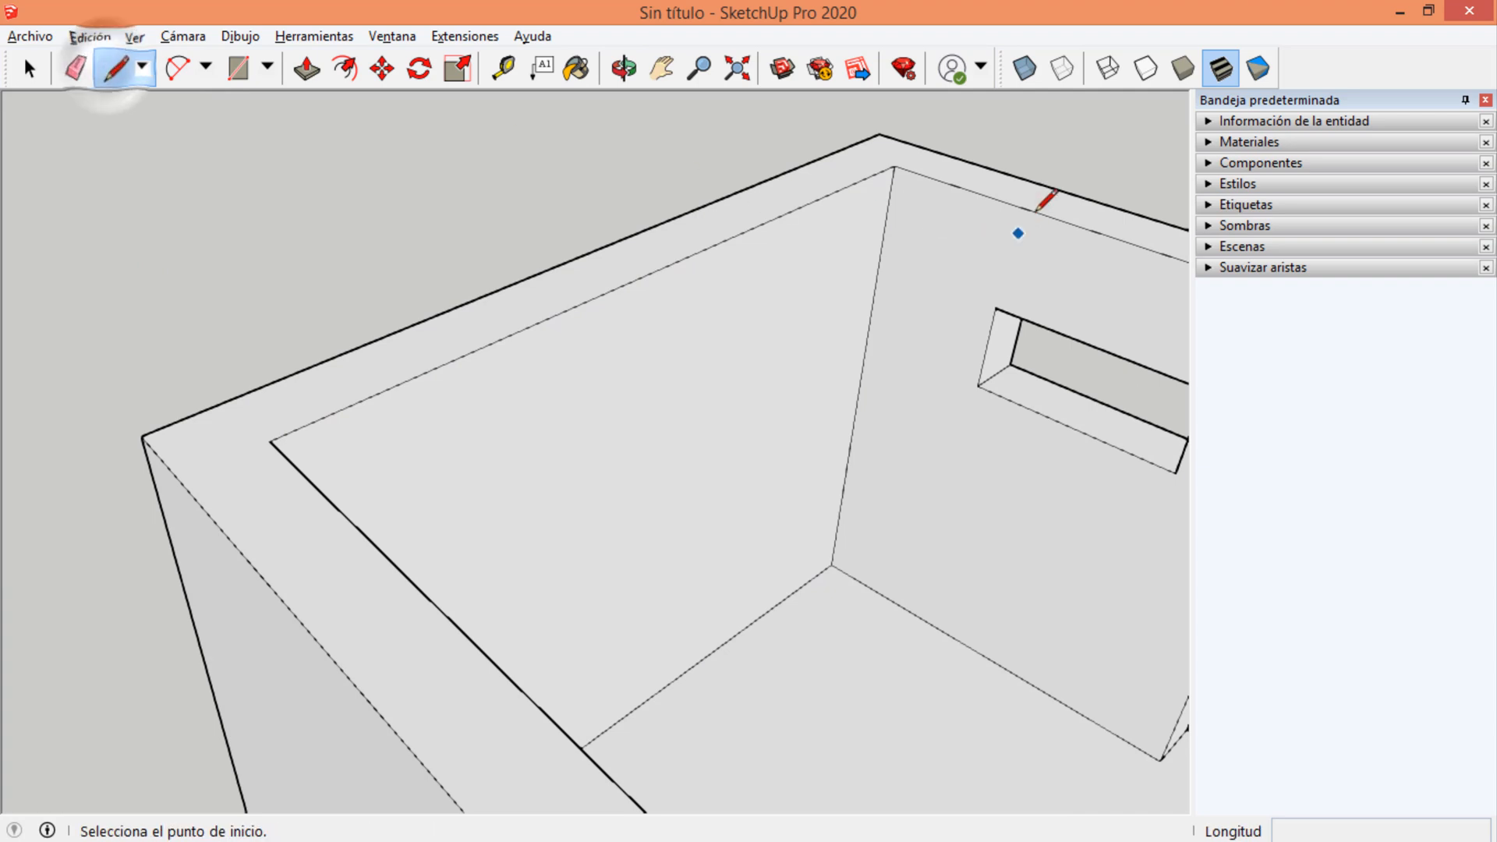
scroll(857, 156, "up", 3)
left_click(883, 165)
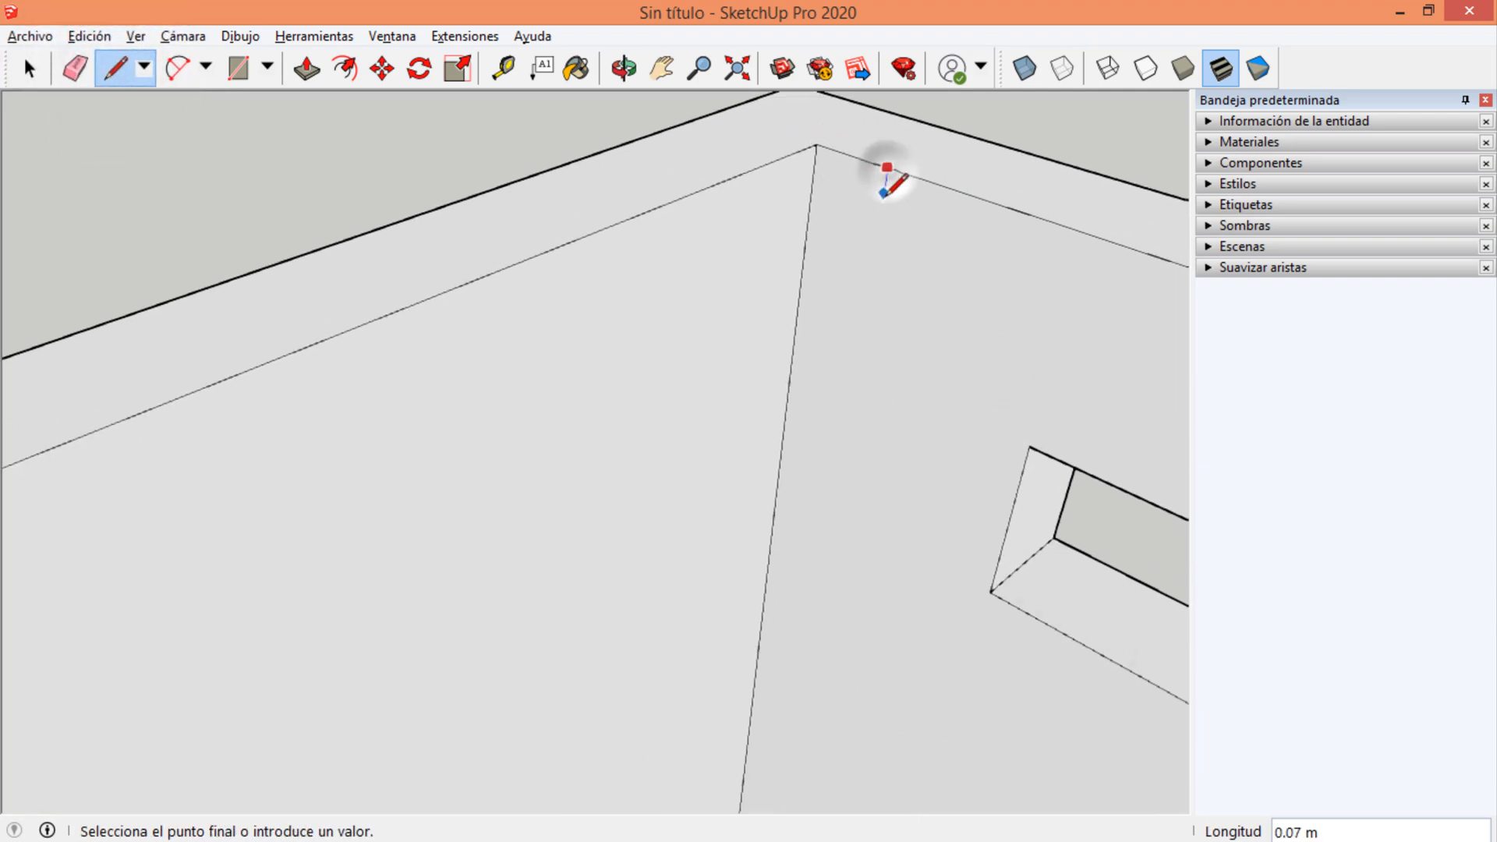
left_click(863, 202)
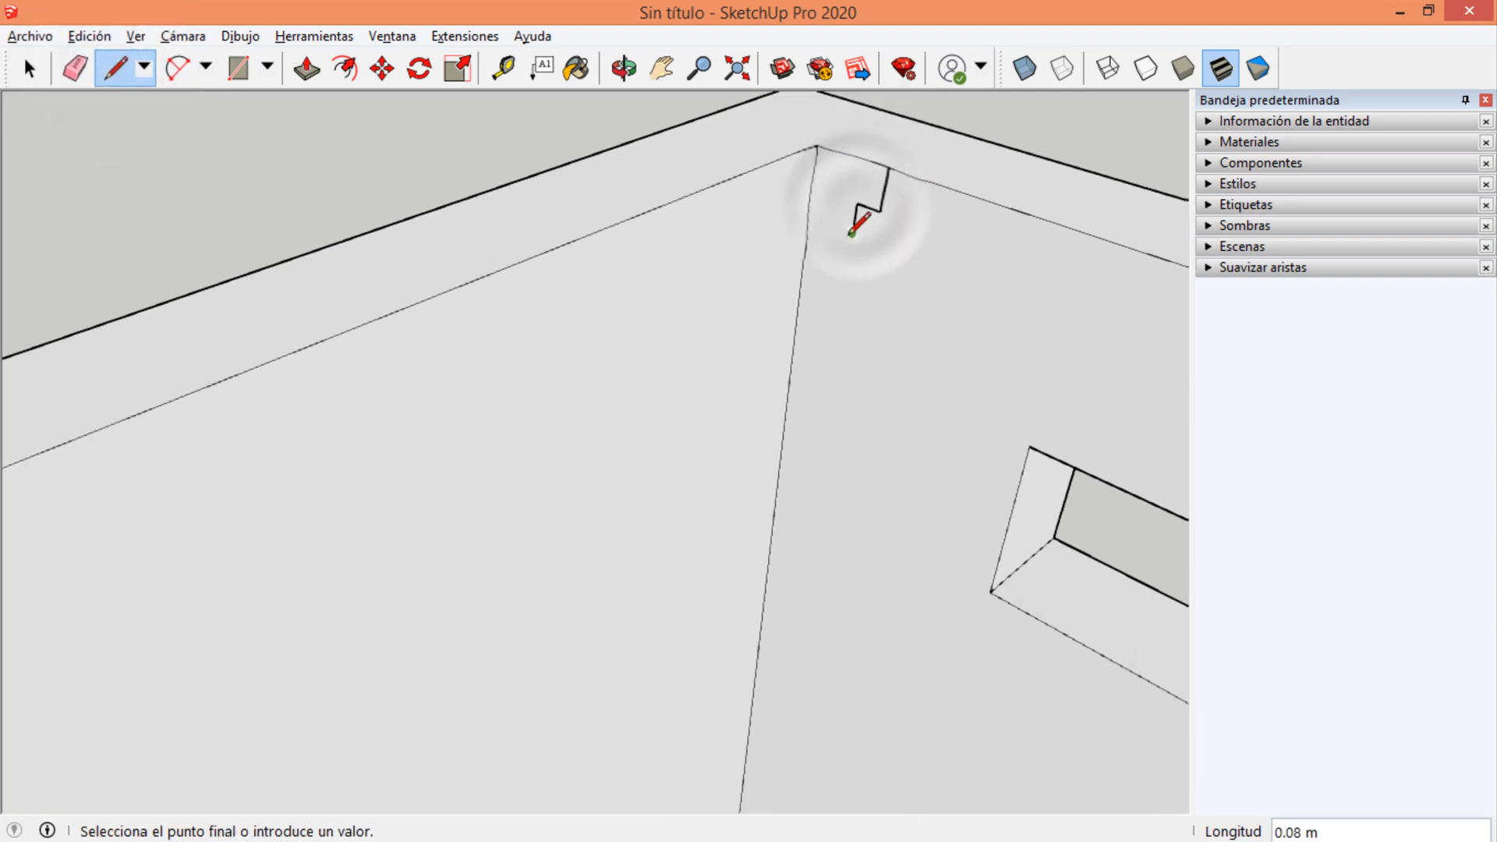
left_click(854, 230)
left_click(832, 226)
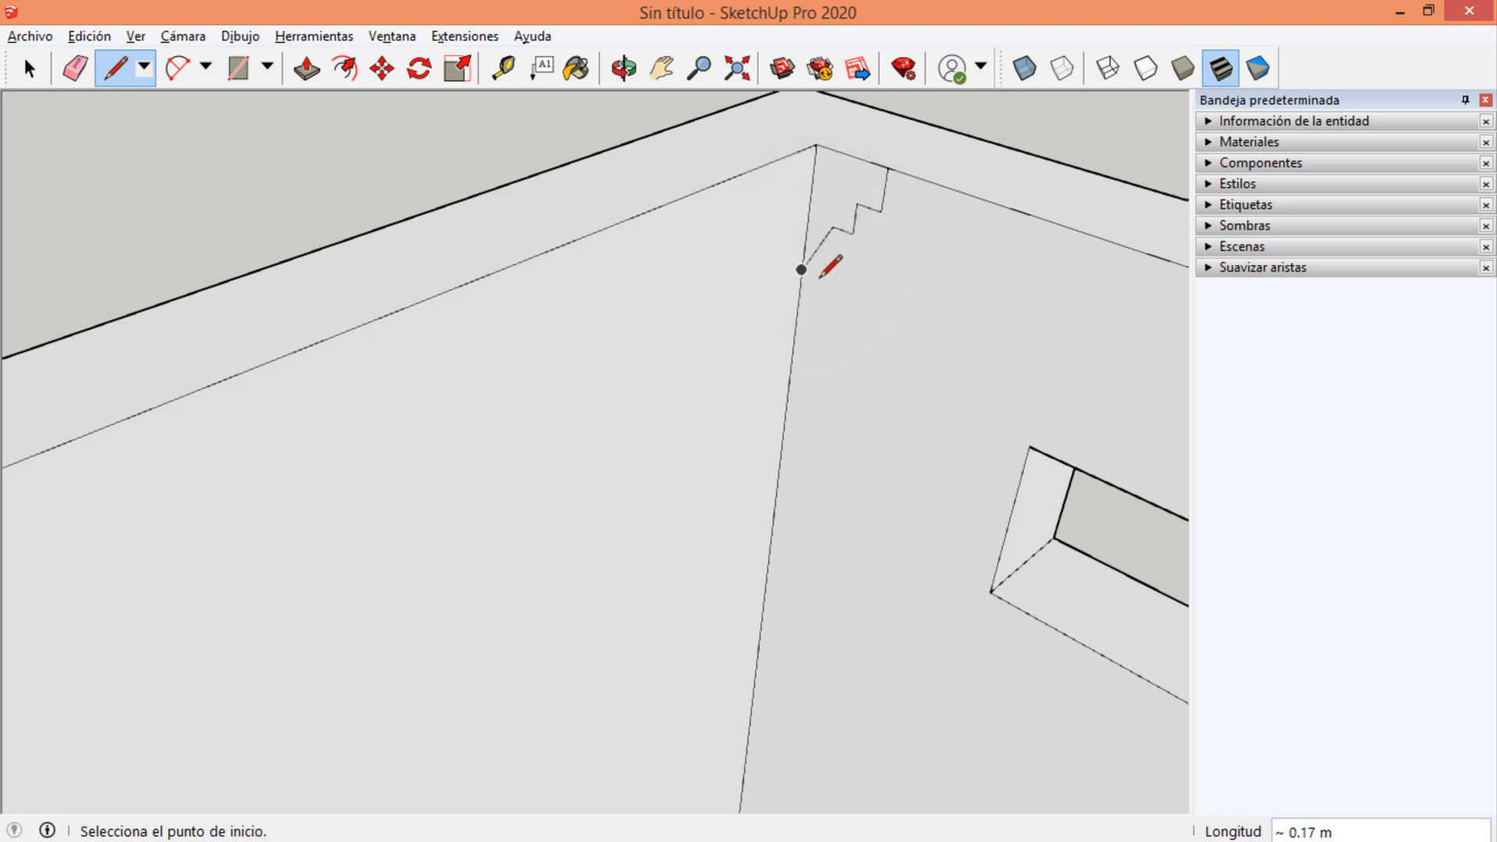
Add a small four-sided foot below the moulding profile and a short vertical edge joining it to the profile's diagonal.
scroll(838, 266, "up", 3)
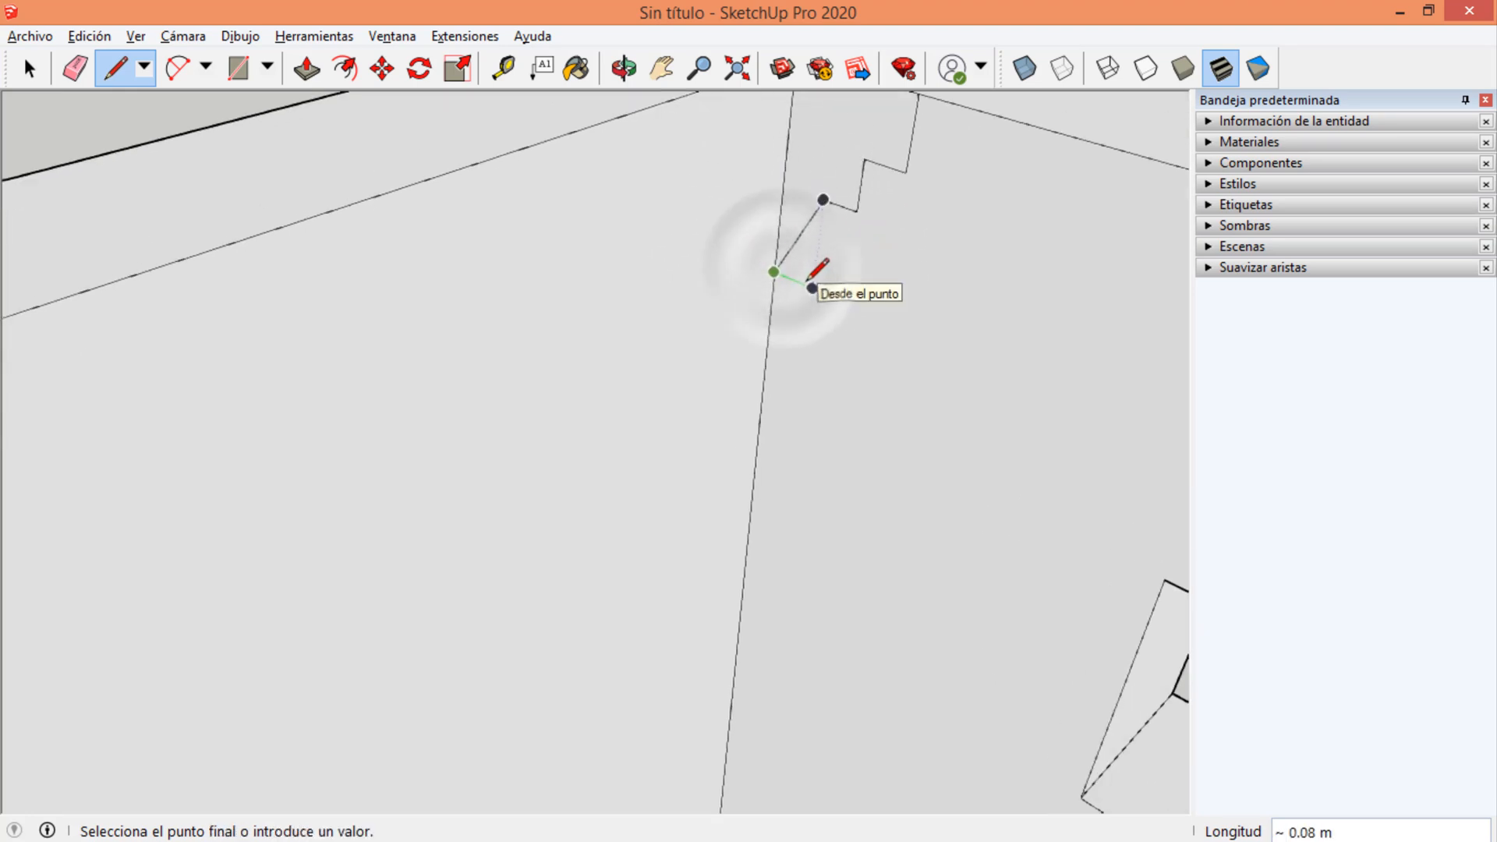
left_click(813, 288)
left_click(808, 333)
left_click(770, 316)
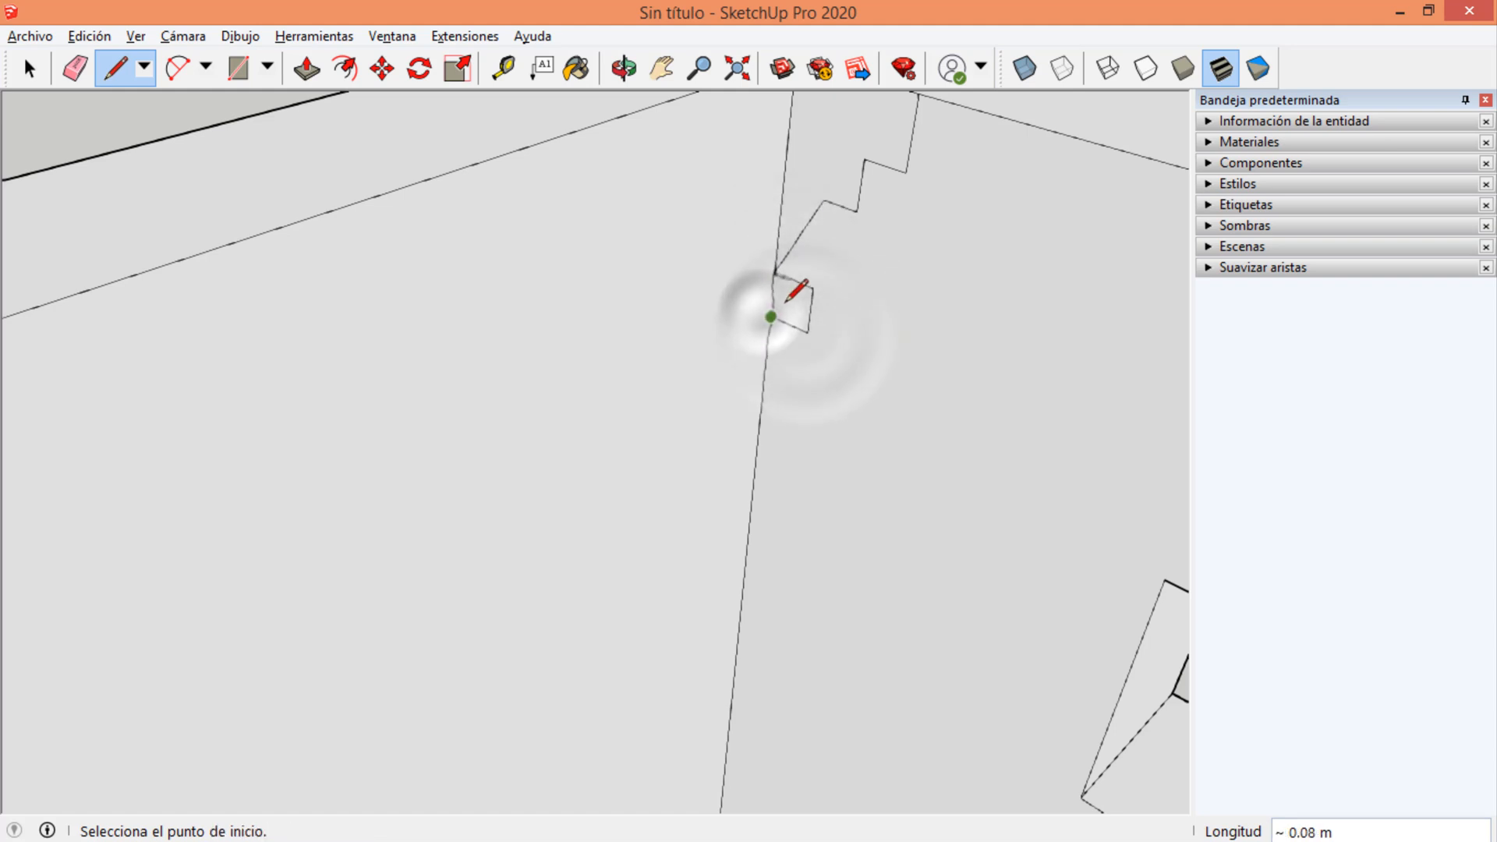
left_click(794, 278)
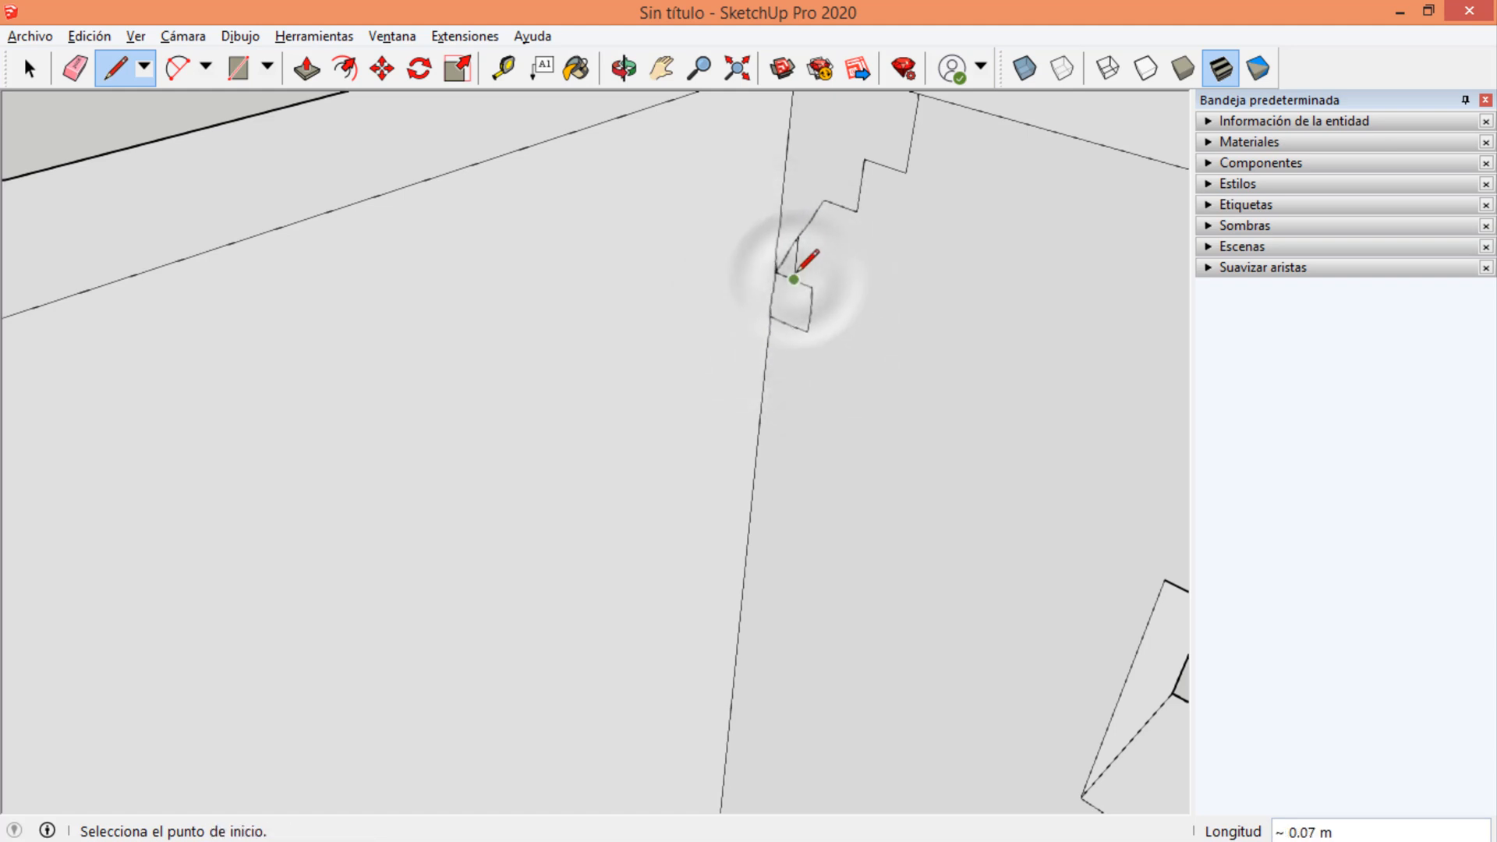
Erase the leftover edges between the moulding profile and its foot to leave one continuous outline.
key("e")
scroll(789, 255, "up", 1)
left_click(780, 260)
key("space")
scroll(779, 327, "down", 3)
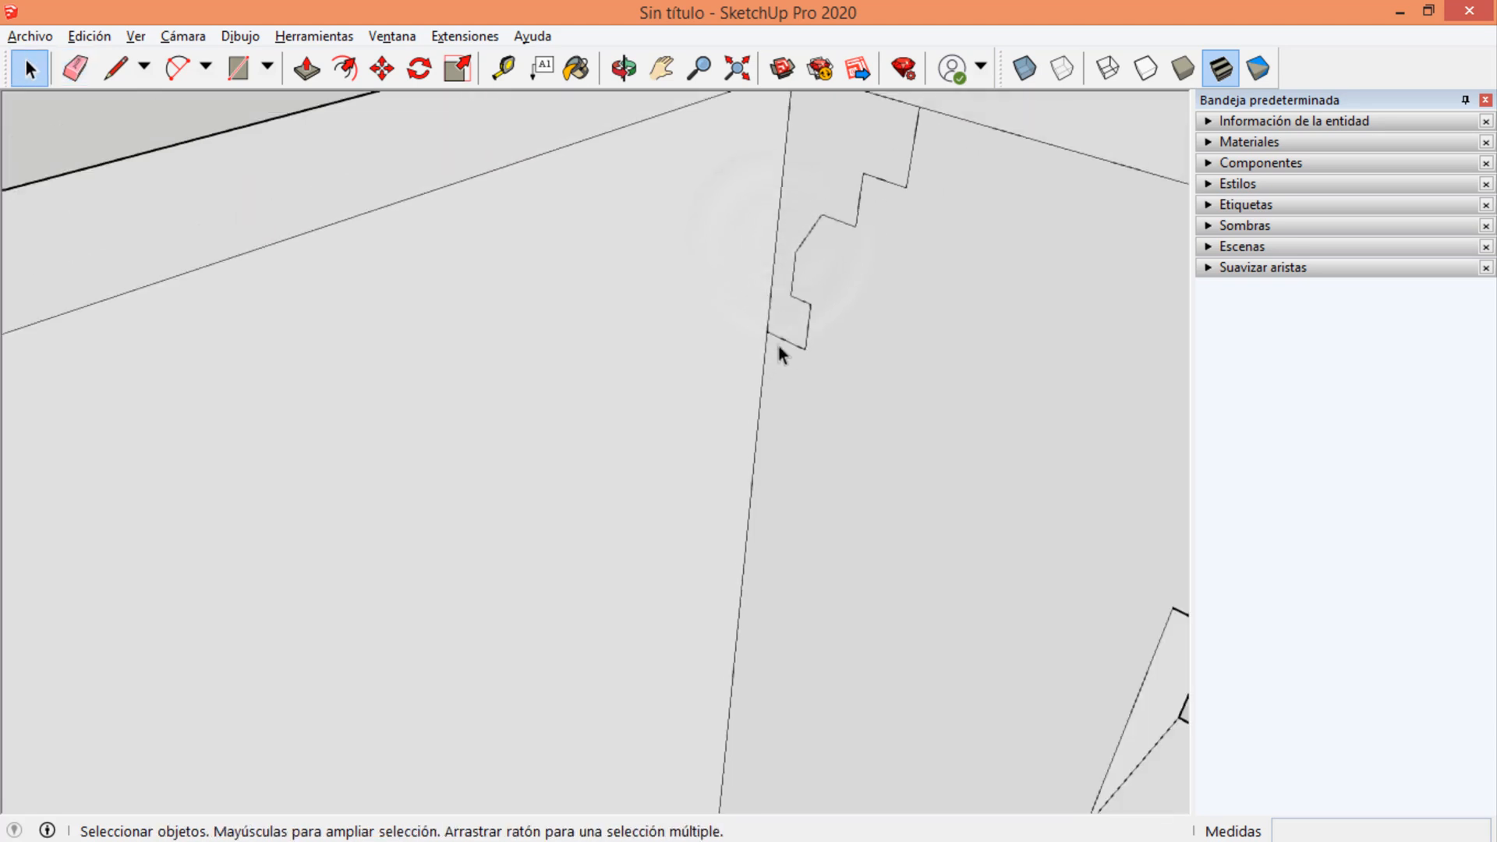
scroll(819, 335, "down", 3)
mouse_move(820, 347)
middle_mouse_down()
mouse_move(802, 324)
mouse_move(574, 384)
mouse_move(681, 412)
mouse_move(811, 359)
middle_mouse_up()
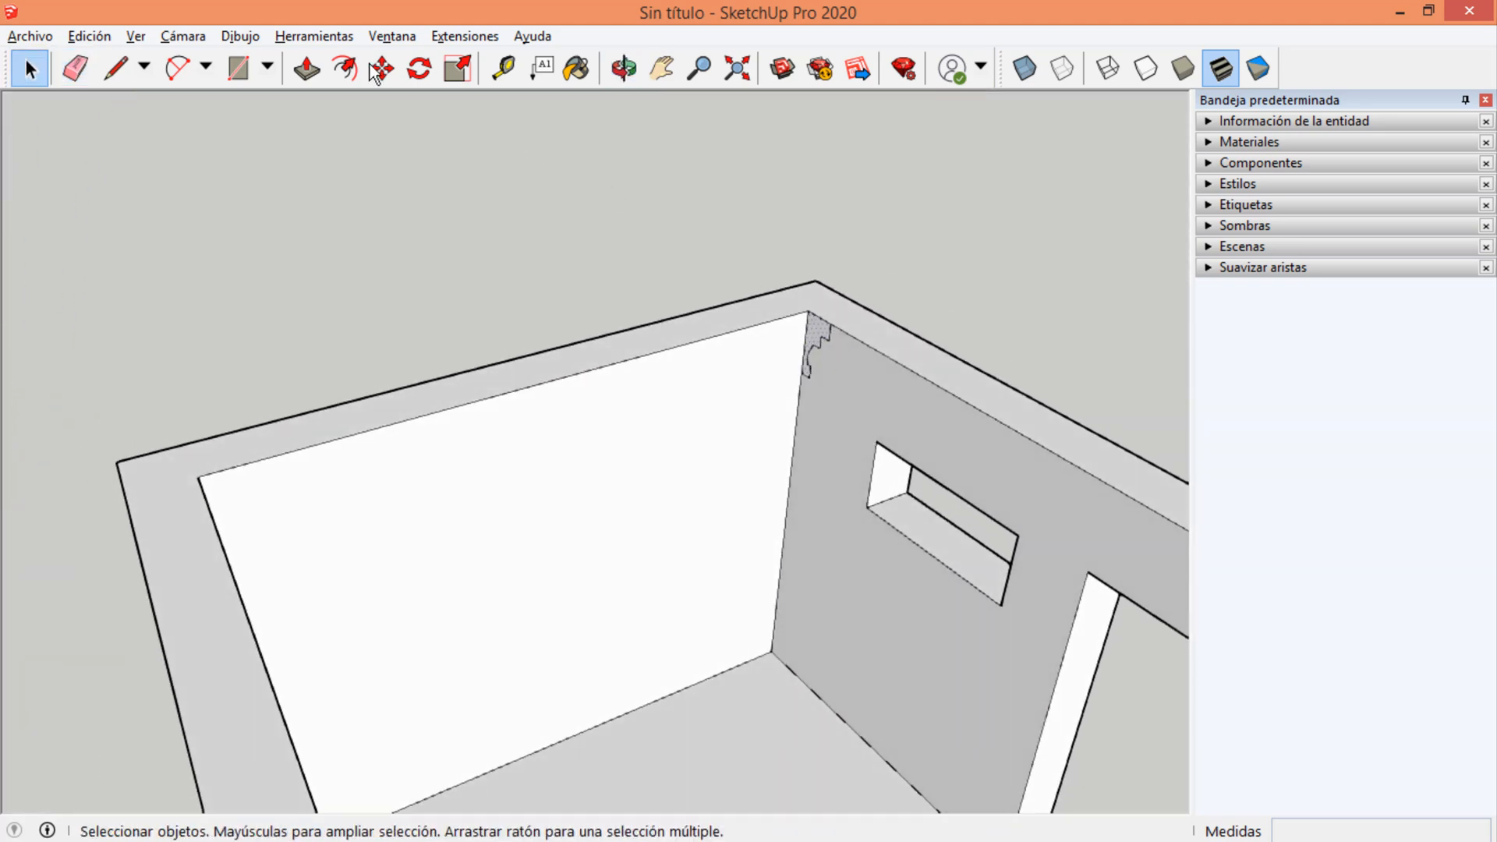
Try to sweep the moulding profile around the walls' top face with Follow Me, then undo the sweep.
left_click(315, 36)
left_click(343, 222)
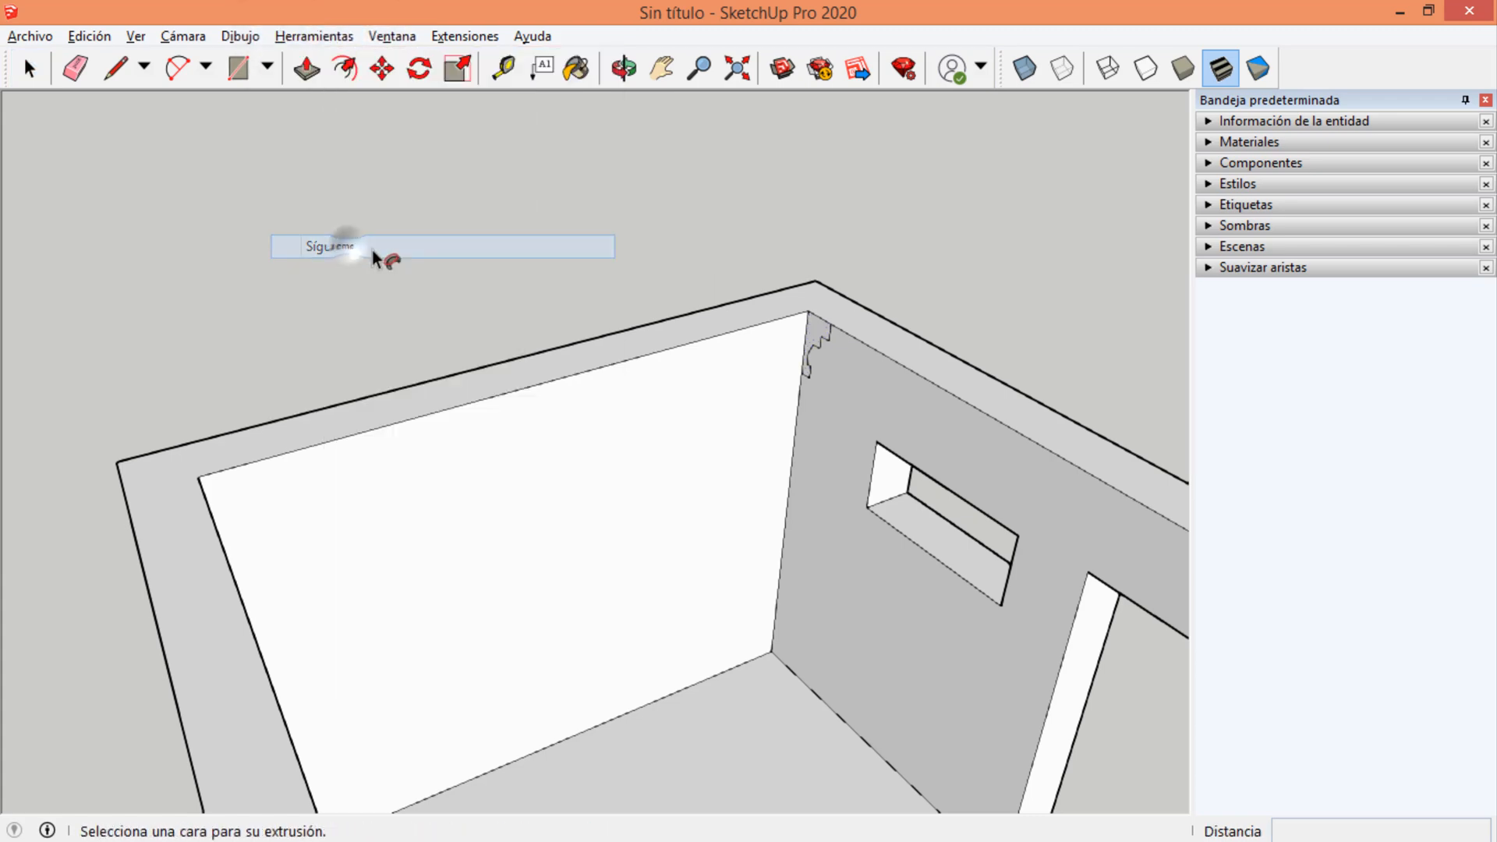
double_click(813, 329)
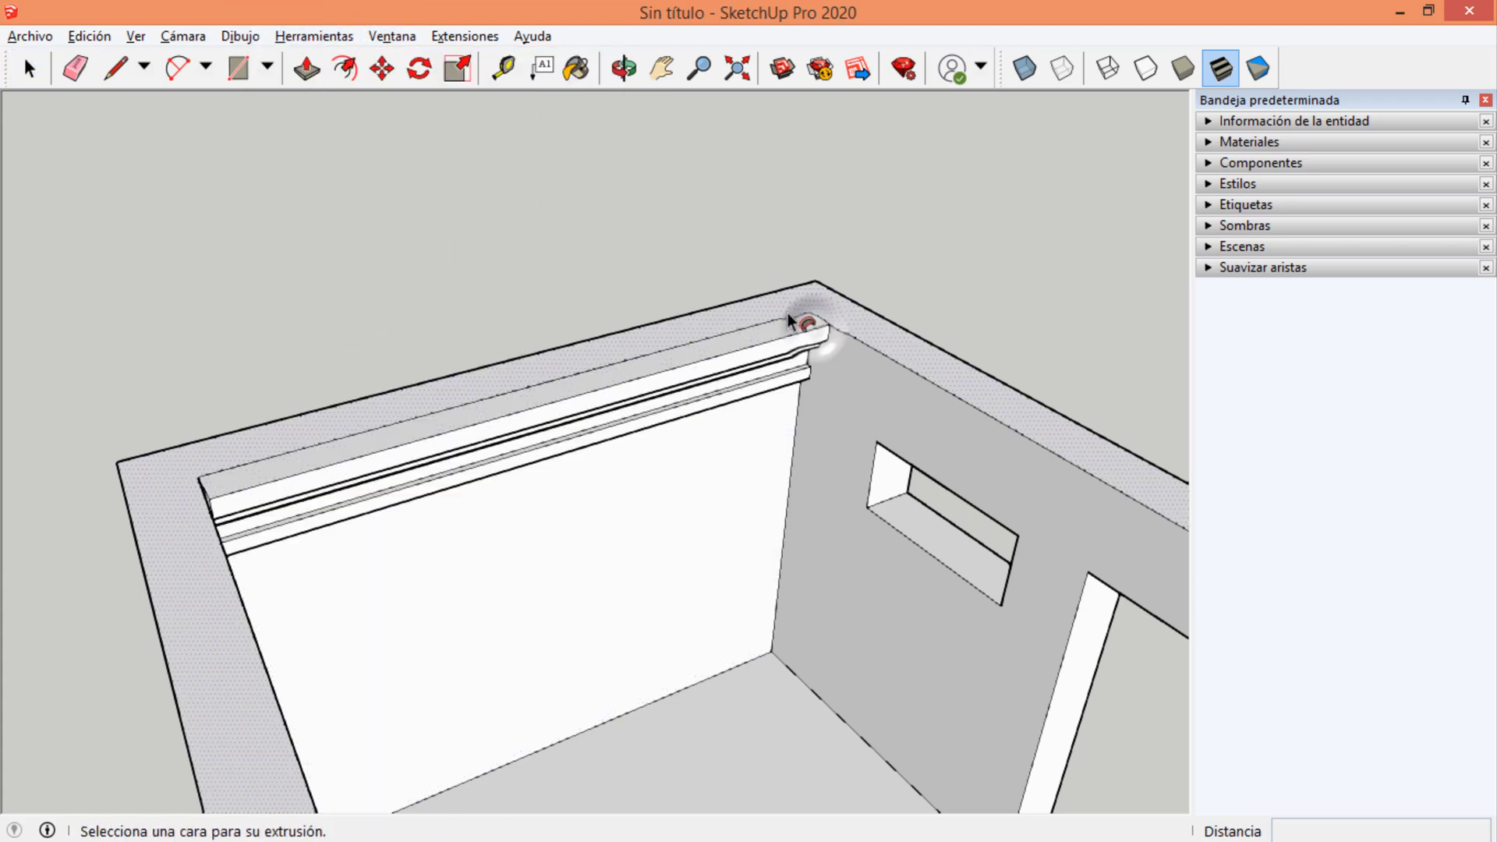
middle_click_drag(658, 361, 825, 345)
key("ctrl+z")
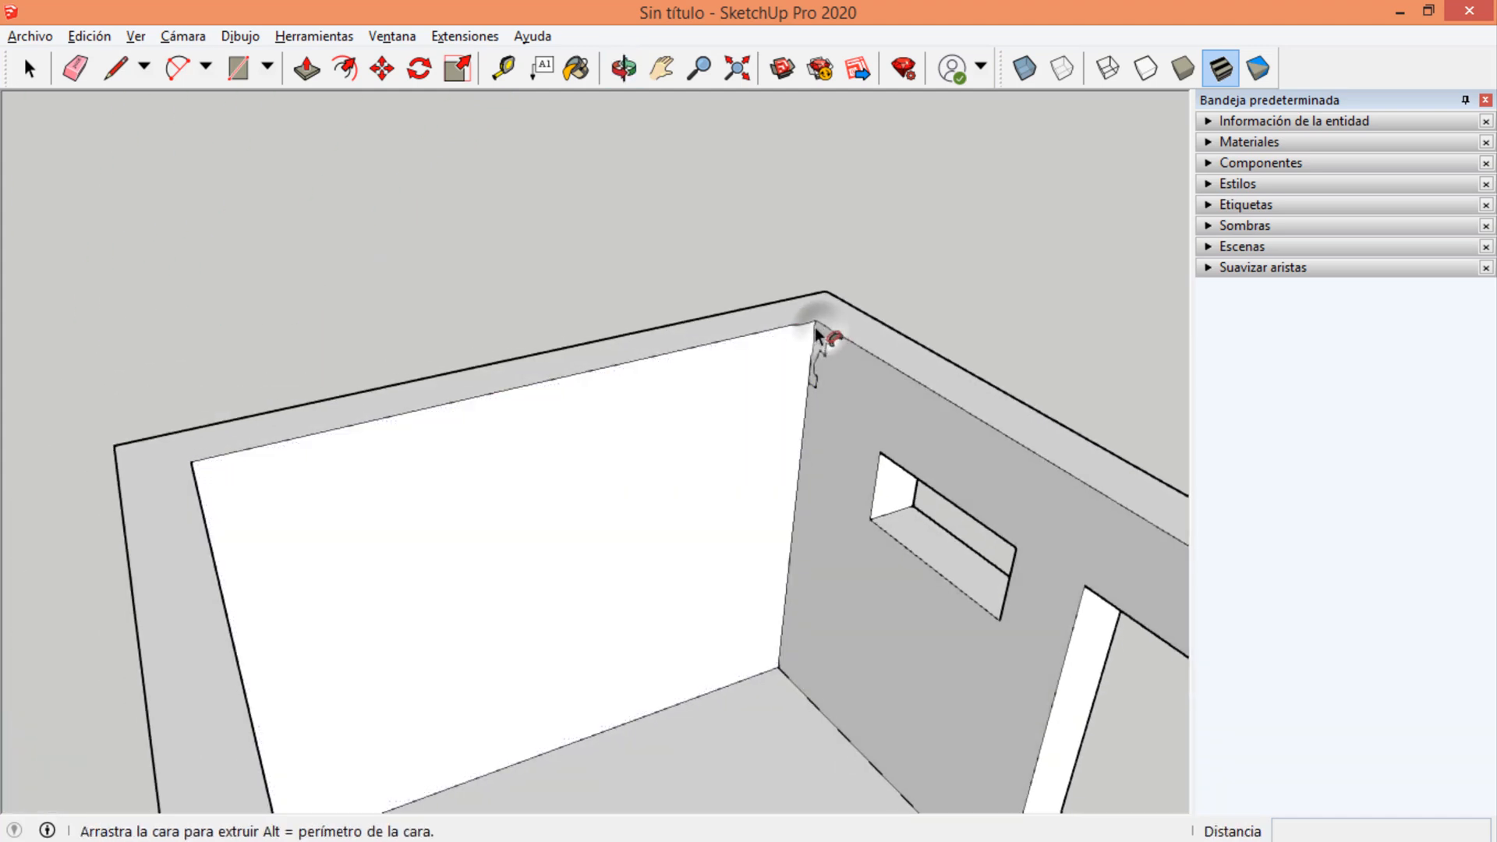
Sweep the moulding profile along the room's upper inner edges with Follow Me, ending at the doorway's near jamb.
middle_click_drag(716, 347, 302, 373)
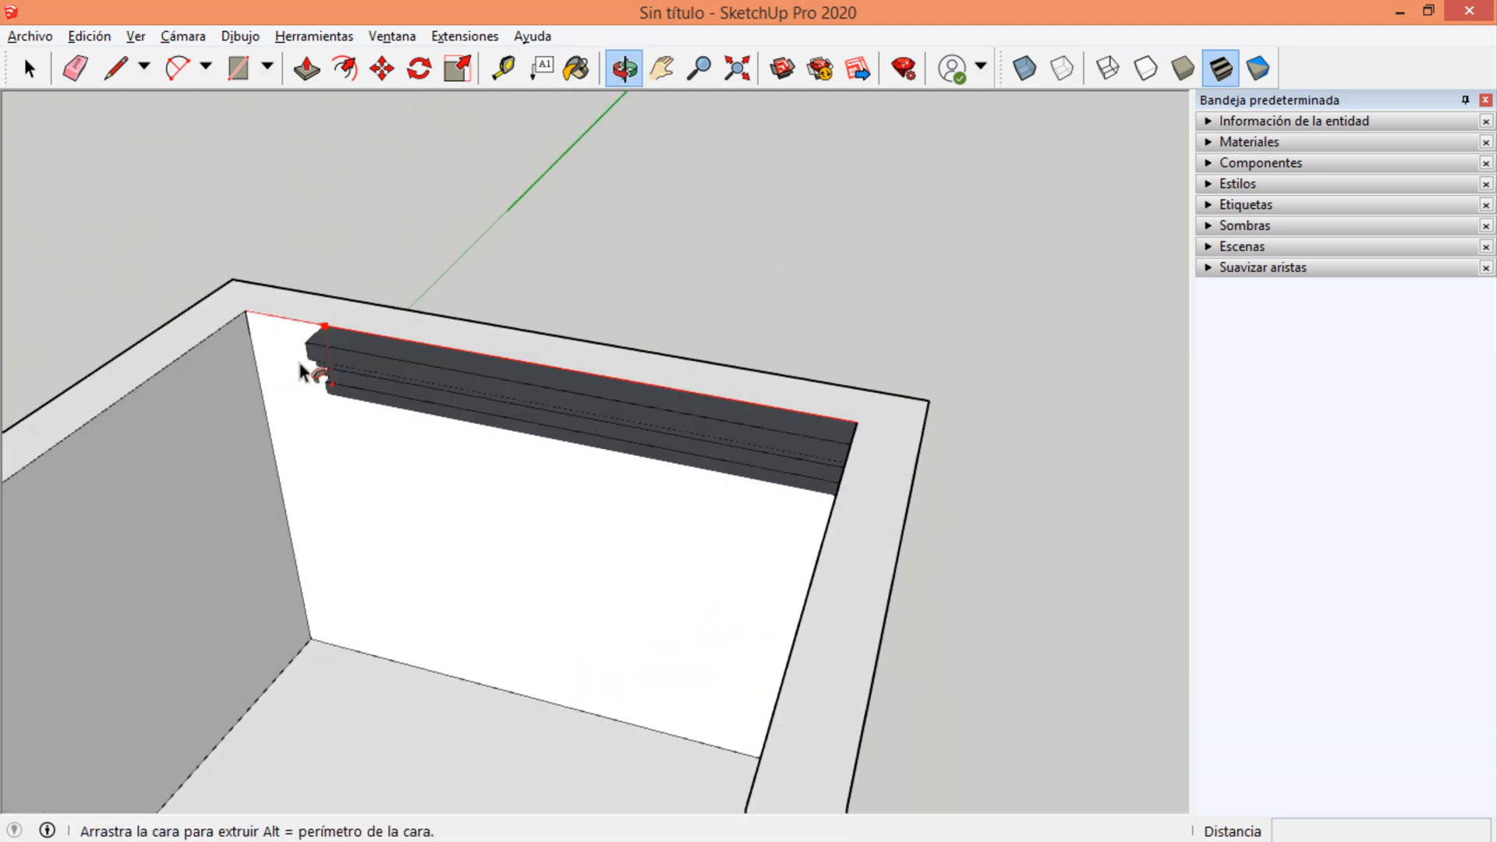
middle_click_drag(128, 398, 419, 483)
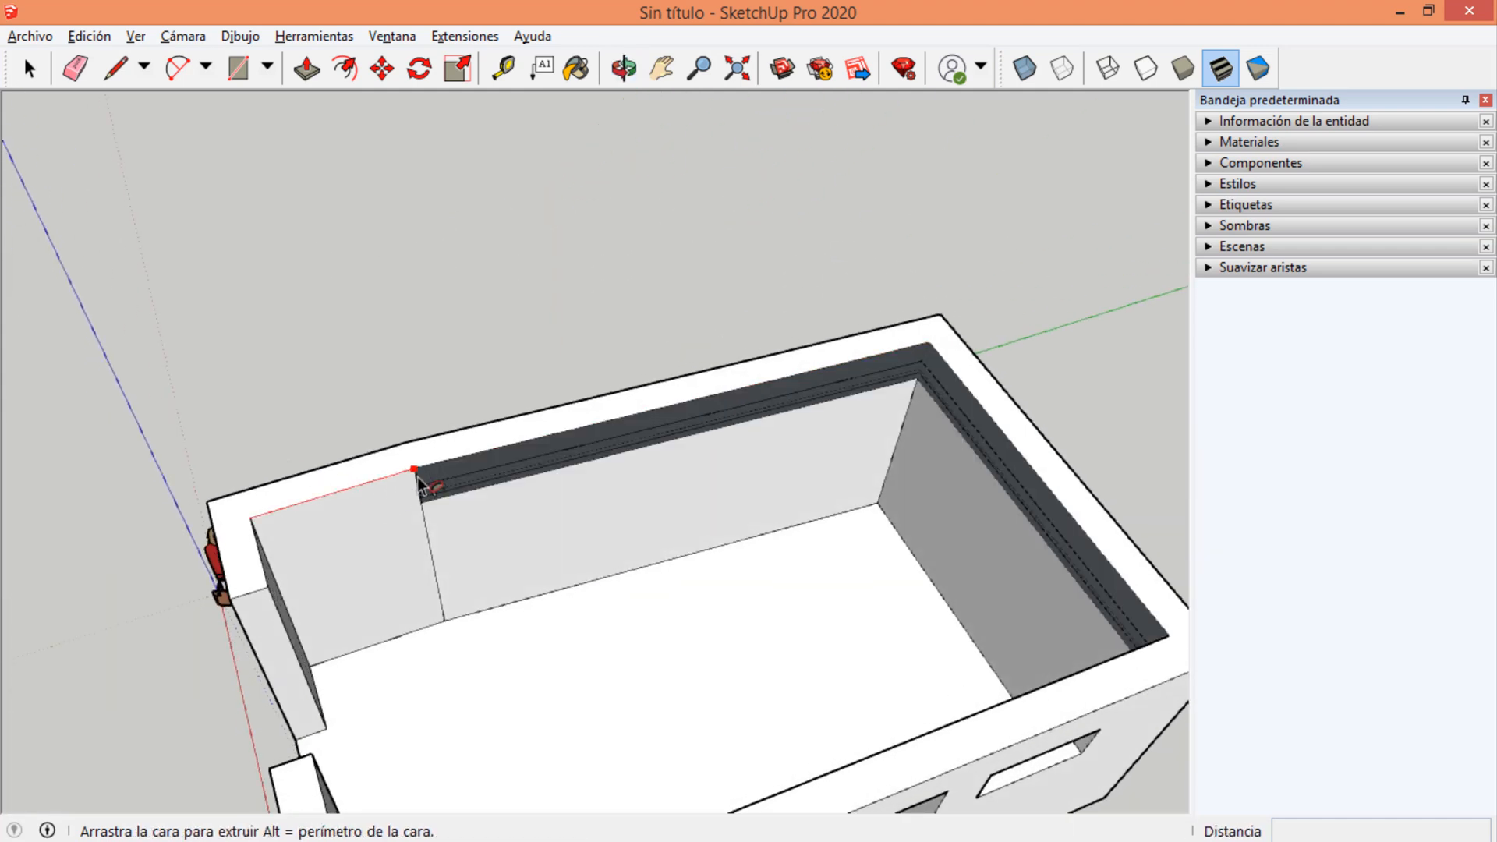
left_click(263, 592)
Examine the swept moulding from inside the room and the whole model from outside.
middle_click_drag(359, 548, 958, 321)
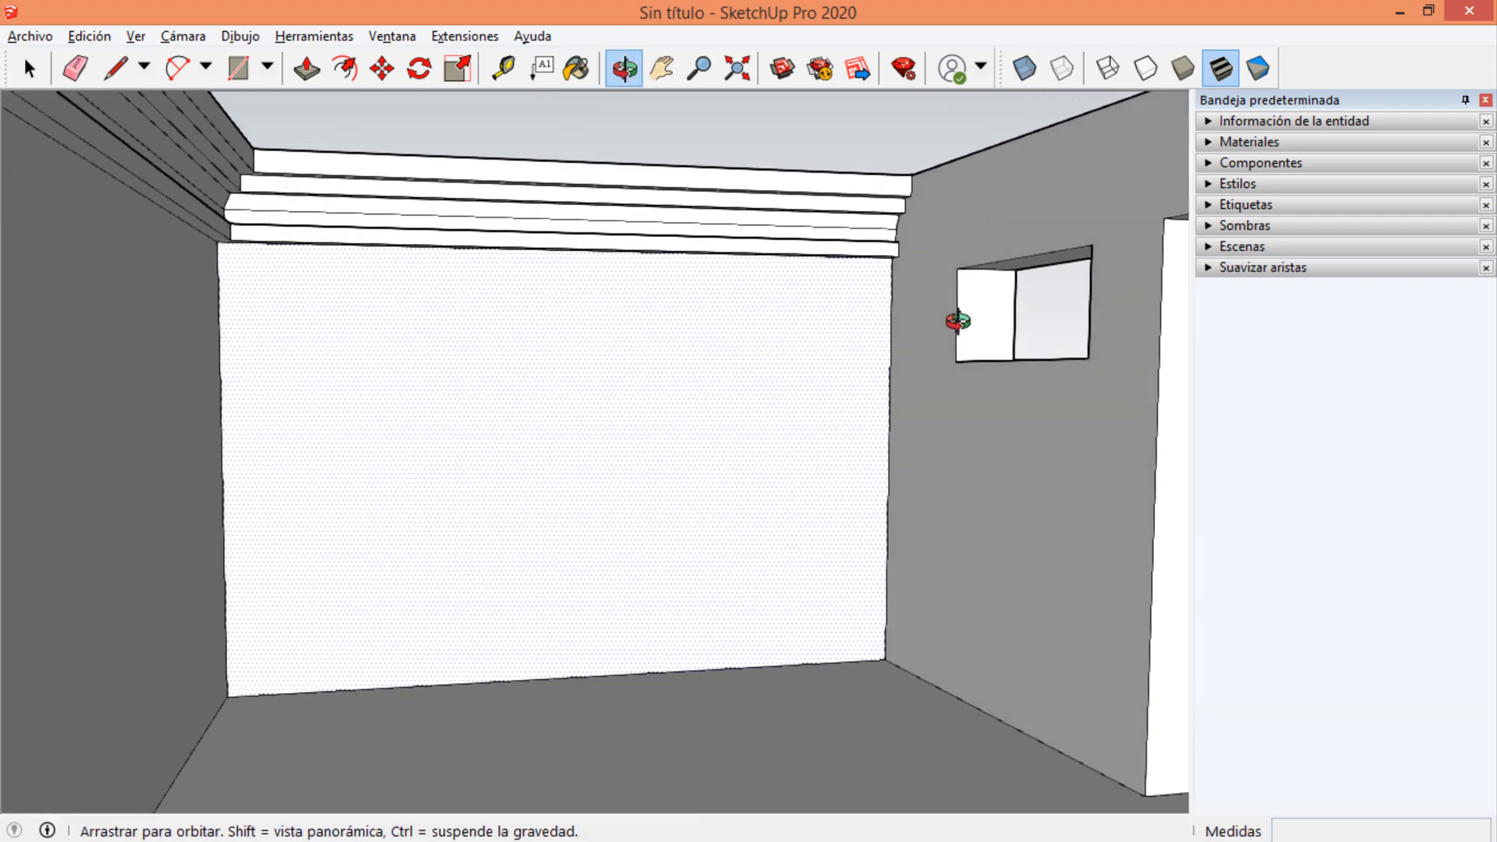
middle_click_drag(714, 332, 1183, 605)
scroll(335, 478, "up", 1)
middle_click_drag(335, 477, 834, 499, "shift")
scroll(460, 505, "down", 6)
middle_click_drag(647, 505, 903, 555)
scroll(559, 502, "down", 2)
middle_click_drag(628, 503, 600, 344)
key("space")
left_click(624, 322)
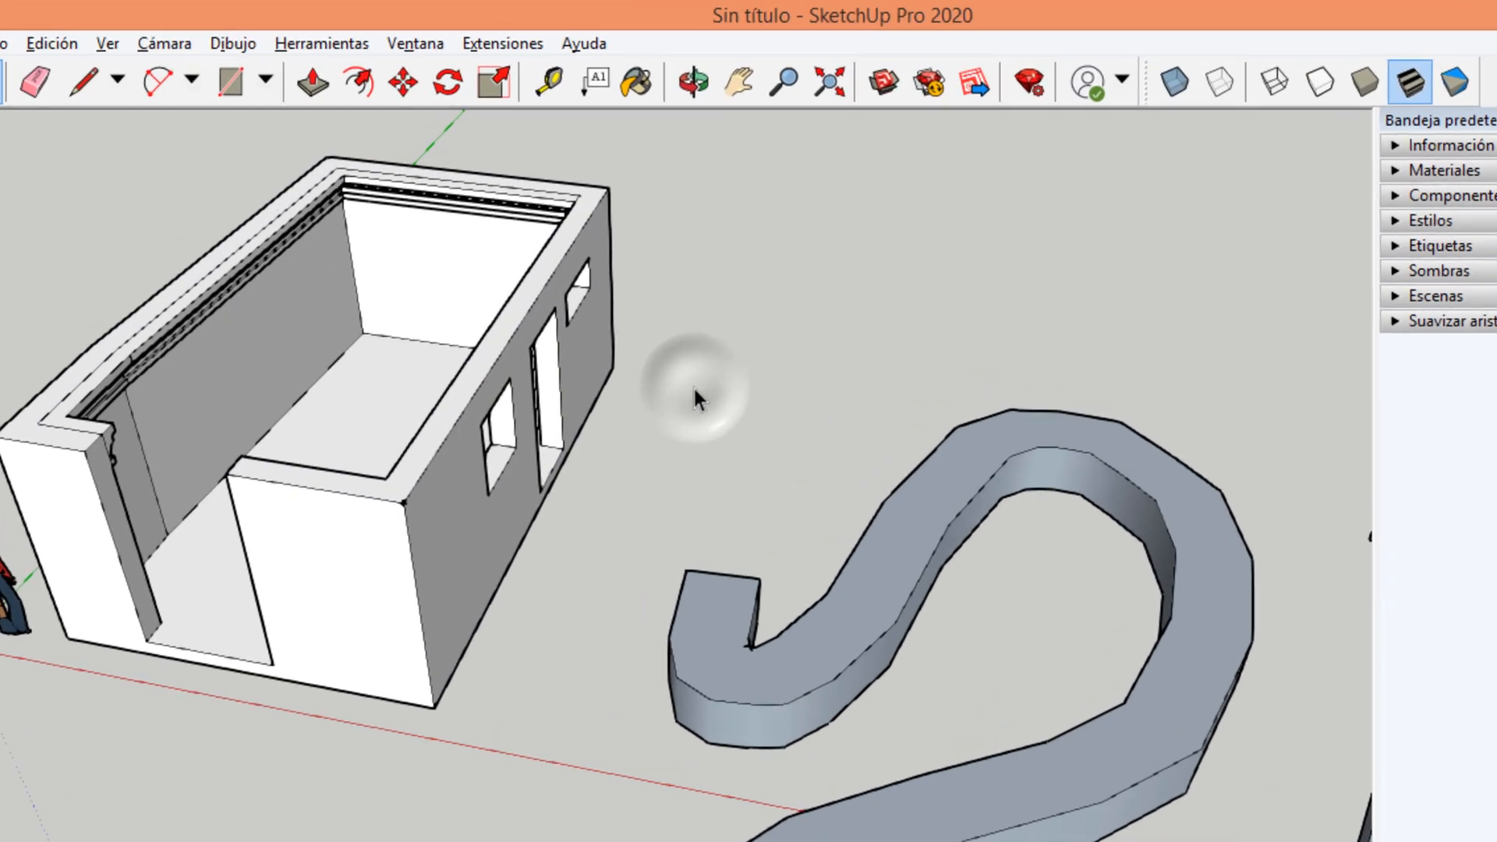
Dimension the heights of the doorway's two vertical edges on the front wall.
left_click(322, 43)
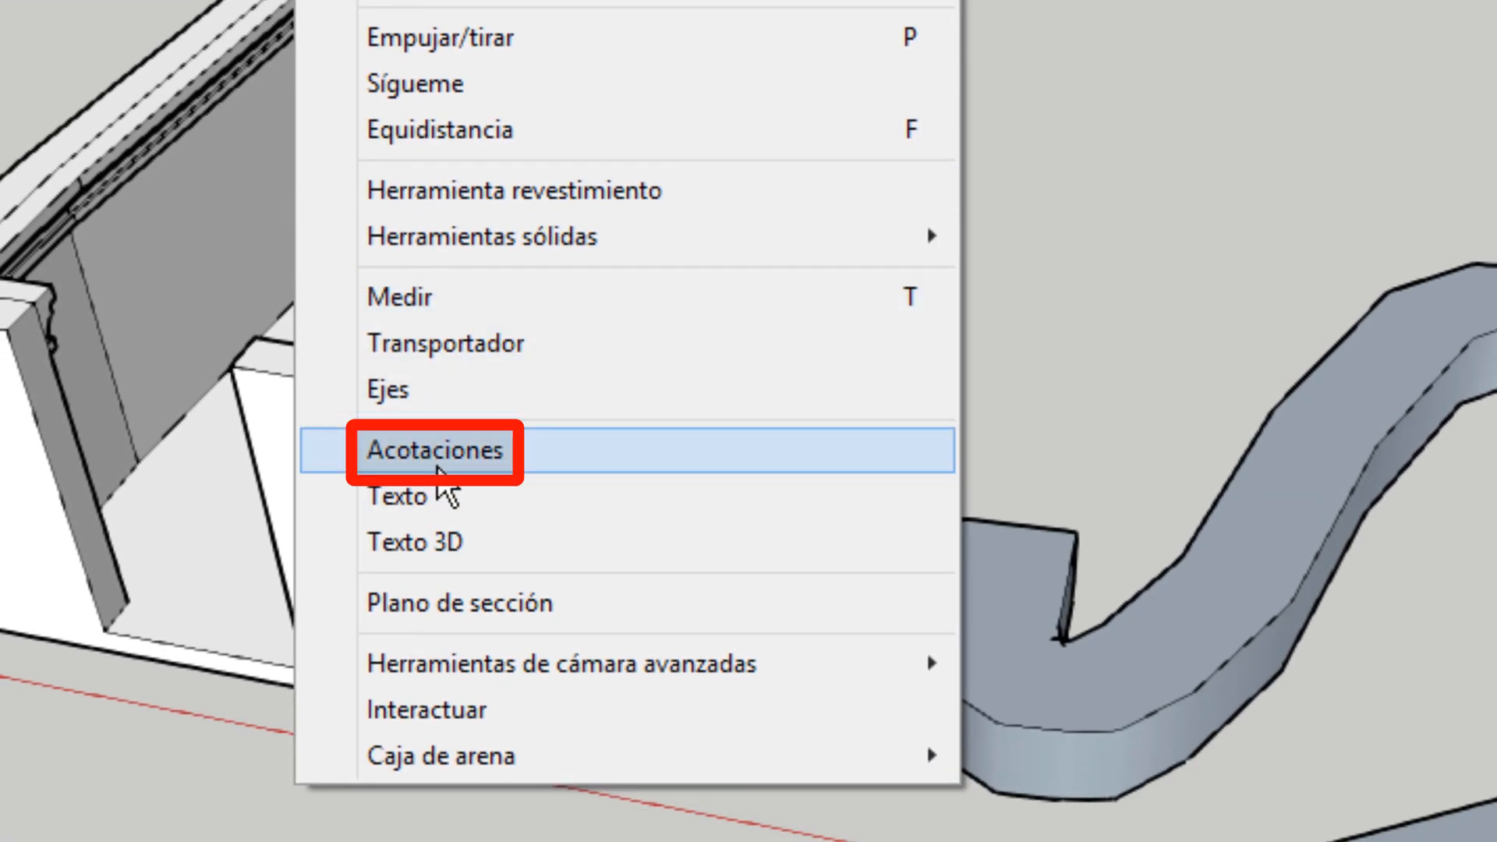
left_click(438, 466)
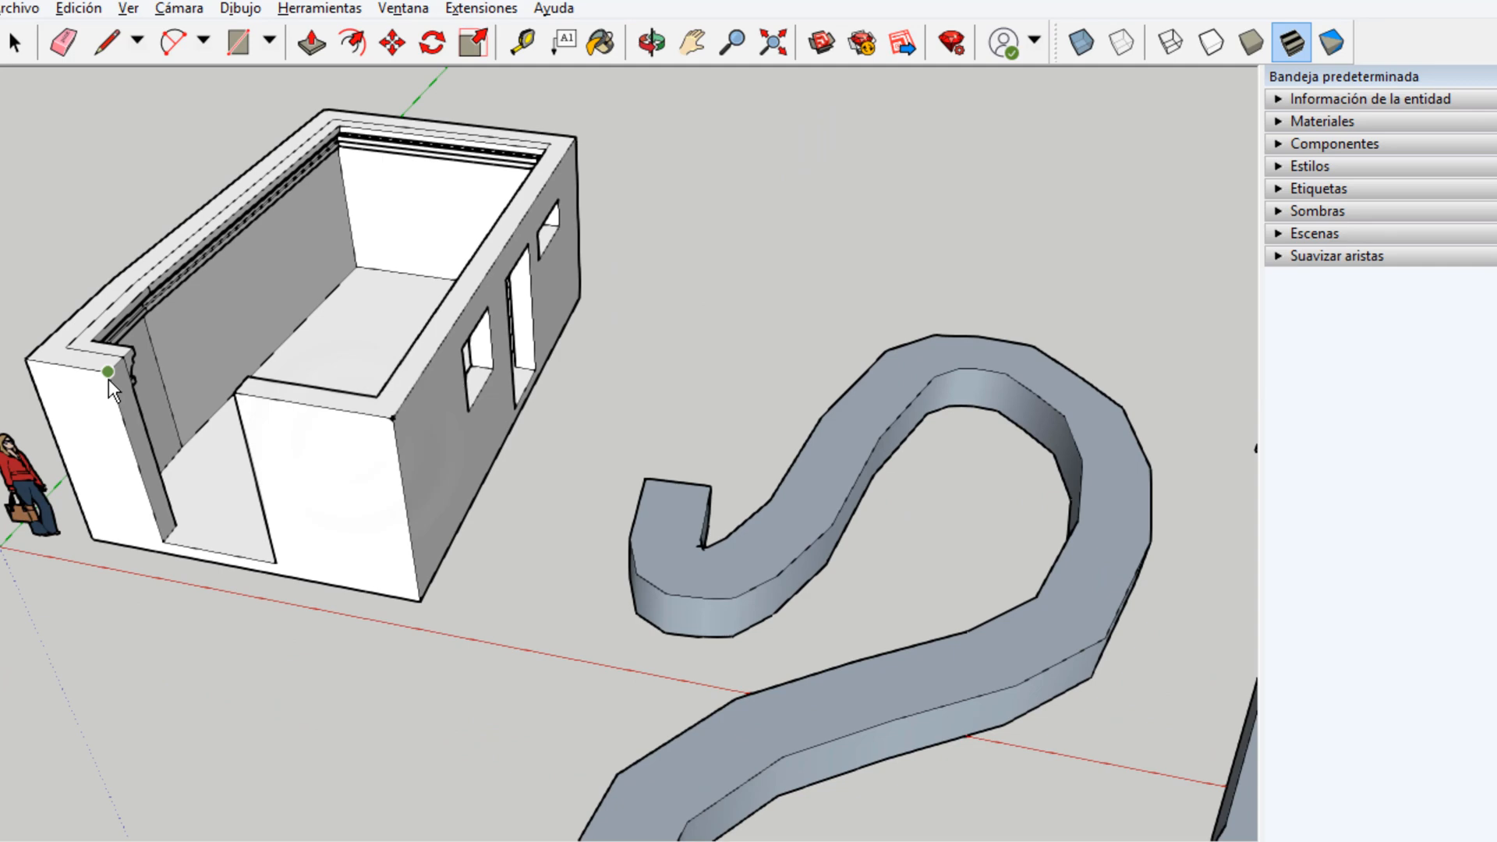
left_click(115, 377)
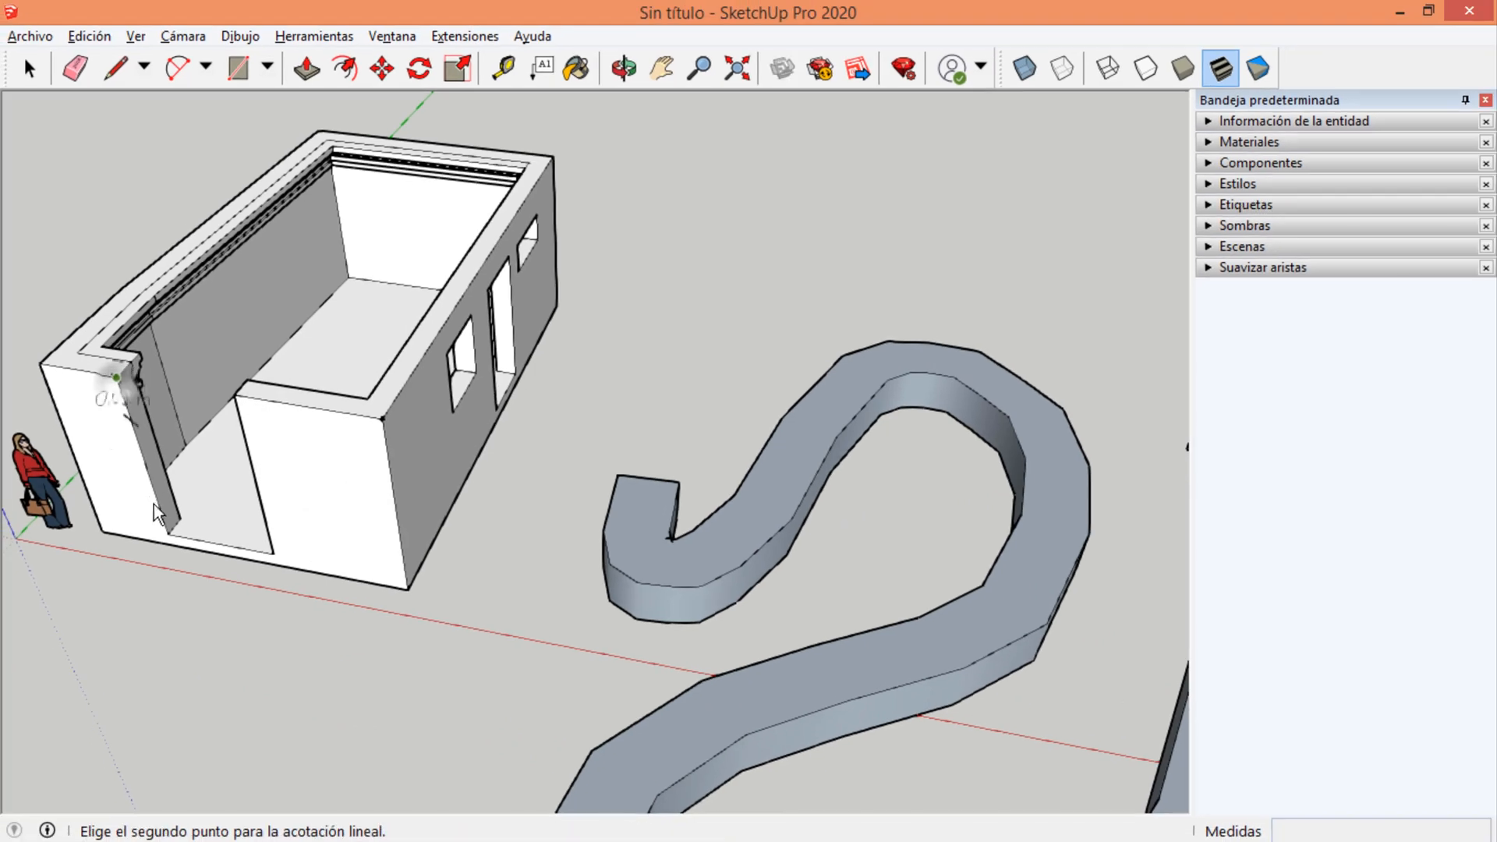
left_click(166, 533)
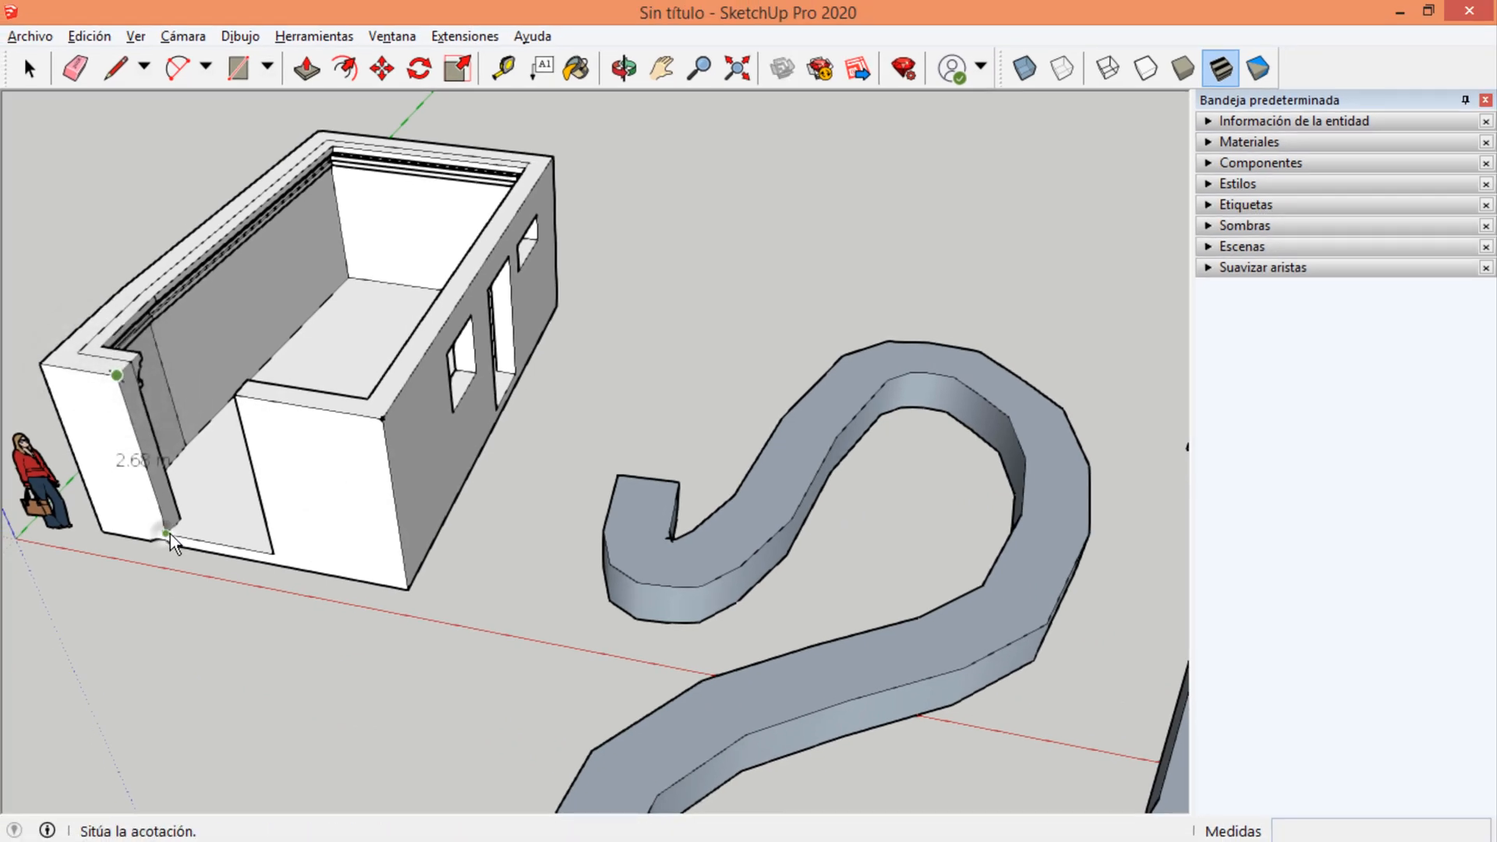
left_click(226, 541)
middle_click_drag(301, 455, 460, 471)
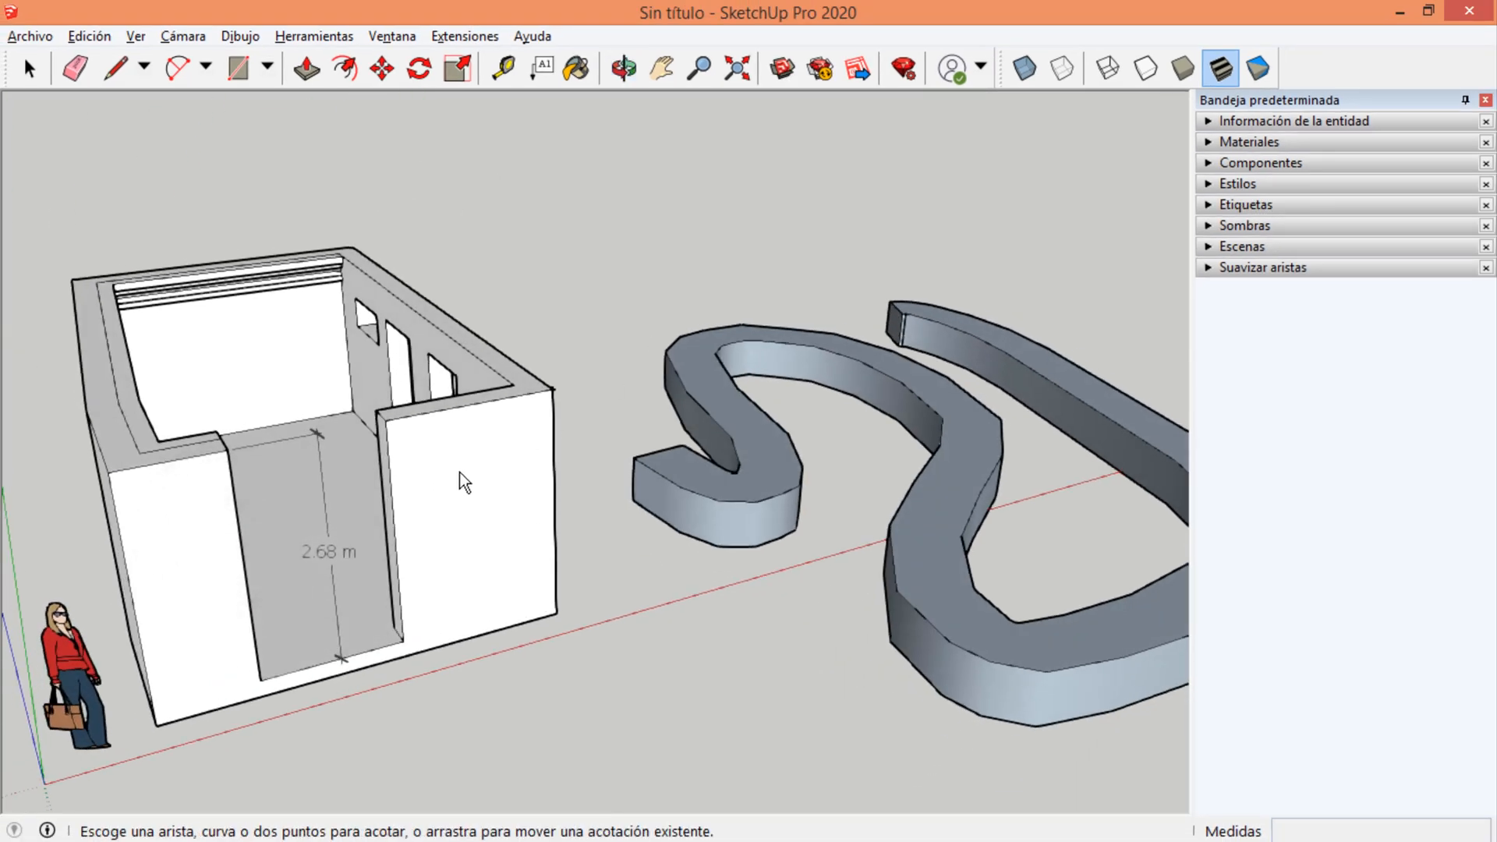
left_click(391, 428)
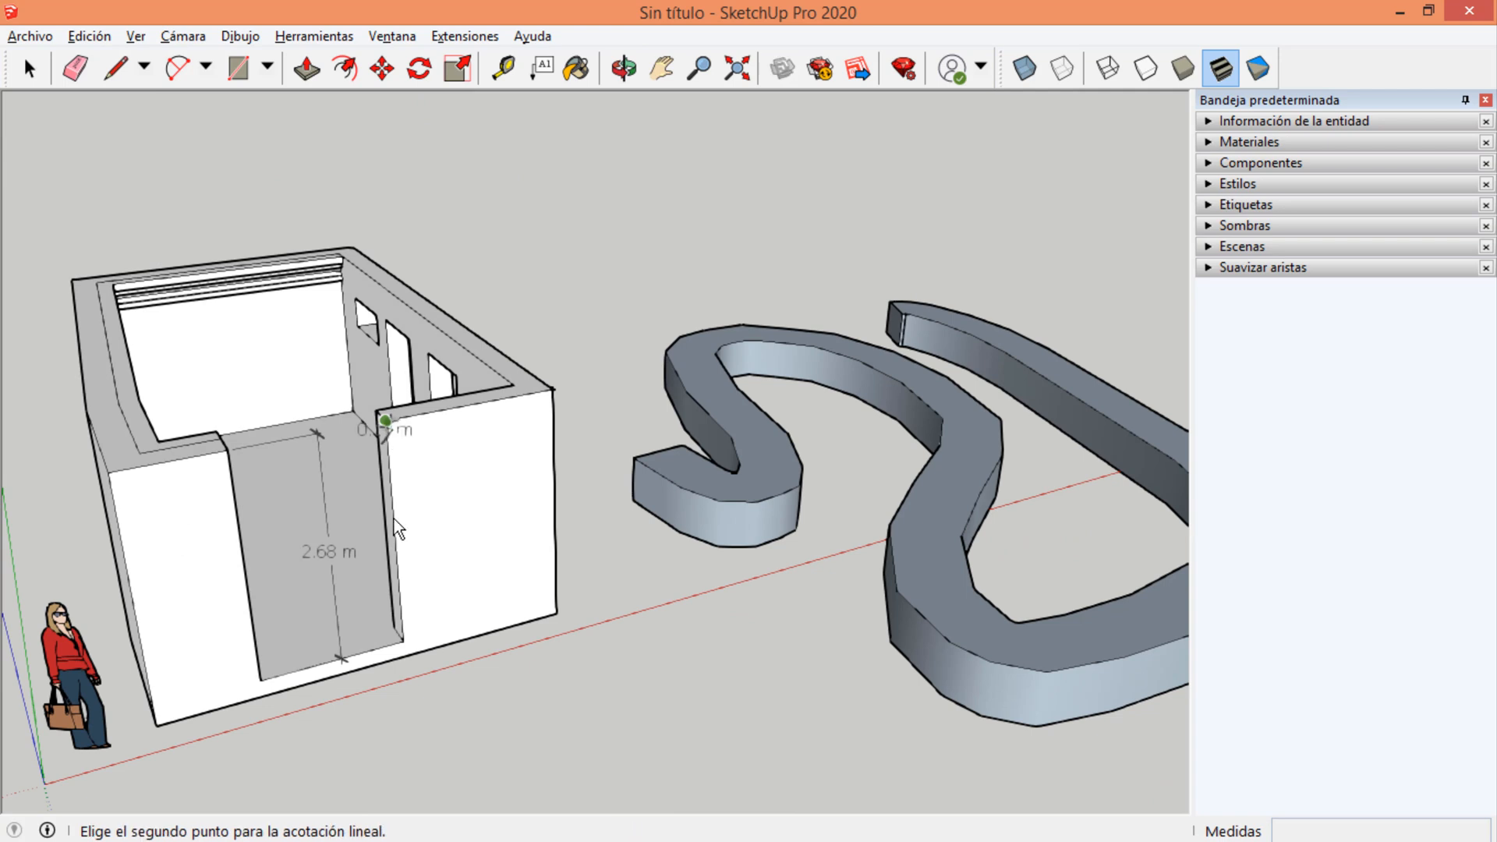
left_click(405, 637)
left_click(438, 605)
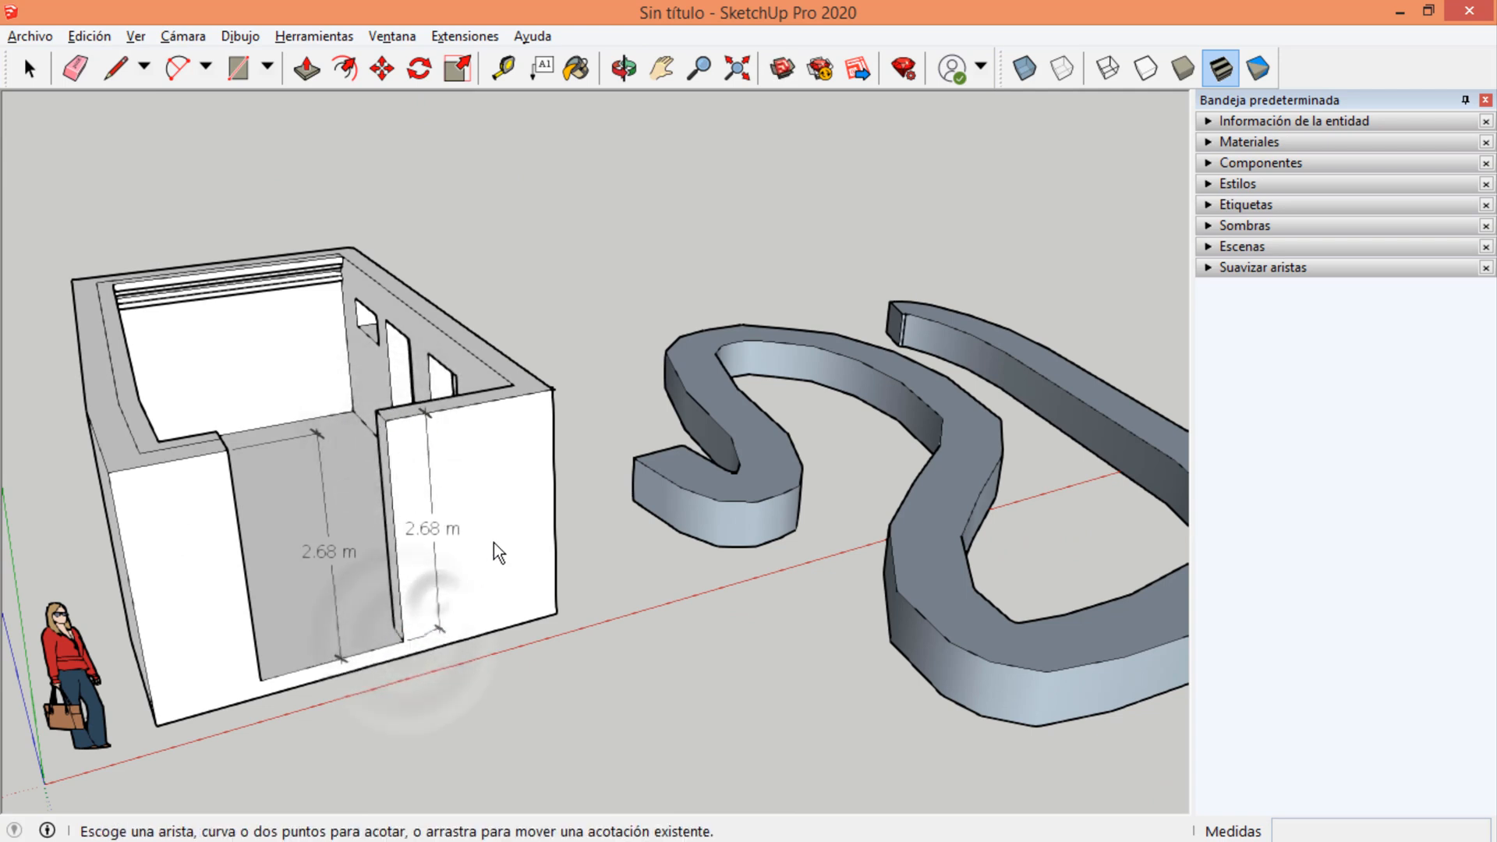
Dimension the vertical edge at the front outer corner and the upper outer edge of the window wall.
left_click(556, 613)
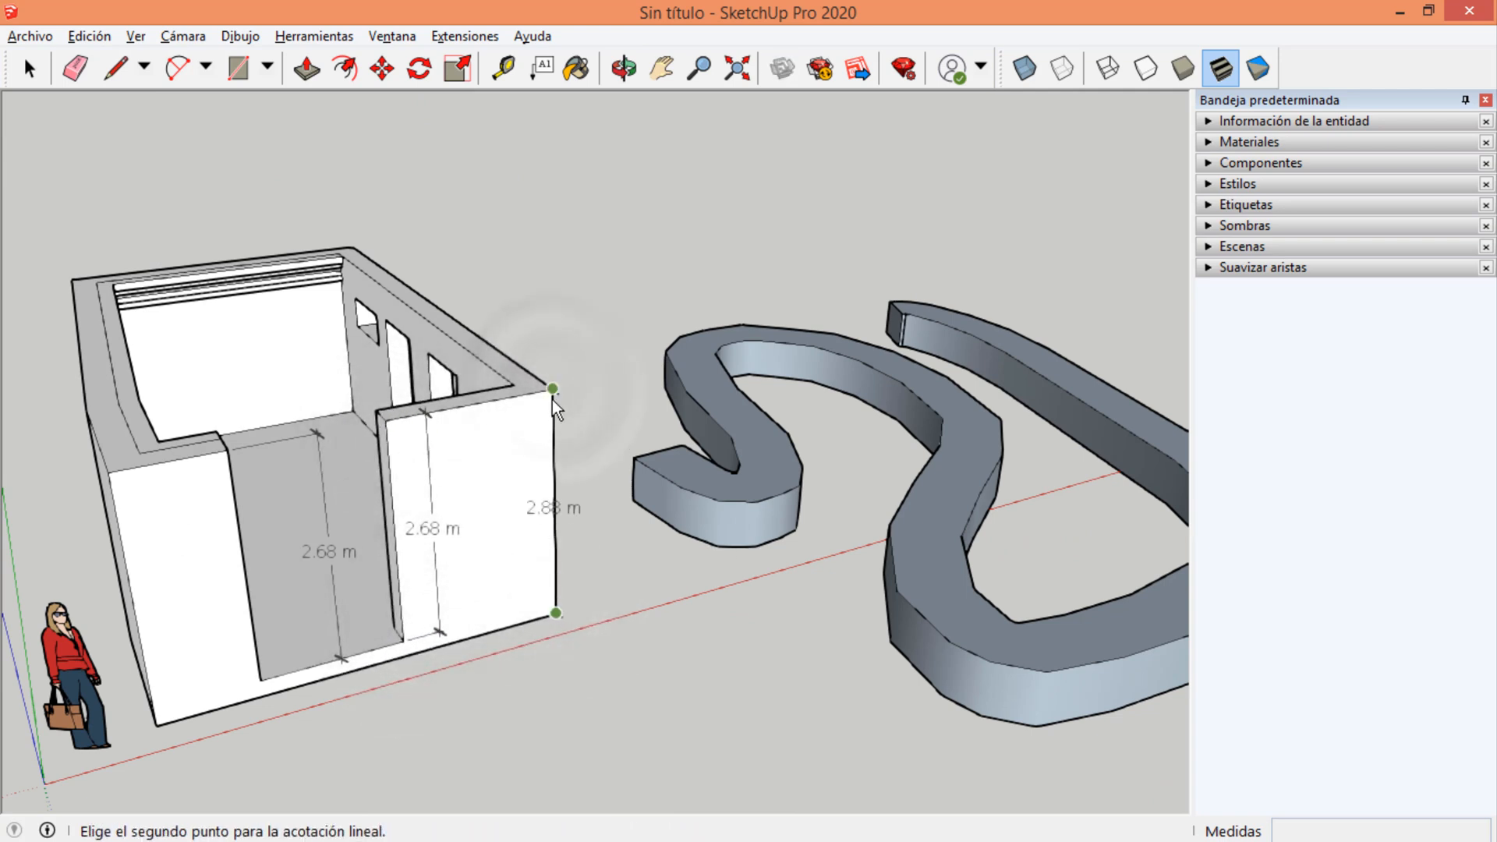
left_click(552, 389)
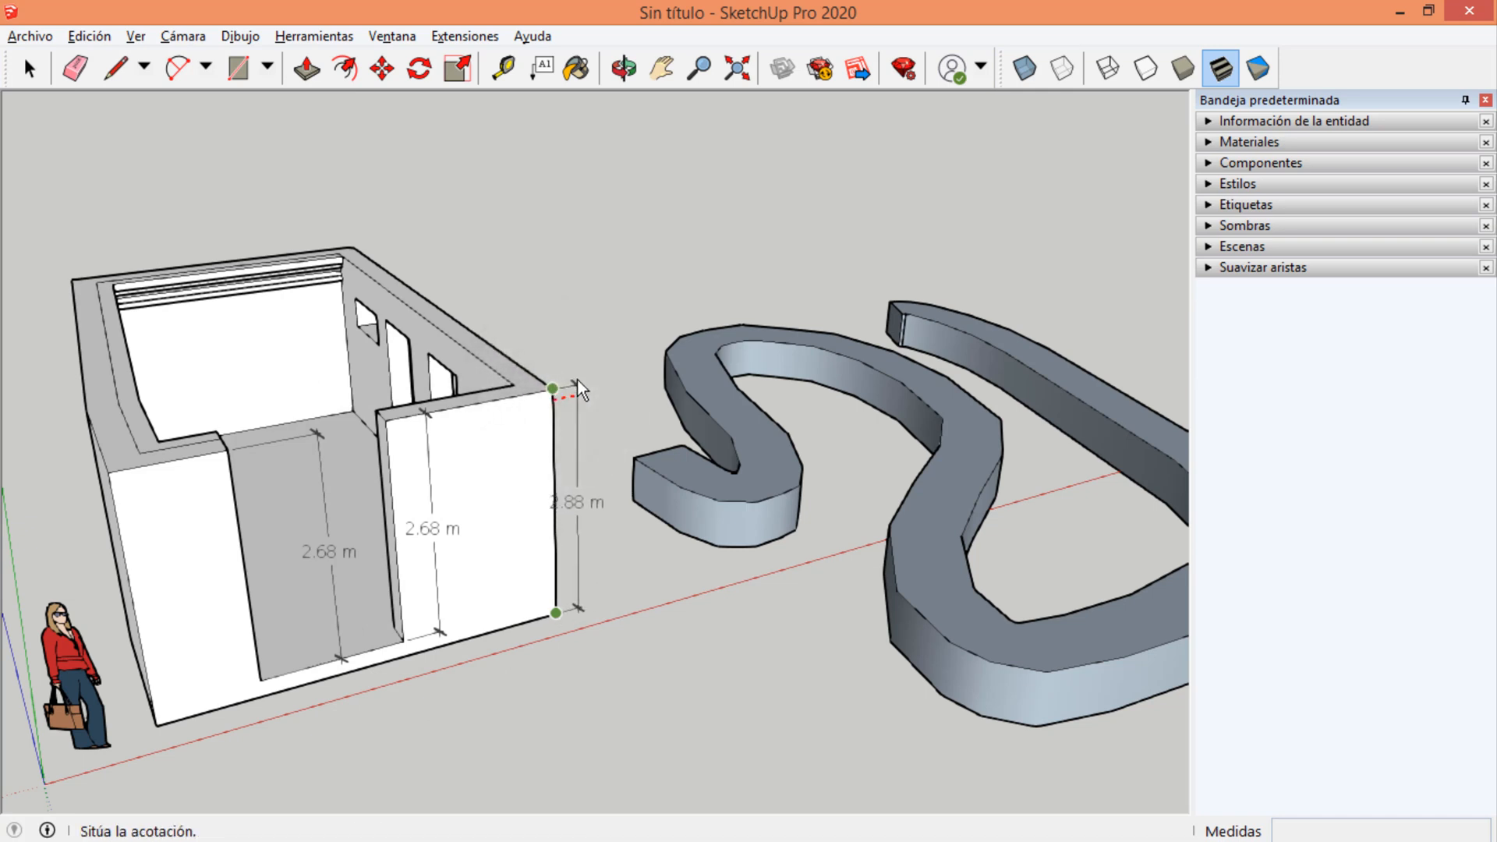
left_click(598, 375)
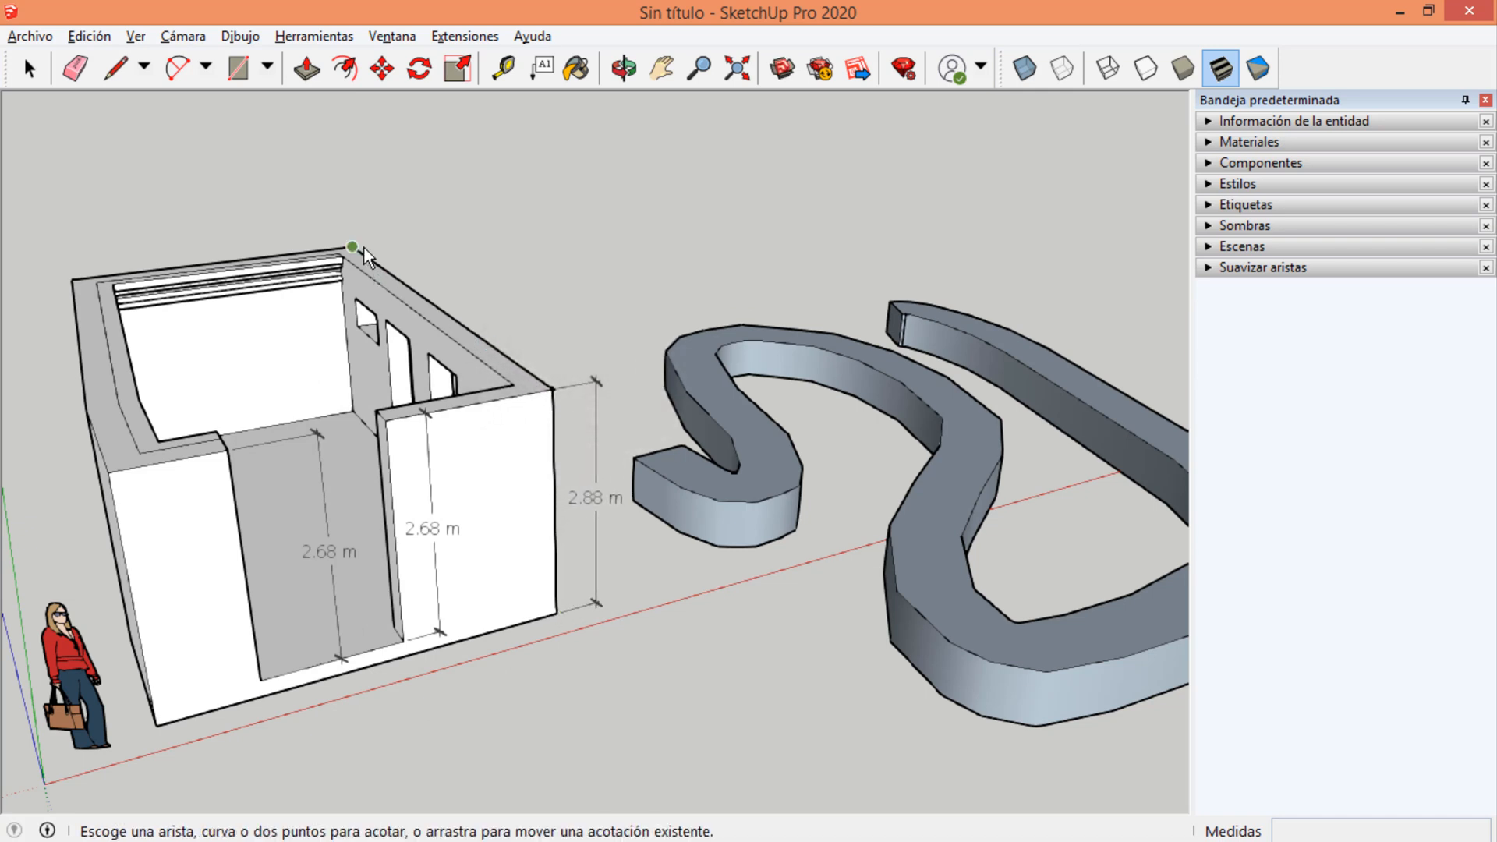
left_click(351, 247)
left_click(551, 388)
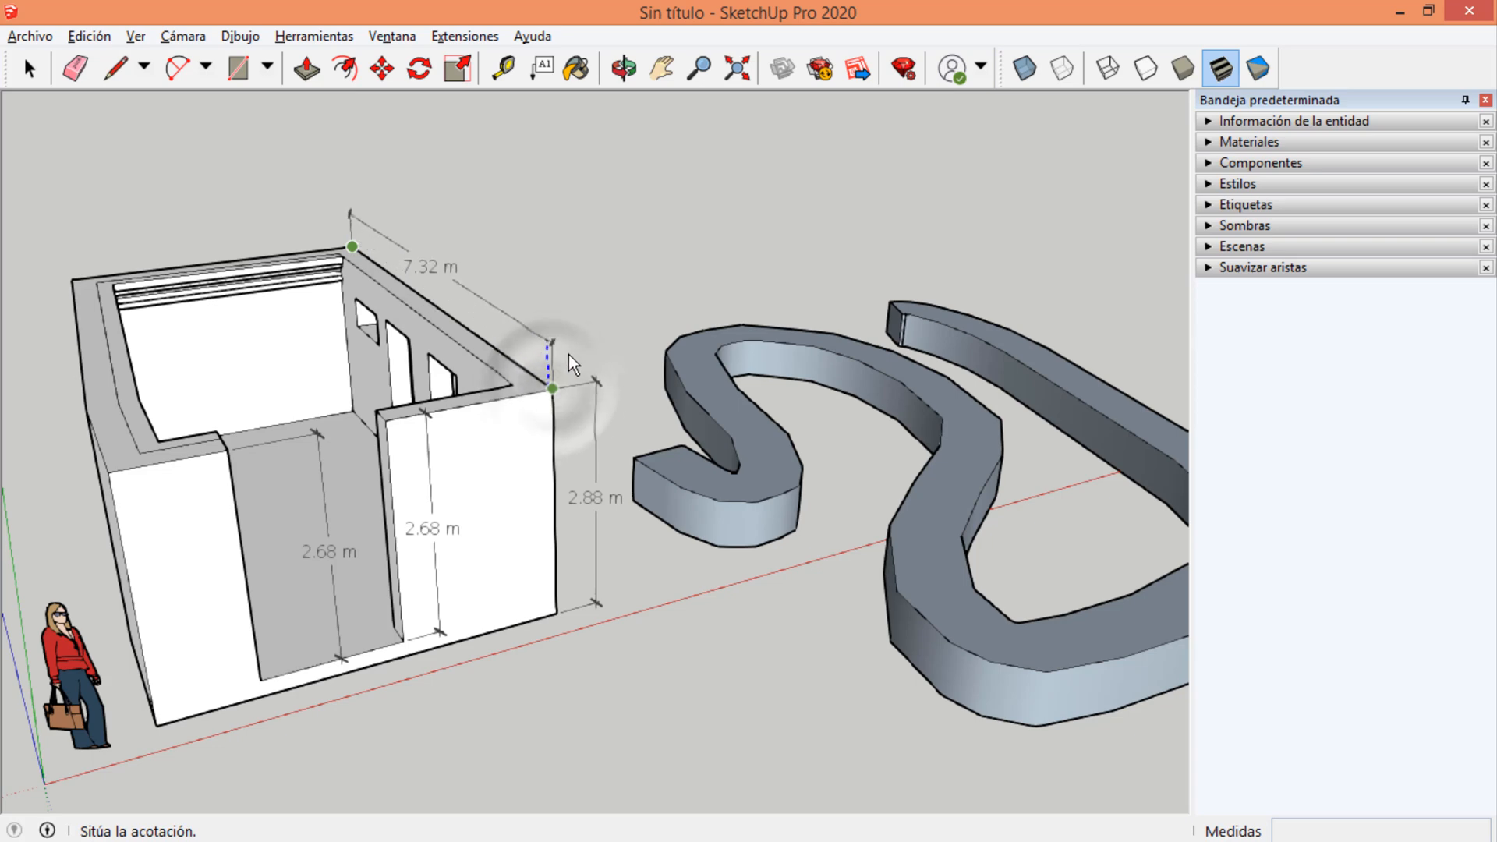
left_click(569, 353)
Dimension the long upper outer edge of the wall opposite the windows.
mouse_move(517, 423)
middle_mouse_down()
mouse_move(636, 345)
mouse_move(532, 426)
middle_mouse_up()
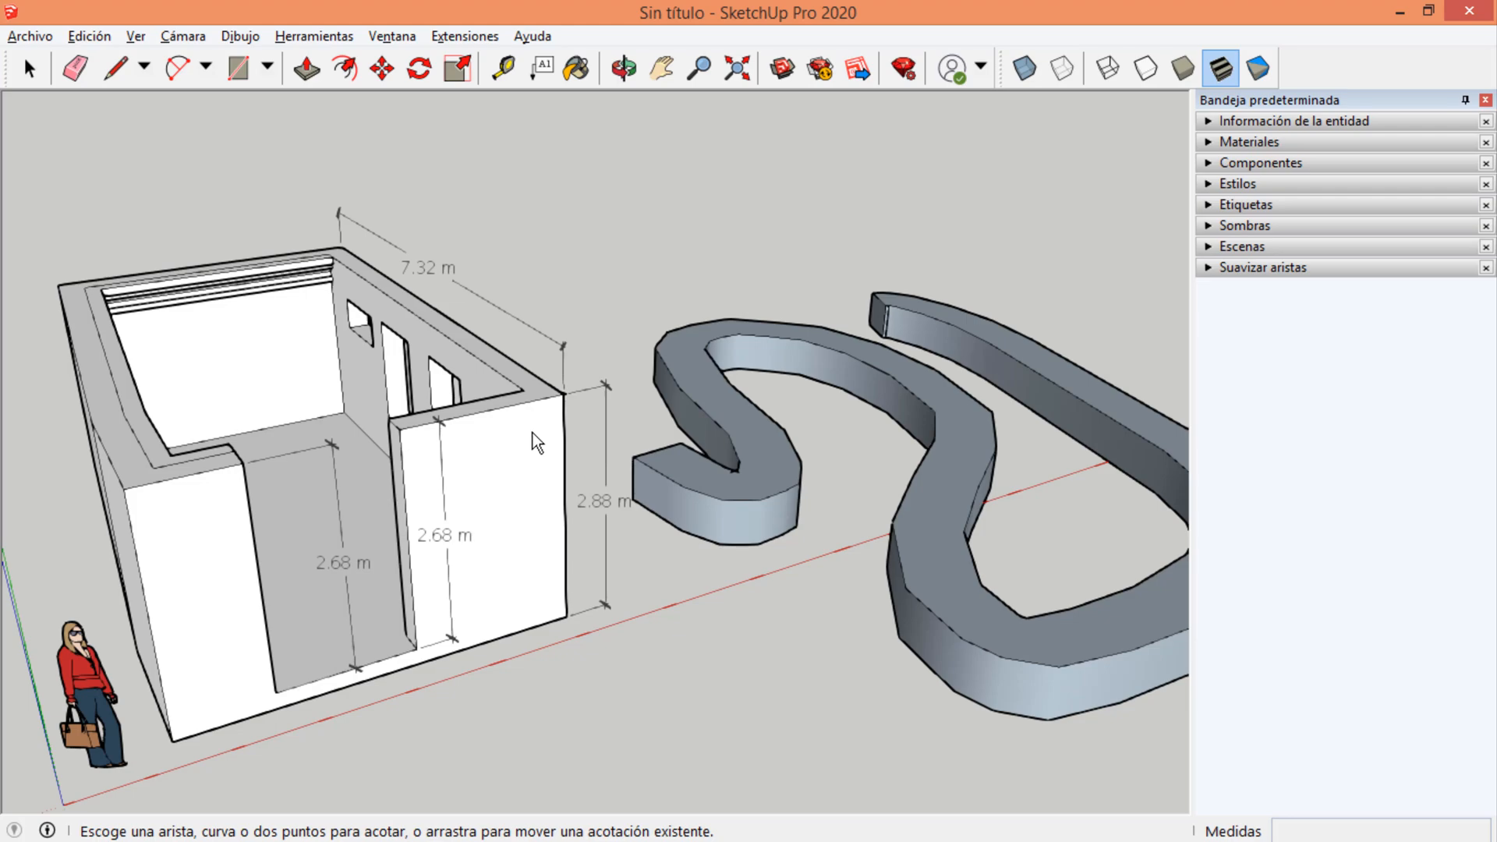
middle_click_drag(748, 508, 1069, 468)
middle_click_drag(343, 473, 138, 564)
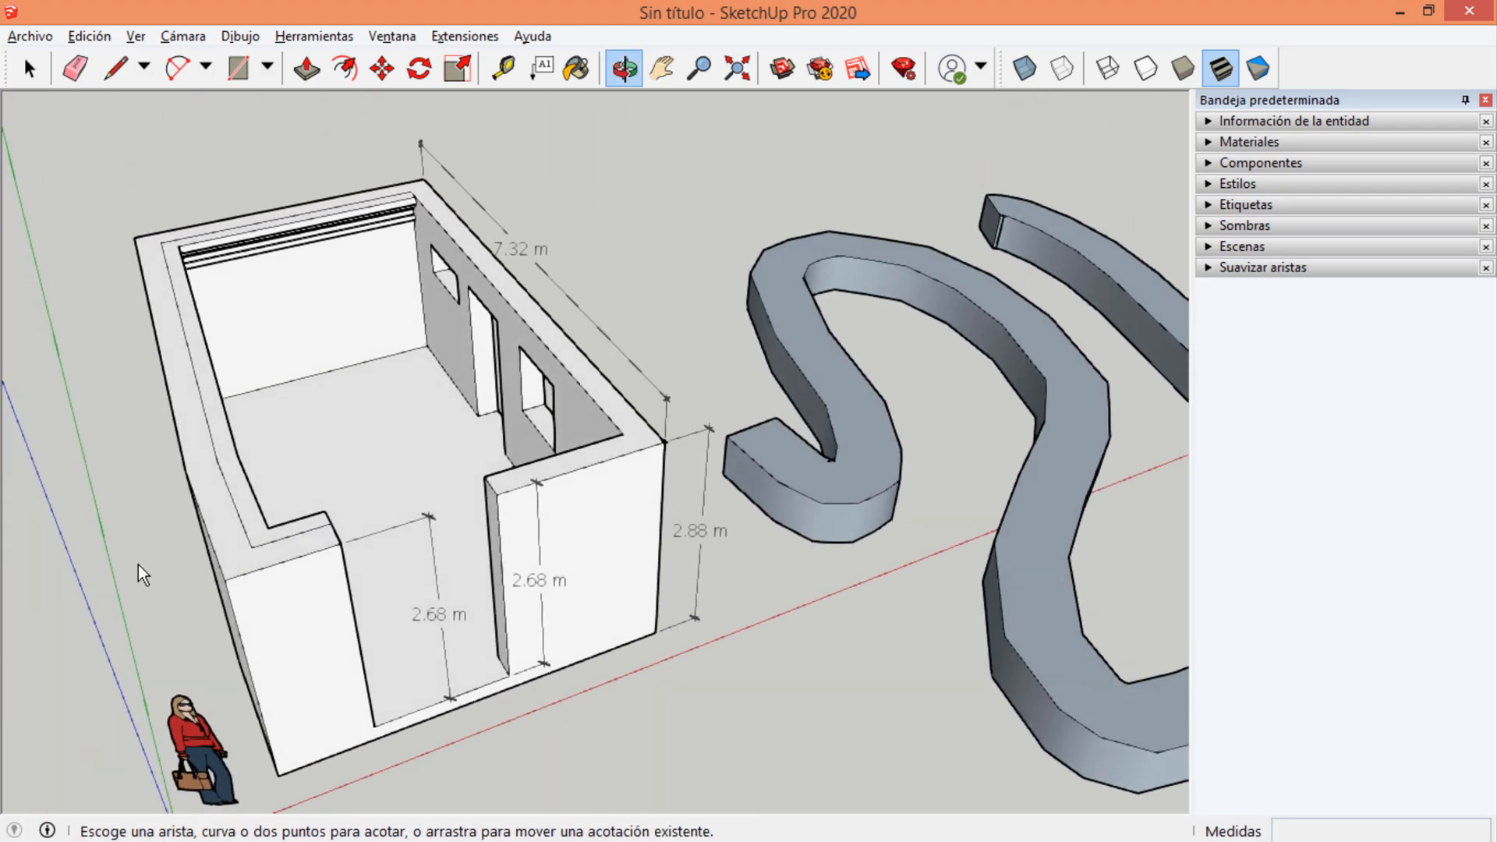
left_click(172, 394)
left_click(129, 399)
middle_click_drag(129, 399, 456, 563)
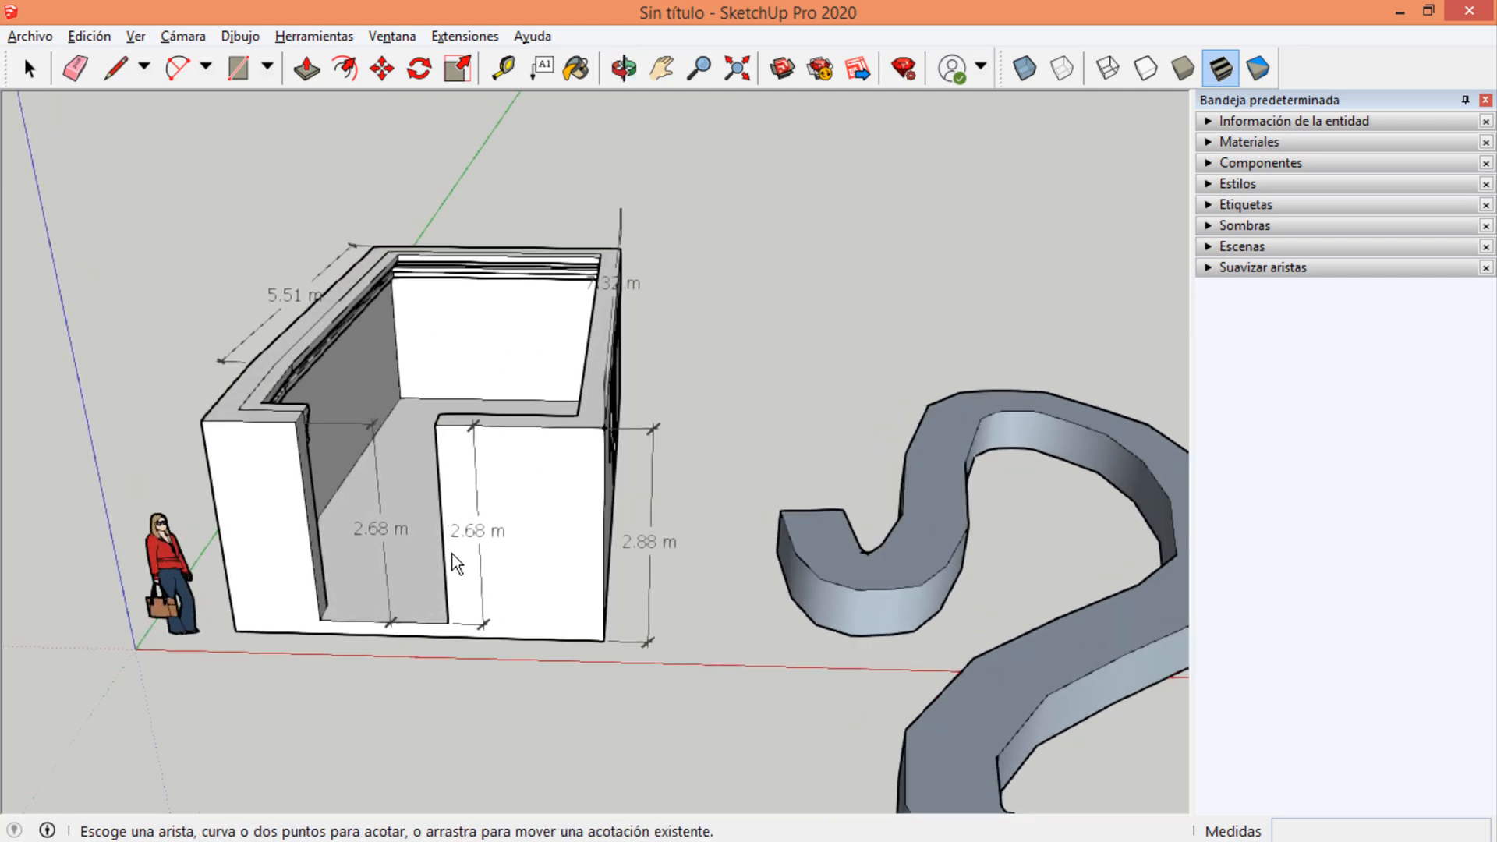
scroll(456, 563, "up", 3)
scroll(478, 495, "down", 2)
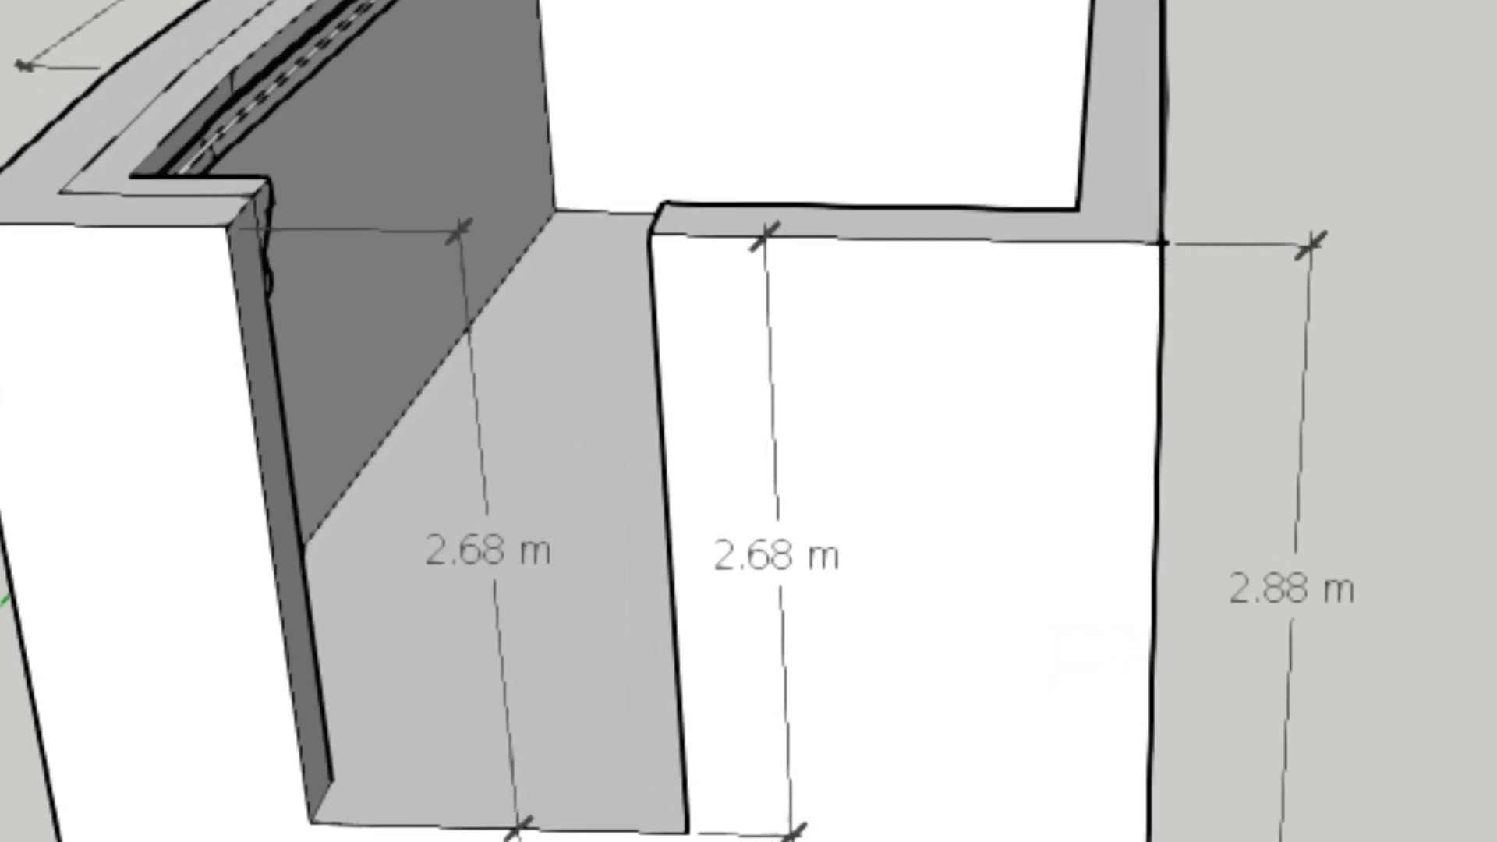
Start a 3D text that reads ANALÍZATE ESTO.
left_click(358, 2)
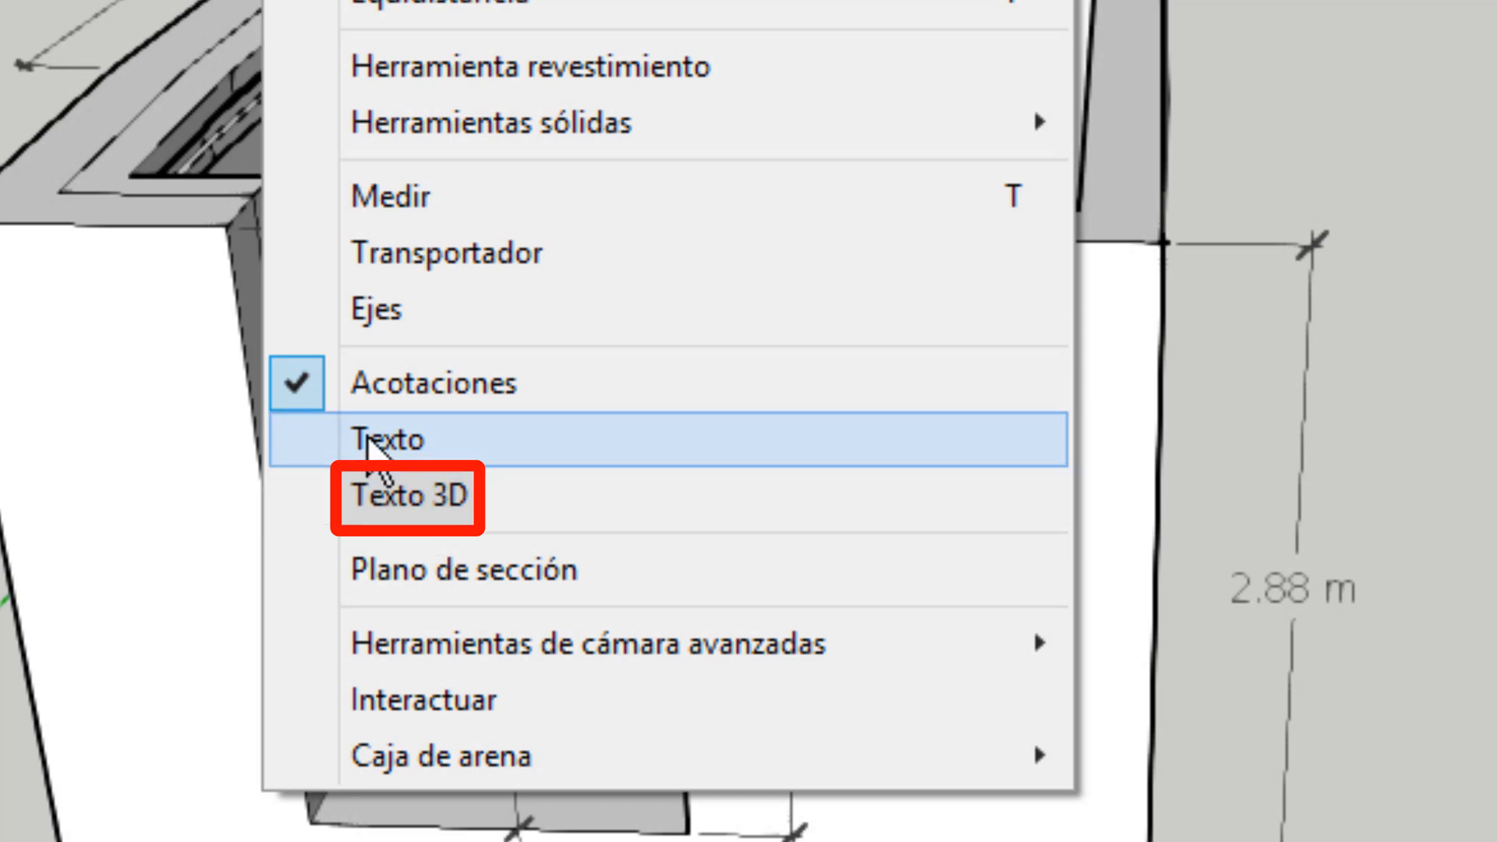
left_click(412, 503)
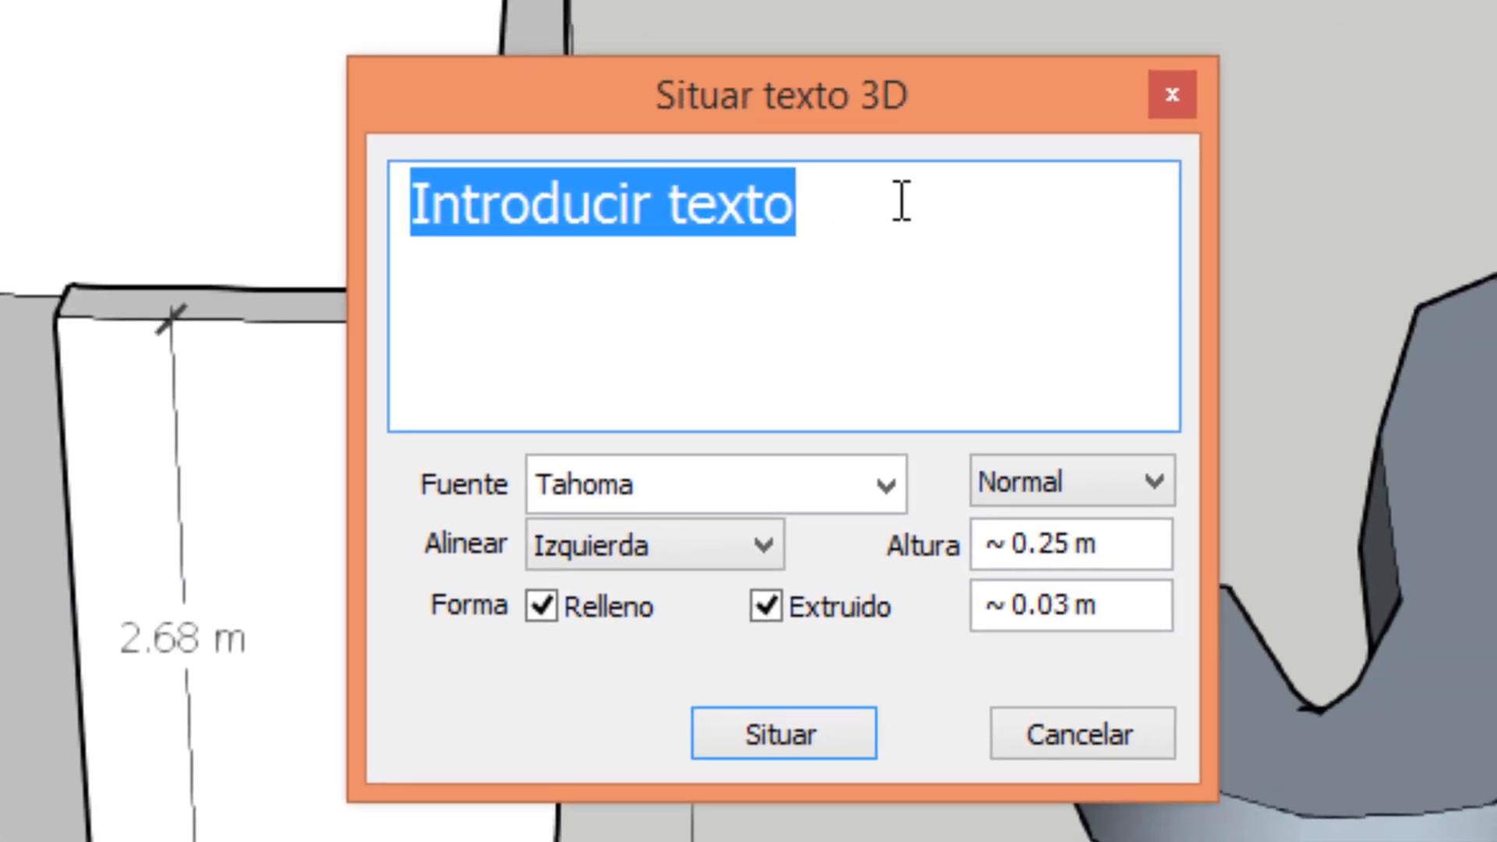
type("a")
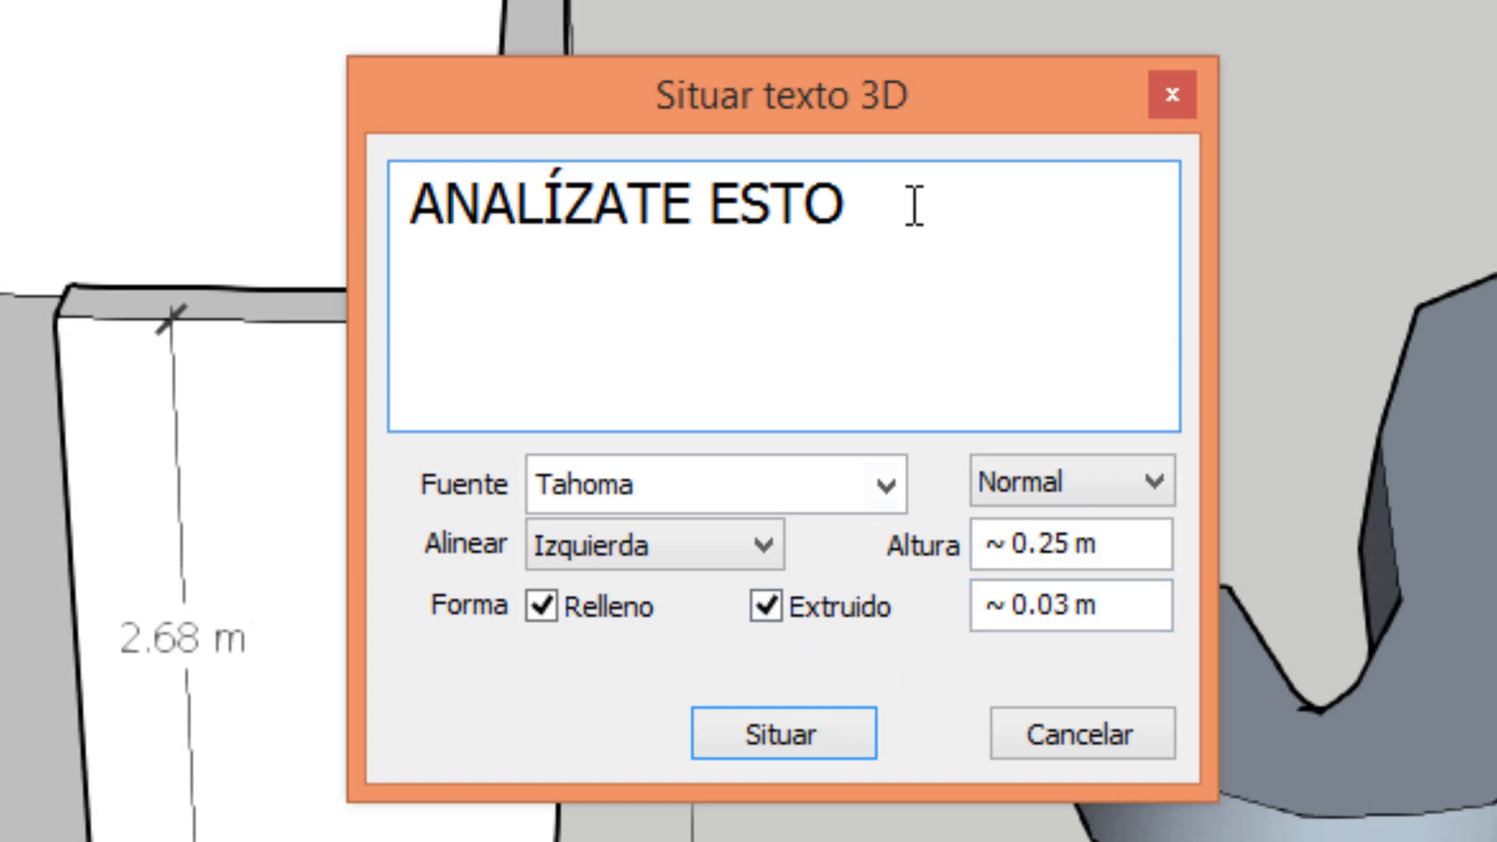
Try the TechnicBold and Tw Cen MT Condensed Extra Bold fonts on the 3D text.
left_click(884, 487)
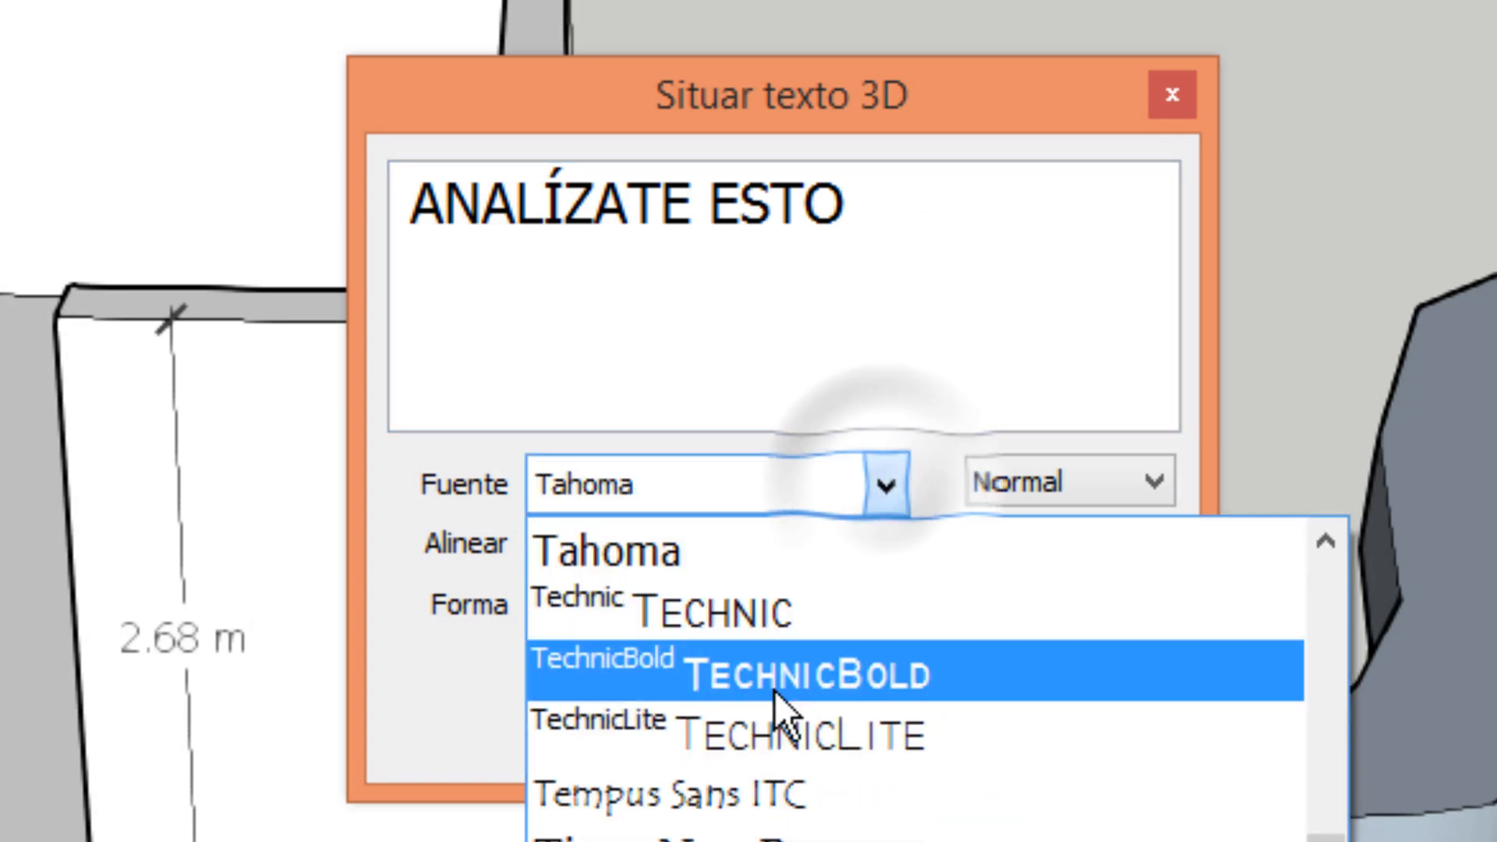
left_click(780, 676)
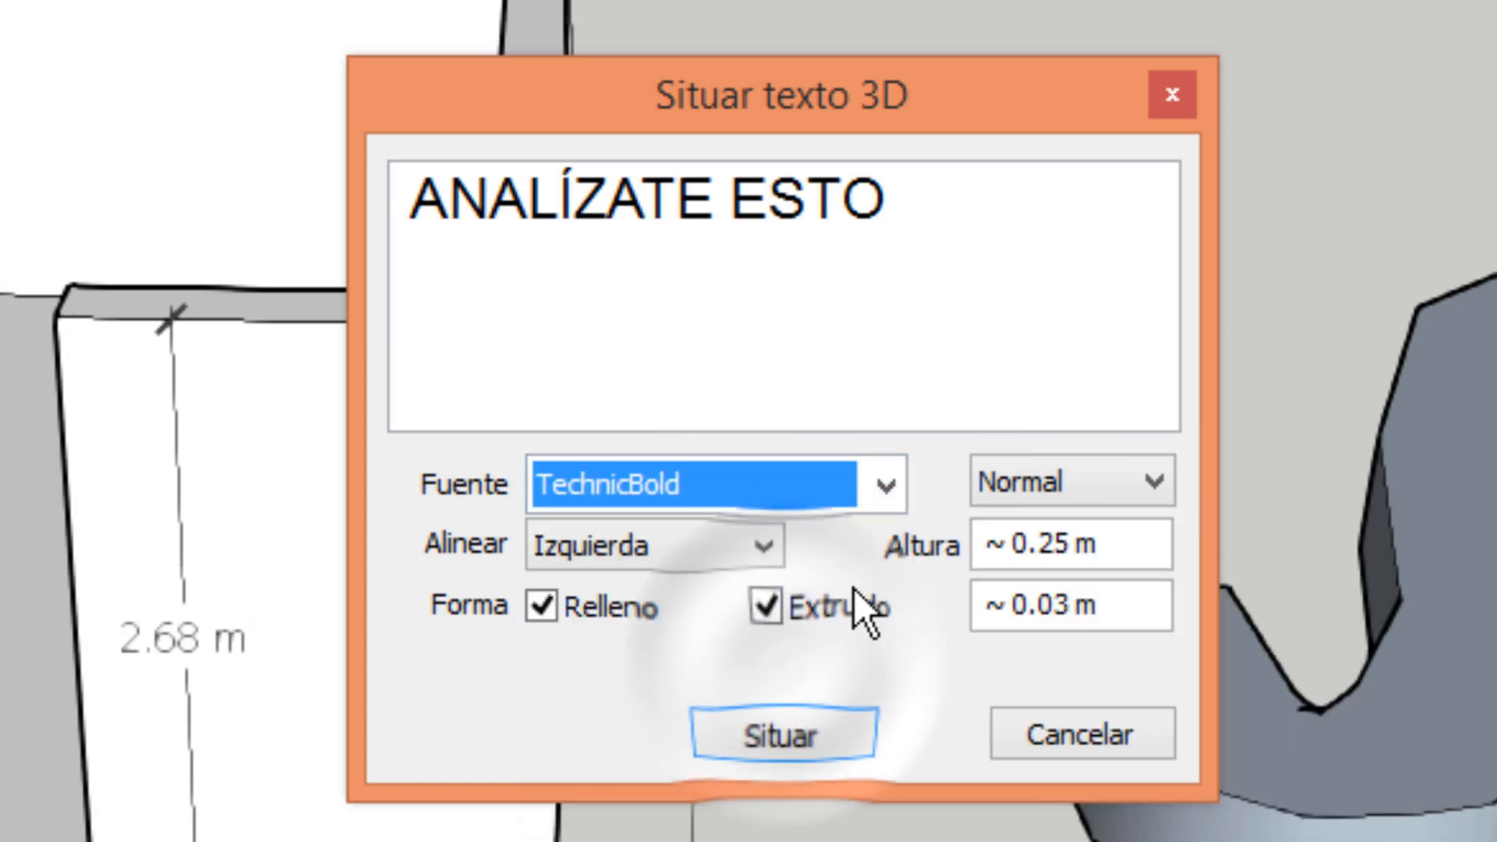
left_click(884, 486)
scroll(779, 699, "down", 2)
scroll(780, 698, "down", 2)
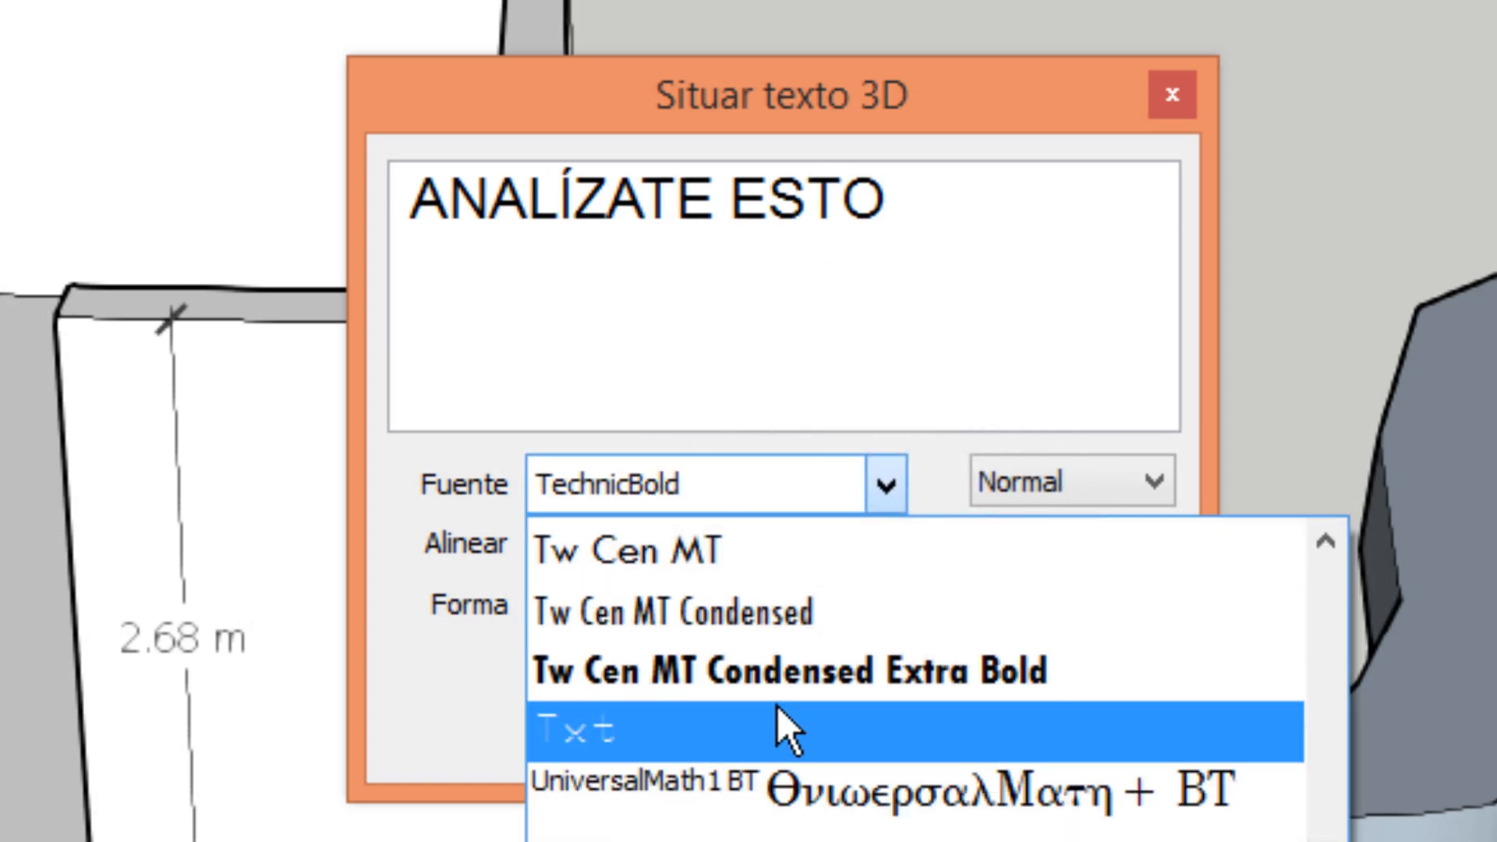
left_click(781, 665)
Set the 3D text's font to Vineta BT.
left_click(886, 485)
scroll(752, 778, "down", 3)
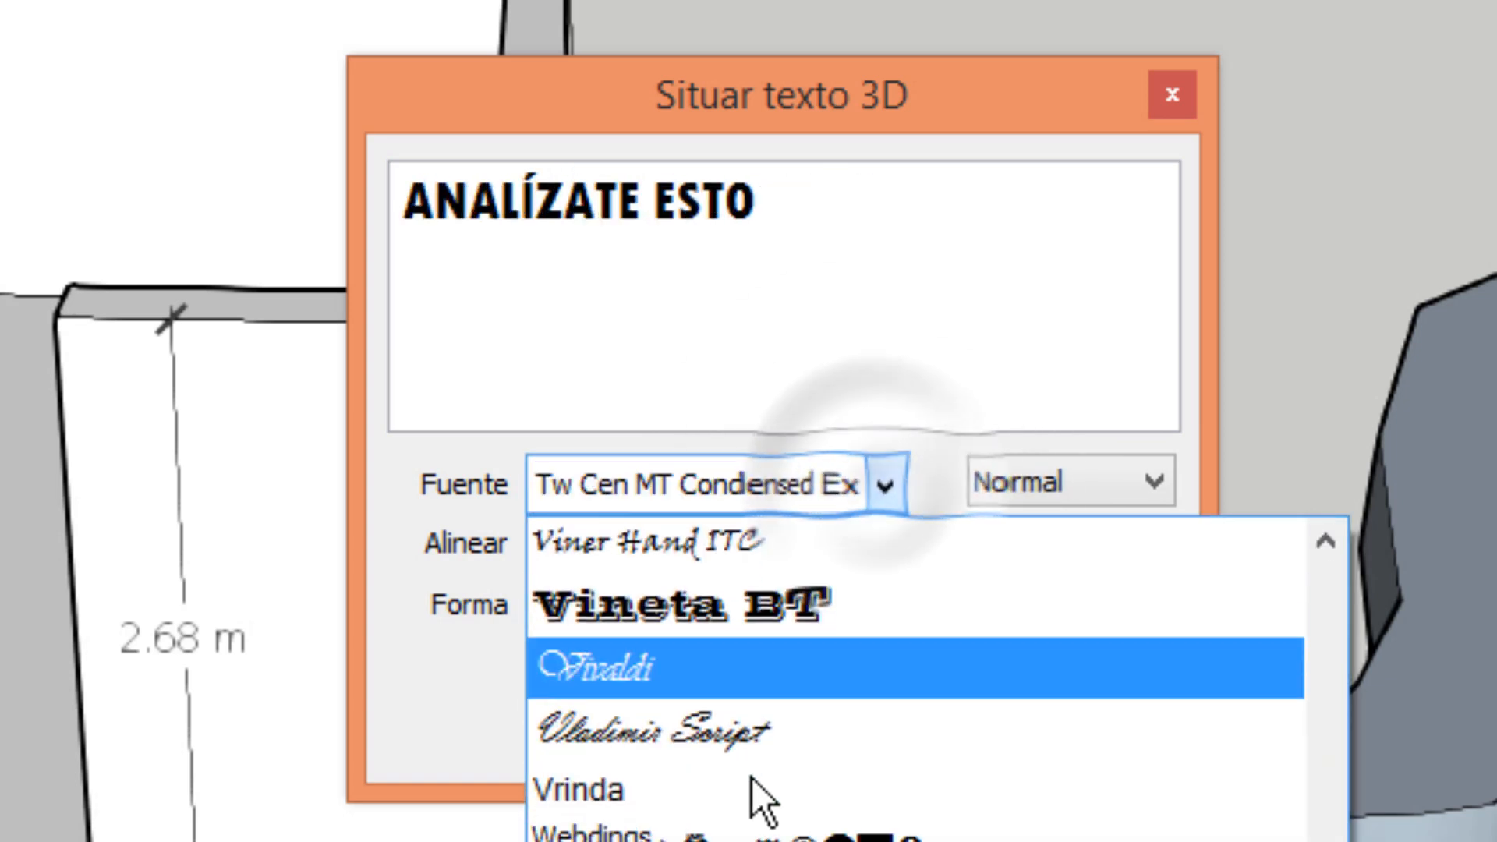
scroll(753, 778, "up", 2)
scroll(756, 778, "up", 1)
left_click(756, 740)
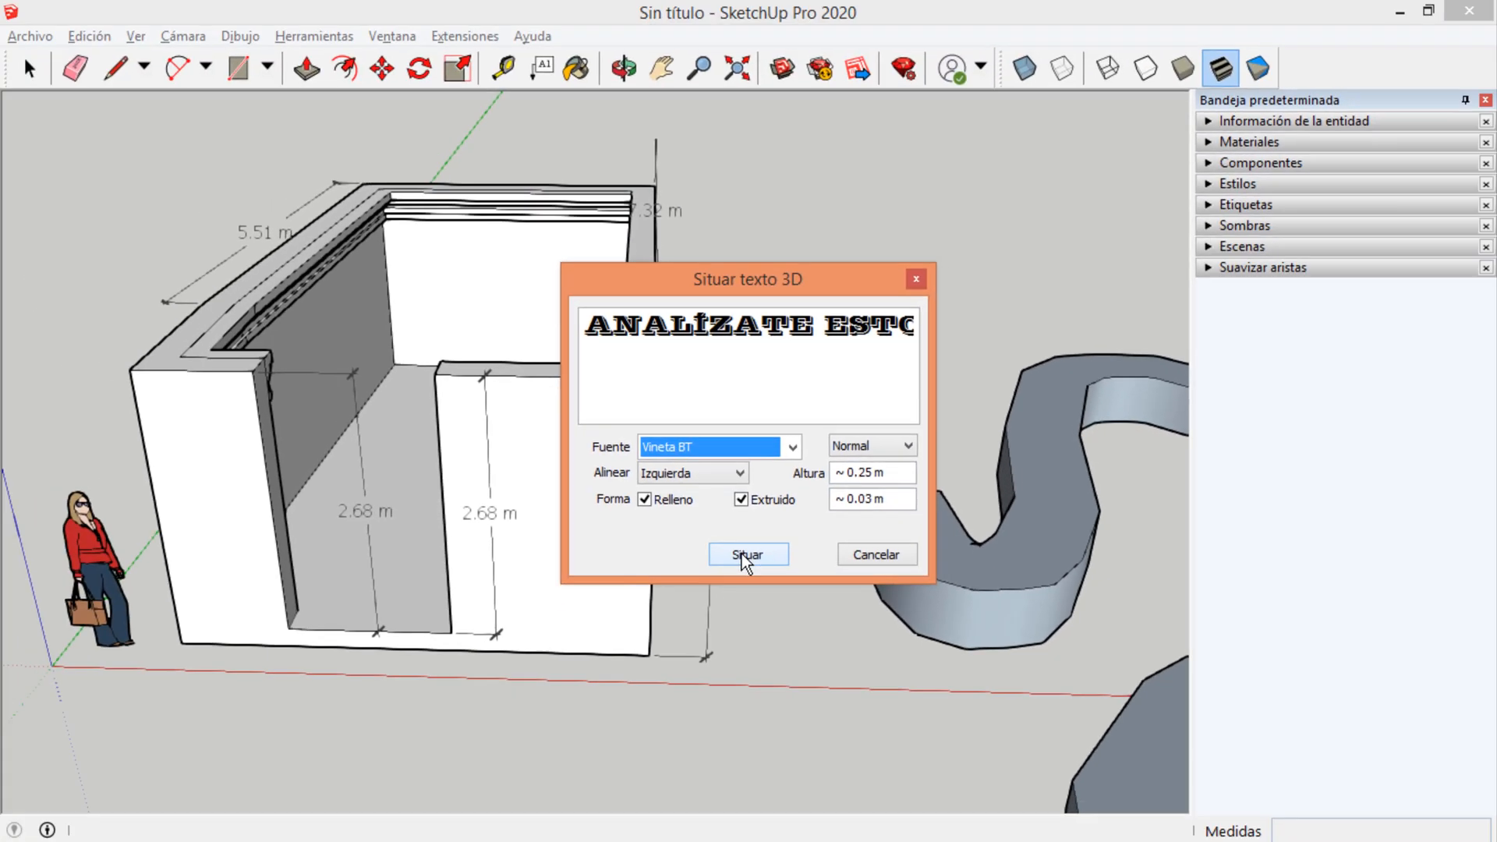
Place the 3D text on the outer face of the front wall beside the doorway.
left_click(747, 555)
scroll(735, 535, "down", 3)
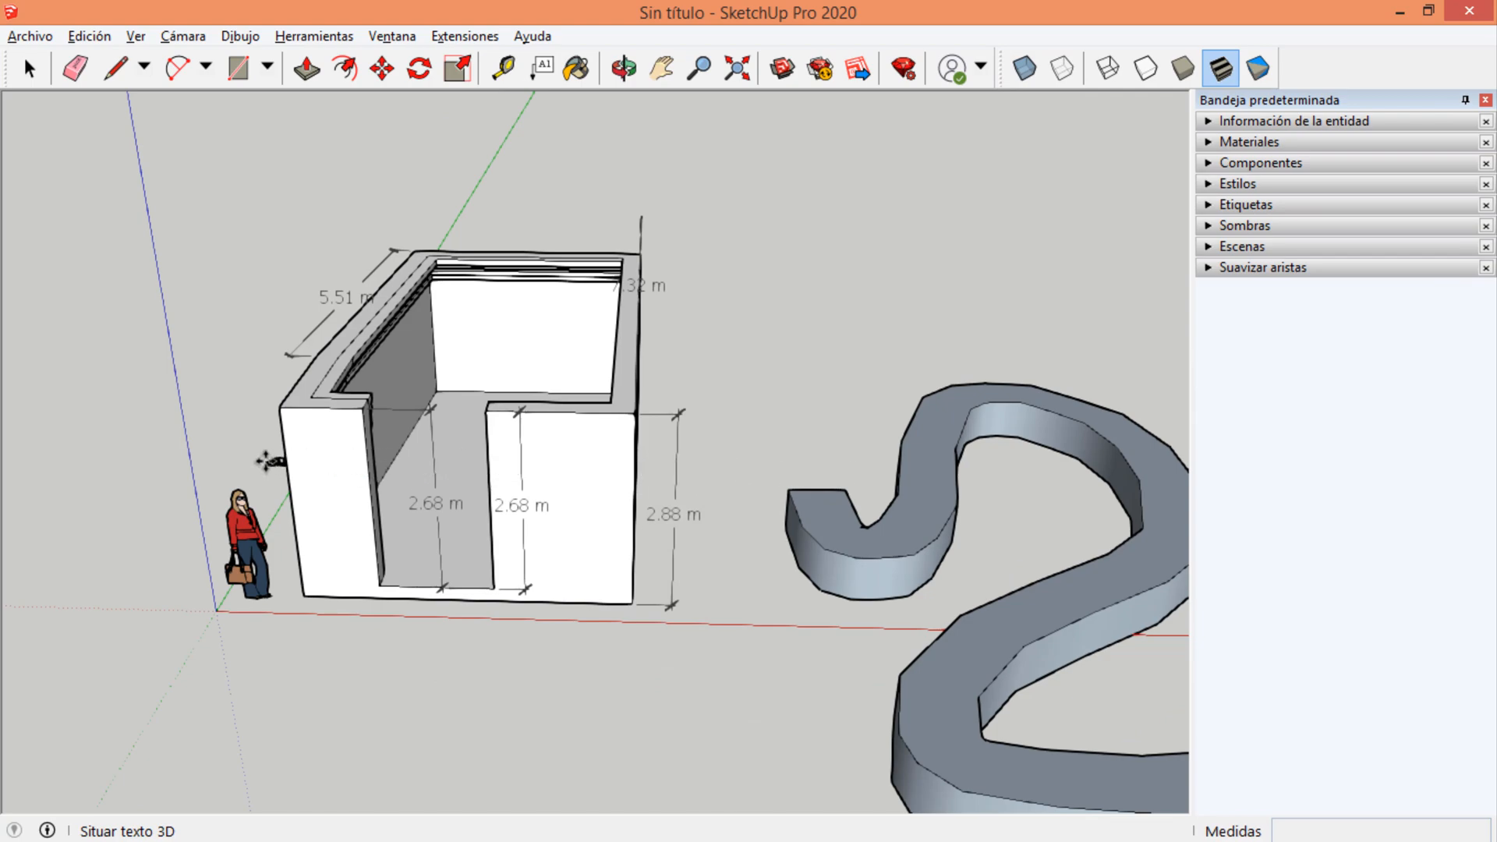
middle_click_drag(265, 462, 353, 441)
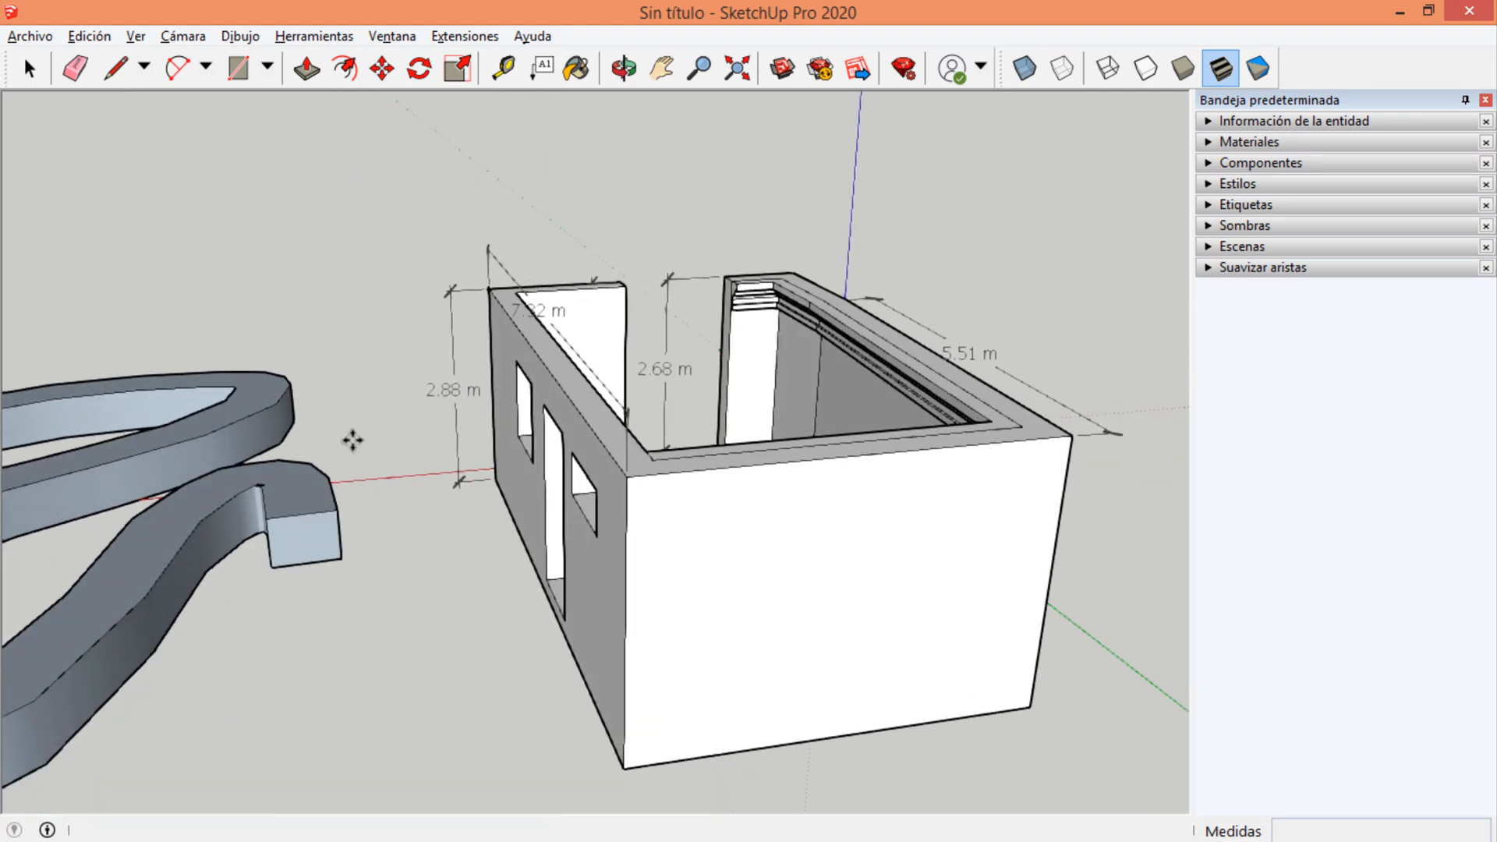
middle_click_drag(622, 501, 285, 452)
scroll(608, 444, "up", 3)
left_click(508, 443)
Scale the 3D text down to fit the wall section beside the doorway and shift it sideways by about 0.04 m.
scroll(291, 444, "up", 5)
middle_click_drag(471, 474, 417, 386)
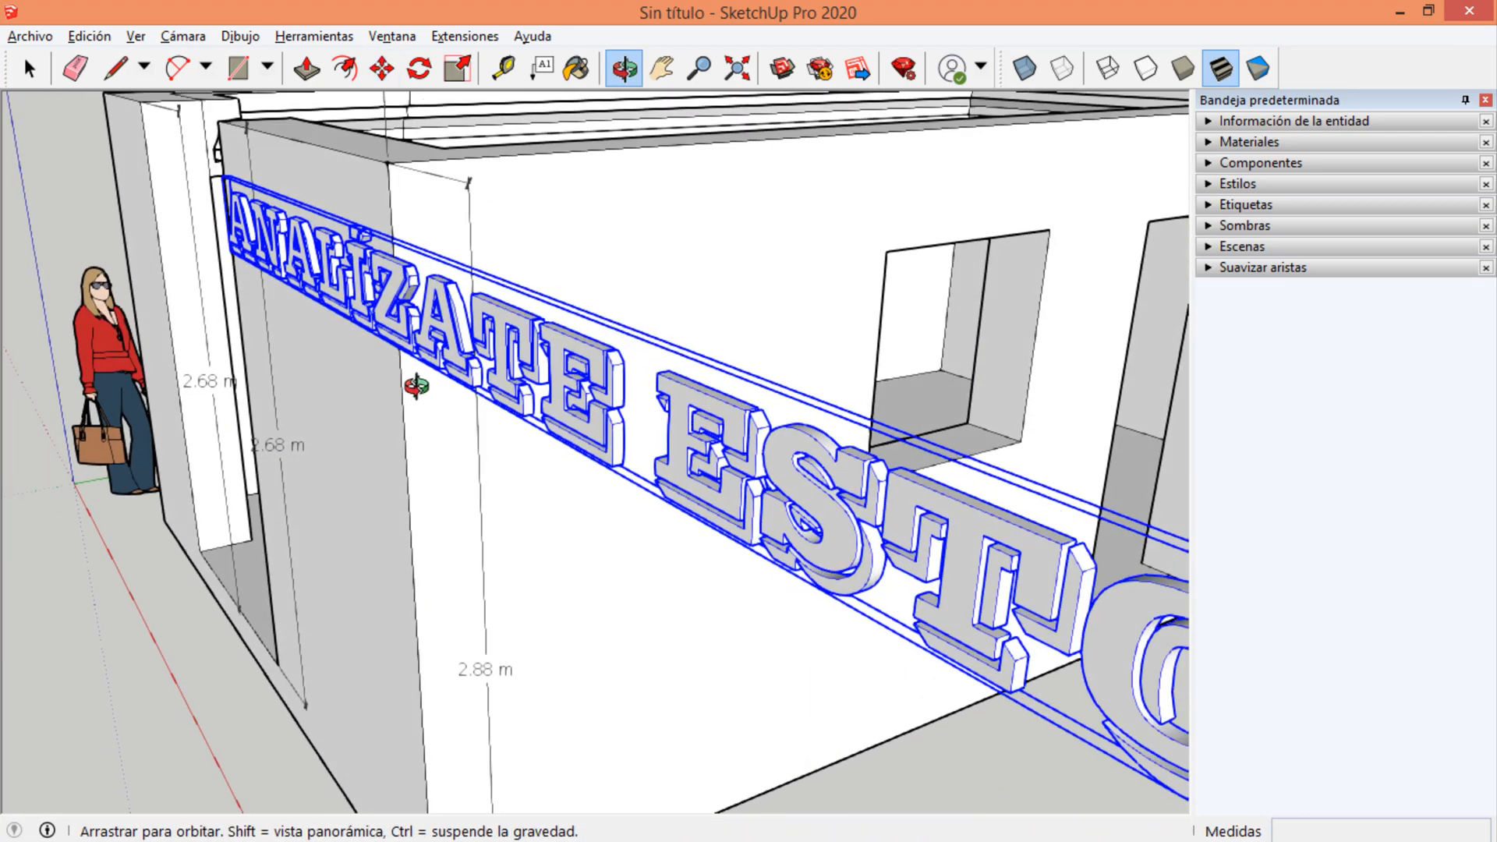
scroll(414, 381, "down", 2)
key("m")
scroll(581, 343, "down", 3)
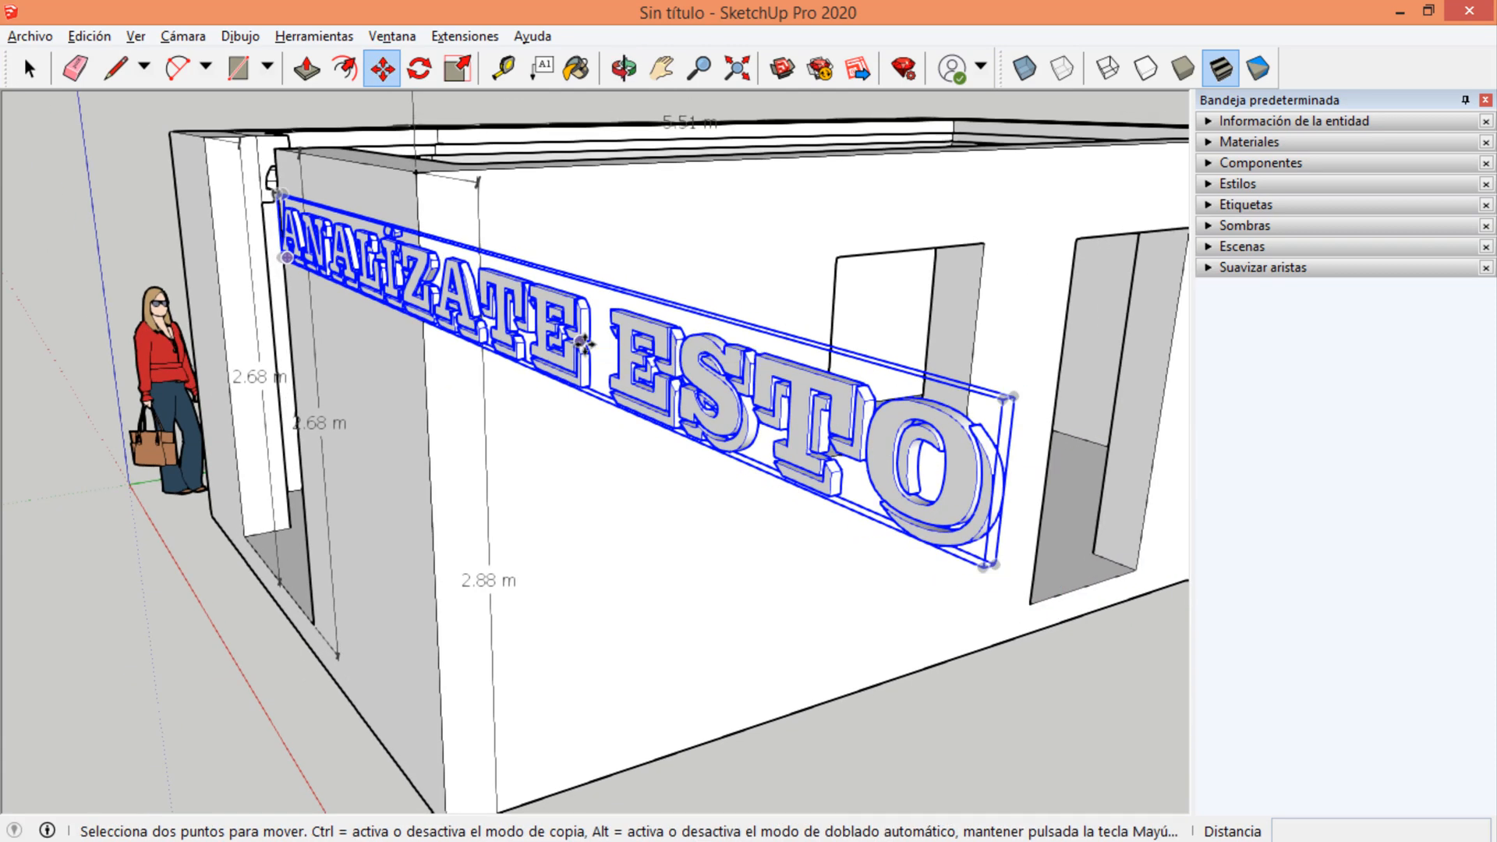
key("s")
left_click_drag(1002, 399, 415, 293)
middle_click_drag(428, 291, 698, 285)
scroll(580, 283, "up", 4)
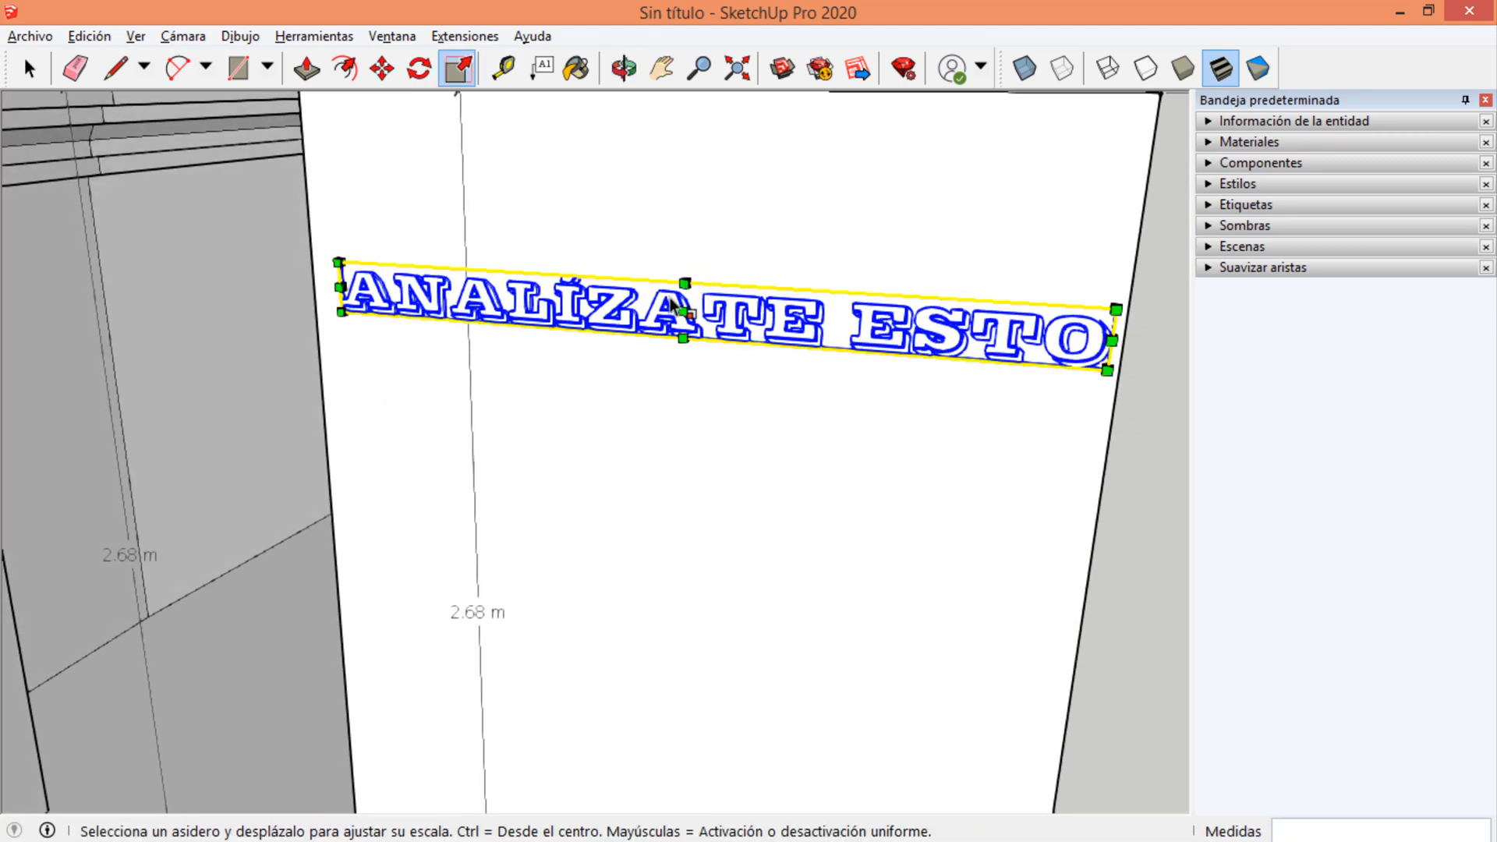
key("m")
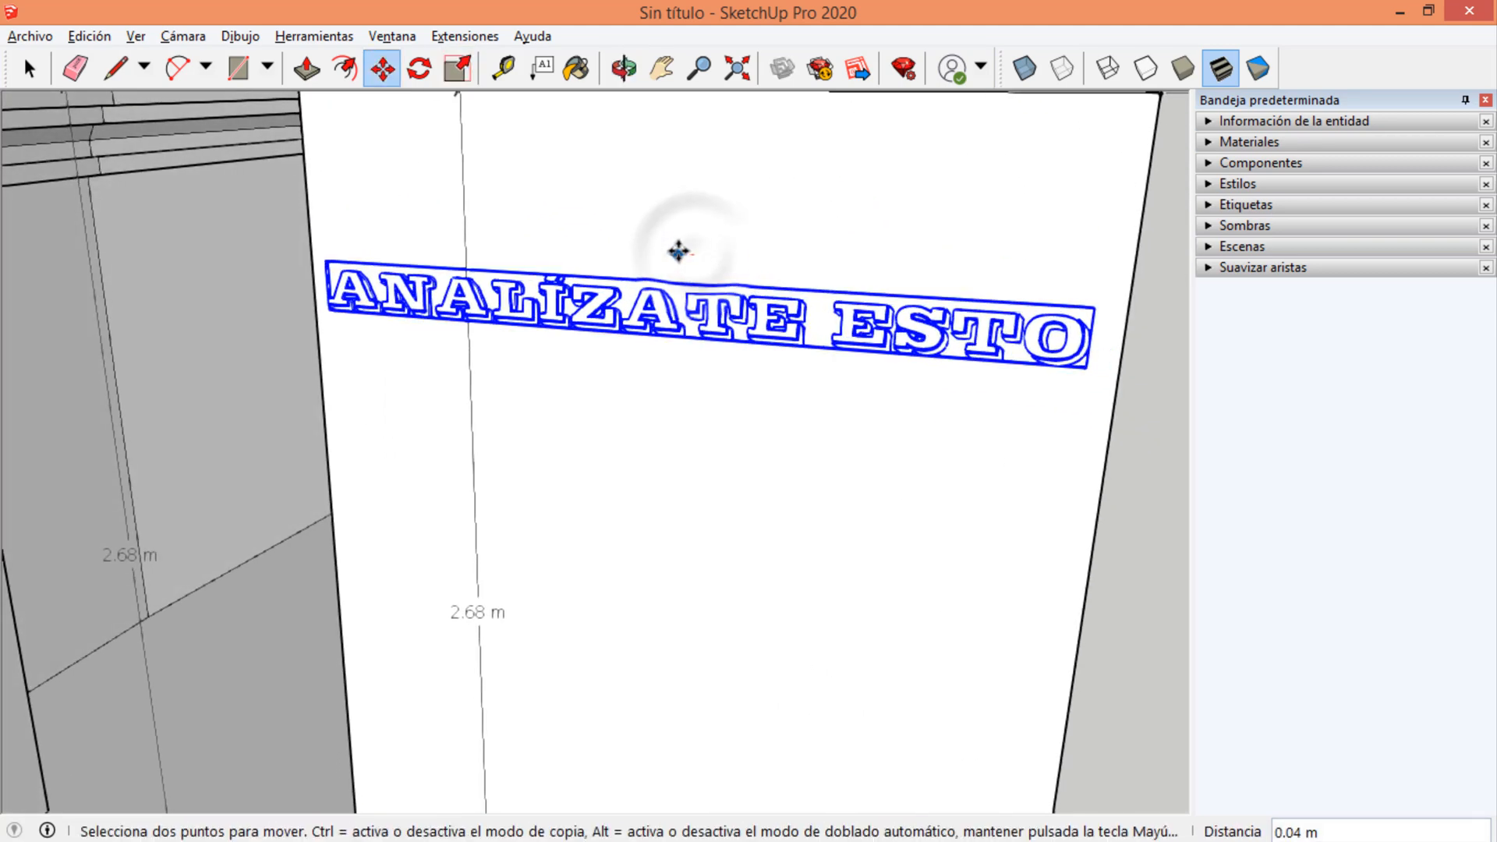
Examine how the 3D text sits on the front wall from several angles and clear its selection.
middle_click_drag(680, 251, 538, 325)
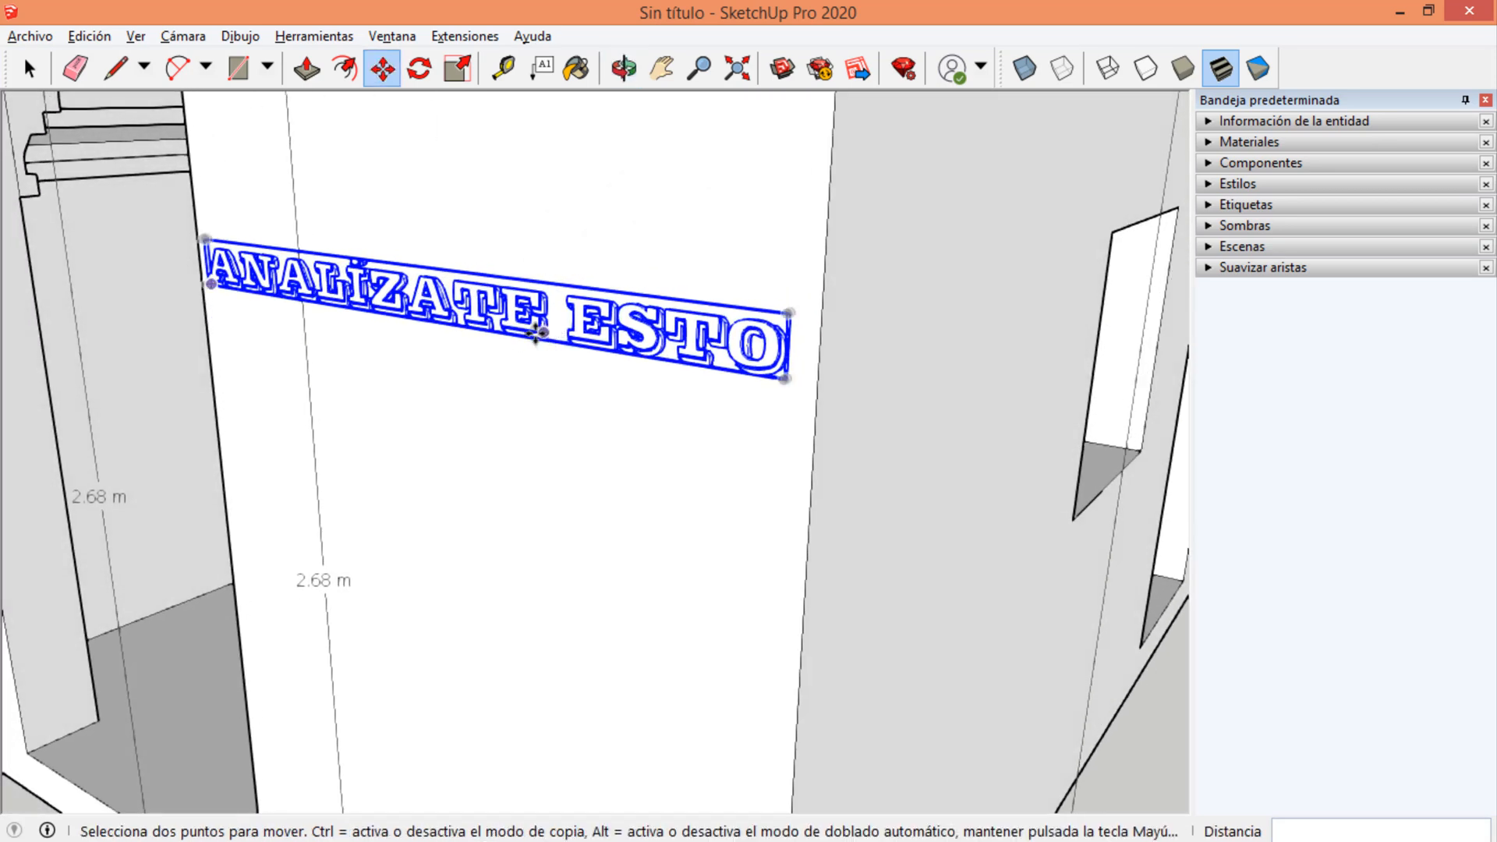
key("s")
left_click_drag(441, 297, 425, 302)
middle_click_drag(425, 303, 711, 407)
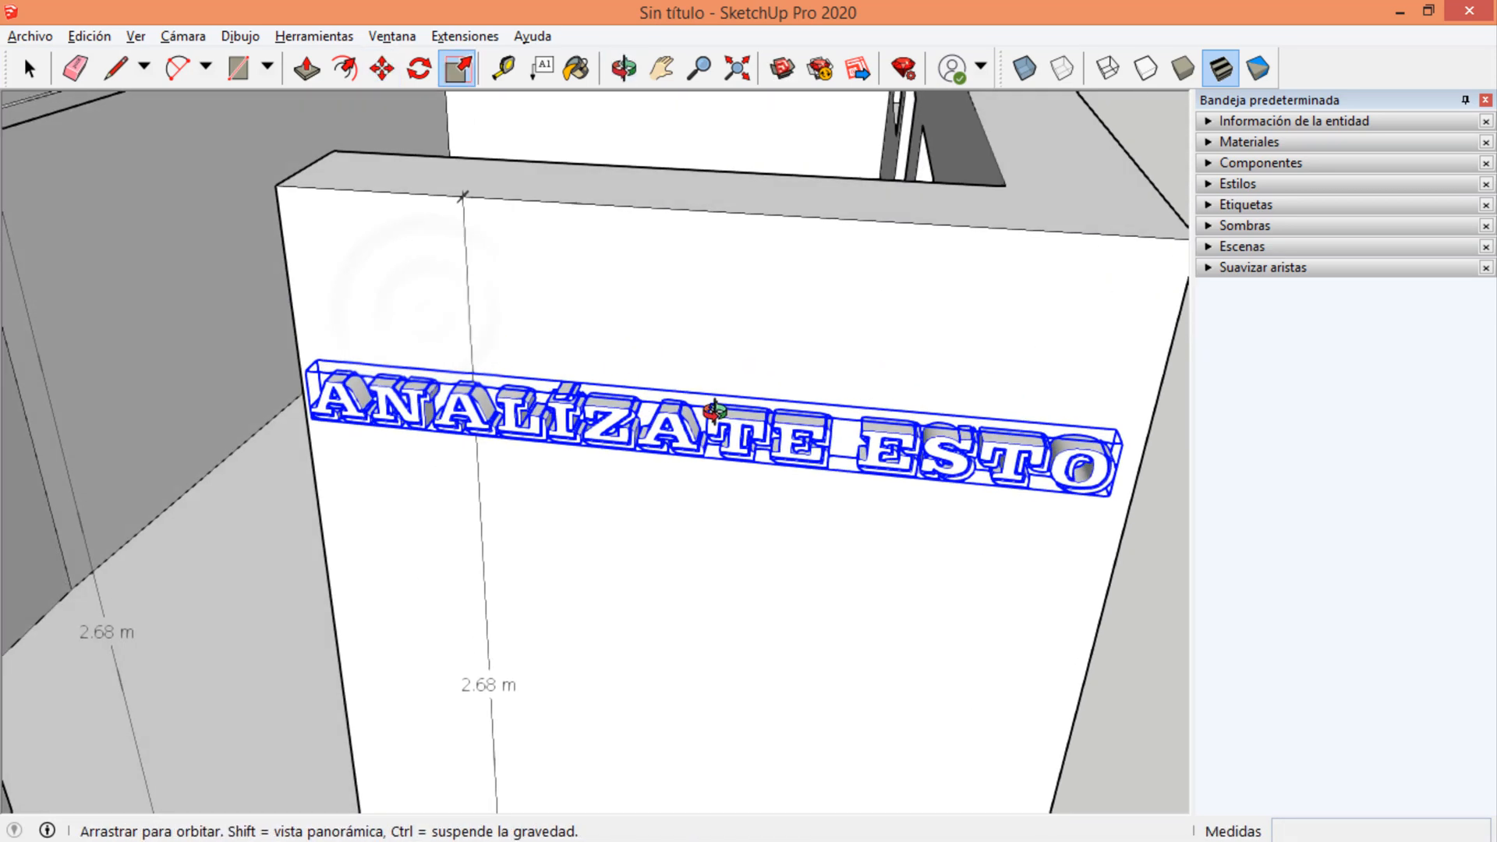
scroll(755, 483, "up", 5)
middle_click_drag(755, 483, 461, 237)
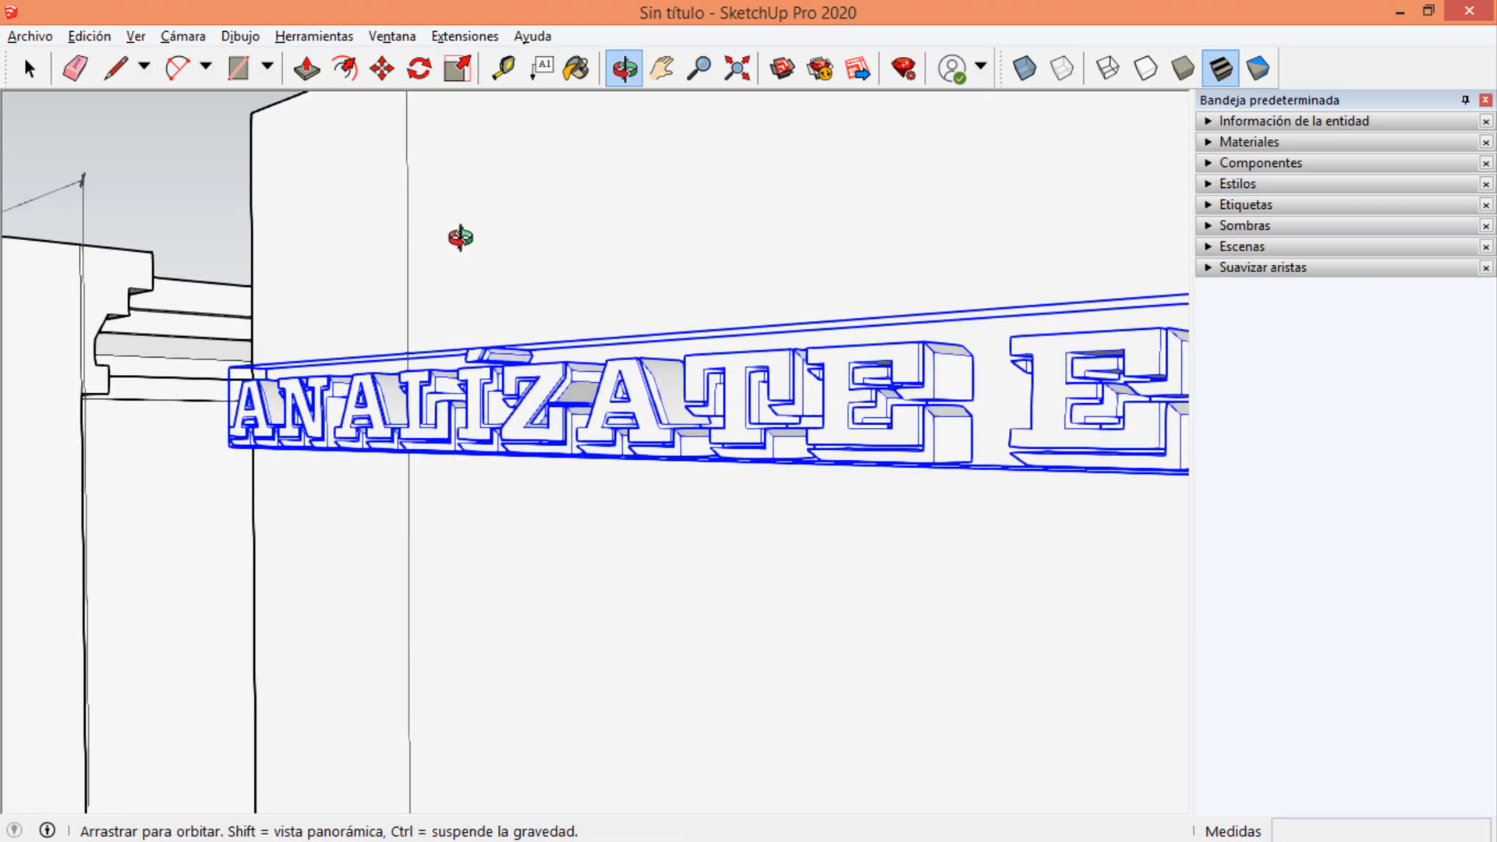
scroll(433, 291, "down", 5)
scroll(327, 265, "down", 4)
key("space")
left_click(277, 192)
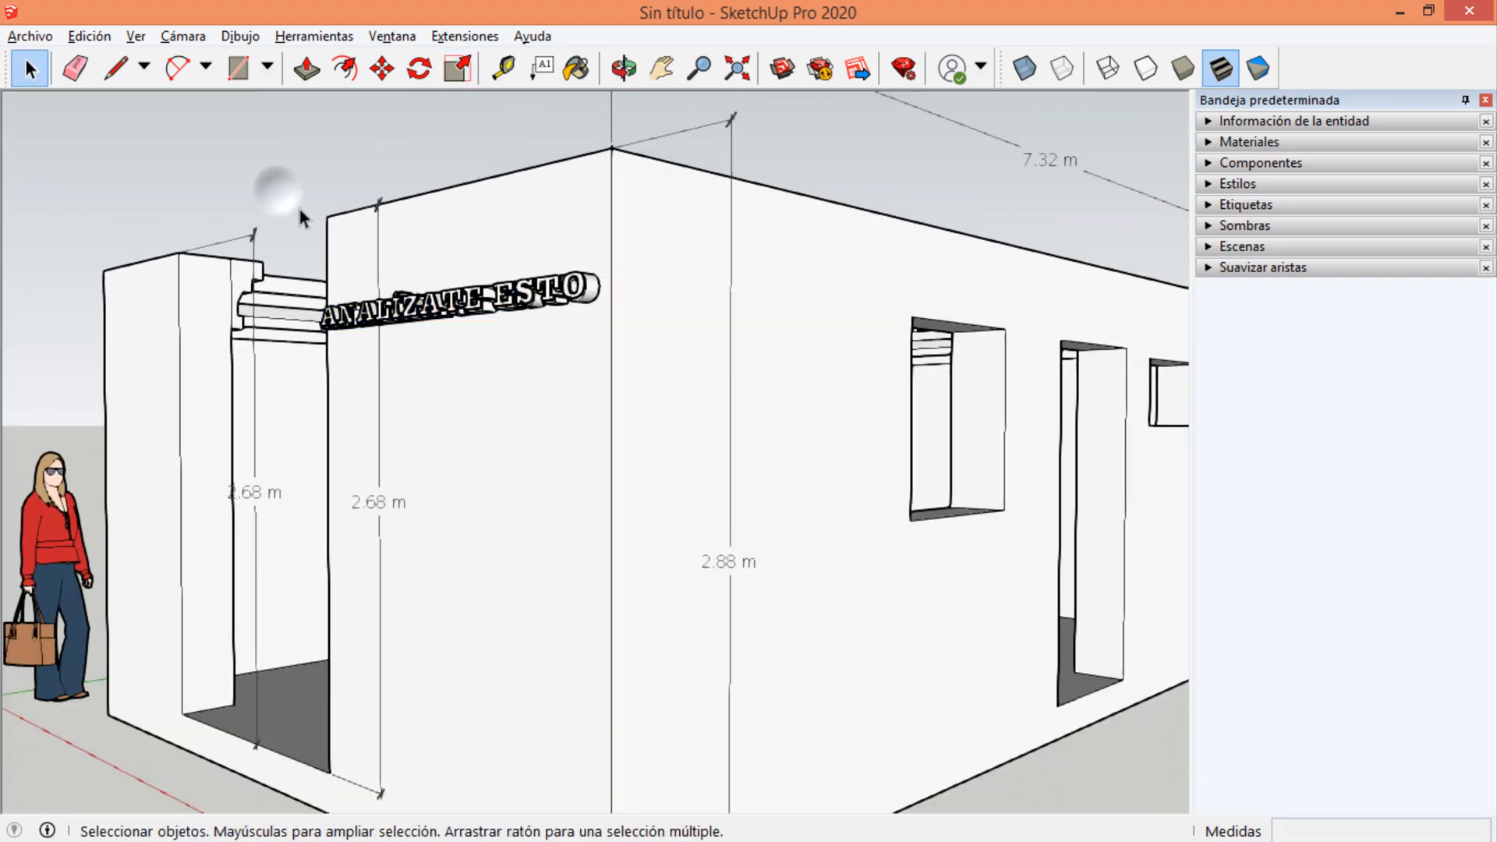
middle_click_drag(312, 226, 653, 405)
scroll(790, 353, "down", 6)
middle_click_drag(558, 306, 584, 131)
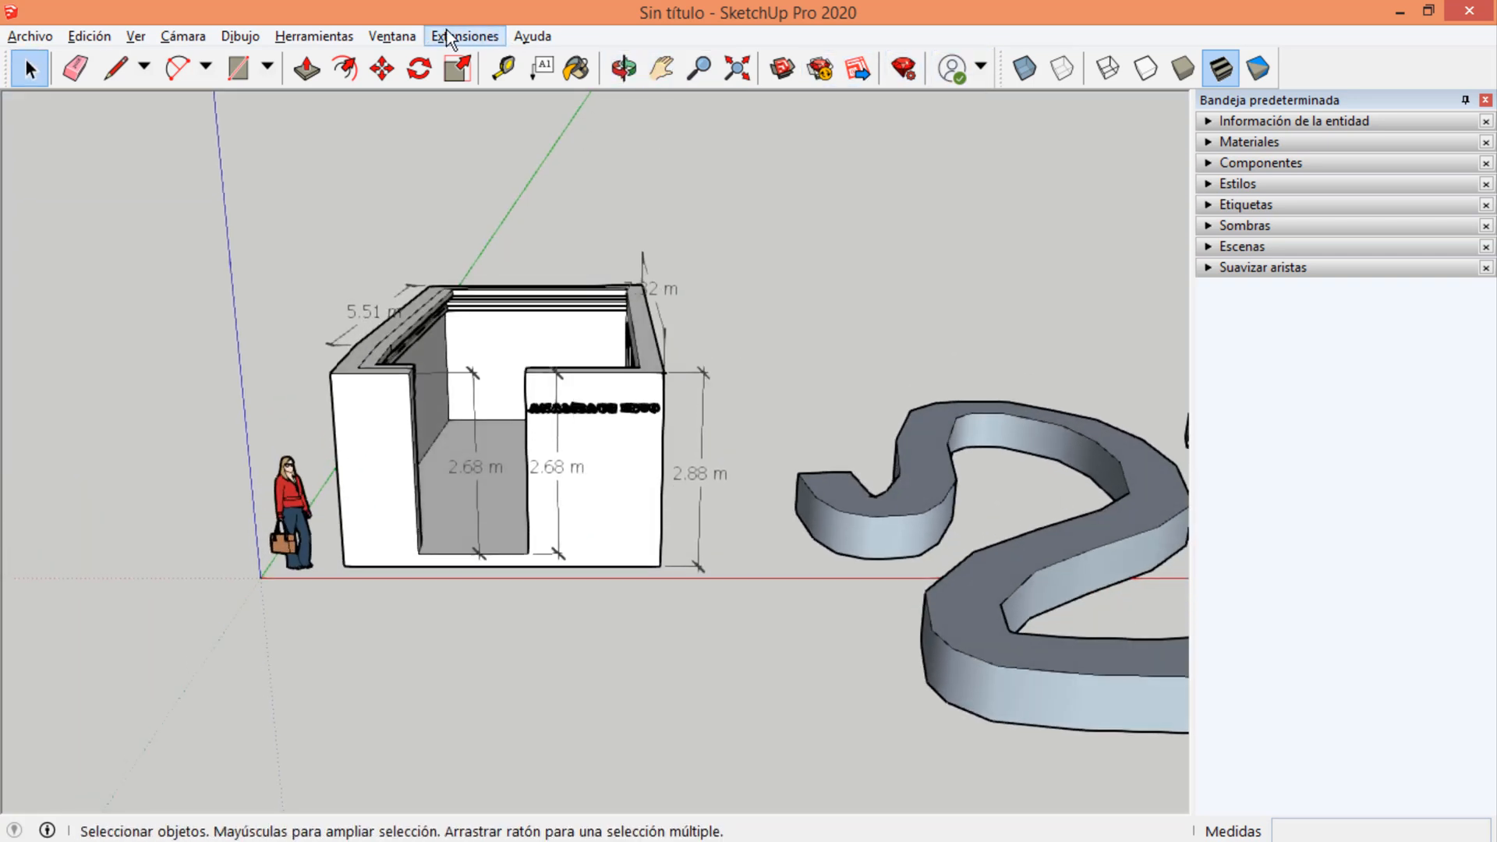
Start the Paint tool and browse the swatches of the Colores material collection.
left_click(328, 39)
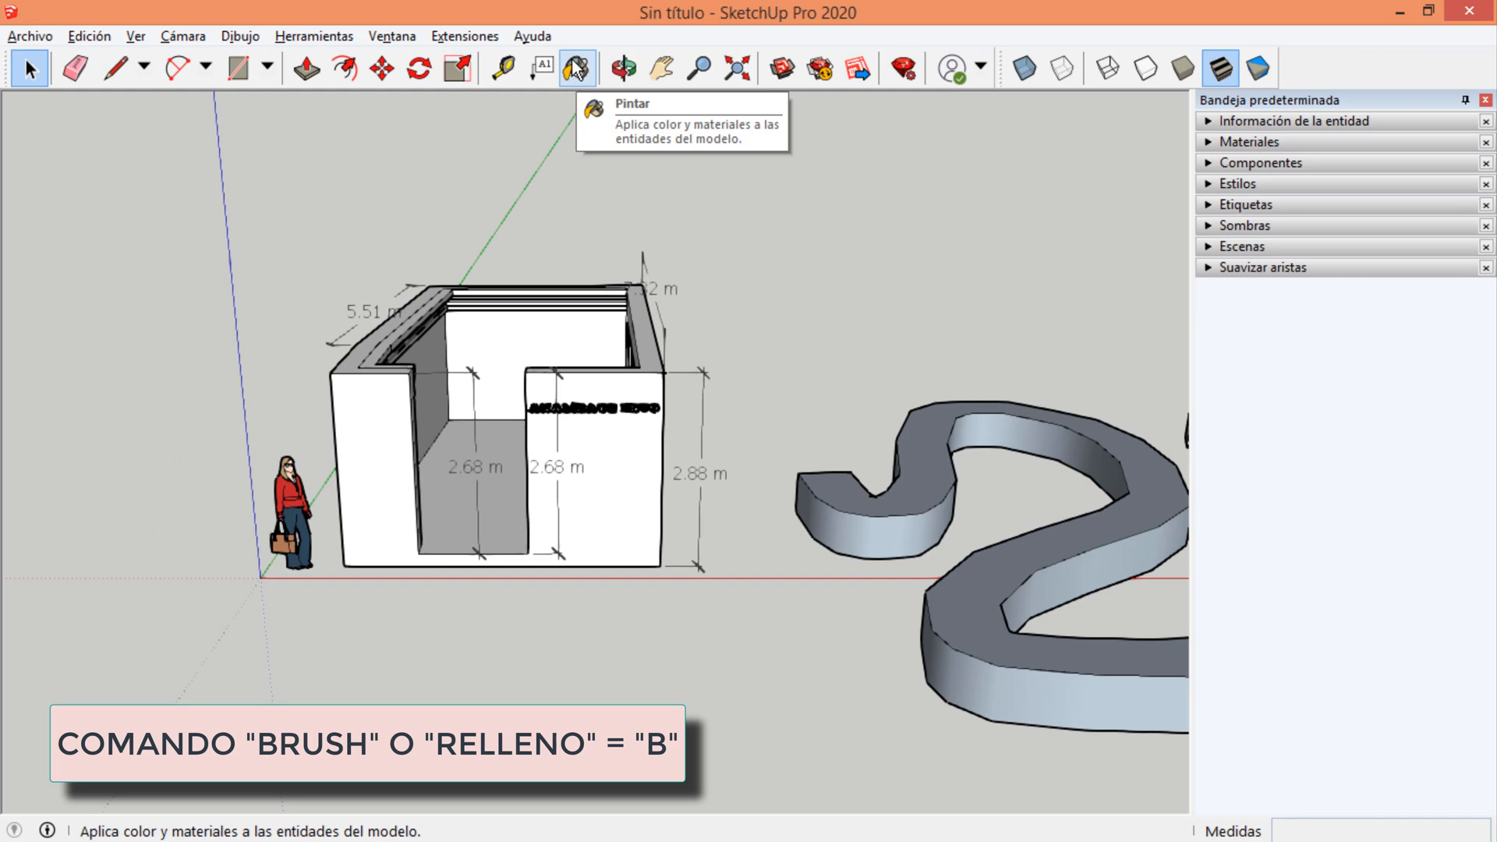
left_click(577, 71)
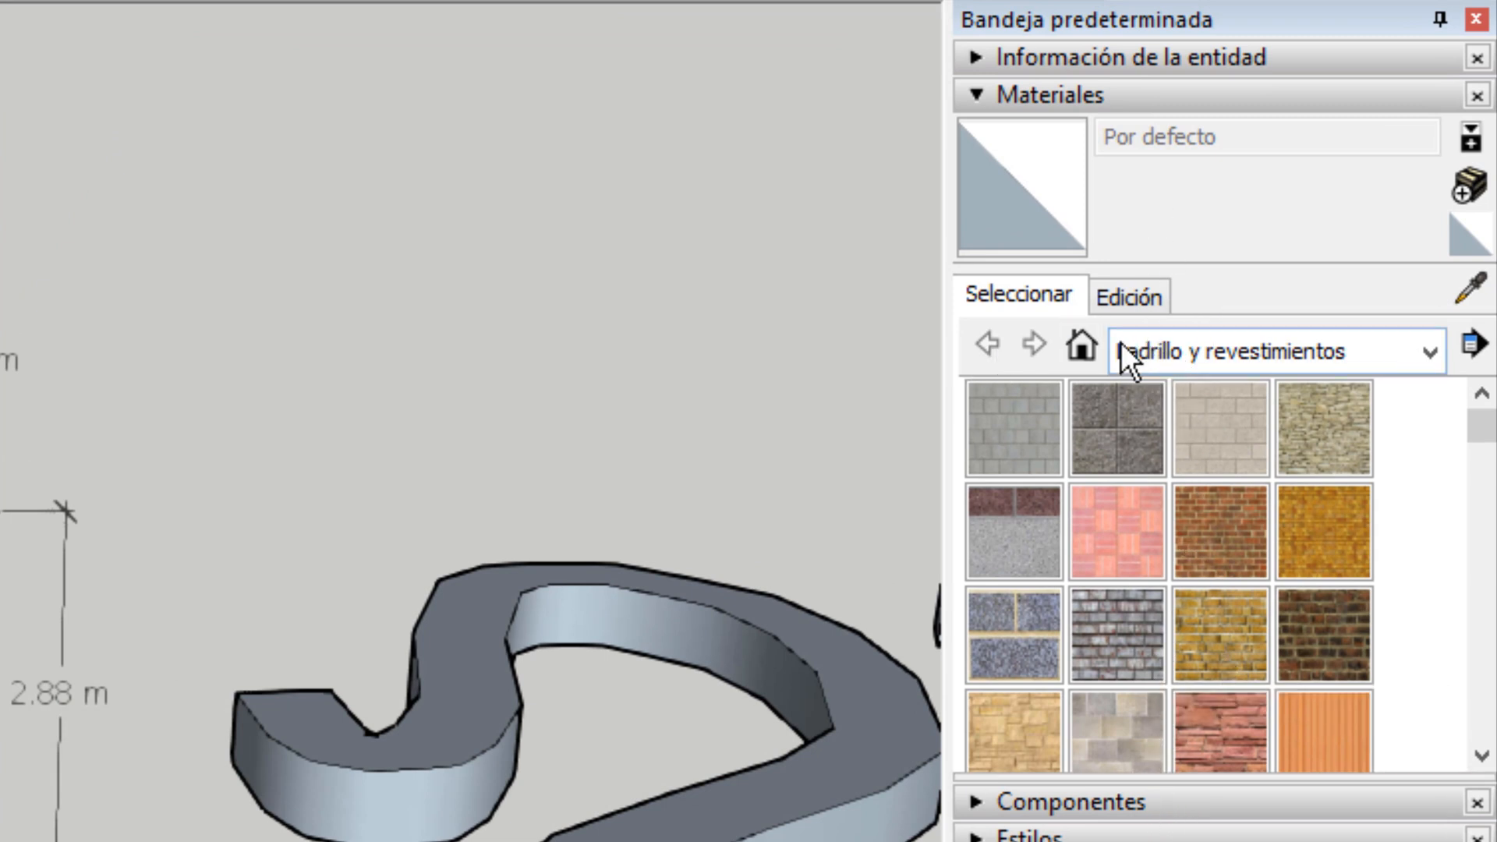
left_click(1153, 347)
scroll(1196, 419, "up", 3)
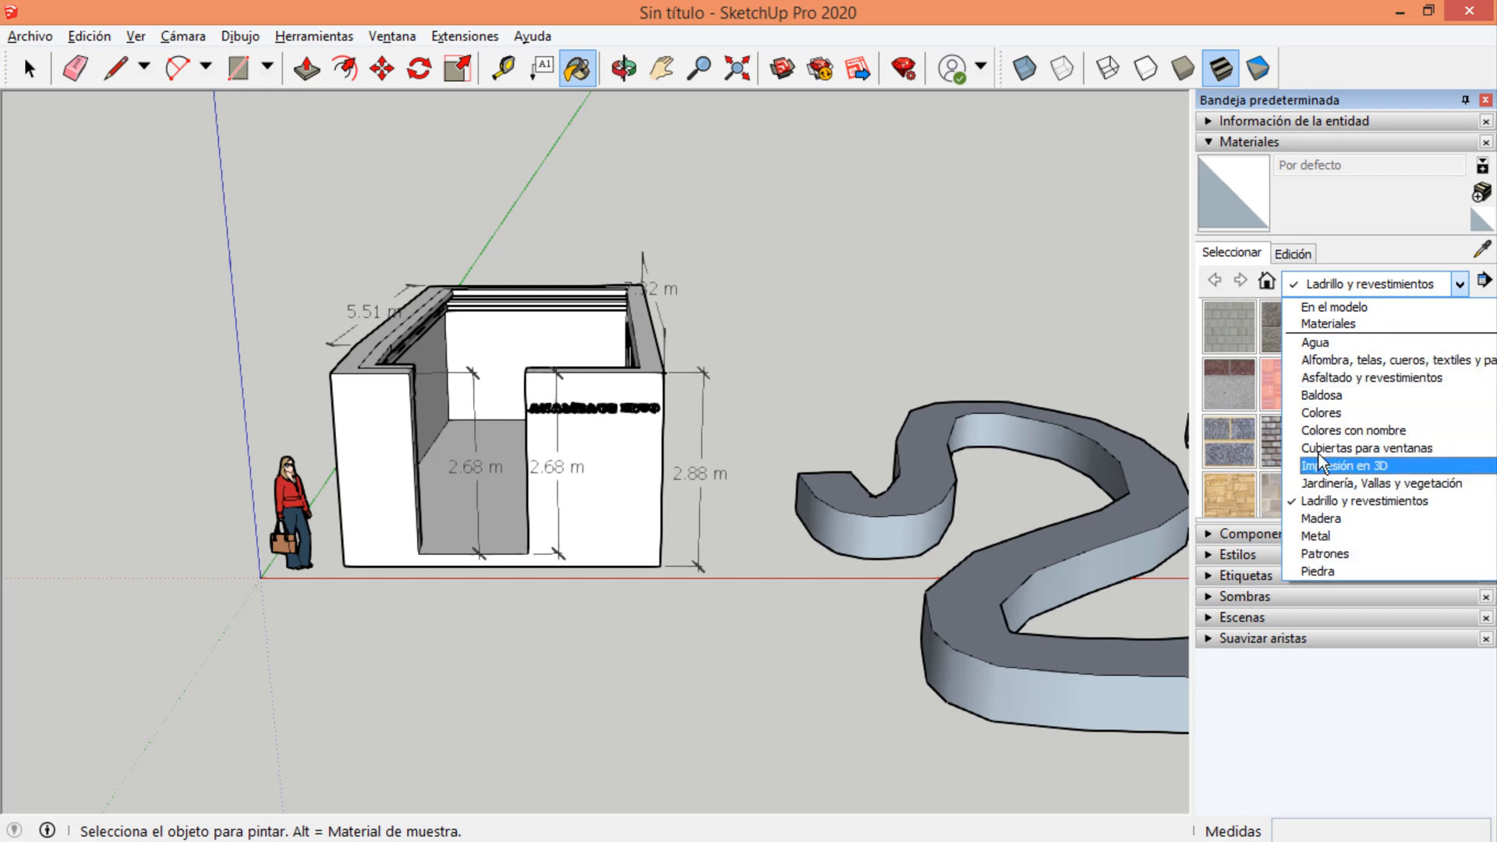
left_click(1319, 413)
scroll(1315, 423, "down", 10)
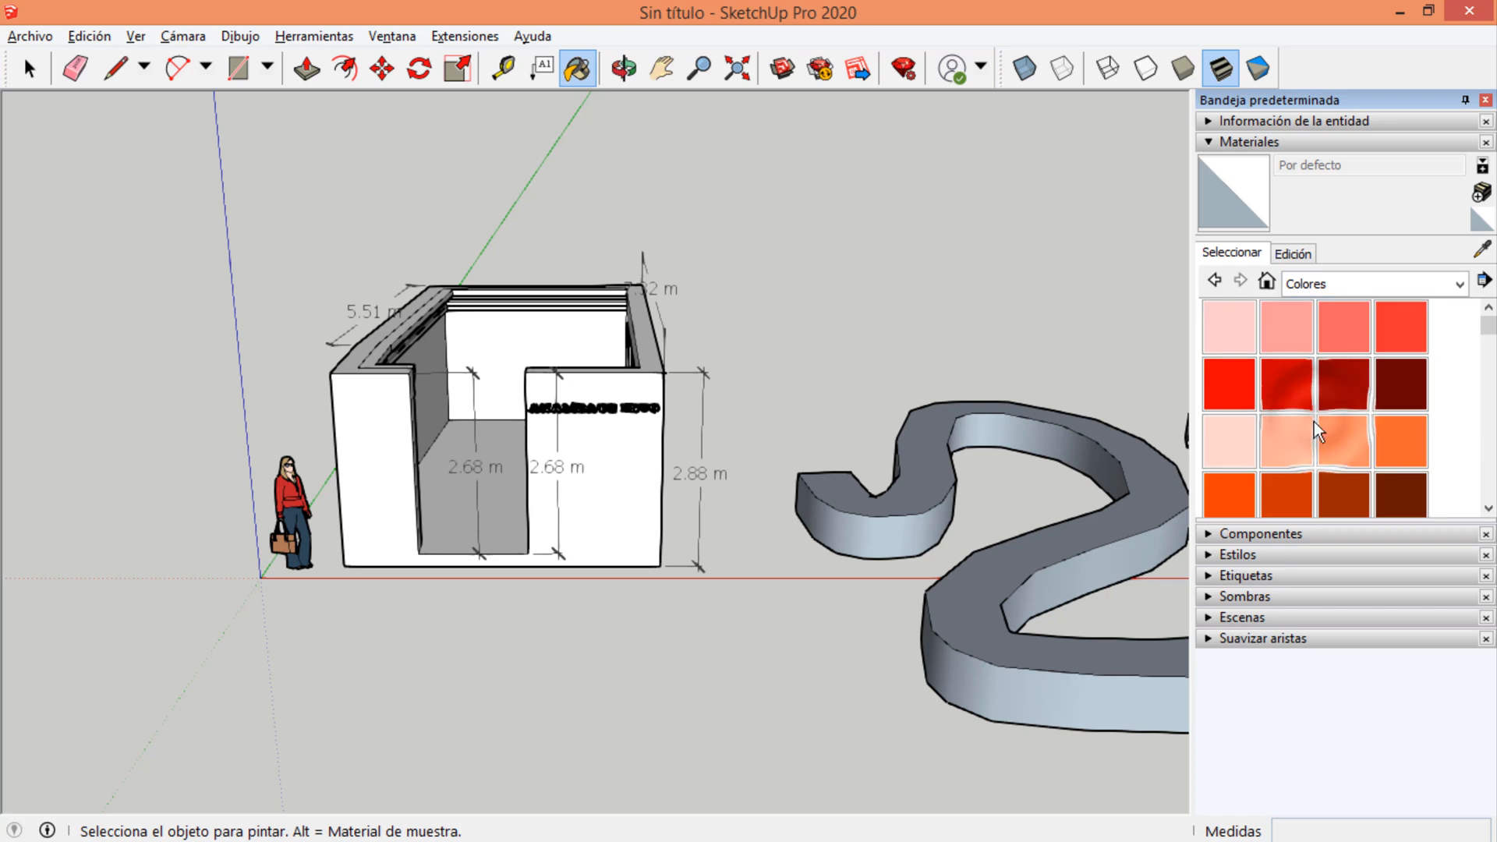
scroll(1303, 445, "down", 5)
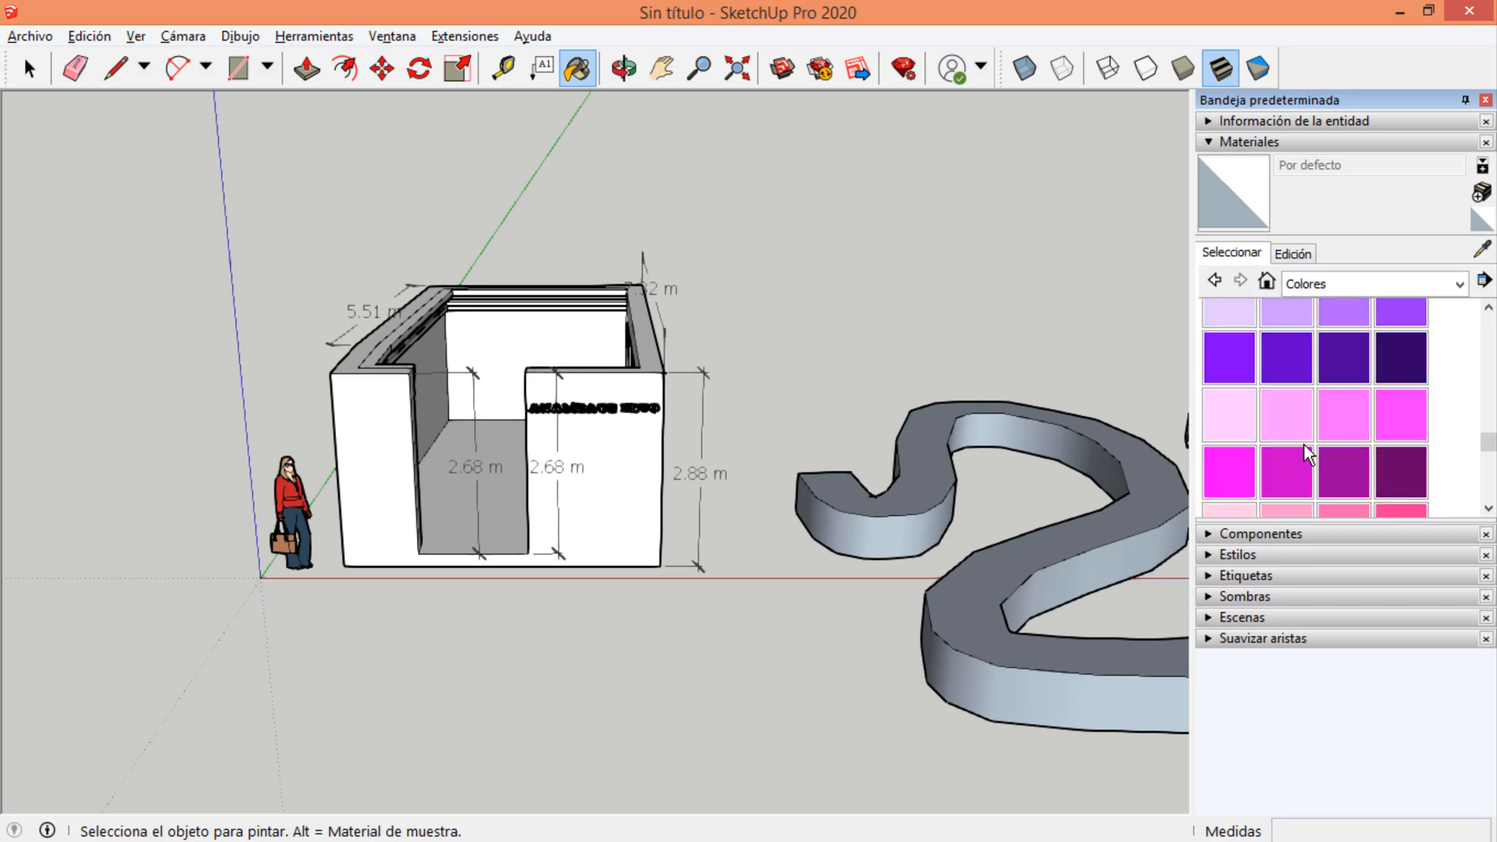
left_click(1214, 281)
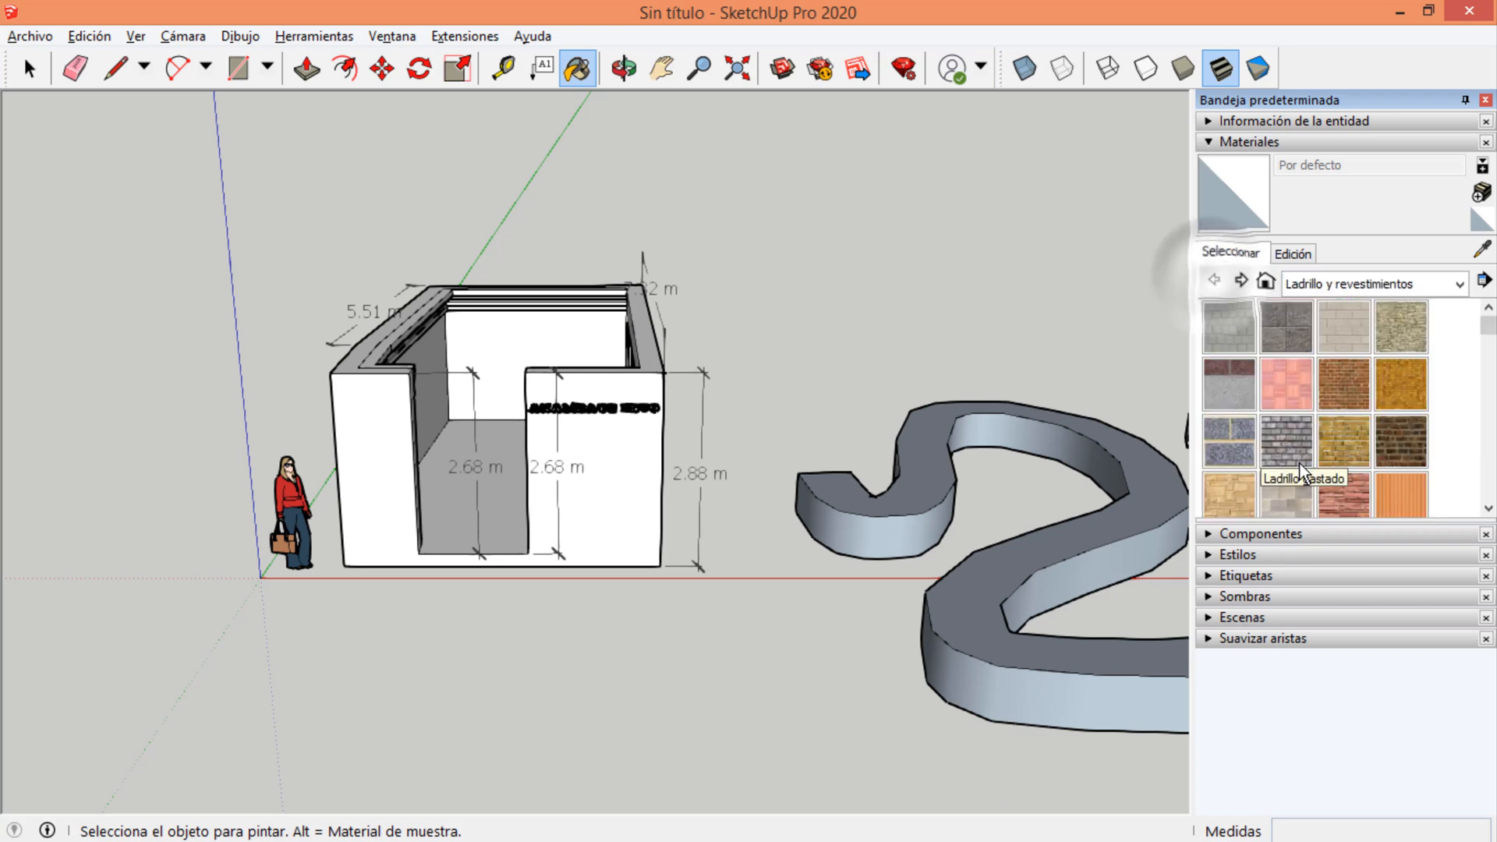
Paint the room's floor with Piso de madera claro from the Madera collection.
left_click(1321, 289)
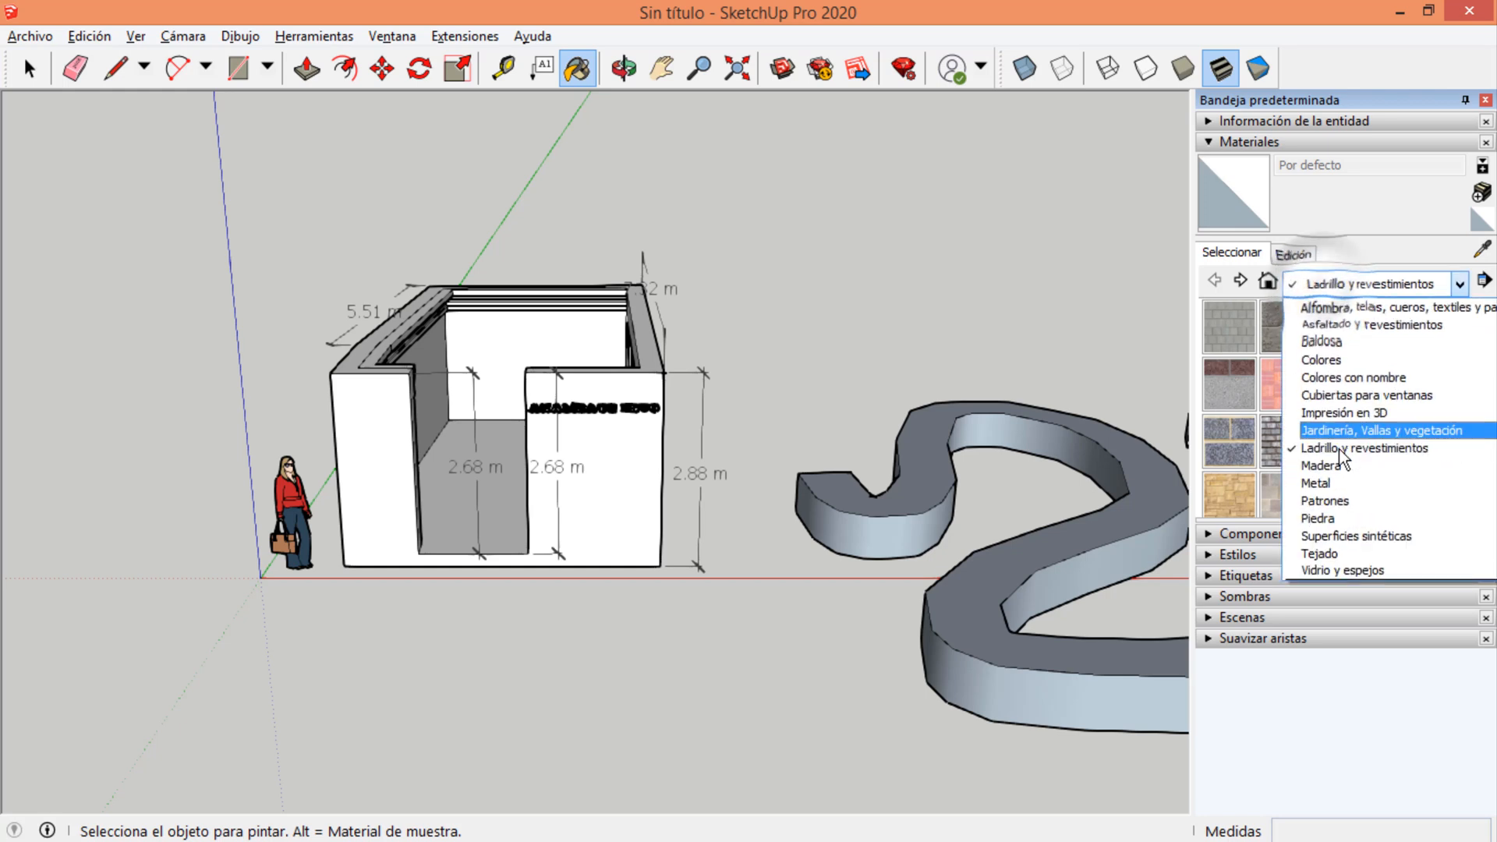
left_click(1333, 471)
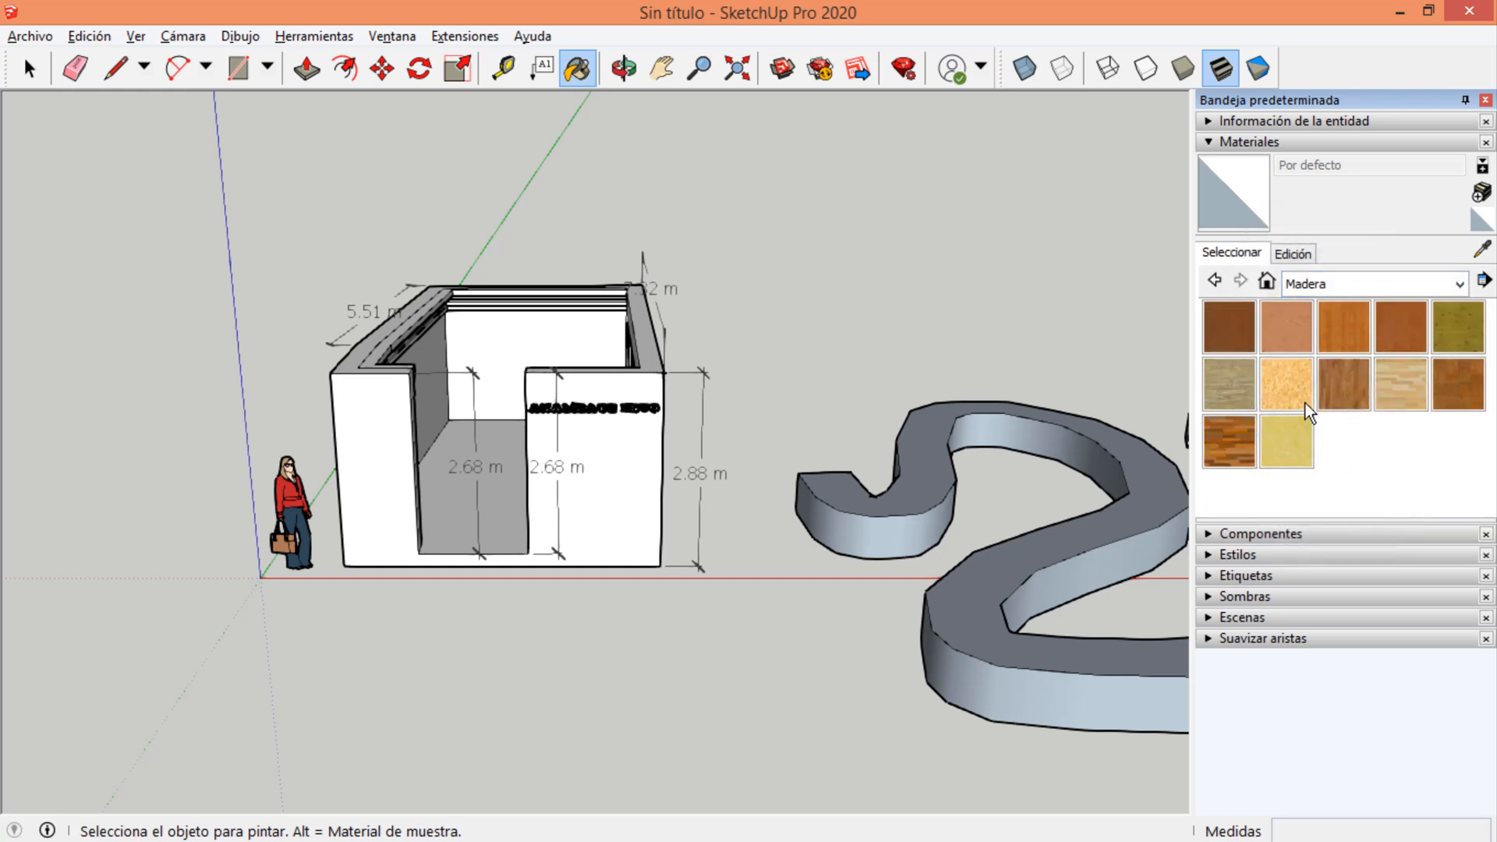
left_click(1400, 383)
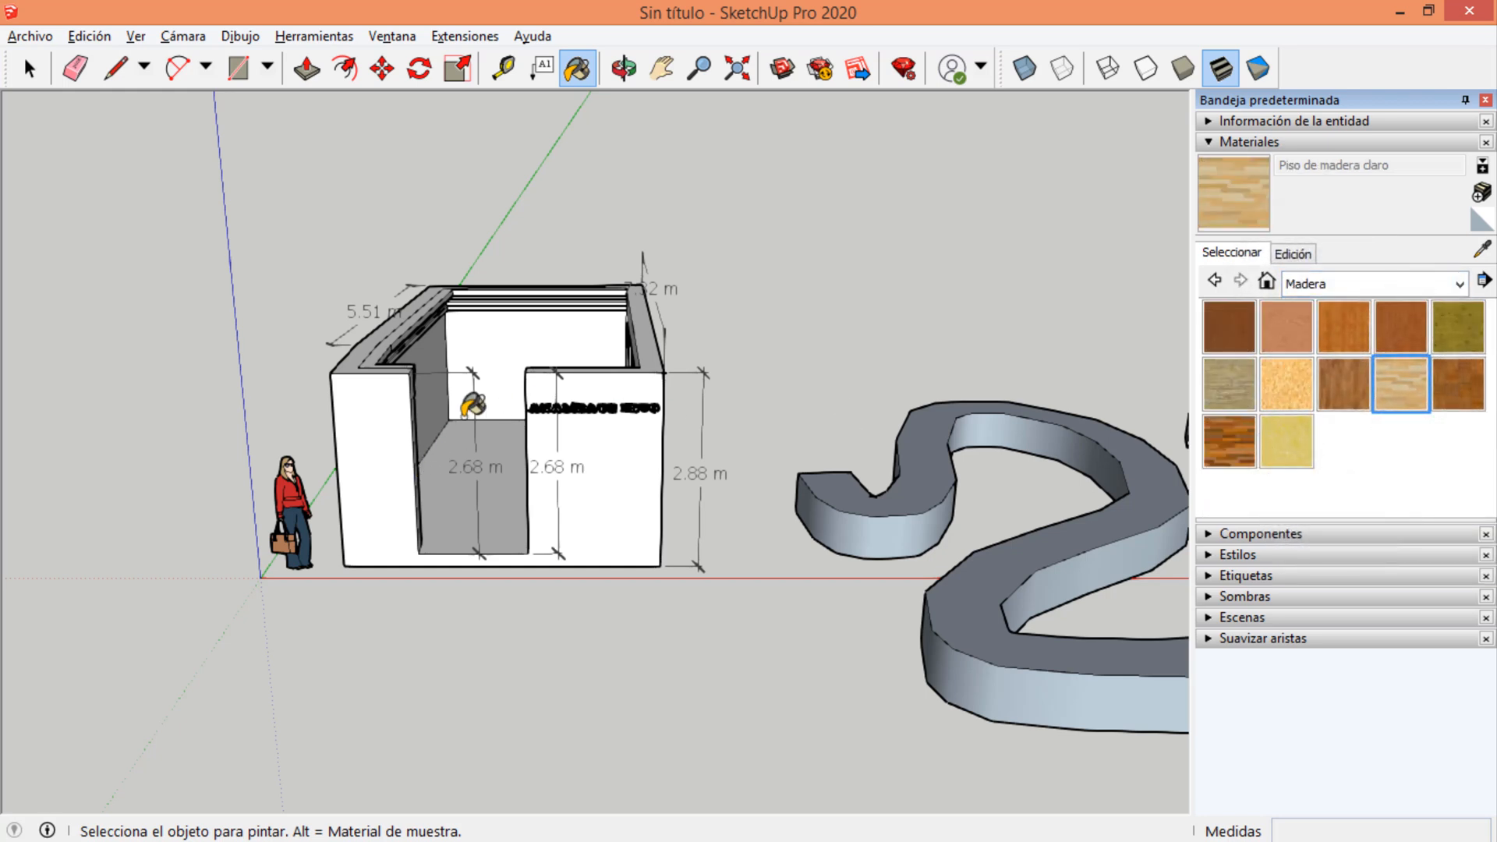
mouse_move(477, 399)
middle_mouse_down()
mouse_move(511, 454)
mouse_move(417, 374)
middle_mouse_up()
scroll(690, 308, "up", 6)
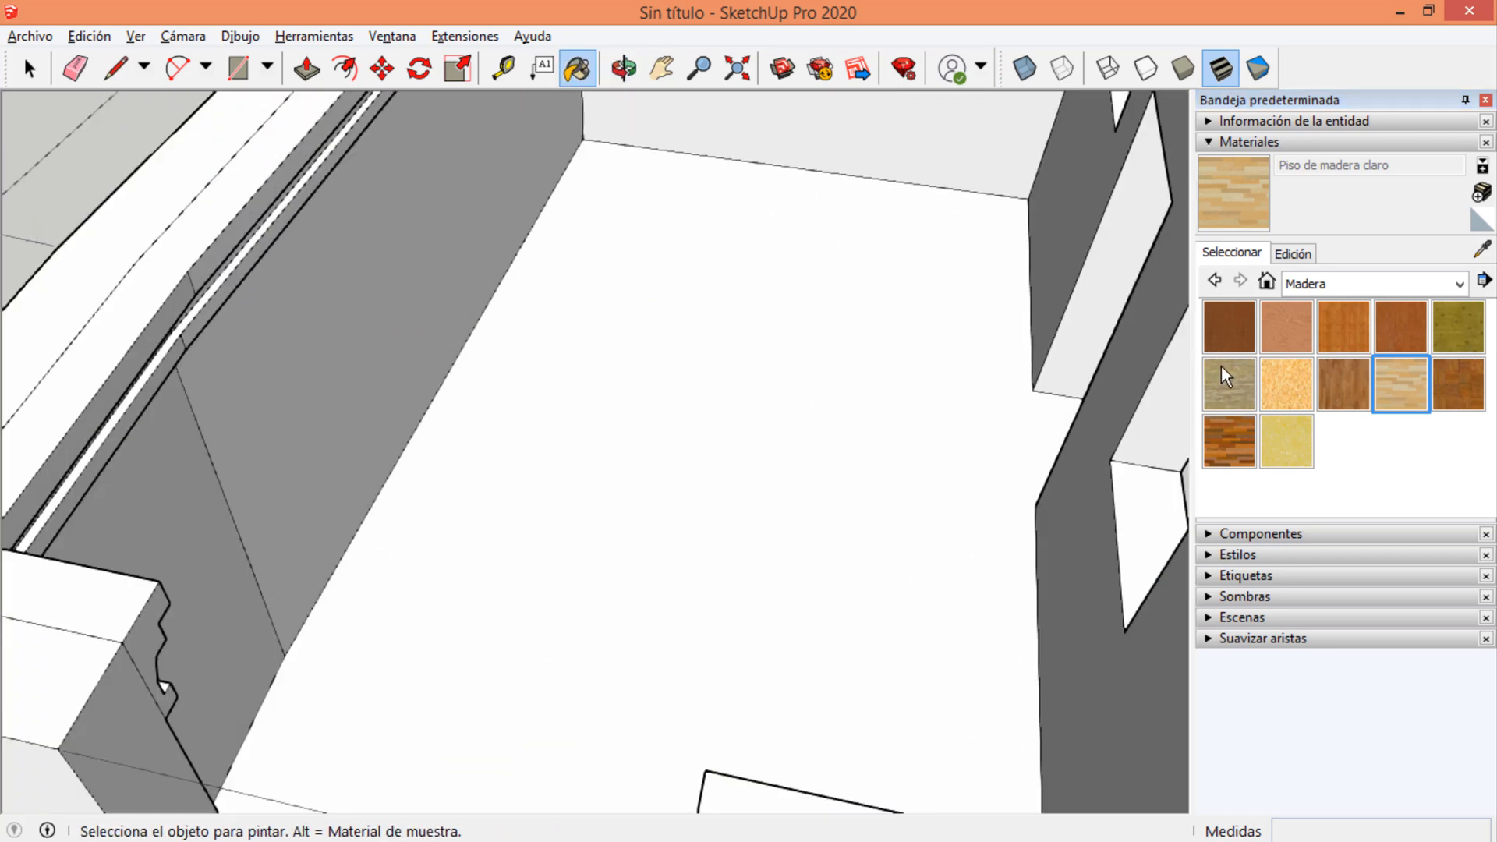
left_click(741, 337)
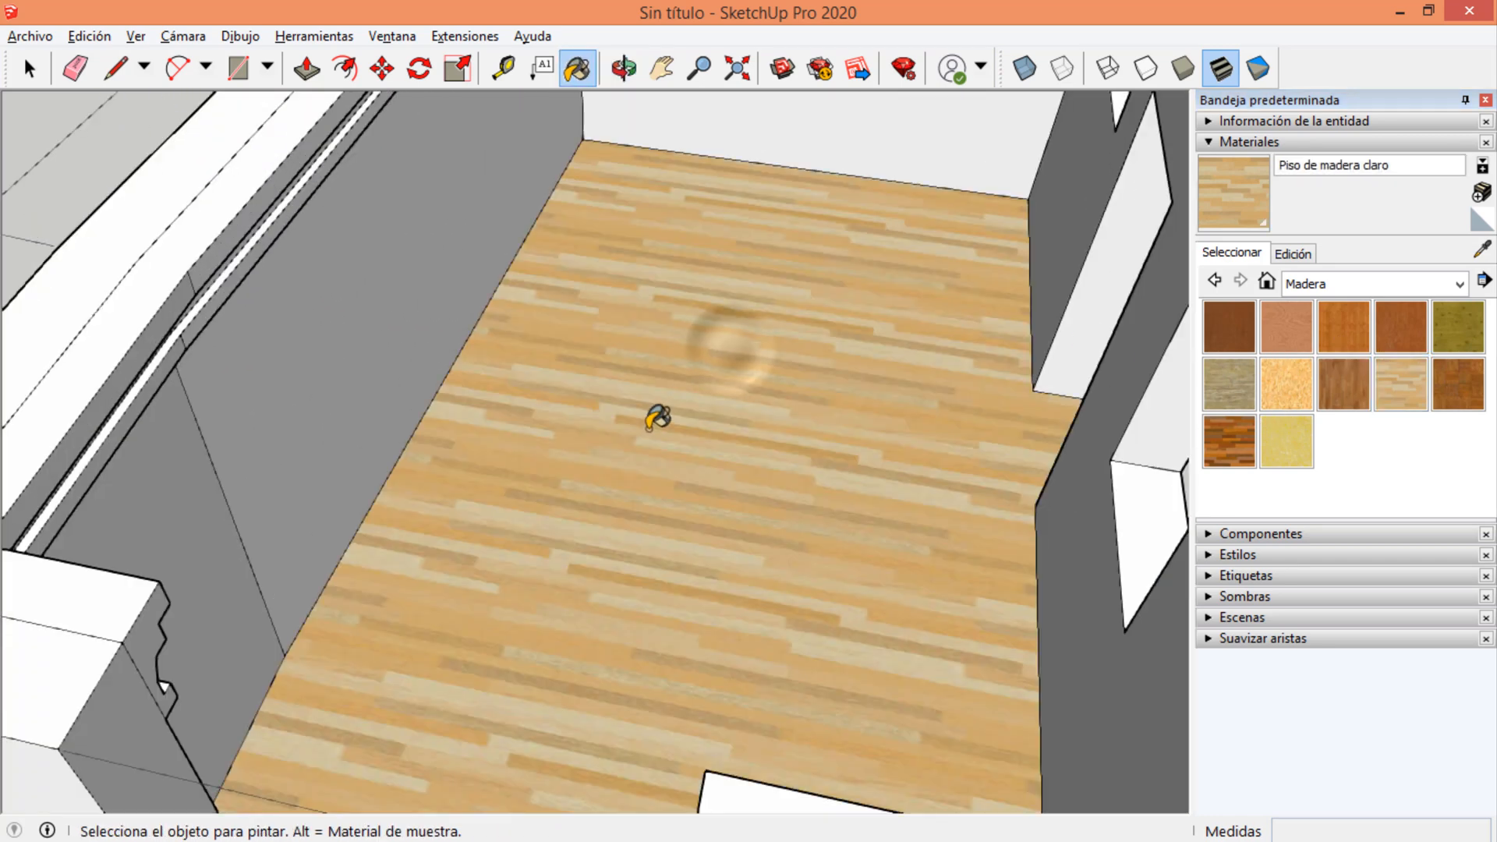
Repaint the room's floor with Piso de madera oscura.
mouse_move(658, 417)
middle_mouse_down()
mouse_move(827, 452)
mouse_move(465, 541)
mouse_move(499, 546)
middle_mouse_up()
left_click(1229, 442)
left_click(618, 357)
scroll(618, 357, "down", 5)
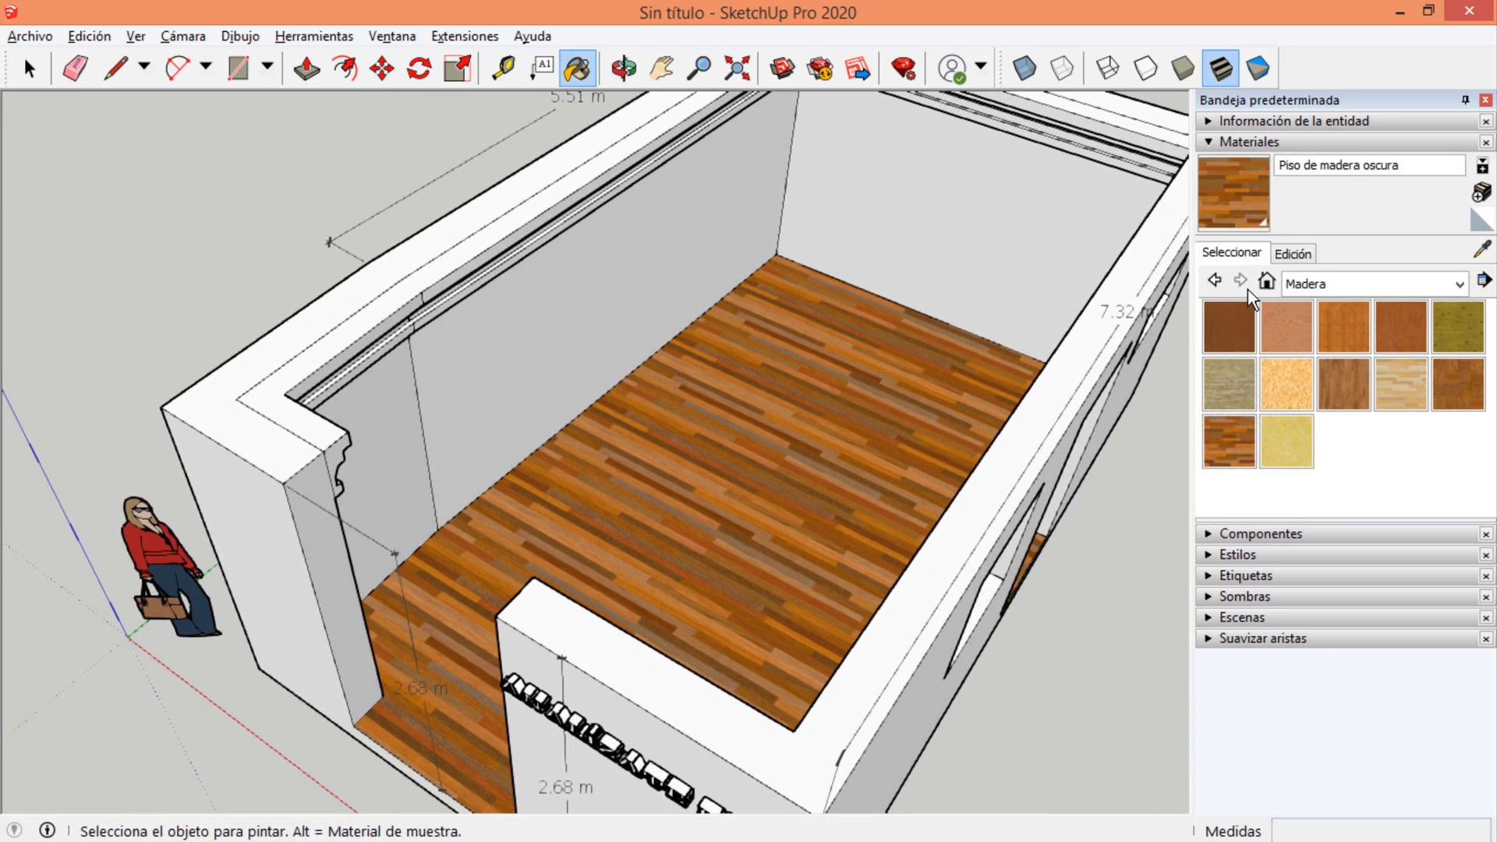
Paint the outer face of the front wall with the grey mixed-rock ground cover from Jardinería, Vallas y vegetación.
left_click(1340, 283)
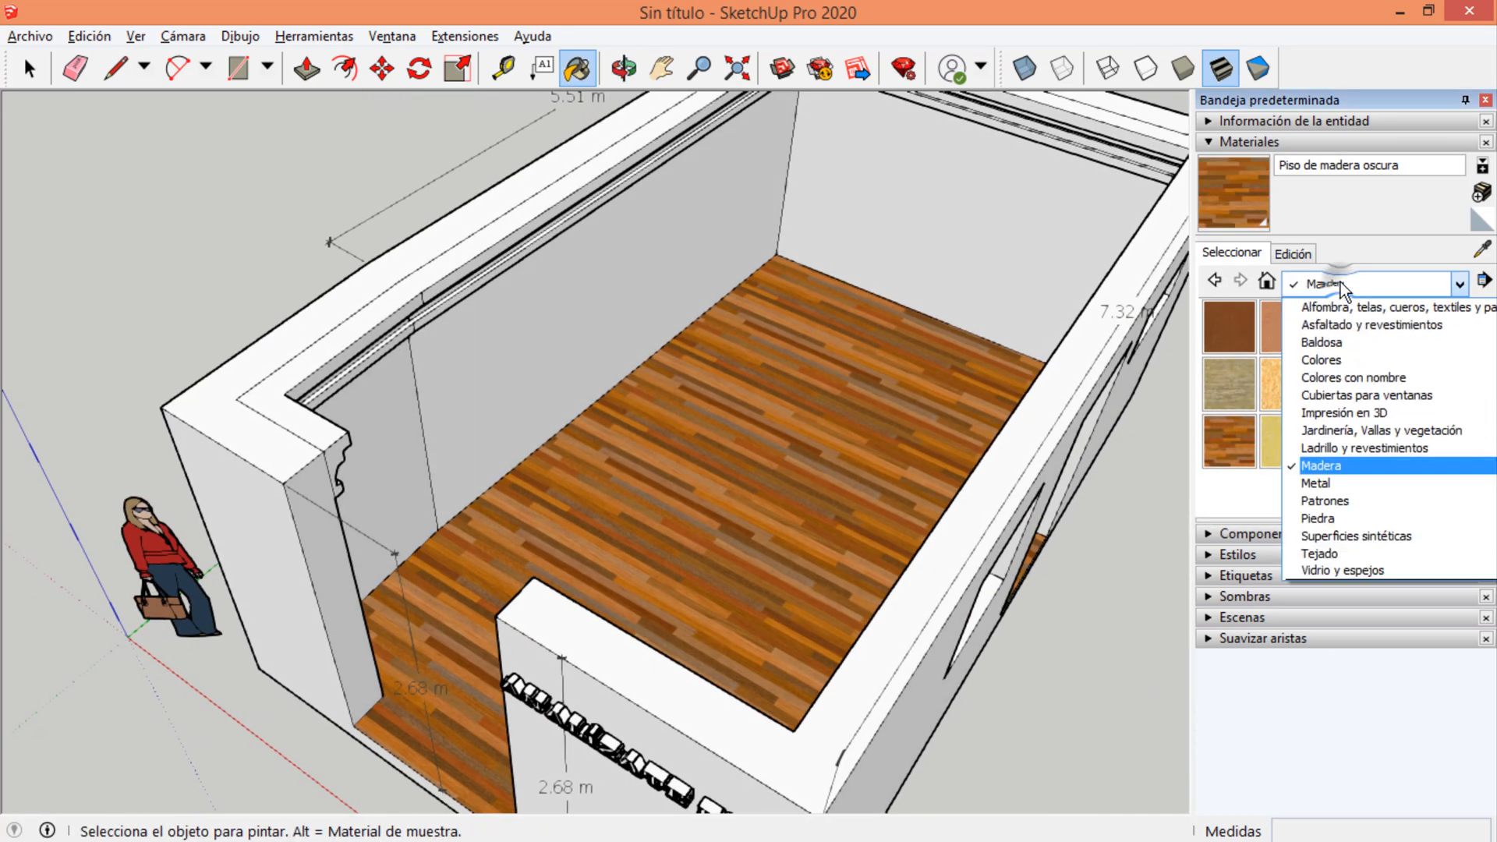
left_click(1323, 521)
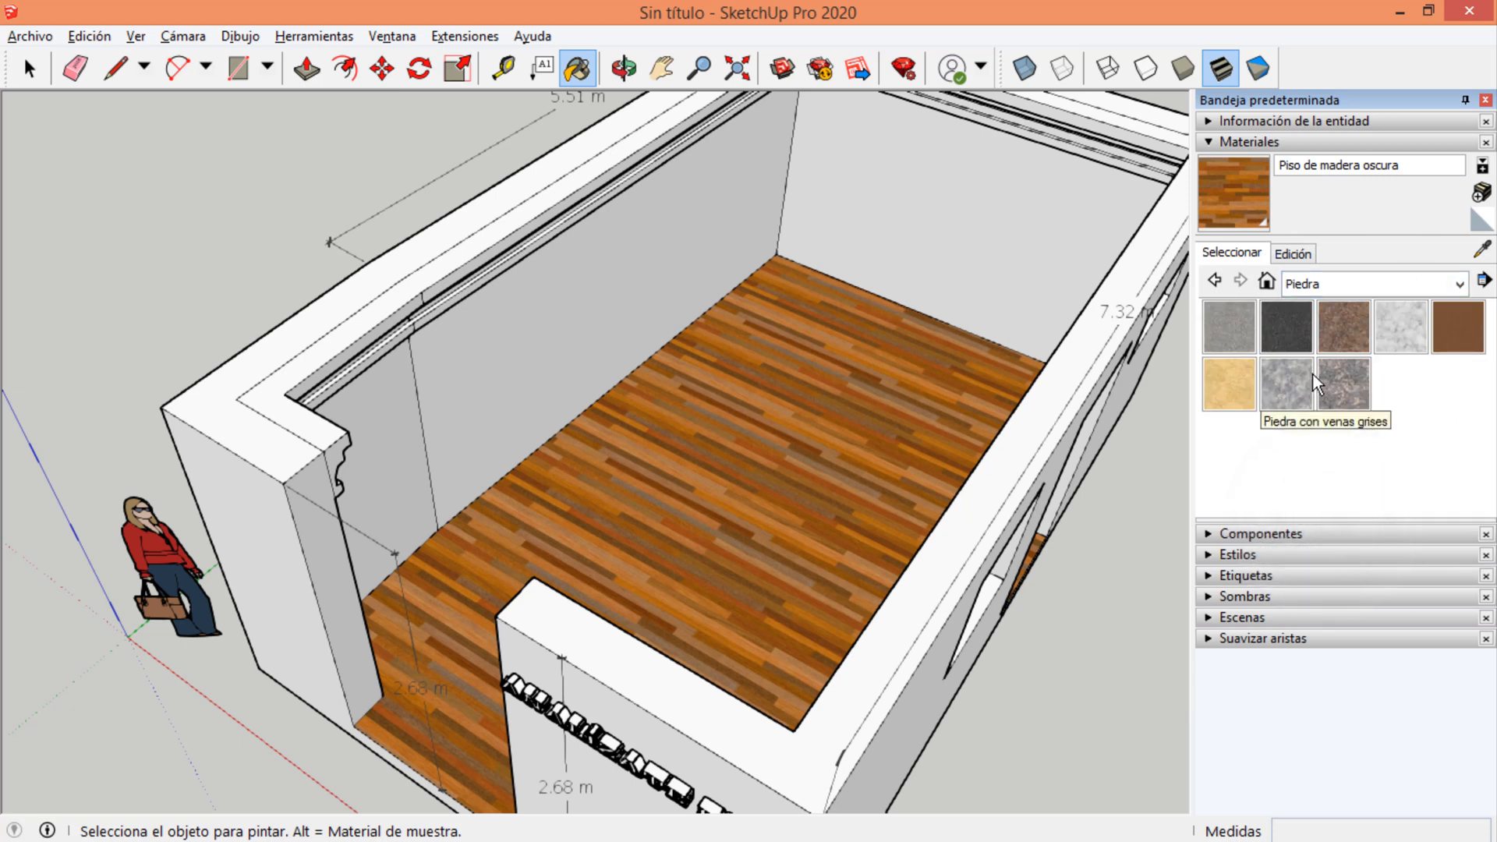
left_click(1313, 284)
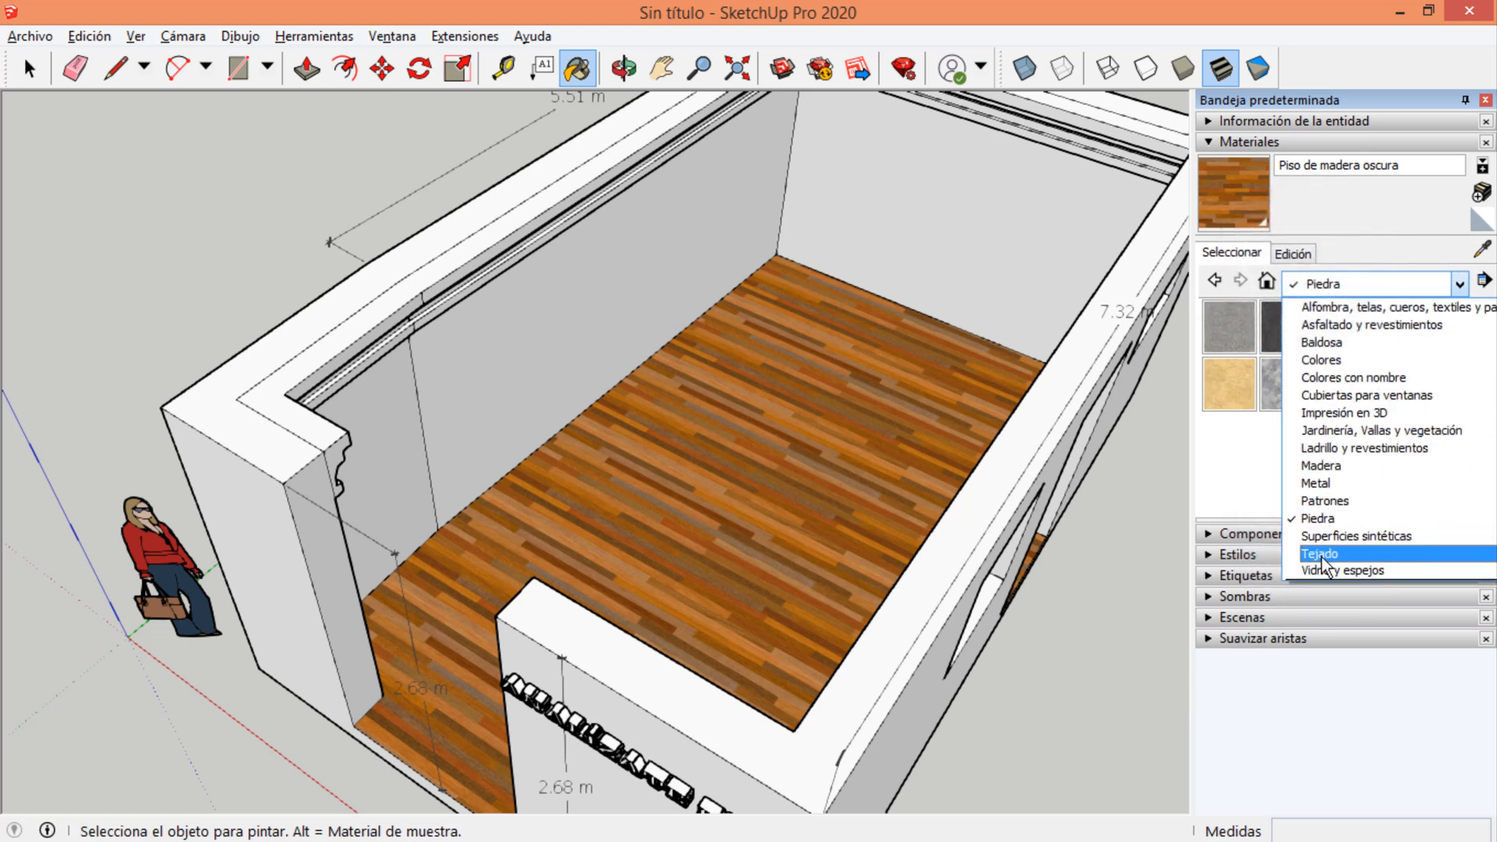
left_click(1327, 434)
scroll(1320, 450, "down", 3)
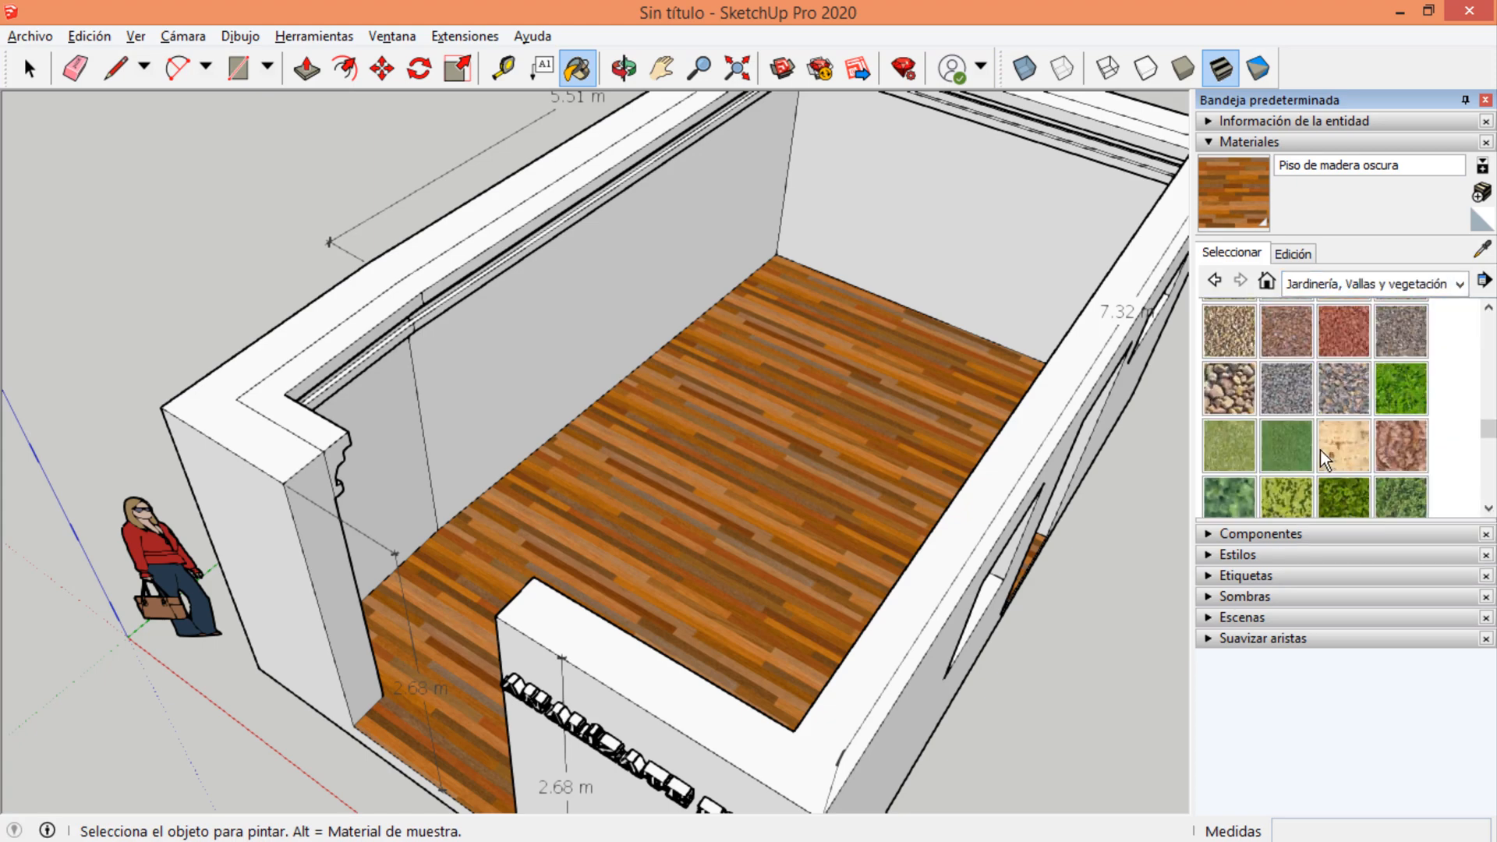
left_click(1337, 391)
mouse_move(728, 494)
middle_mouse_down()
mouse_move(862, 338)
mouse_move(896, 256)
middle_mouse_up()
scroll(732, 390, "down", 4)
mouse_move(727, 417)
middle_mouse_down()
mouse_move(709, 507)
mouse_move(931, 361)
mouse_move(861, 355)
middle_mouse_up()
left_click(867, 446)
middle_click_drag(848, 460, 722, 501)
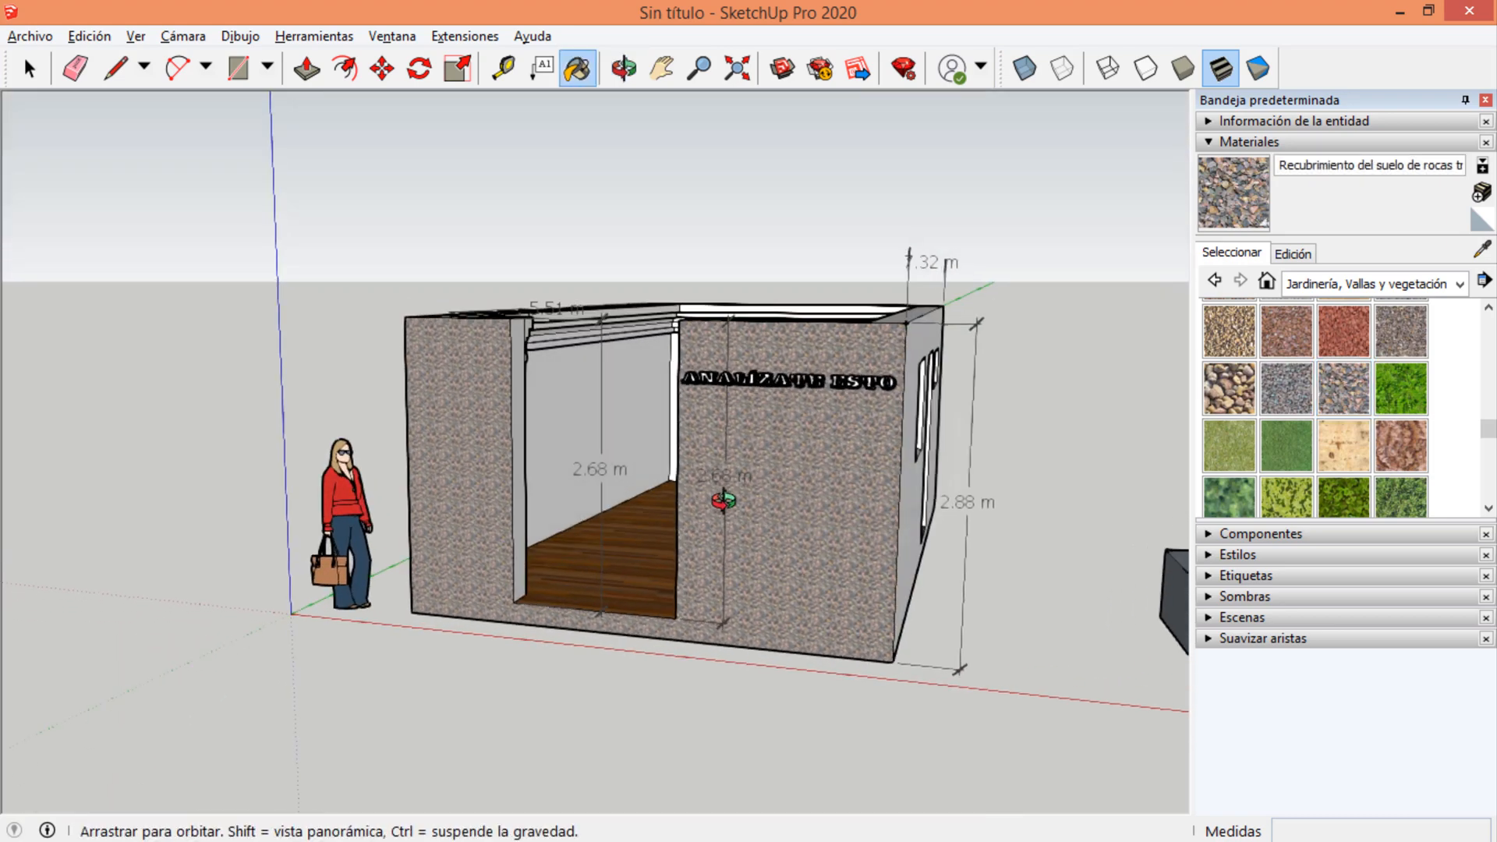
scroll(779, 476, "up", 3)
scroll(787, 466, "up", 3)
scroll(783, 314, "down", 3)
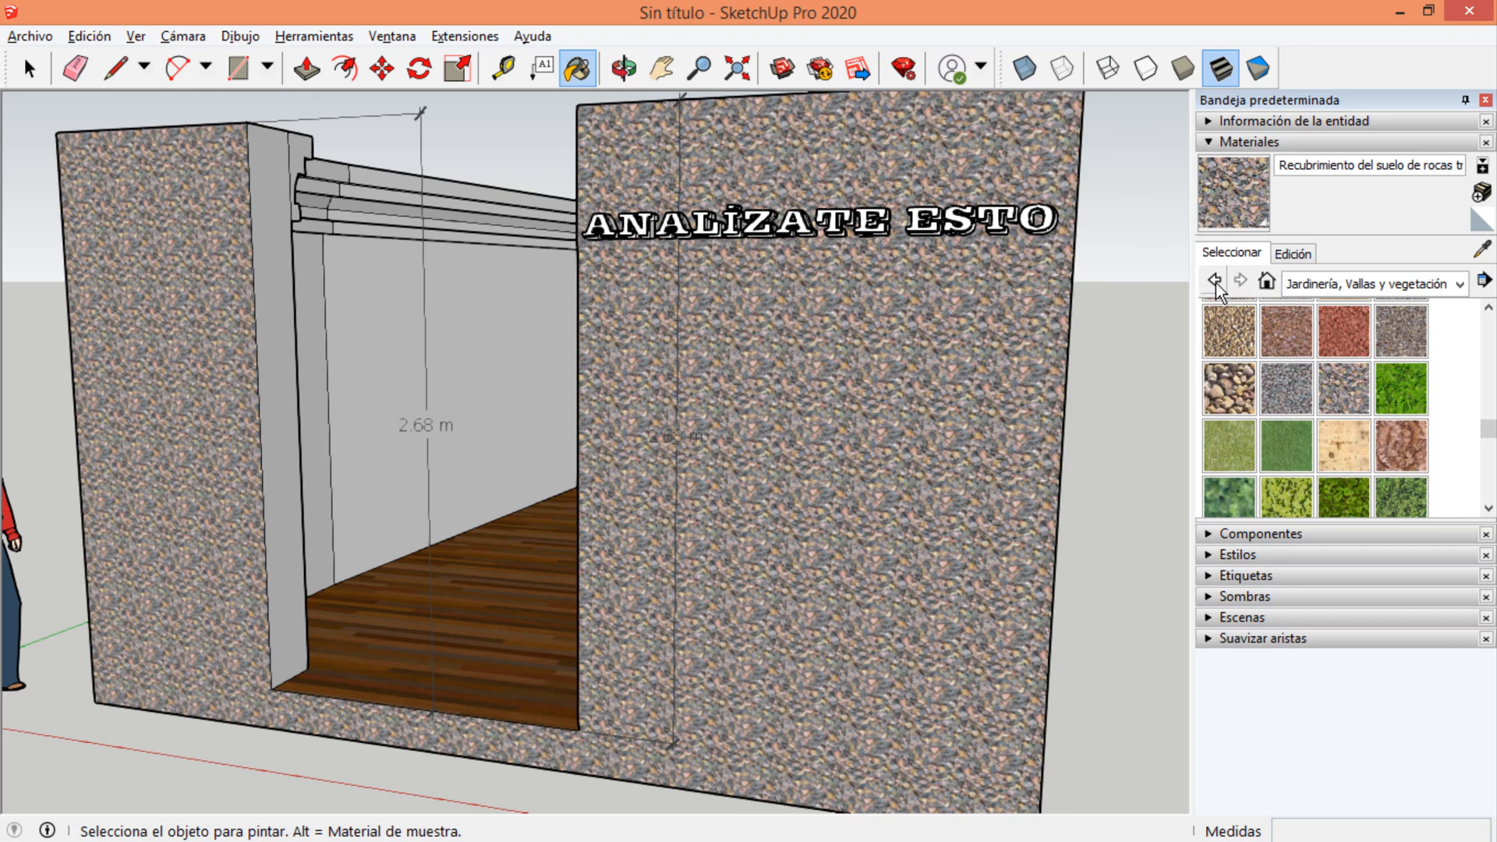
Paint the ANALÍZATE ESTO 3D text yellow with Color E05 from the Colores collection.
left_click(1298, 284)
scroll(1341, 457, "up", 1)
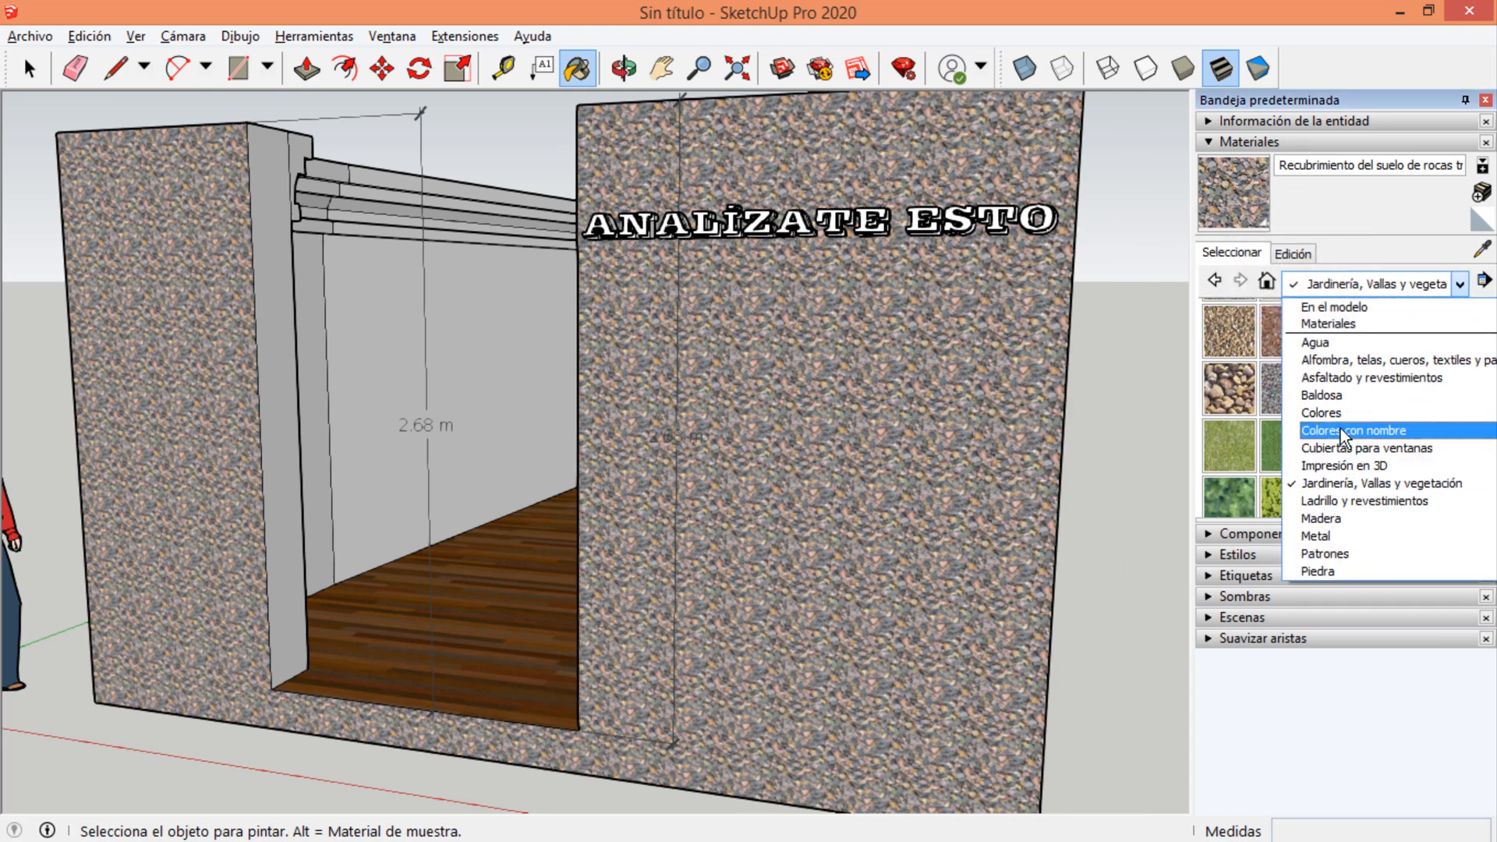
left_click(1337, 422)
scroll(1326, 437, "down", 5)
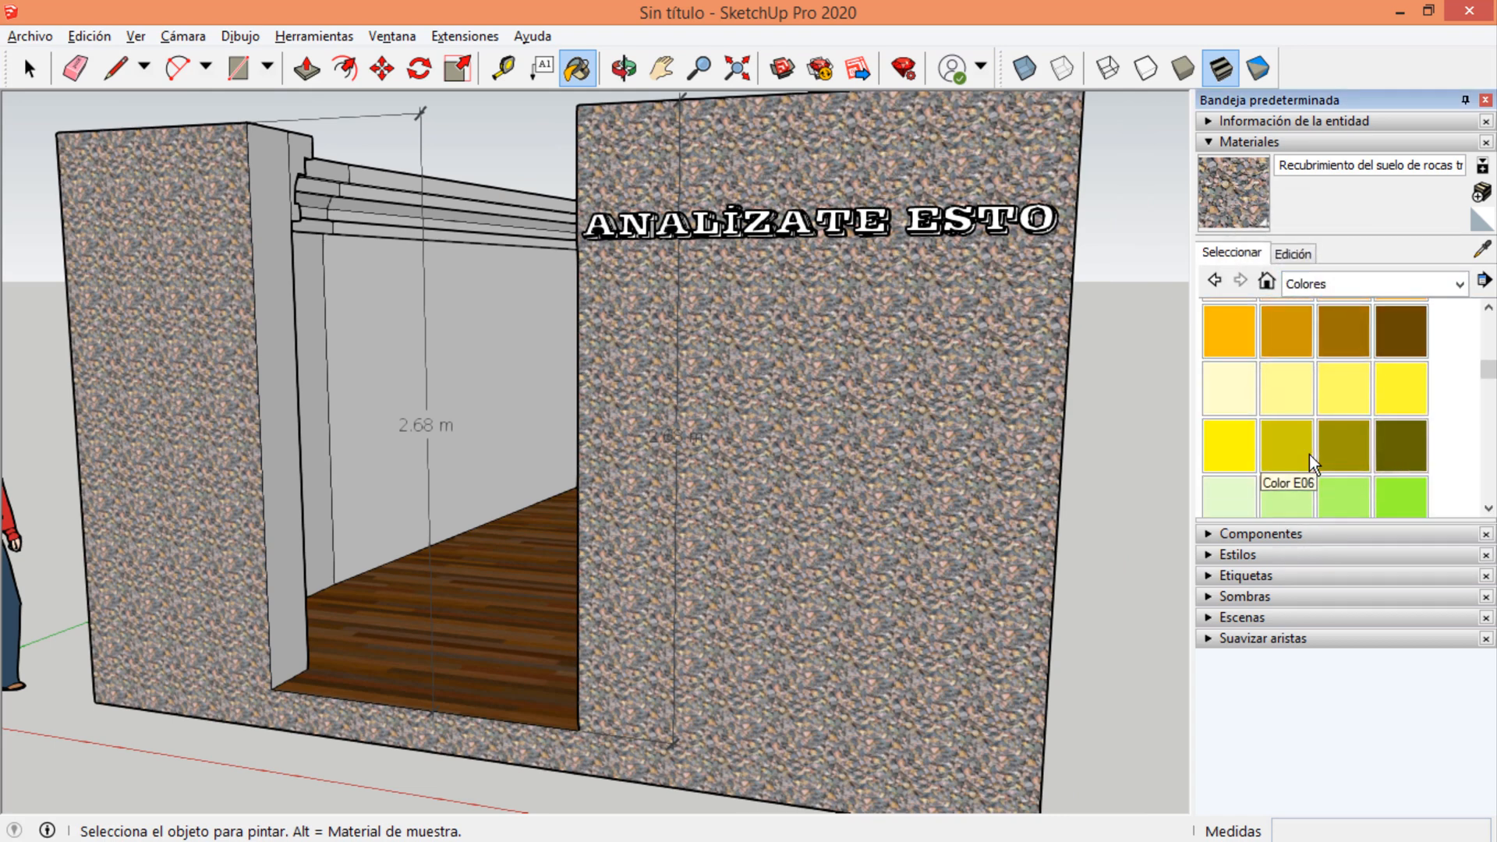
left_click(1236, 442)
left_click(947, 222)
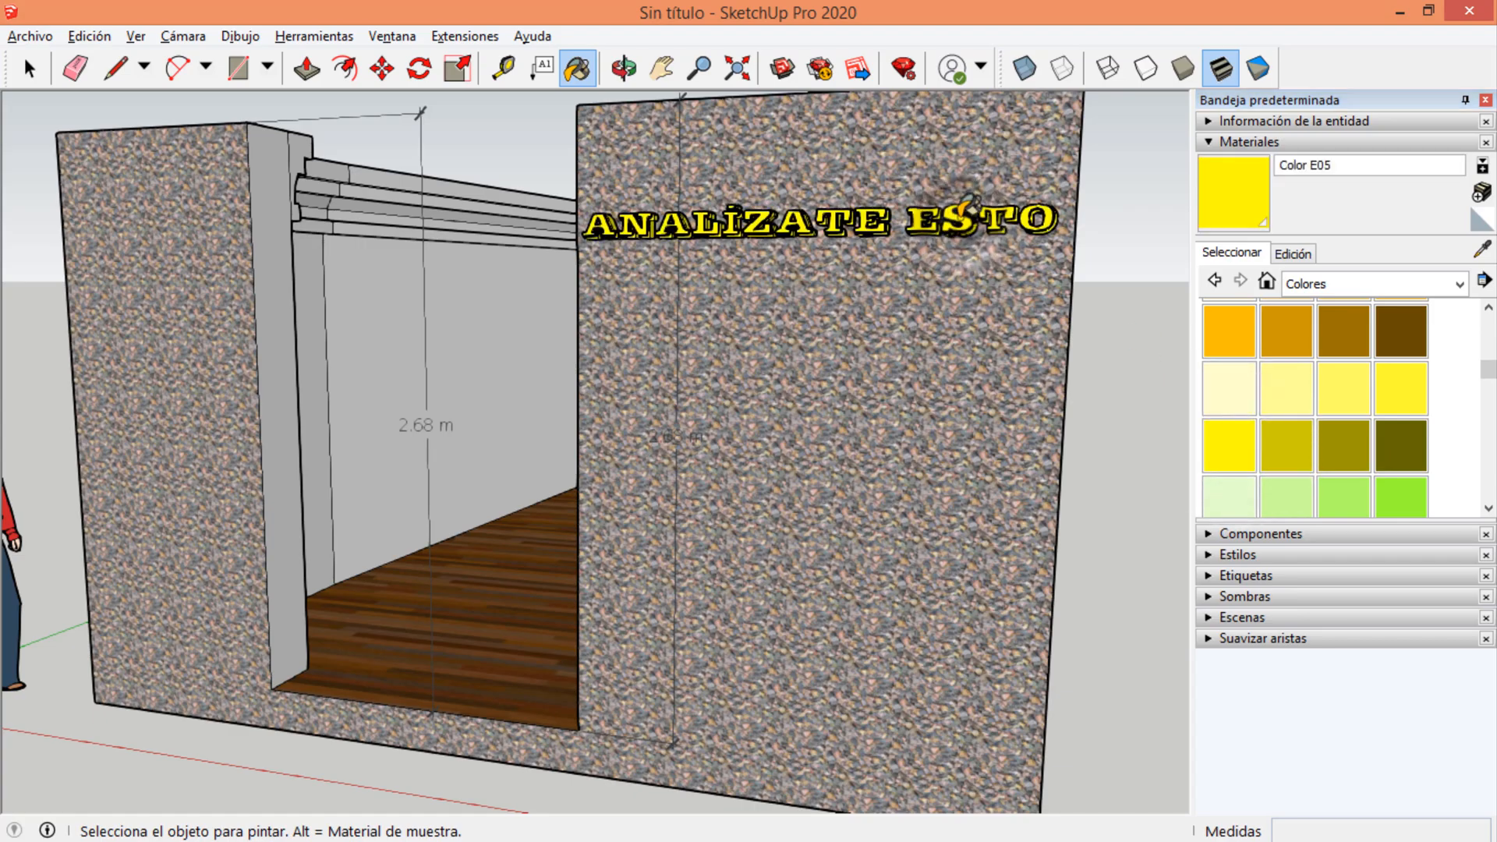
Examine the painted sign, front wall and floor up close and from several angles.
scroll(928, 199, "up", 2)
scroll(947, 187, "up", 4)
middle_click_drag(947, 195, 807, 482)
scroll(658, 407, "down", 3)
middle_click_drag(658, 408, 51, 447)
middle_click_drag(583, 380, 77, 374)
middle_click_drag(661, 383, 1135, 360)
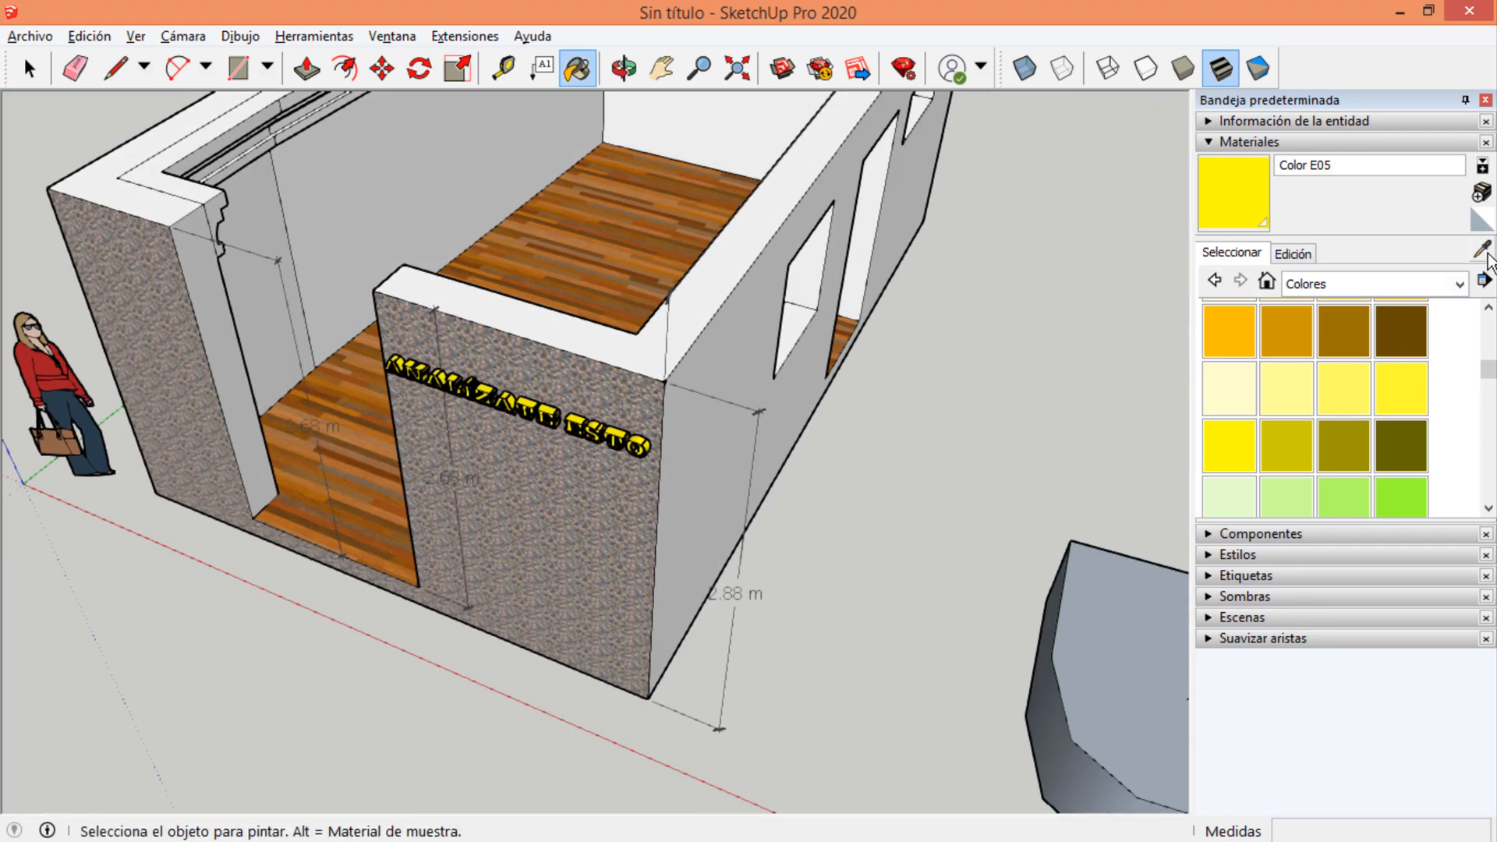
Paint the inner face of the room's back wall with Color D08 and leave the Paint tool.
scroll(560, 390, "down", 3)
middle_click_drag(491, 417, 723, 361)
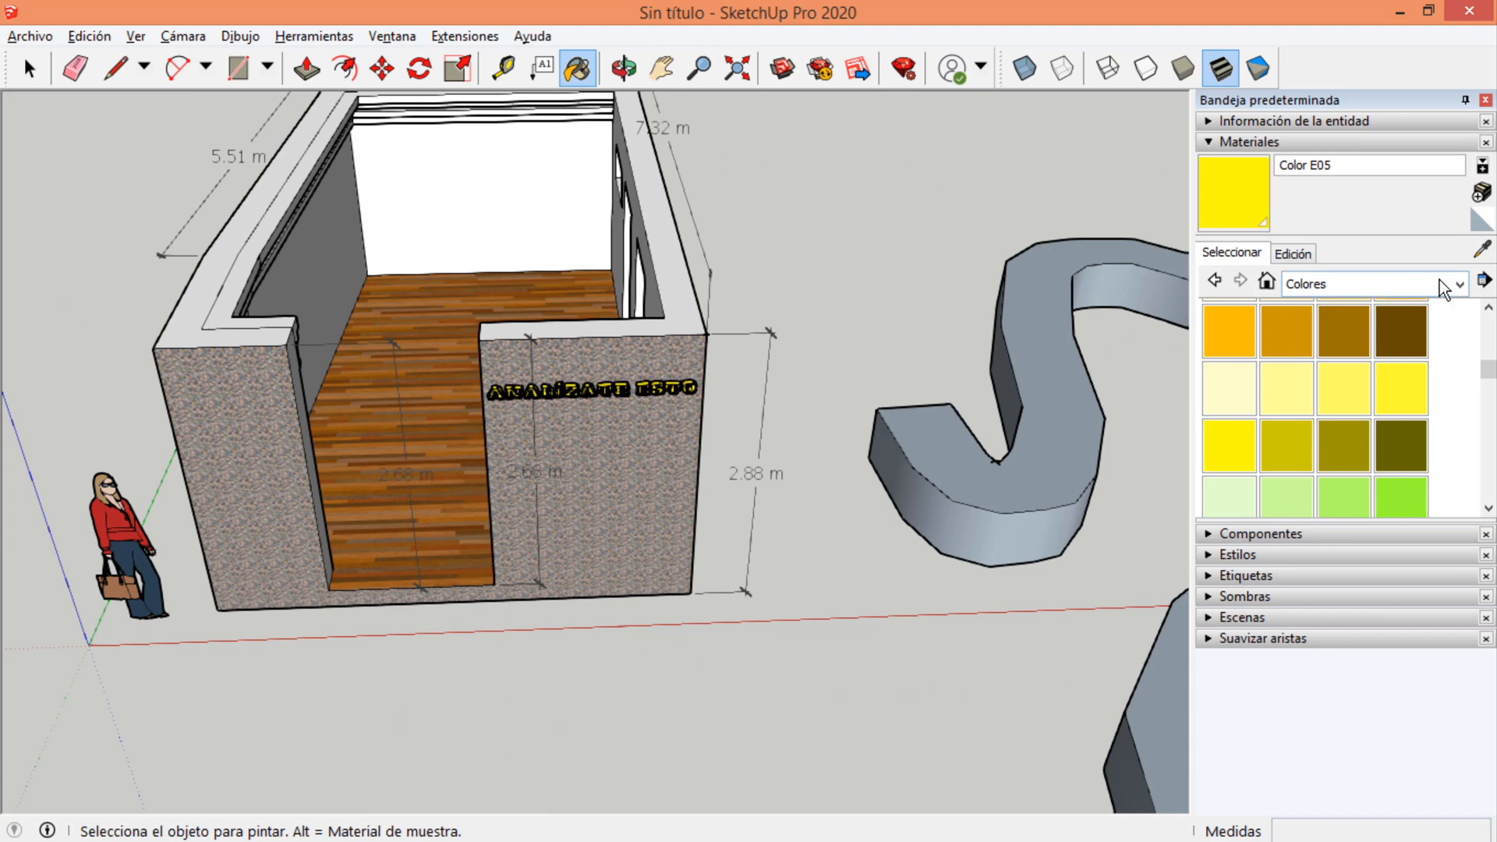
left_click(1394, 331)
left_click(532, 152)
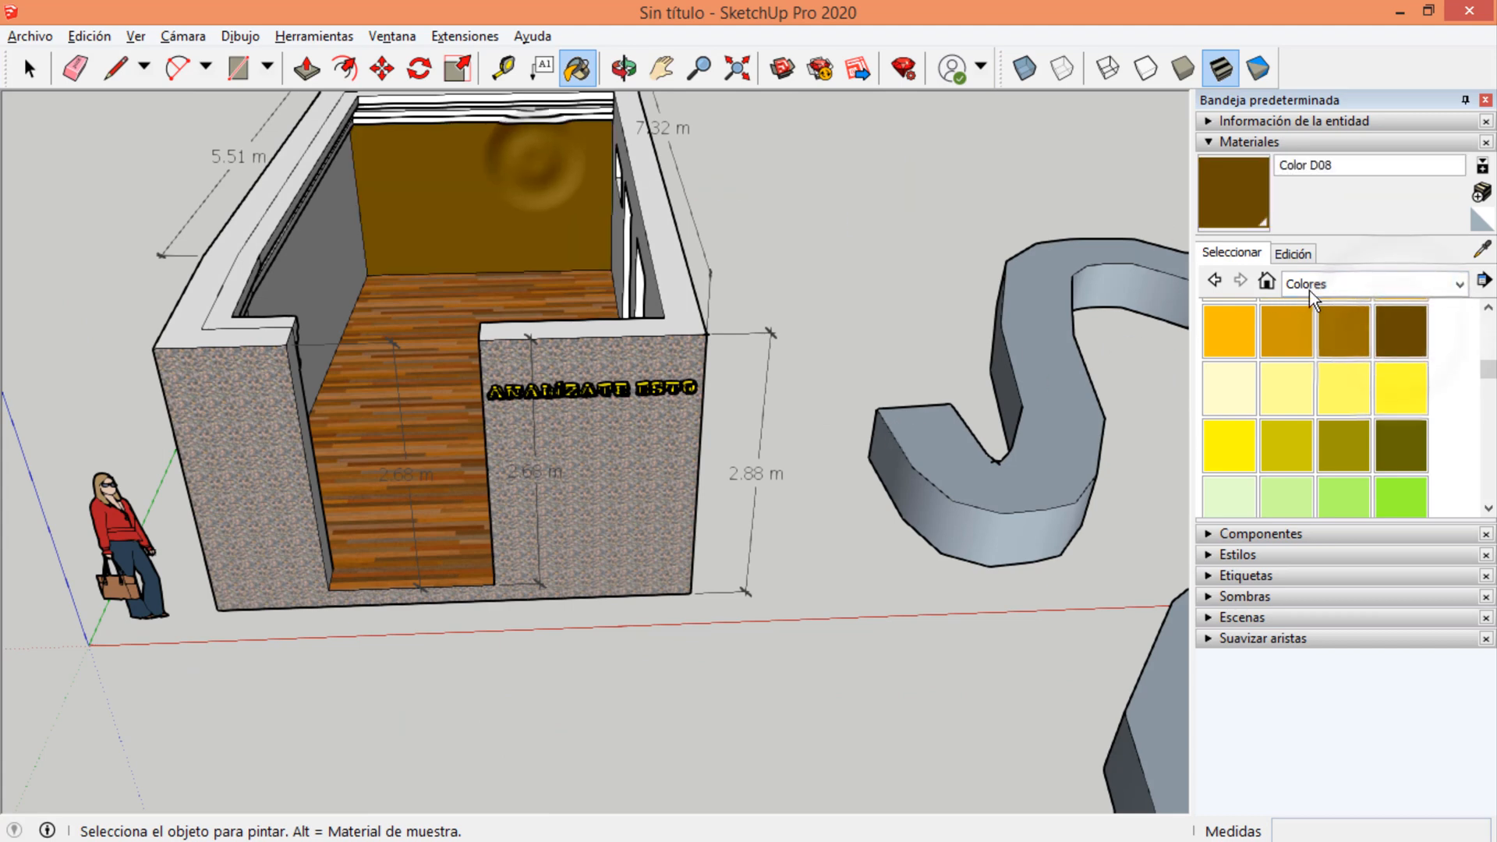
key("space")
Sample the Laura_Shirt red from the scale figure's top with the material eyedropper.
mouse_move(397, 211)
middle_mouse_down()
mouse_move(788, 173)
mouse_move(325, 334)
middle_mouse_up()
scroll(546, 406, "up", 5)
middle_click_drag(639, 428, 788, 397)
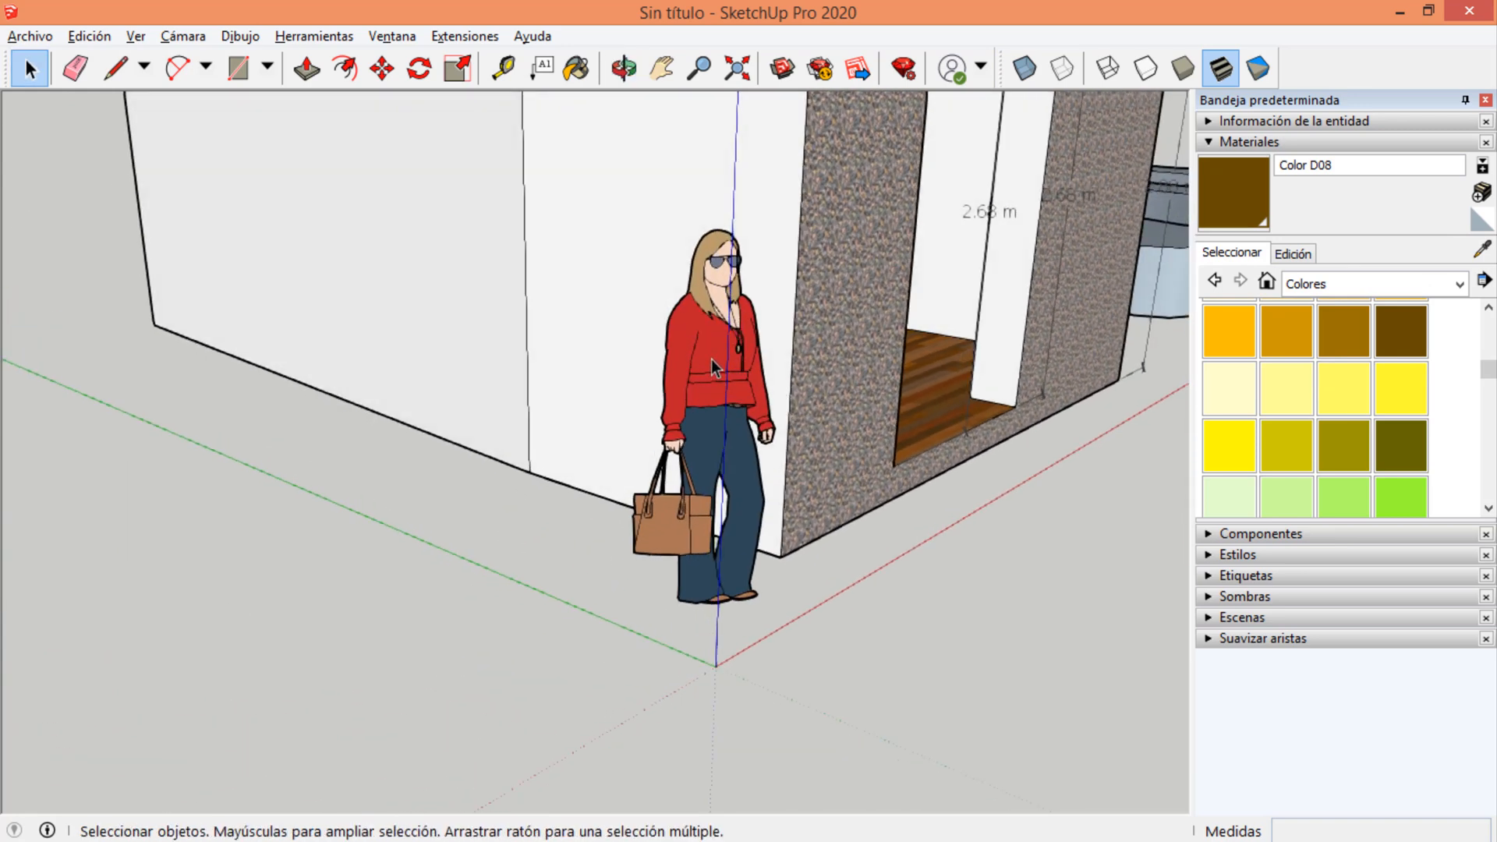
scroll(711, 358, "up", 5)
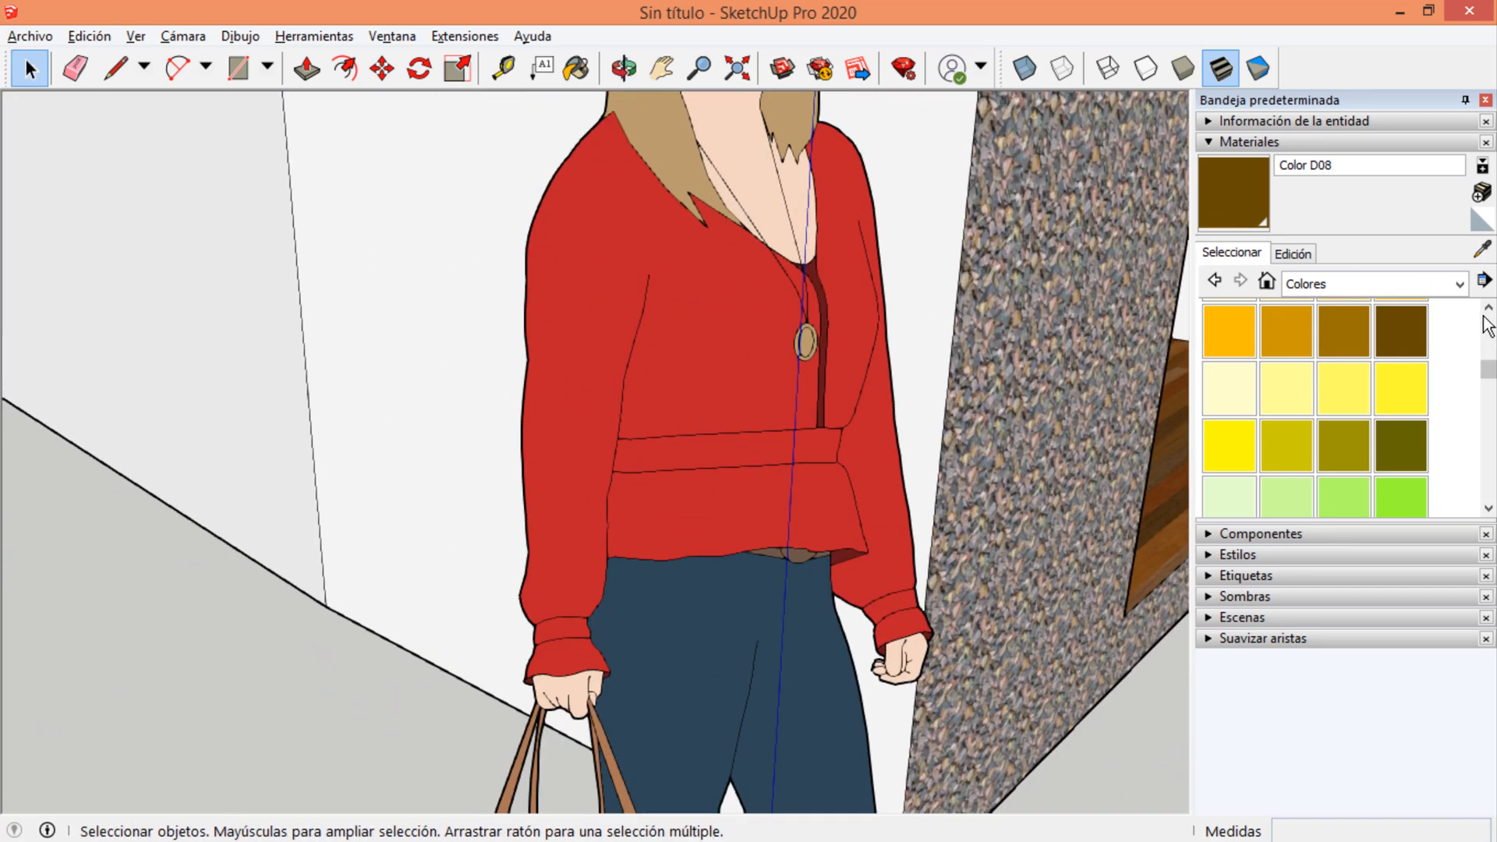
left_click(1481, 251)
left_click(658, 349)
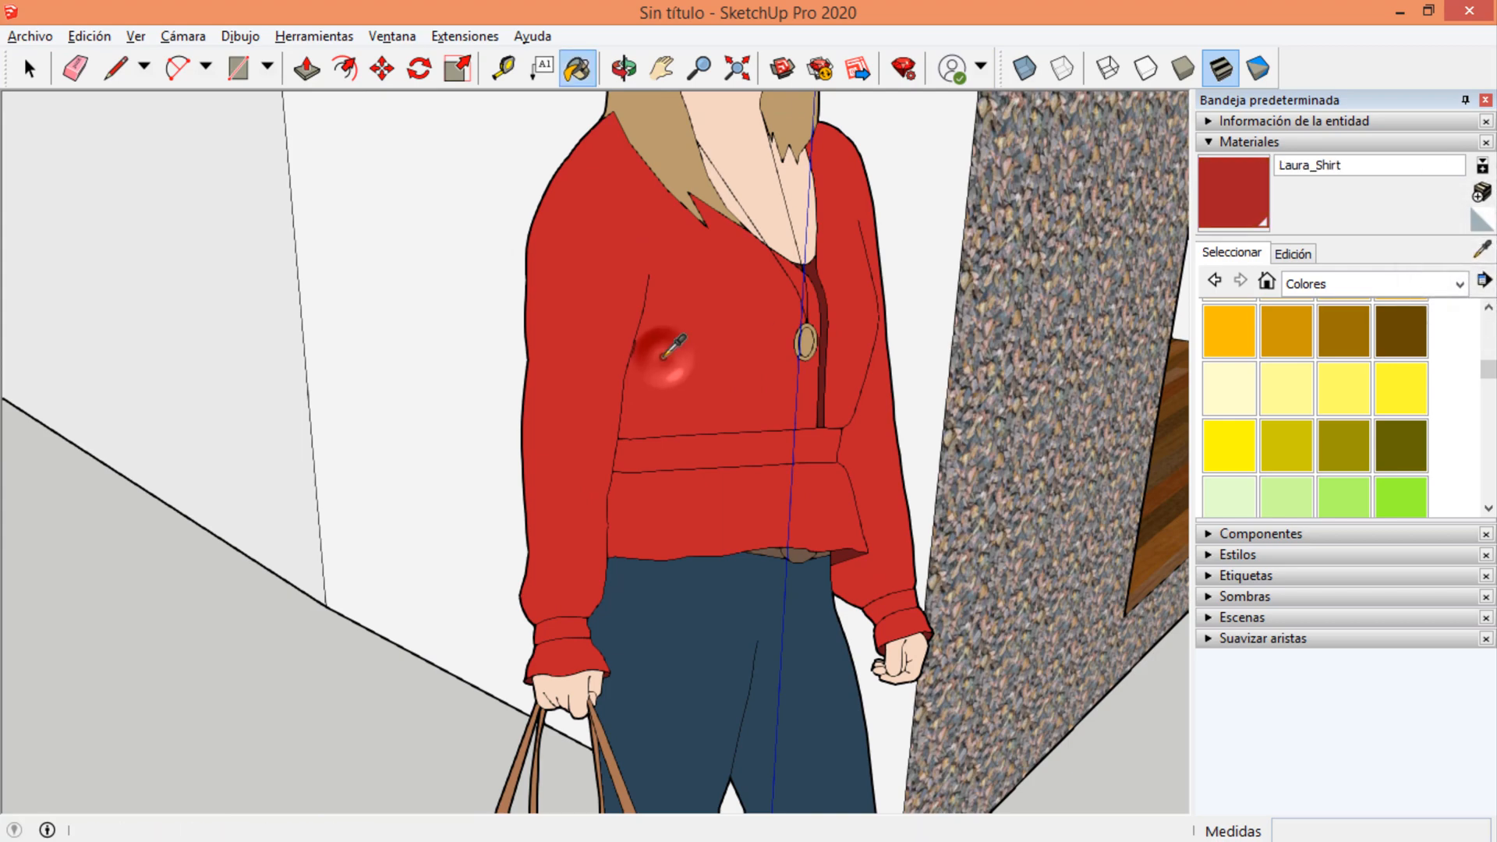
Paint the inner face of the room's side wall with the door and two windows in Laura_Shirt red and leave the Paint tool.
middle_click_drag(889, 349, 468, 452)
scroll(517, 491, "down", 10)
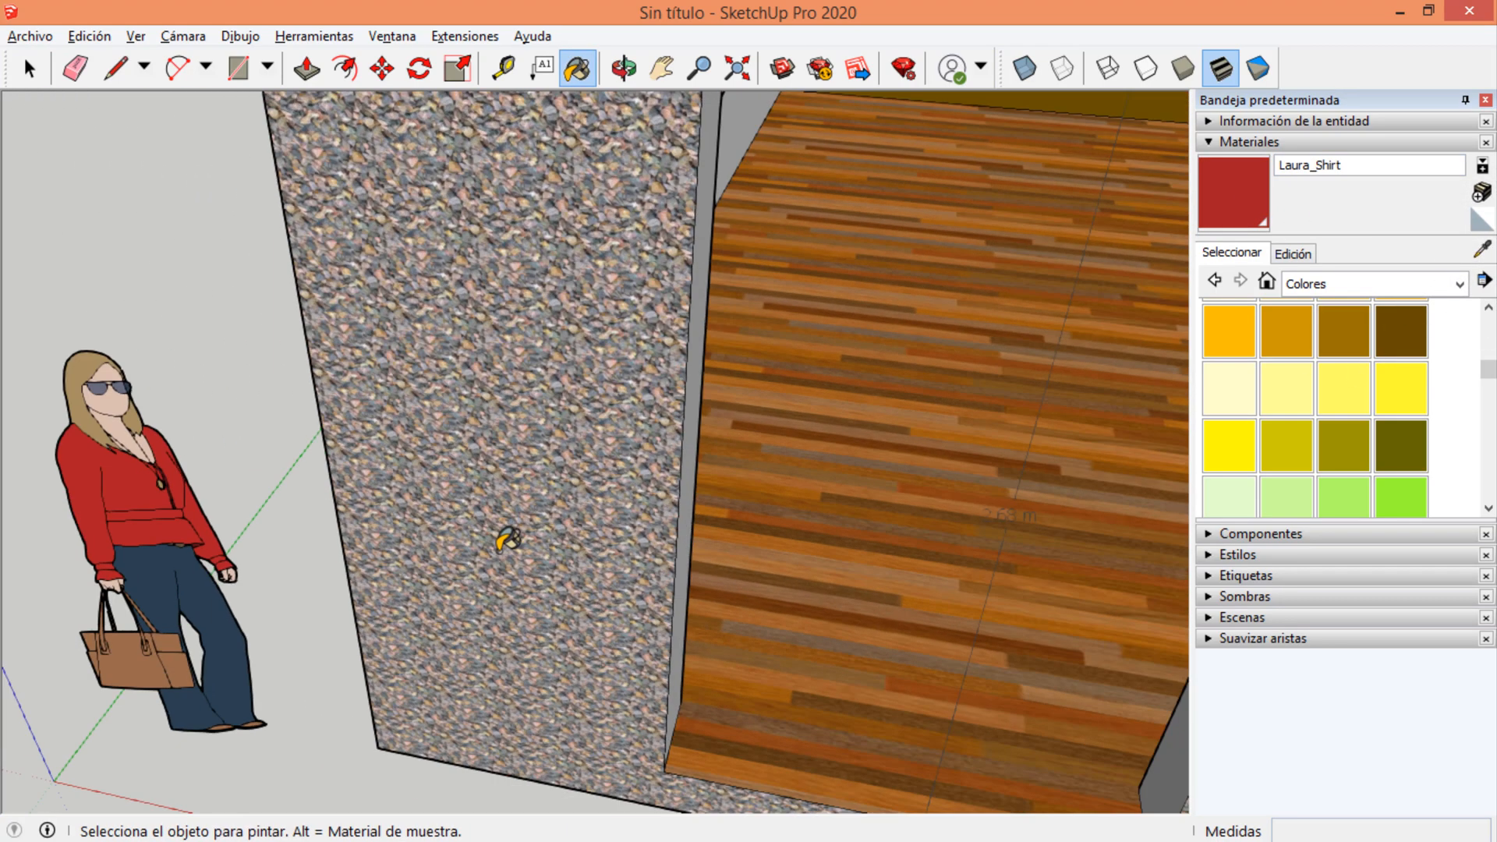
scroll(819, 201, "up", 5)
scroll(610, 337, "down", 5)
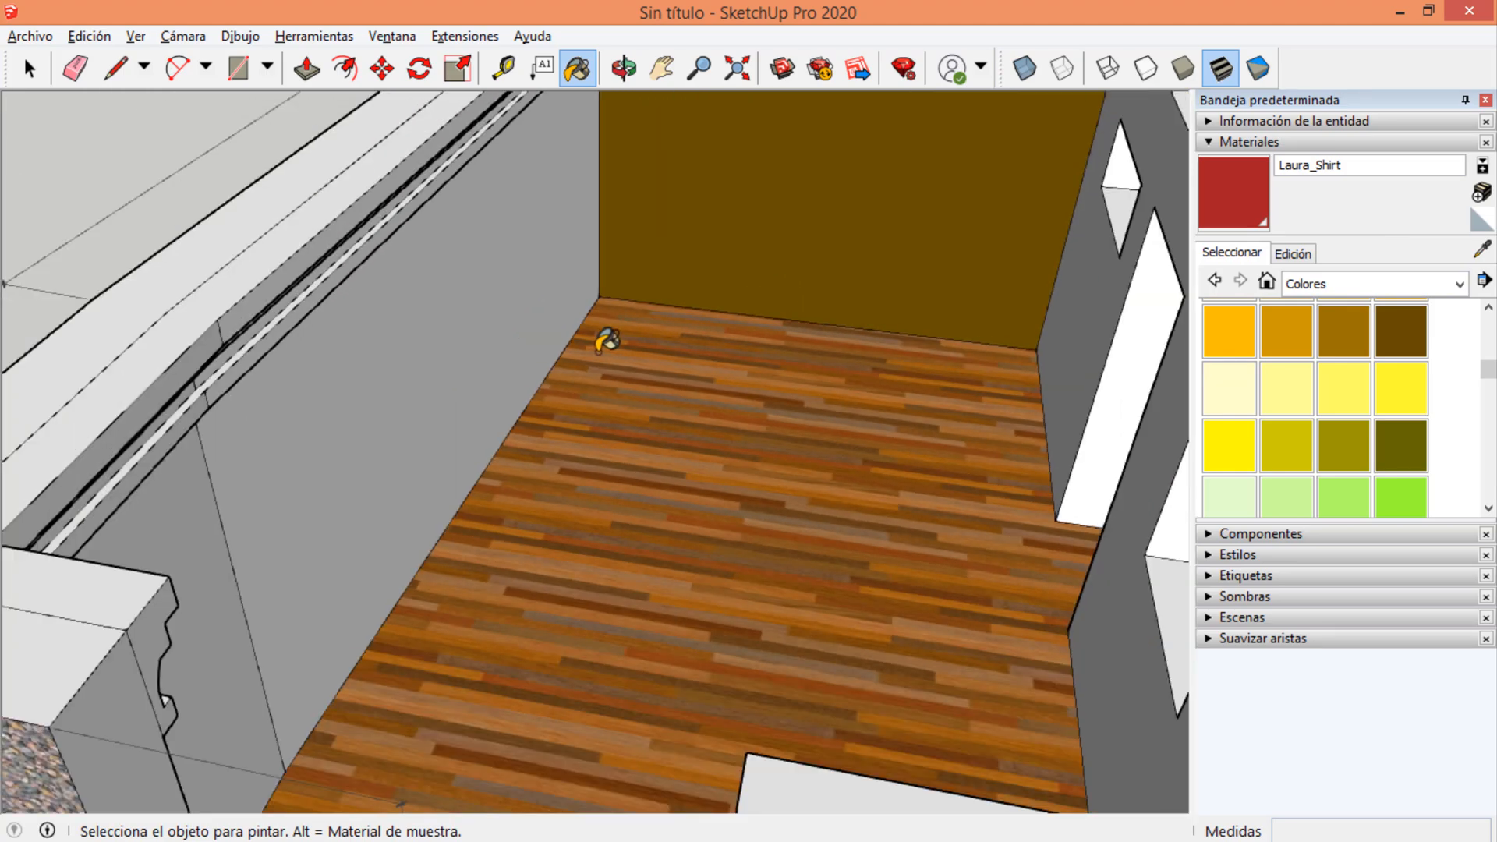
middle_click_drag(779, 343, 1167, 360)
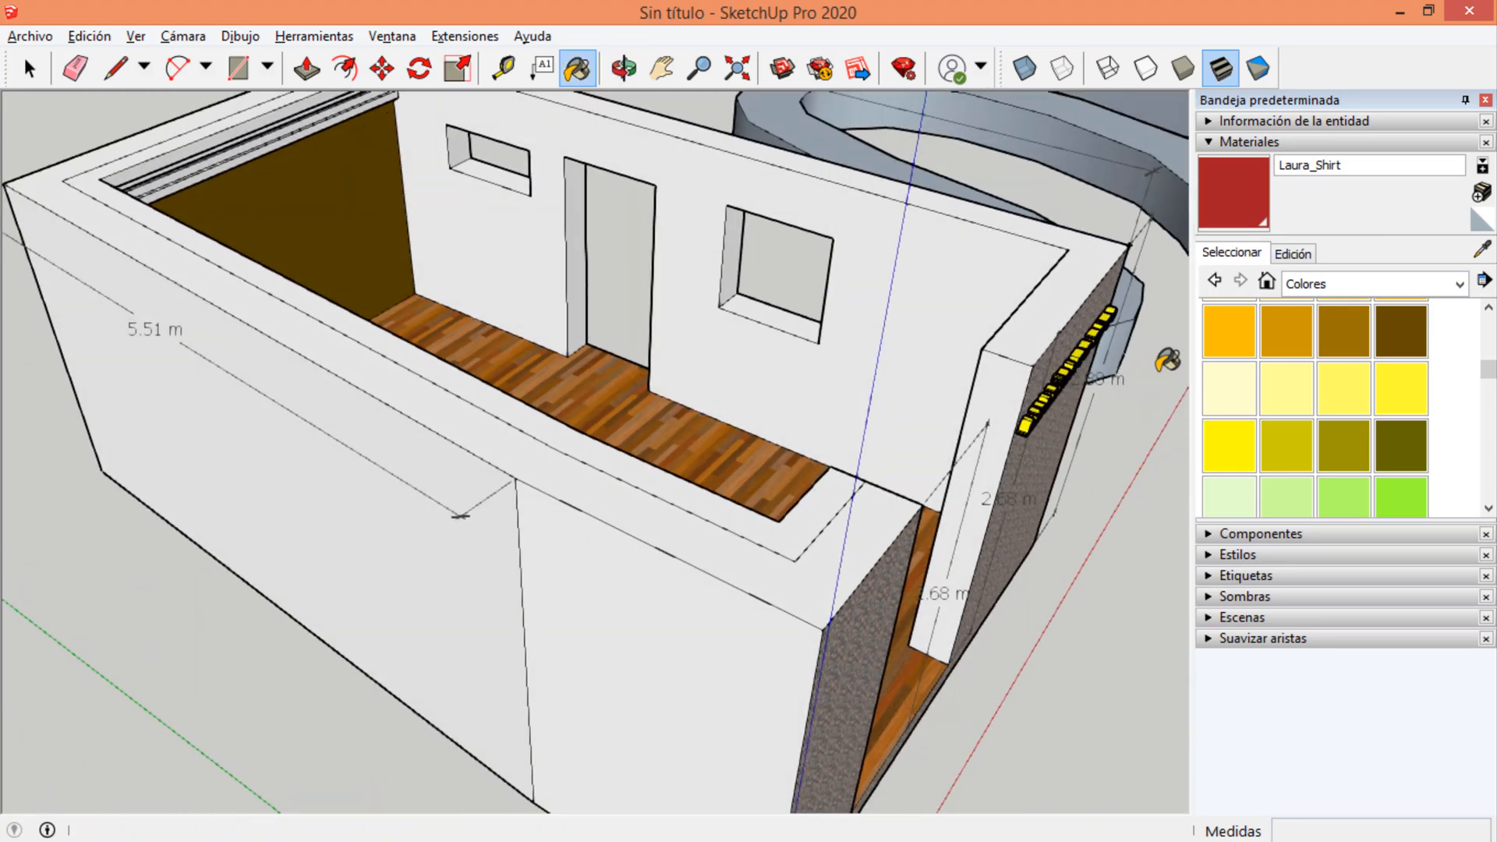
left_click(972, 259)
mouse_move(886, 324)
middle_mouse_down()
mouse_move(301, 347)
mouse_move(275, 271)
mouse_move(442, 183)
middle_mouse_up()
scroll(449, 241, "down", 8)
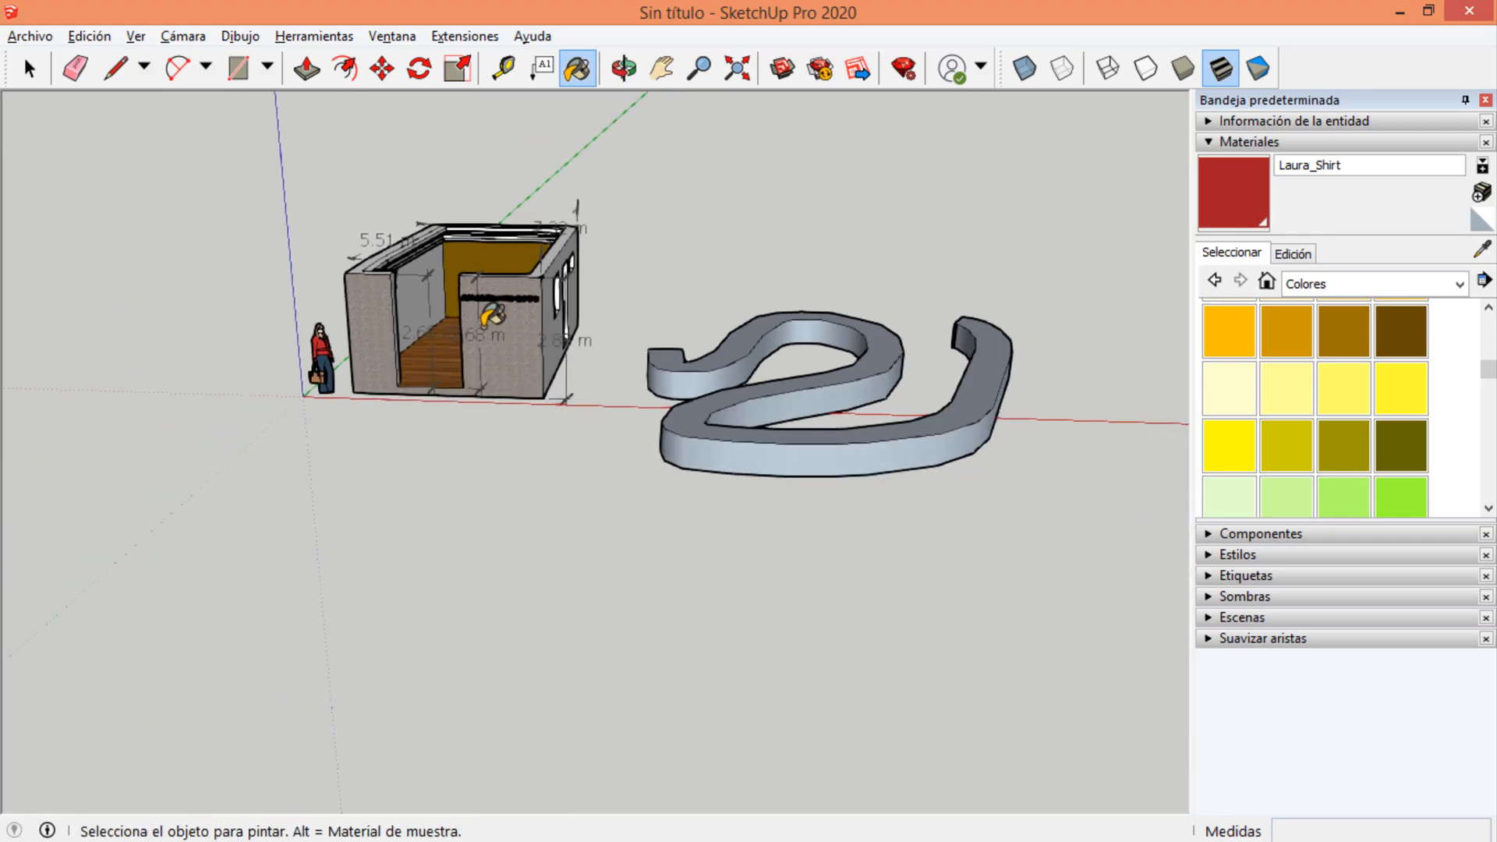
scroll(491, 316, "up", 8)
mouse_move(655, 337)
middle_mouse_down()
mouse_move(792, 283)
mouse_move(896, 265)
mouse_move(364, 327)
middle_mouse_up()
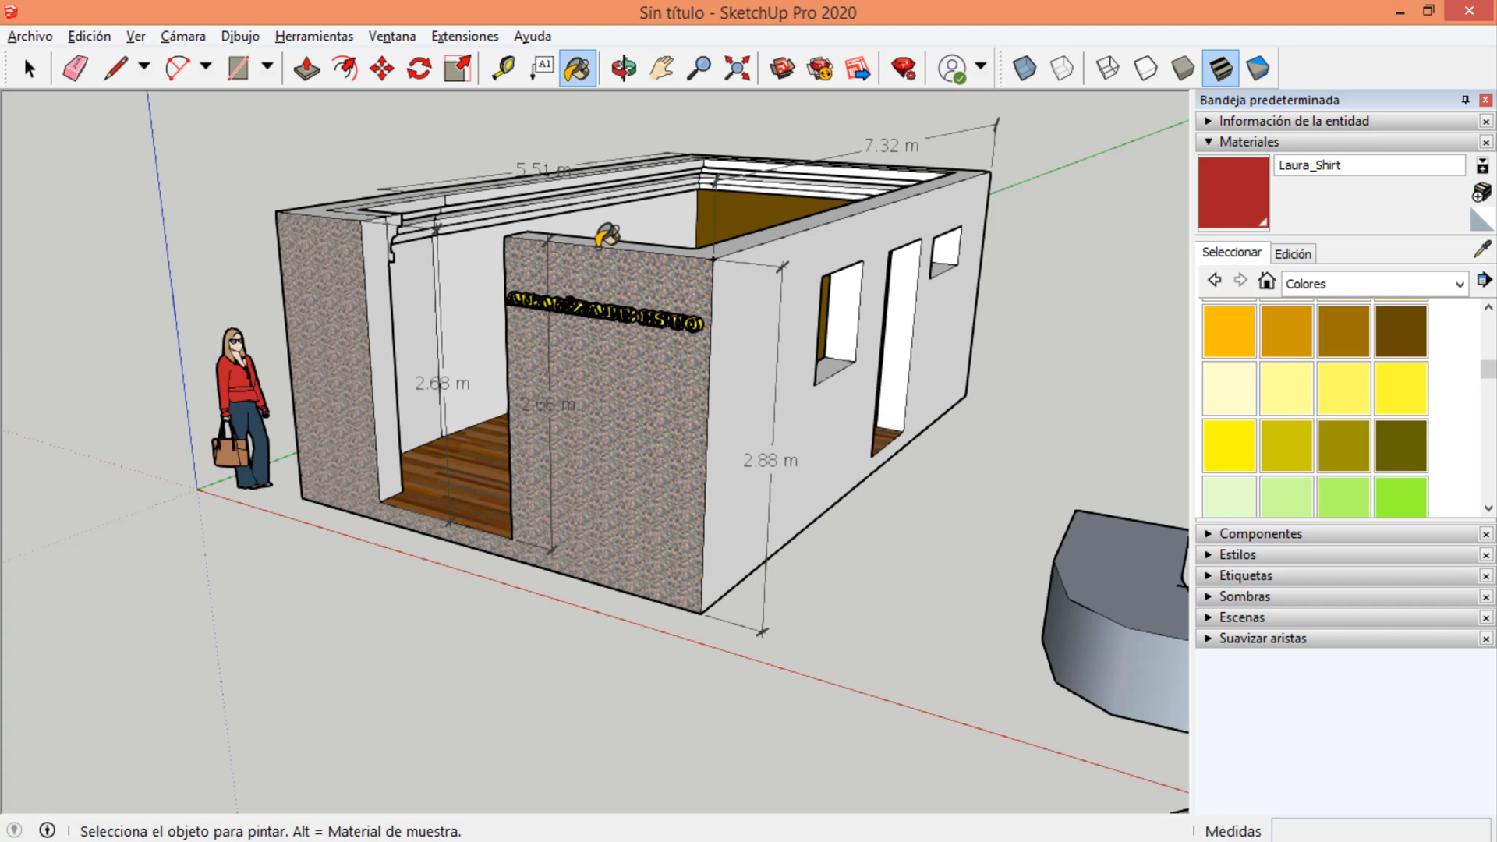
key("space")
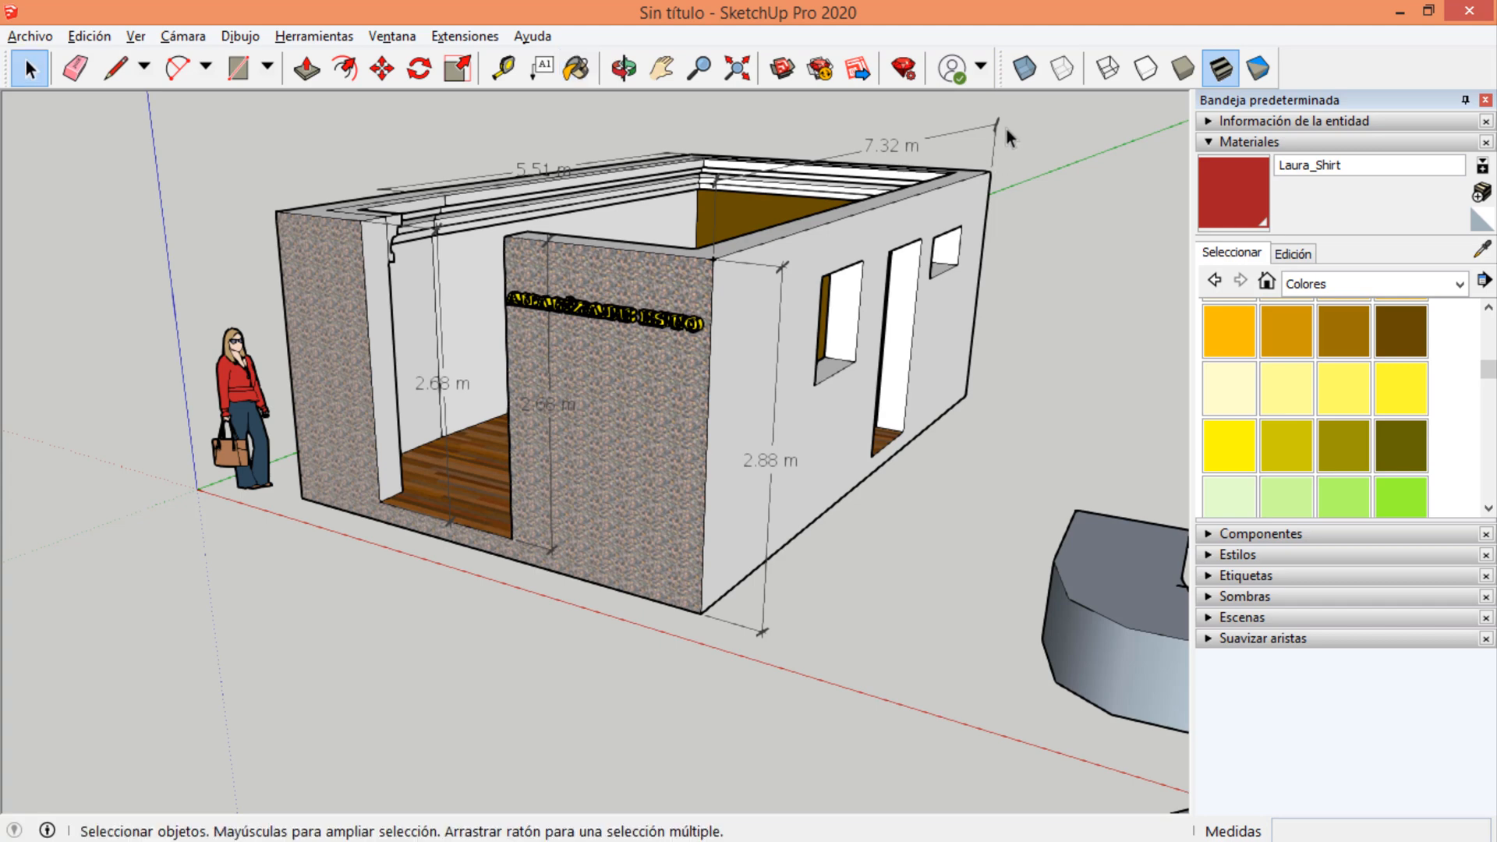
Examine the painted room from several angles, including the interior walls, wood floor, front stone wall and 3D text sign.
scroll(189, 383, "down", 3)
scroll(449, 329, "up", 3)
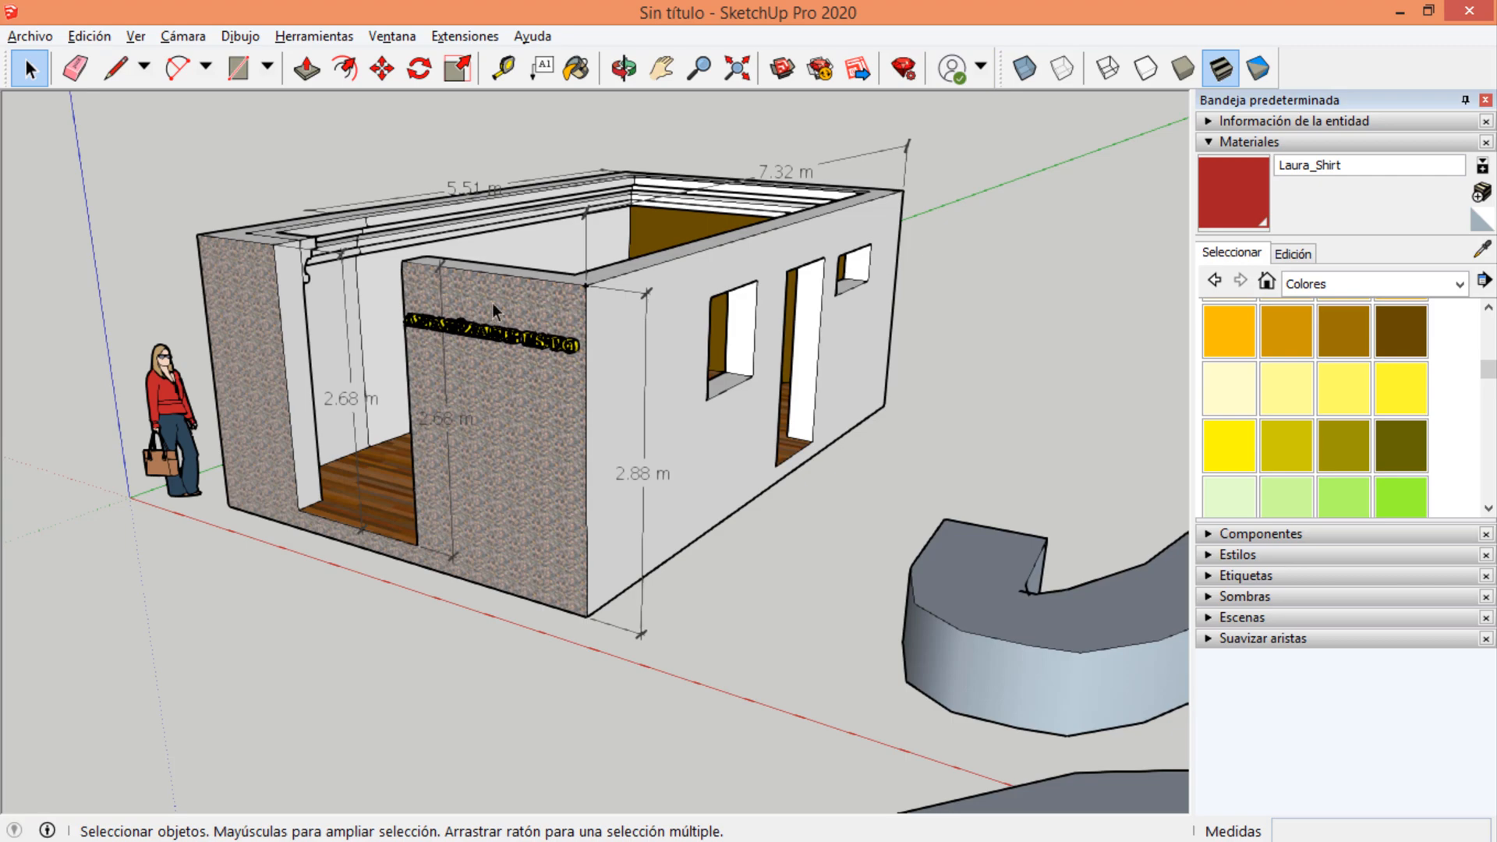
middle_click_drag(965, 239, 939, 312)
scroll(1019, 322, "down", 4)
scroll(624, 331, "up", 3)
scroll(814, 275, "up", 4)
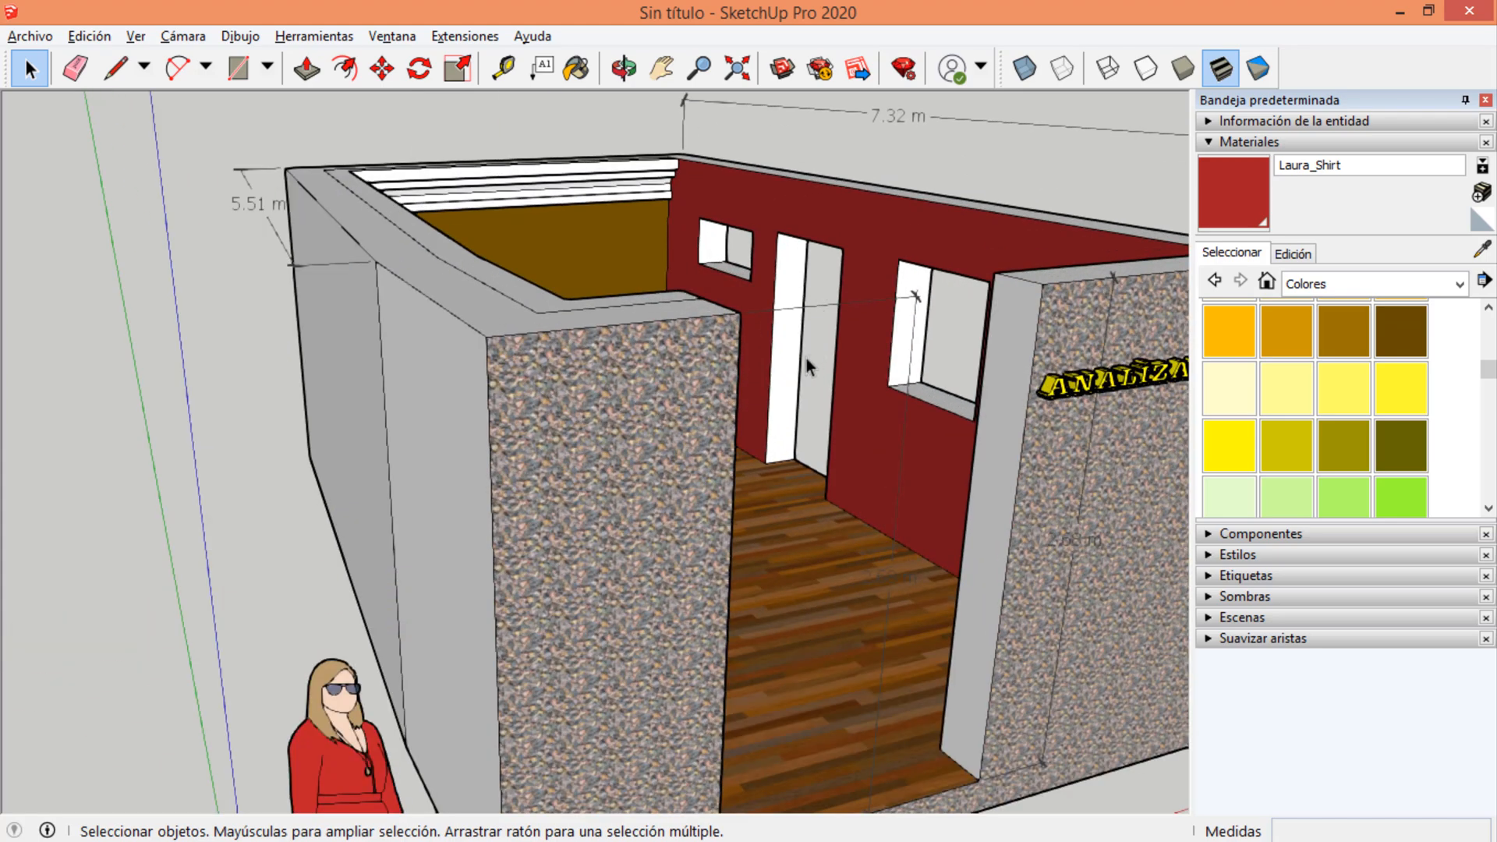
scroll(651, 332, "down", 2)
middle_click_drag(700, 359, 785, 333)
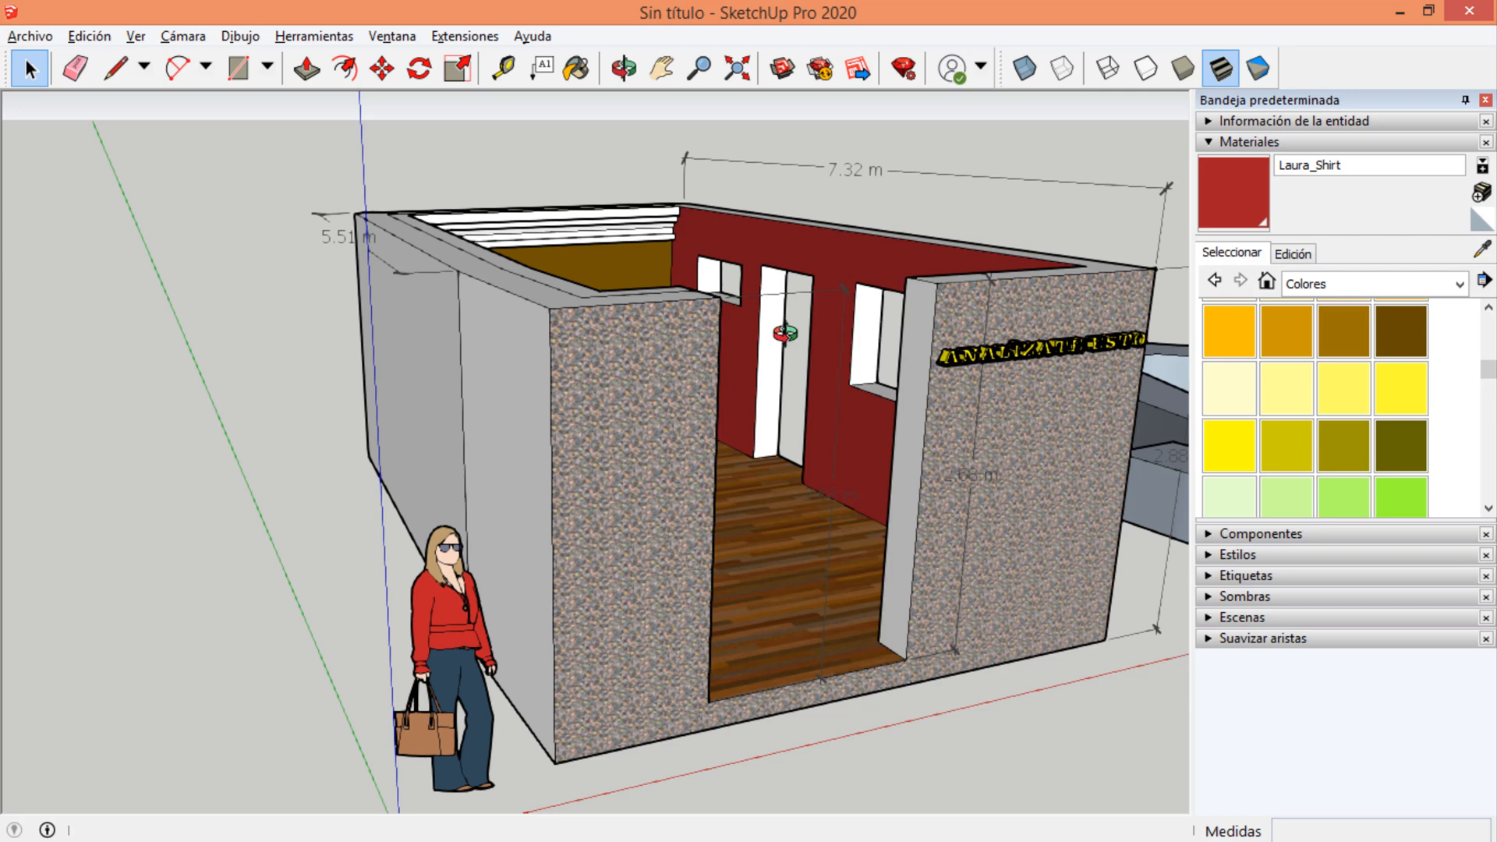
middle_click_drag(785, 334, 371, 320)
scroll(725, 319, "down", 3)
scroll(538, 354, "up", 5)
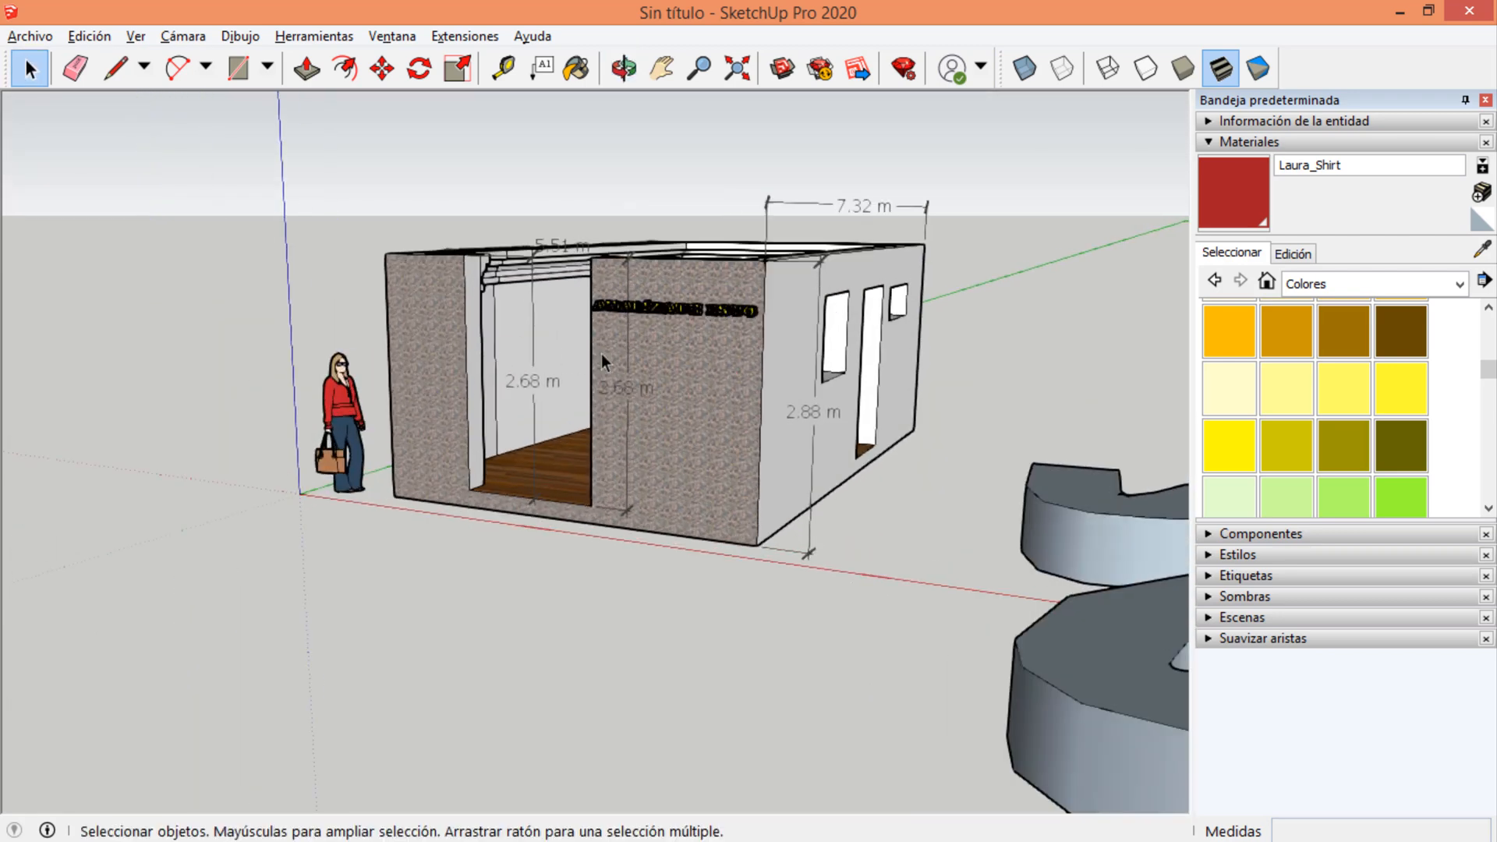
scroll(637, 359, "up", 2)
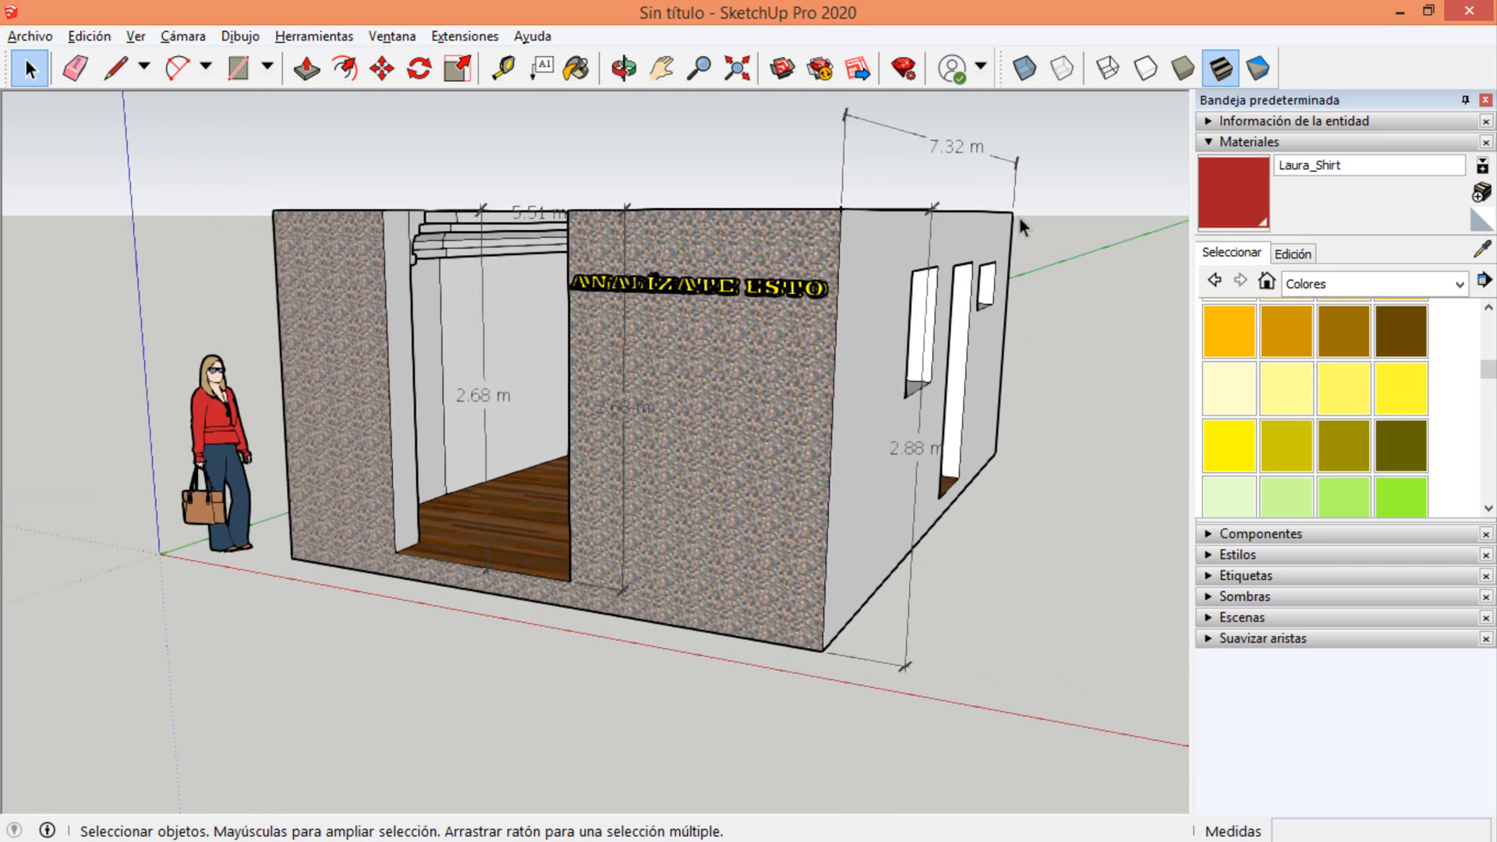